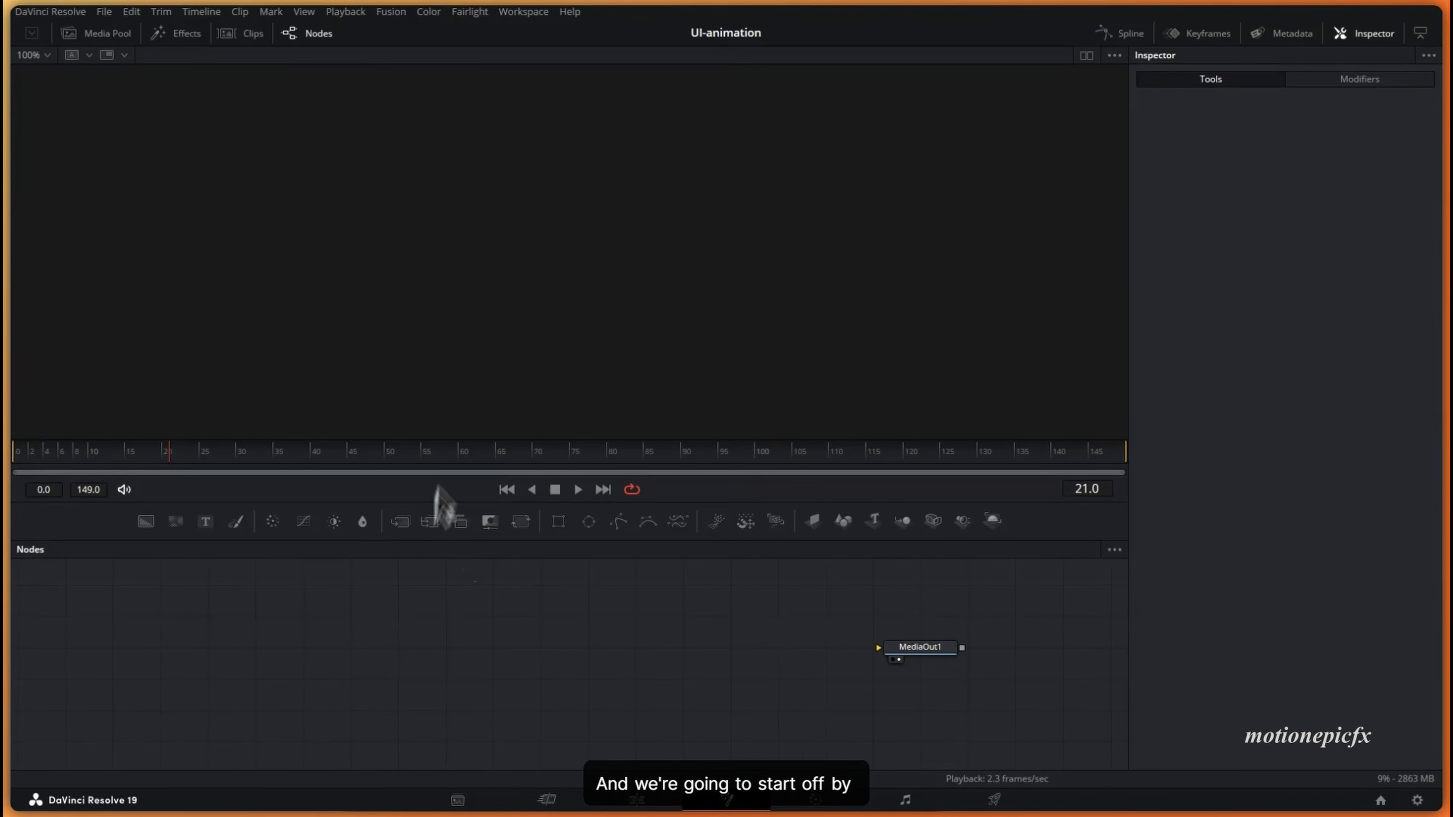
- Add a Background1 node, show it in the viewer, and set its type to Gradient
drag(145, 522, 229, 575)
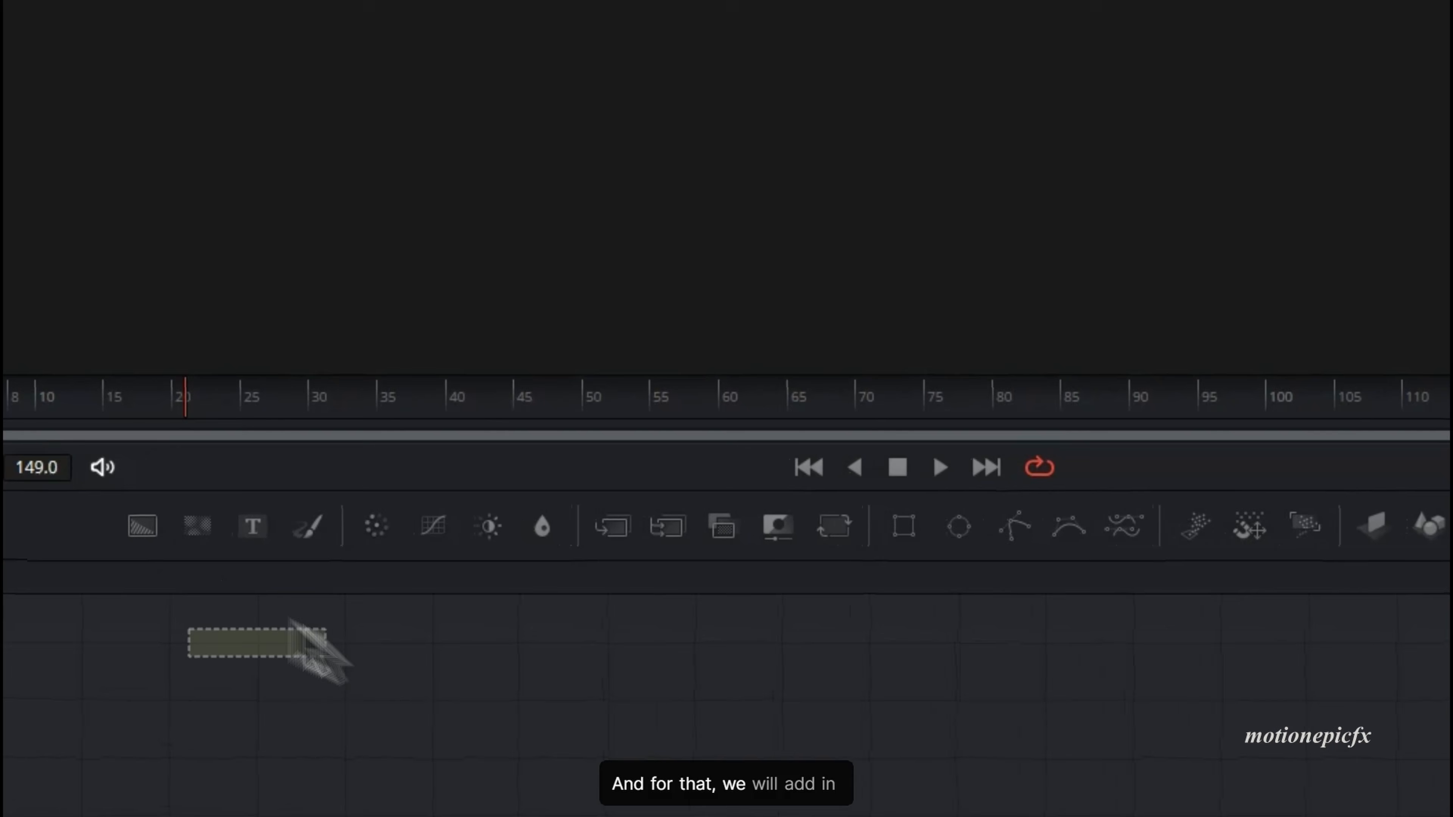
drag(292, 621, 701, 629)
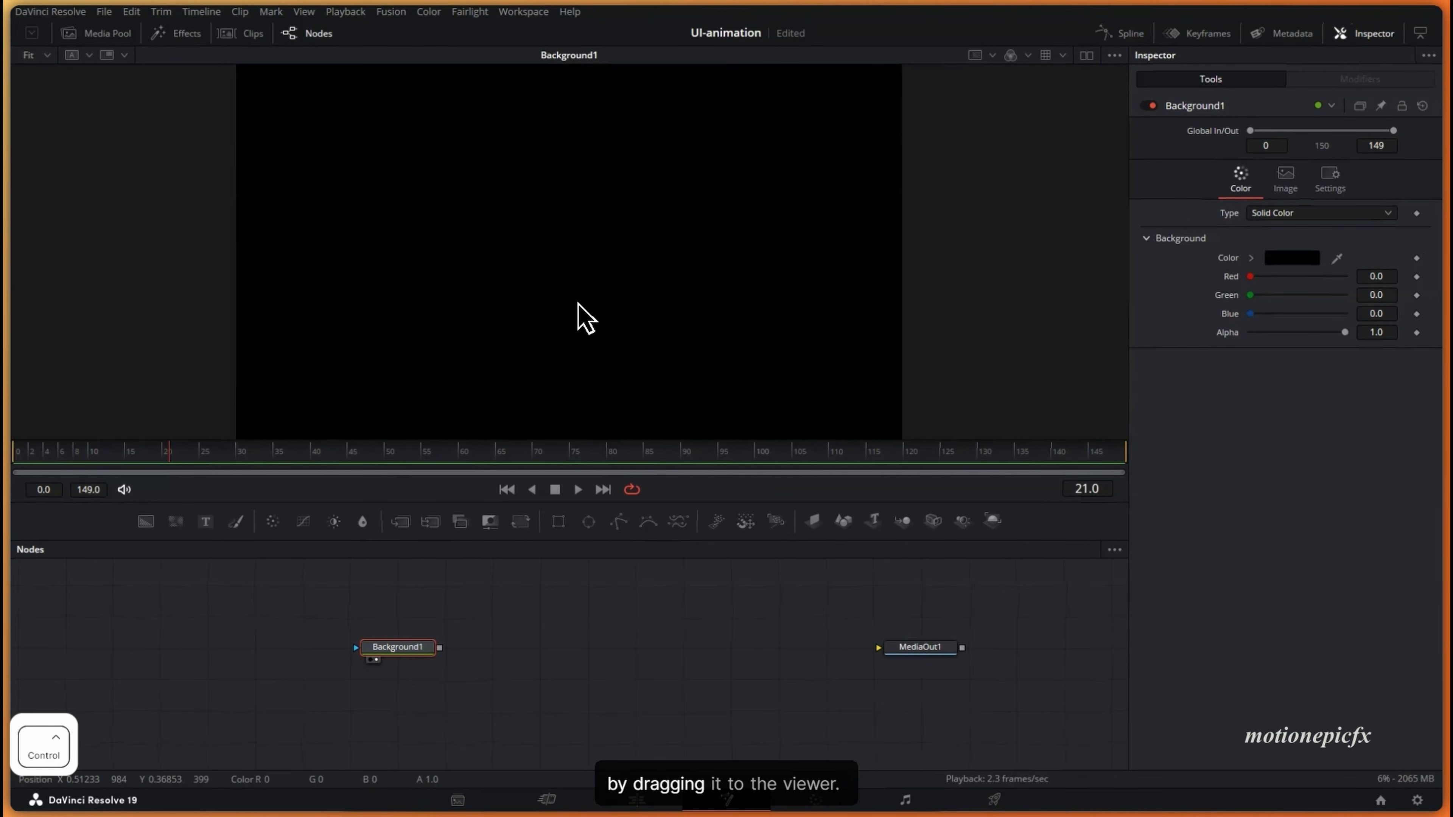
scroll(578, 302, down, 1)
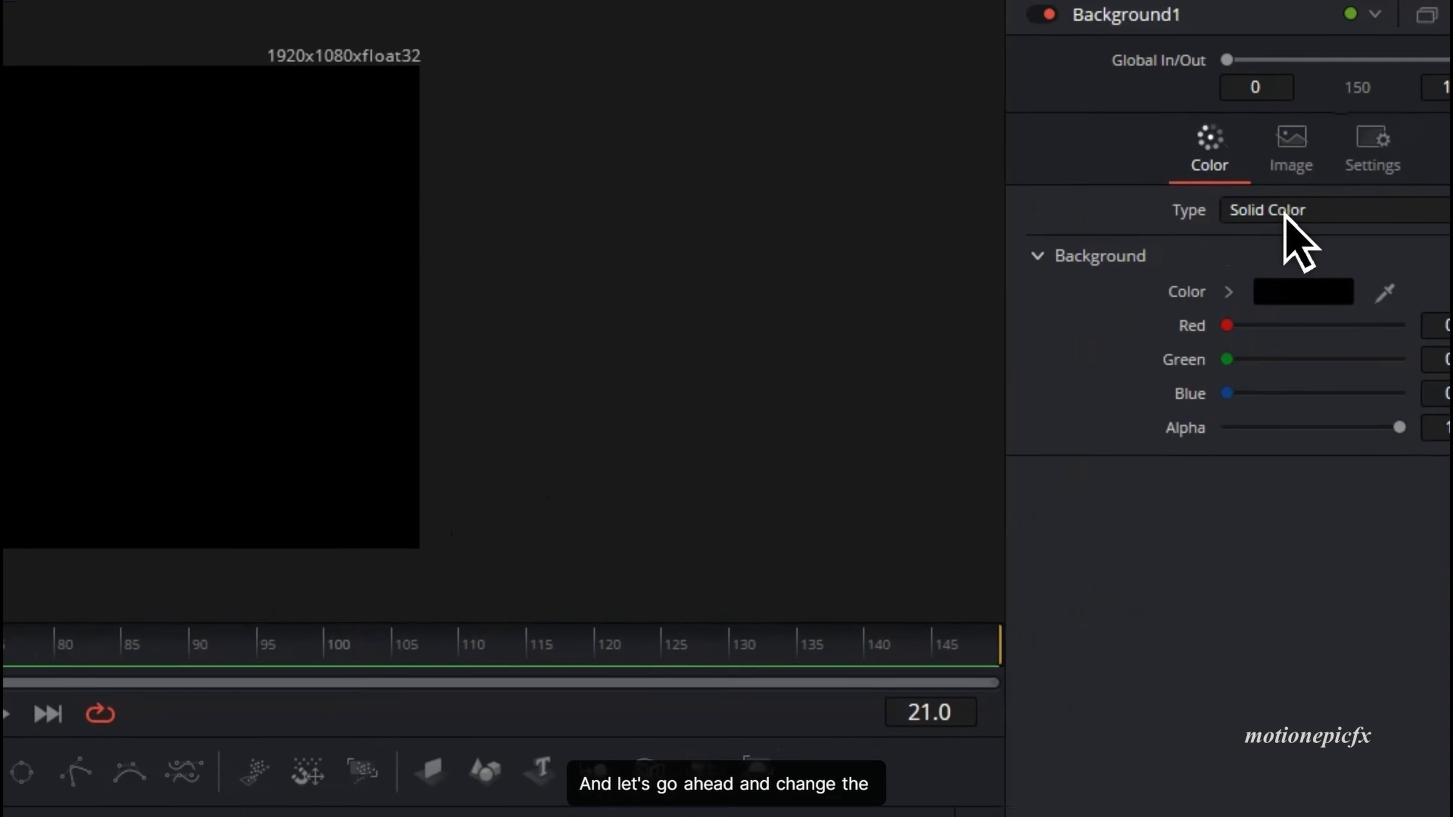
click(1284, 213)
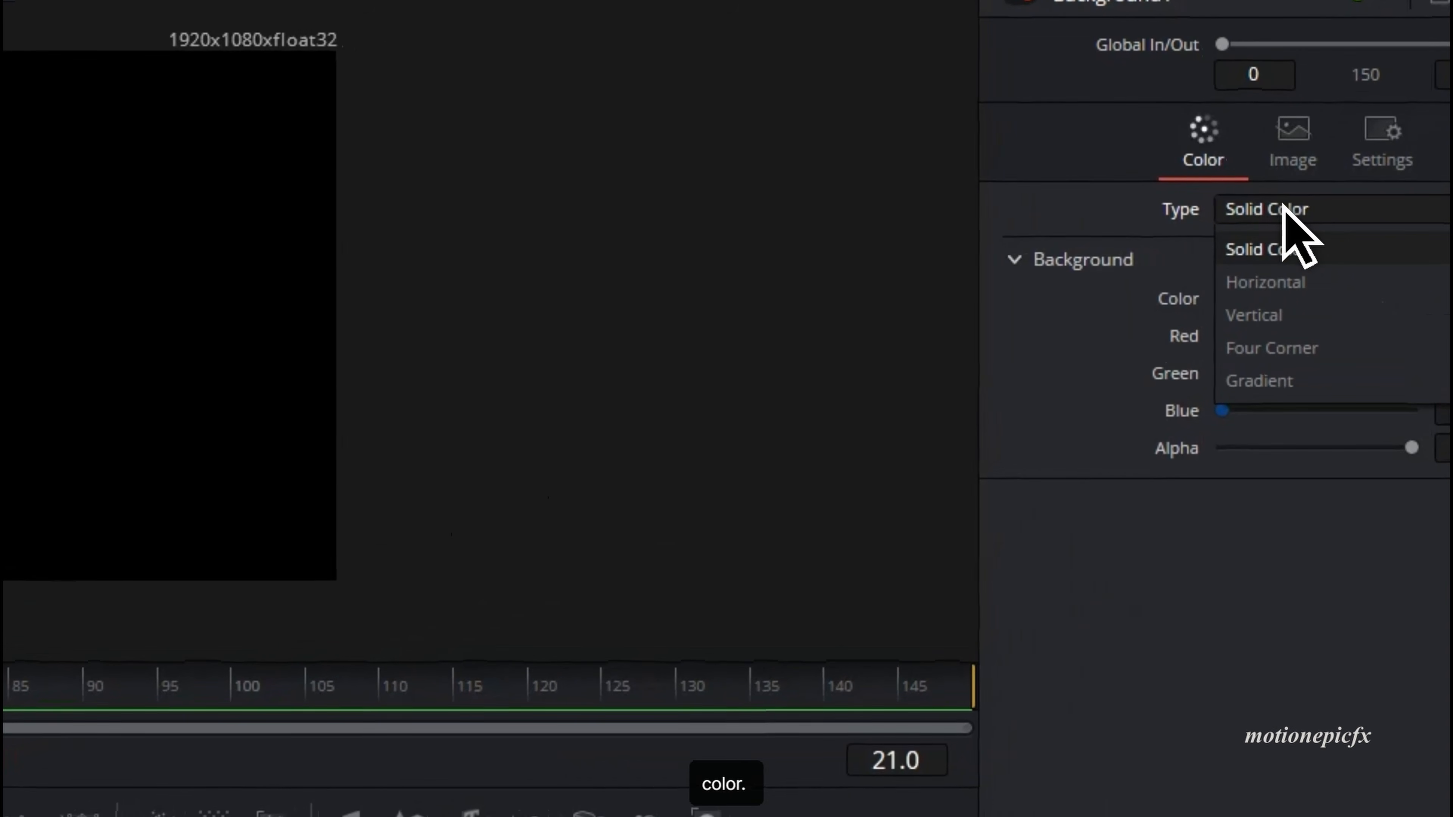
click(1271, 383)
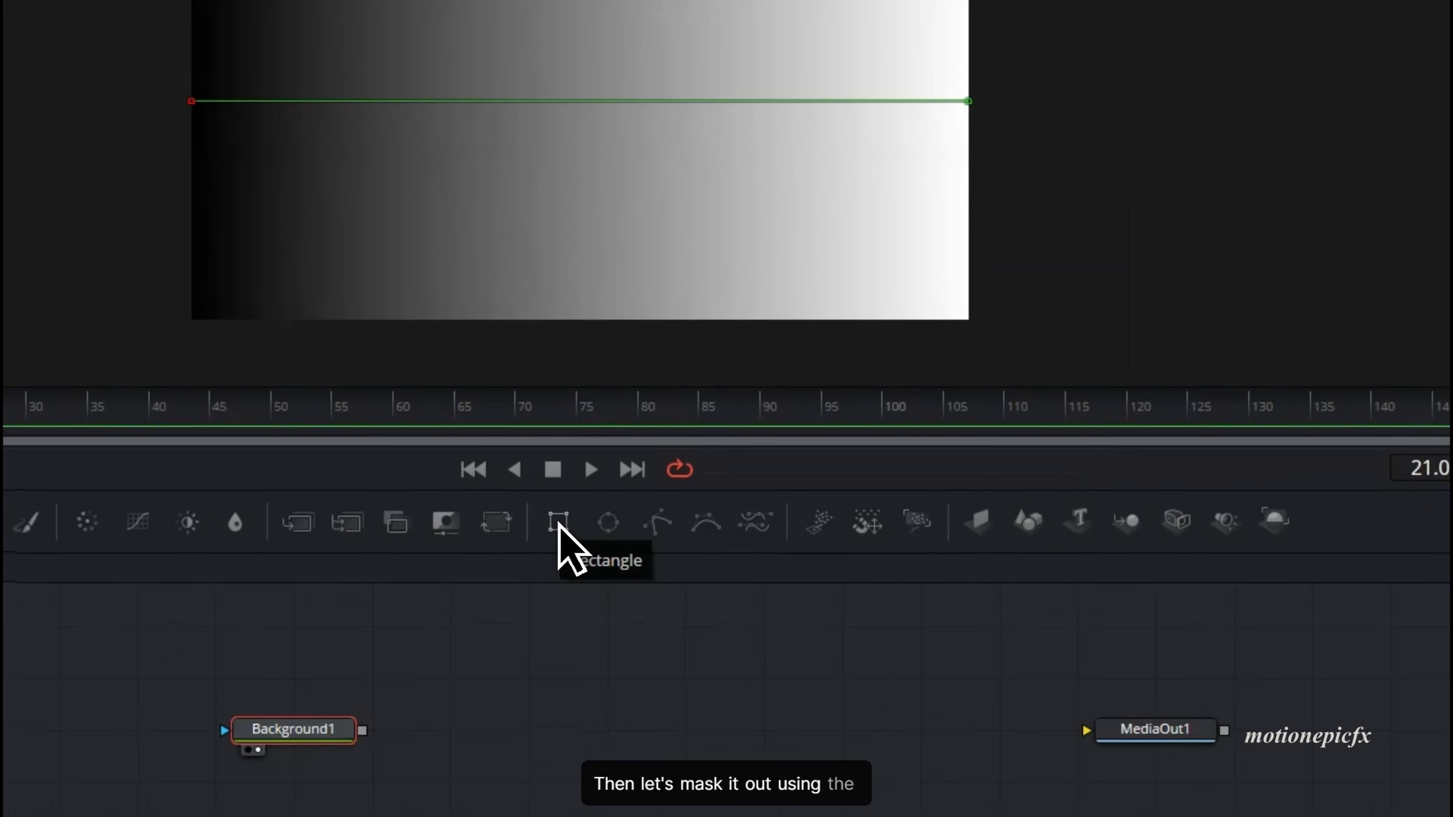
- Add a Rectangle mask to Background1, resize it into a tall card and round its corners
drag(559, 526, 512, 635)
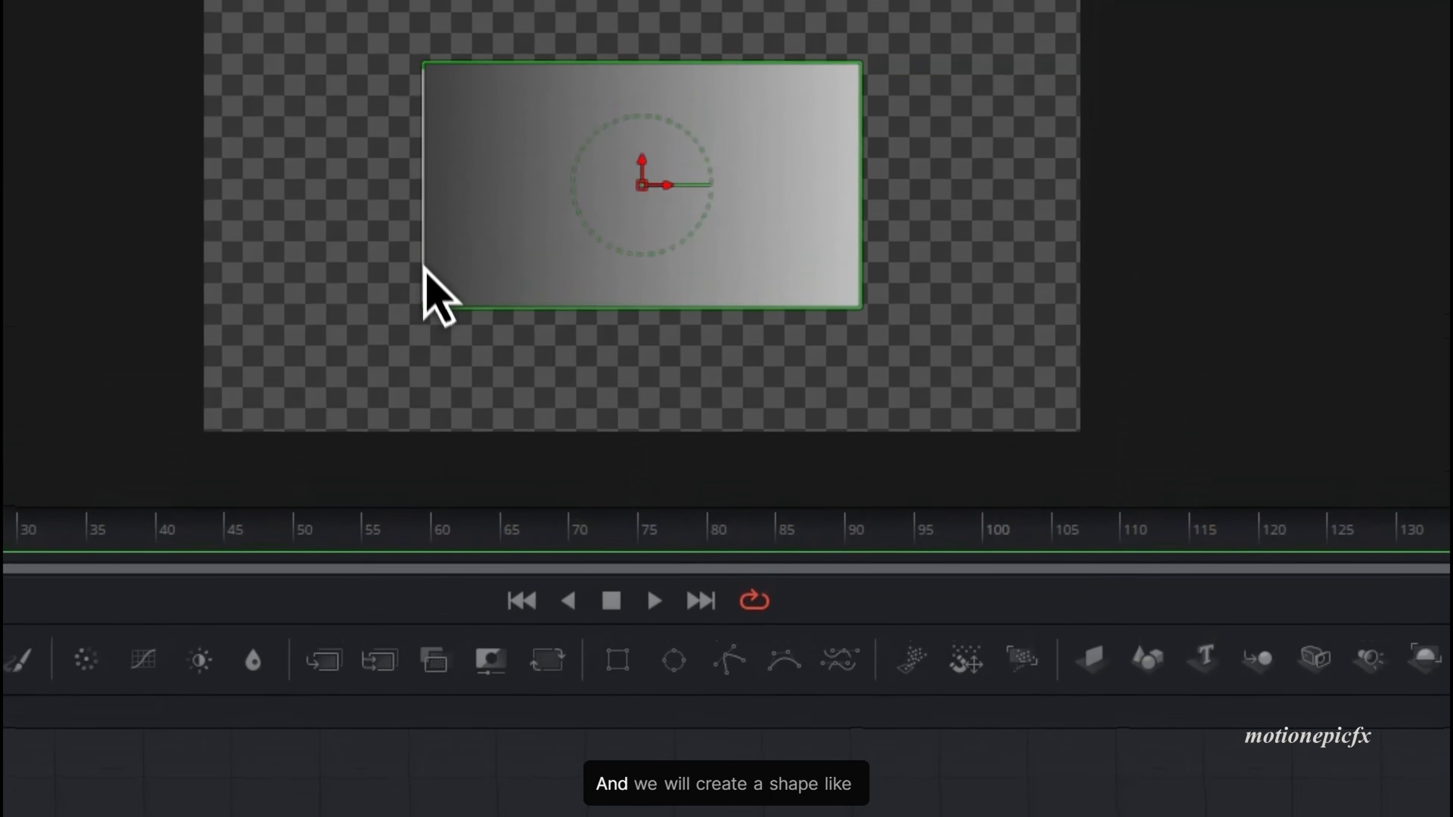
drag(423, 267, 501, 241)
drag(620, 63, 610, 23)
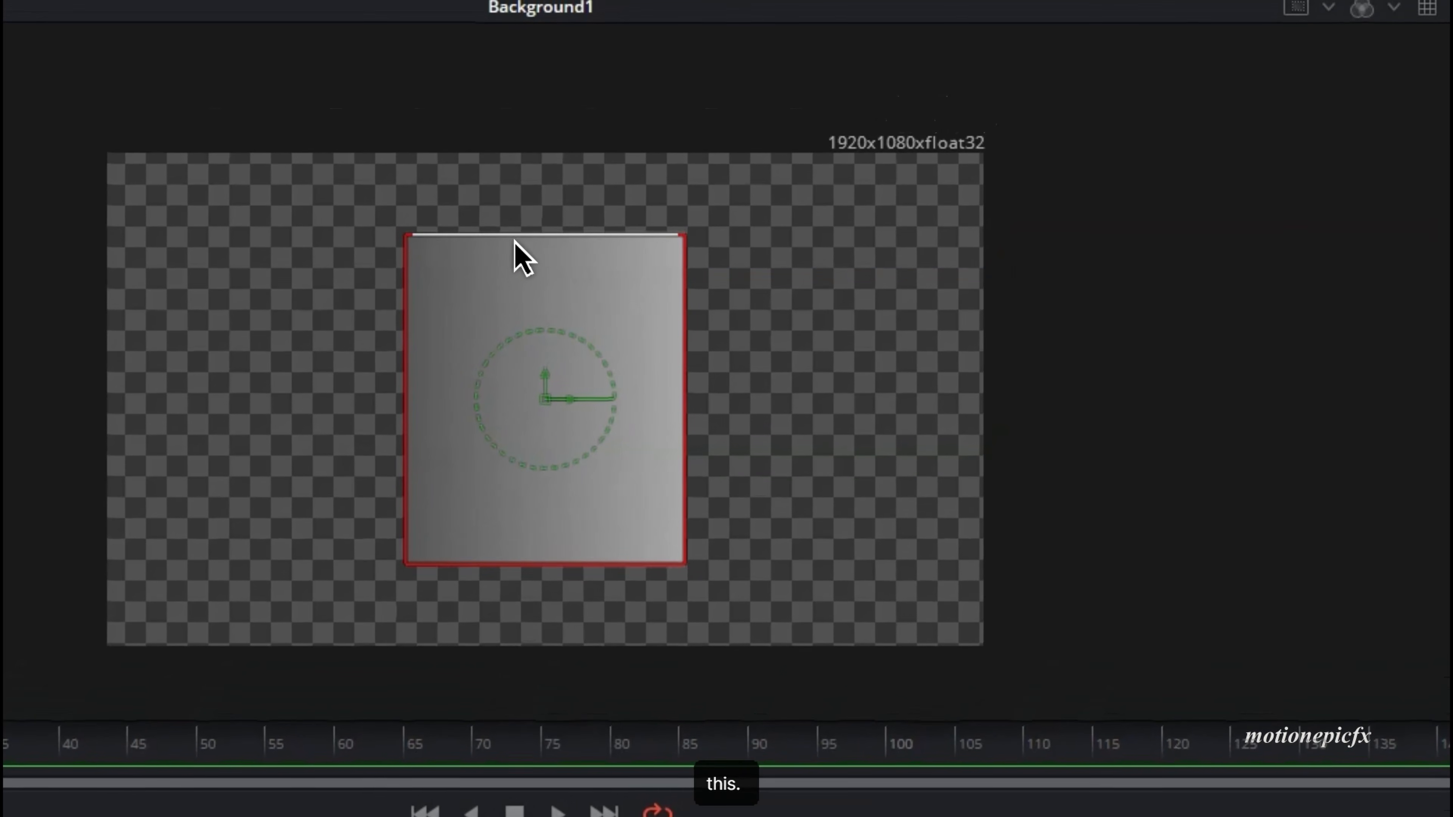
mouse_move(514, 240)
mouse_down()
mouse_move(505, 285)
mouse_move(505, 260)
mouse_up()
drag(1190, 345, 1213, 345)
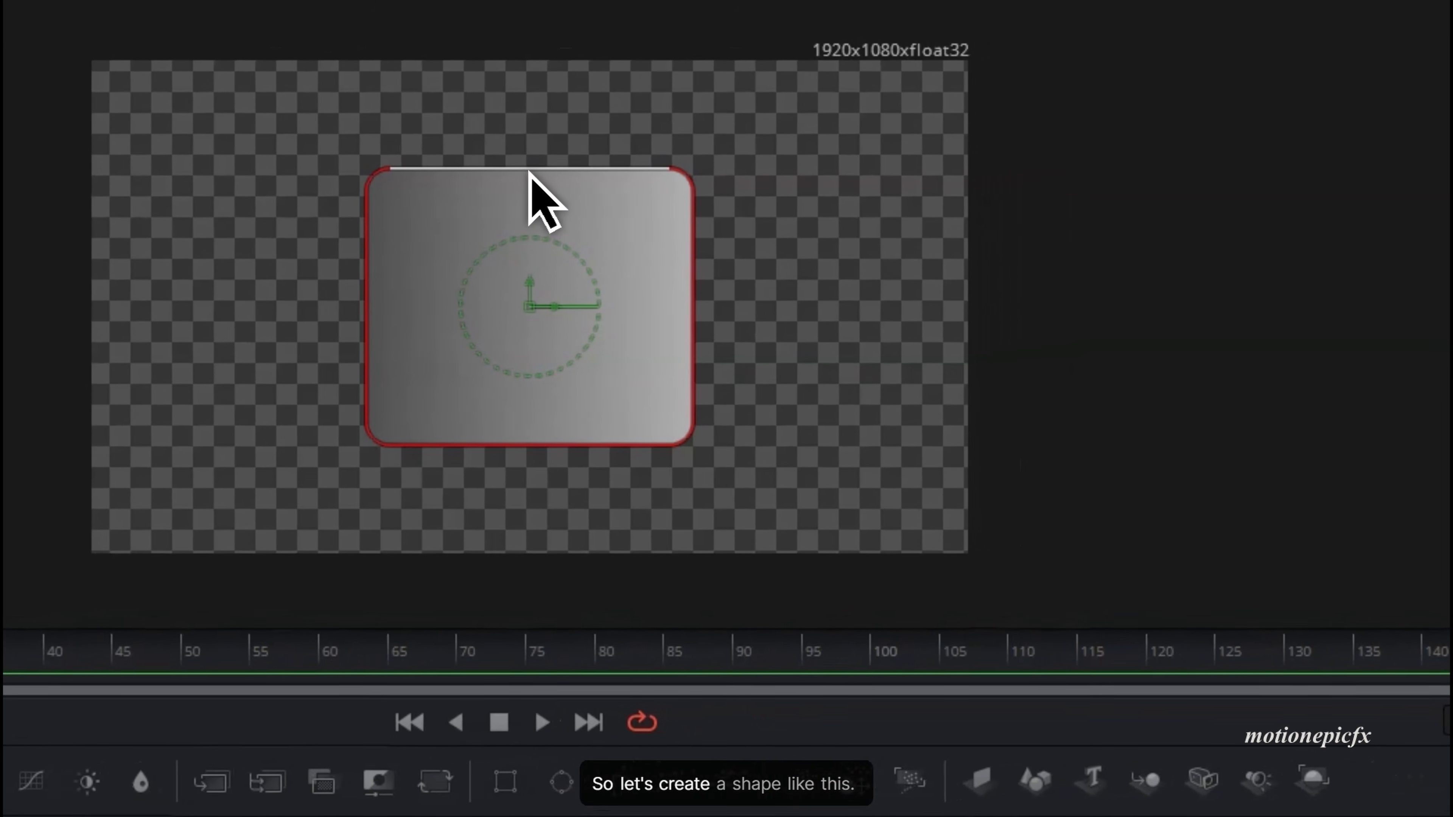
drag(744, 141, 744, 127)
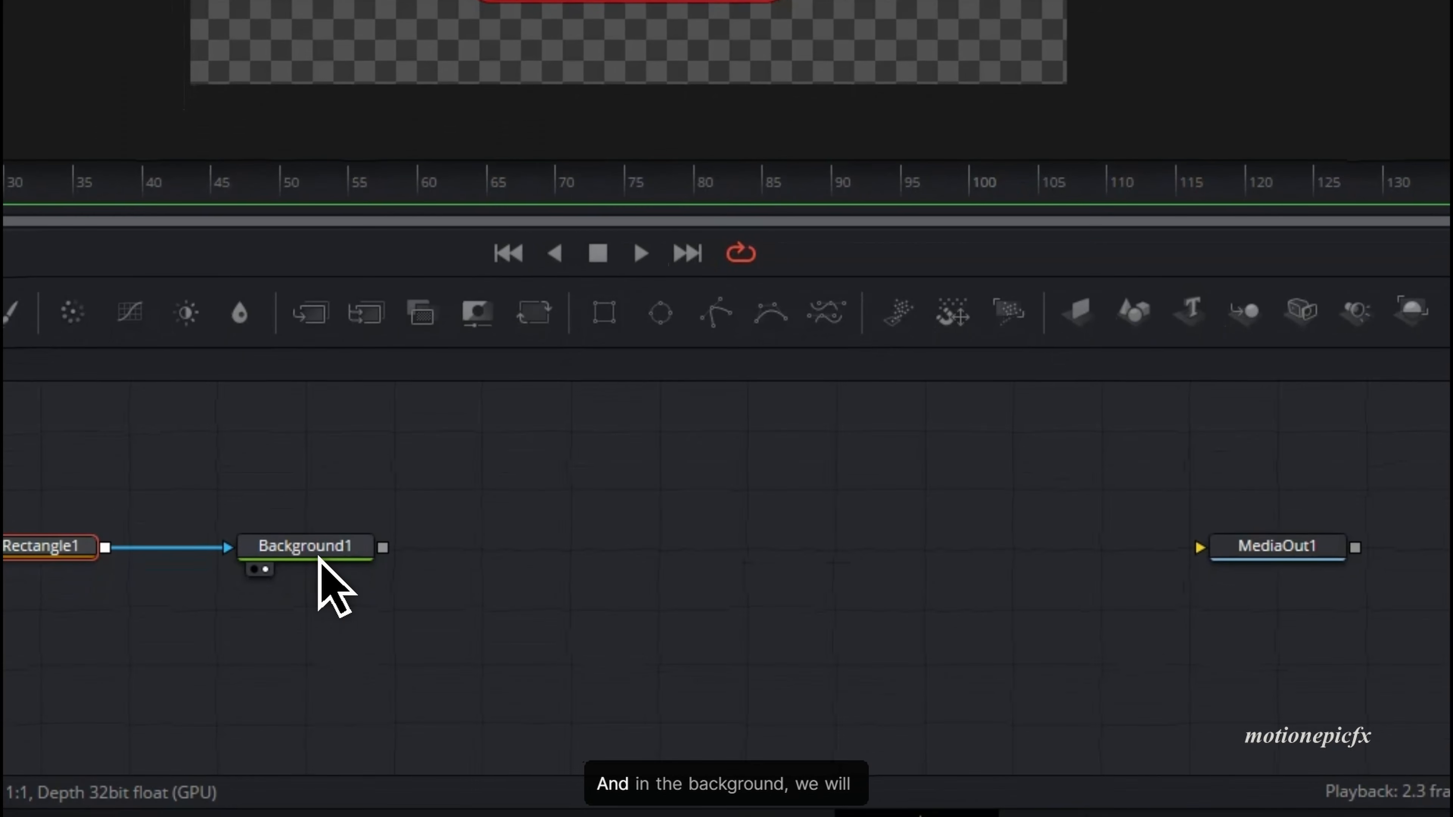
click(318, 554)
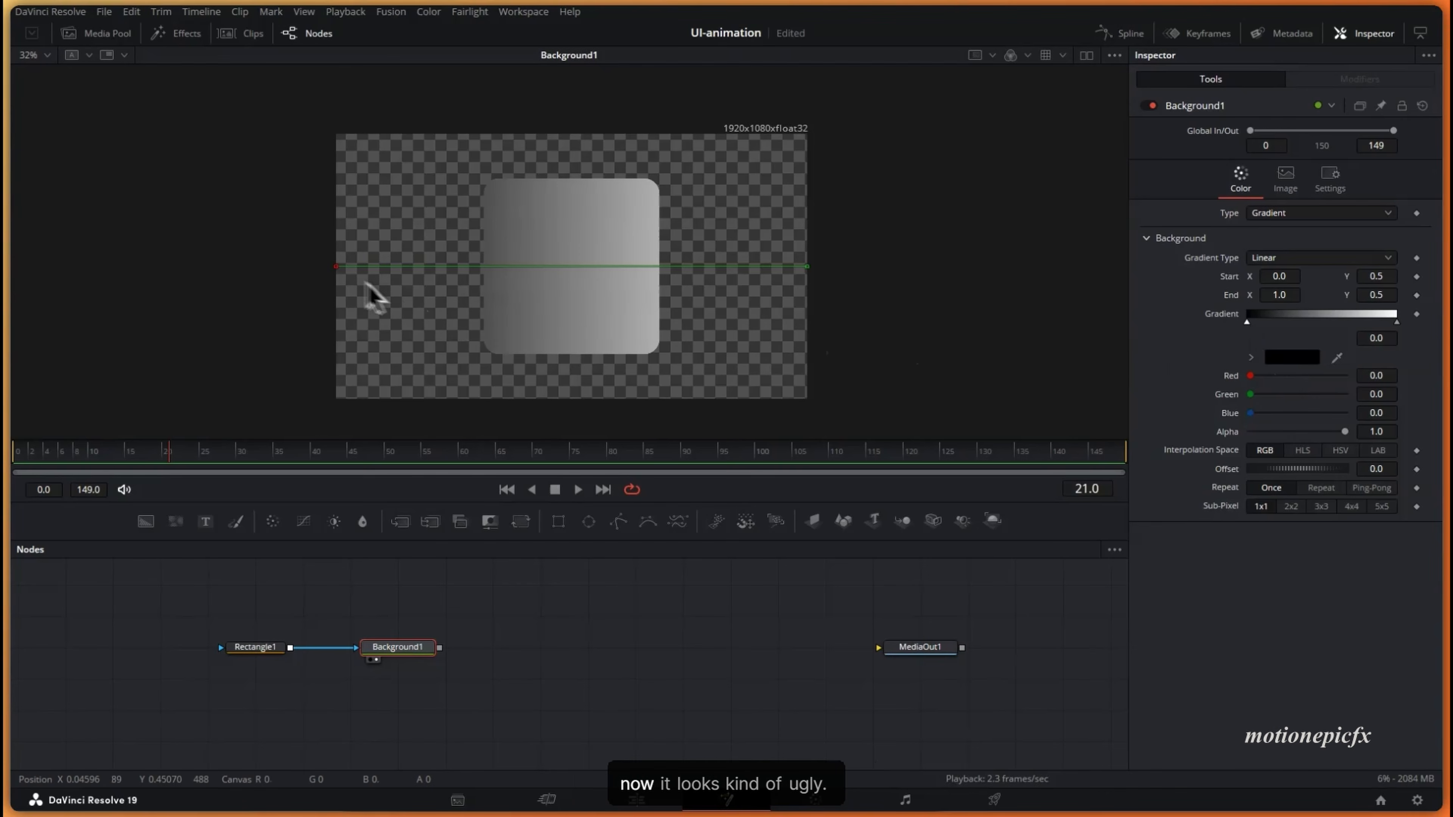
- Move the gradient start and end handles to the card's top and bottom edges
drag(337, 267, 549, 176)
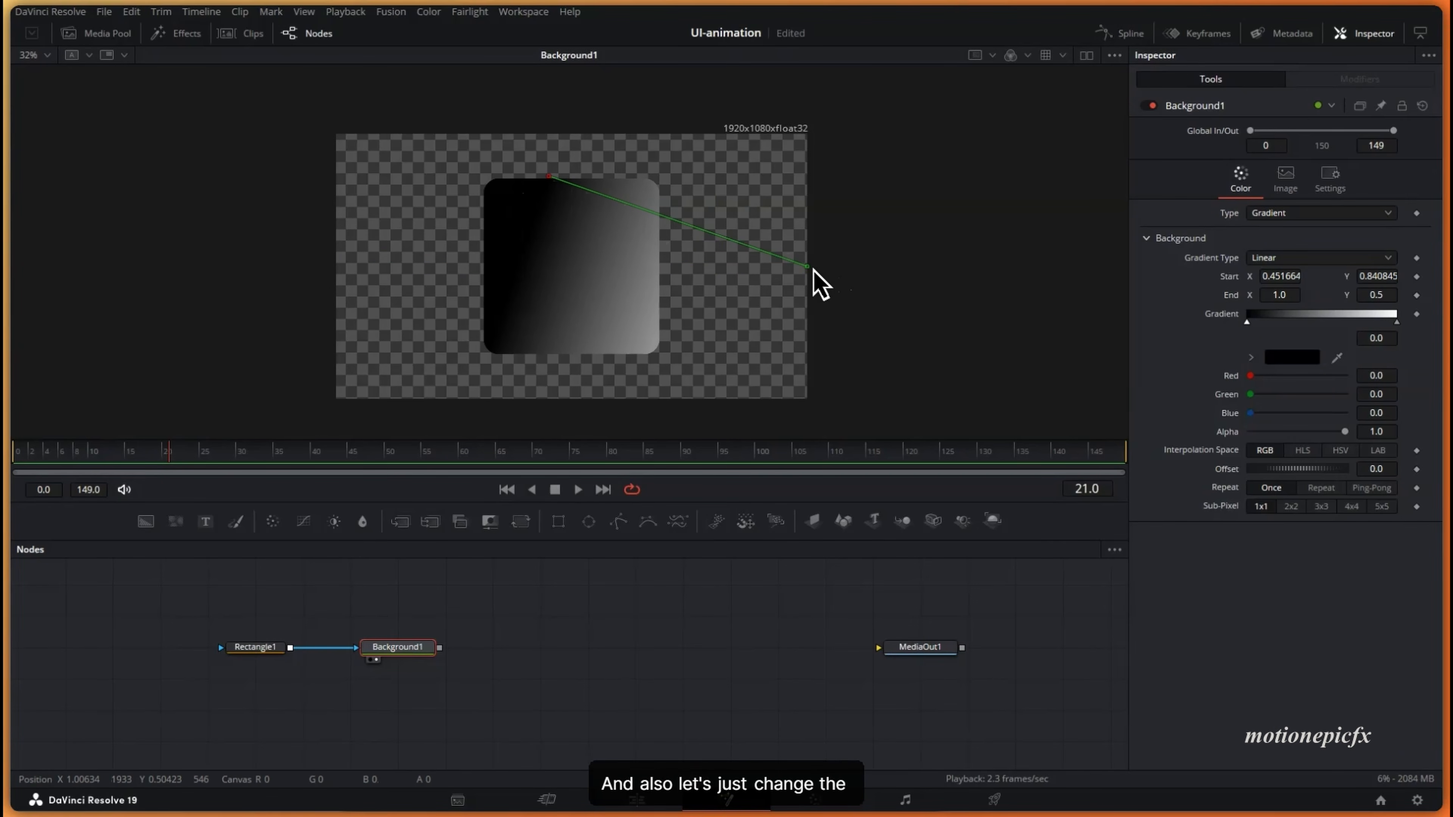
drag(812, 269, 616, 354)
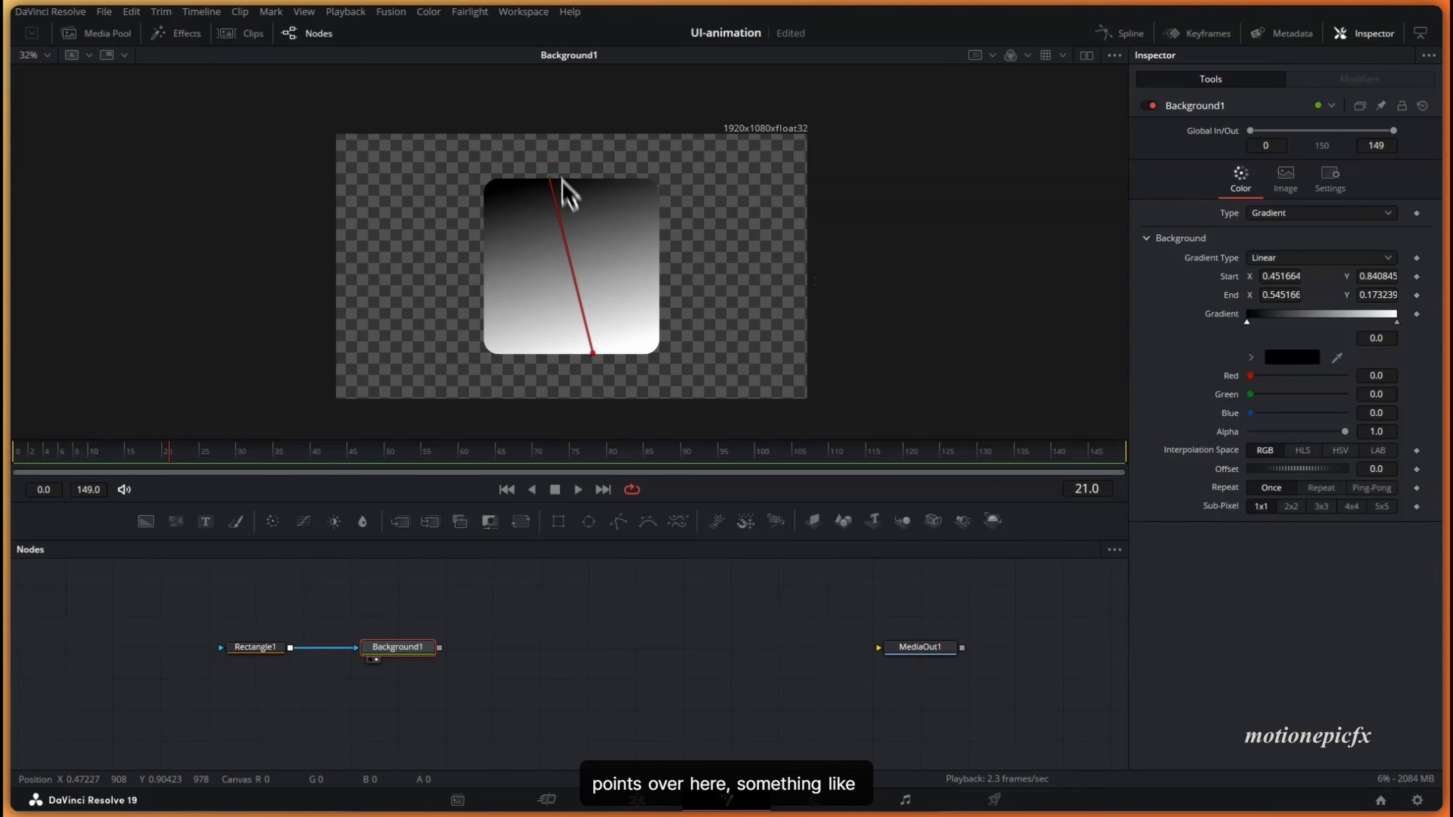
drag(549, 177, 578, 182)
drag(593, 353, 571, 355)
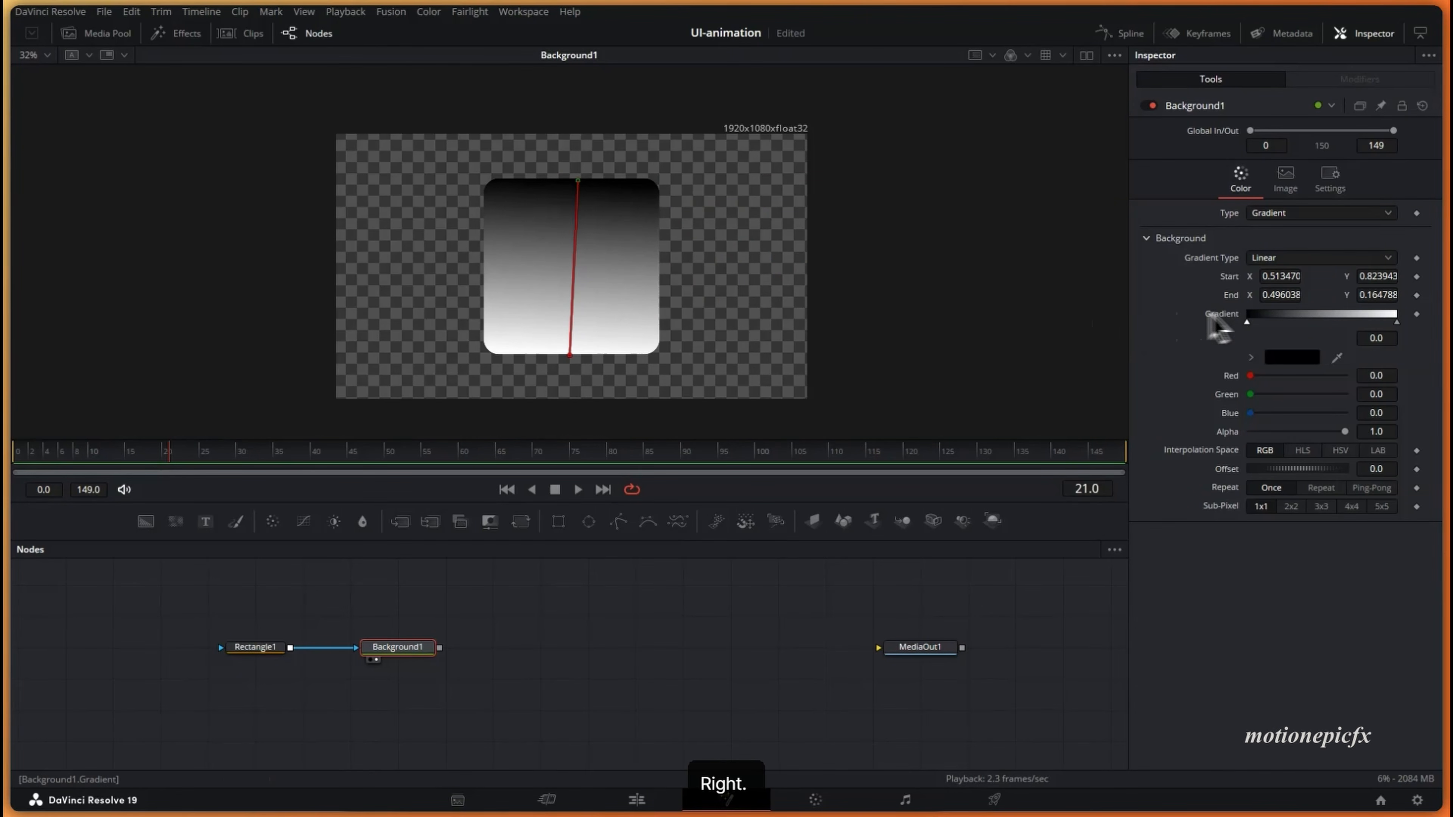
- Set the first gradient stop to light blue
click(1284, 358)
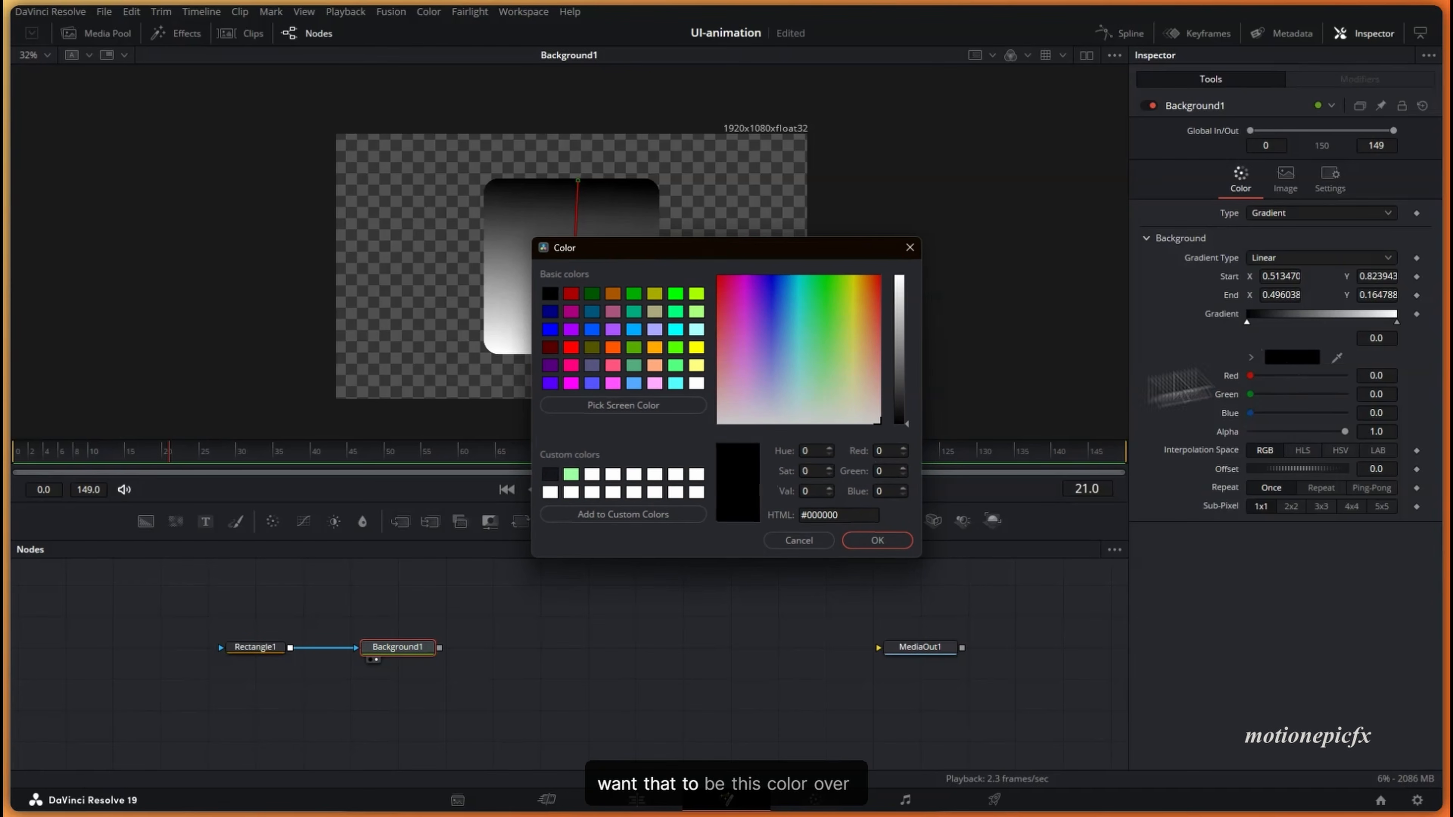
click(900, 281)
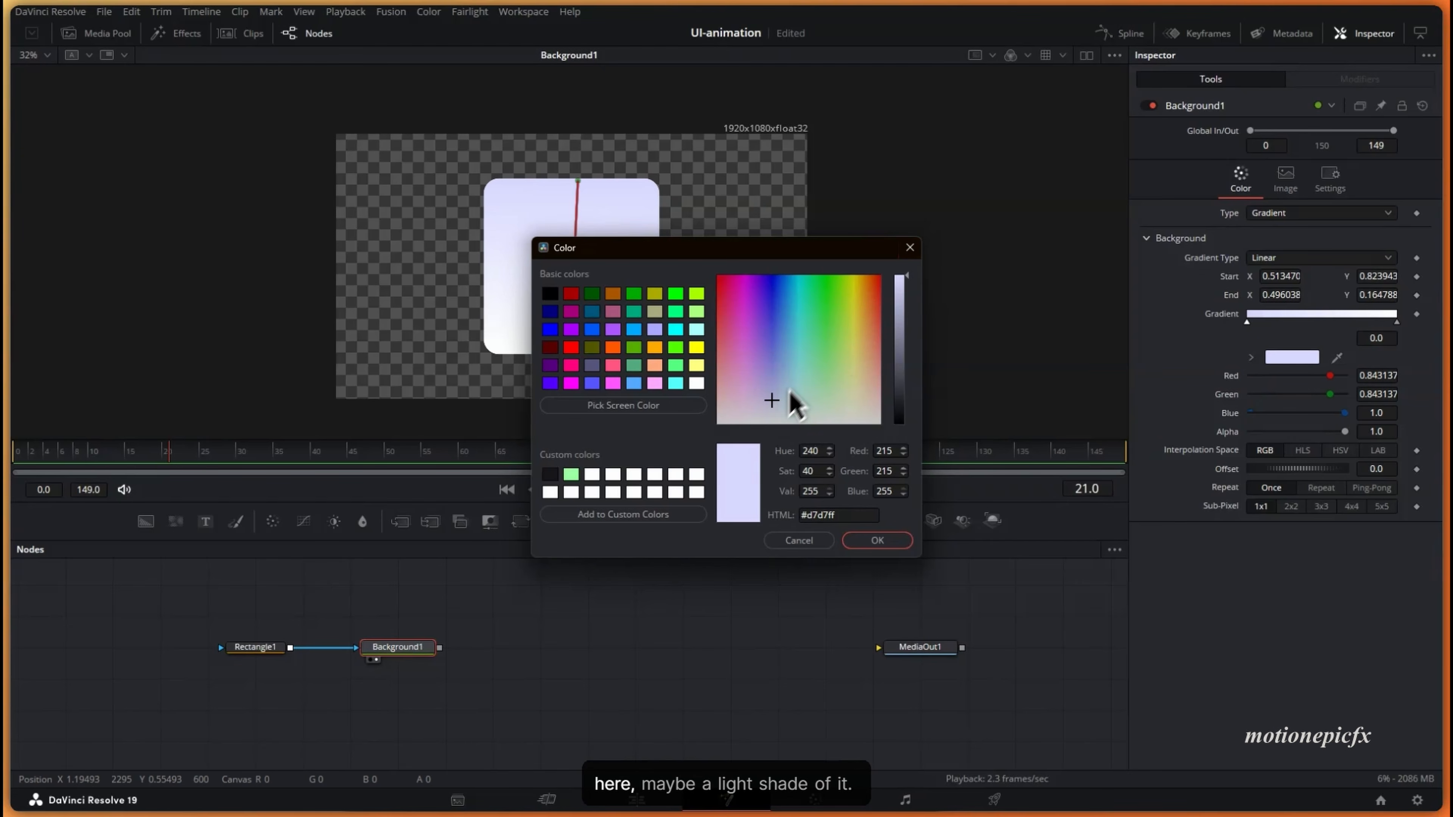
click(784, 404)
click(876, 540)
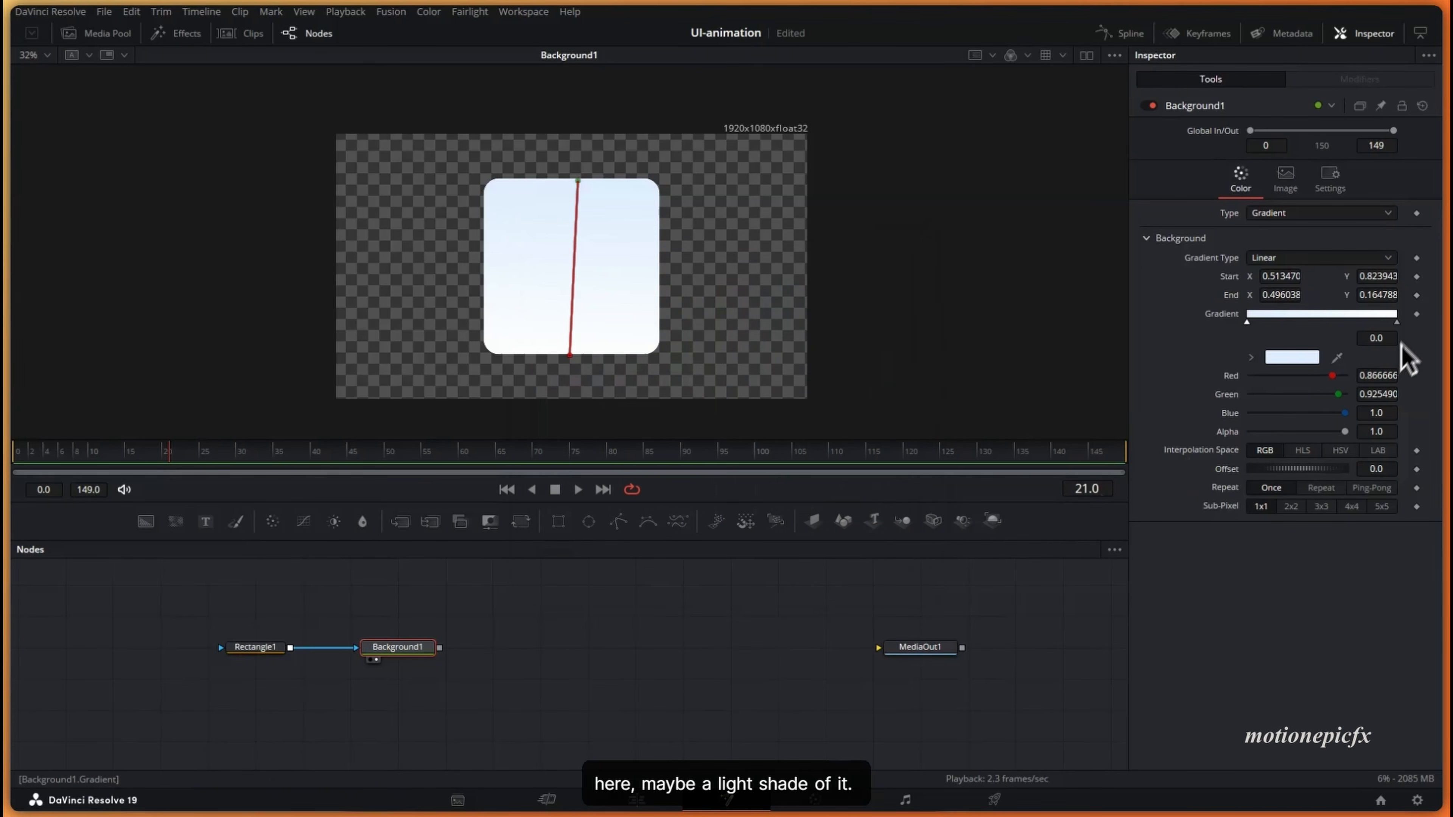
- Set the second stop to pale lavender-blue and pull the gradient start down toward the card's middle
click(1396, 322)
click(1291, 359)
click(775, 395)
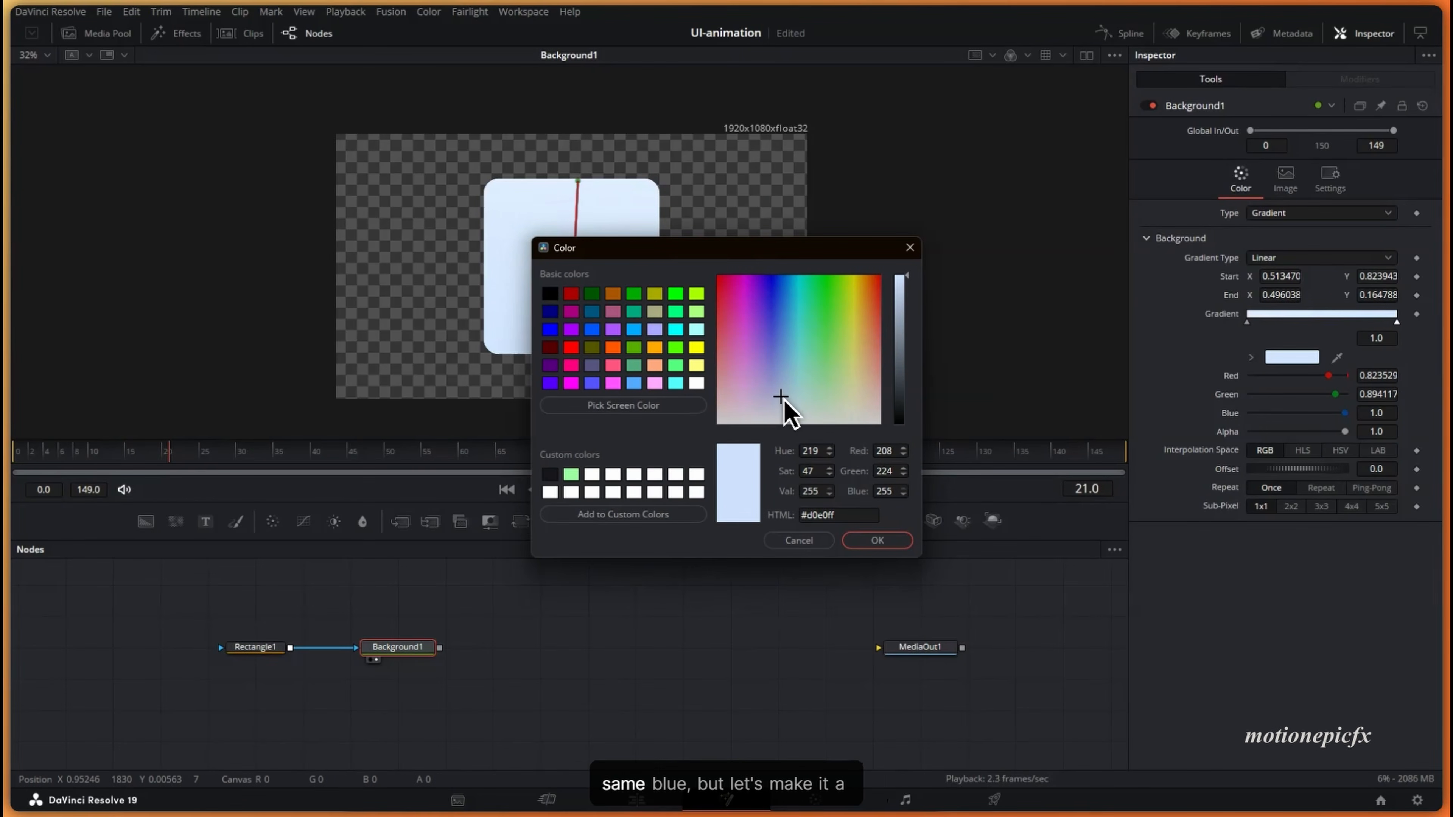
drag(906, 319, 899, 241)
click(777, 393)
click(772, 401)
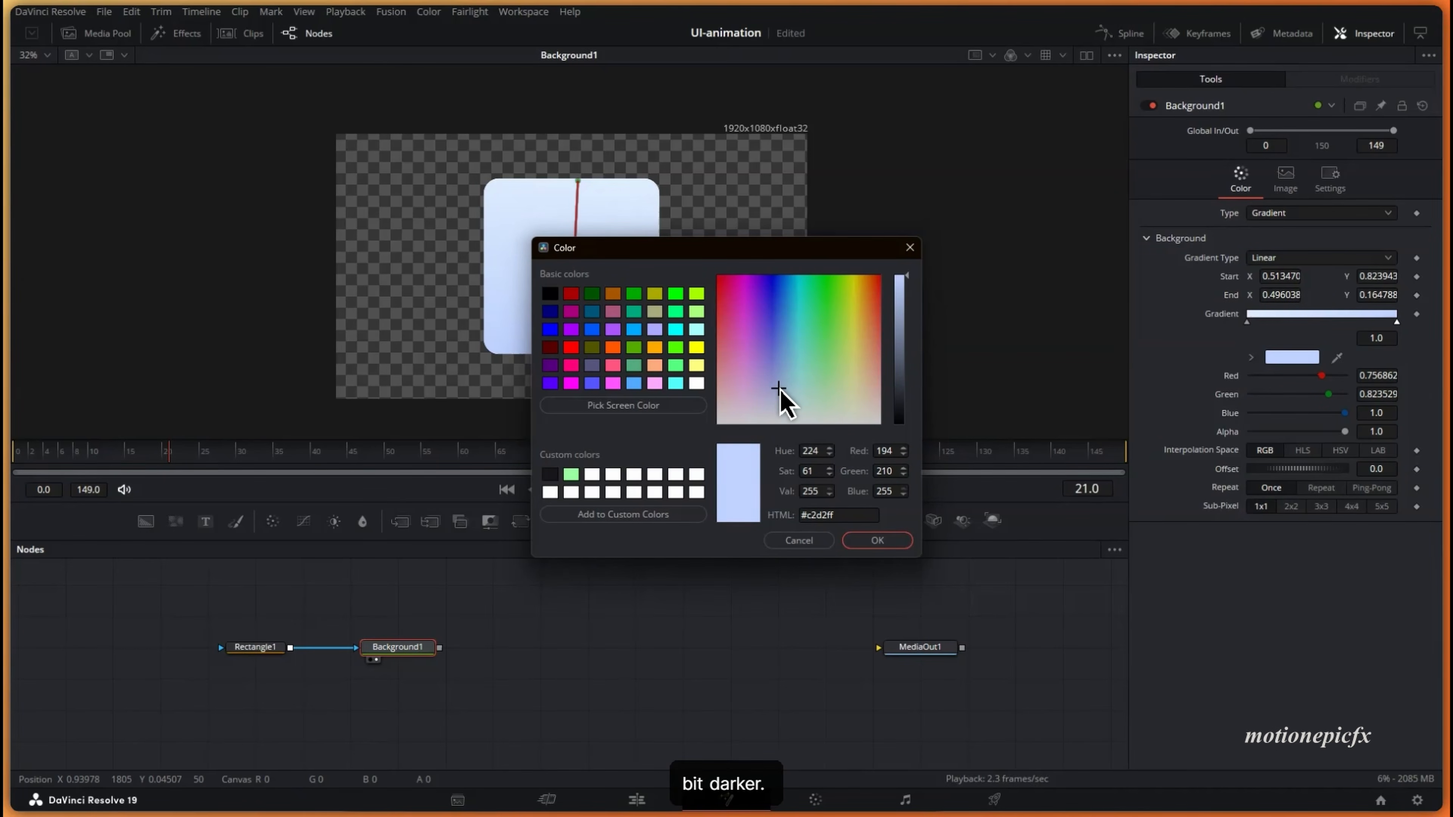
drag(701, 254, 884, 264)
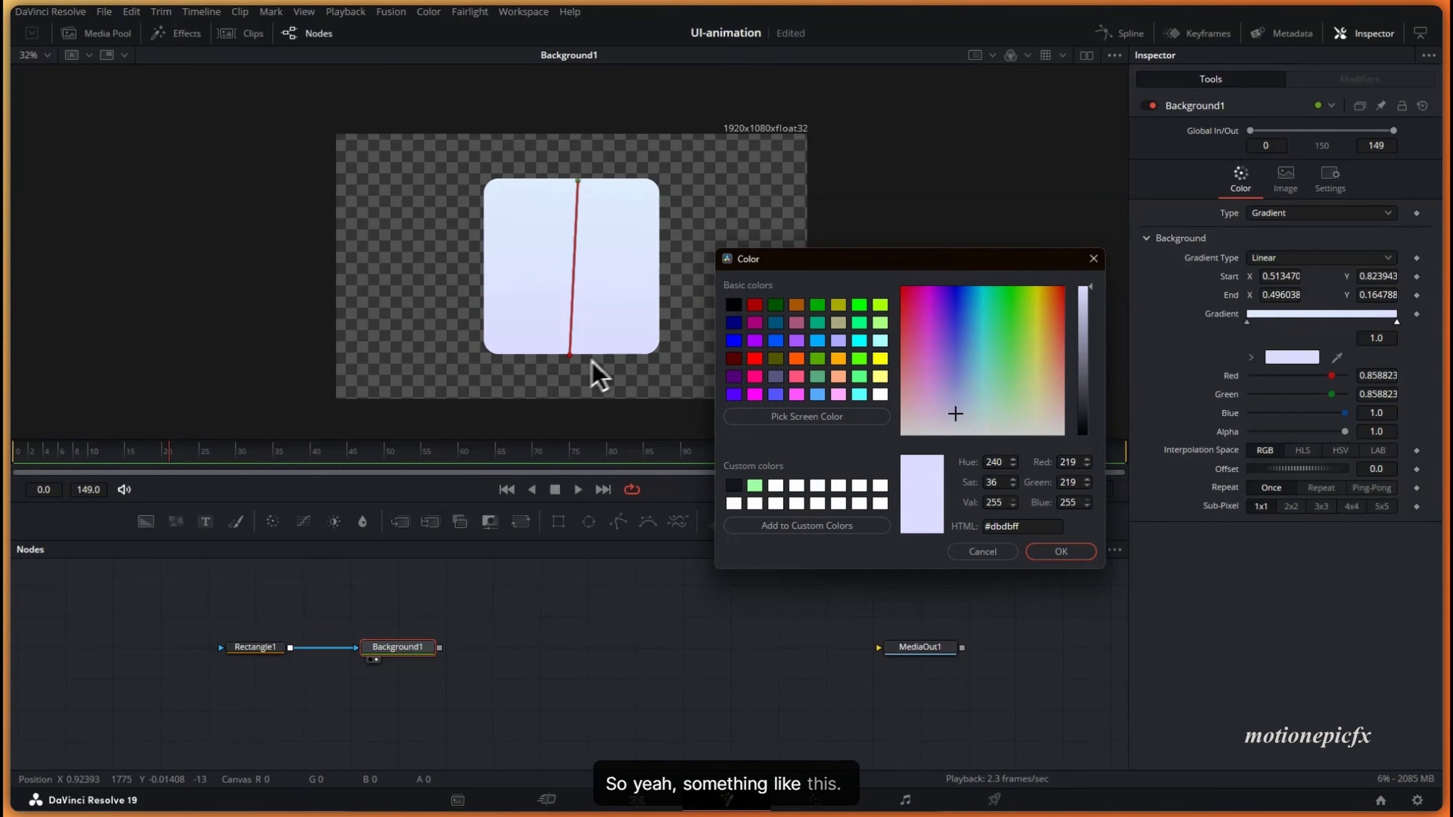
key(Return)
drag(570, 355, 574, 355)
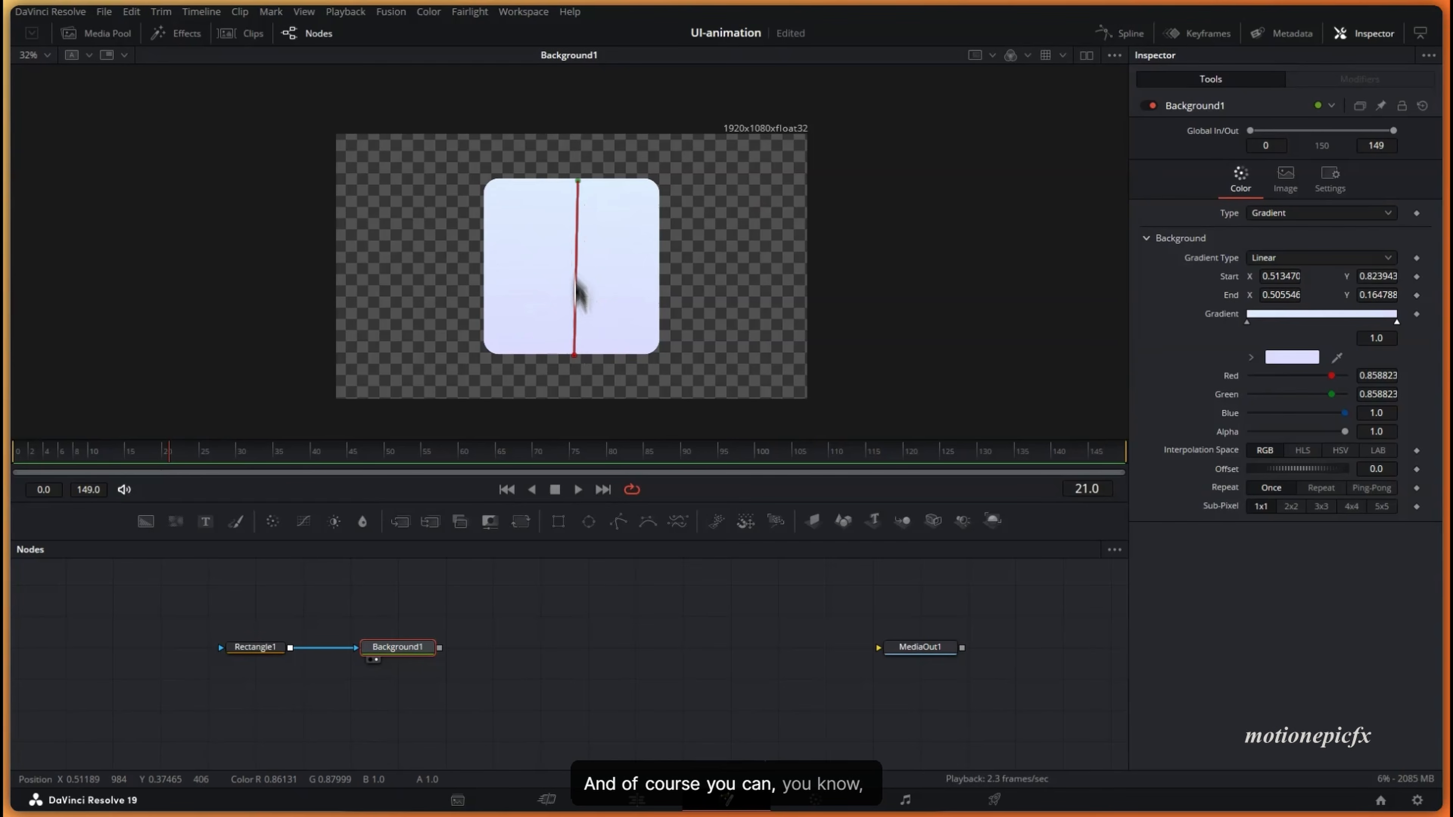
drag(578, 186, 577, 244)
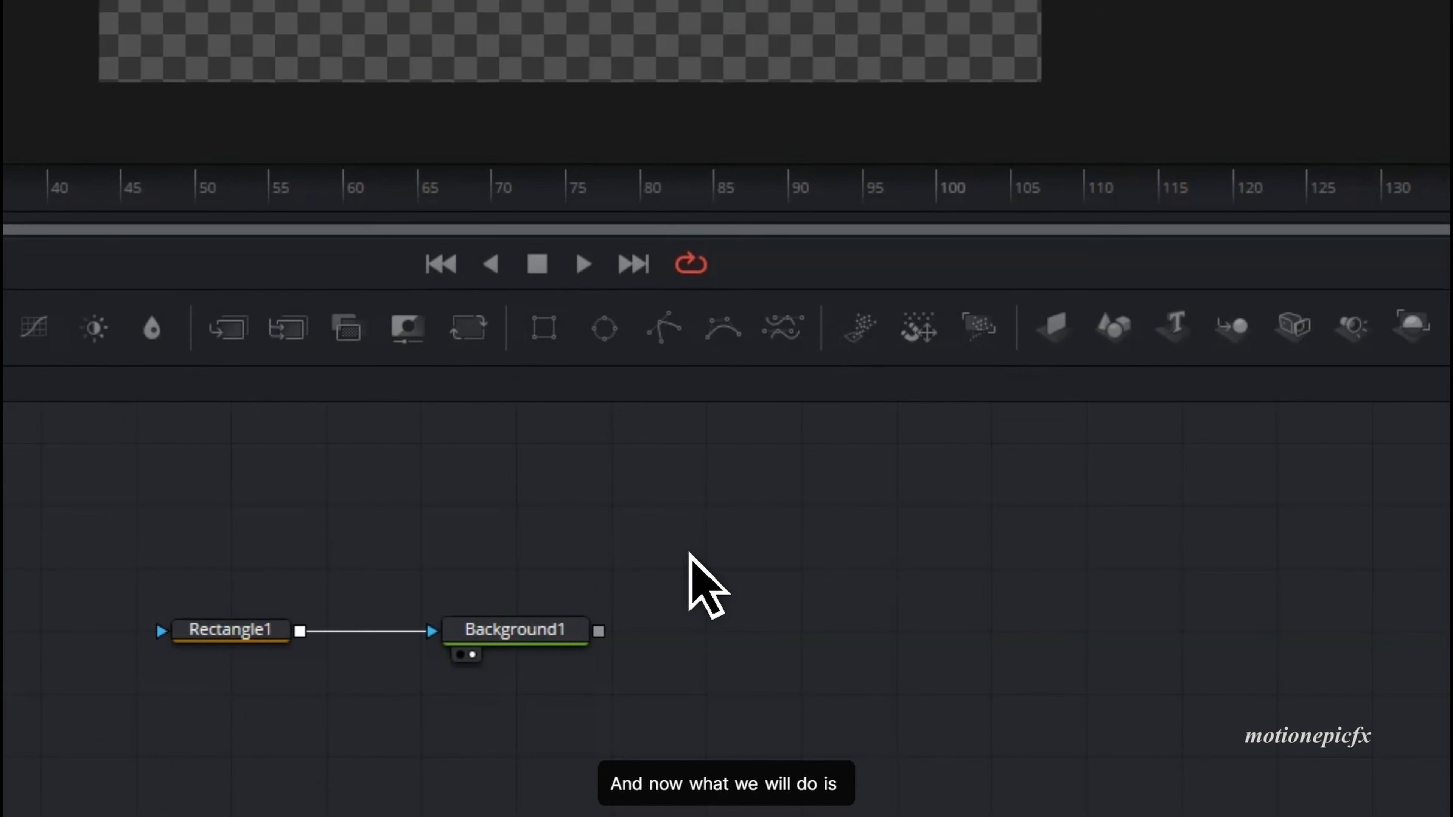
- Add a Text1 node and merge it over Background1 through Merge1
drag(252, 629, 293, 623)
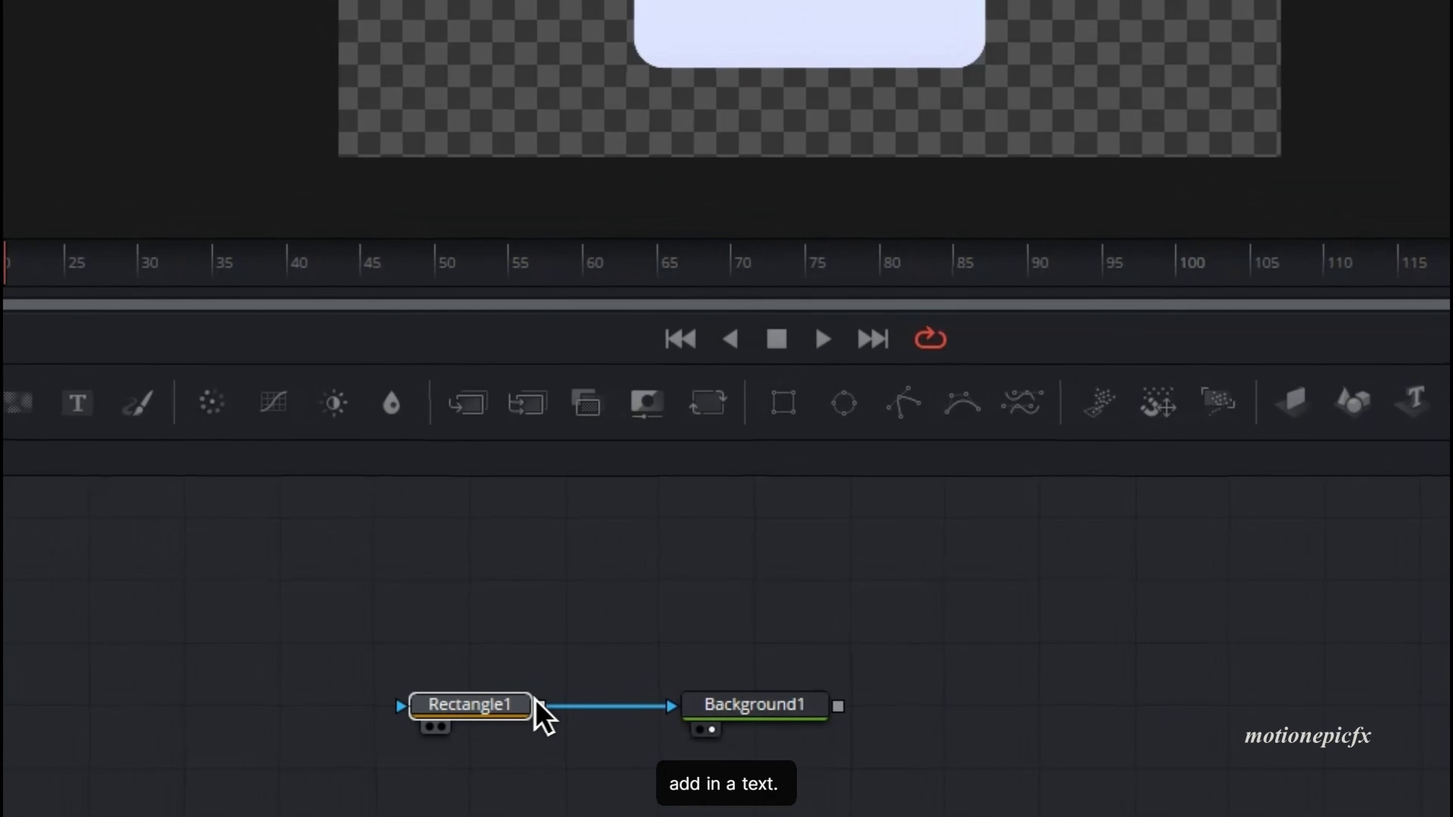
drag(78, 403, 458, 790)
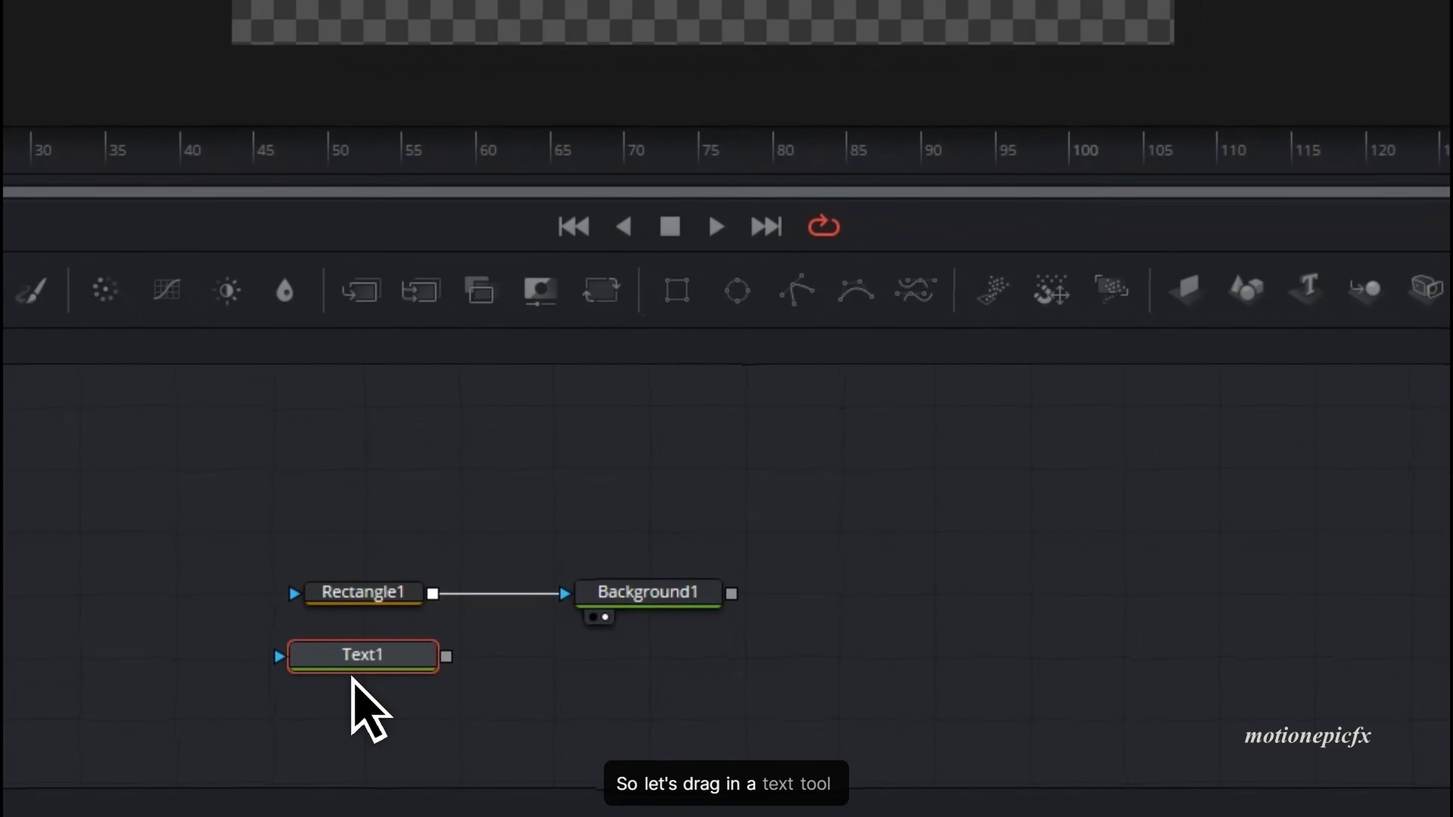
drag(445, 657, 729, 598)
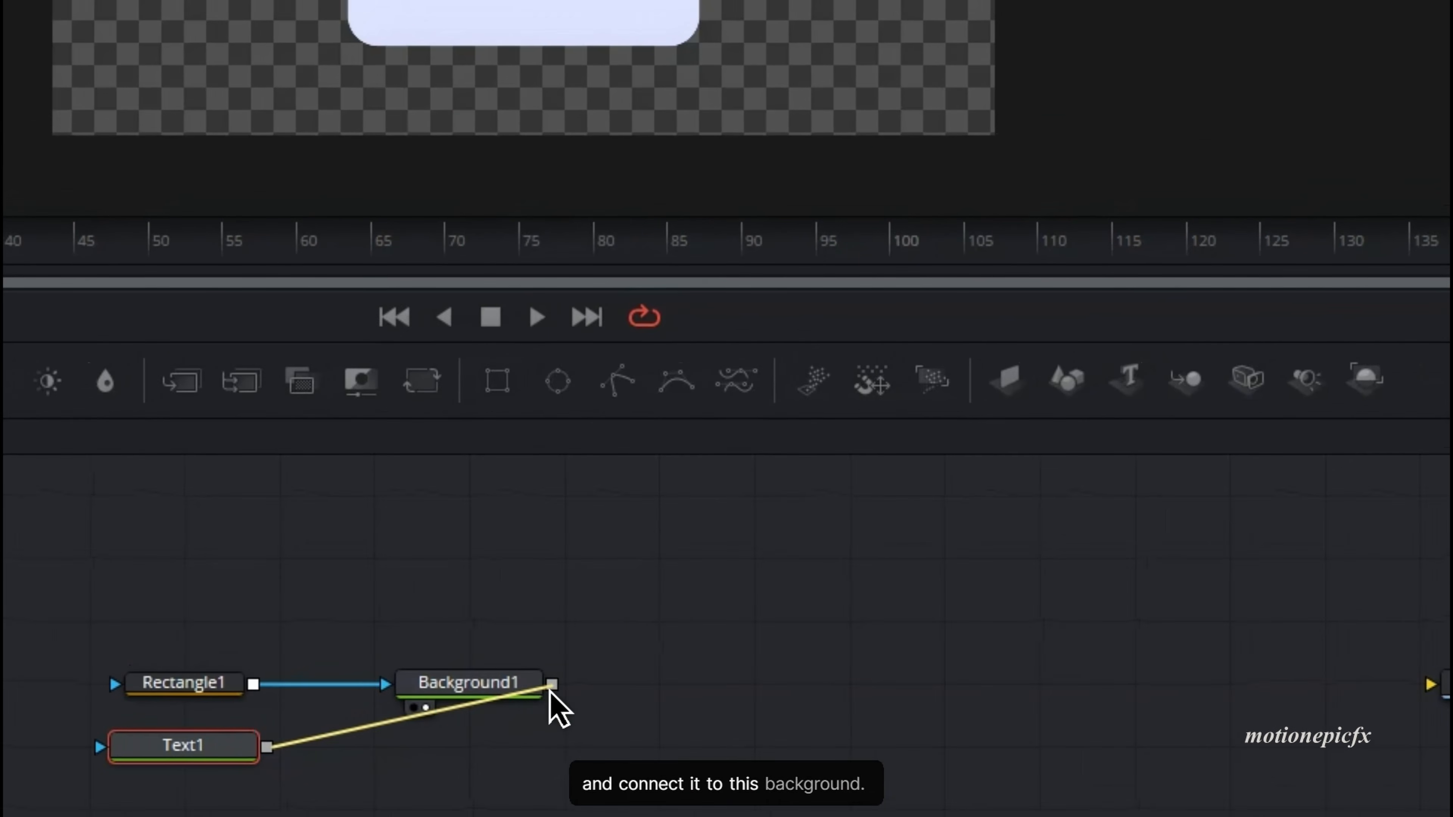
drag(549, 691, 551, 687)
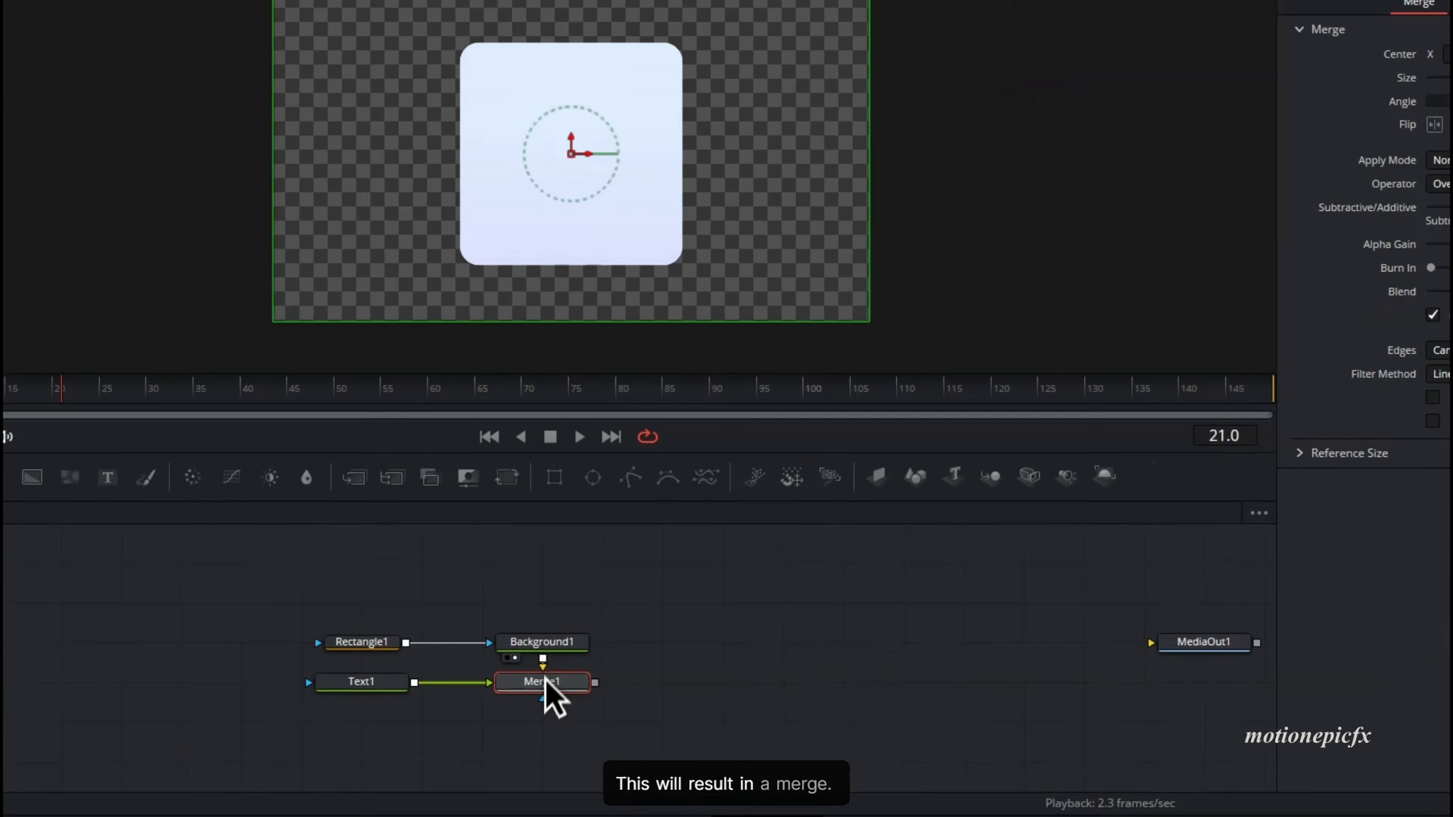
- Enter 'Profile' as Text1's text
scroll(504, 693, up, 3)
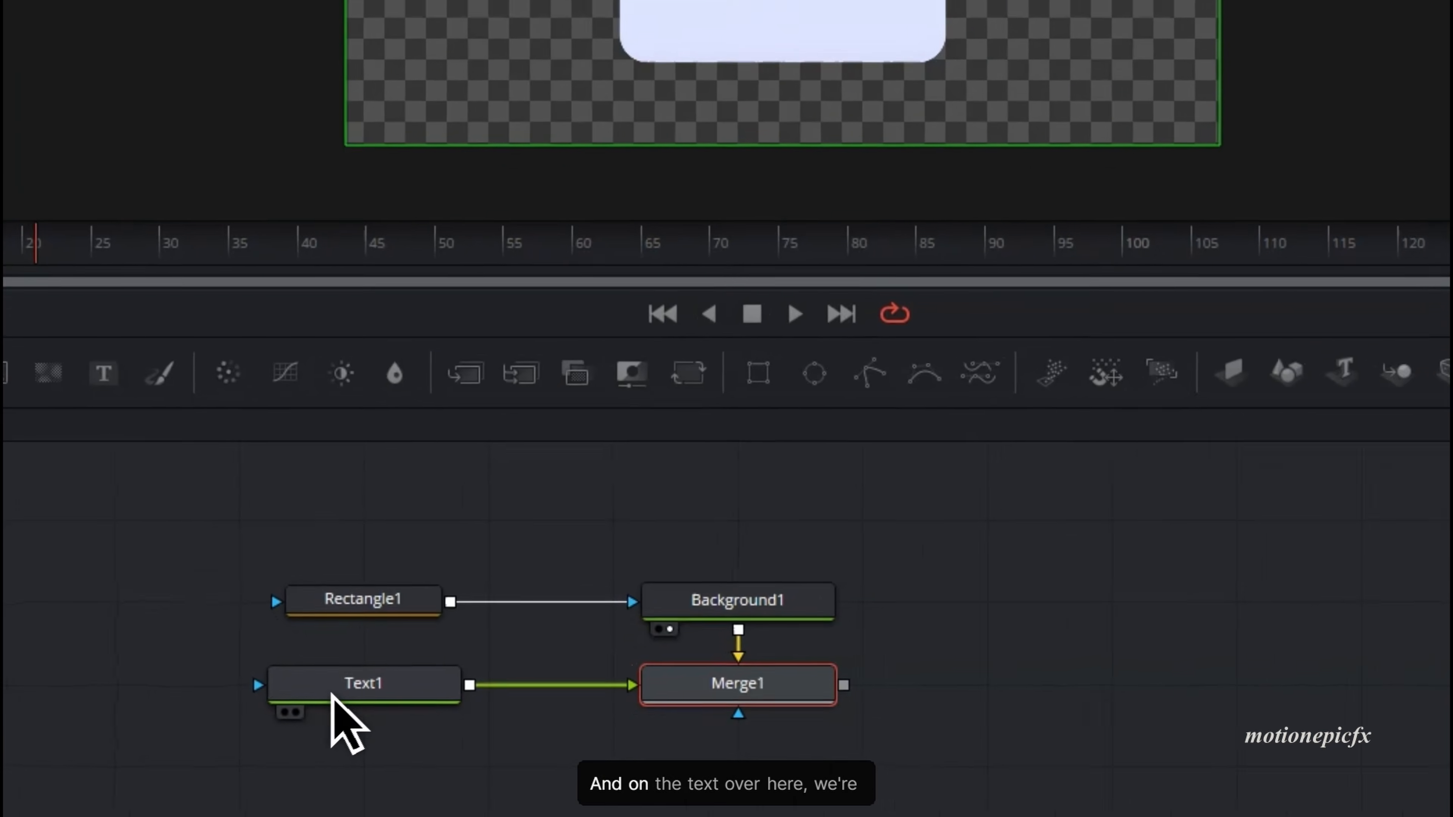
click(344, 693)
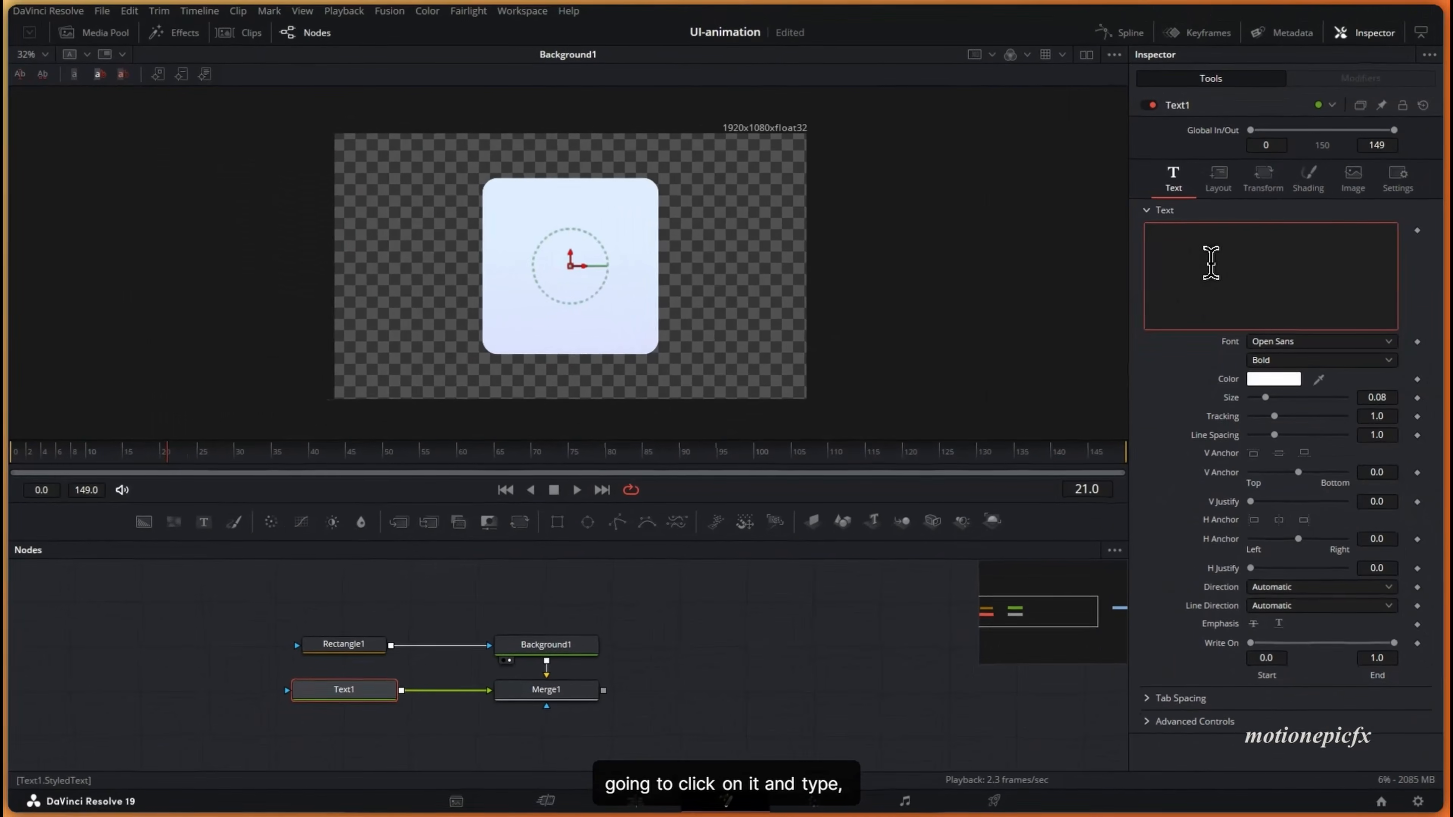
click(1211, 264)
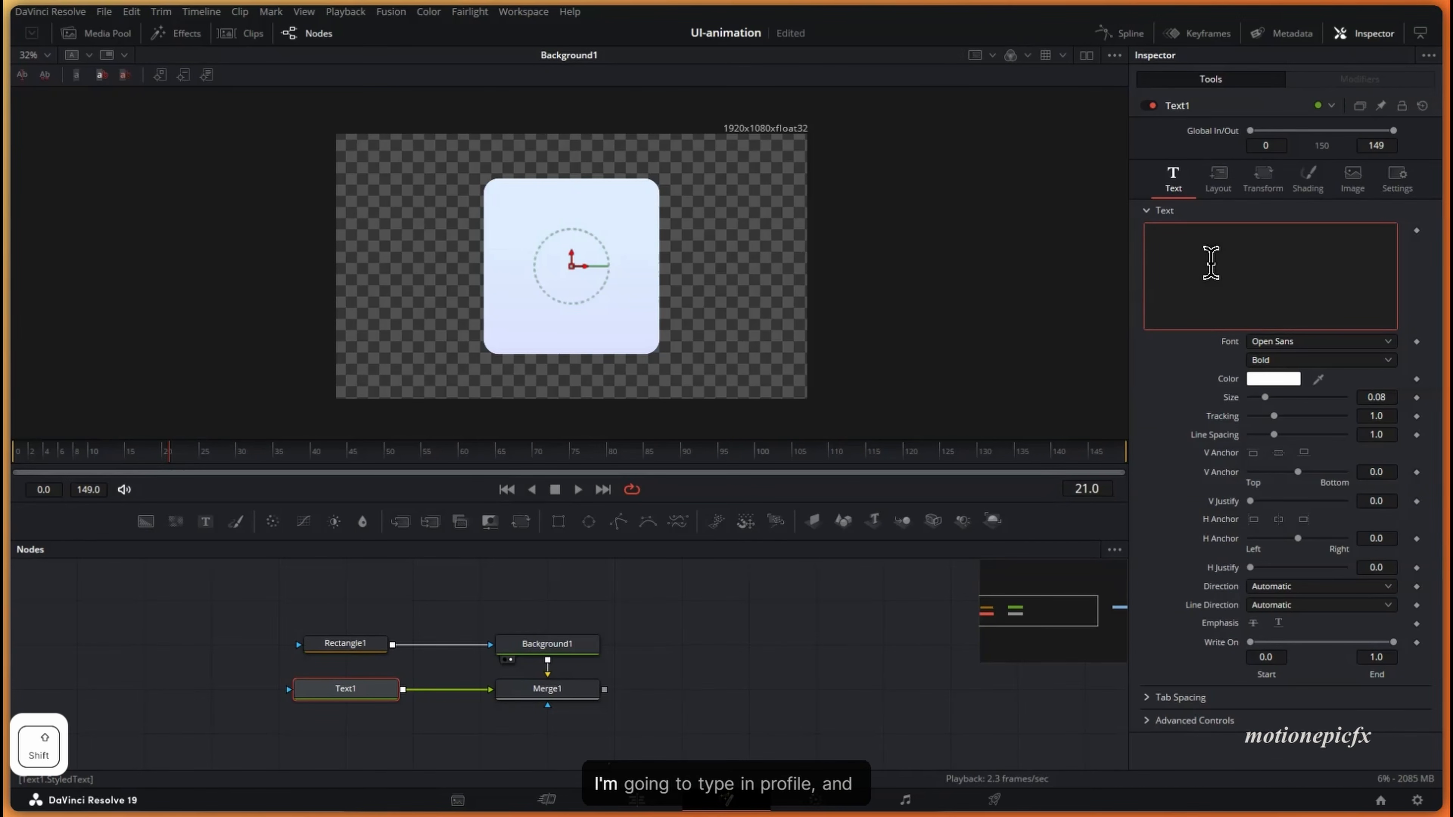
text(Profile)
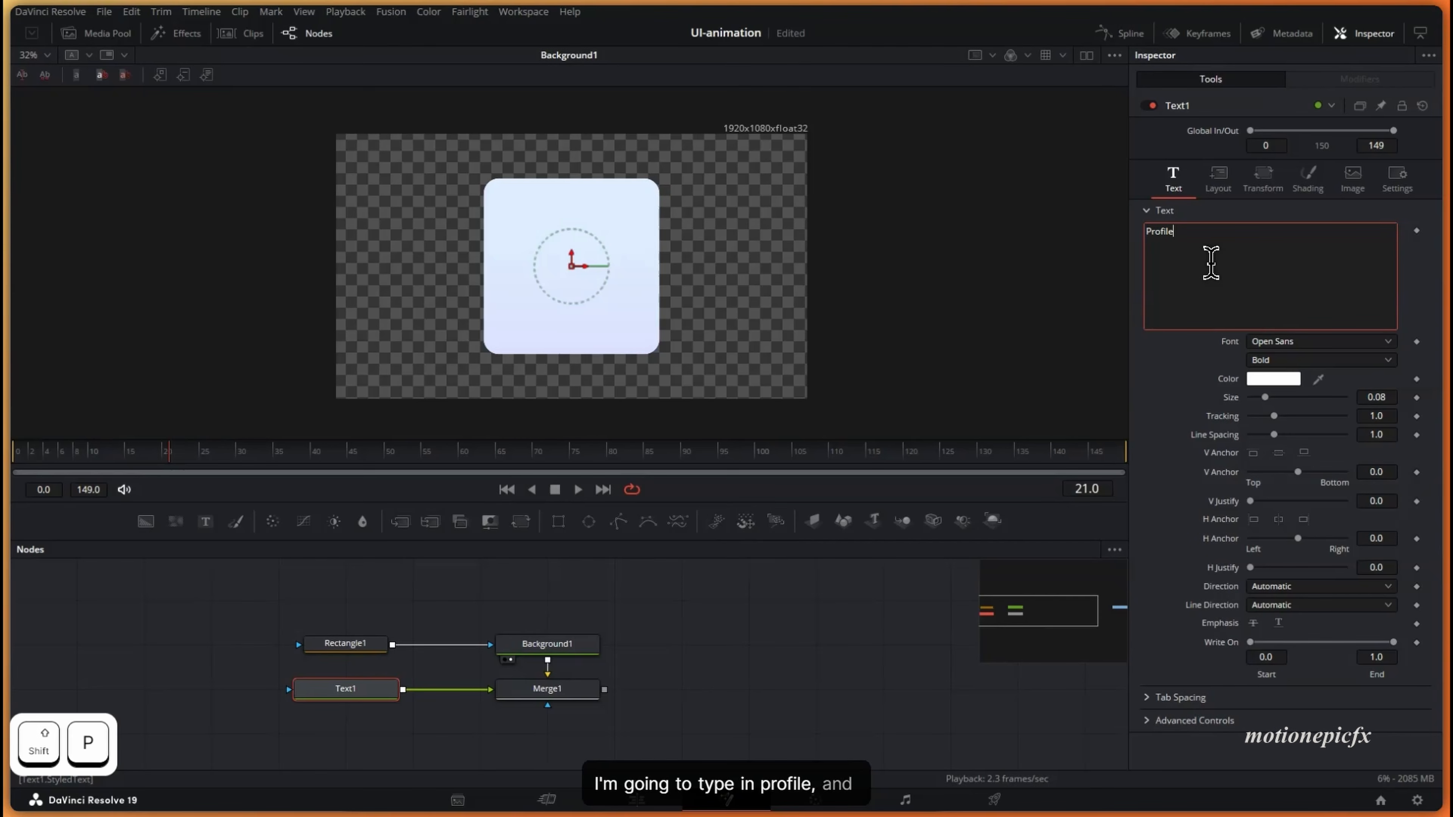
- Make the Profile text black and view the merged card in the viewer
click(1273, 379)
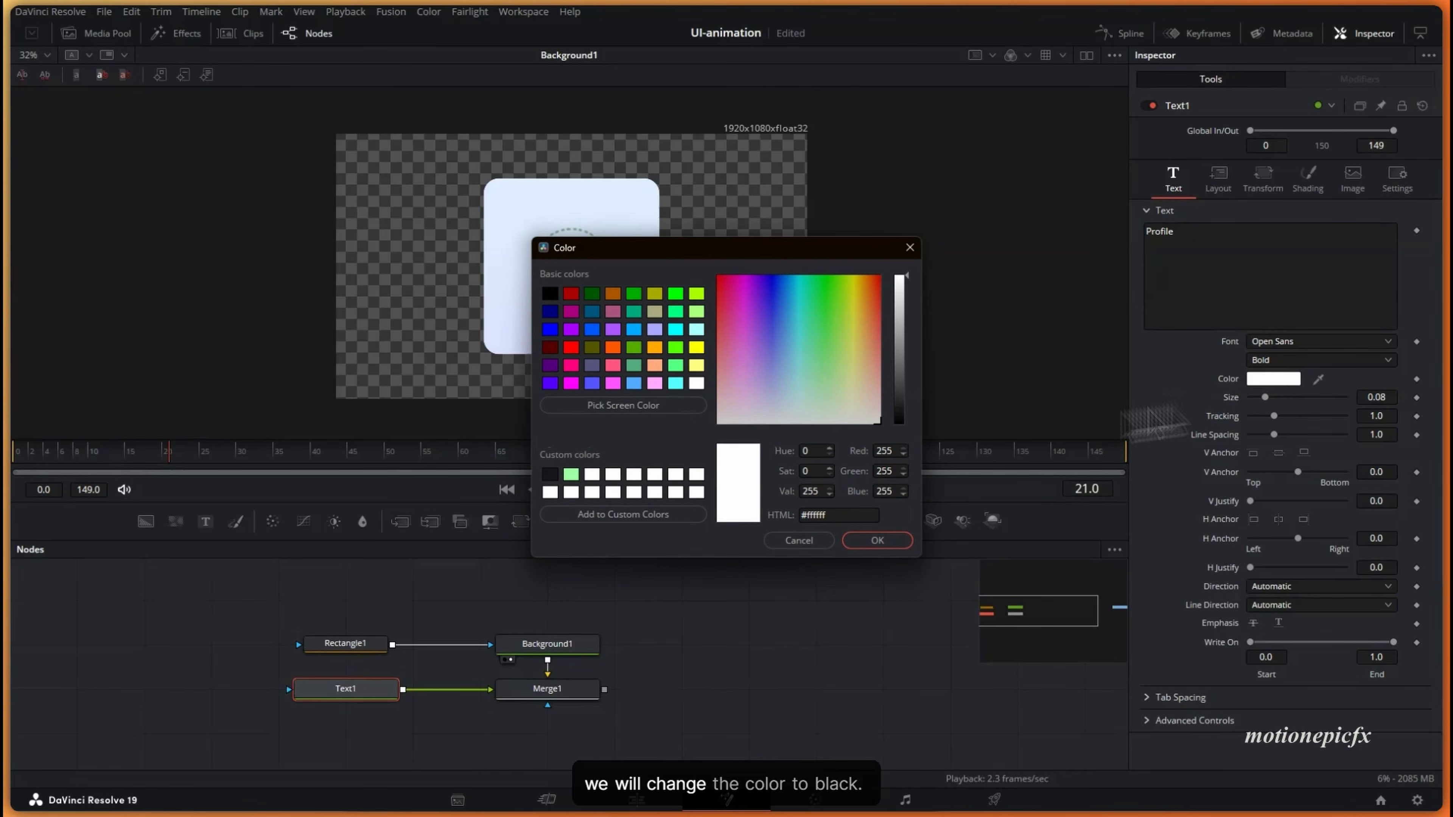
click(906, 421)
click(877, 540)
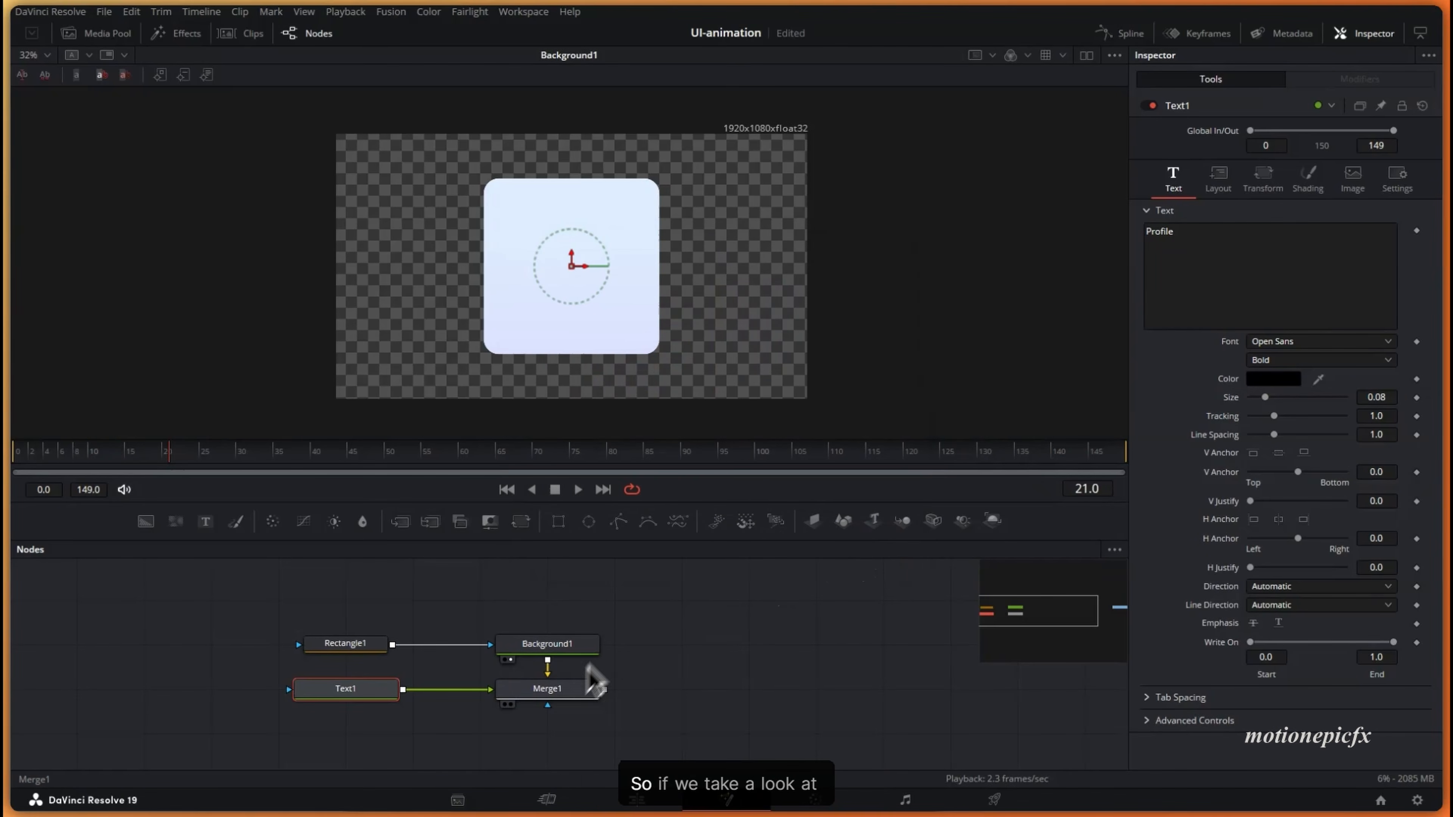
click(569, 692)
key(2)
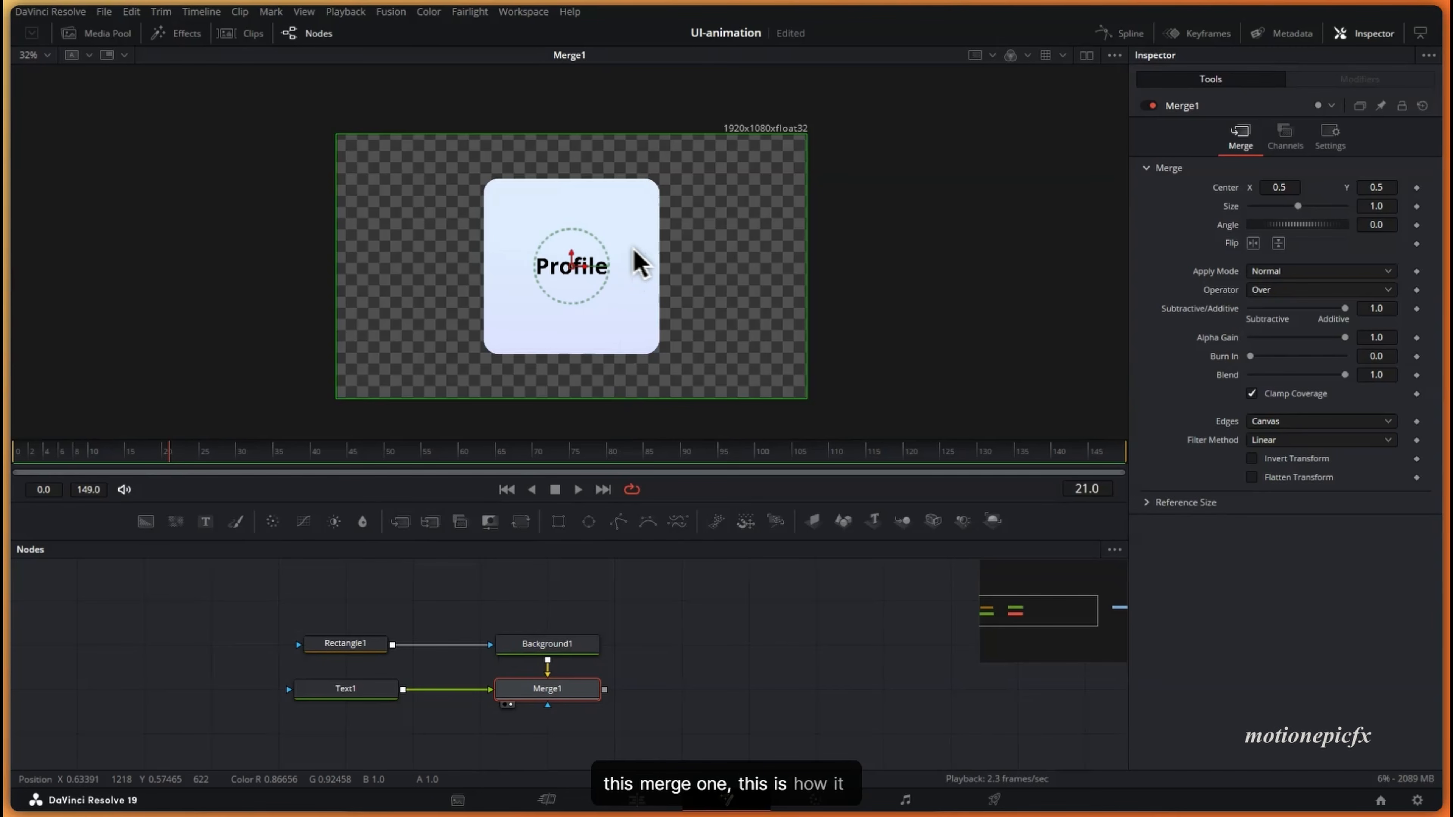
- Set the Profile title's font to SF Pro Display with Medium weight
click(362, 694)
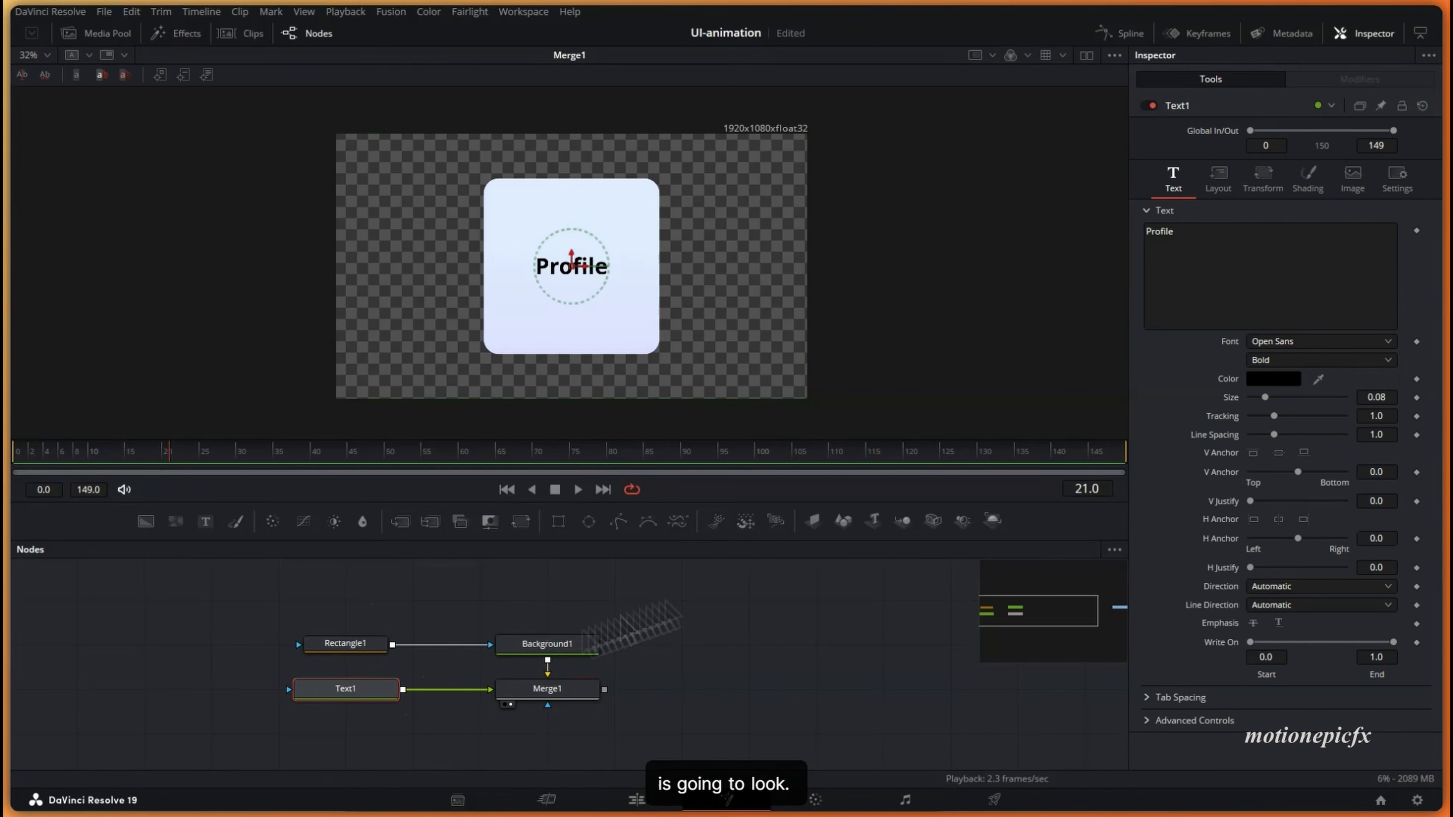
click(1280, 342)
key(s)
key(Down)
key(Down)
key(Down)
key(Down)
key(Down)
key(Down)
key(Down)
key(Down)
key(Down)
key(Down)
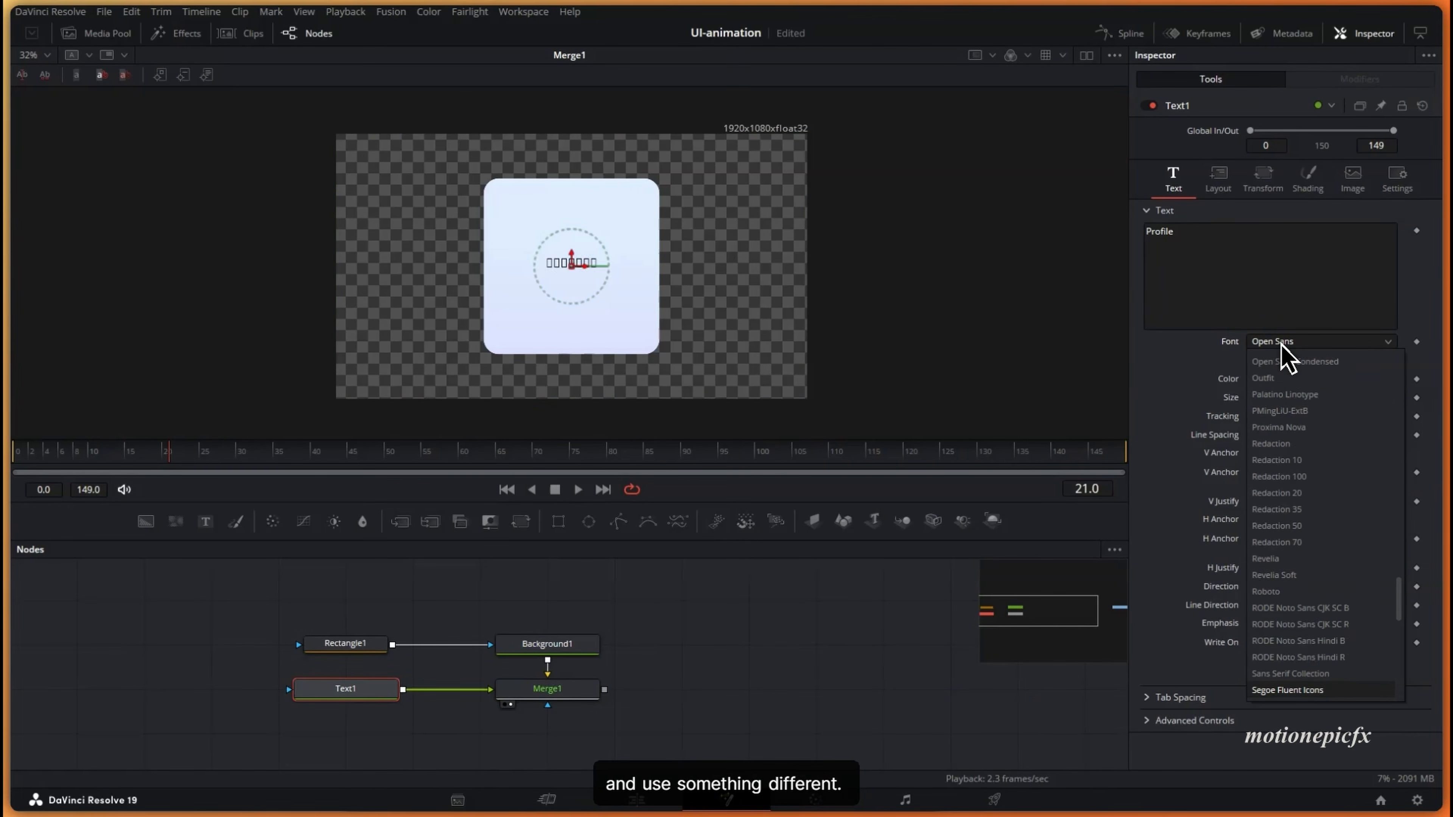
key(Down)
key(Down)
key(Down)
key(Down)
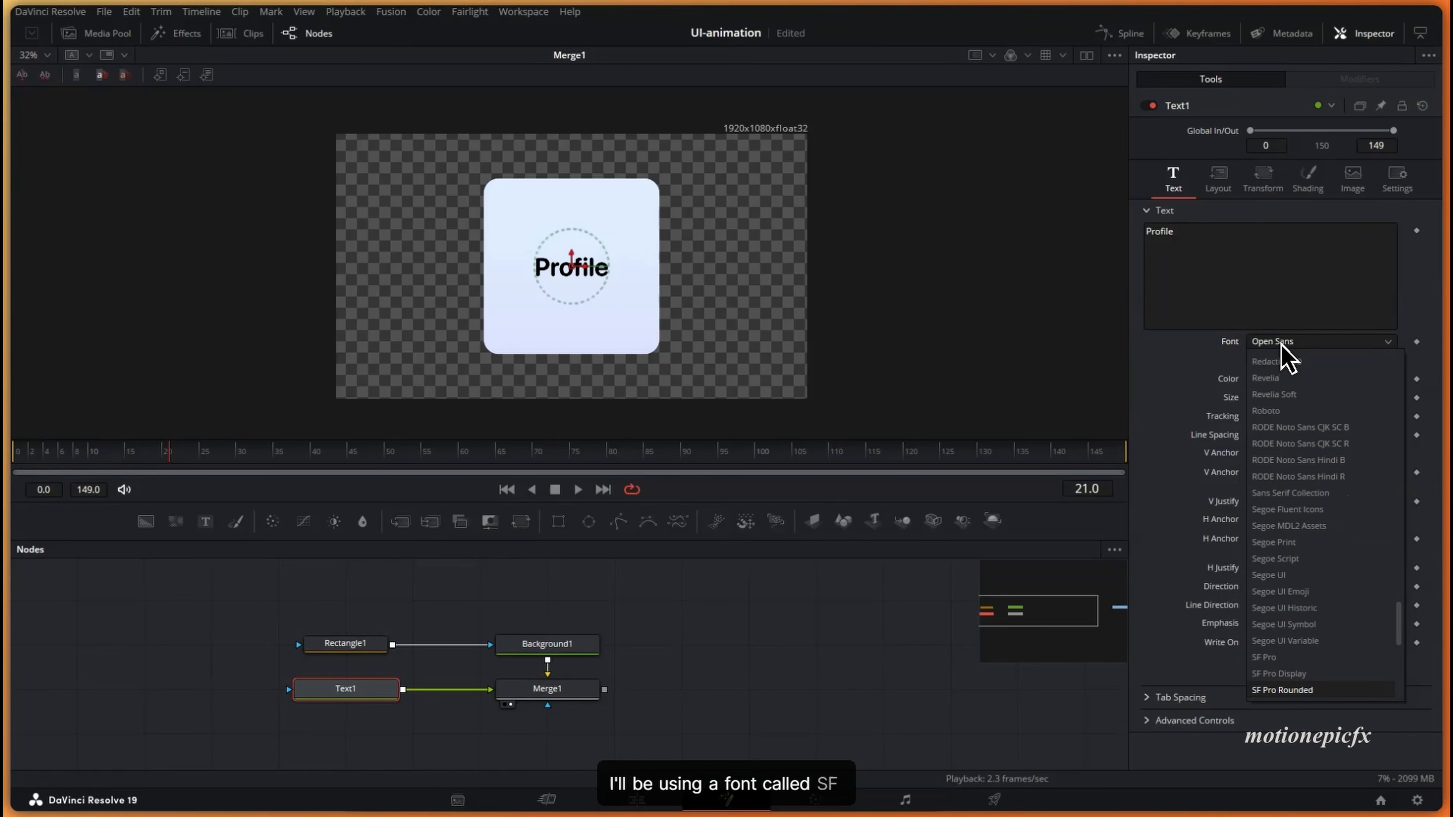
key(Up)
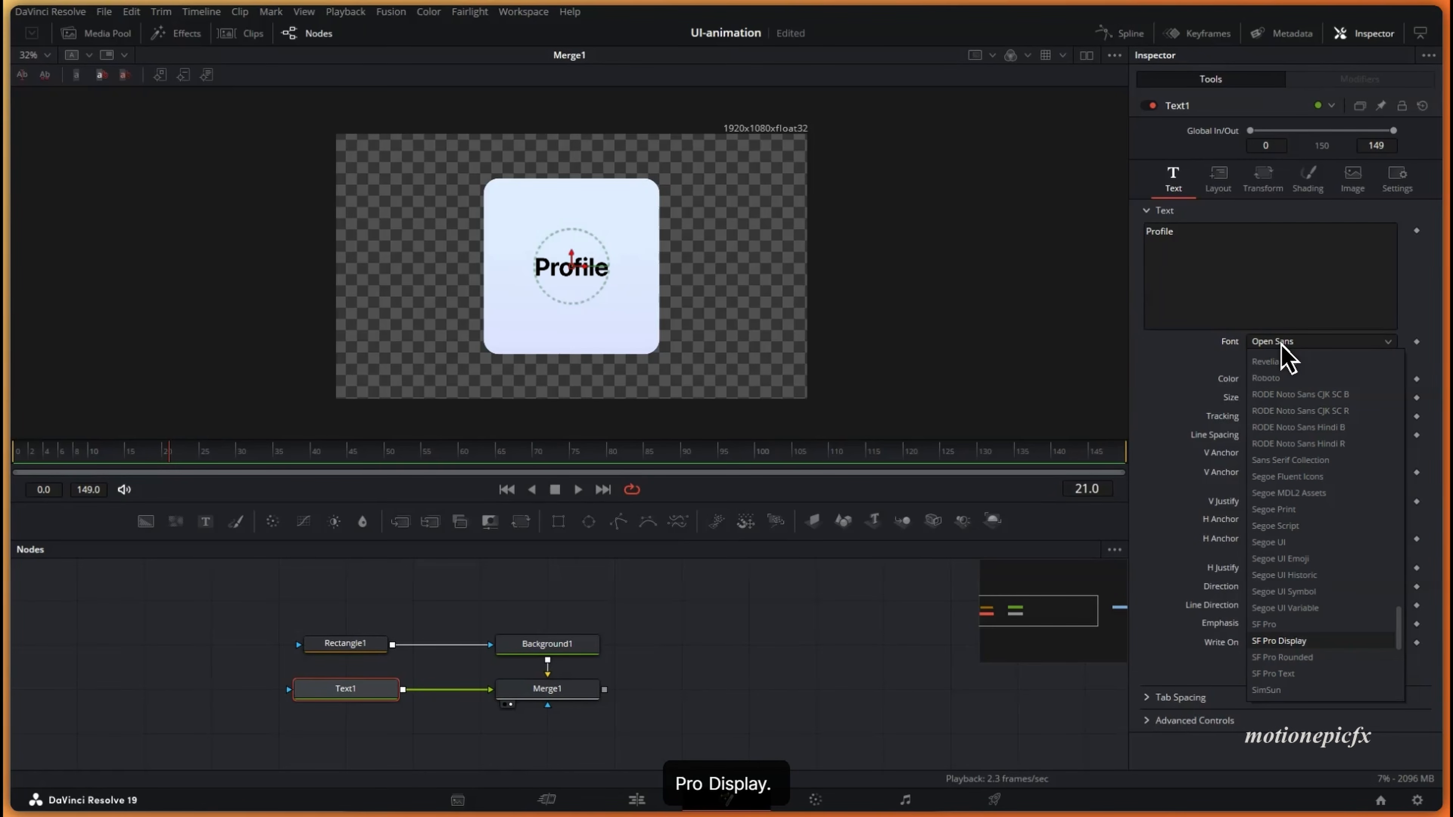
key(Return)
click(1266, 361)
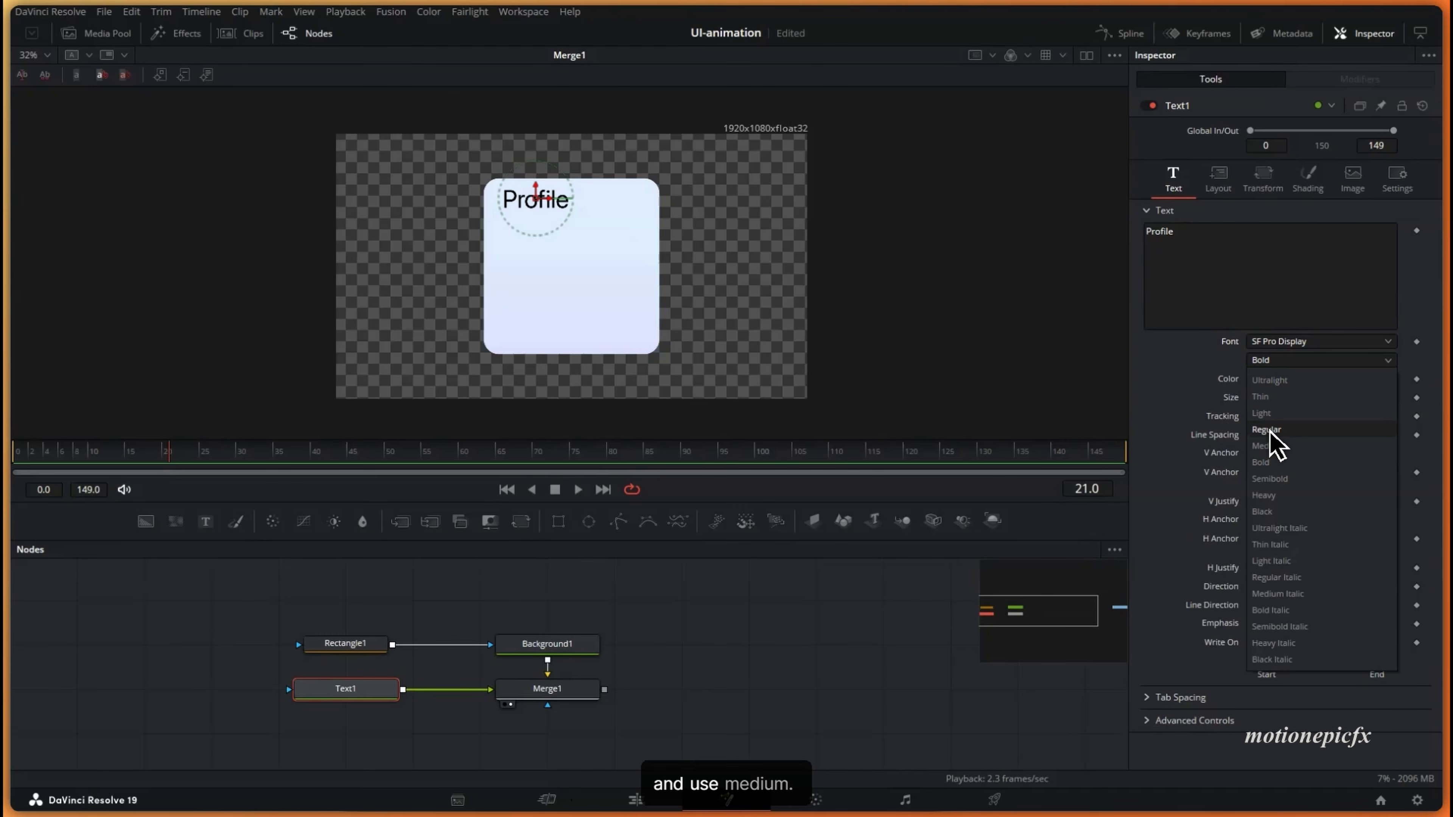
click(1267, 446)
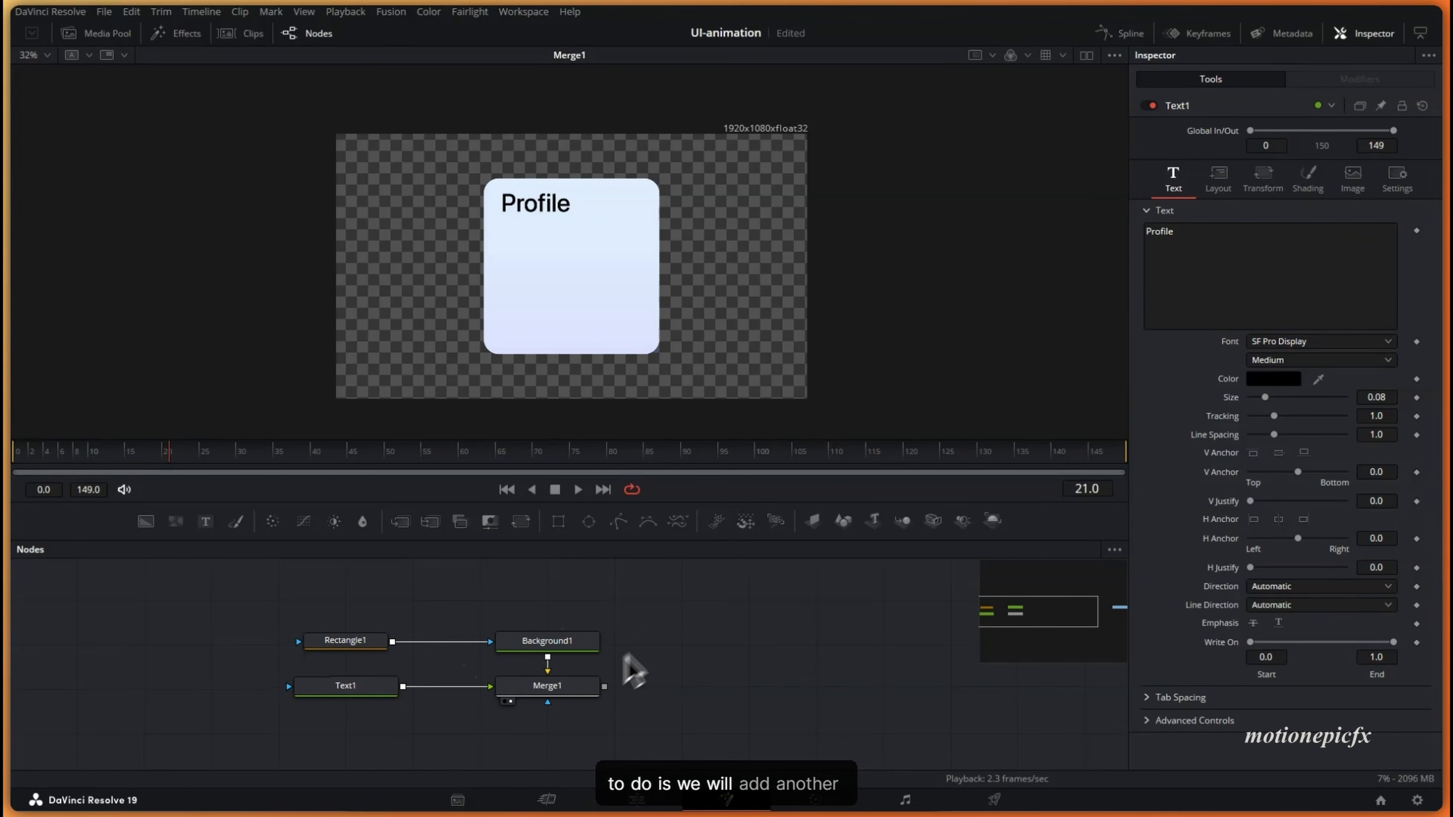
drag(630, 657, 651, 669)
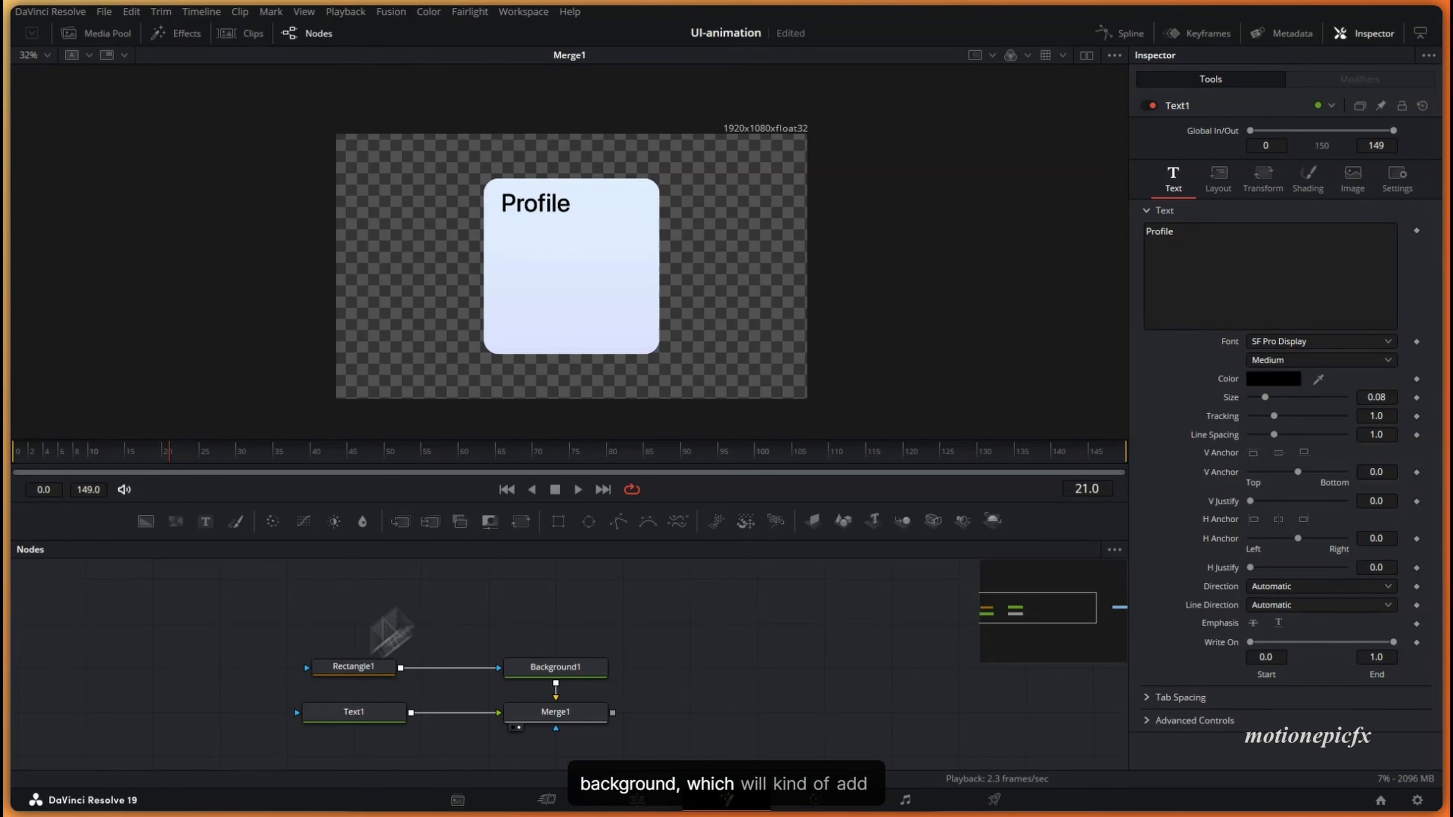
- Copy Background1 as Background1_1 and merge it into the card chain
scroll(511, 174, up, 2)
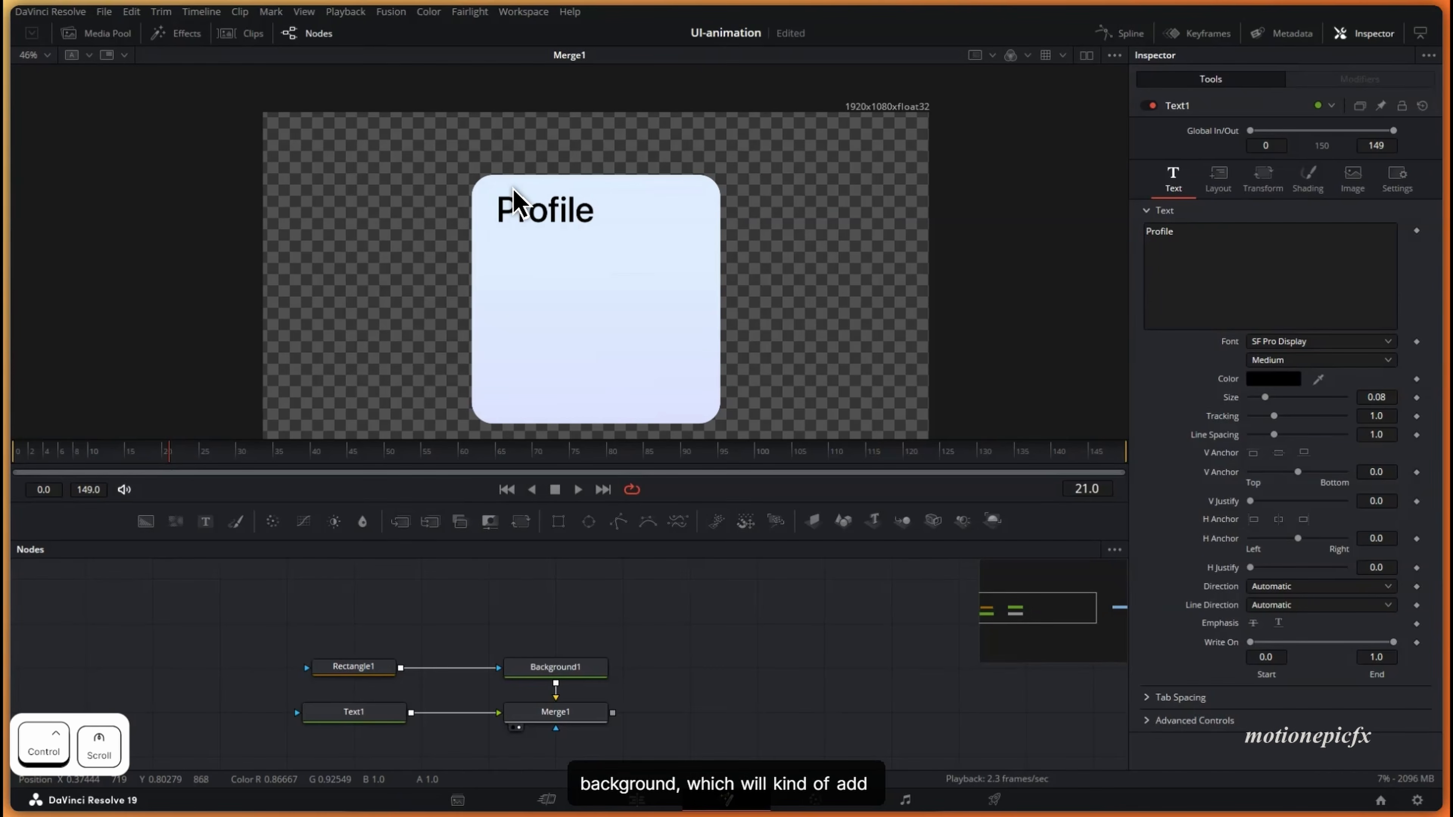
scroll(578, 344, down, 2)
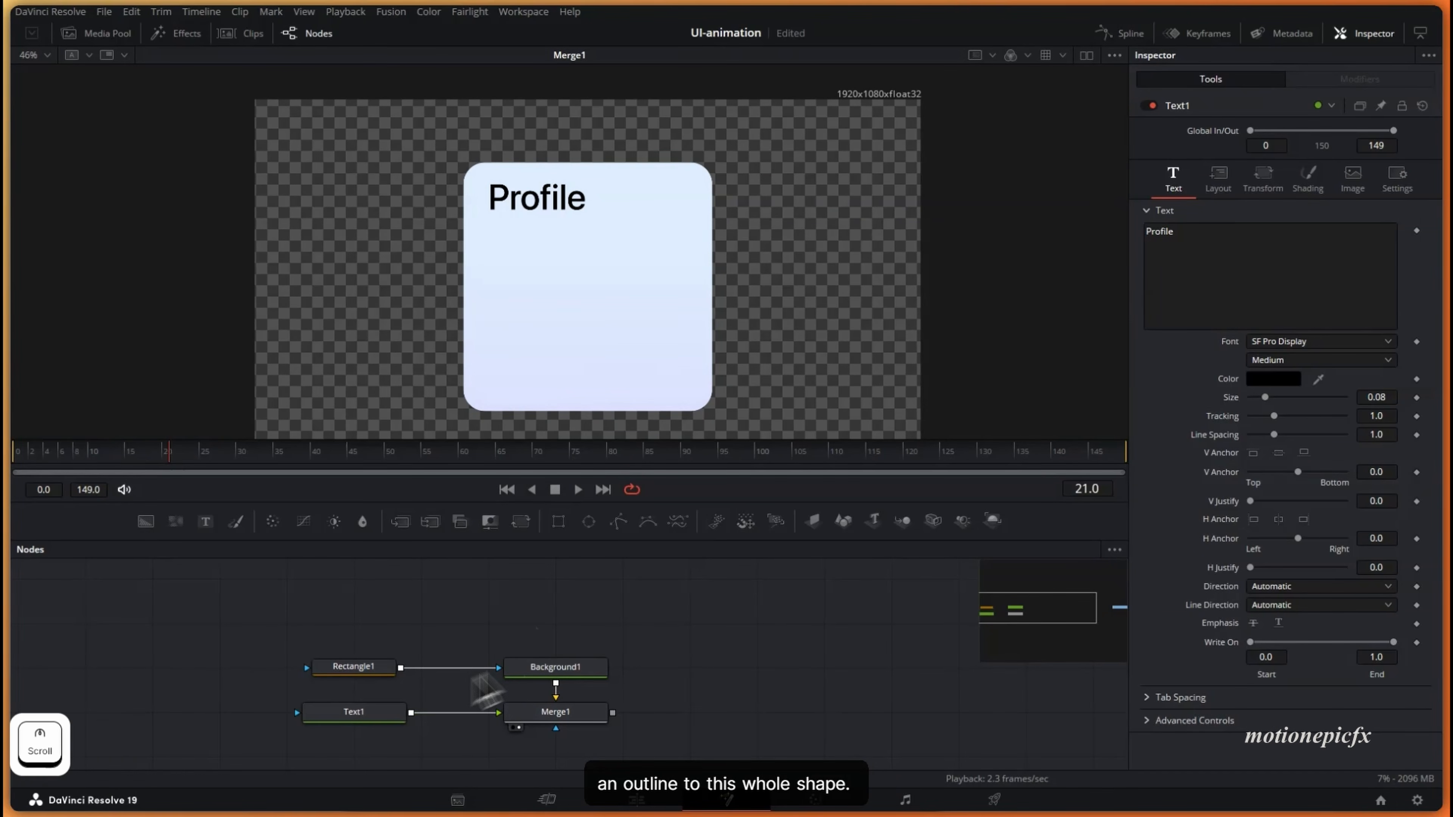
drag(332, 628, 567, 628)
click(580, 627)
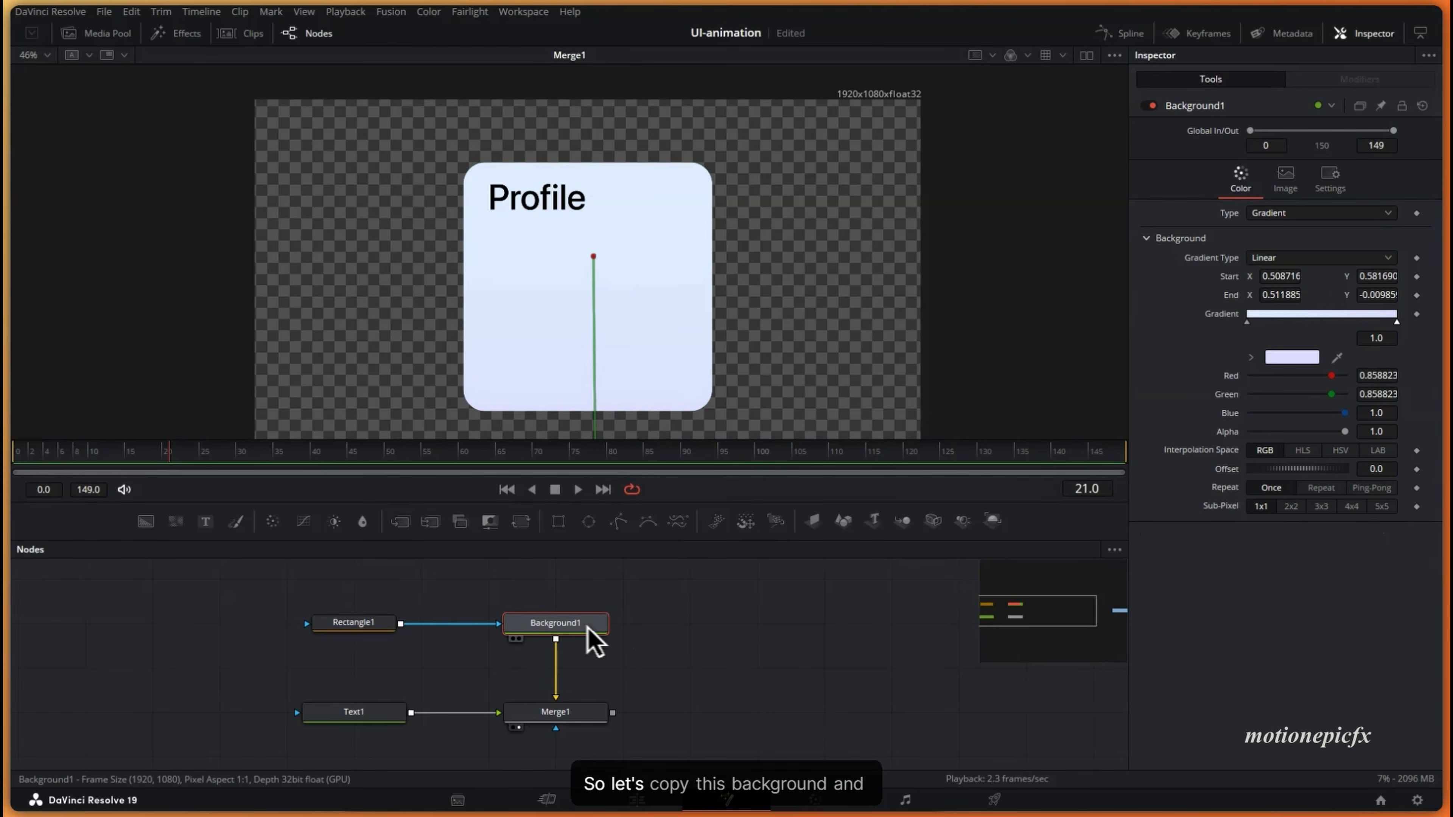
key(ctrl+c)
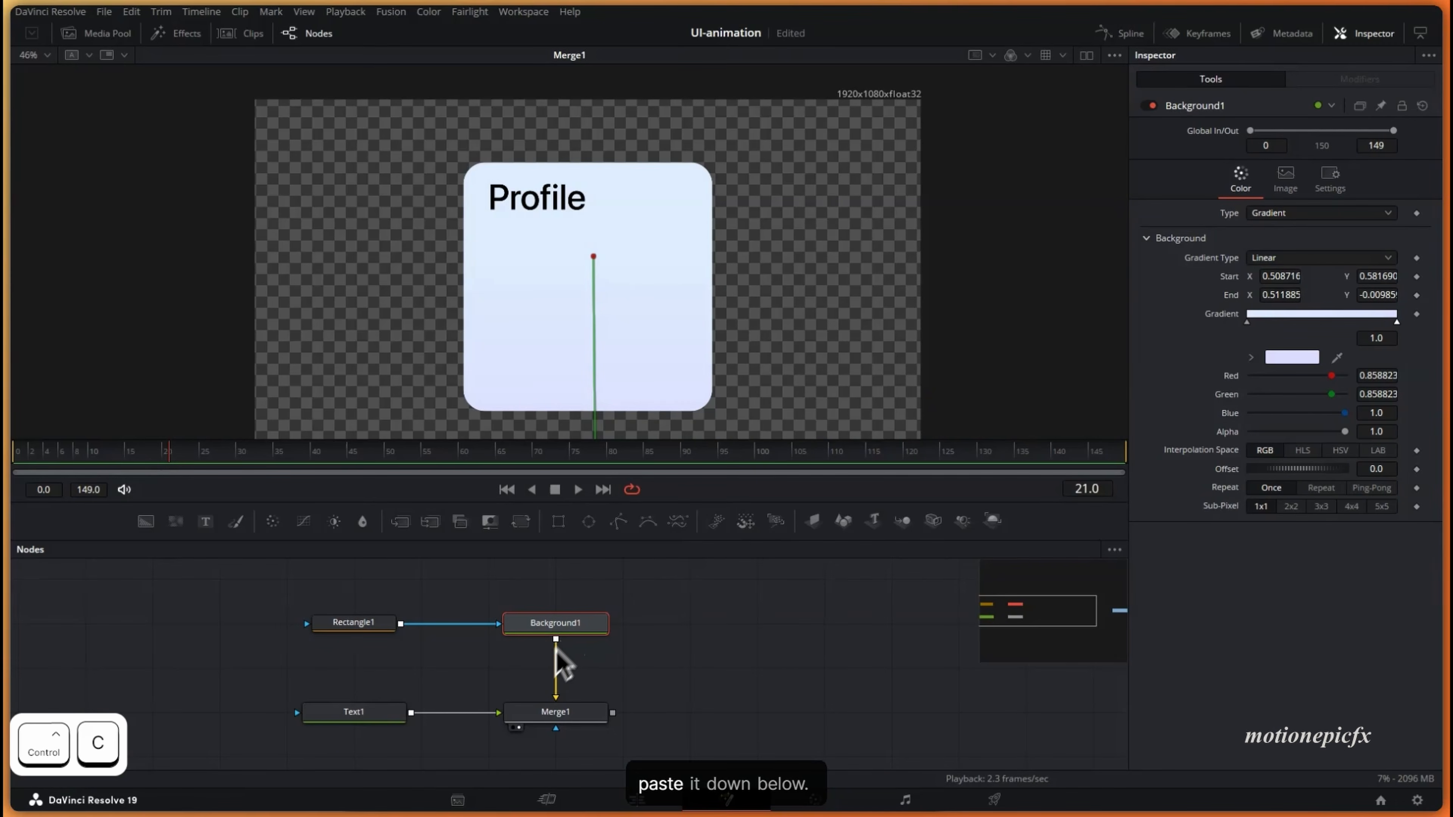
click(518, 672)
key(ctrl+v)
drag(527, 681, 441, 675)
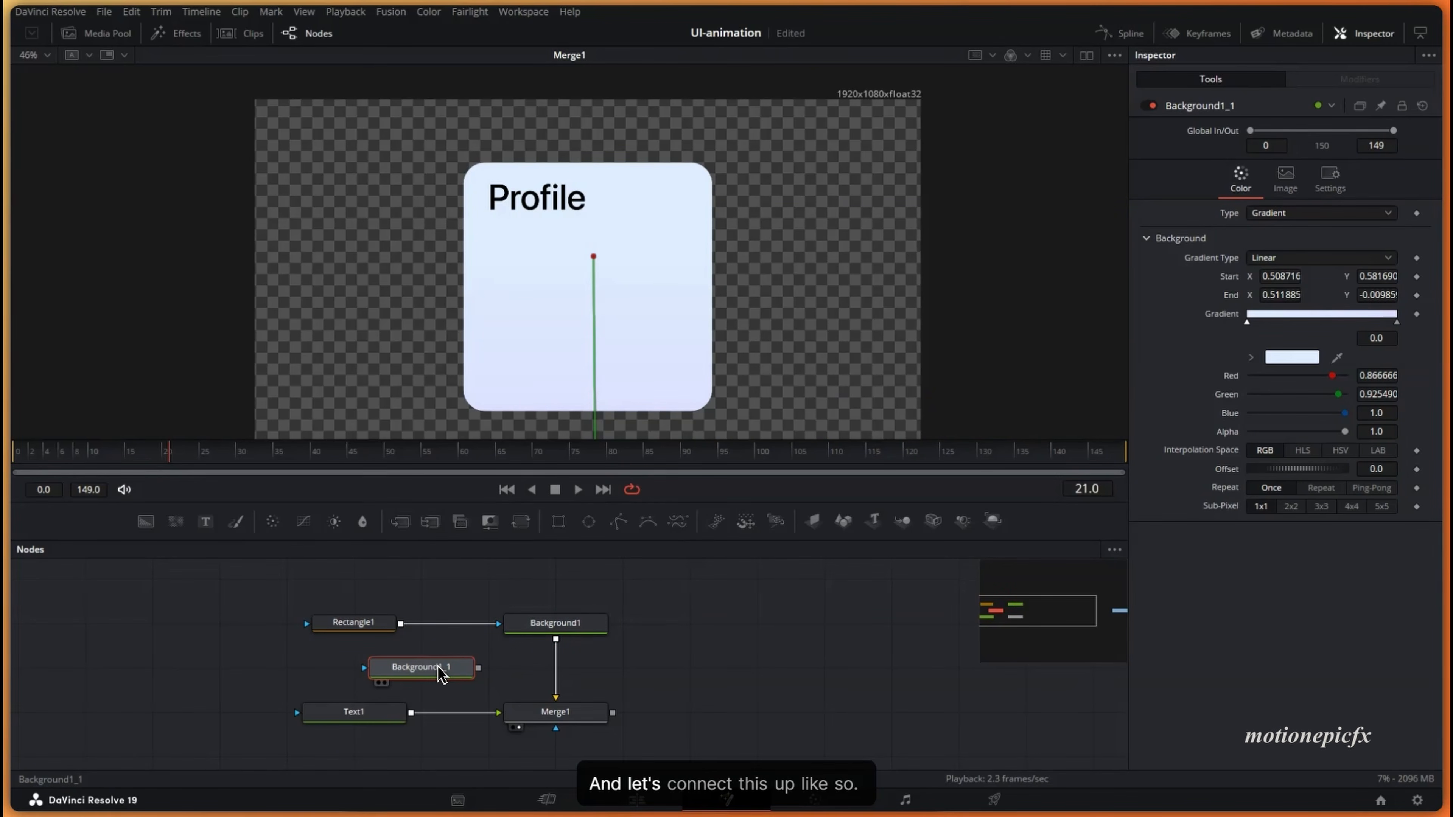
drag(564, 658, 561, 663)
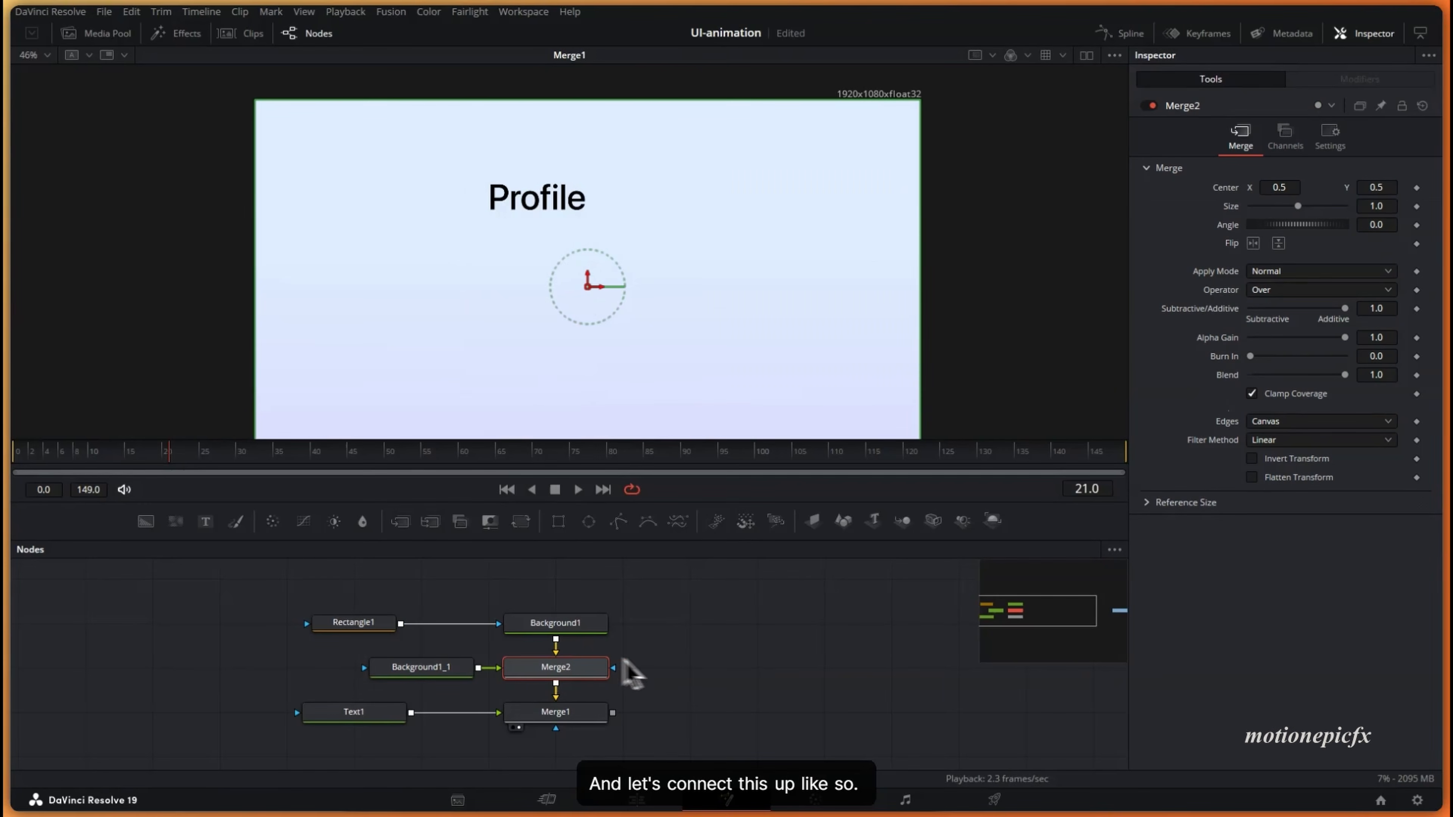
drag(434, 681, 366, 681)
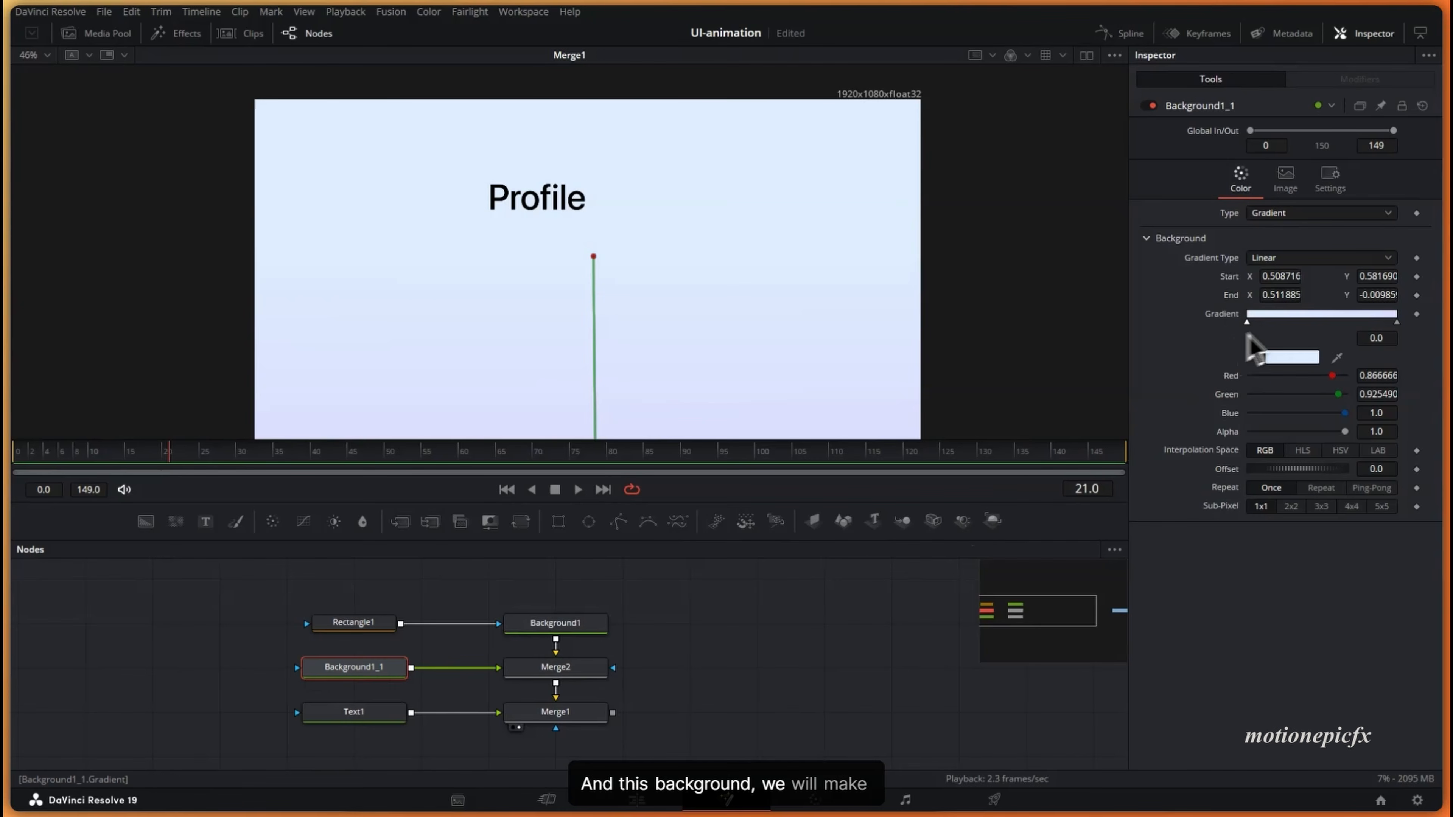
- Make Background1_1 a solid white colour
click(1276, 214)
click(1273, 233)
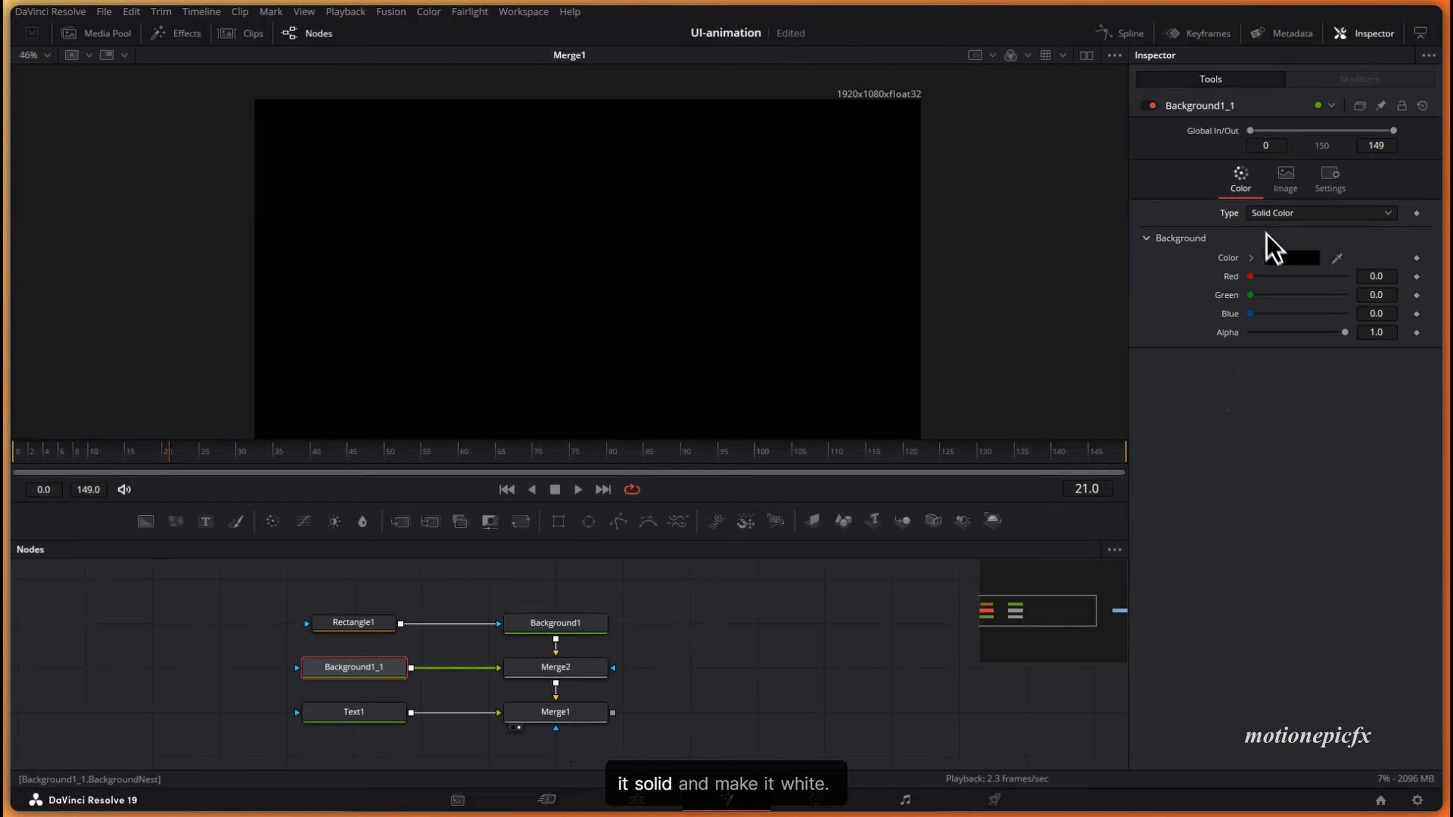
click(1280, 263)
drag(940, 334, 927, 275)
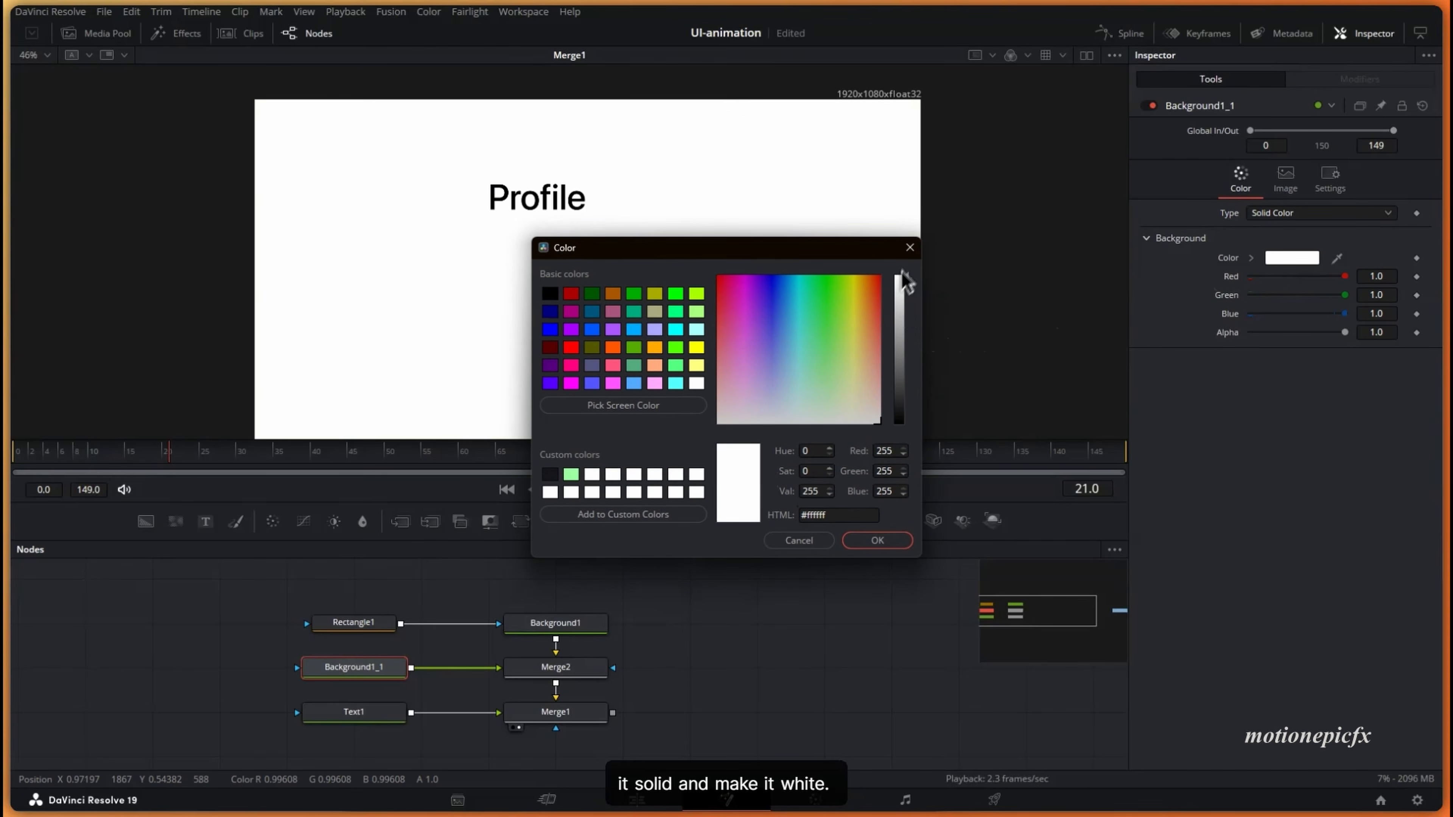
click(875, 541)
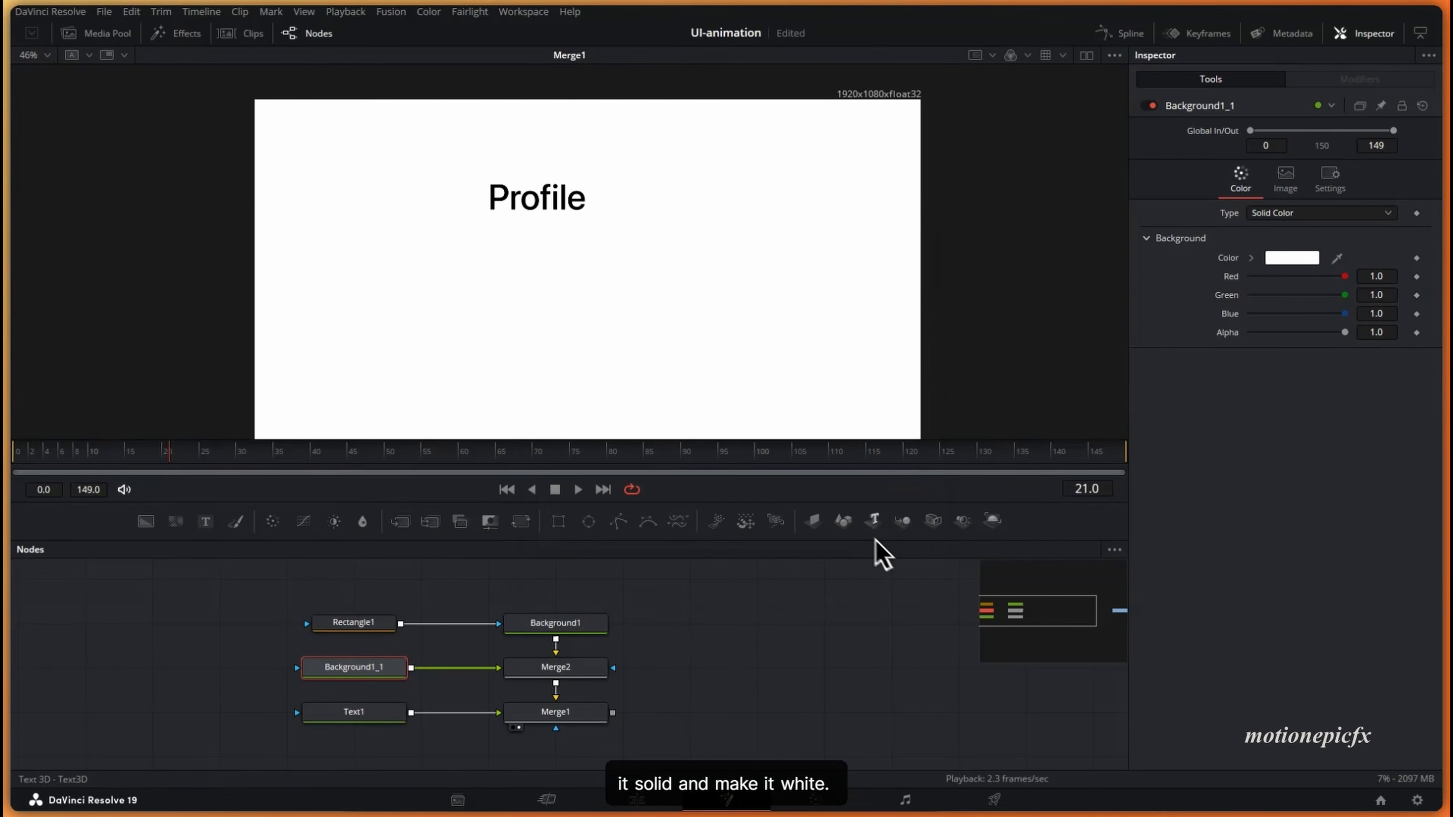
- Mask the white background with a Rectangle1_1 copy and swap Merge2 inputs to put it behind the card
click(353, 623)
key(ctrl+c)
click(250, 693)
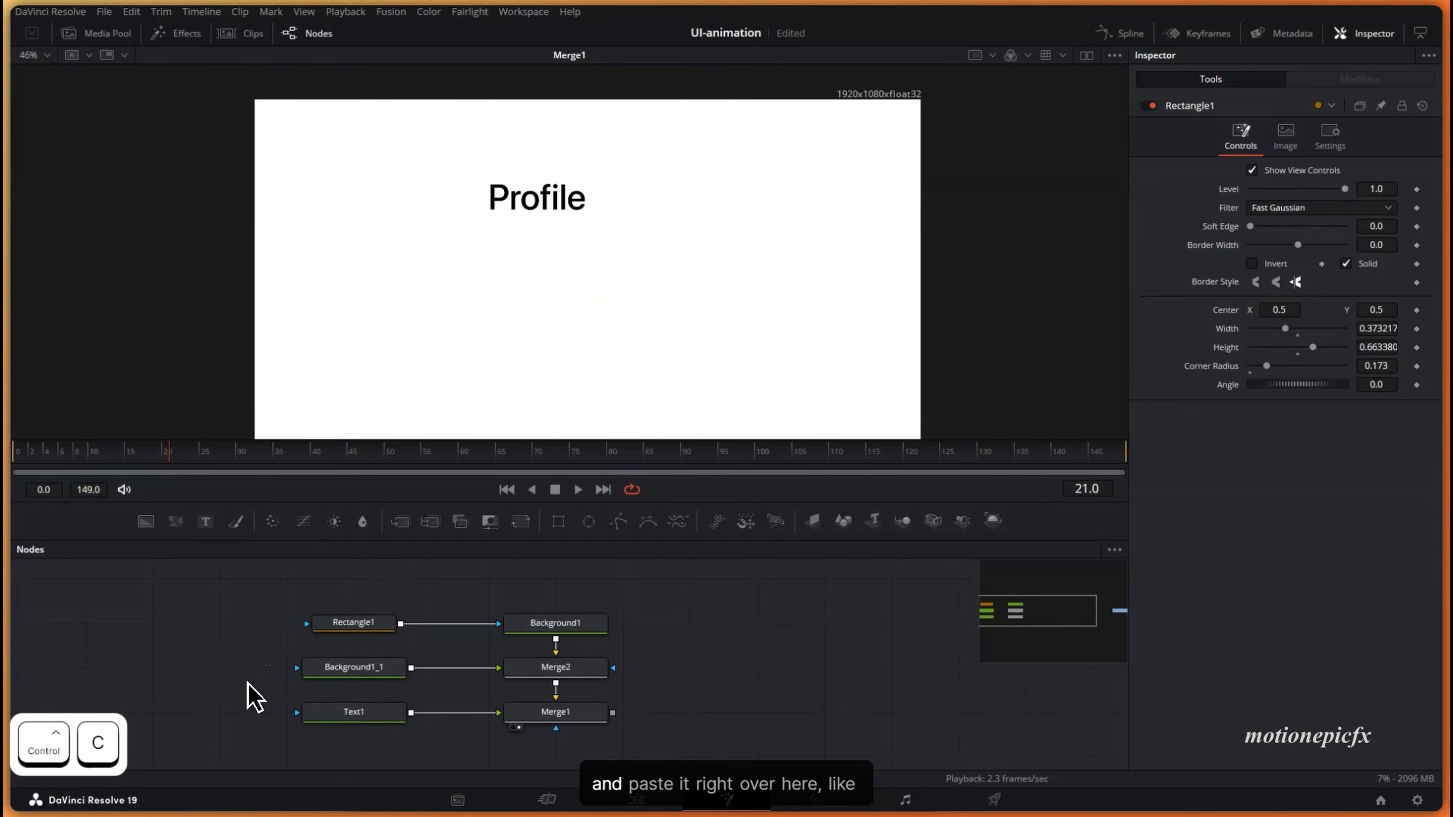
key(ctrl+v)
drag(267, 668, 321, 674)
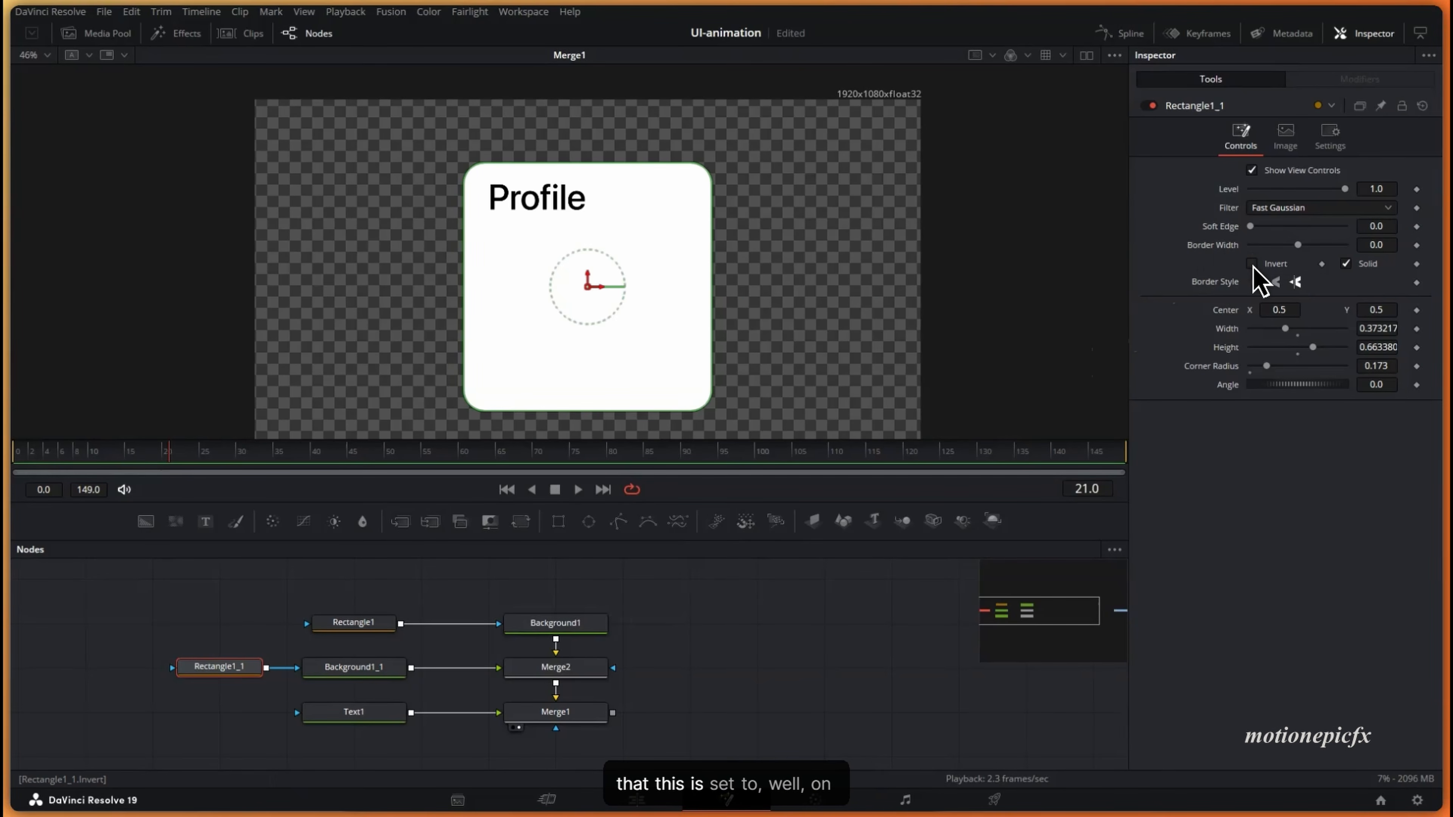
click(568, 670)
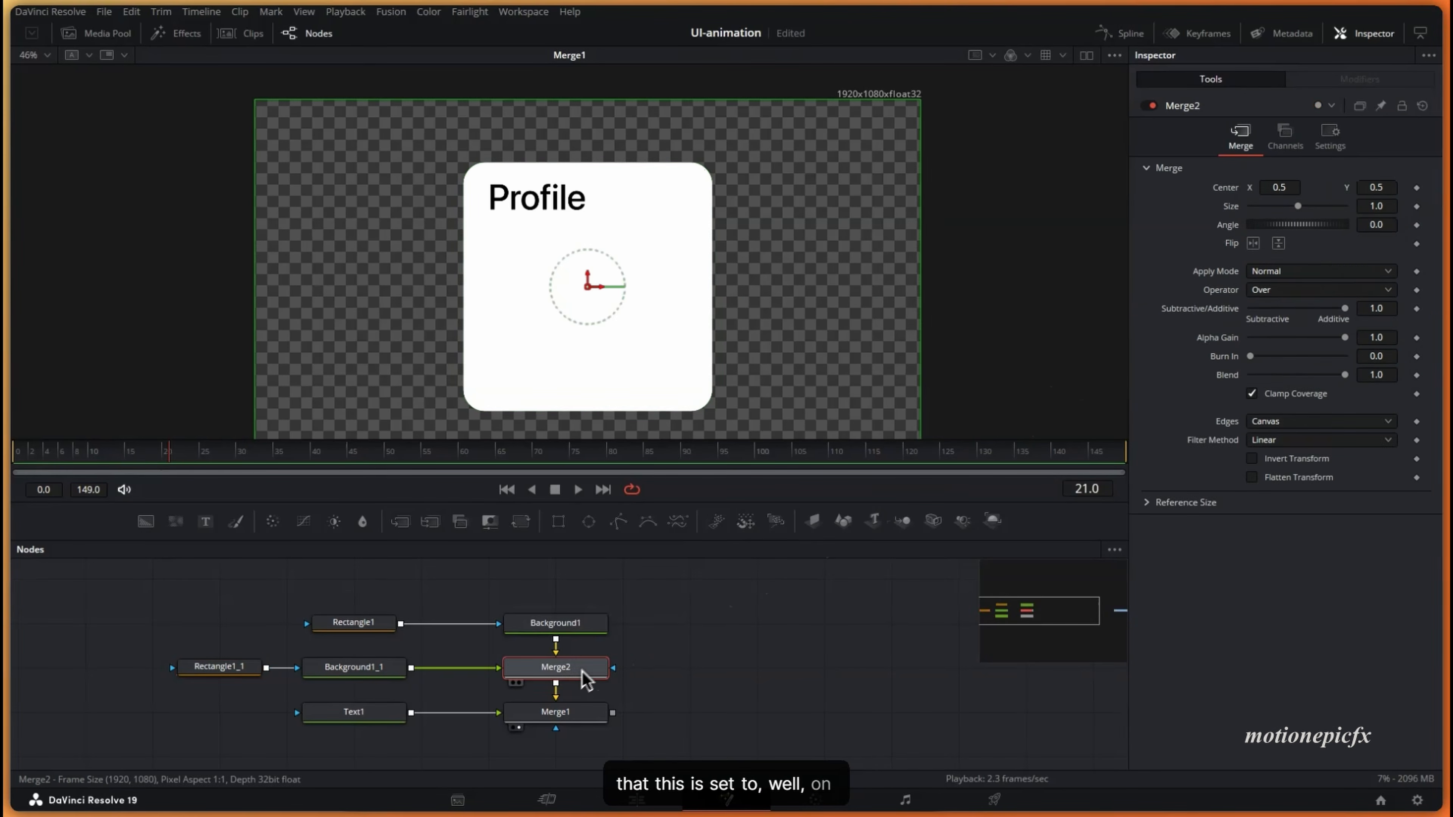
key(ctrl)
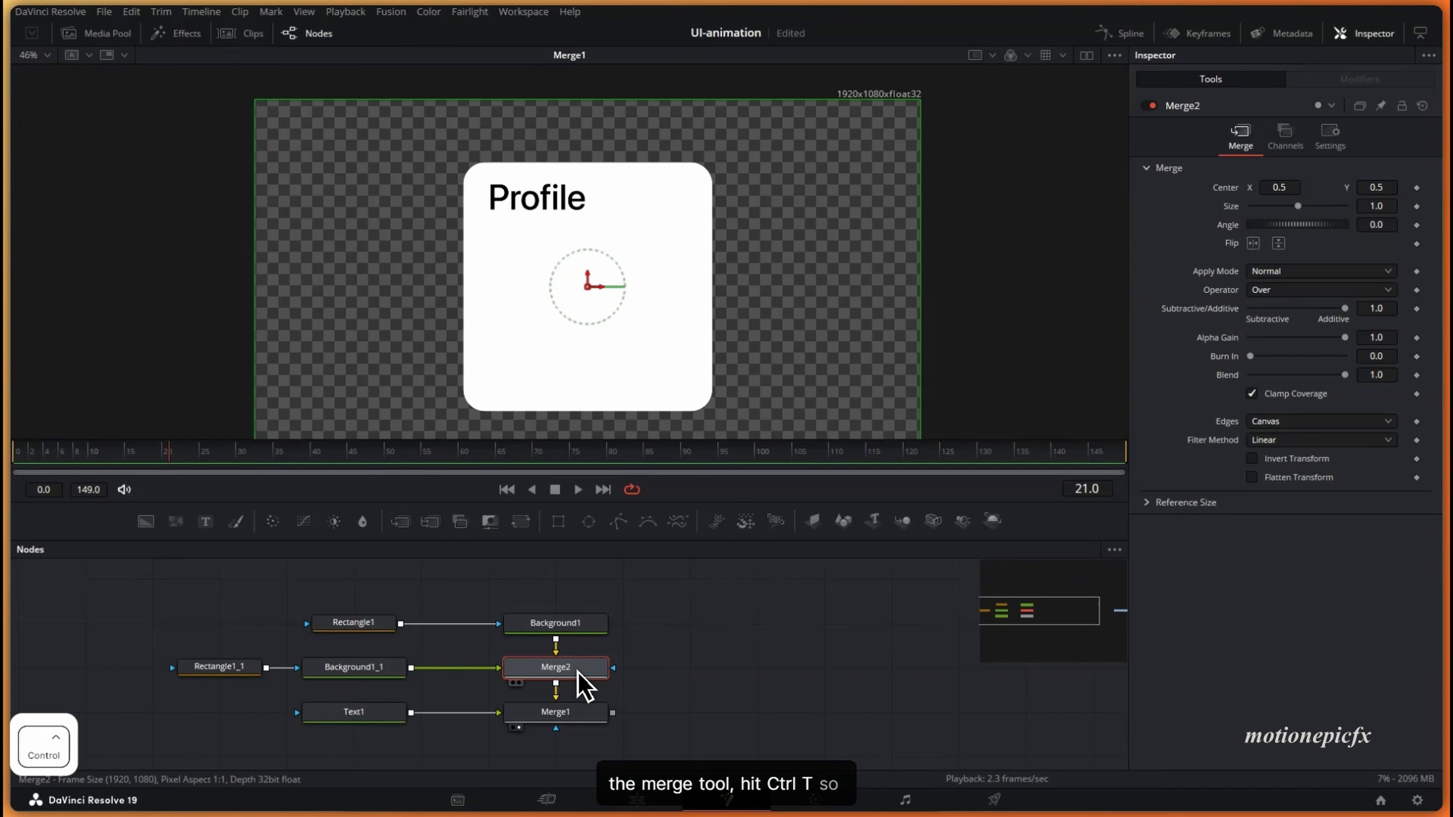
key(ctrl+t)
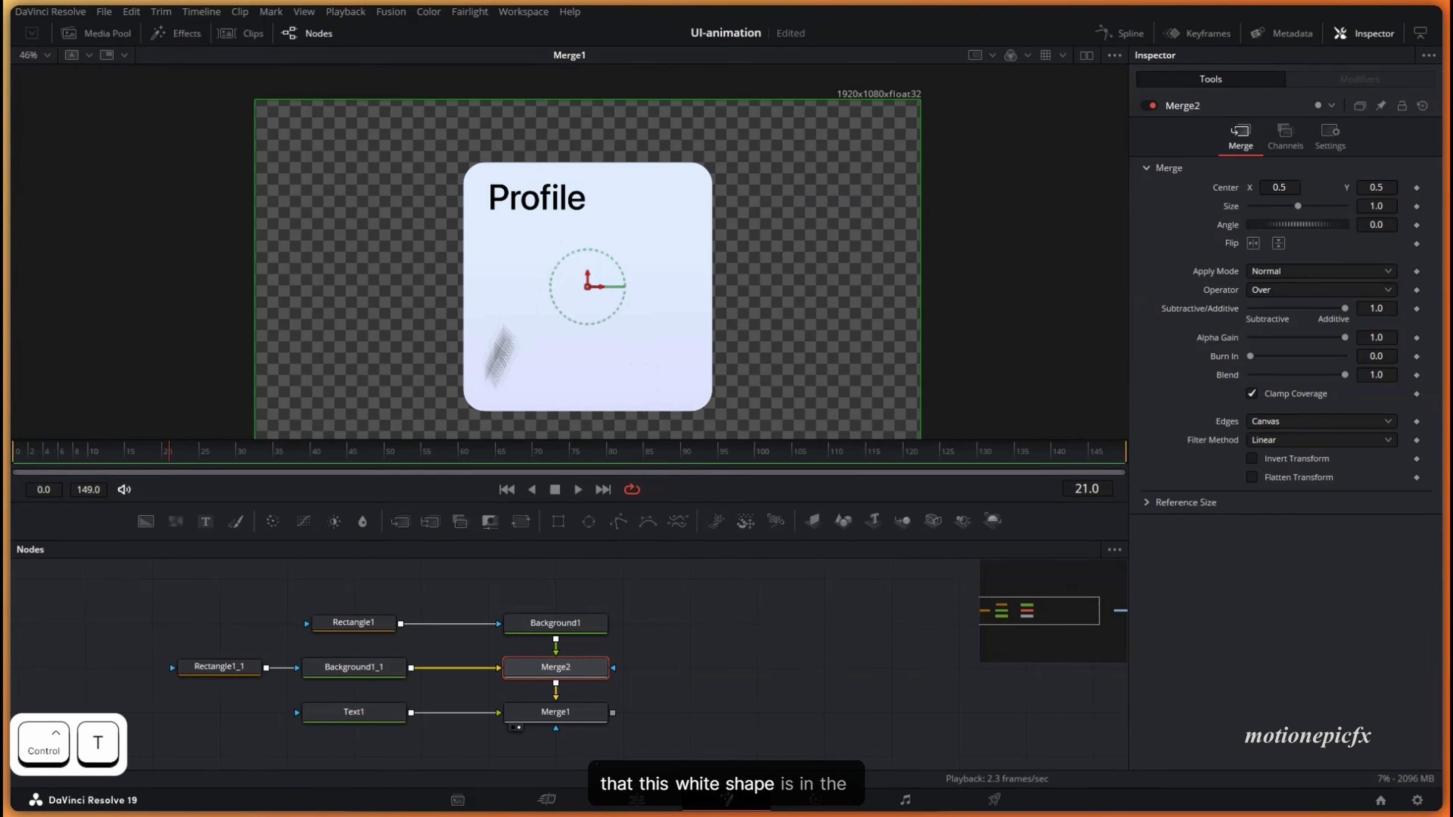
- Widen Rectangle1_1's border width so a thin white outline shows around the card
click(240, 671)
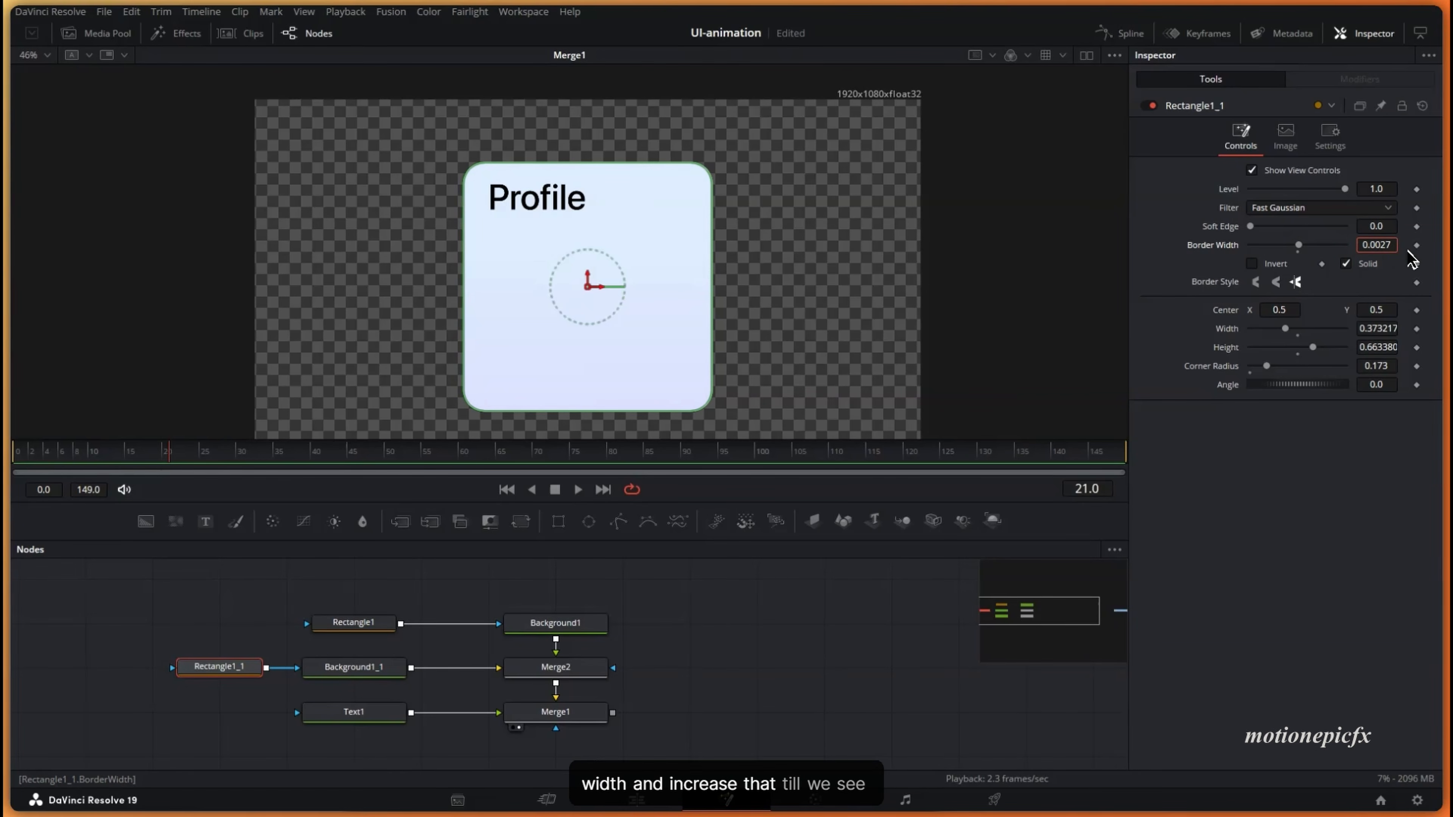
drag(1411, 259, 1424, 262)
click(664, 613)
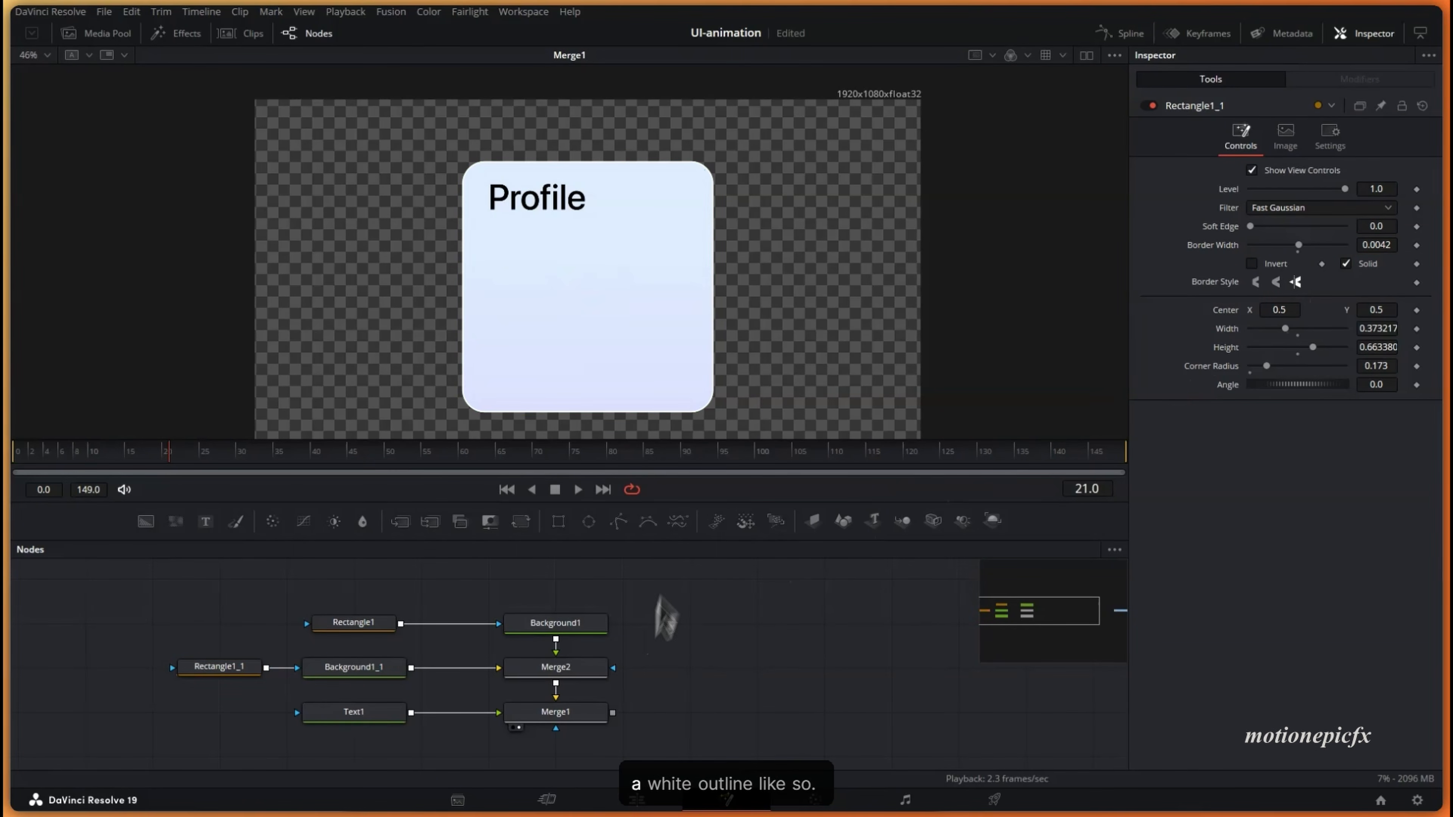
scroll(724, 387, up, 8)
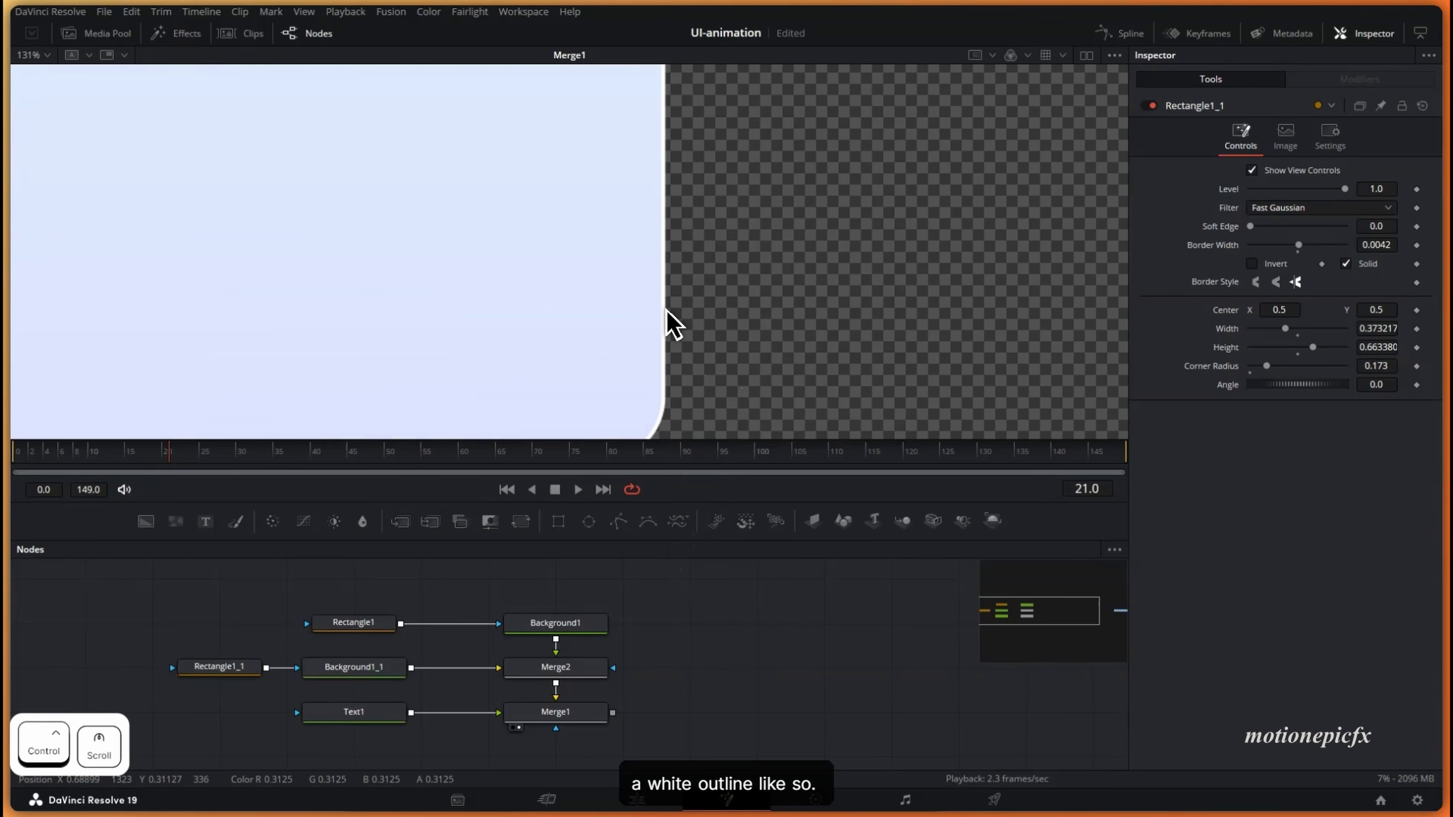
scroll(666, 326, down, 8)
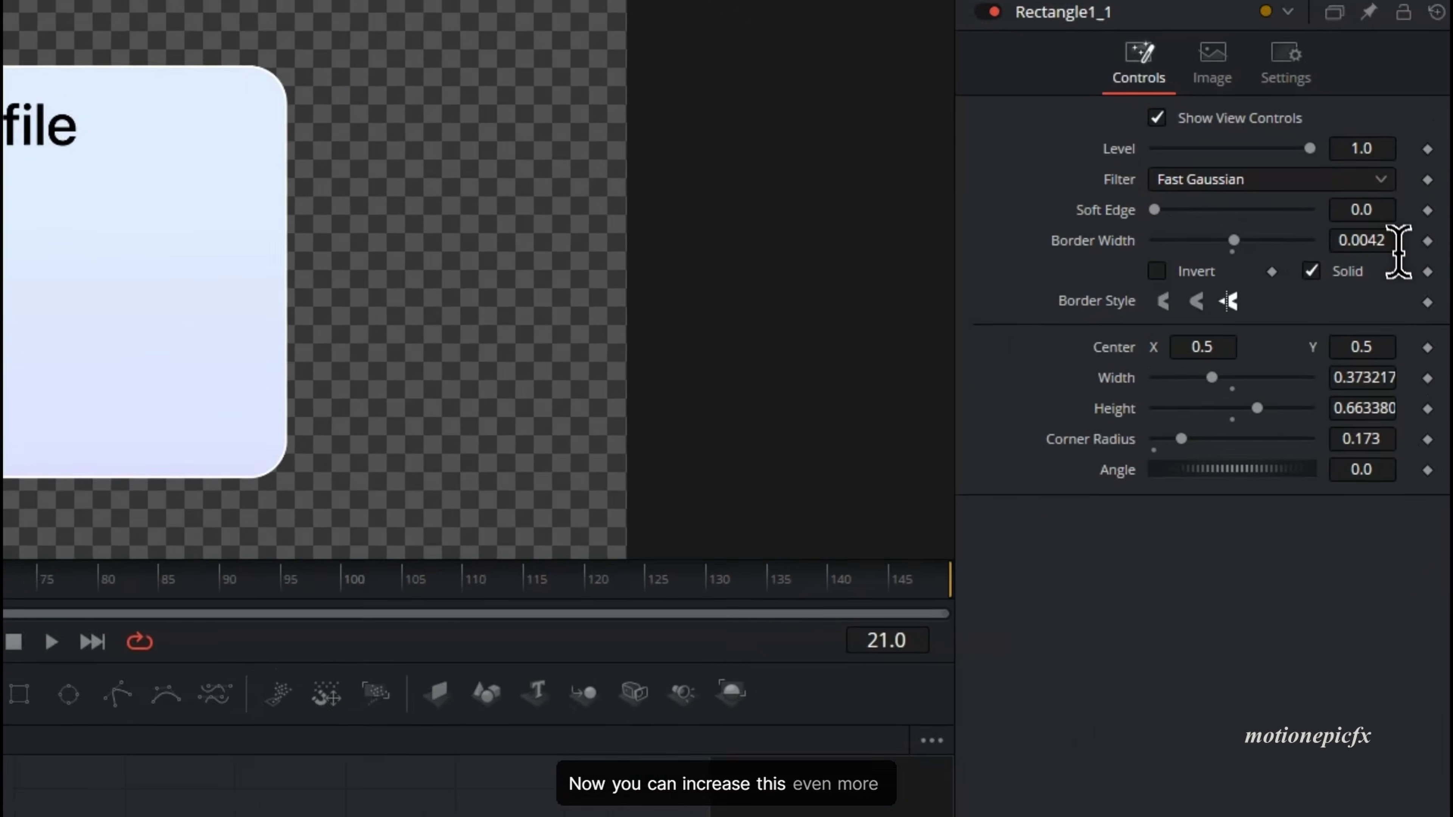
drag(1389, 243, 1398, 243)
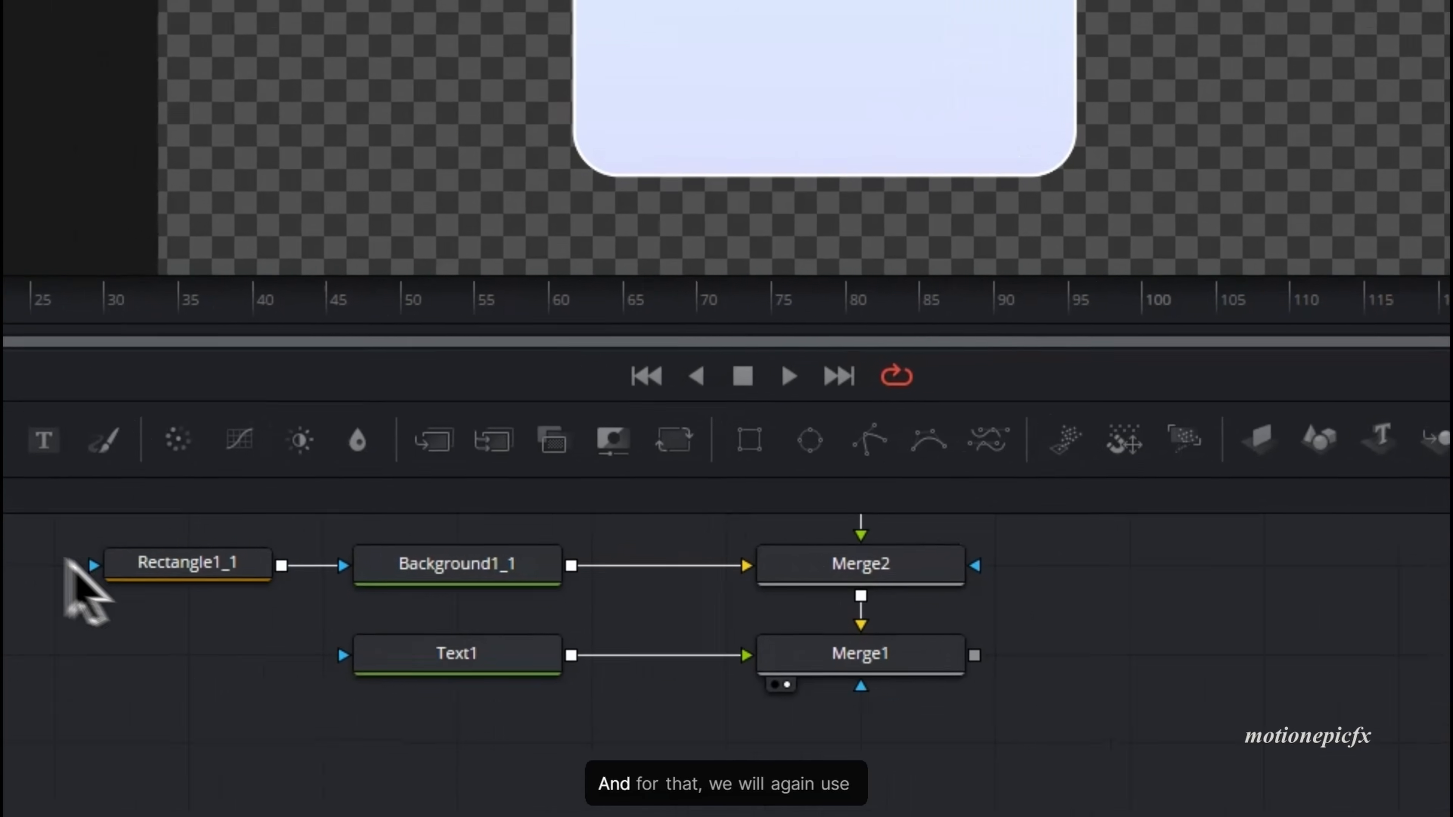
- Add a Background2 node, deleting the unwanted Merge3 created while linking it
drag(178, 496, 375, 761)
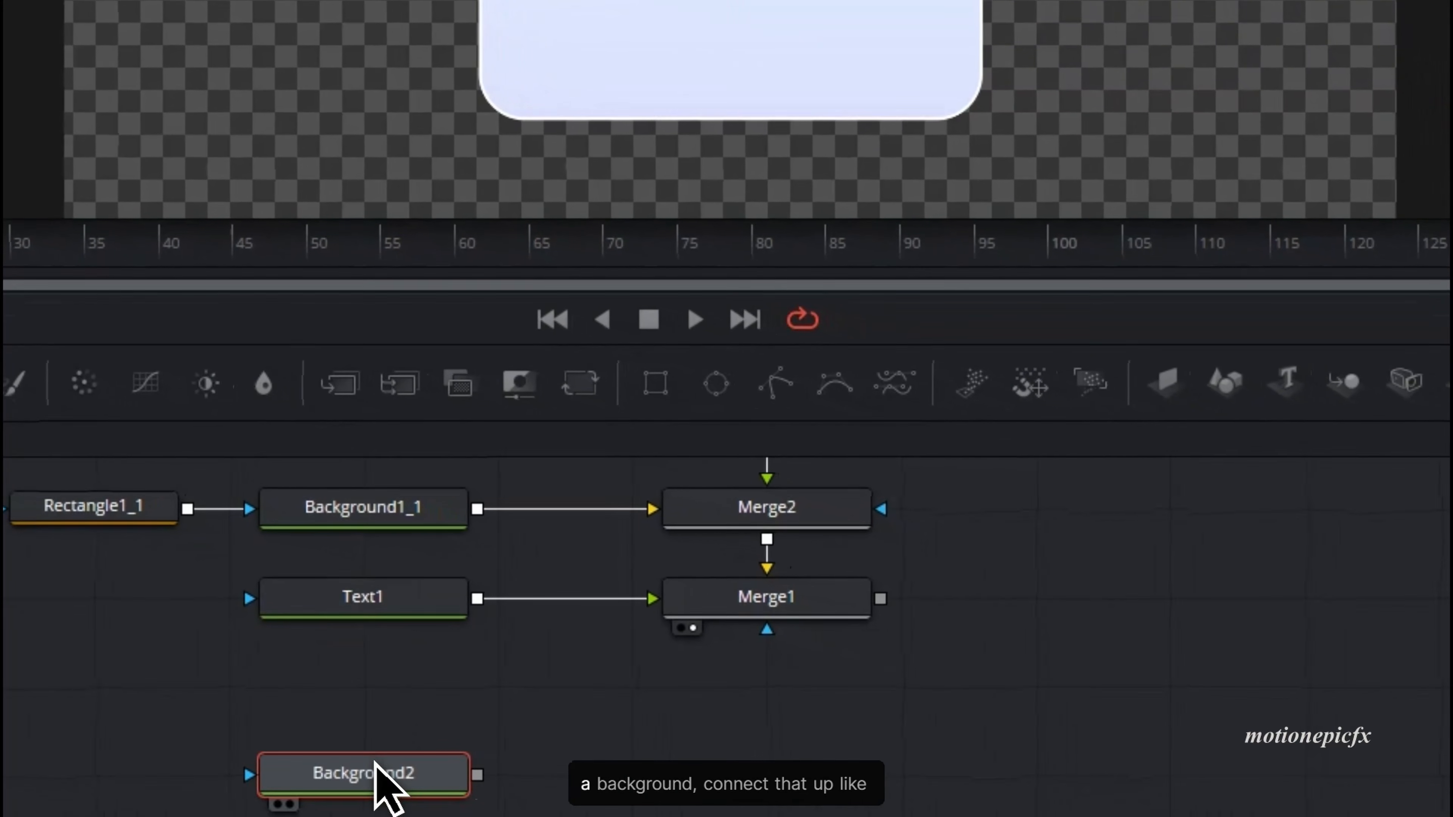
drag(477, 774, 883, 606)
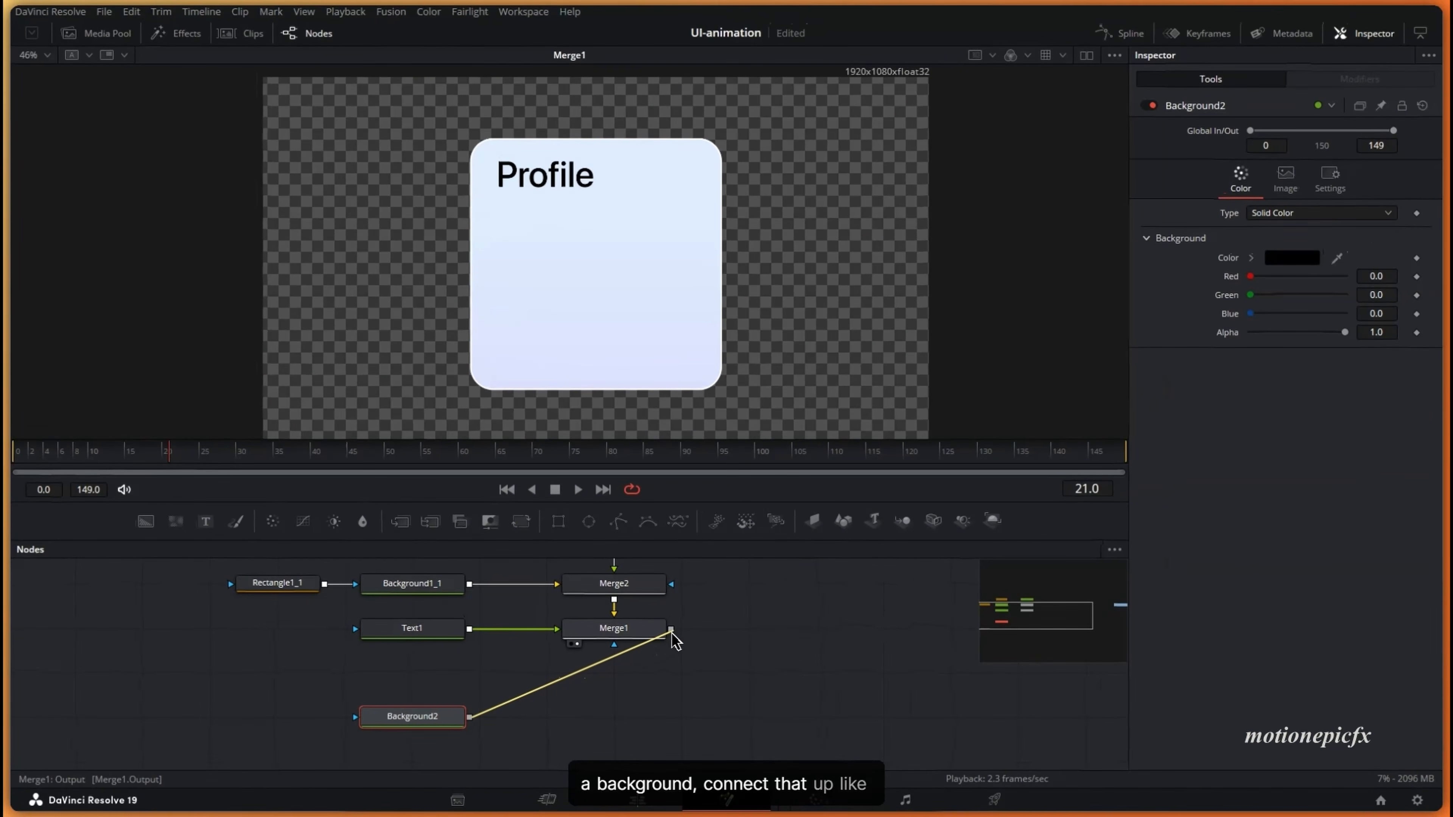
drag(673, 632, 673, 631)
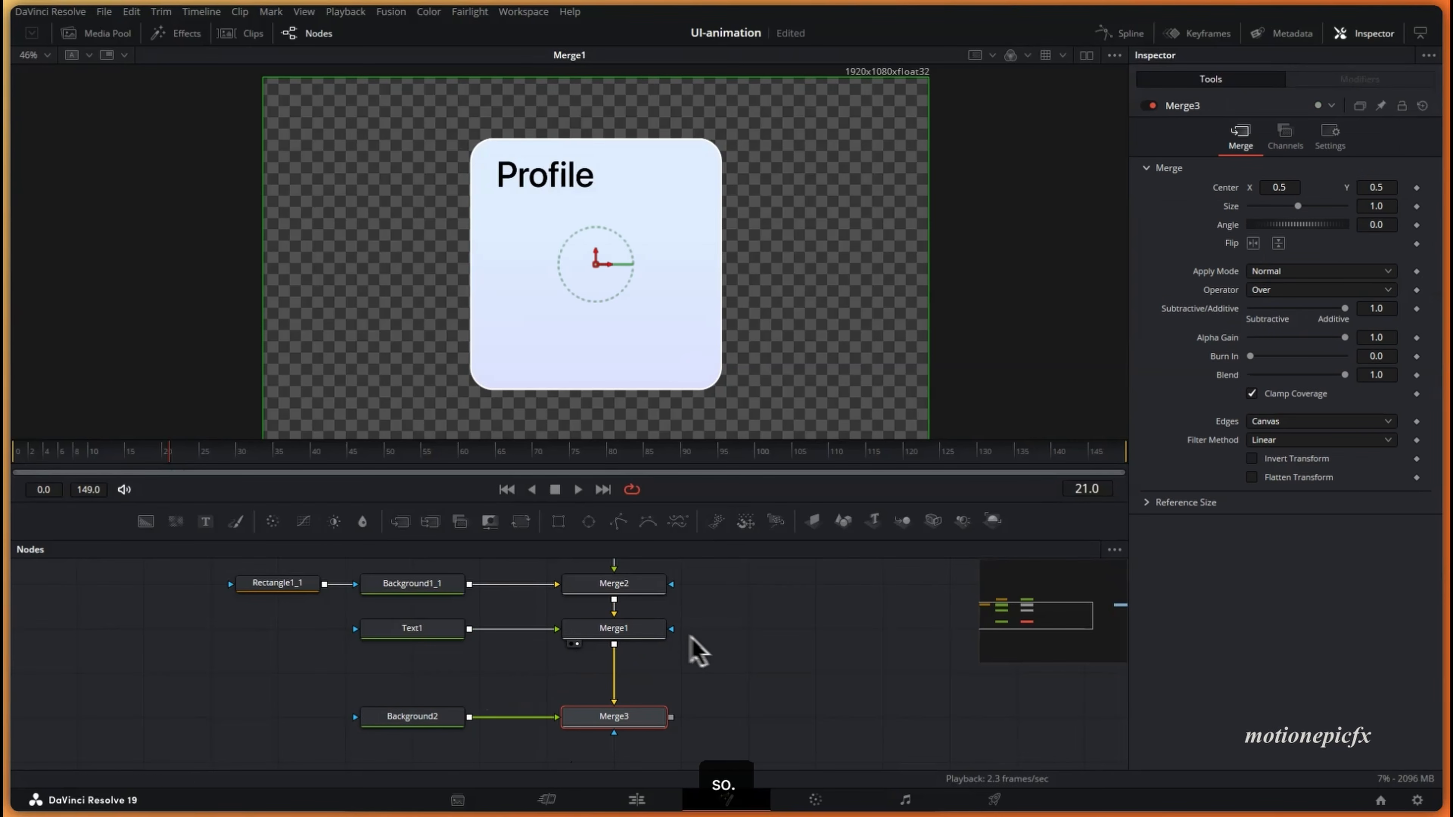
click(640, 661)
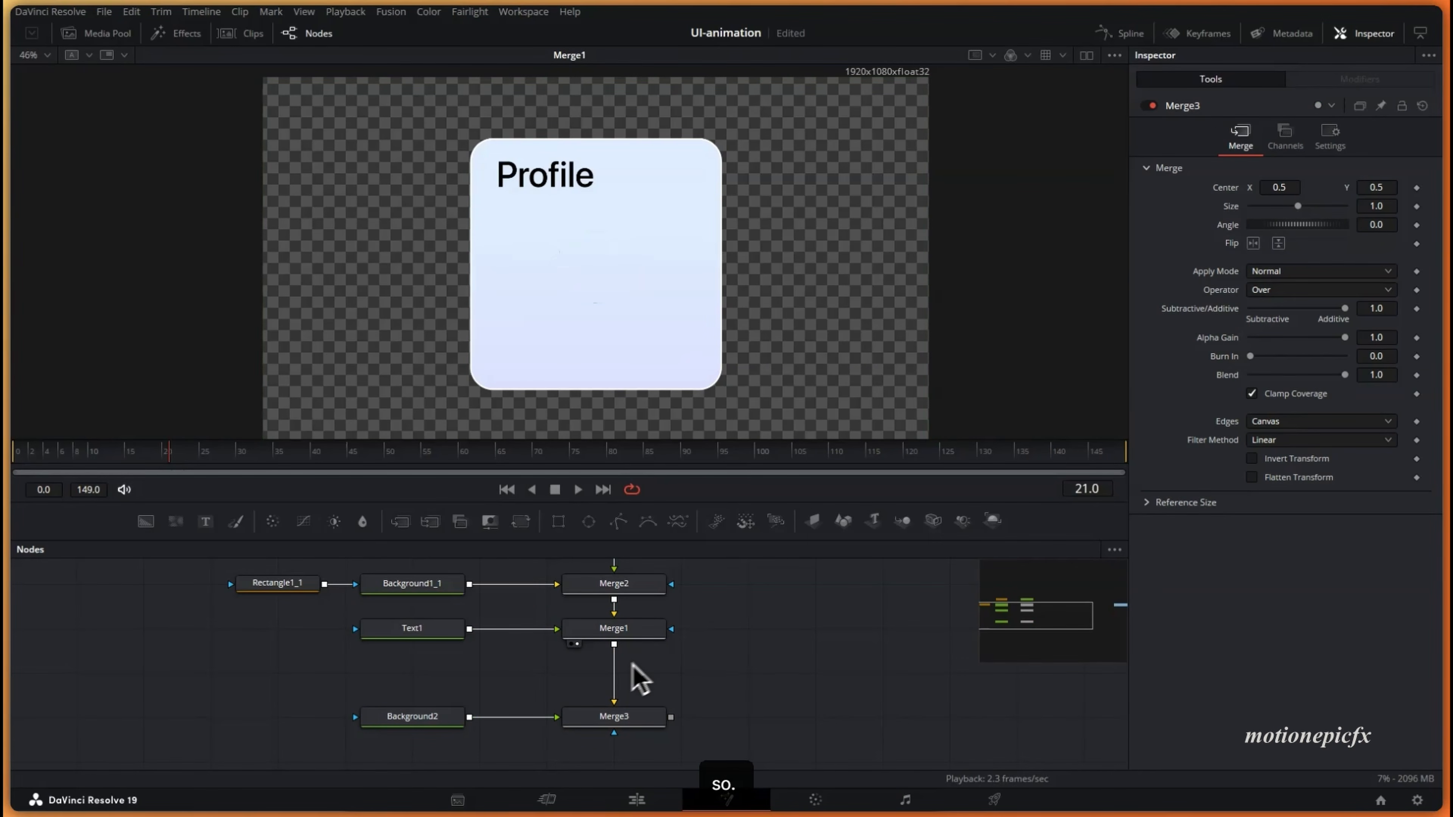
drag(615, 688, 640, 695)
click(621, 718)
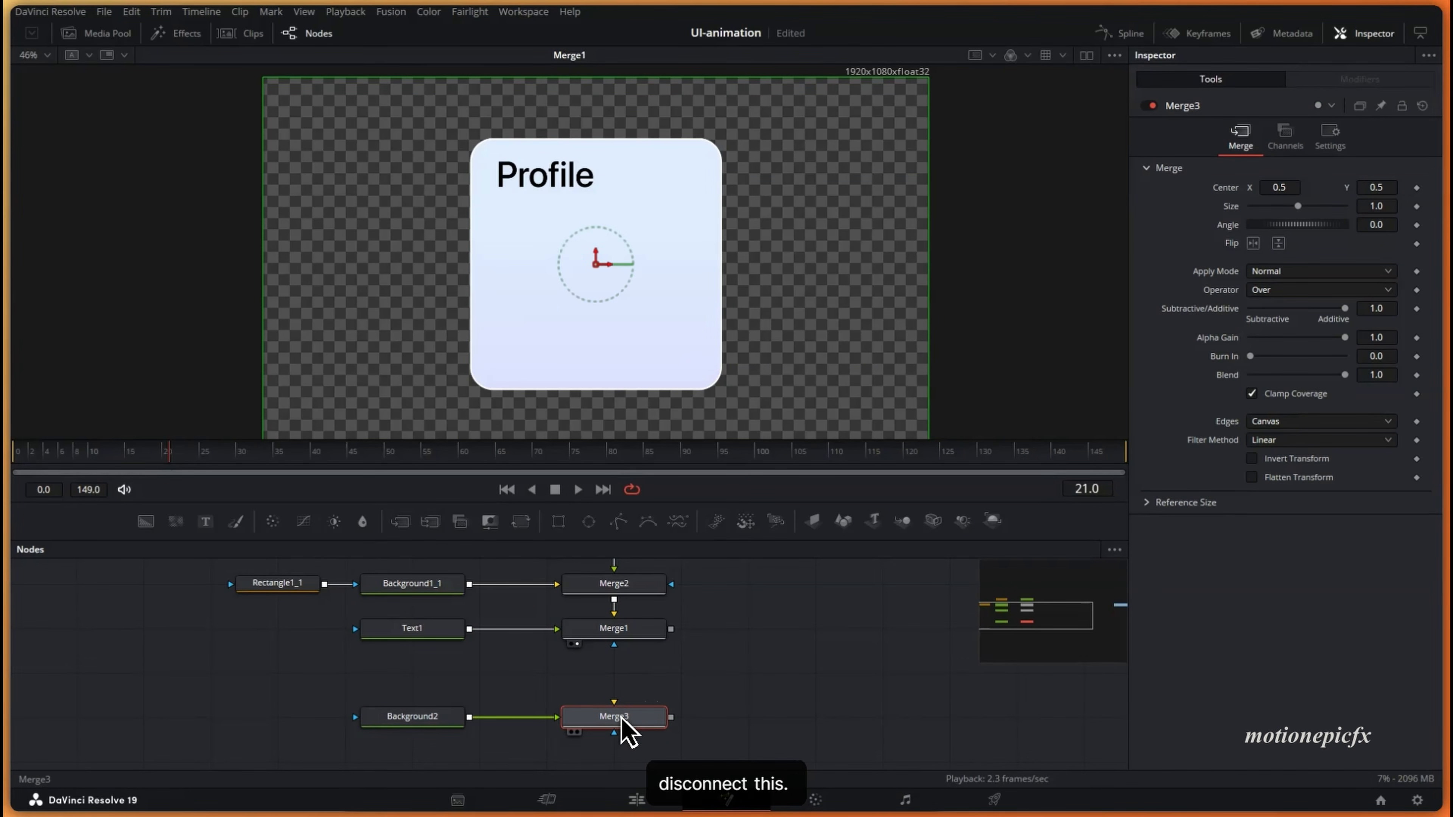
key(Delete)
- Paste a copy of Rectangle1_1 and connect it as Background2's mask
click(384, 717)
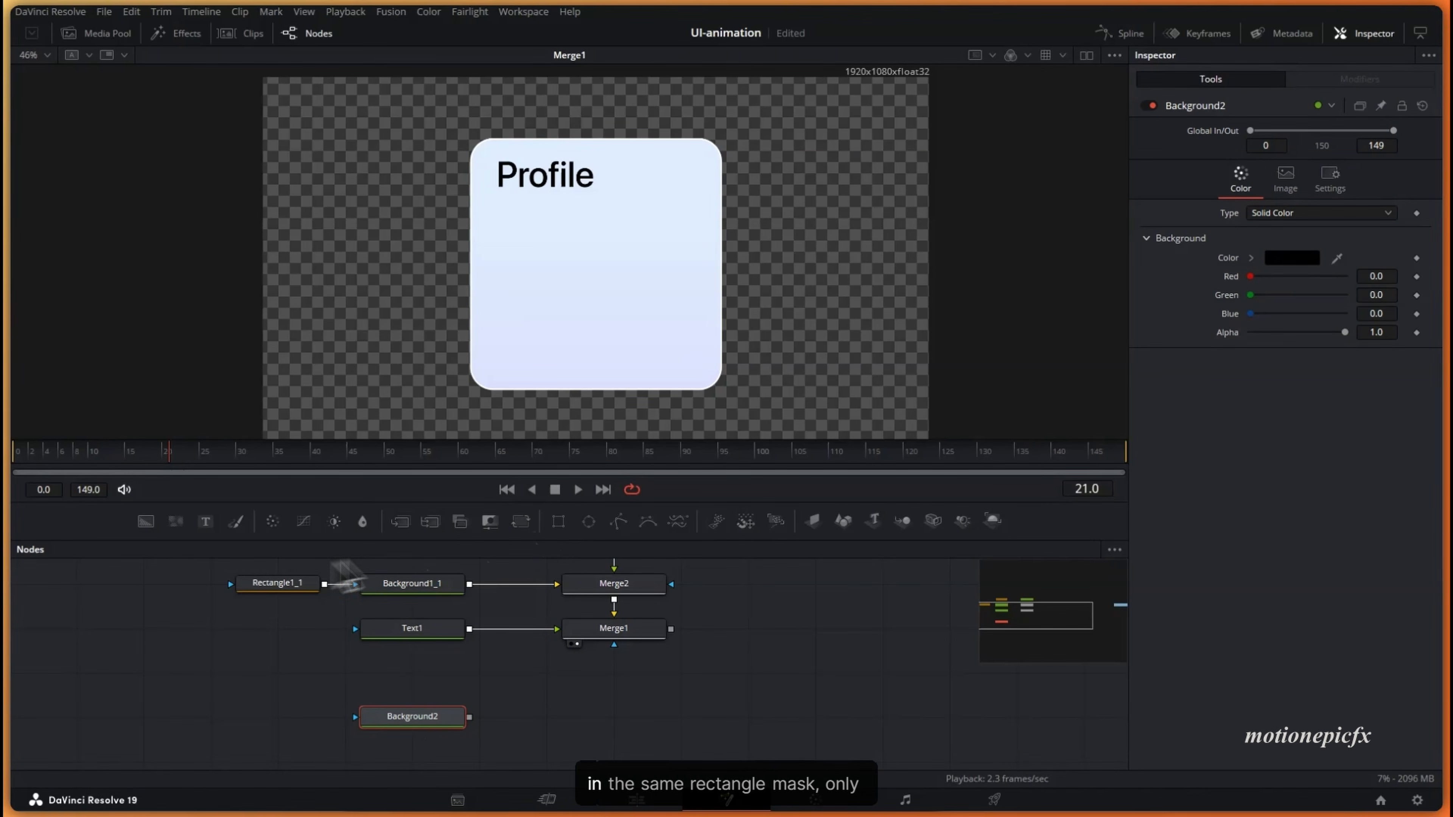
click(271, 593)
key(ctrl+c)
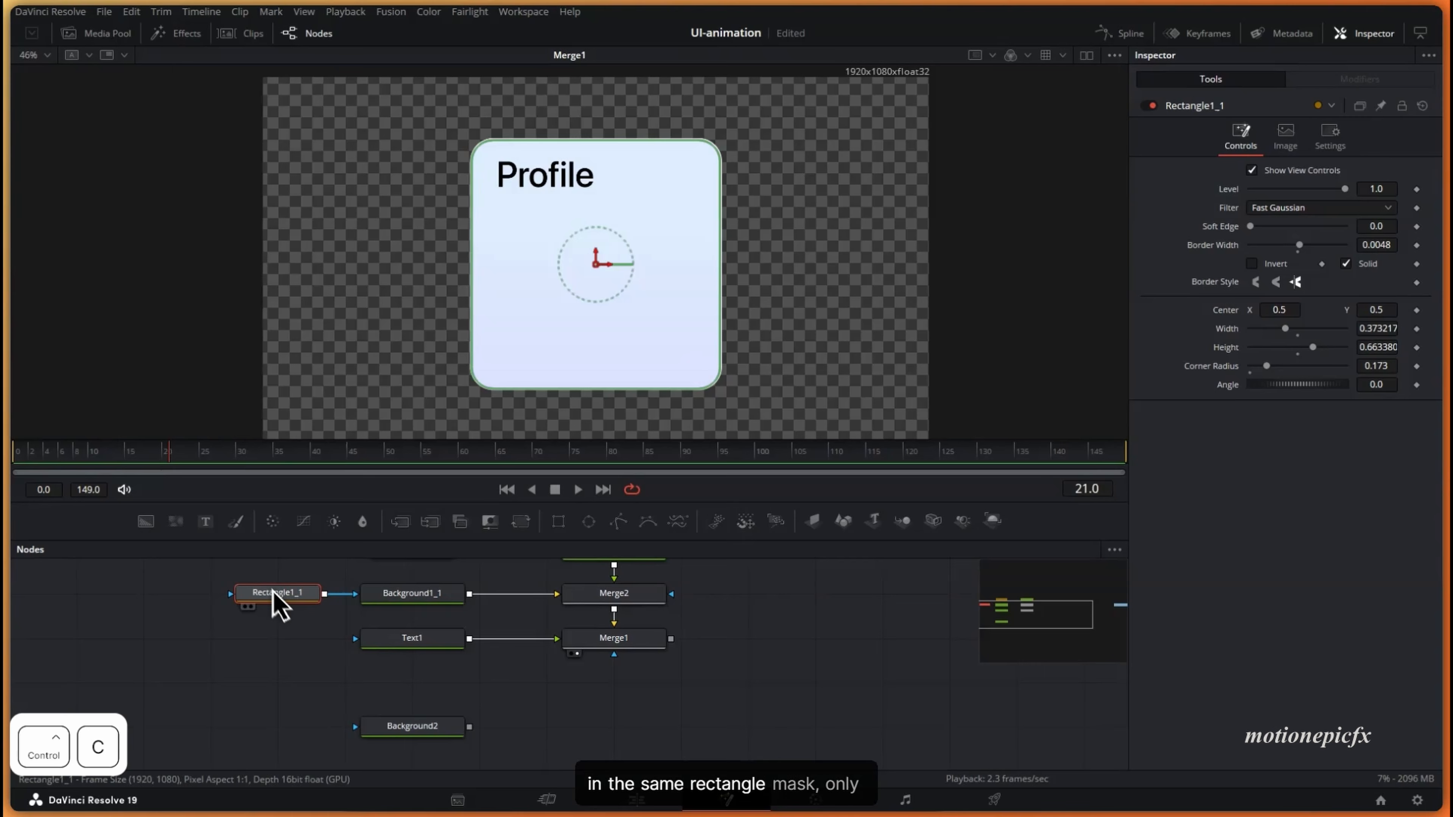
click(280, 754)
key(ctrl+v)
drag(318, 732, 355, 727)
drag(208, 727, 276, 729)
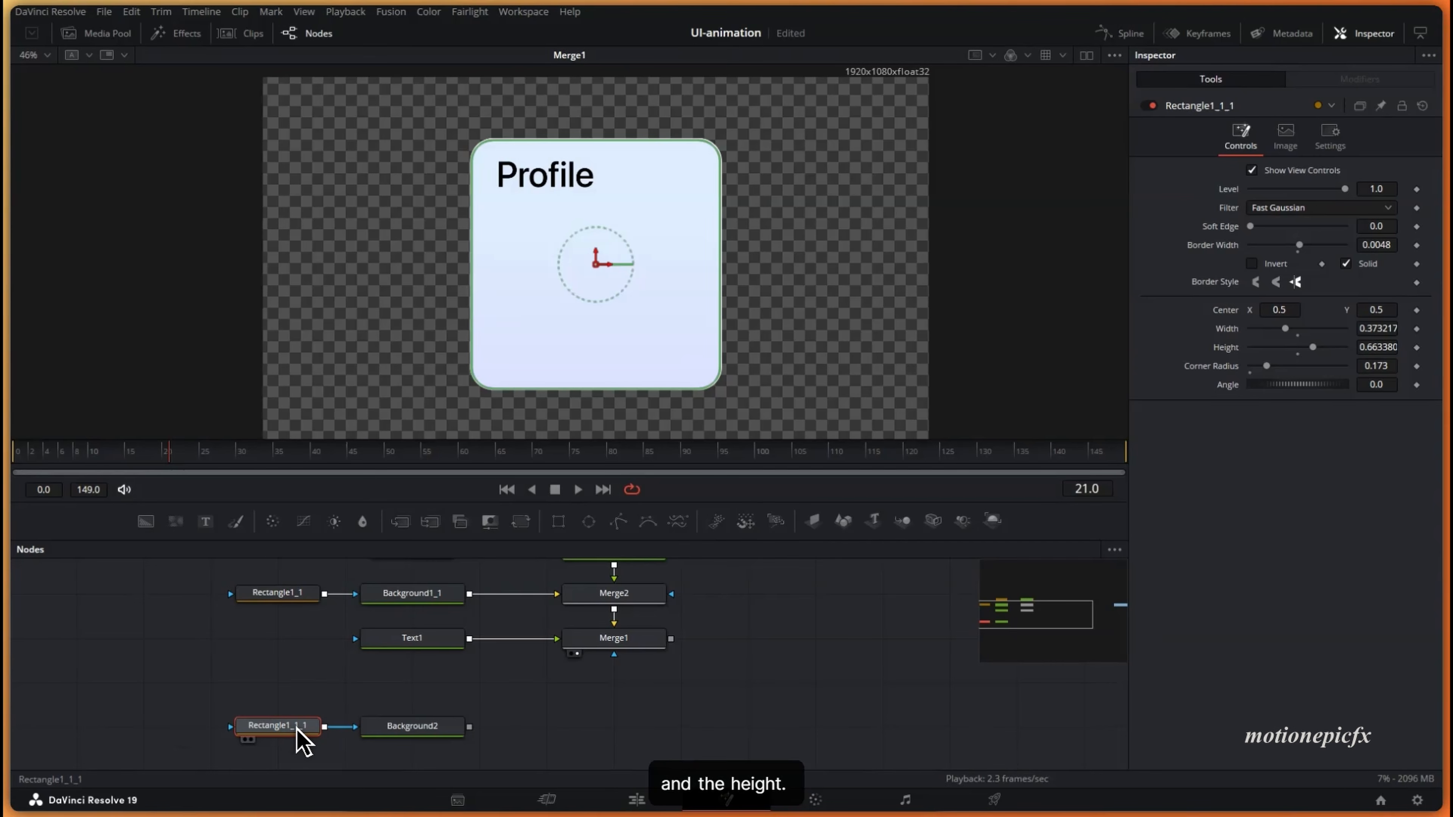
- Shape the mask into a pill with Corner Radius 1.0, about 0.342 wide and 0.118 high
click(417, 733)
click(309, 733)
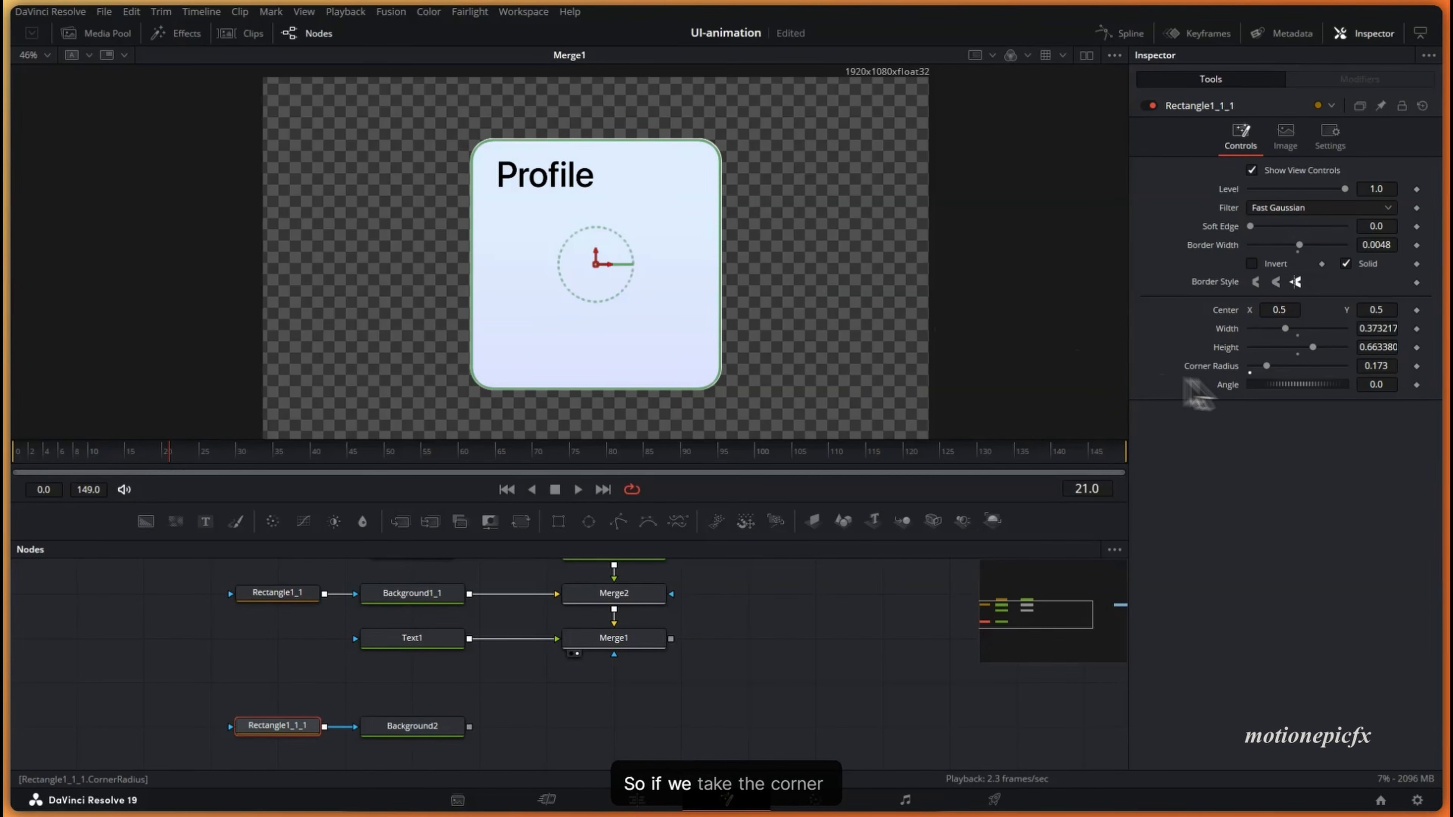
drag(1266, 366, 1344, 366)
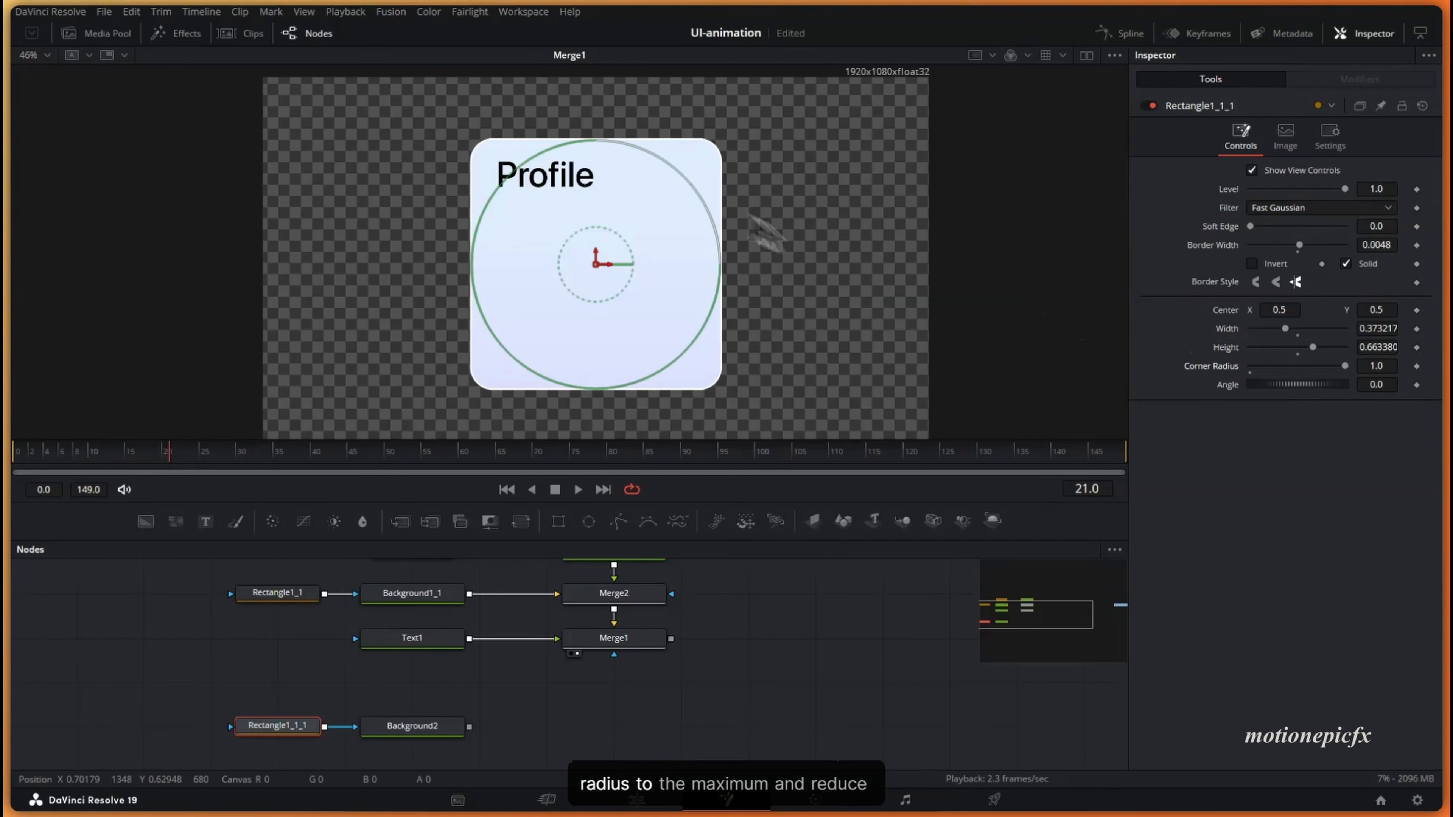
key(ctrl+z)
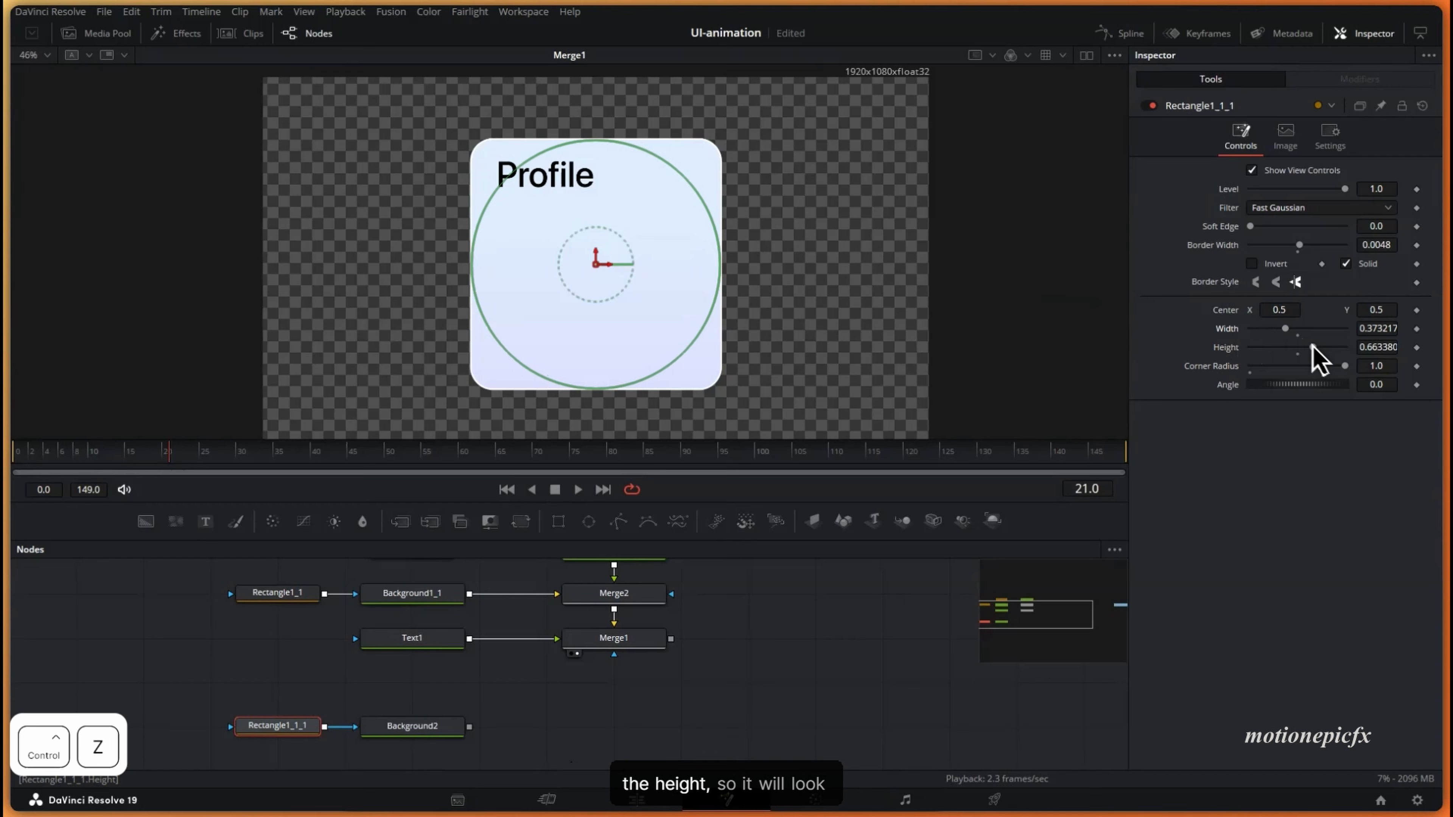
drag(1313, 347, 1262, 338)
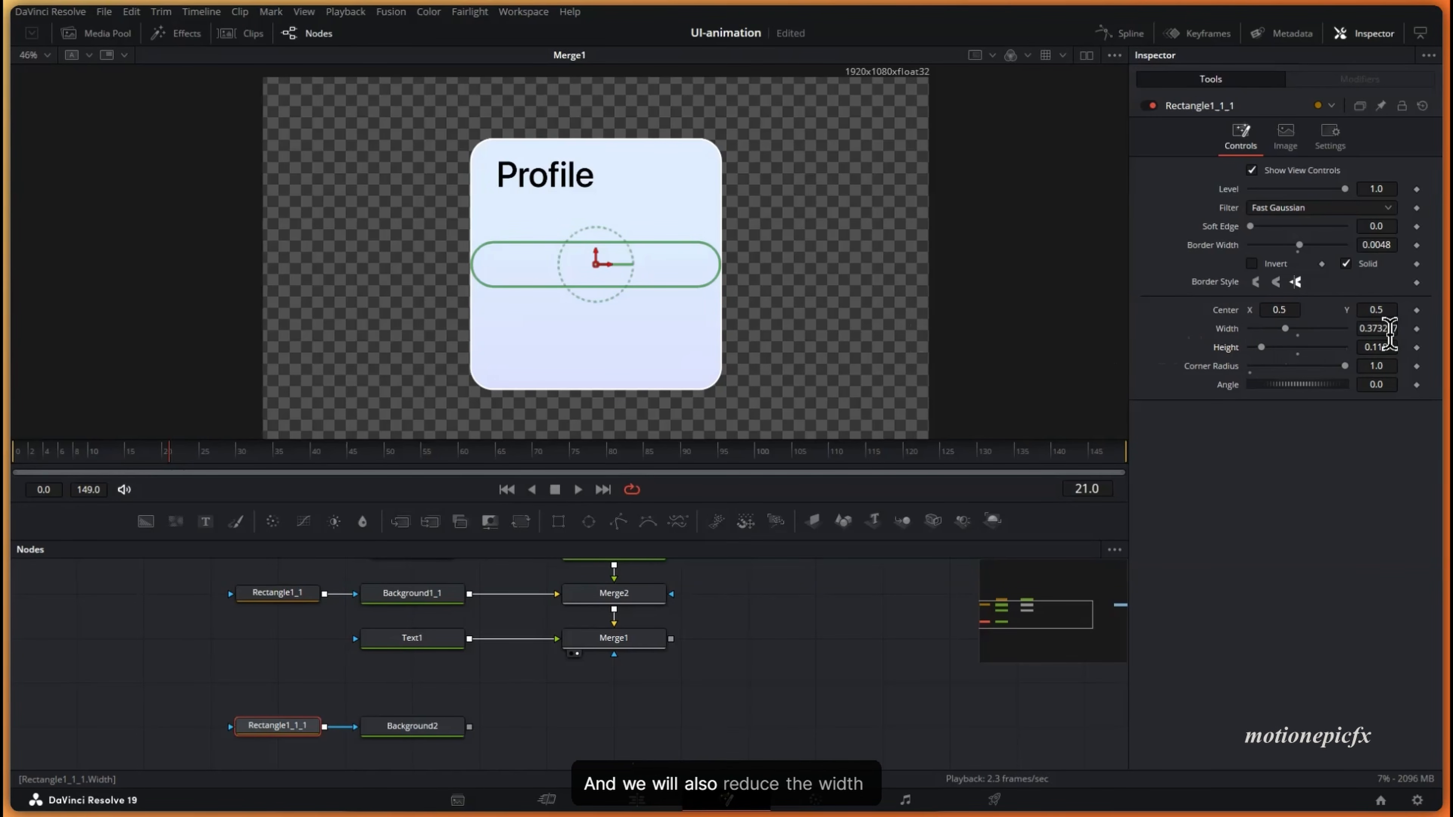
click(415, 728)
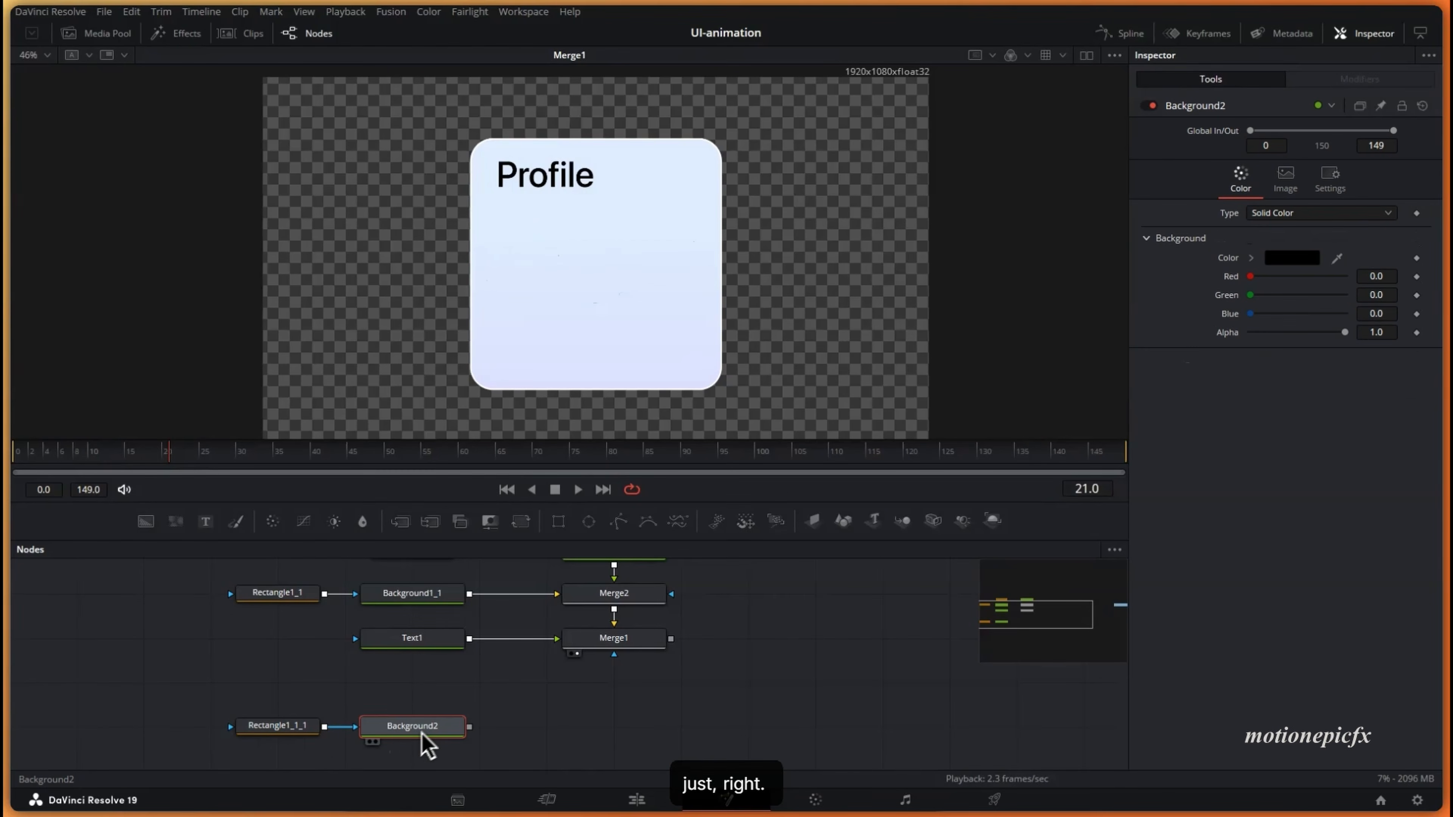
- Change Background2's pill colour from black to off-white #ececec
key(1)
click(278, 726)
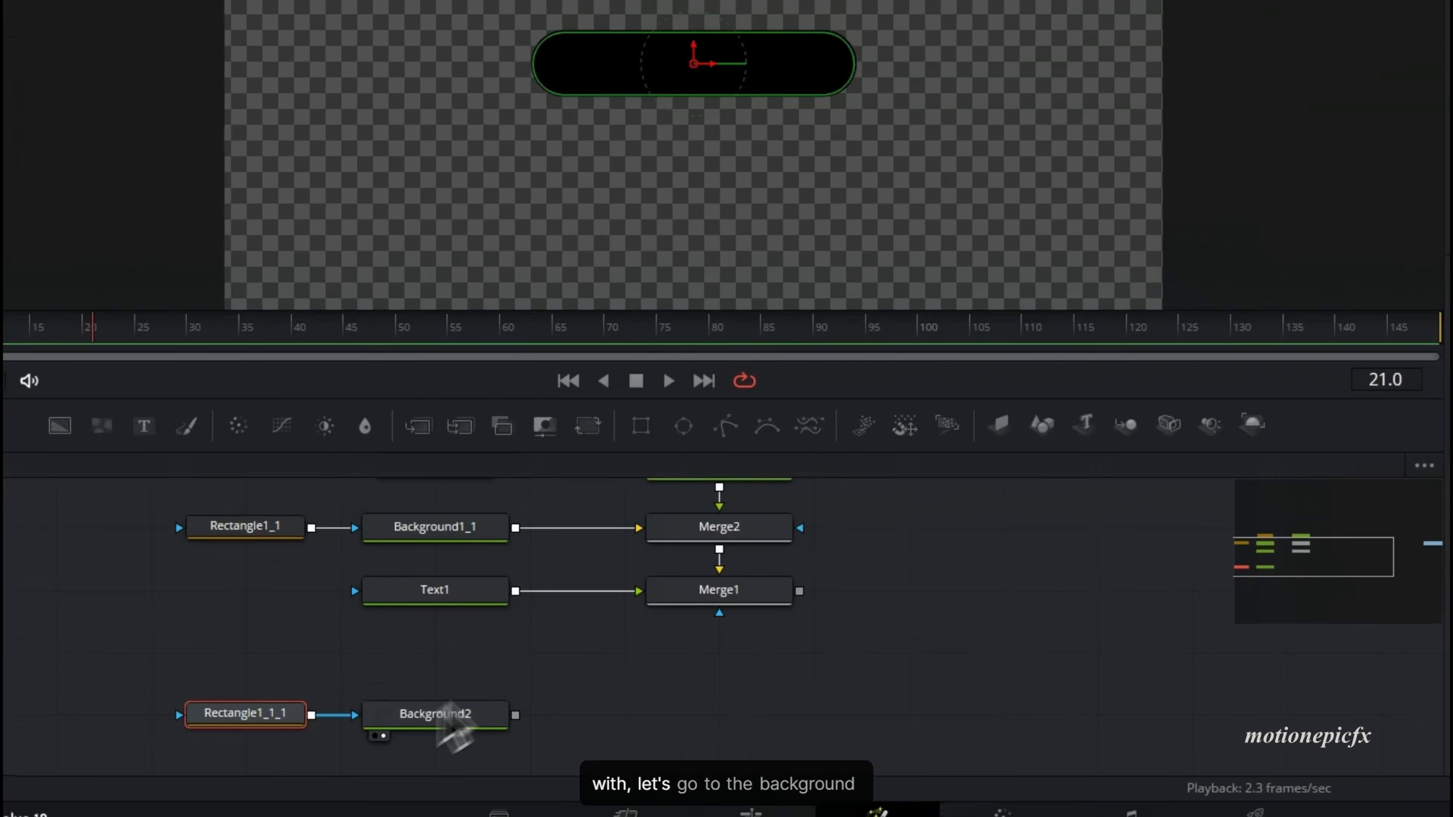
click(418, 733)
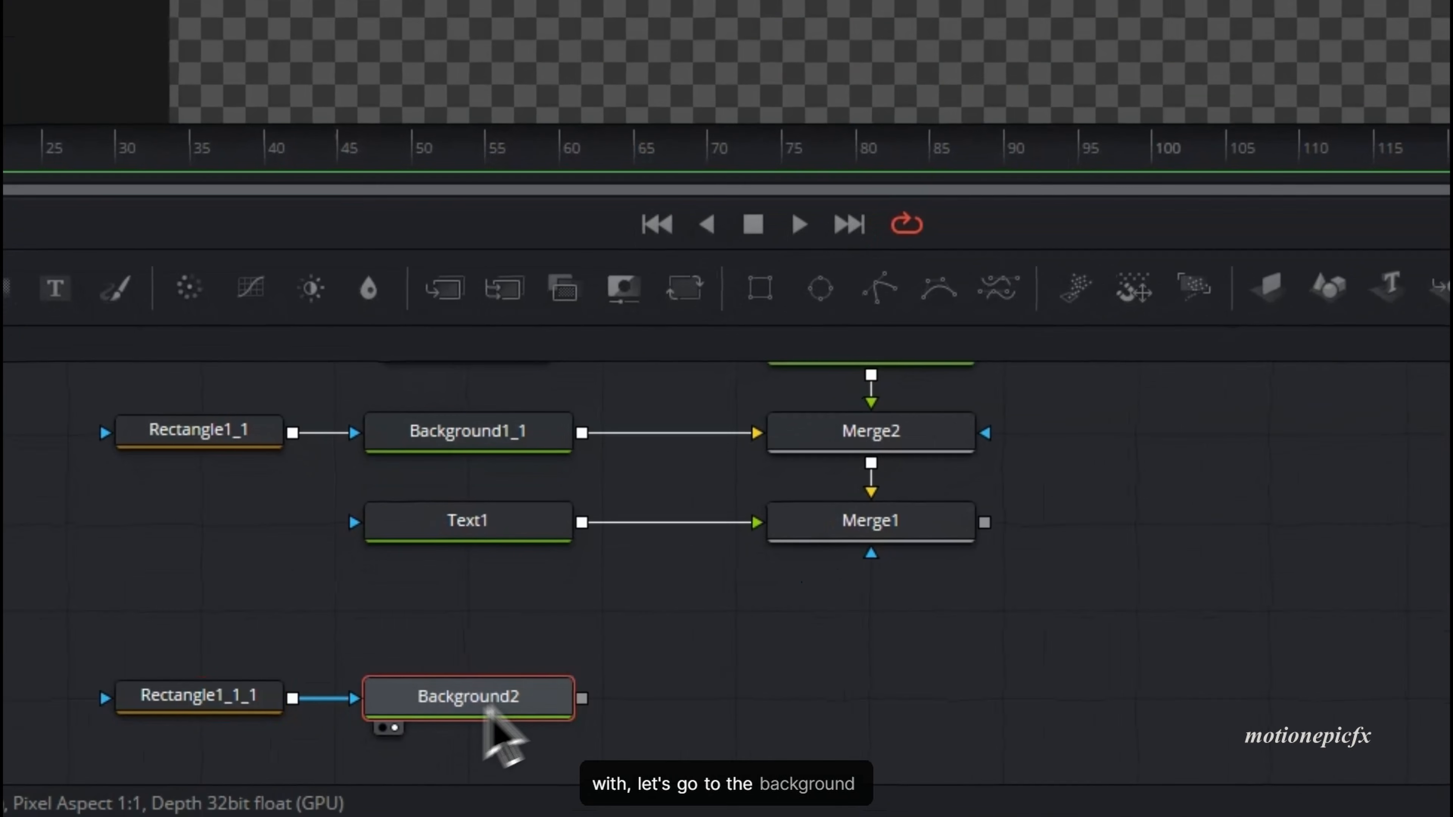
click(1279, 254)
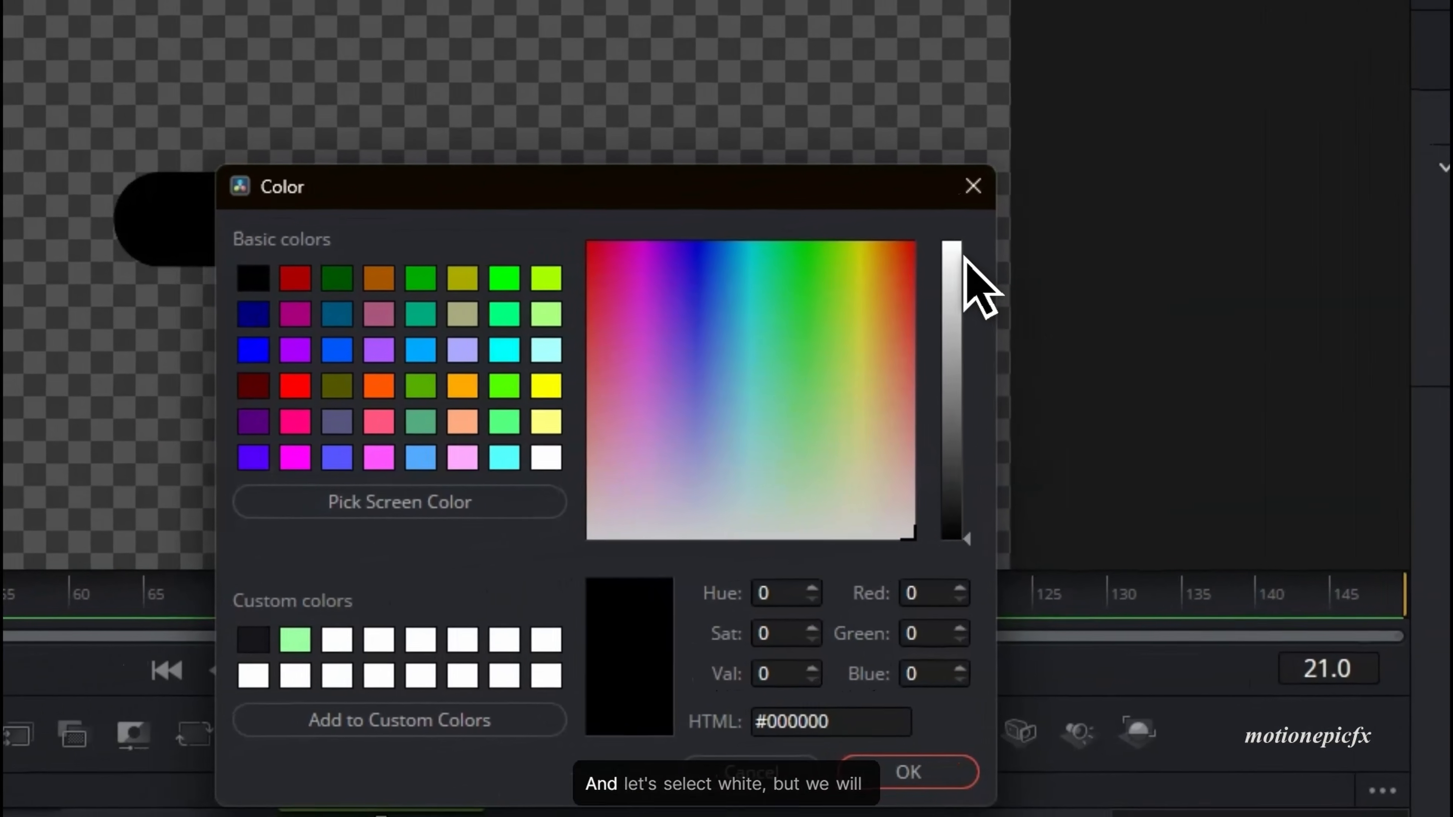
drag(461, 343, 458, 286)
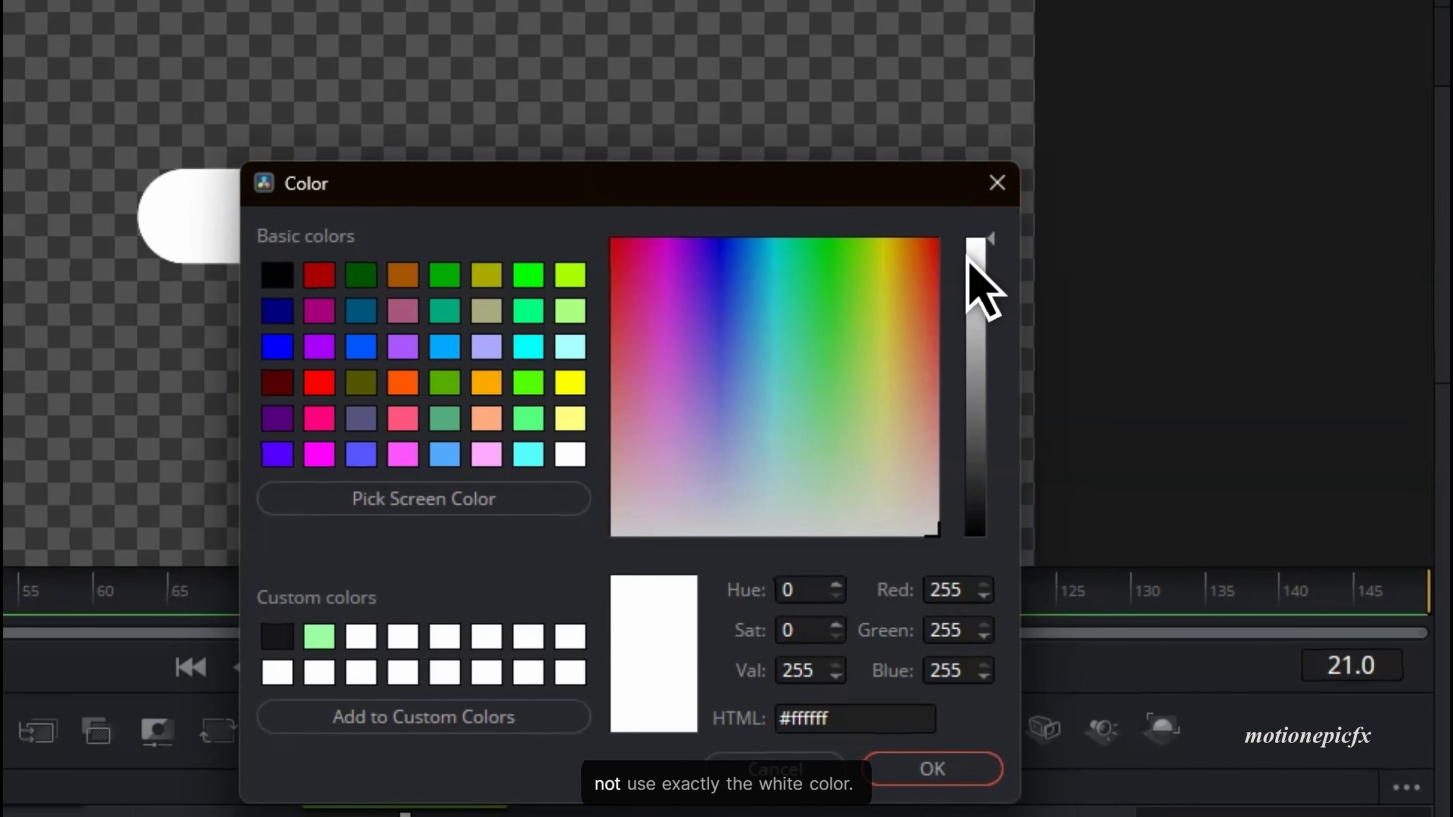
drag(981, 255, 988, 262)
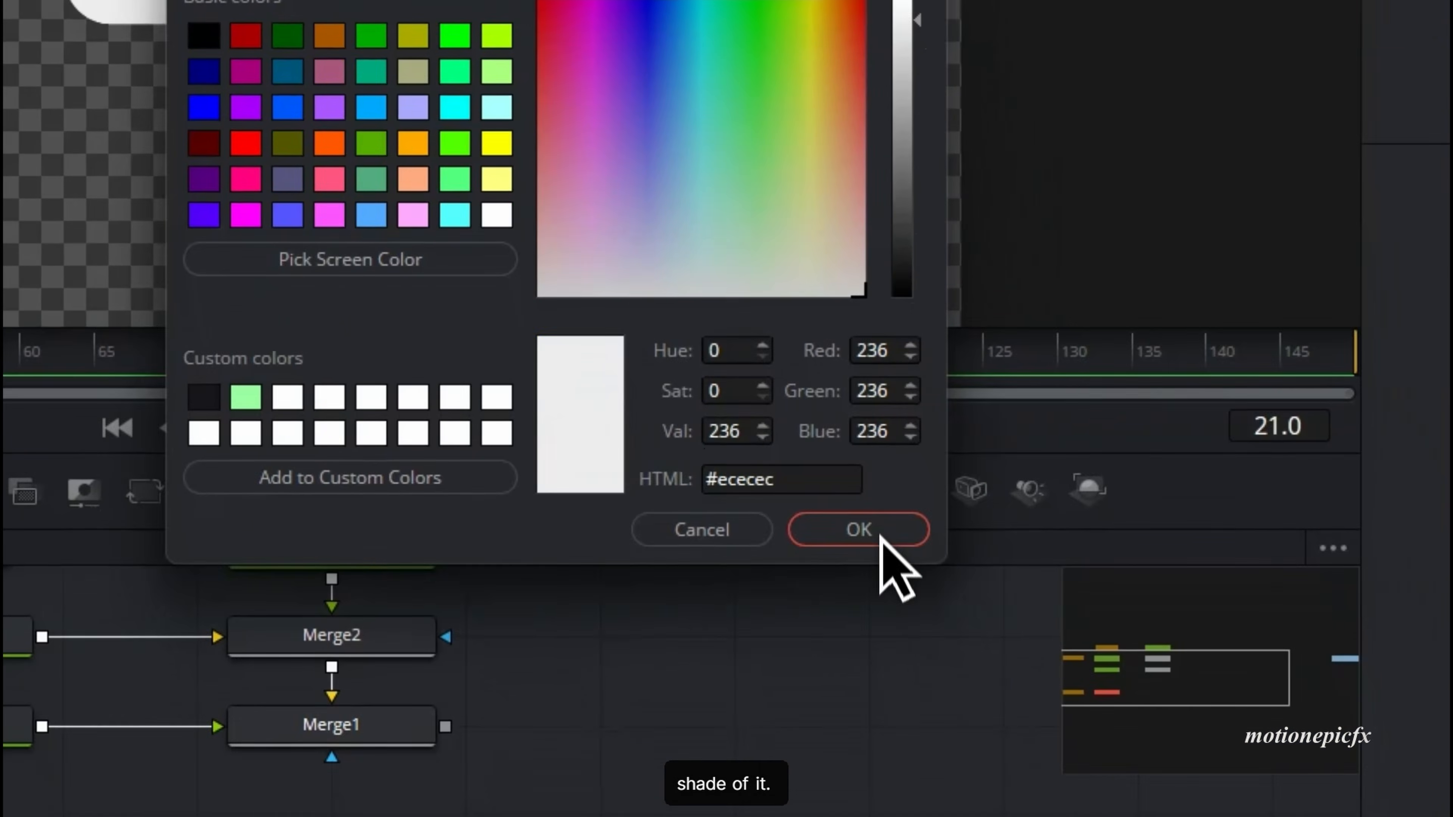
click(881, 538)
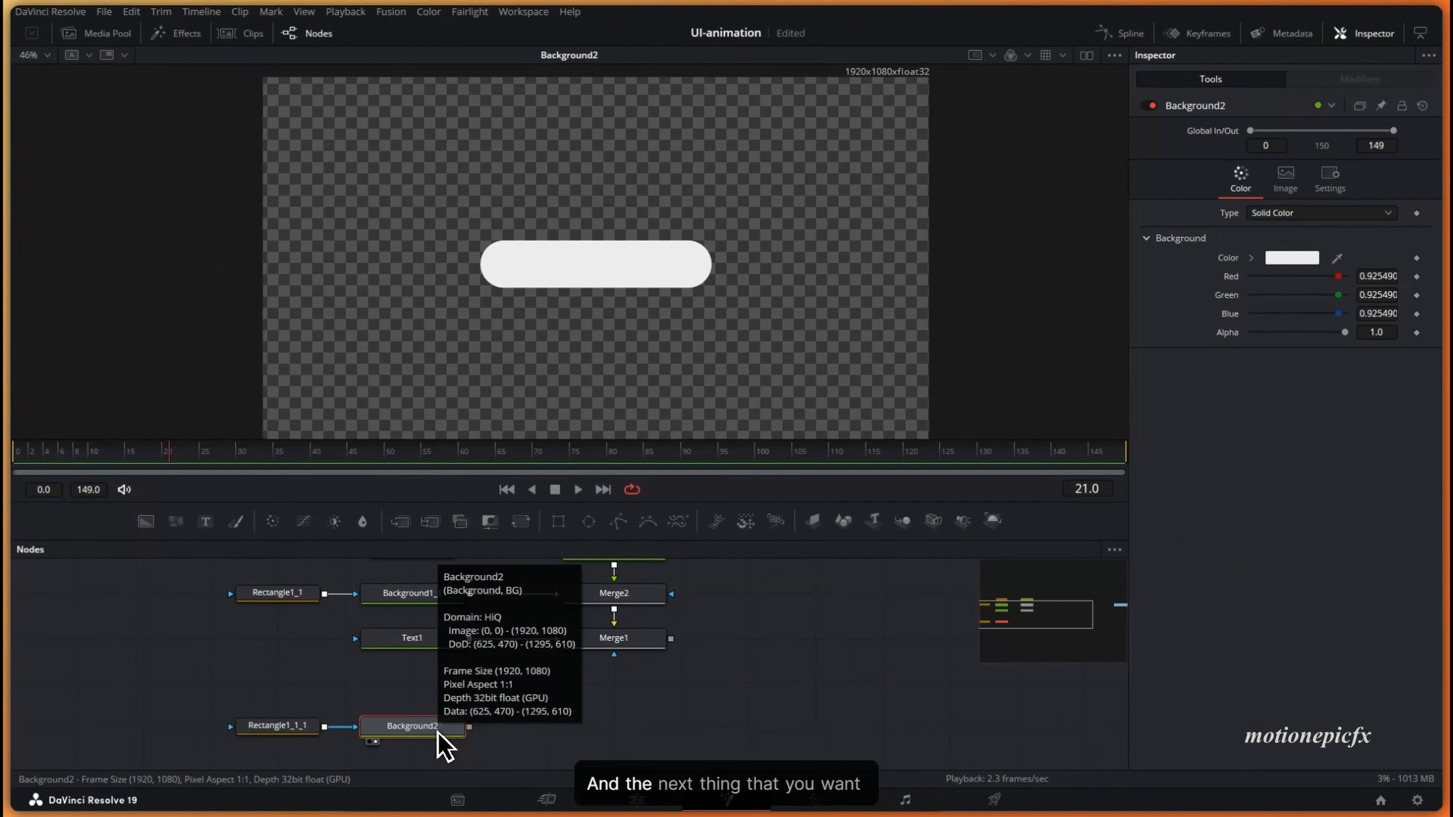
- Show the Media Pool with the imported avatar images and bring up the avatar website window
drag(541, 708, 646, 676)
click(98, 36)
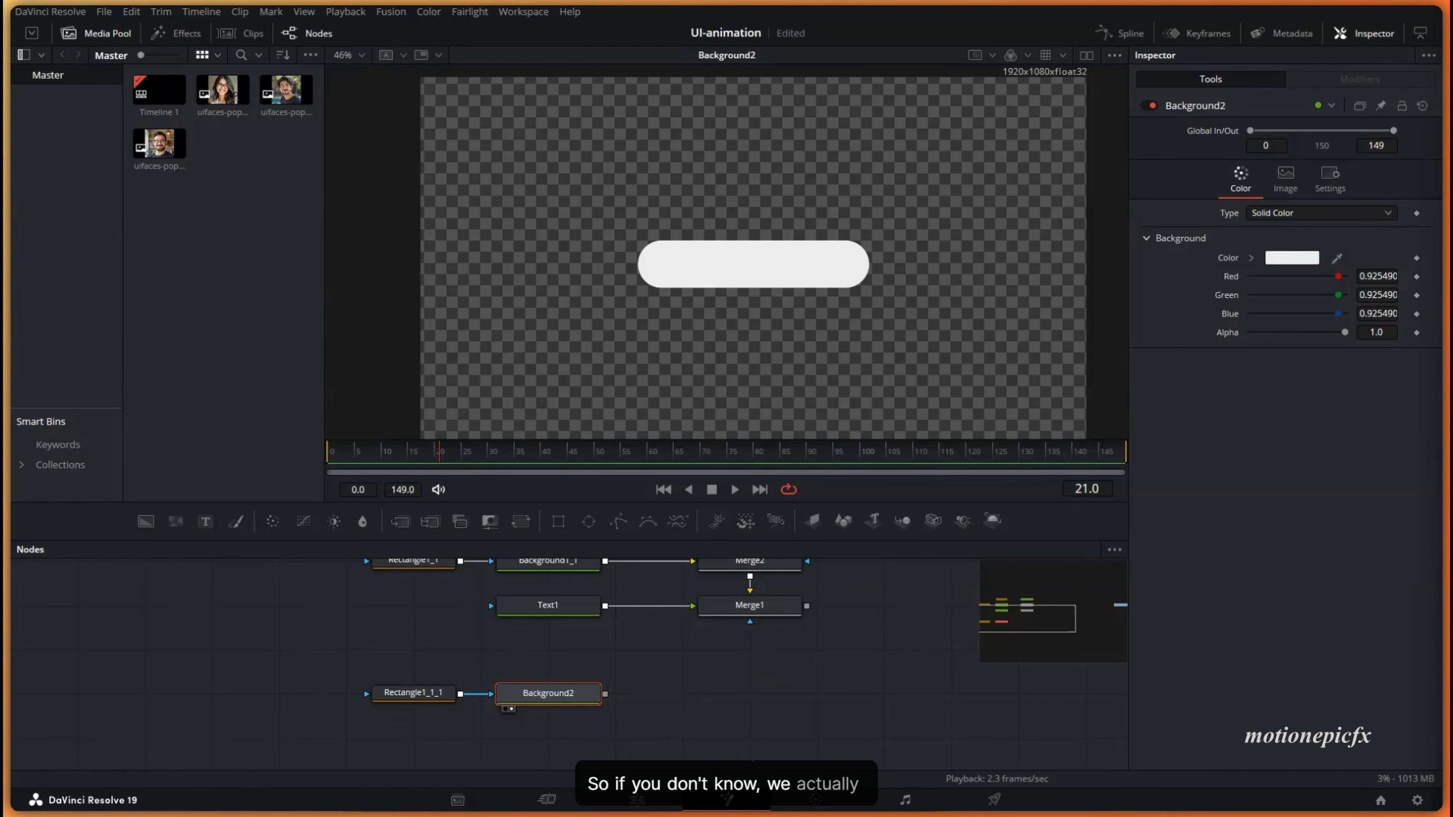
drag(658, 813, 1005, 51)
double_click(1004, 46)
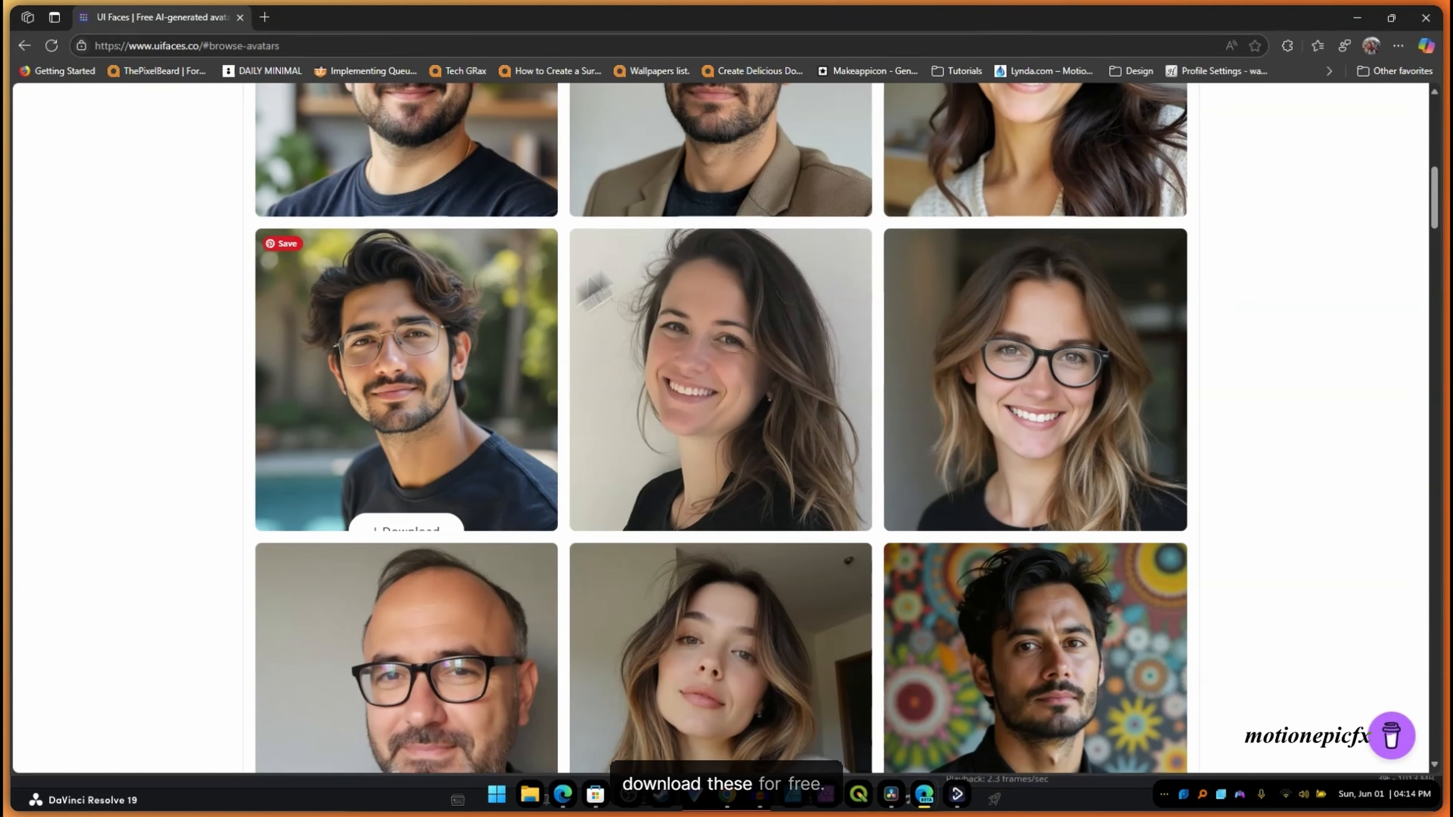
scroll(497, 407, down, 5)
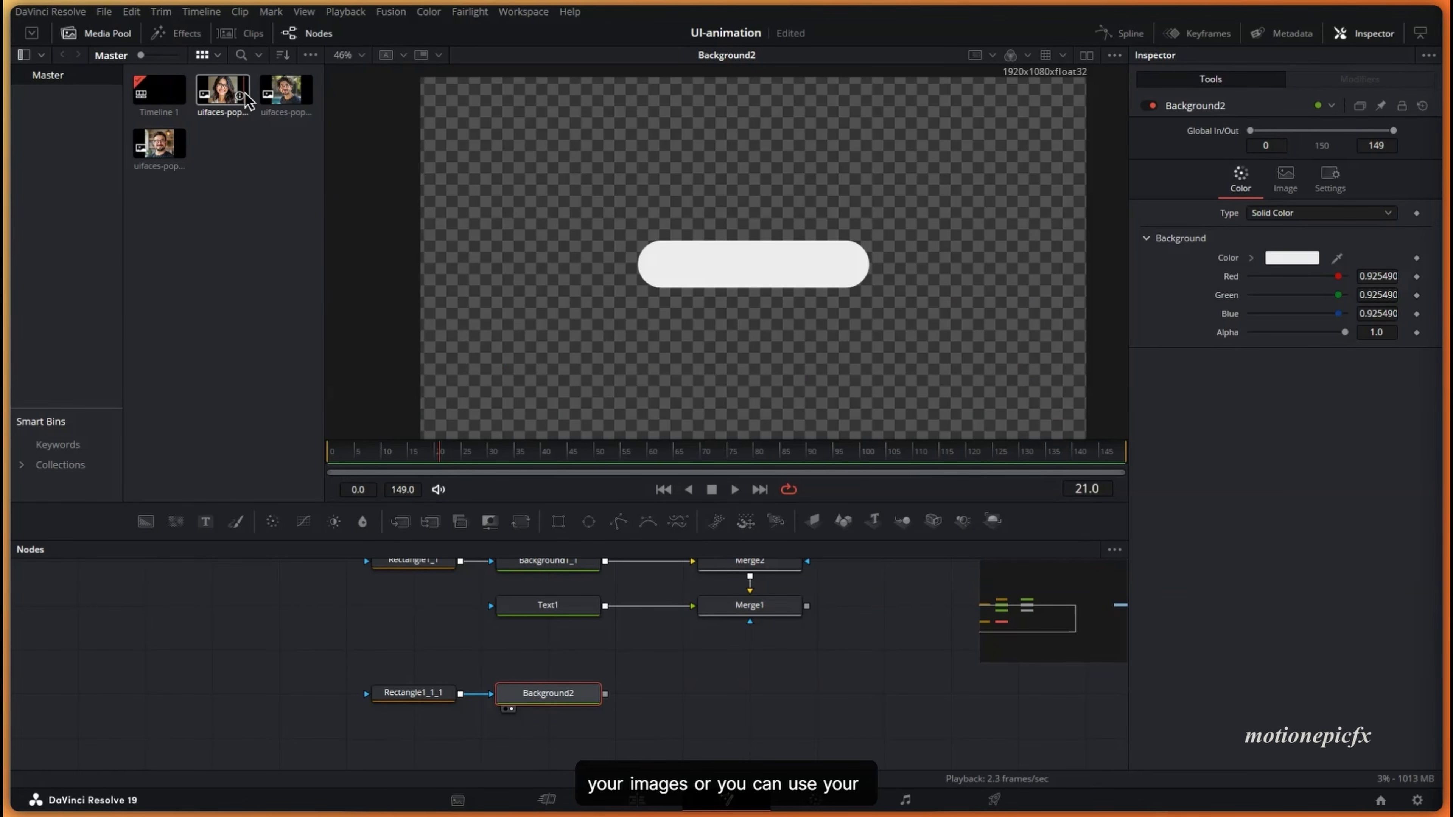
- Merge the woman's avatar photo over the pill and crop it with an enlarged Ellipse mask
drag(408, 654, 440, 630)
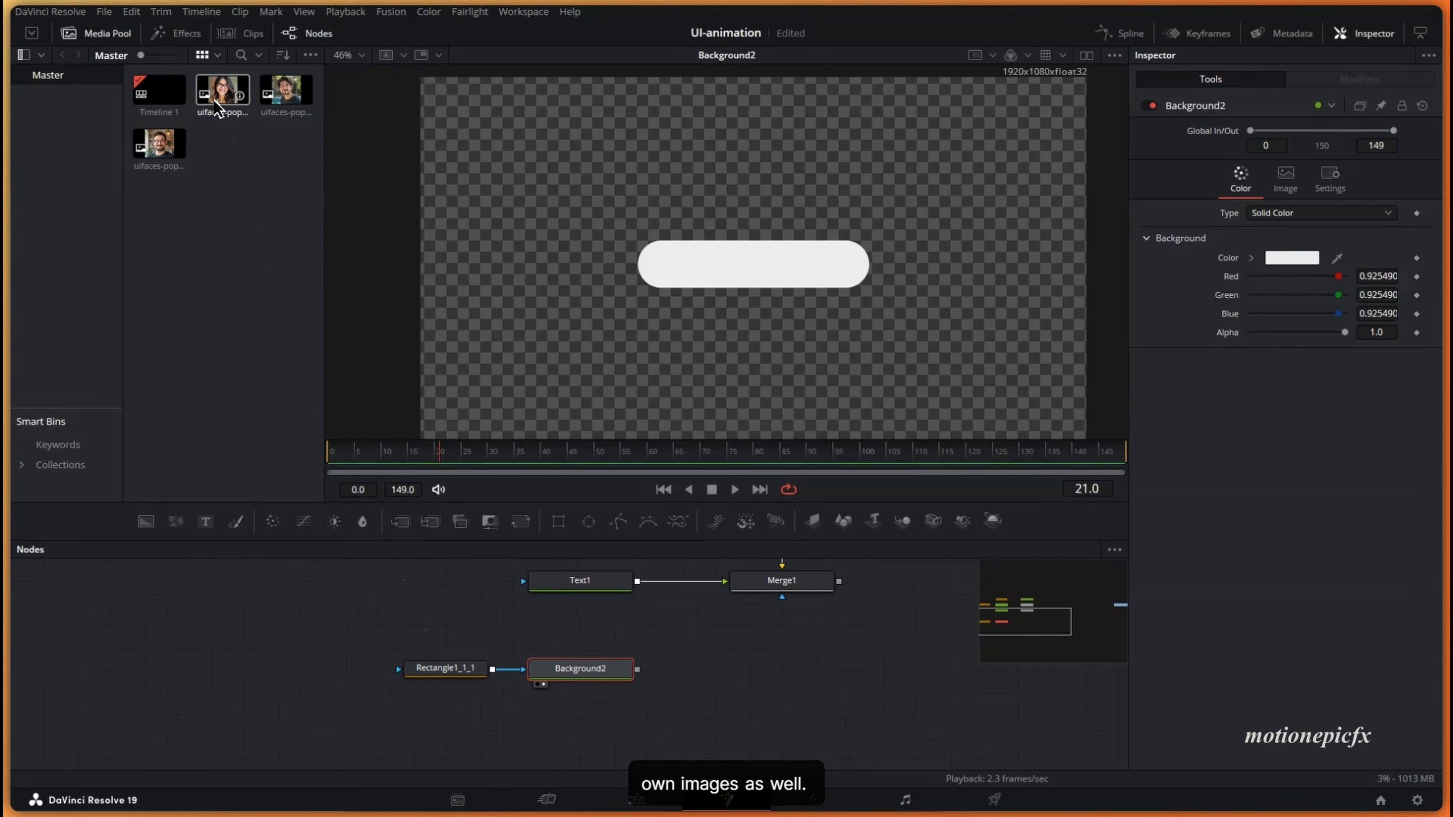
drag(216, 106, 633, 675)
drag(684, 441, 750, 176)
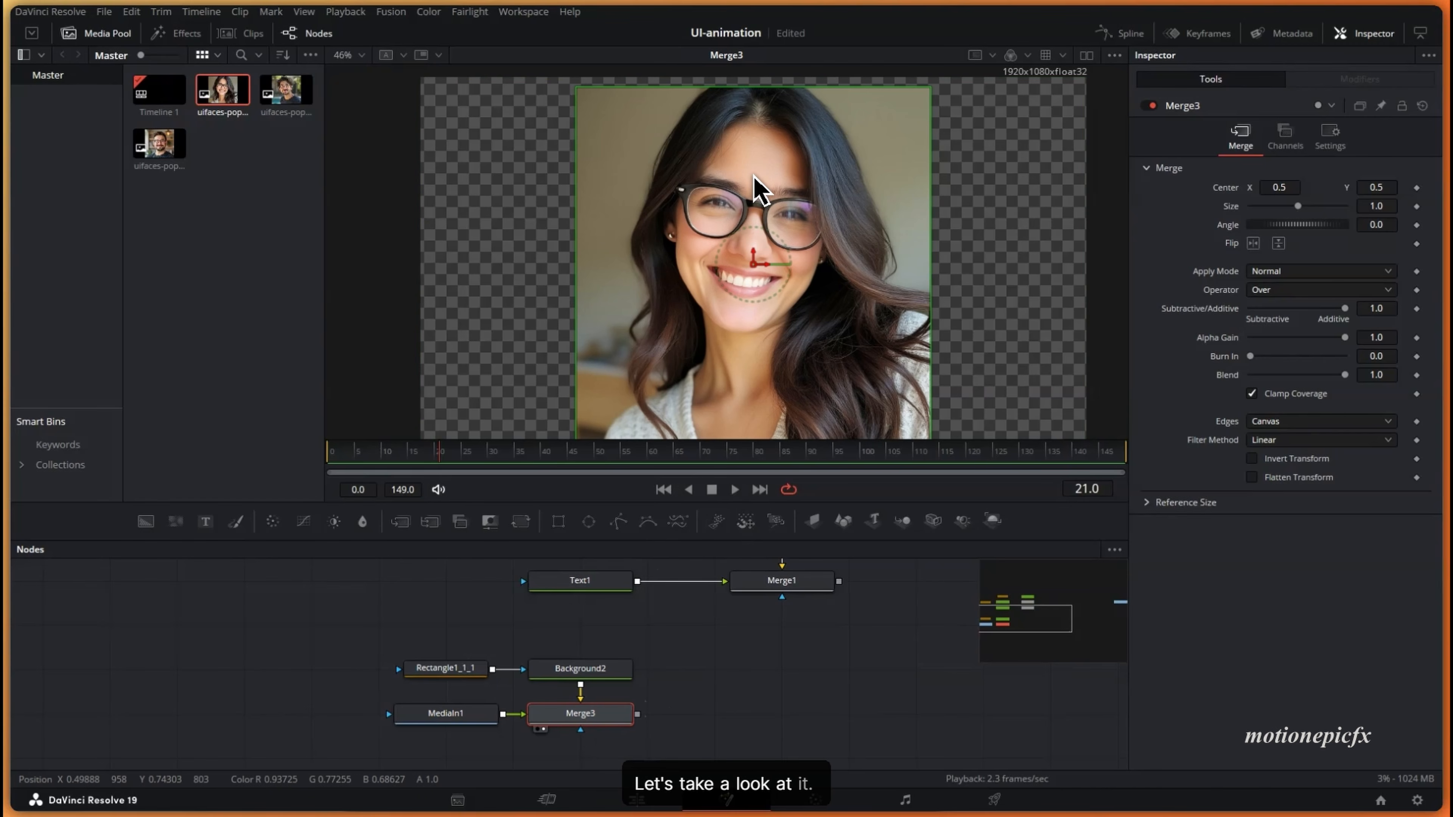
drag(596, 522, 395, 719)
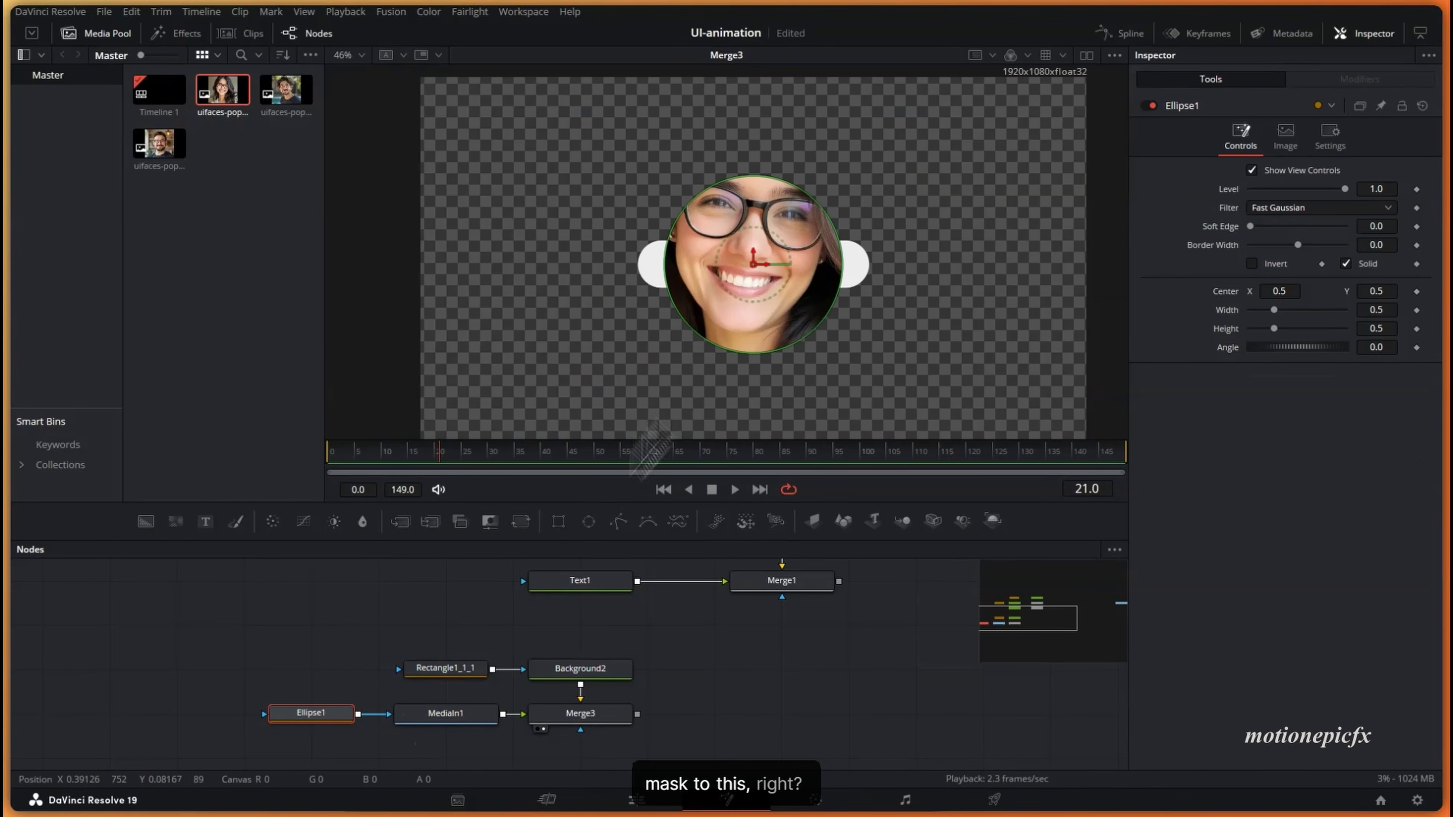
drag(805, 346, 874, 404)
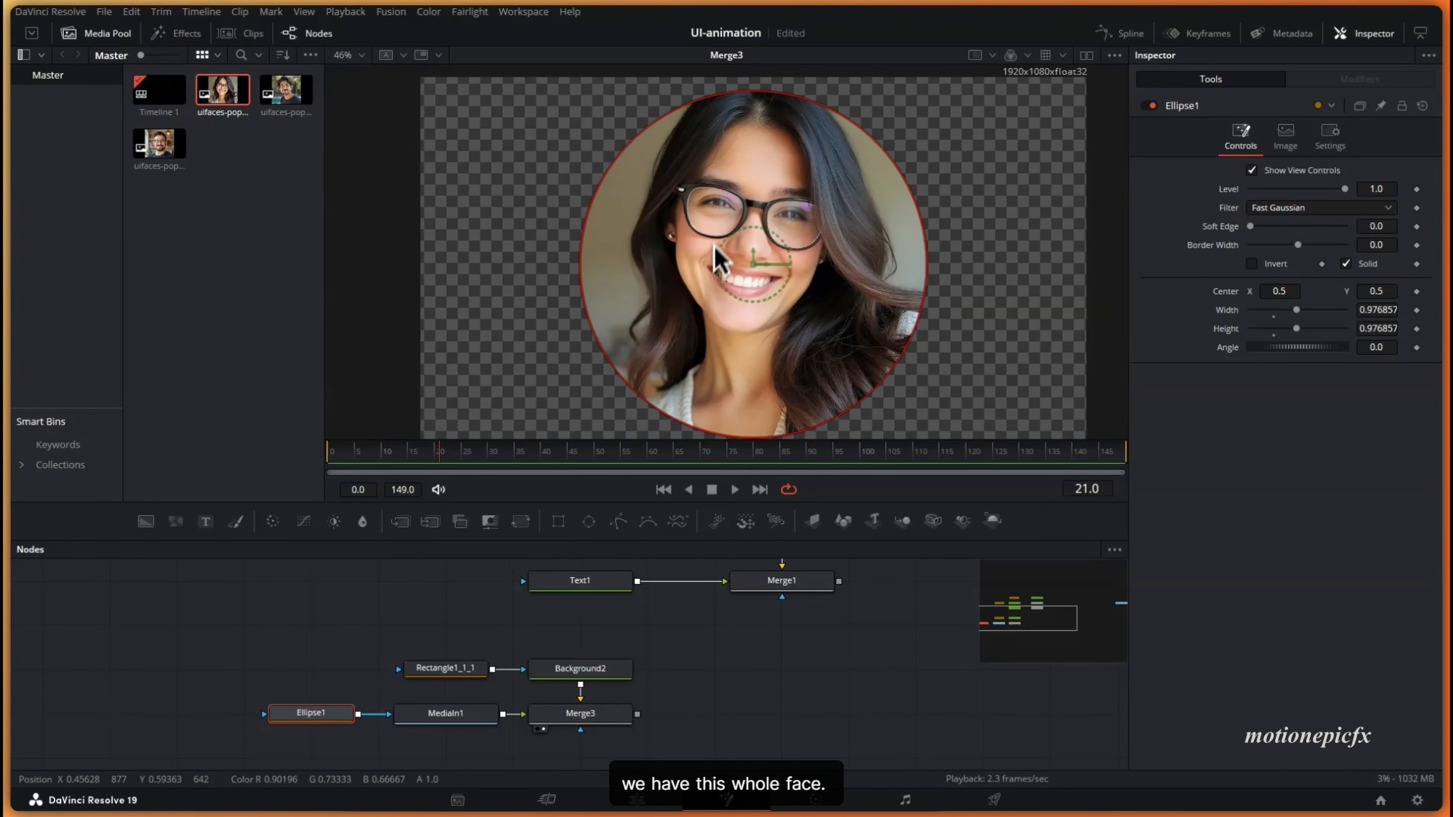
- Scale the avatar to 0.09 in Merge3 and move it to Center X 0.362
click(581, 719)
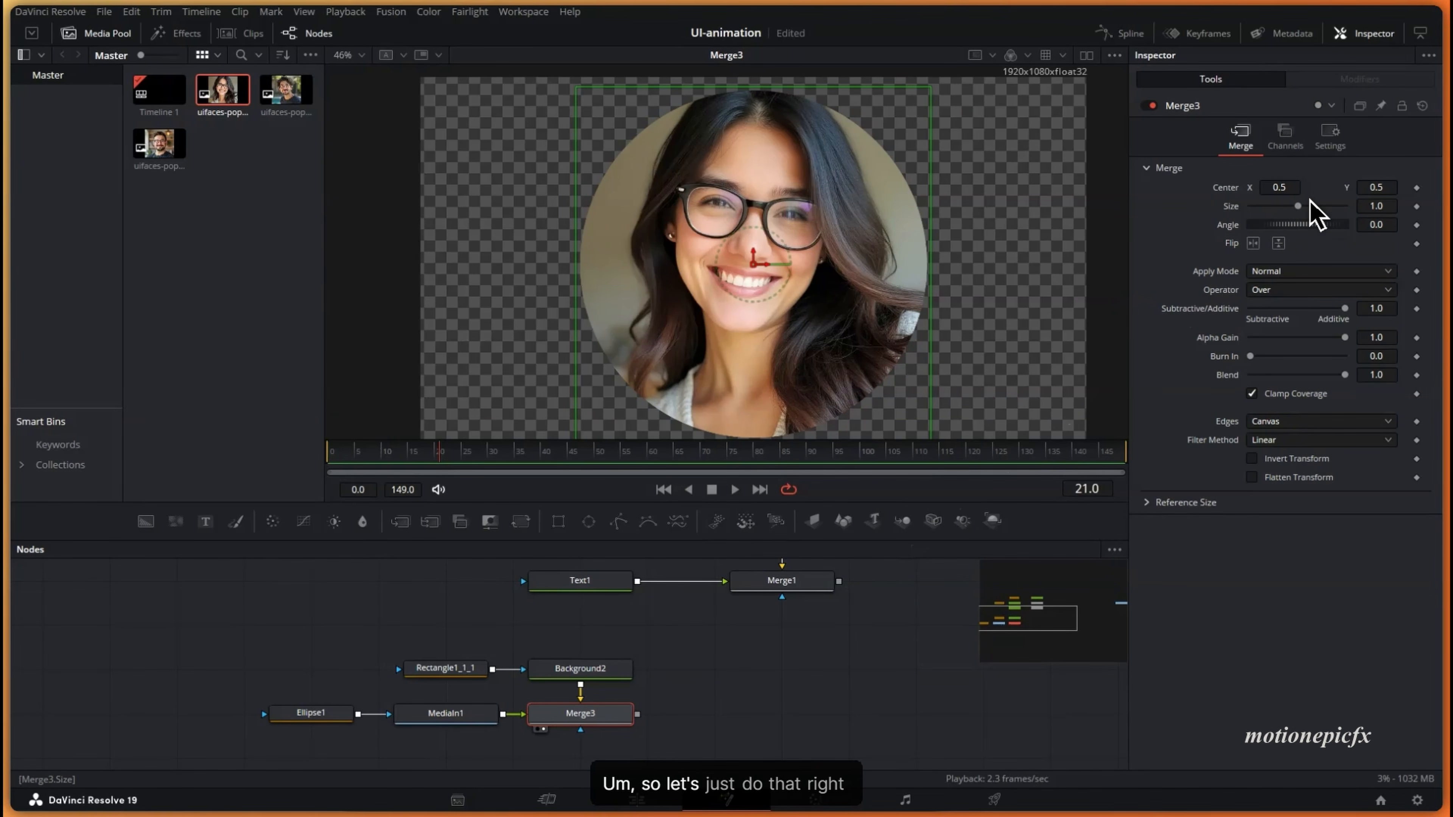
drag(1299, 207, 1191, 193)
click(692, 712)
drag(692, 711, 741, 655)
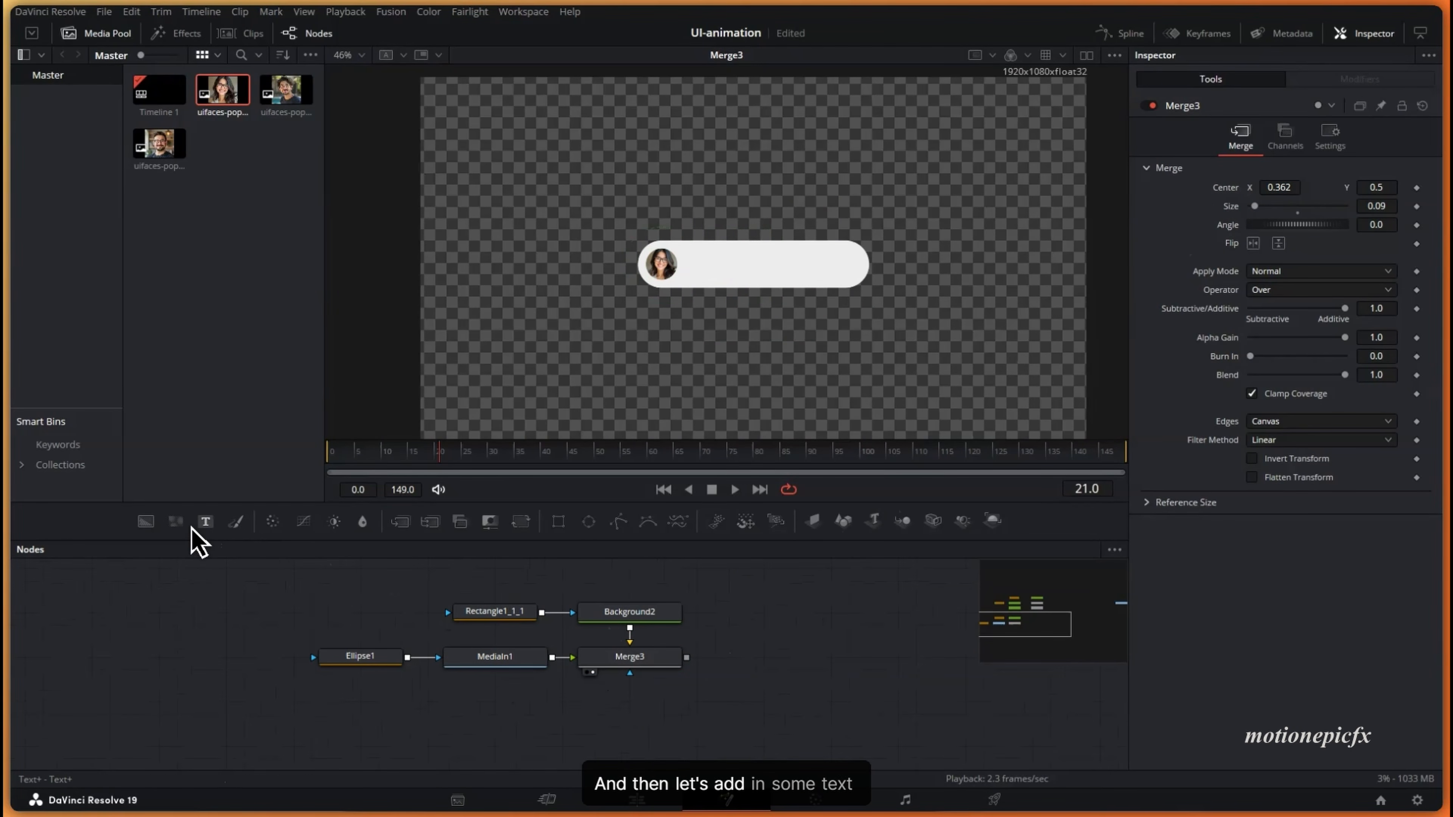
- Add a Text2 node below the avatar nodes and paste the team member's name as its text
drag(204, 522, 691, 675)
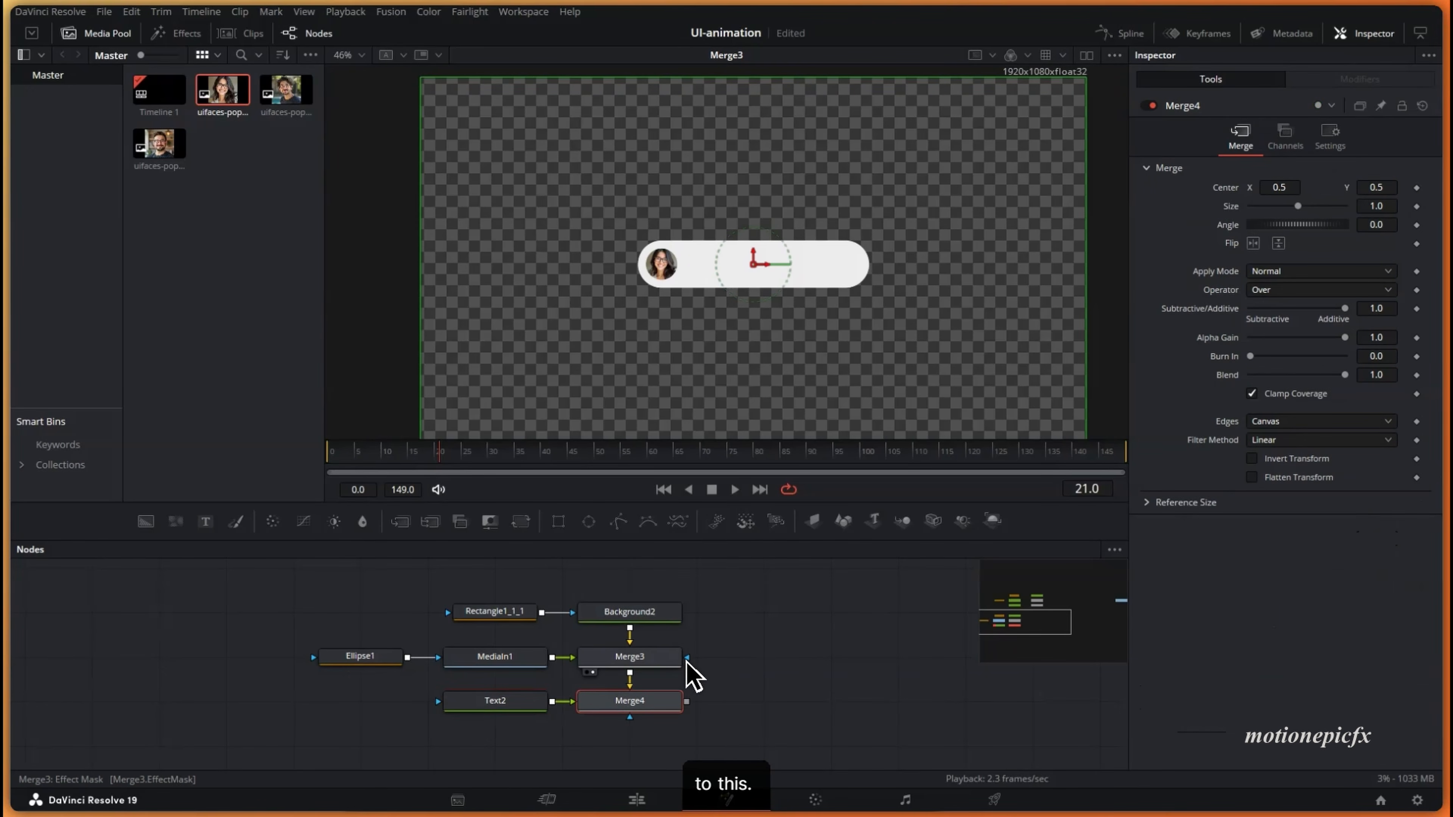
click(511, 709)
click(1236, 289)
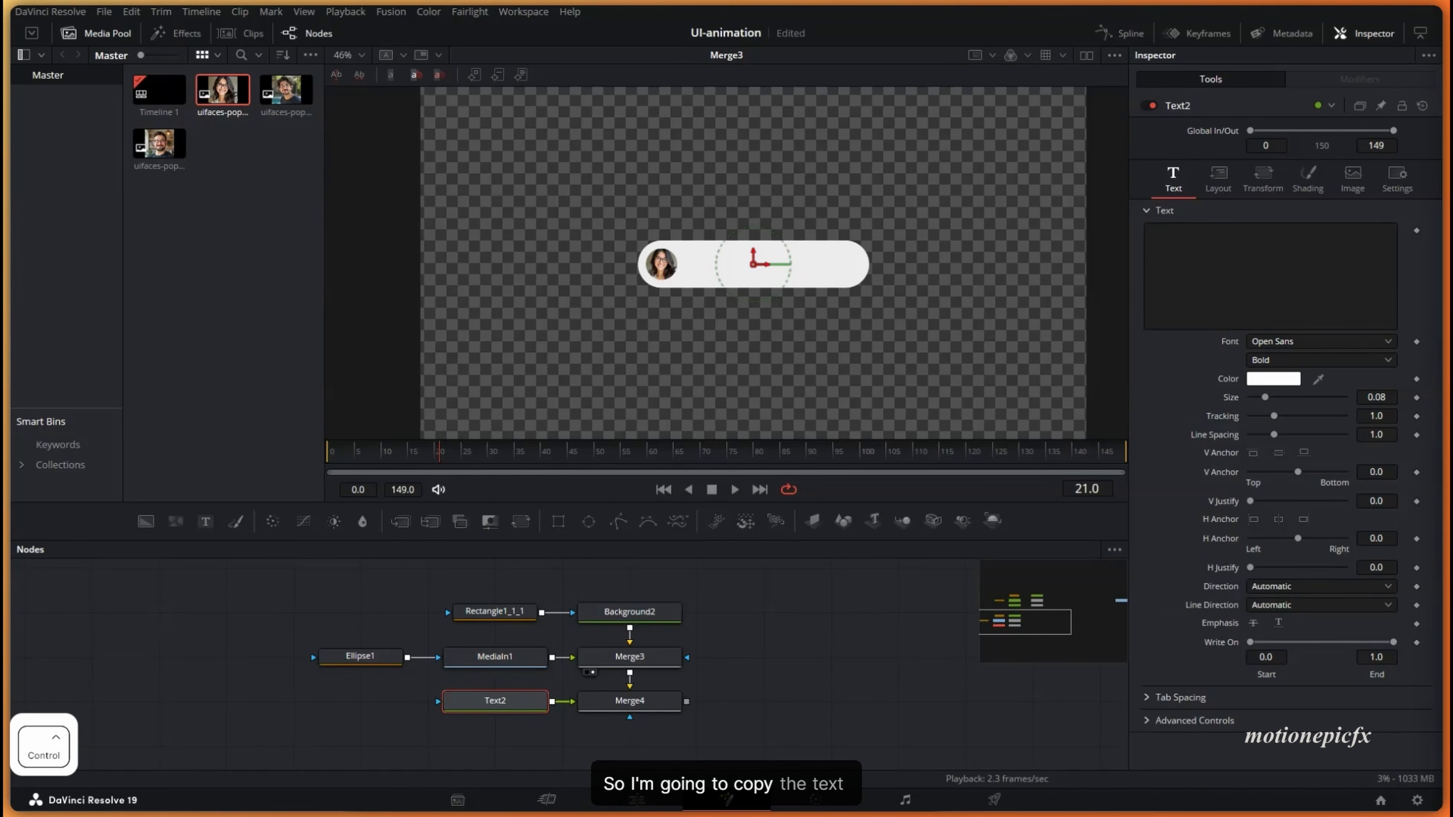
key(ctrl+c)
click(1217, 280)
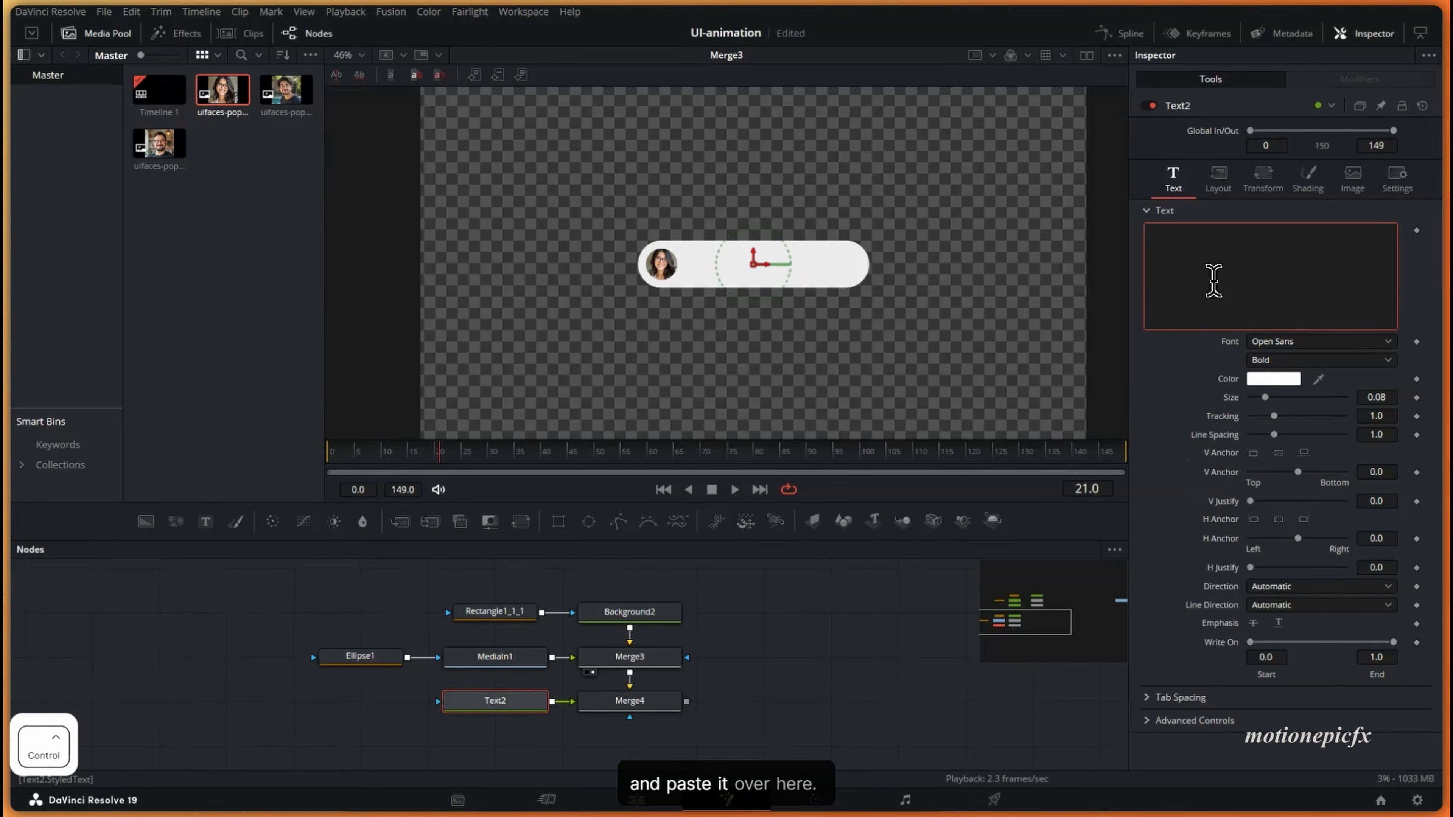
key(ctrl+v)
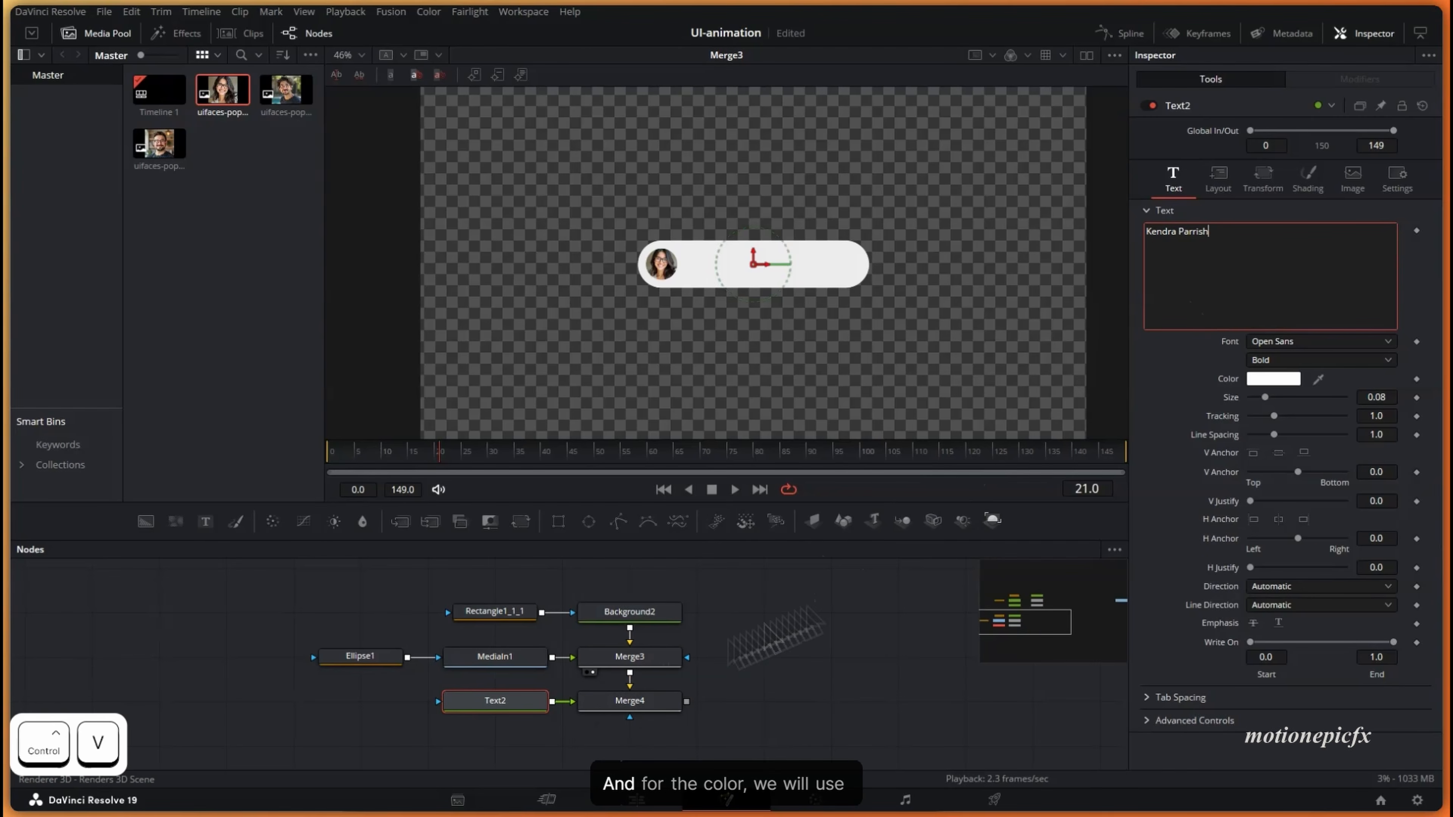
- Make the name text black in SF Pro Display, Regular weight
click(1274, 379)
drag(901, 298, 910, 452)
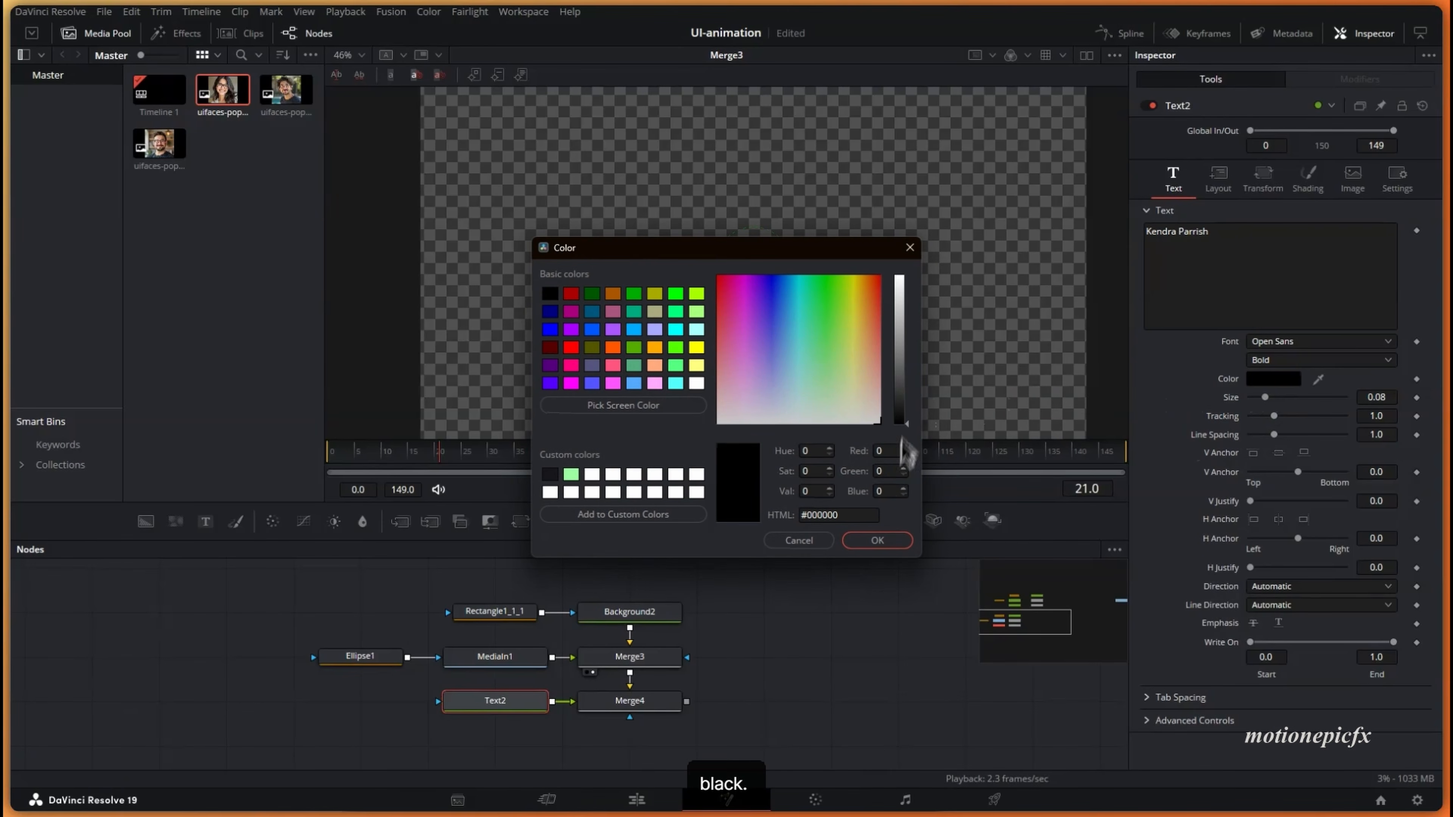
click(878, 541)
click(1267, 341)
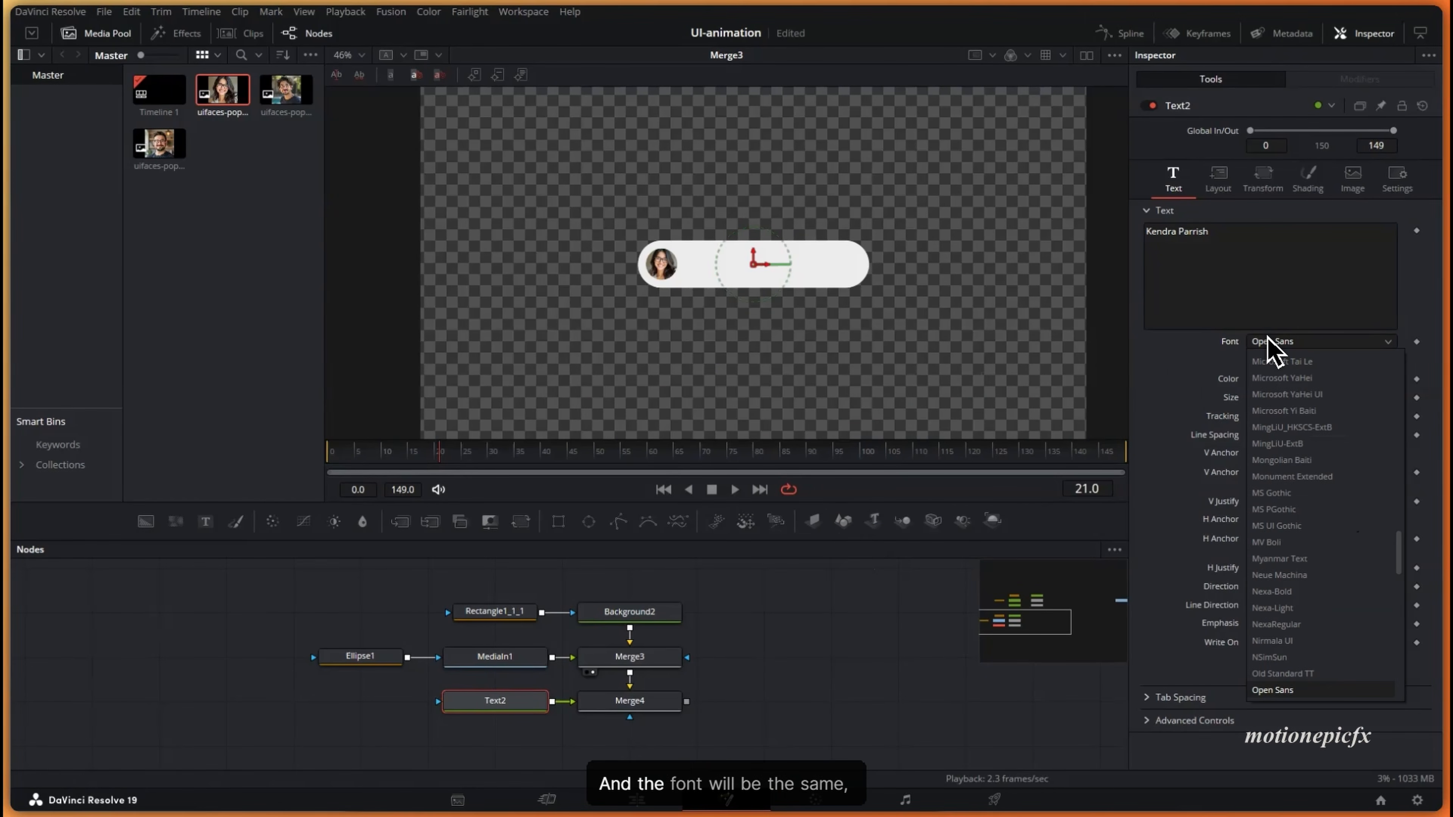
key(s)
key(s)
key(s)
key(s)
key(s)
key(s)
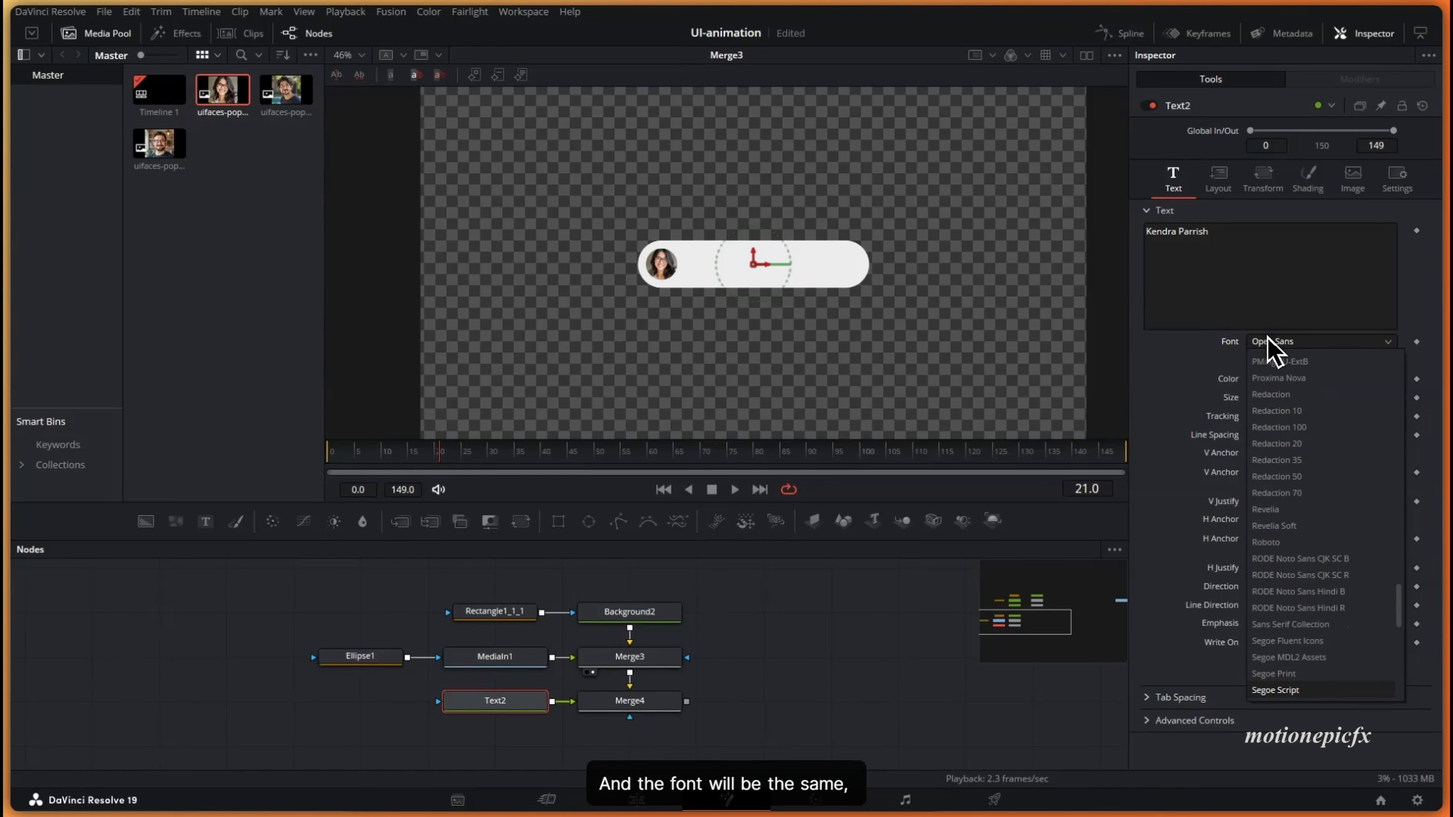
key(s)
key(s)
key(s)
key(s)
key(s)
key(s)
key(s)
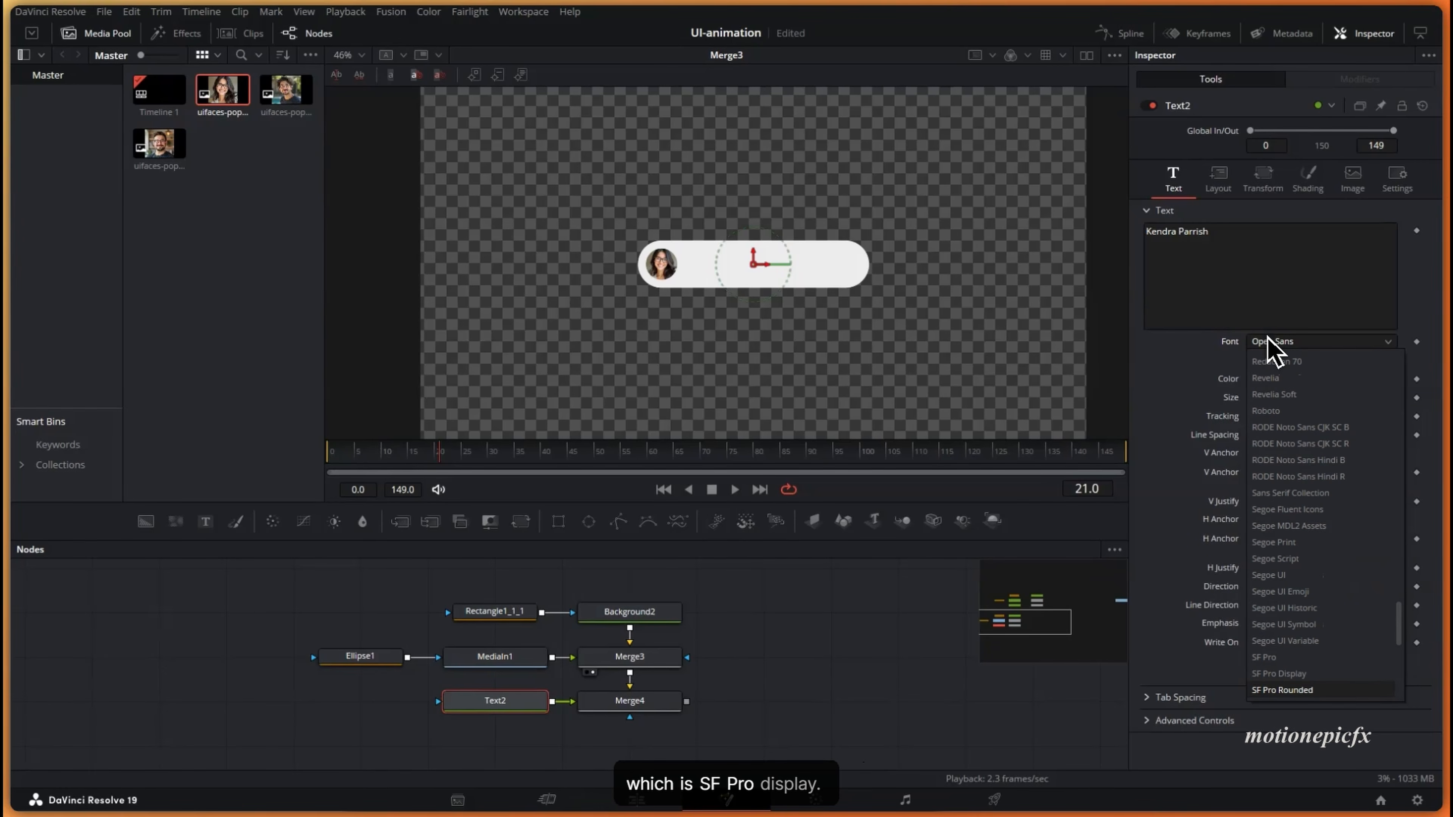
key(Return)
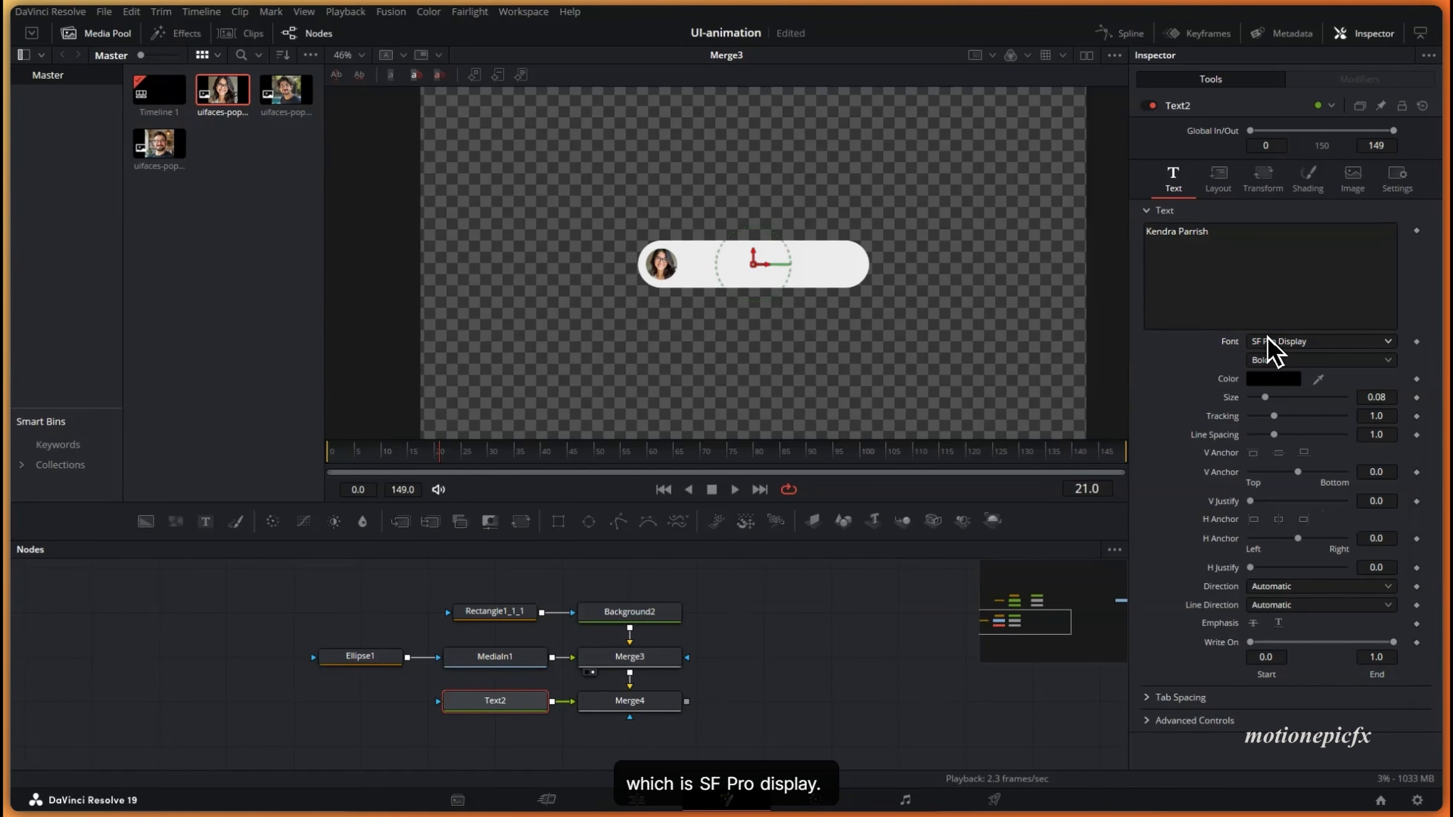
click(1274, 360)
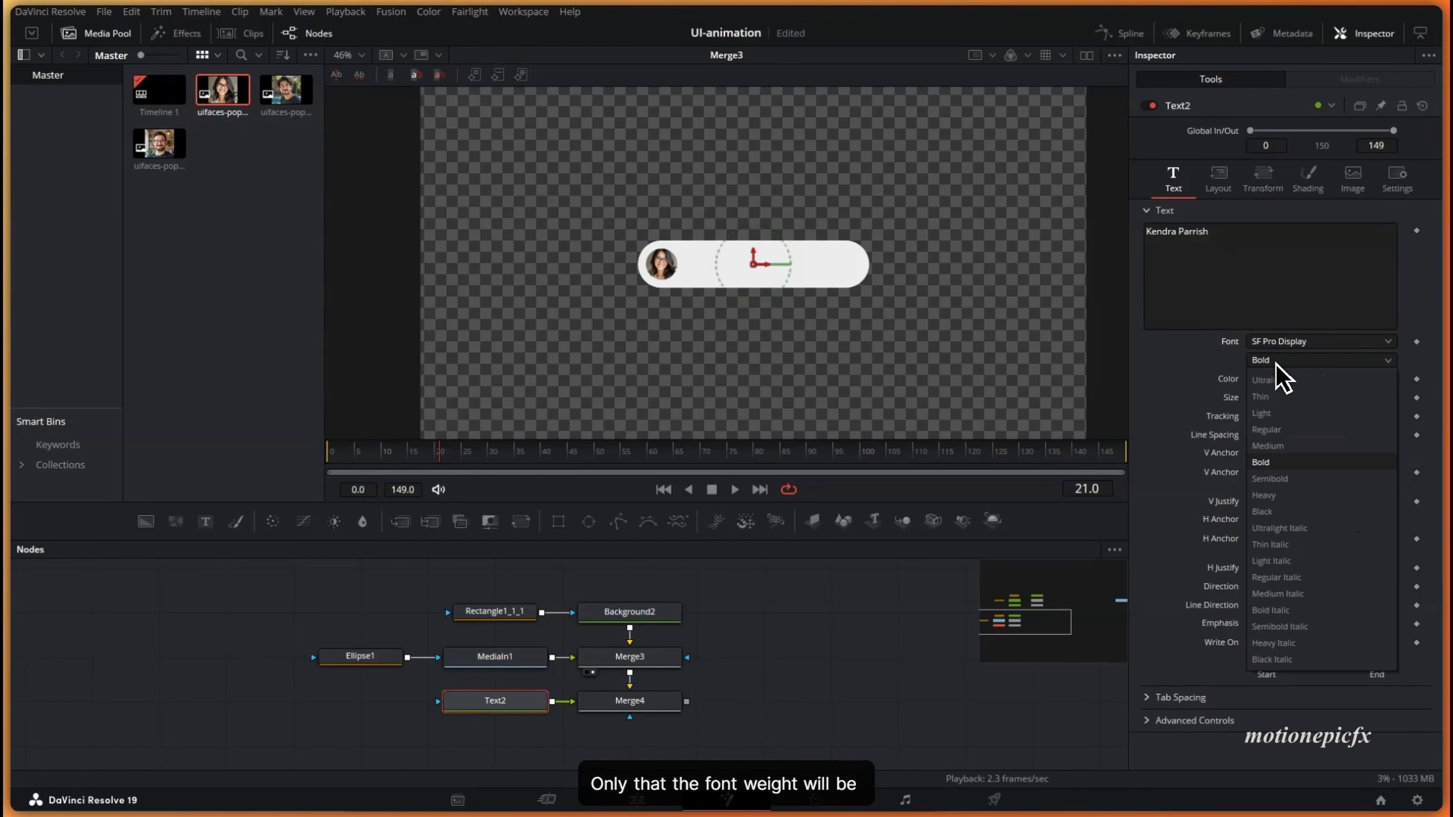
click(1275, 431)
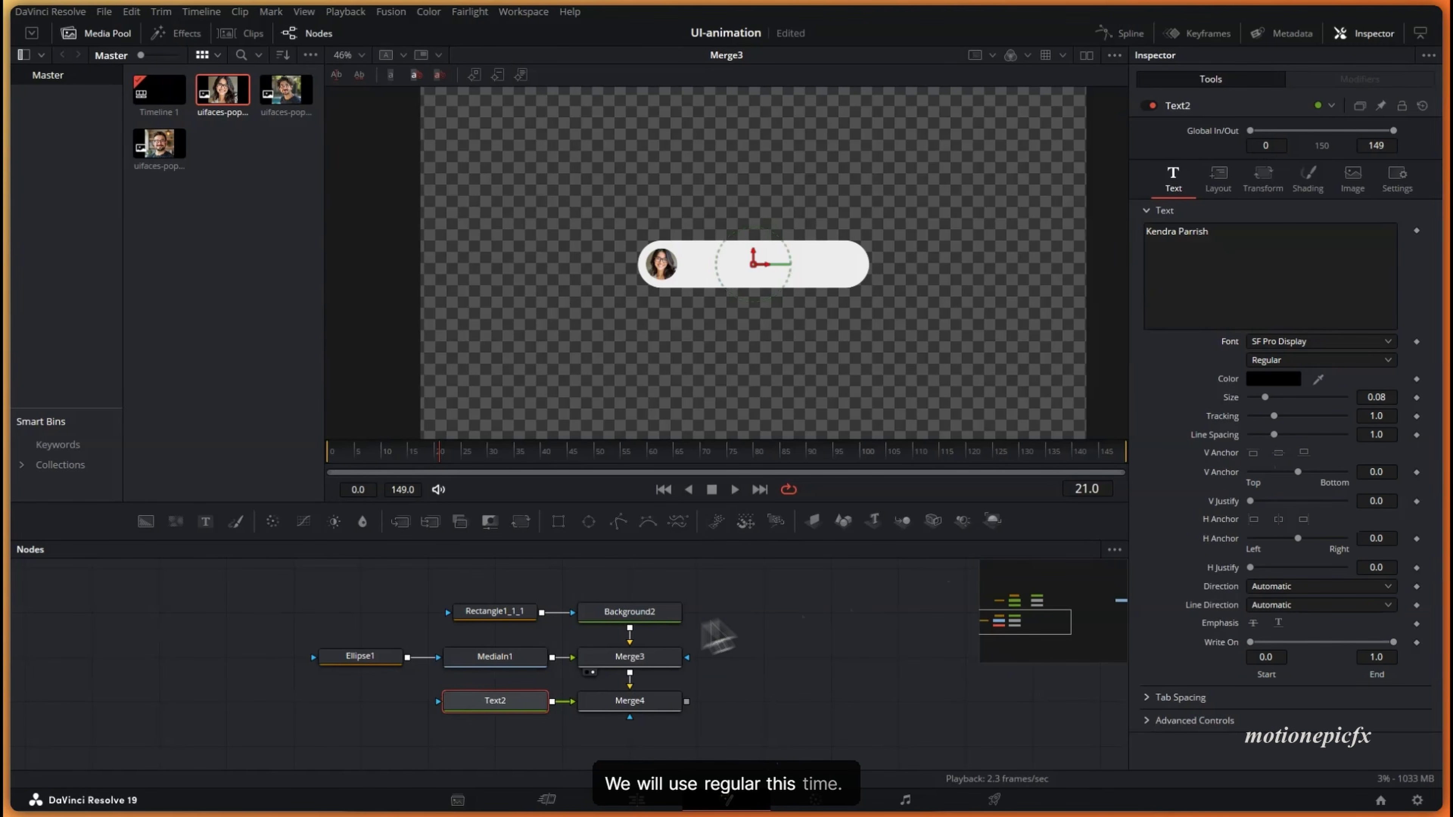
- View Merge4, anchor the text left at size 0.03, and move it beside the avatar
drag(646, 710, 755, 320)
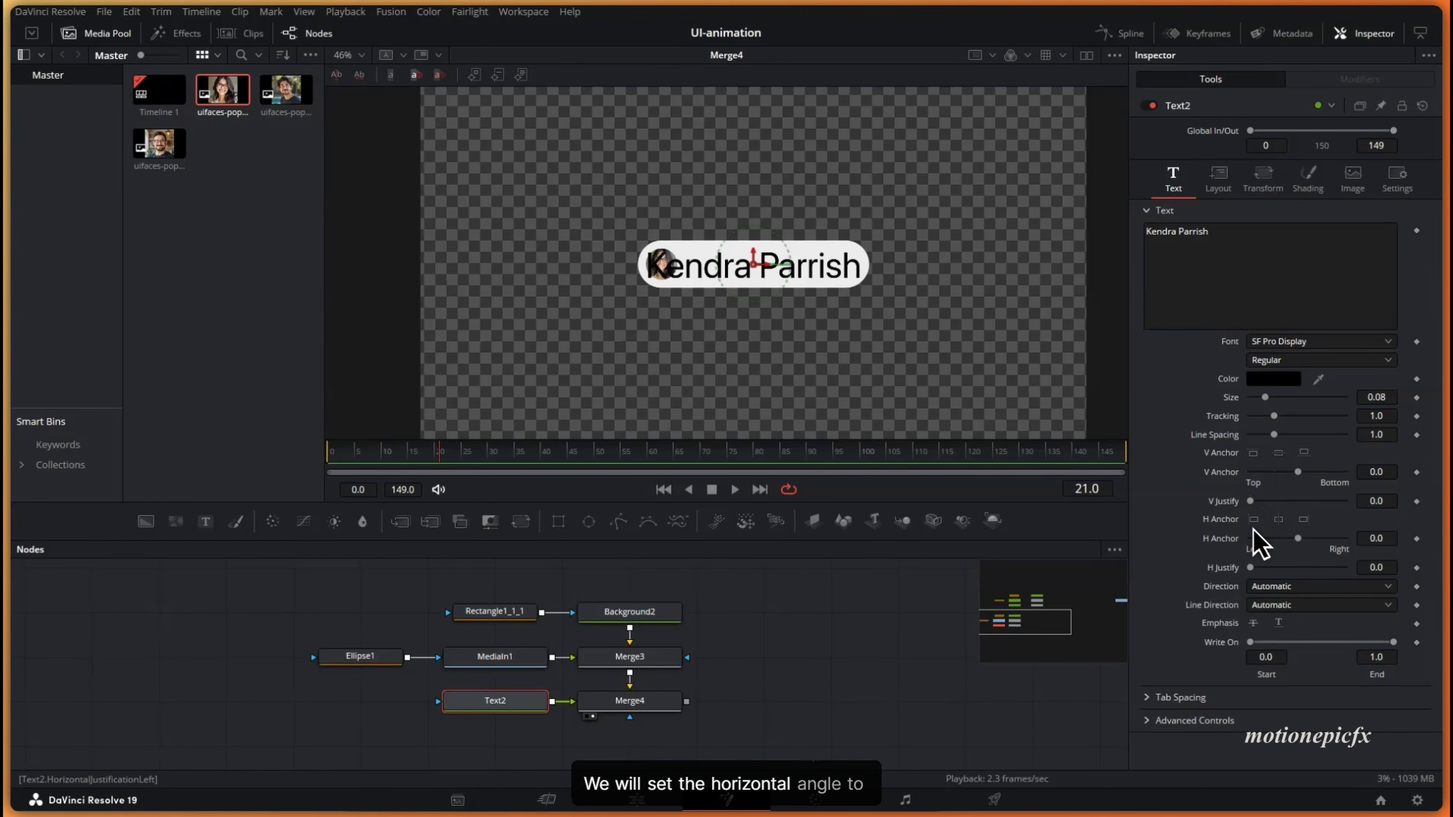
click(1254, 520)
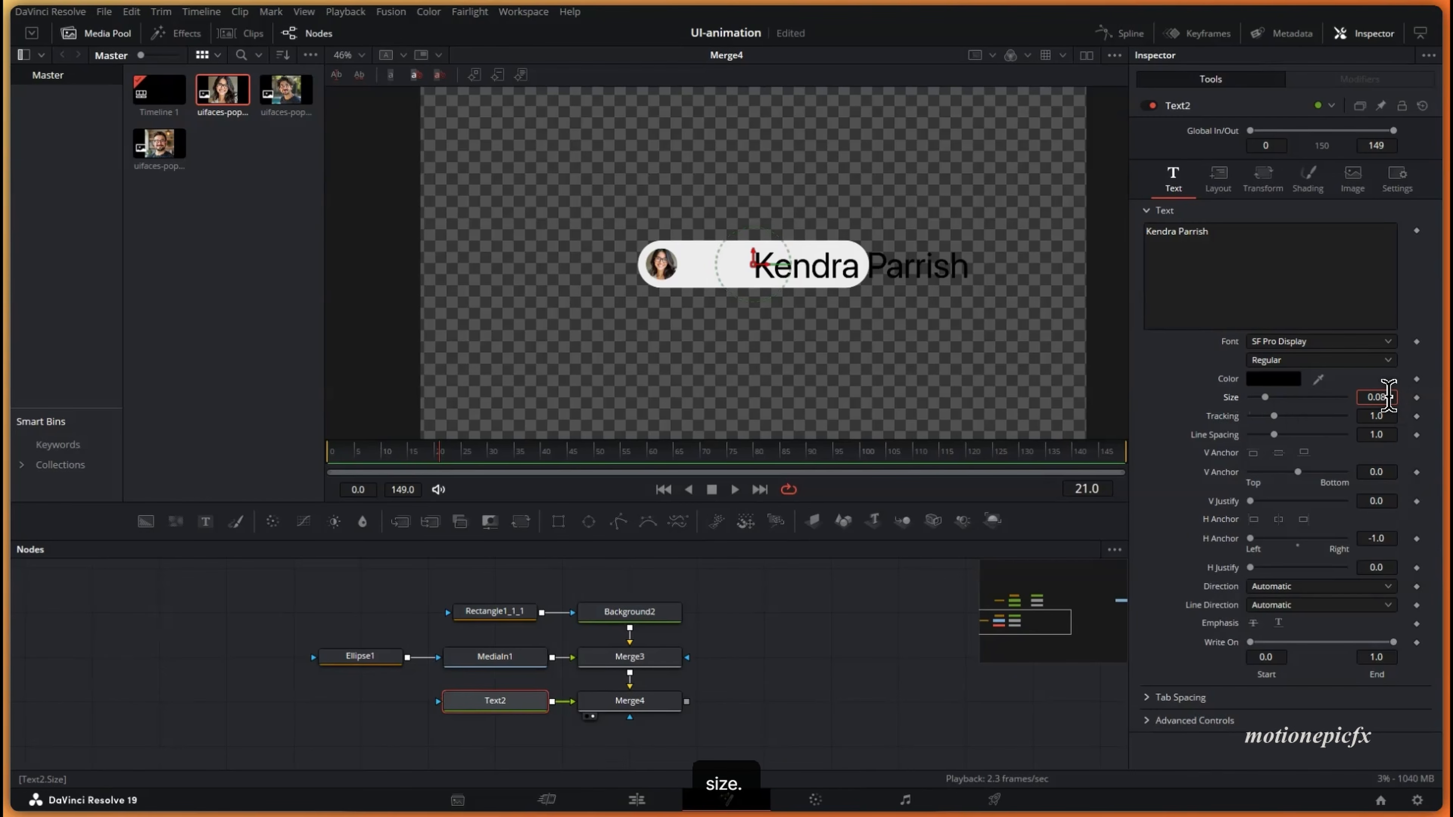
scroll(1390, 396, down, 5)
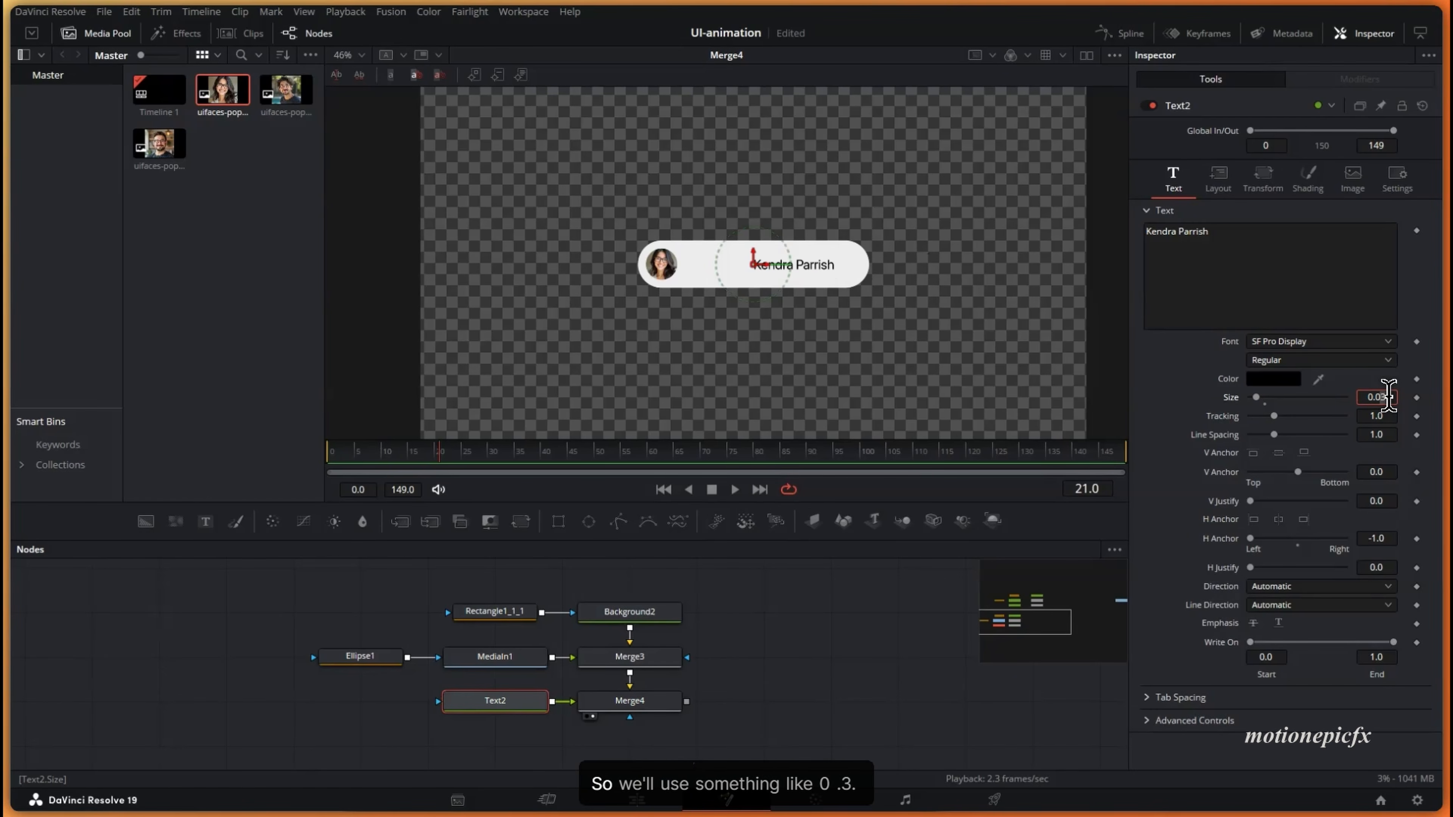
scroll(1389, 396, up, 1)
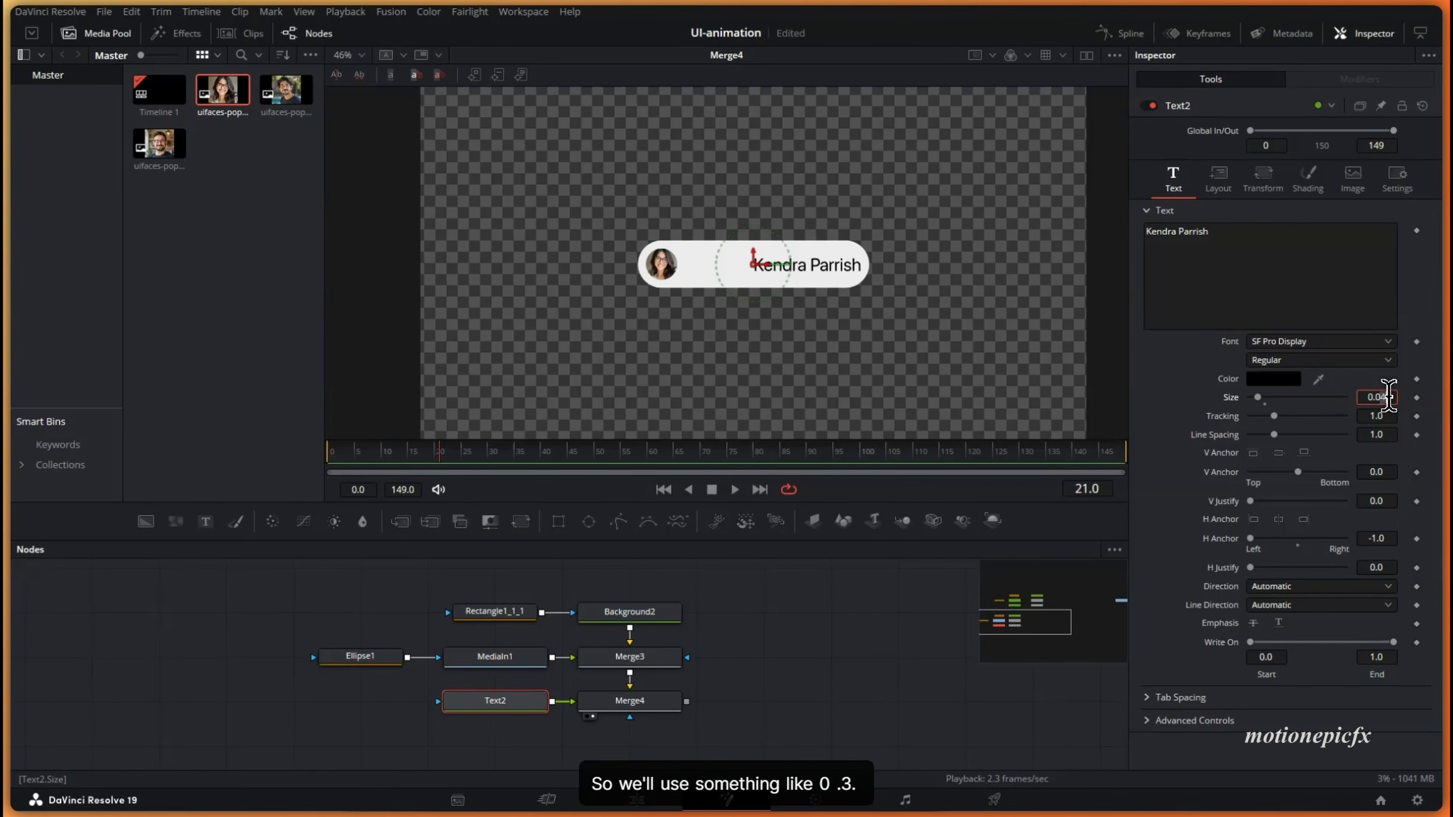
scroll(1389, 397, down, 1)
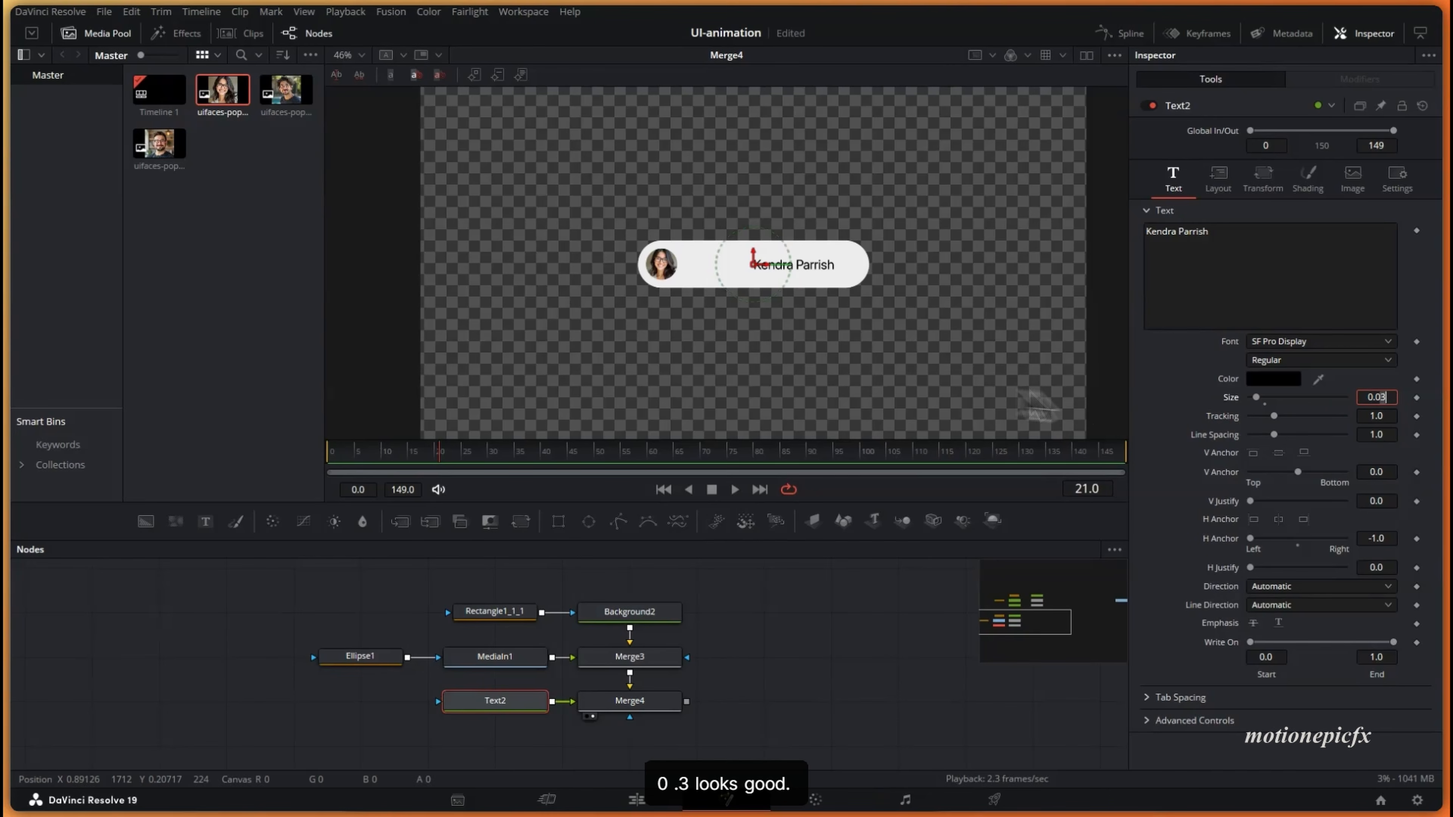
drag(766, 276, 708, 272)
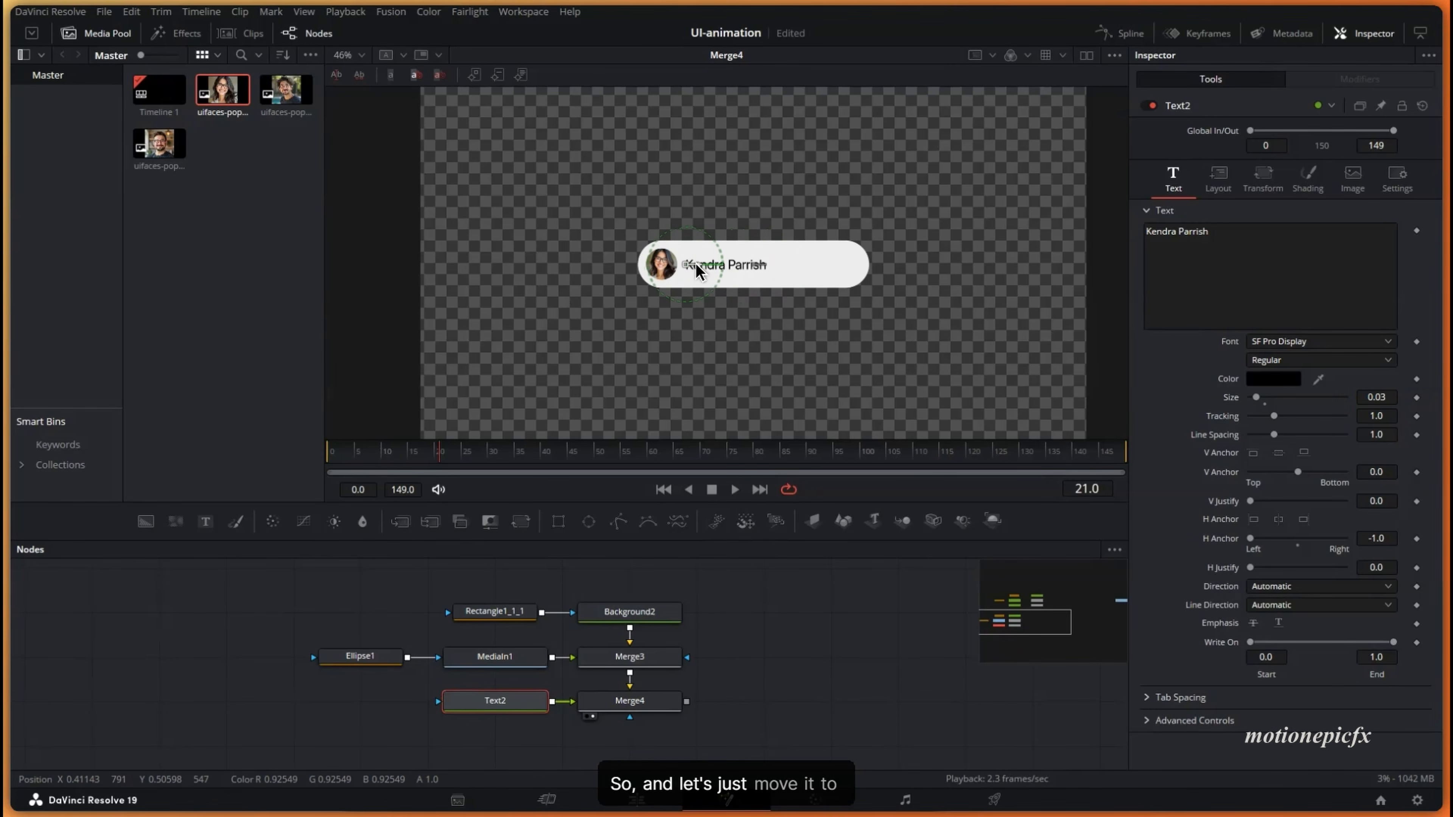
click(1236, 240)
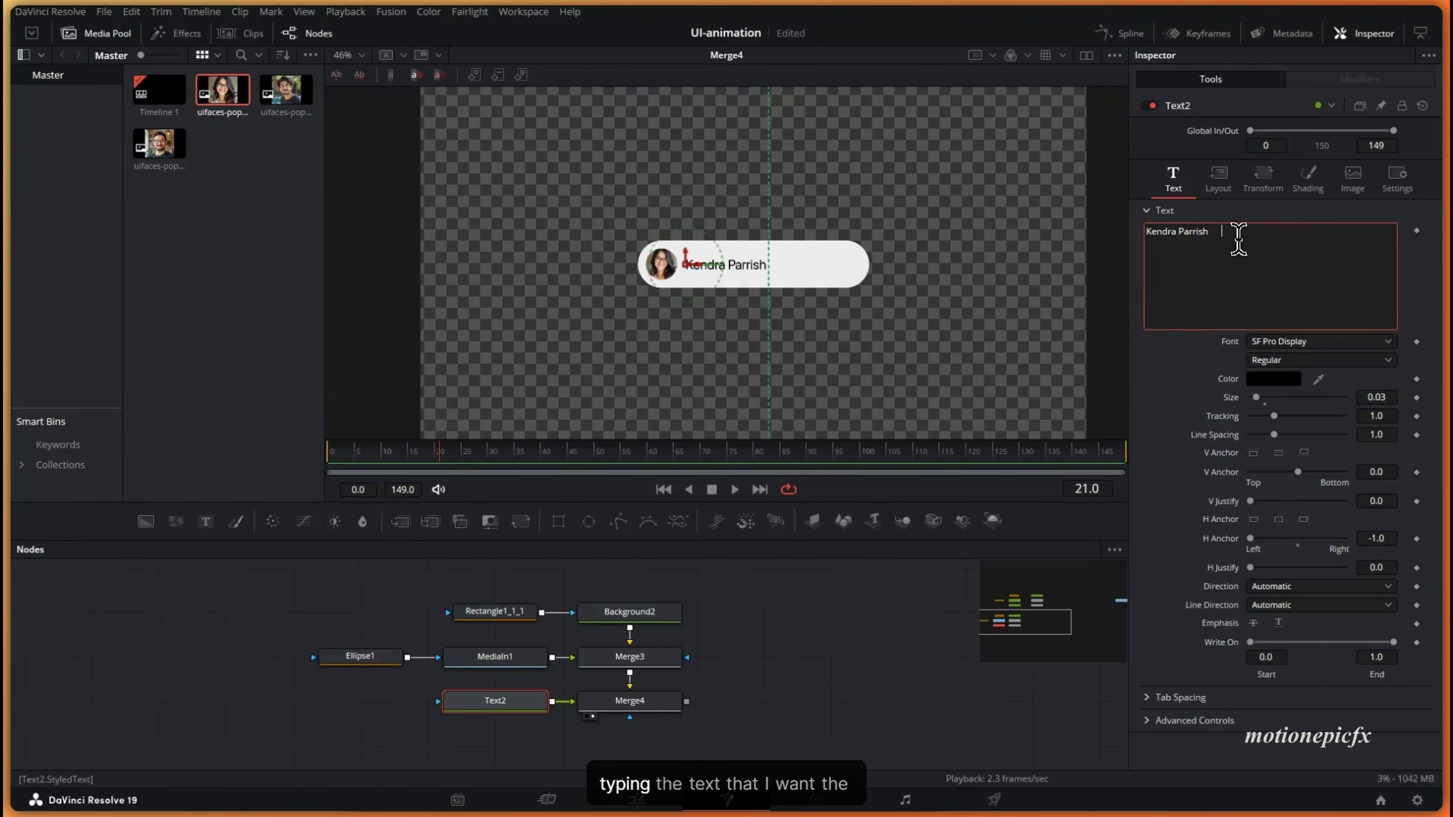
- Add a tab and 'Editor' after the name, setting tab position 0.219 to push it right
key(shift)
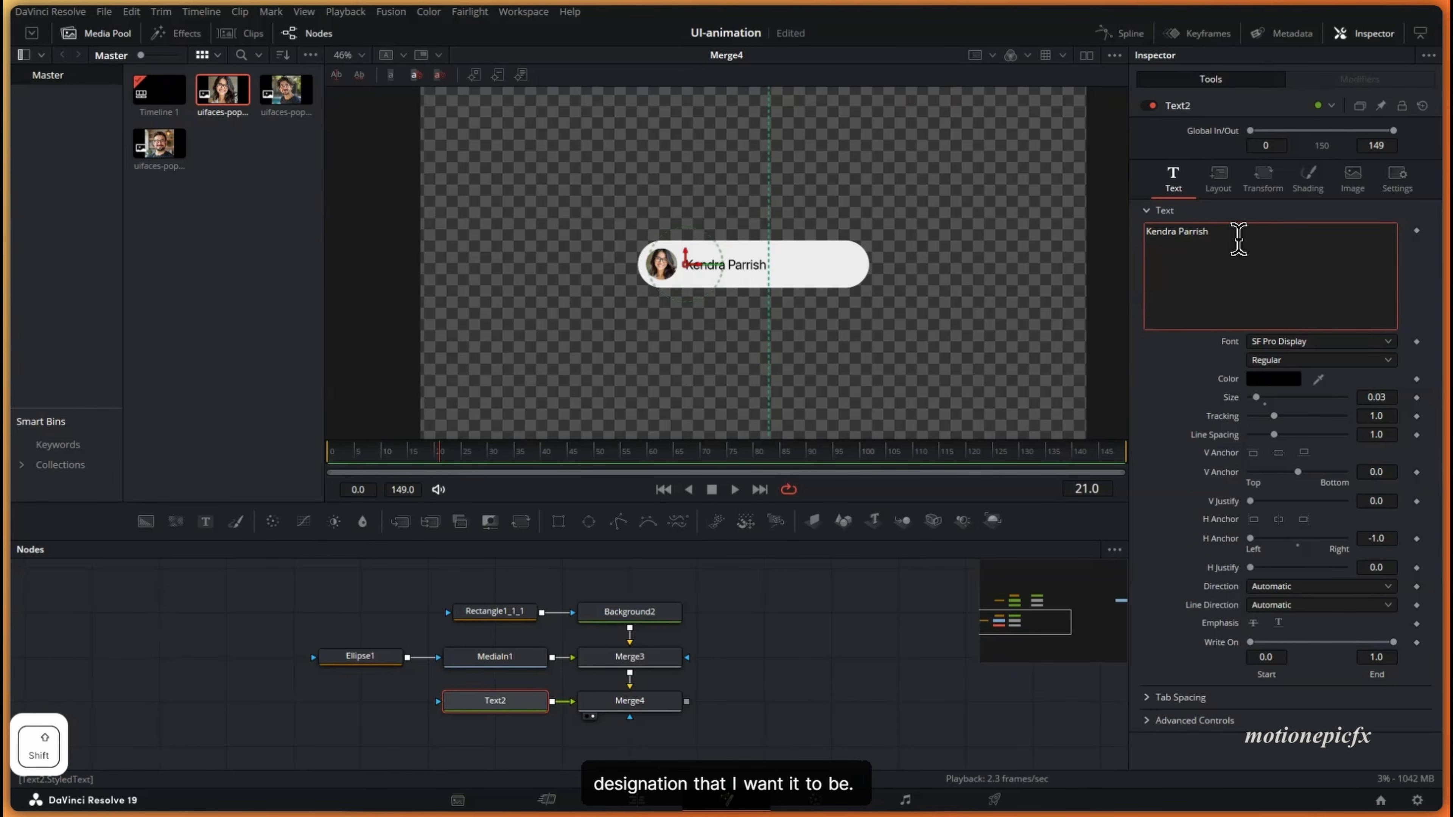
key(Tab)
text(Editor)
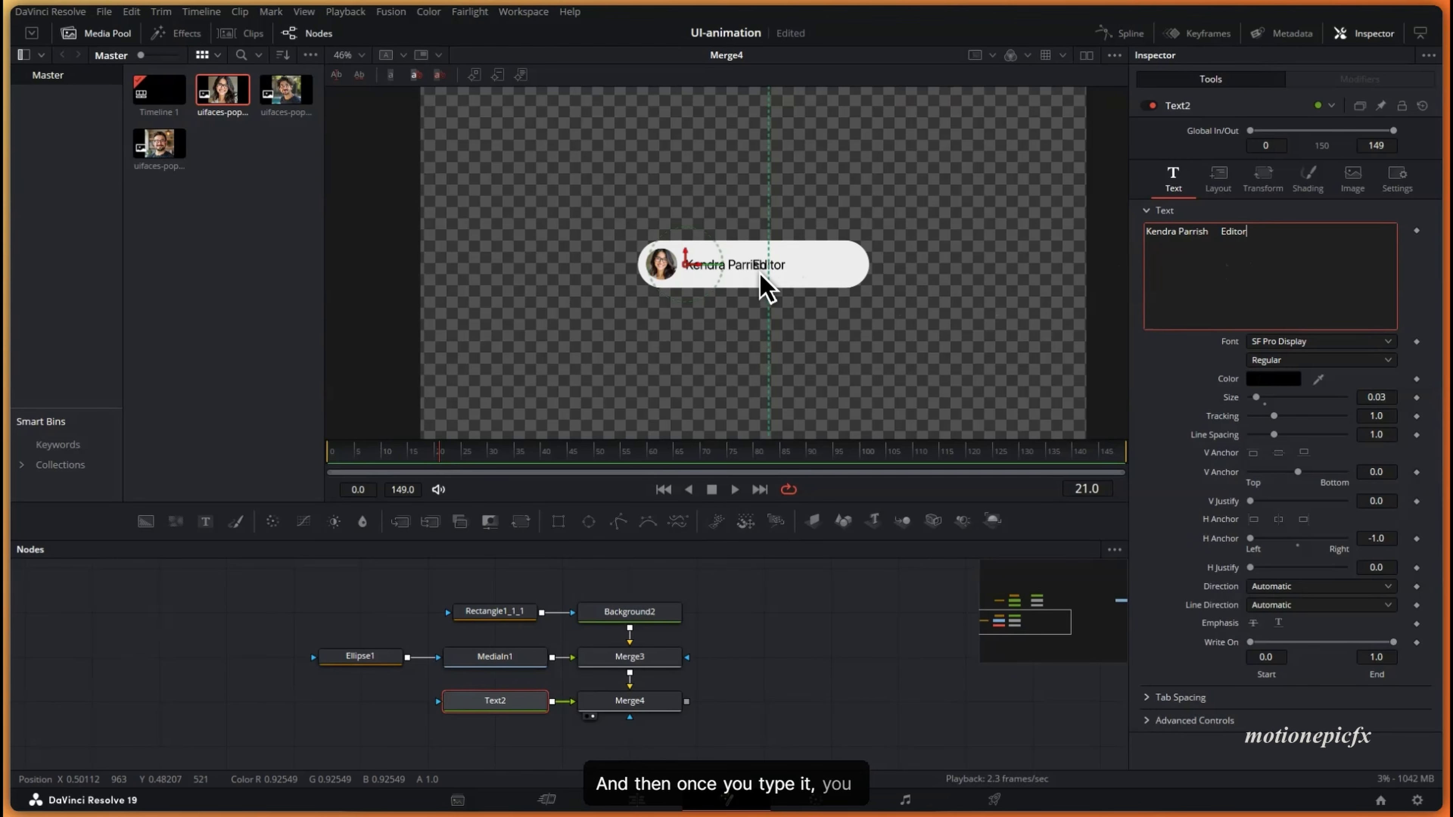
scroll(769, 271, up, 5)
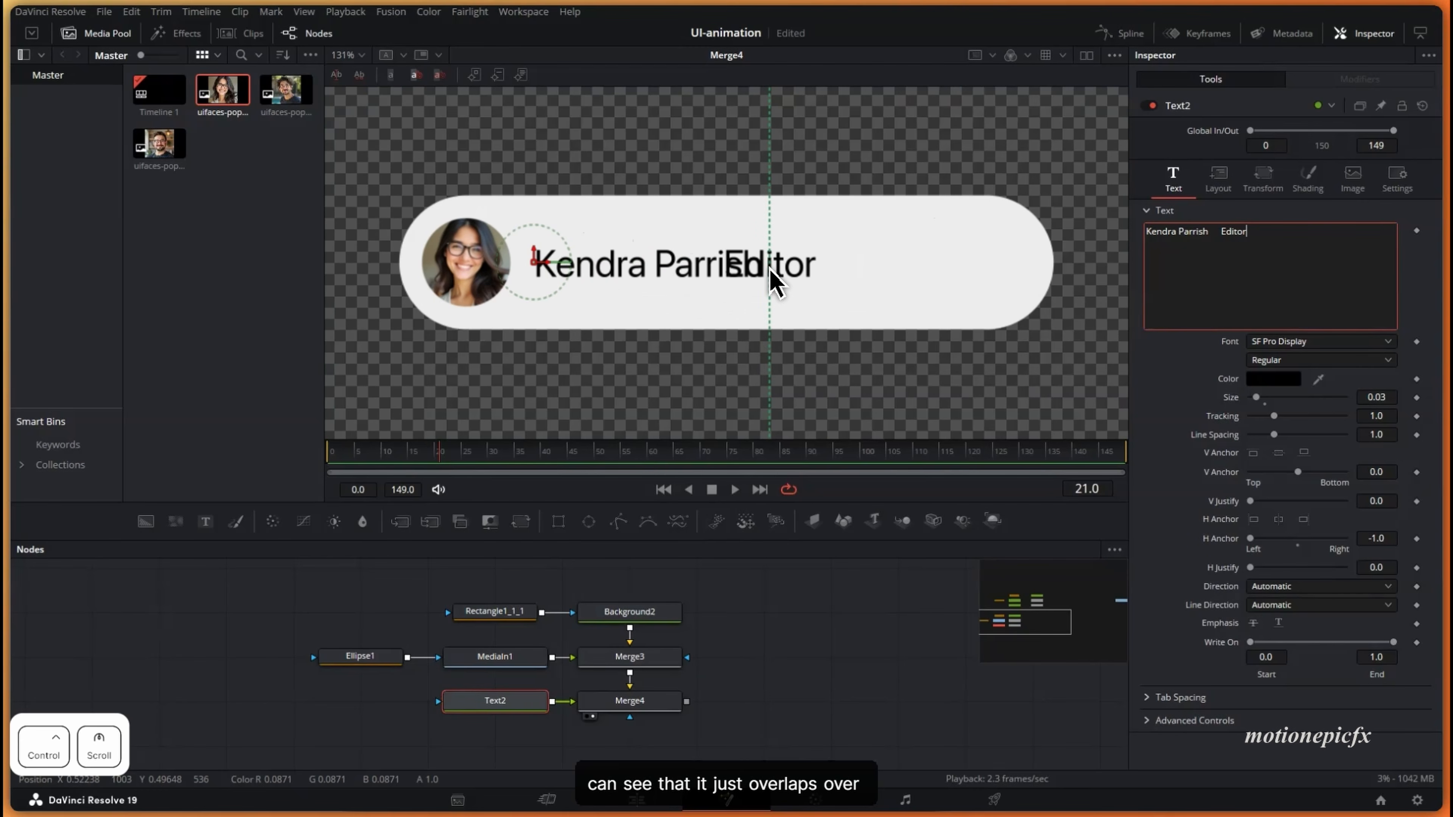
click(1213, 721)
scroll(1213, 695, down, 3)
click(1147, 539)
click(1147, 517)
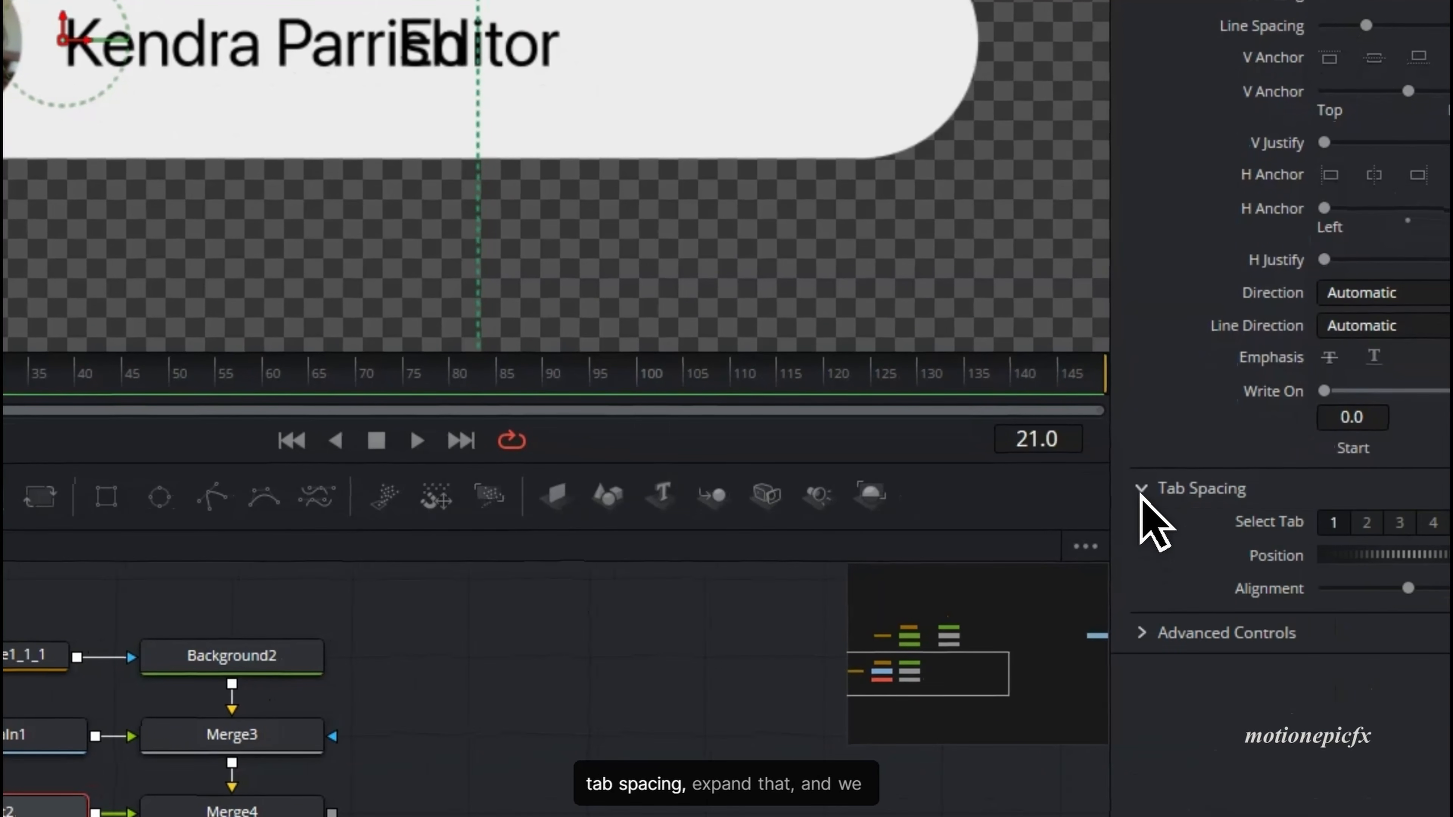
drag(1403, 561, 1416, 558)
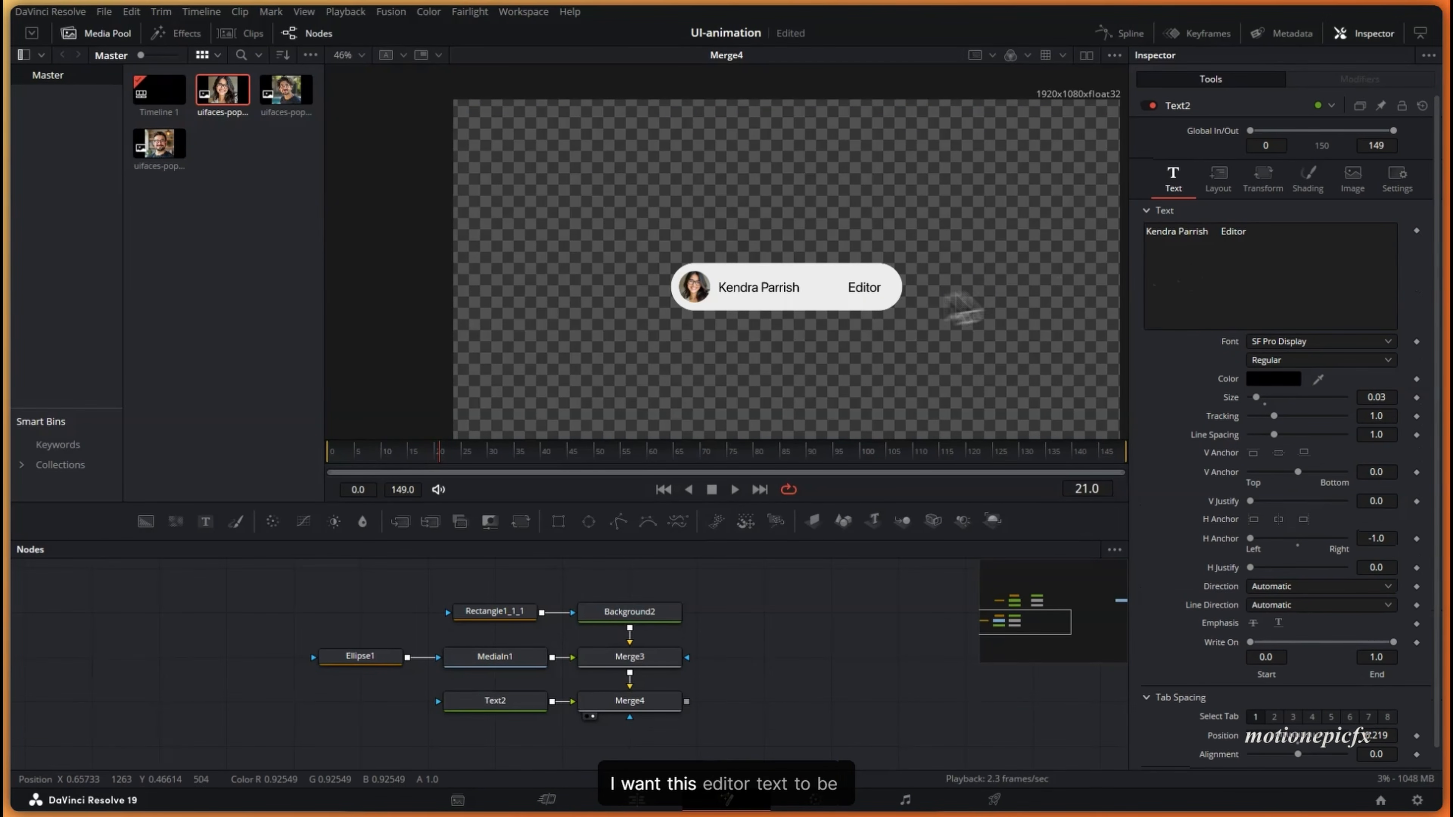
- Enable Character Level Styling on Text2 and select the characters of 'Editor' in the viewer
scroll(869, 309, up, 2)
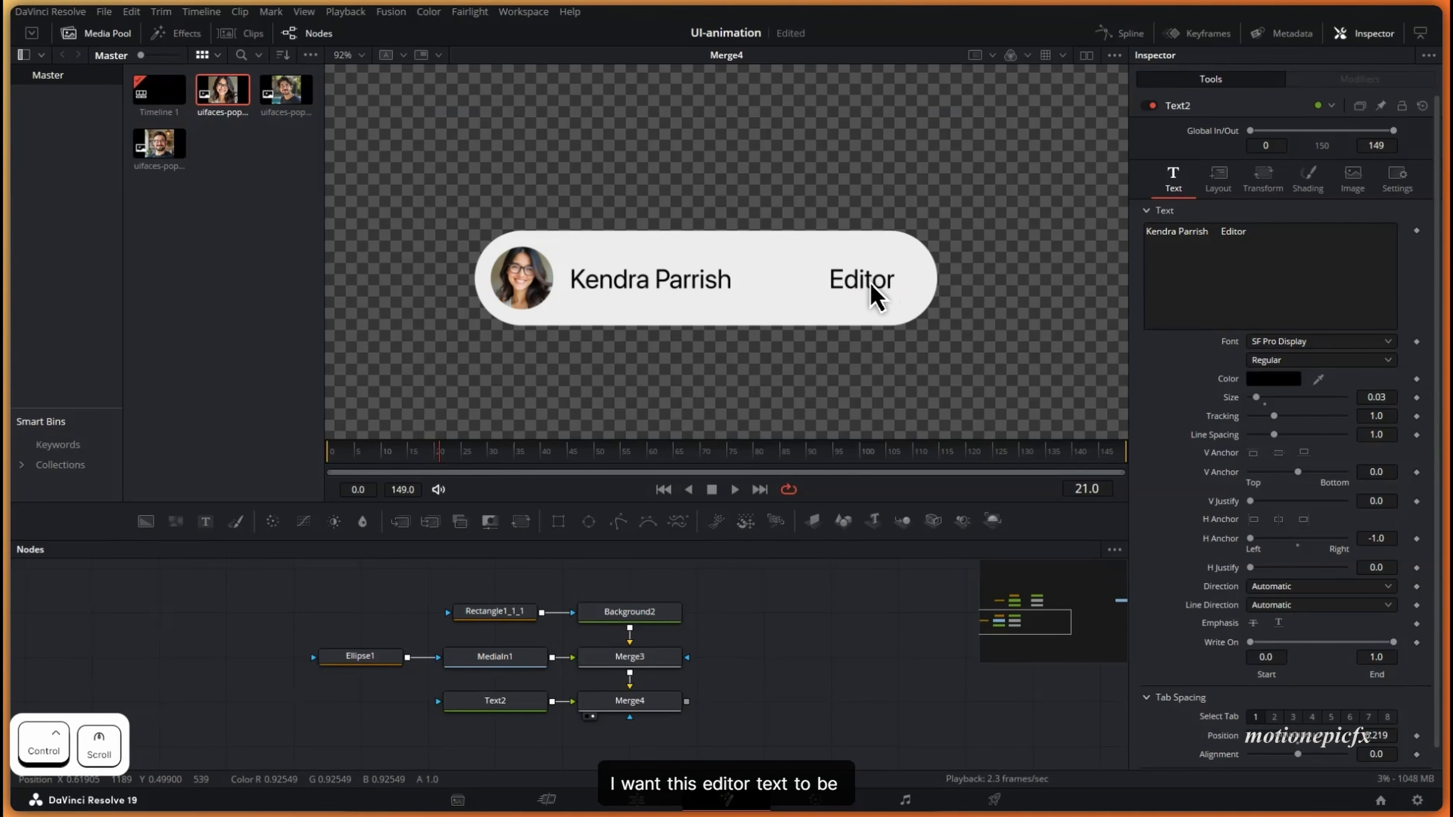
right_click(1198, 253)
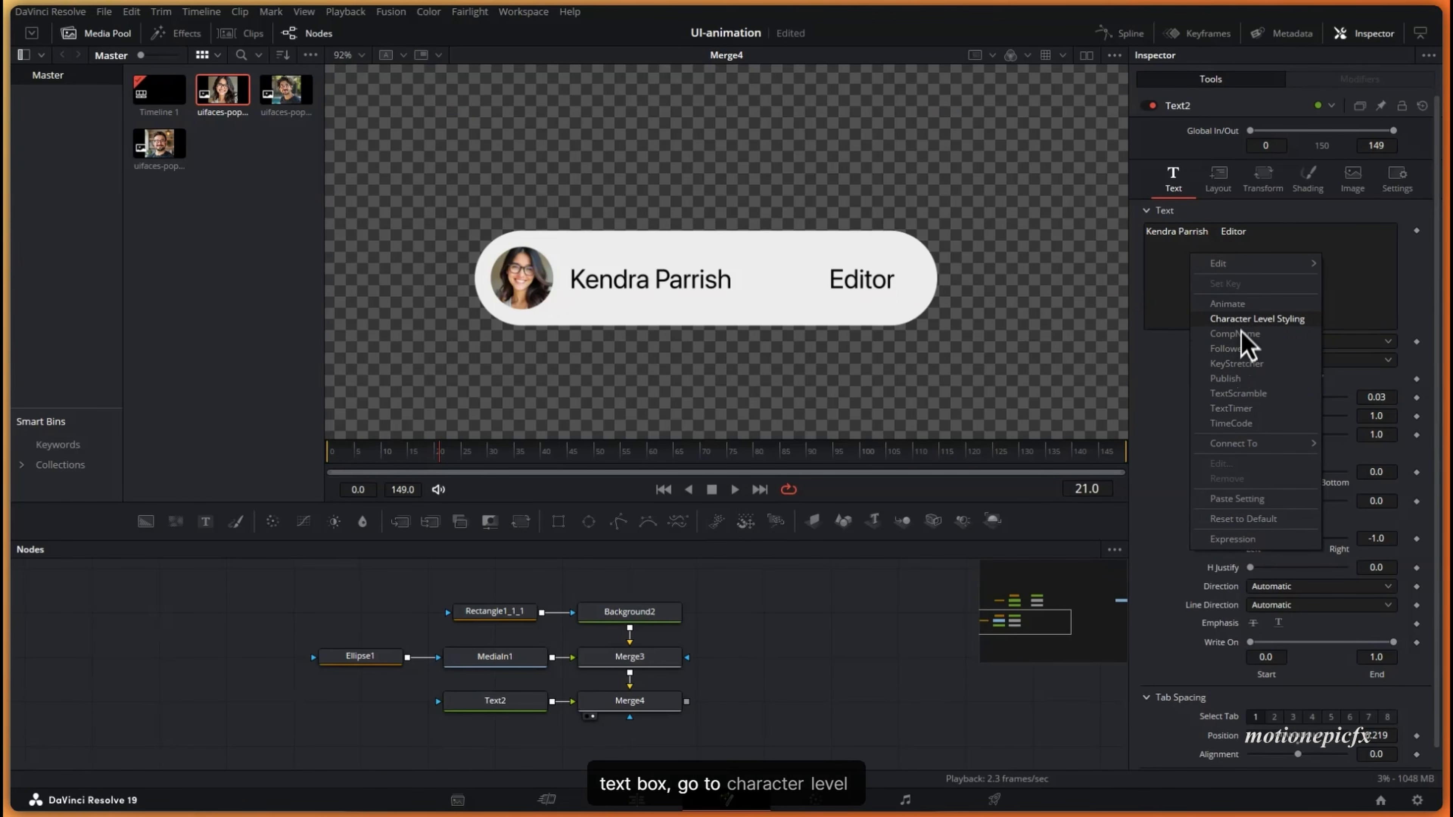
click(1245, 319)
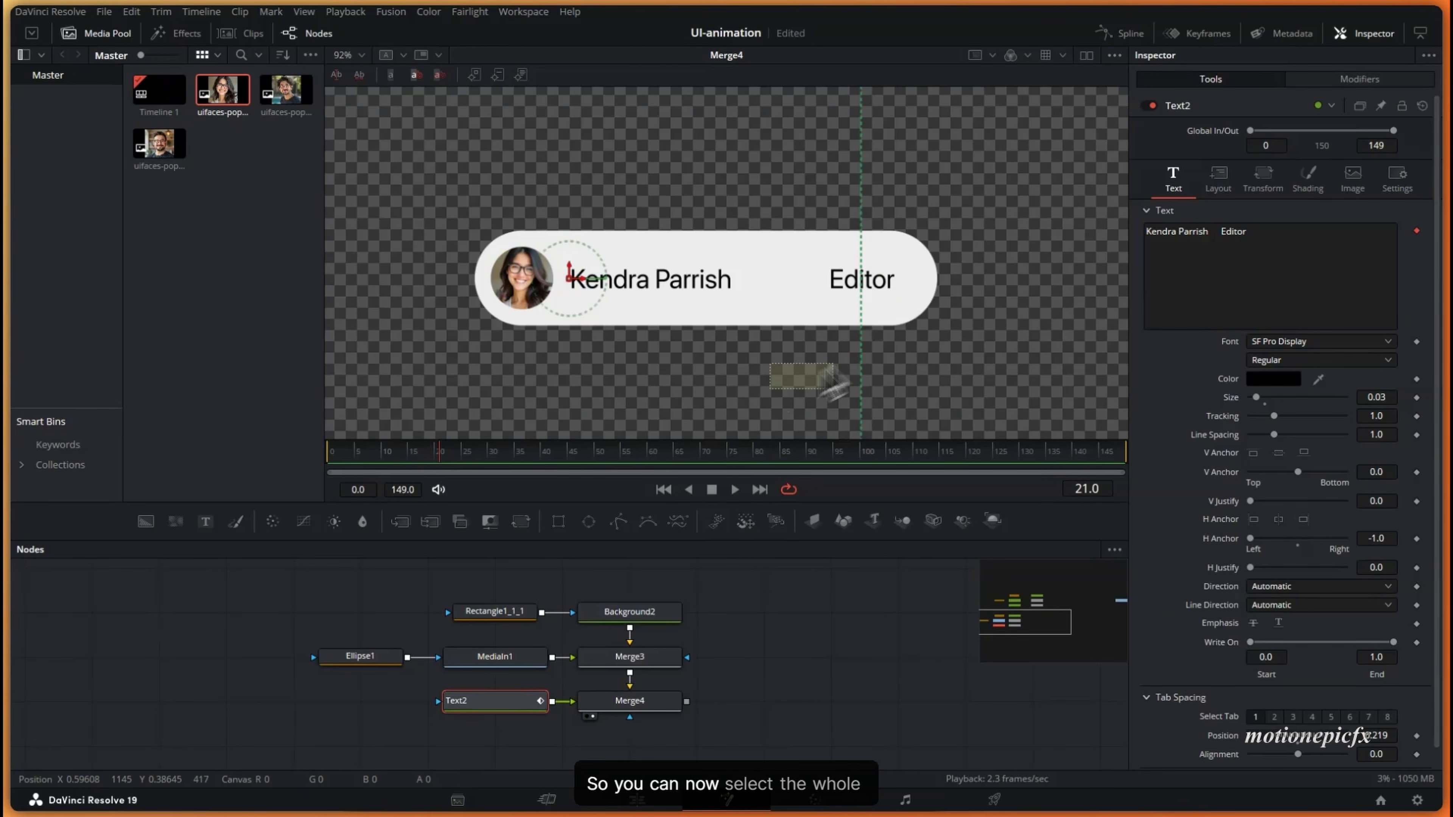
drag(833, 381, 947, 252)
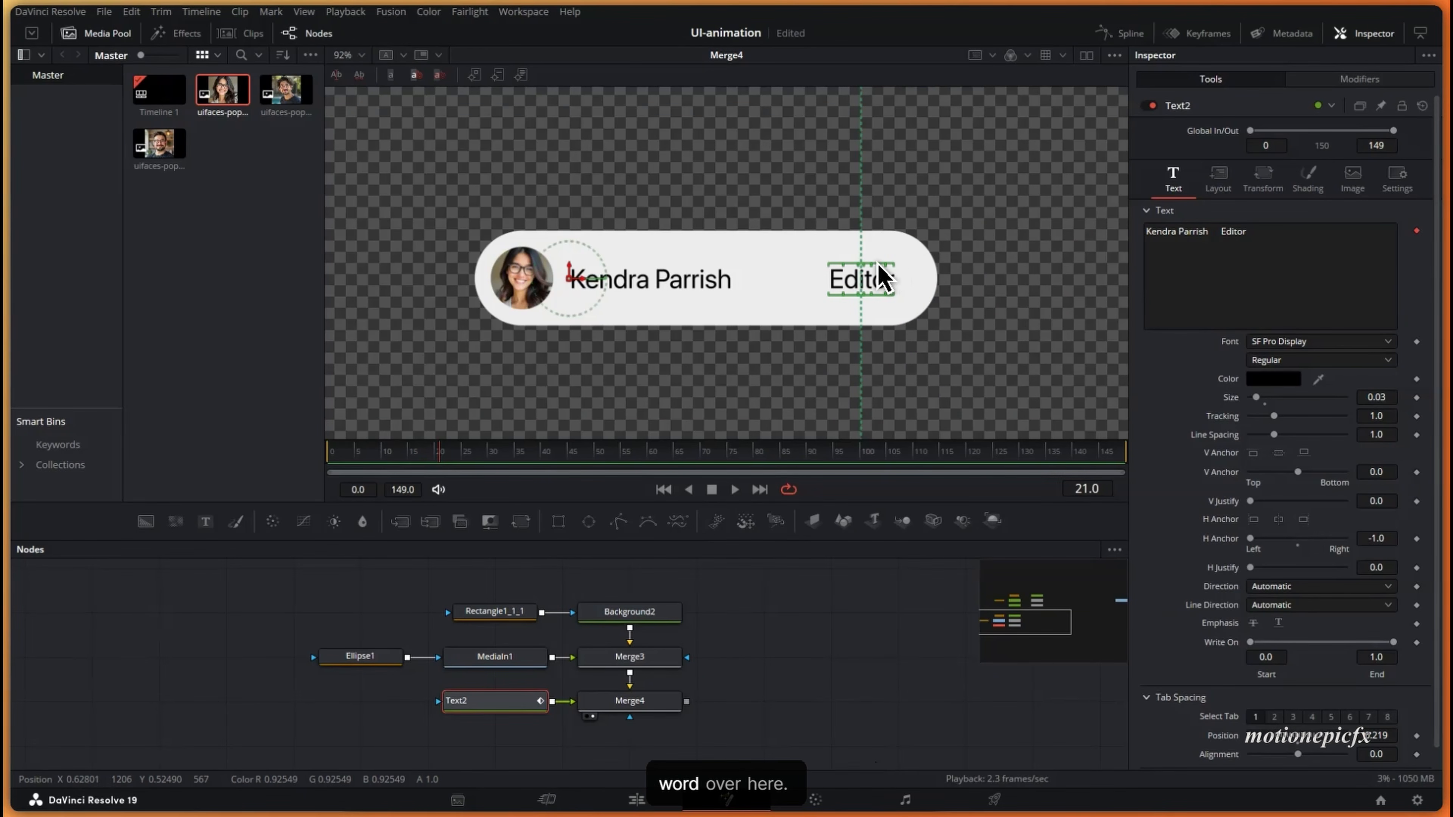
- Set the selected 'Editor' characters to Thin weight in the character styling modifier
click(1275, 361)
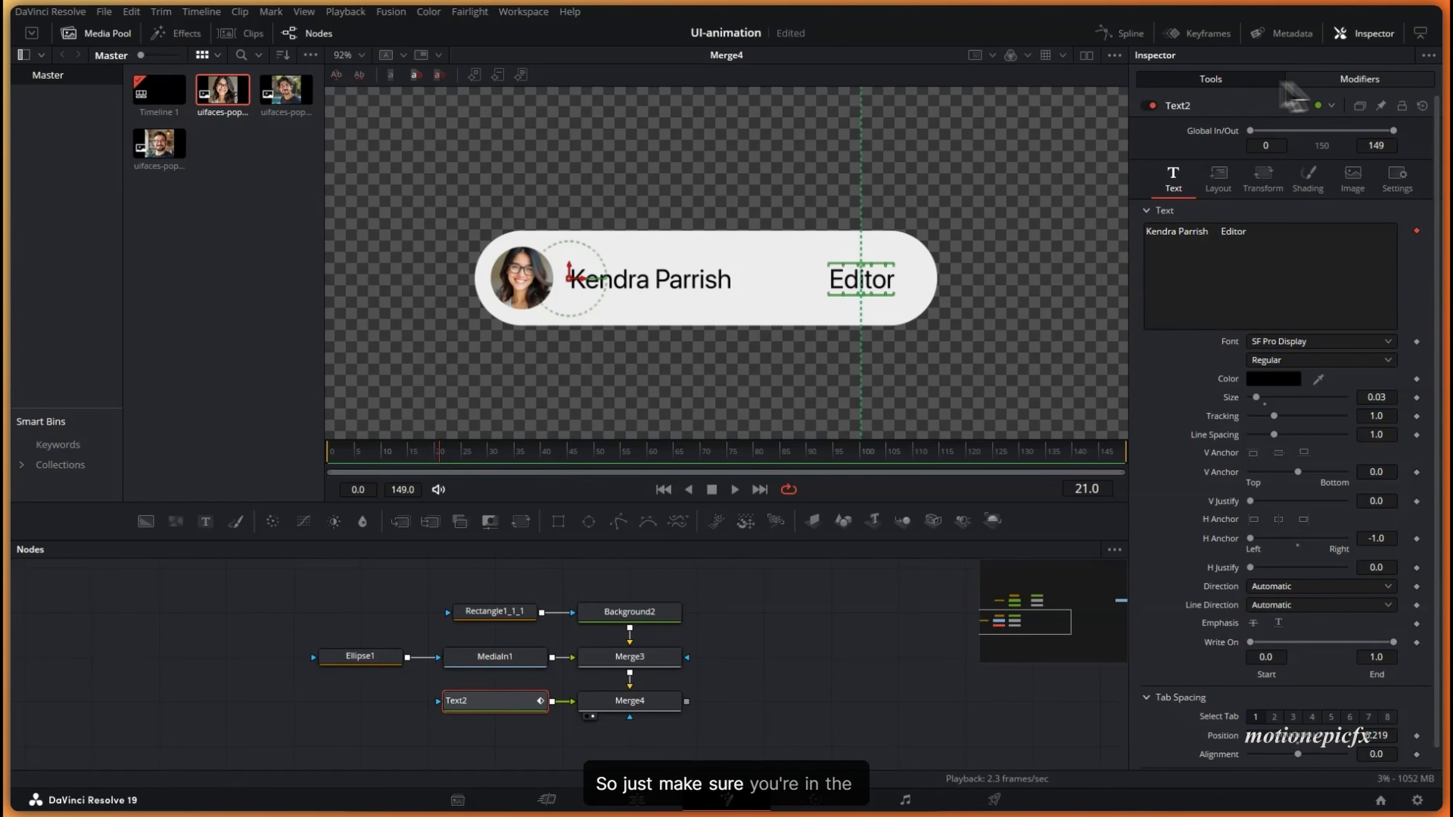
click(1345, 80)
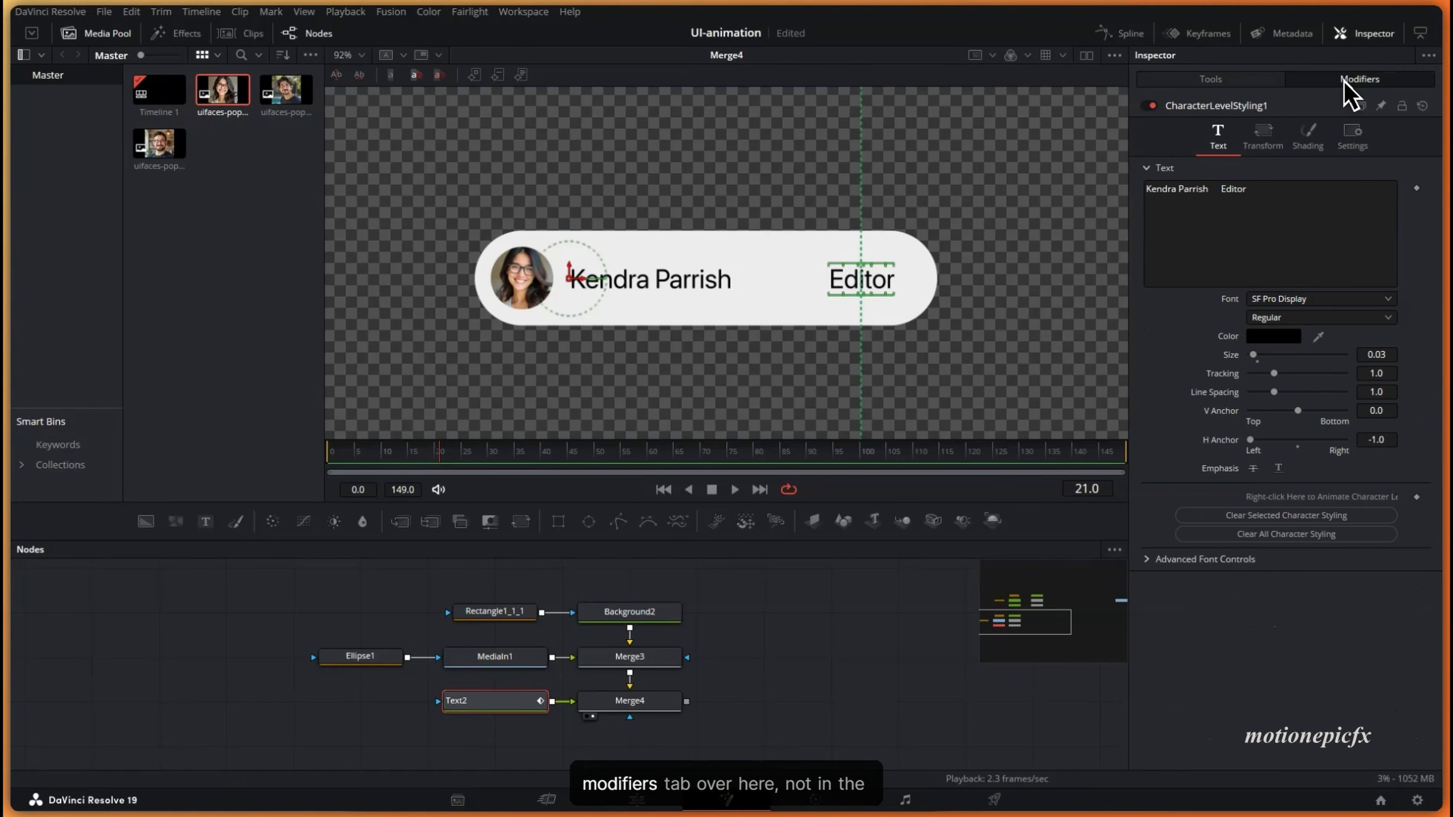
click(1224, 82)
click(1356, 81)
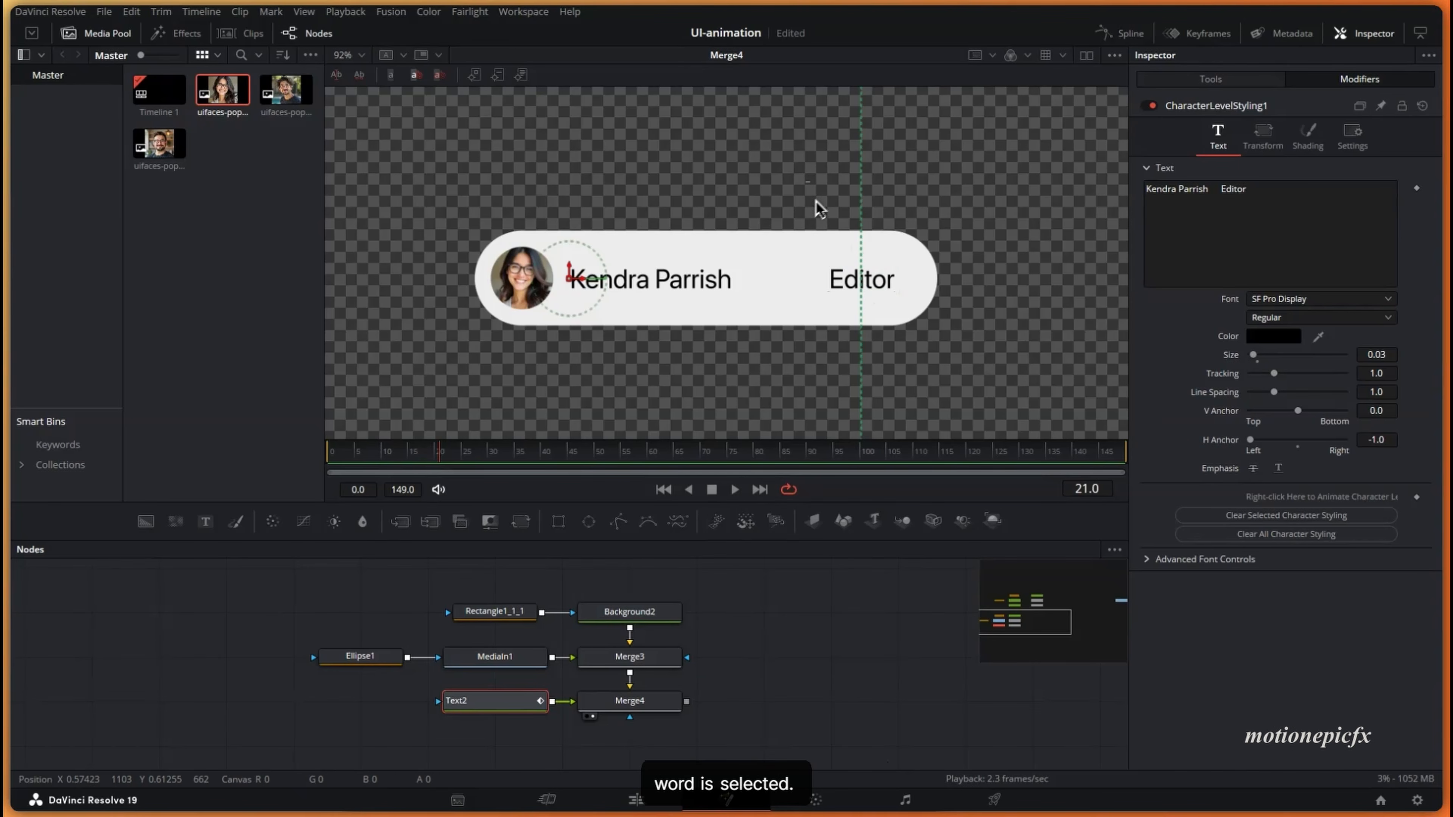
click(1276, 318)
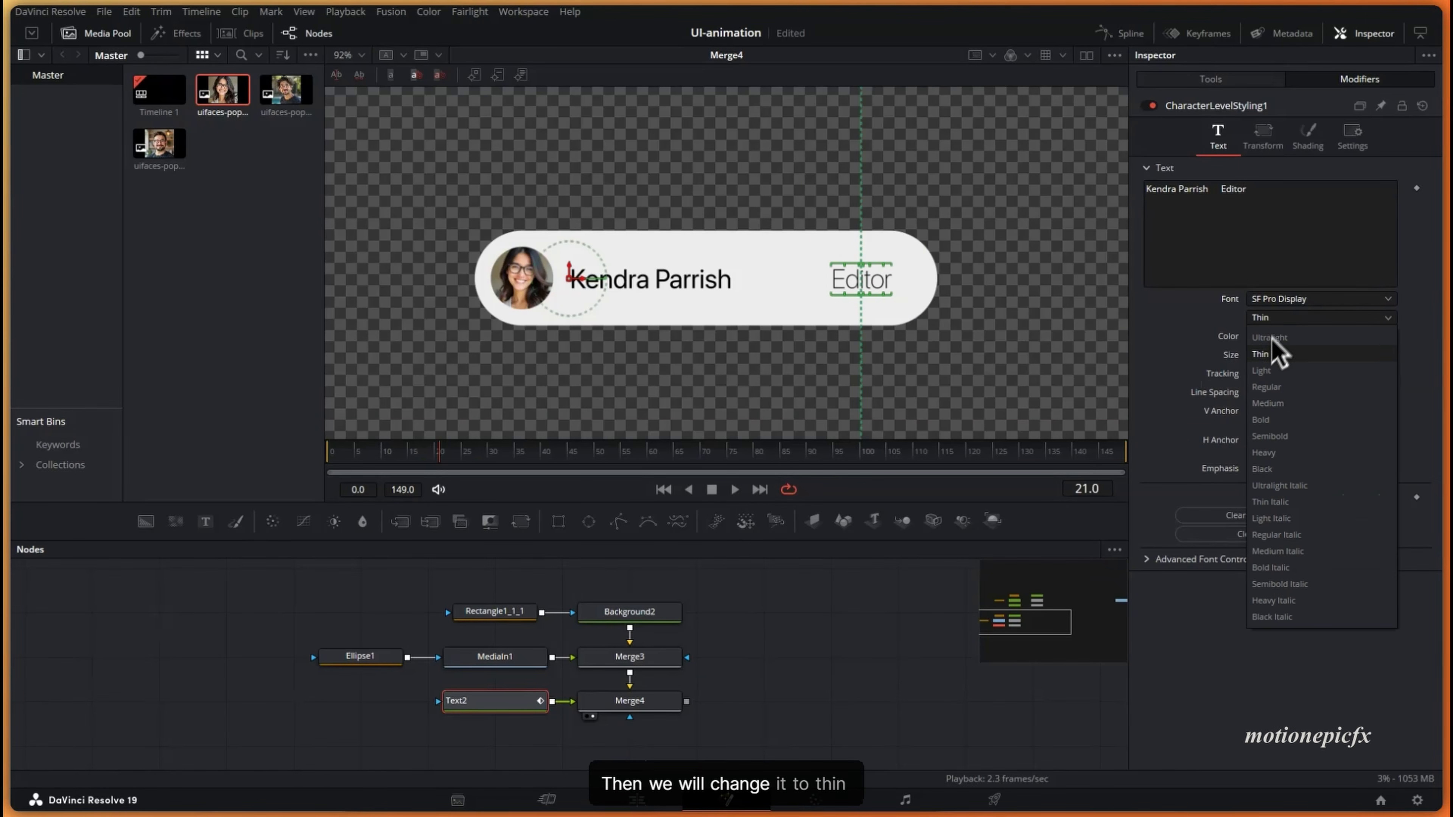
click(1262, 354)
scroll(820, 296, down, 3)
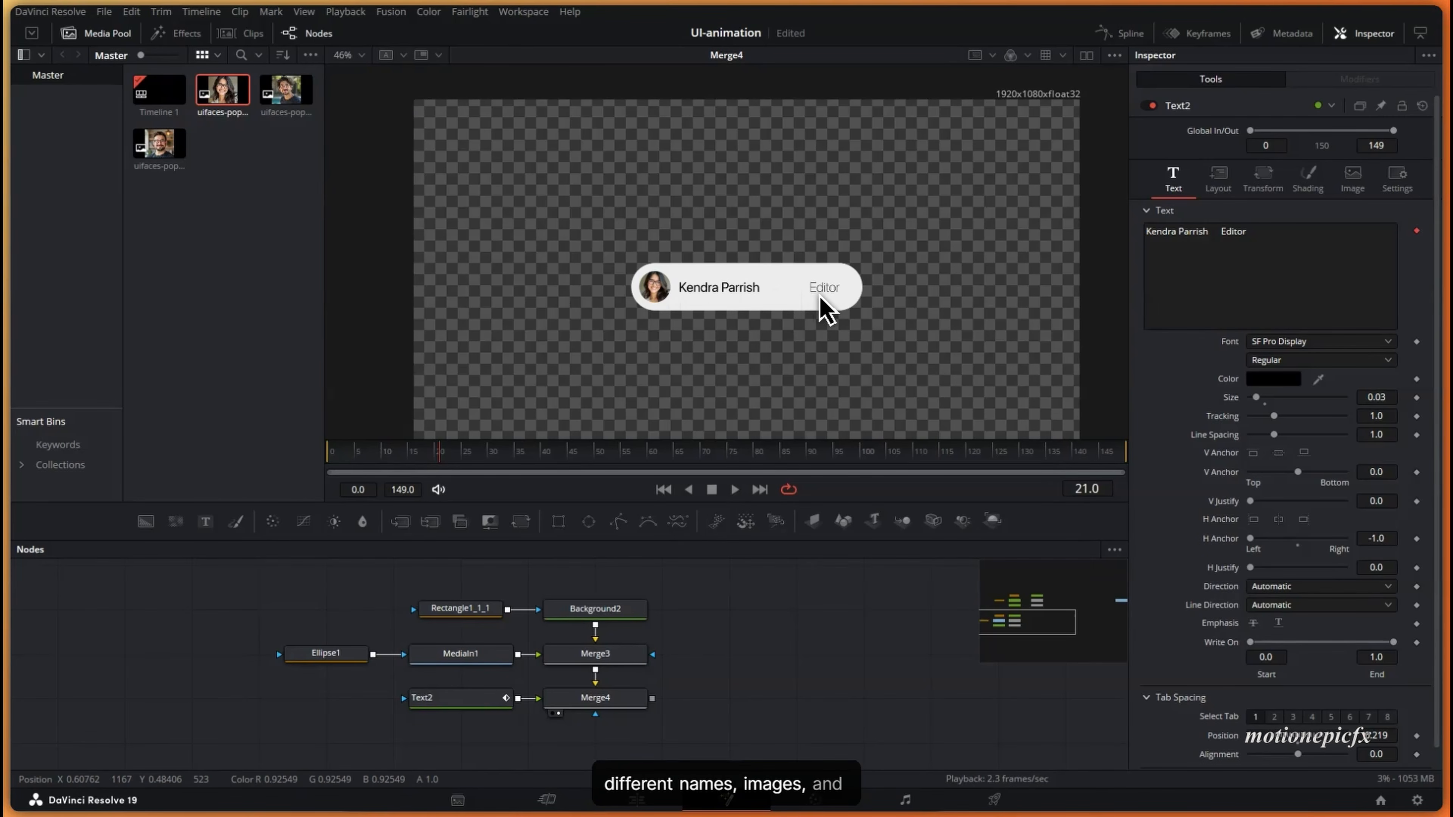
- Group all the pill's nodes and rename the group to member1
scroll(732, 700, down, 4)
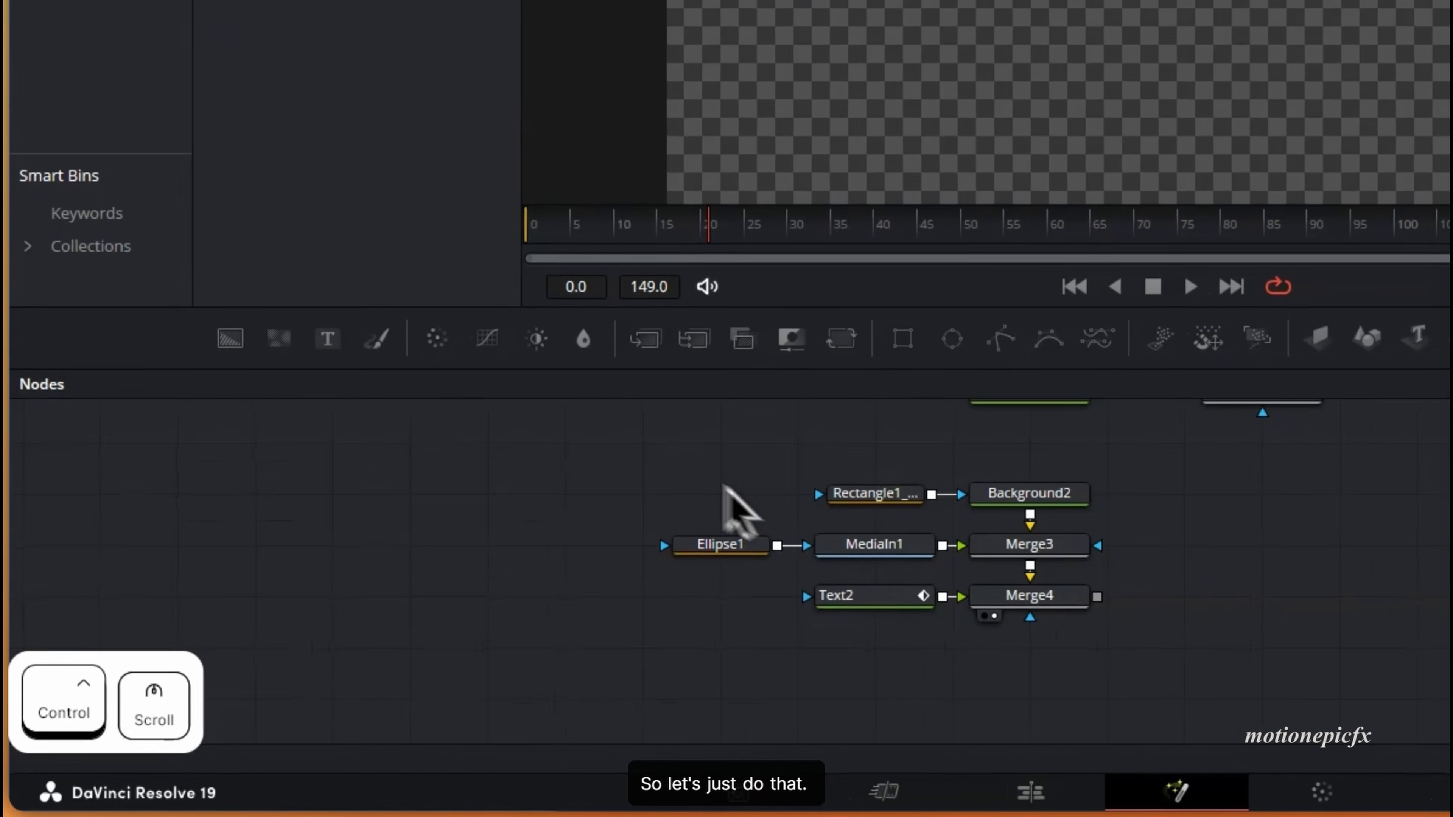
drag(390, 620, 652, 718)
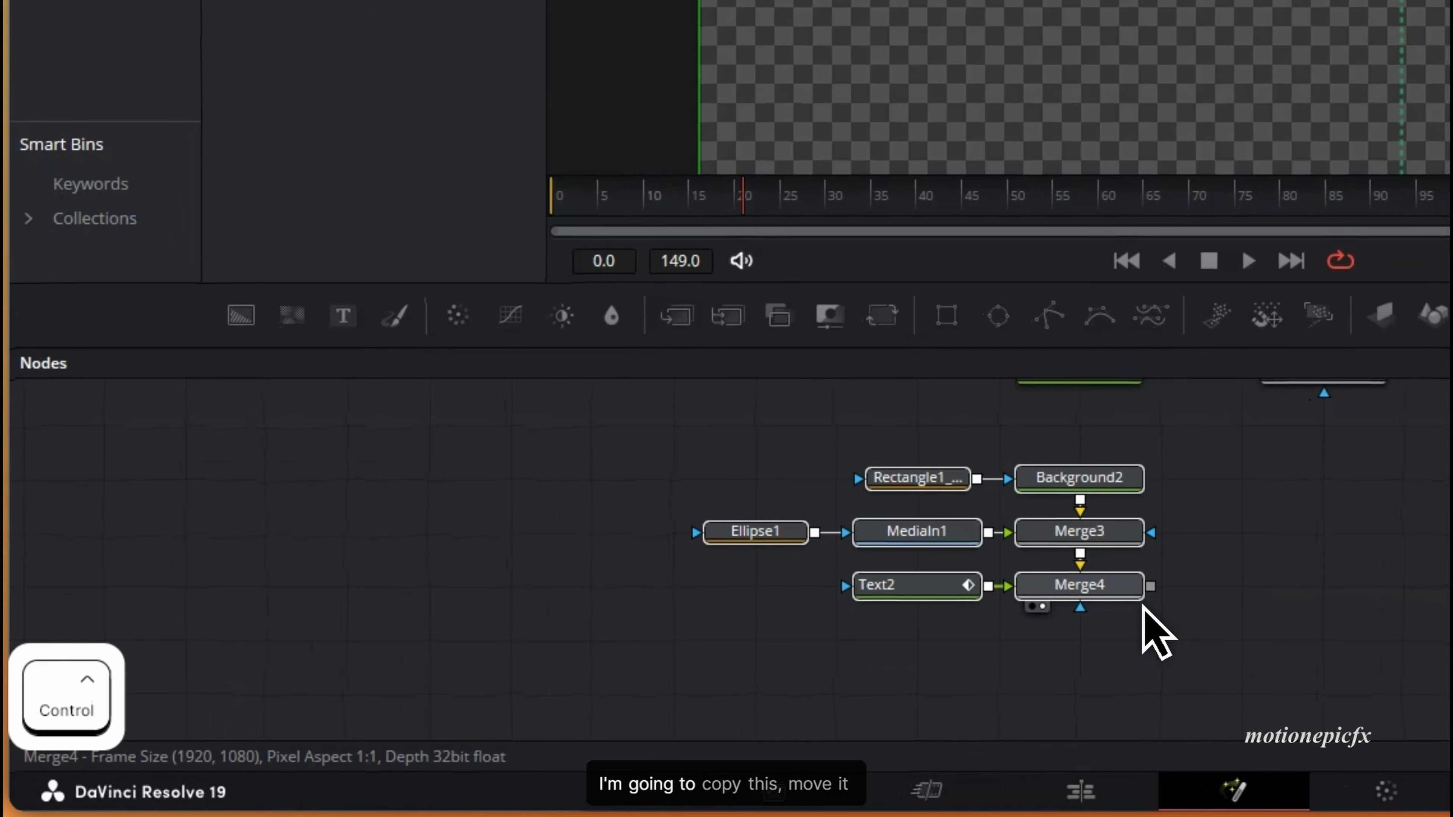
key(ctrl+c)
drag(1127, 595, 822, 580)
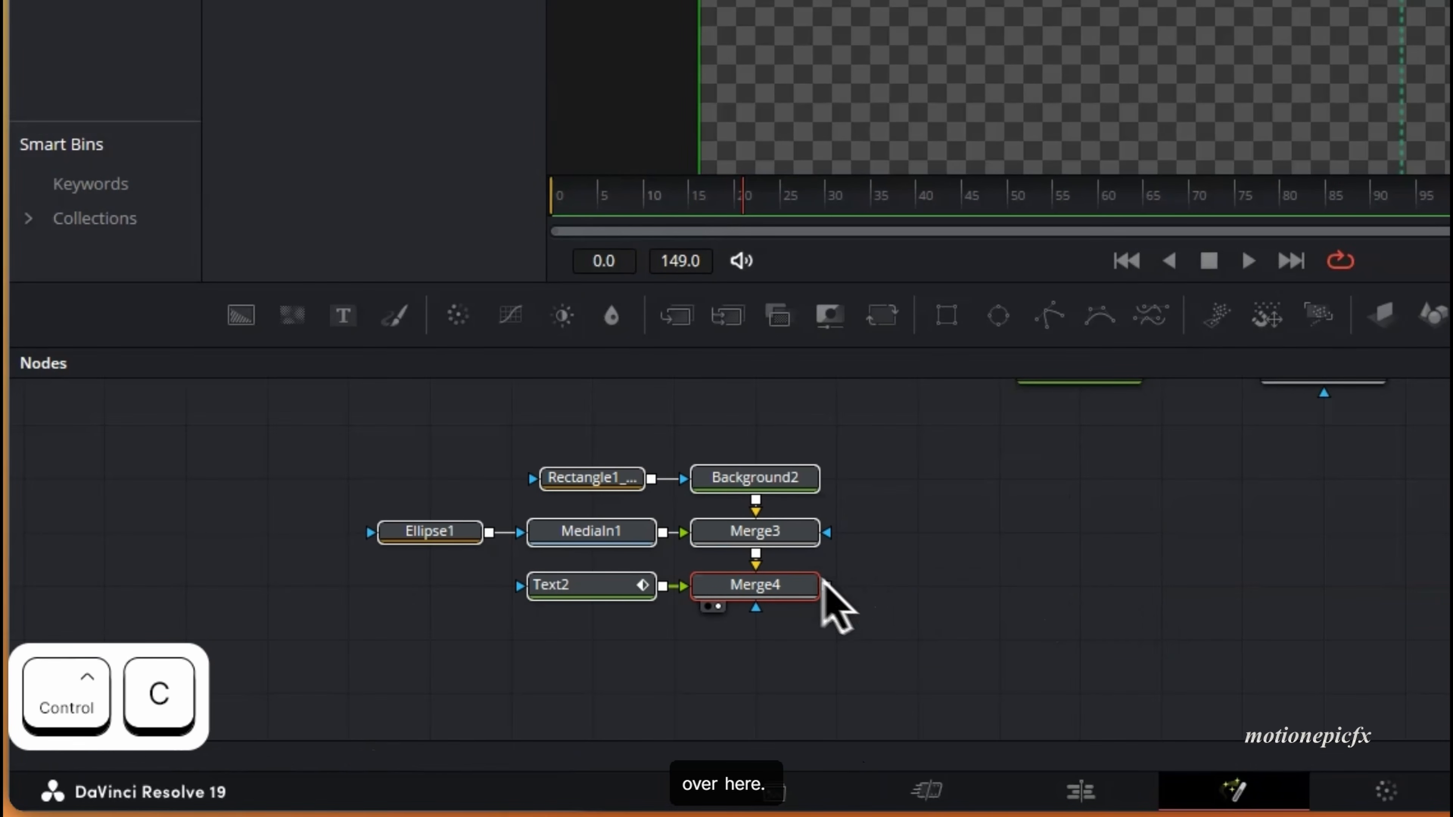
key(ctrl+g)
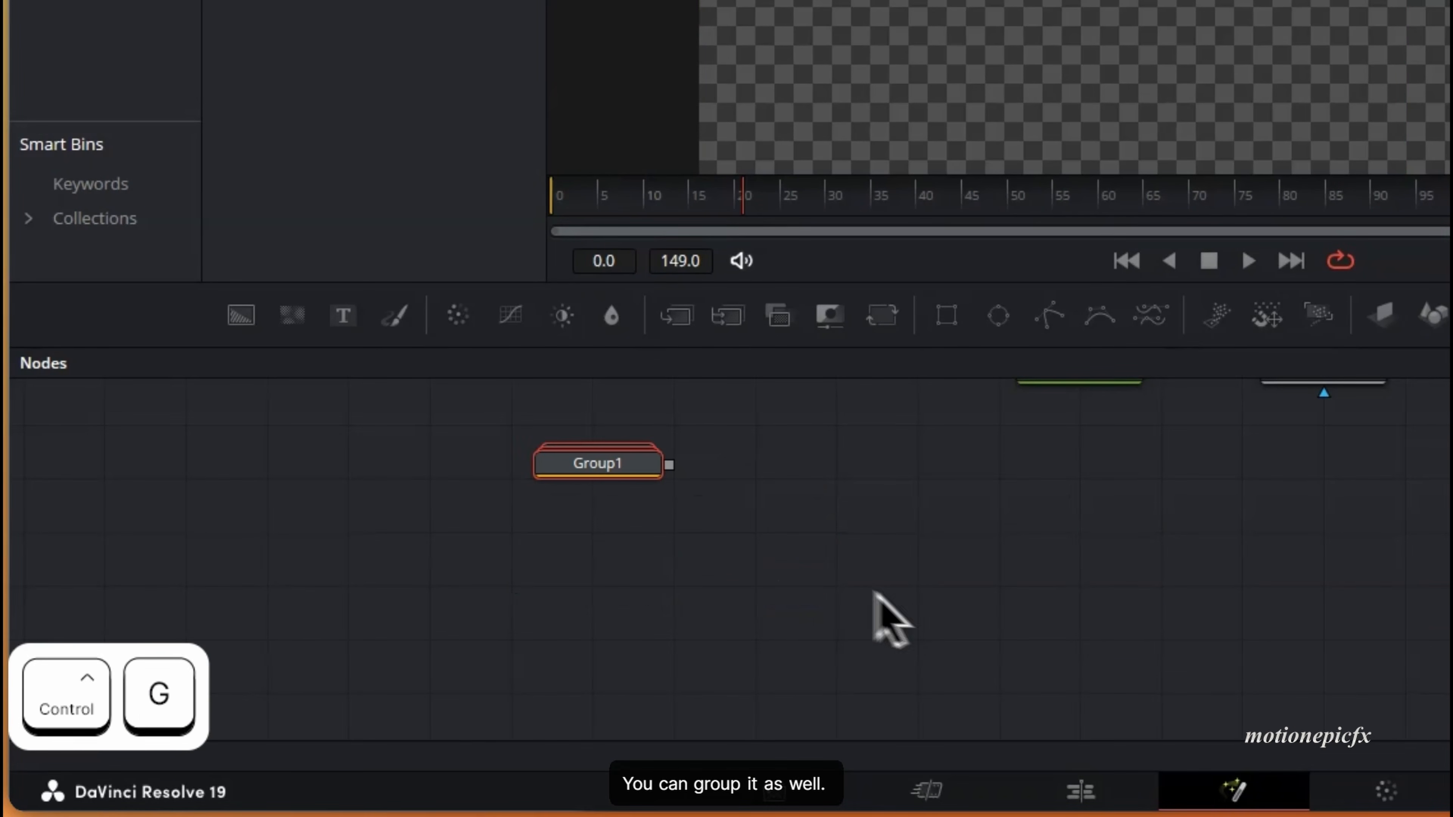
drag(624, 467, 620, 550)
right_click(614, 535)
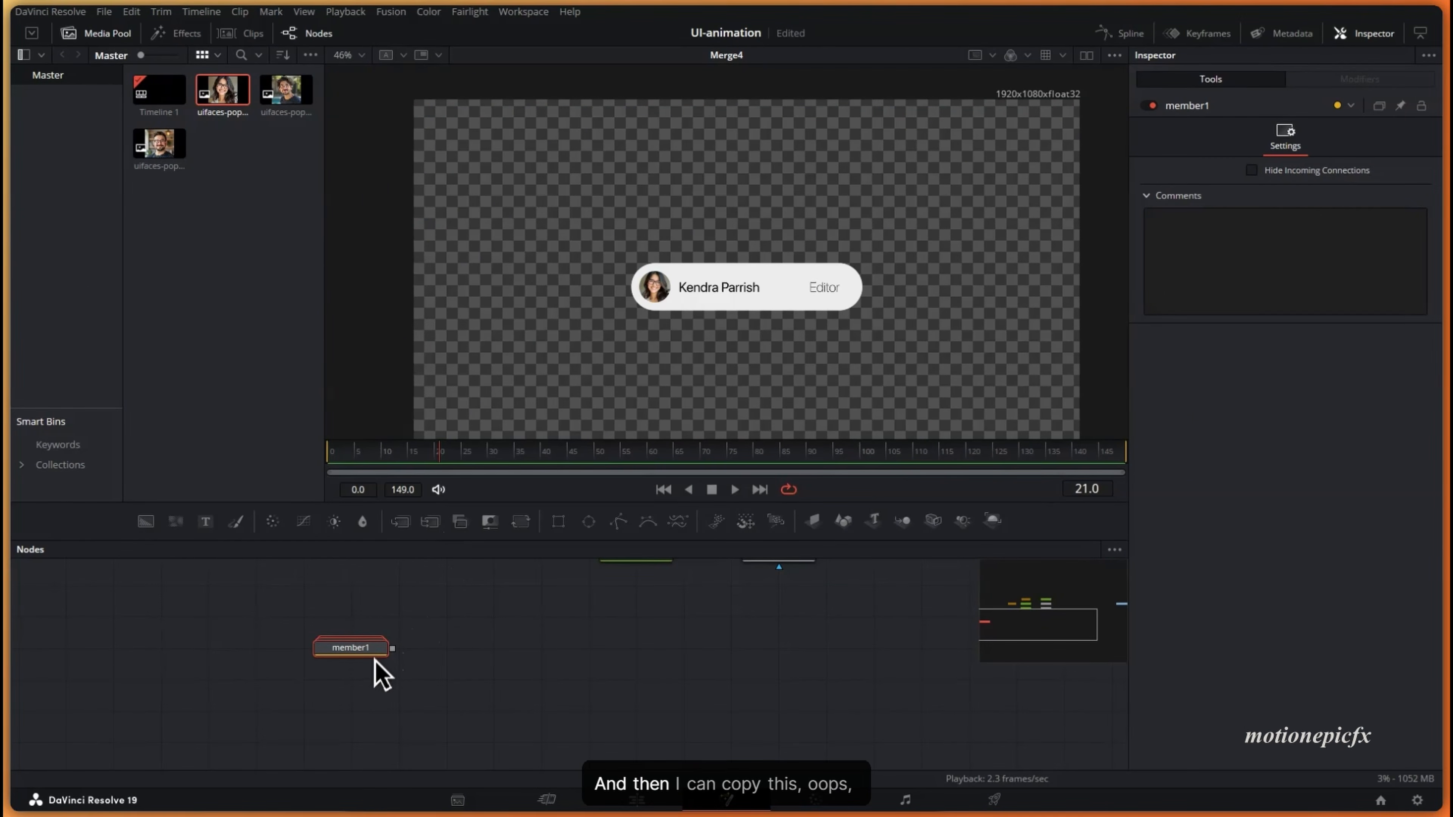
drag(351, 689, 389, 636)
- Copy the member1 group and paste a duplicate named member1_1
key(ctrl+x)
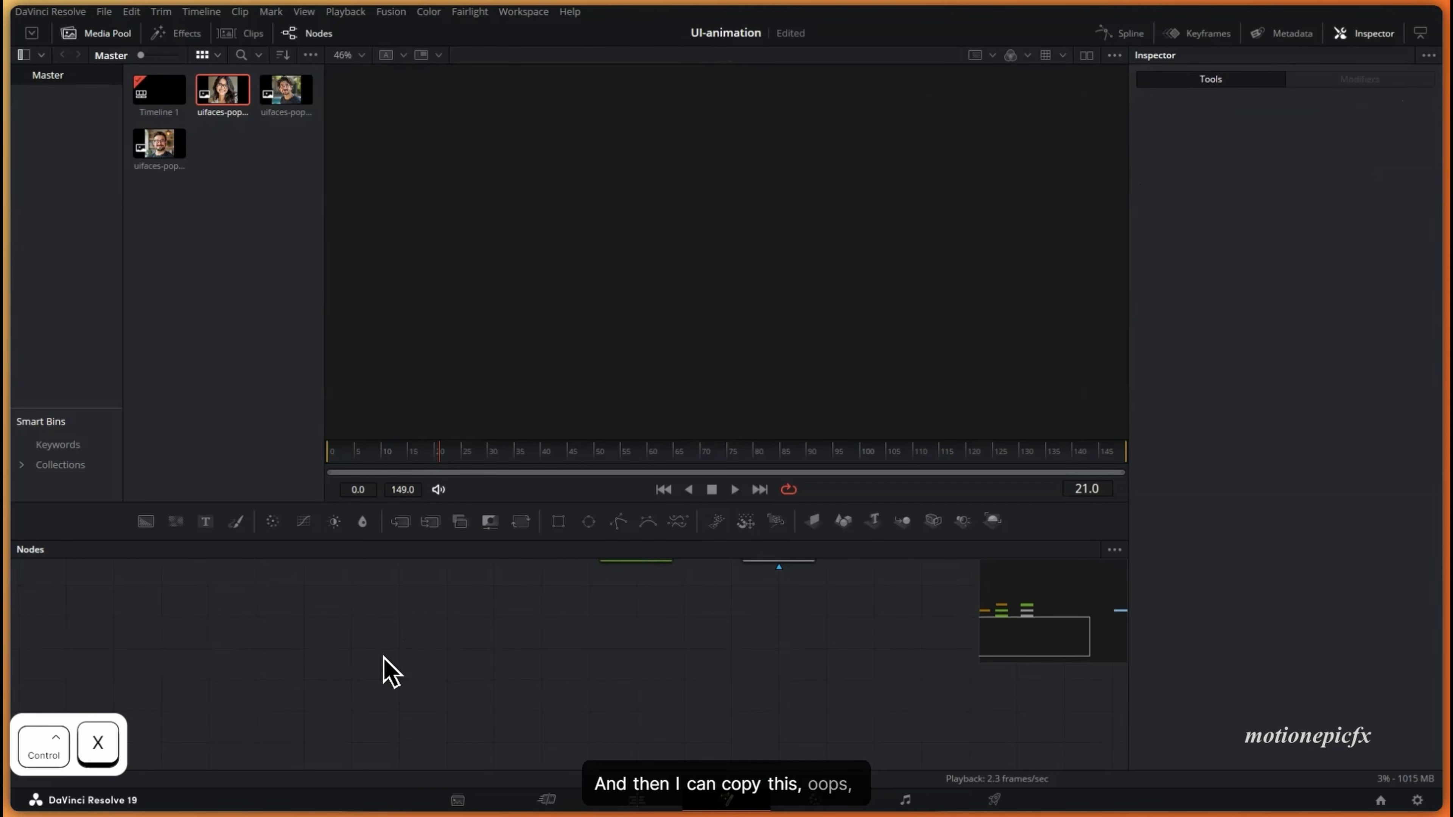
key(ctrl+z)
click(365, 656)
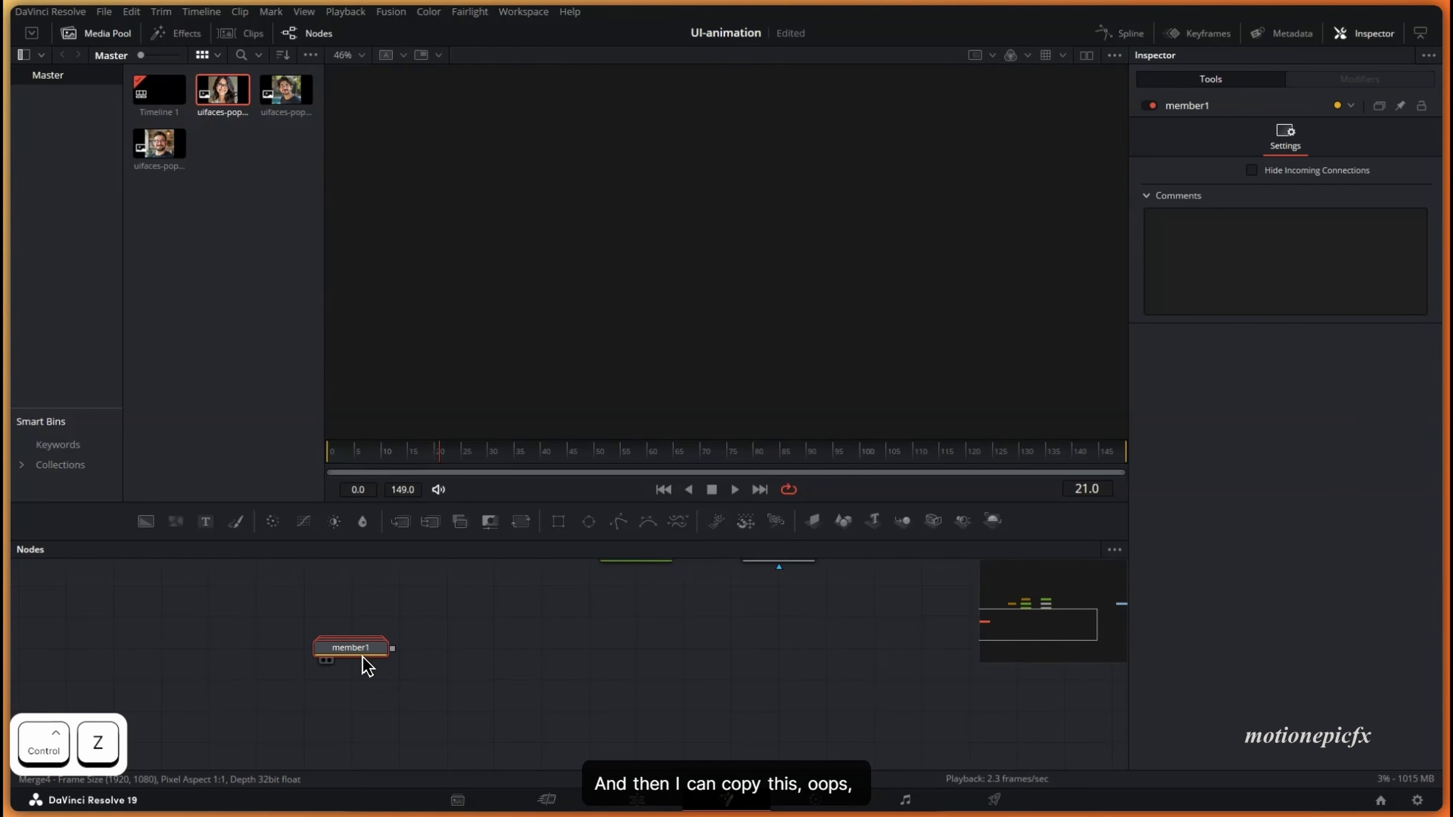
key(ctrl+c)
key(ctrl+v)
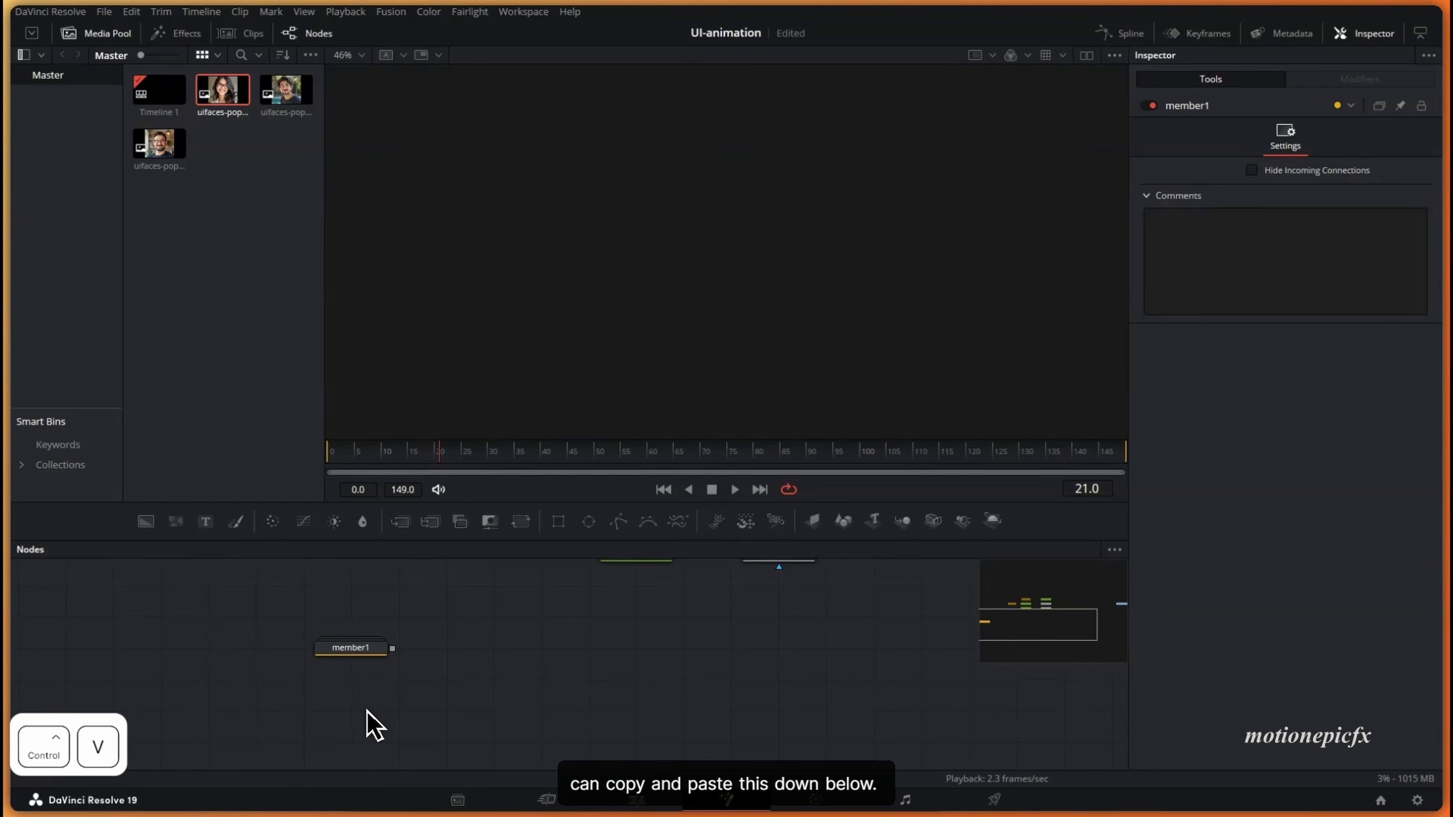
double_click(363, 710)
scroll(511, 703, down, 3)
- Replace the member1_1 pill's photo with the third media-pool clip
drag(435, 696, 738, 231)
drag(481, 653, 626, 664)
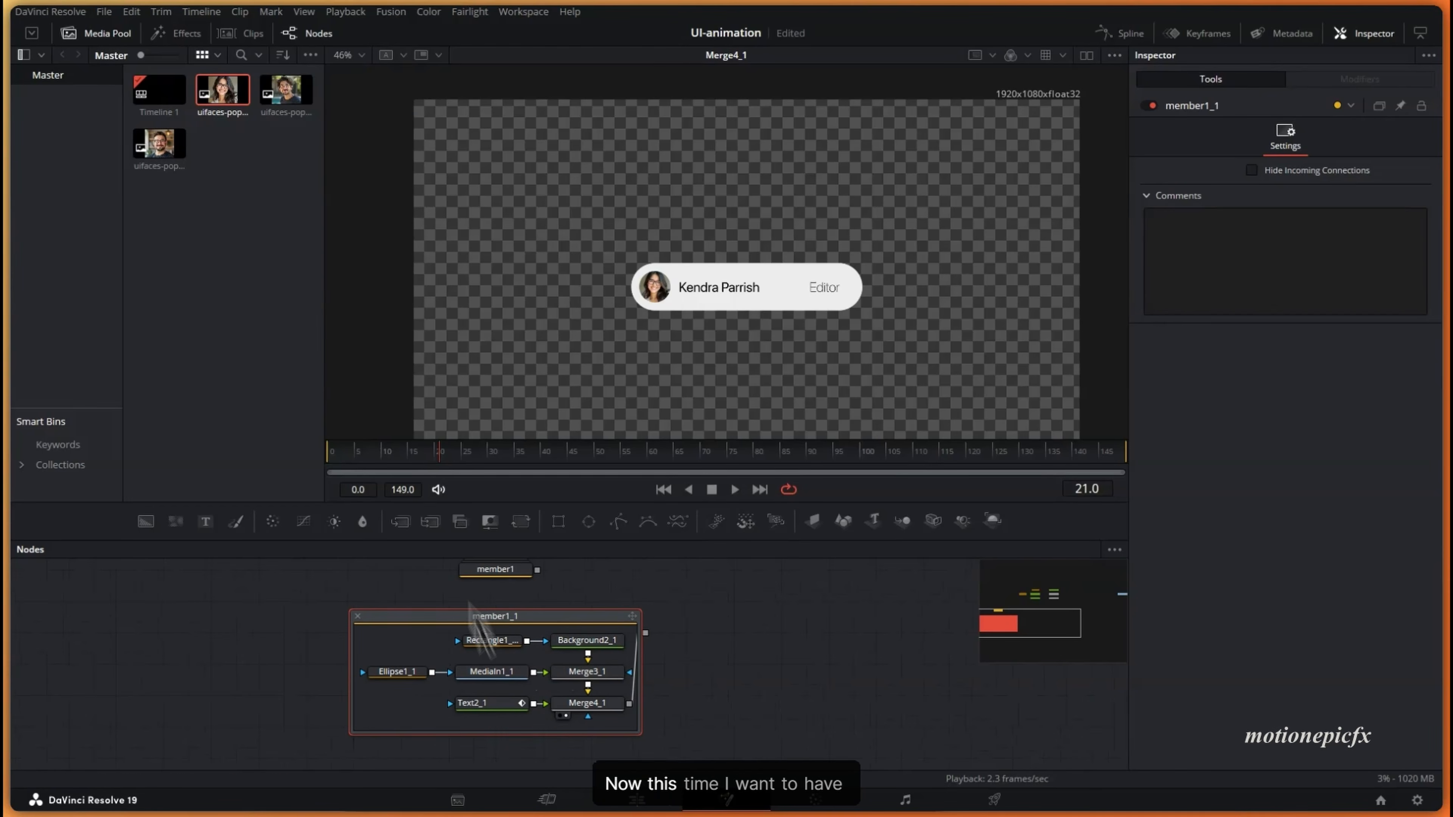
drag(286, 89, 444, 636)
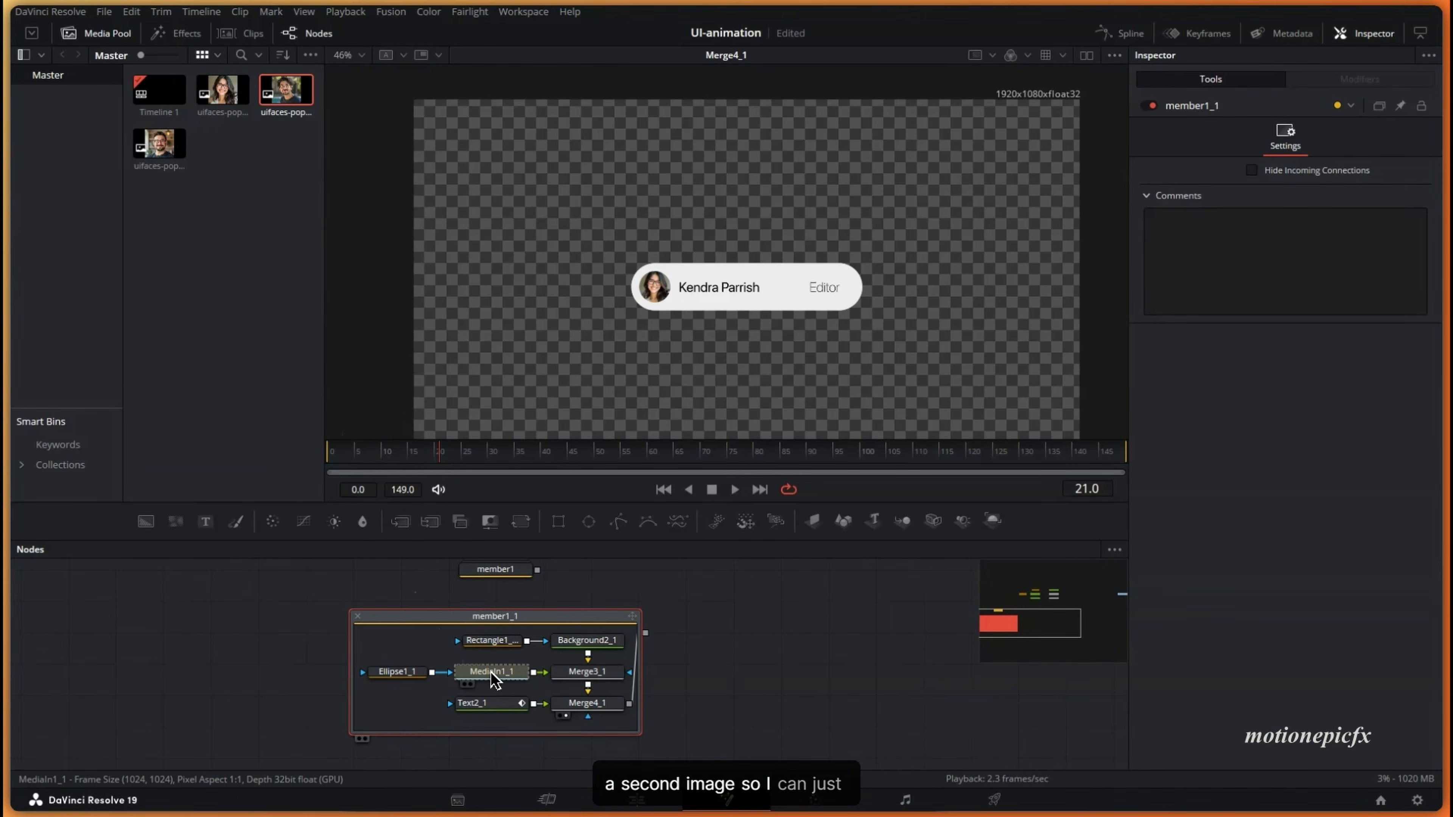
drag(492, 677, 493, 673)
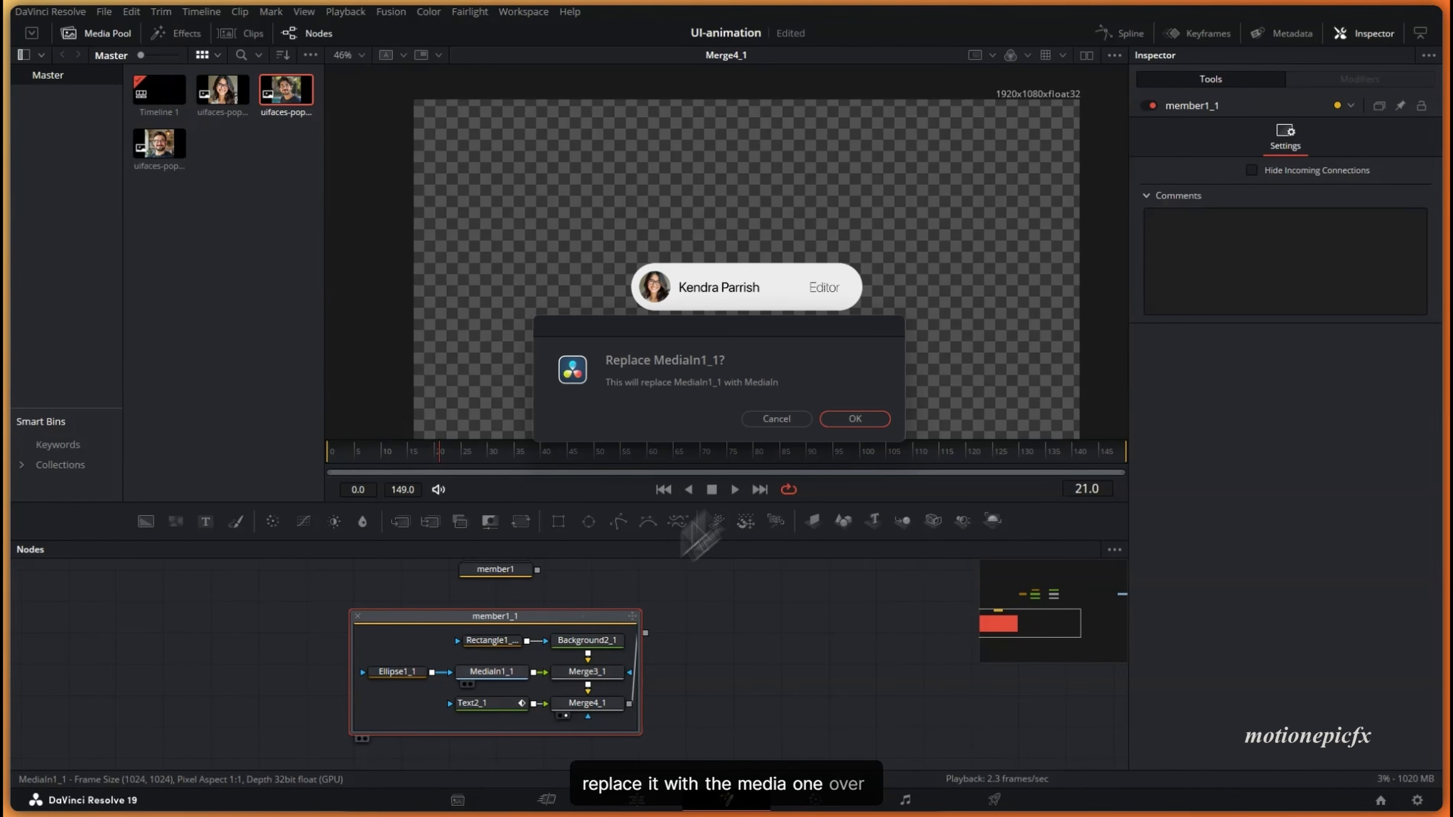
click(855, 418)
- Paste the new team member's name over the old one in Text2_1
scroll(686, 296, up, 5)
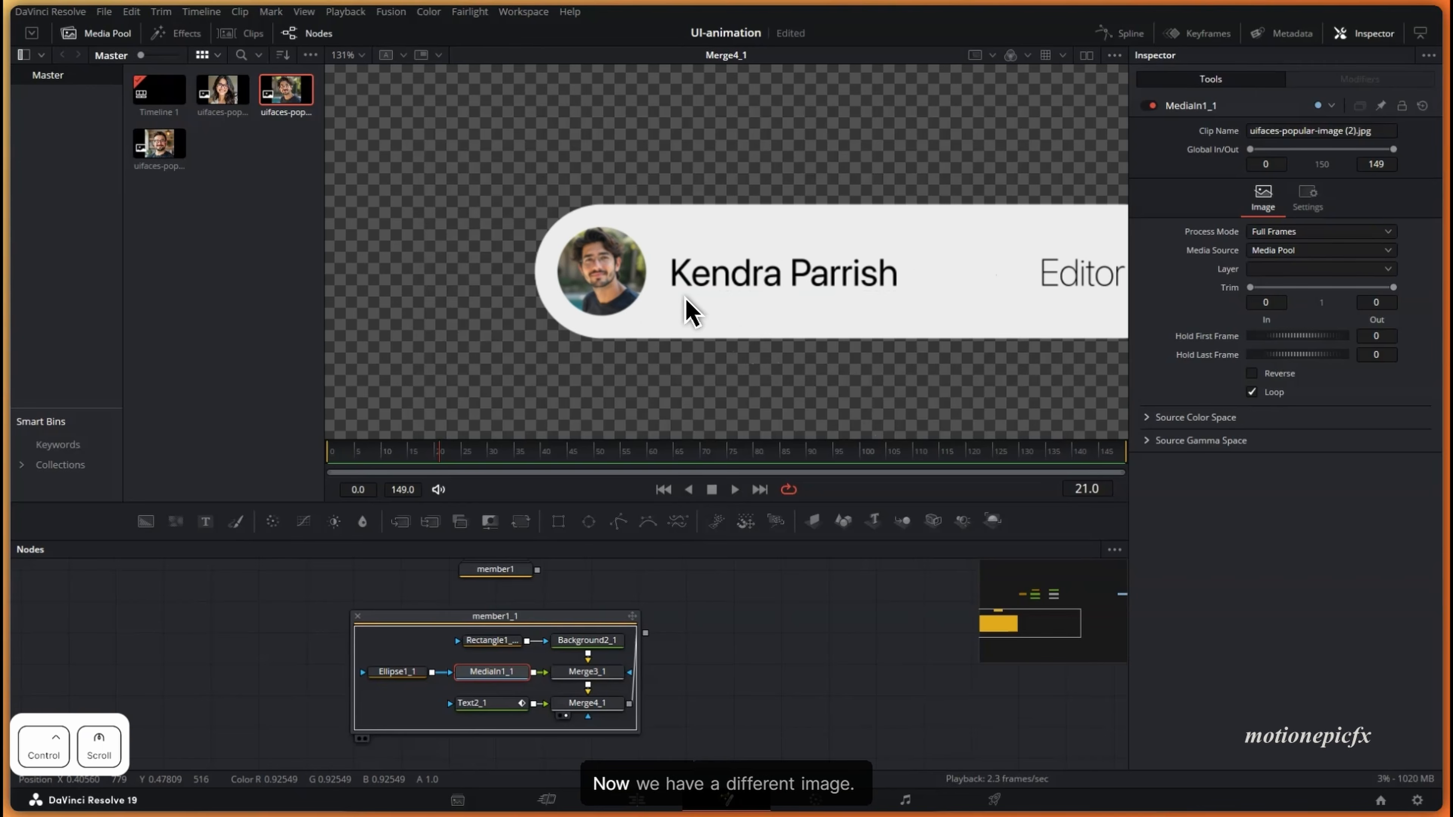
click(481, 701)
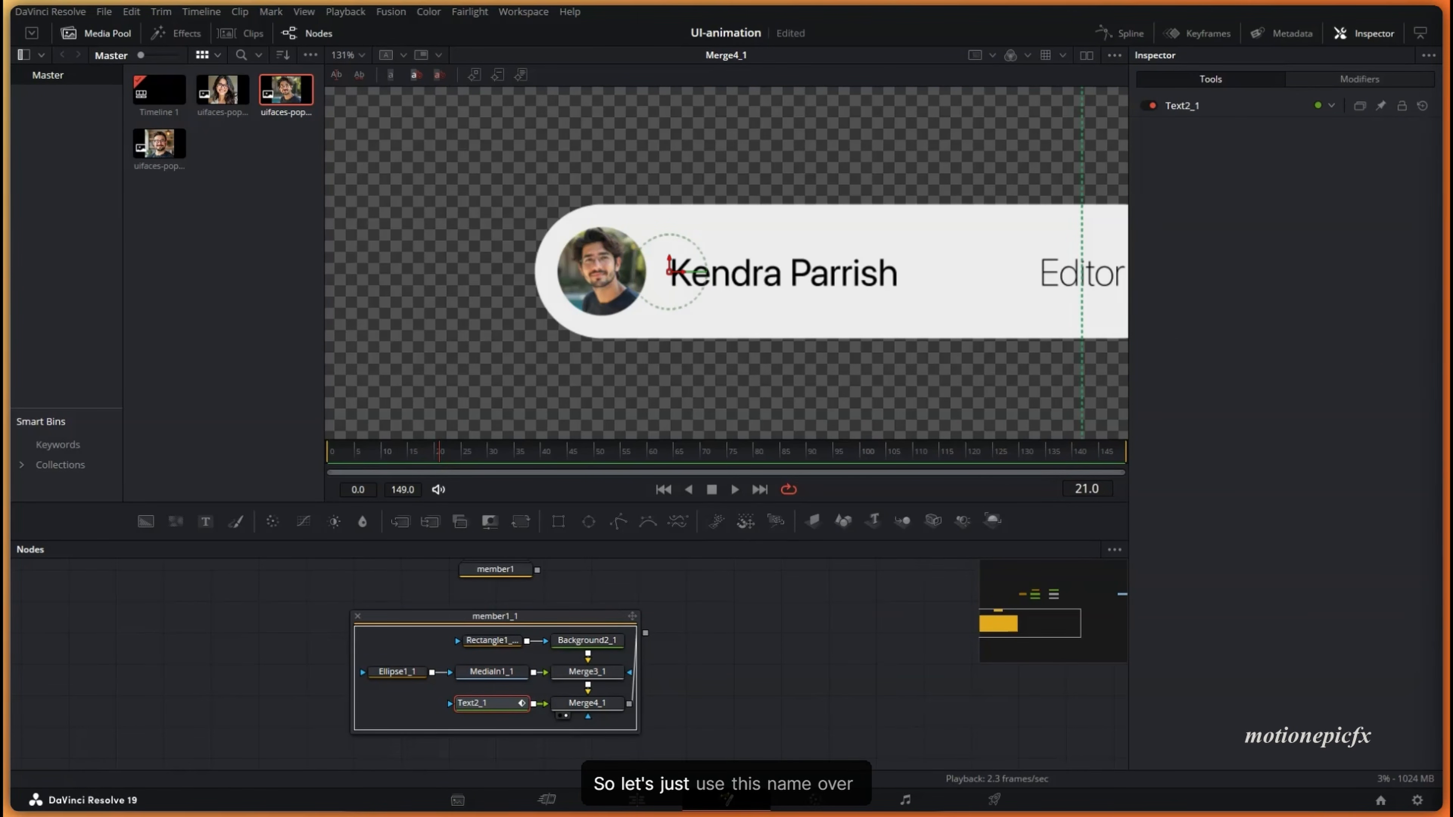
key(ctrl+c)
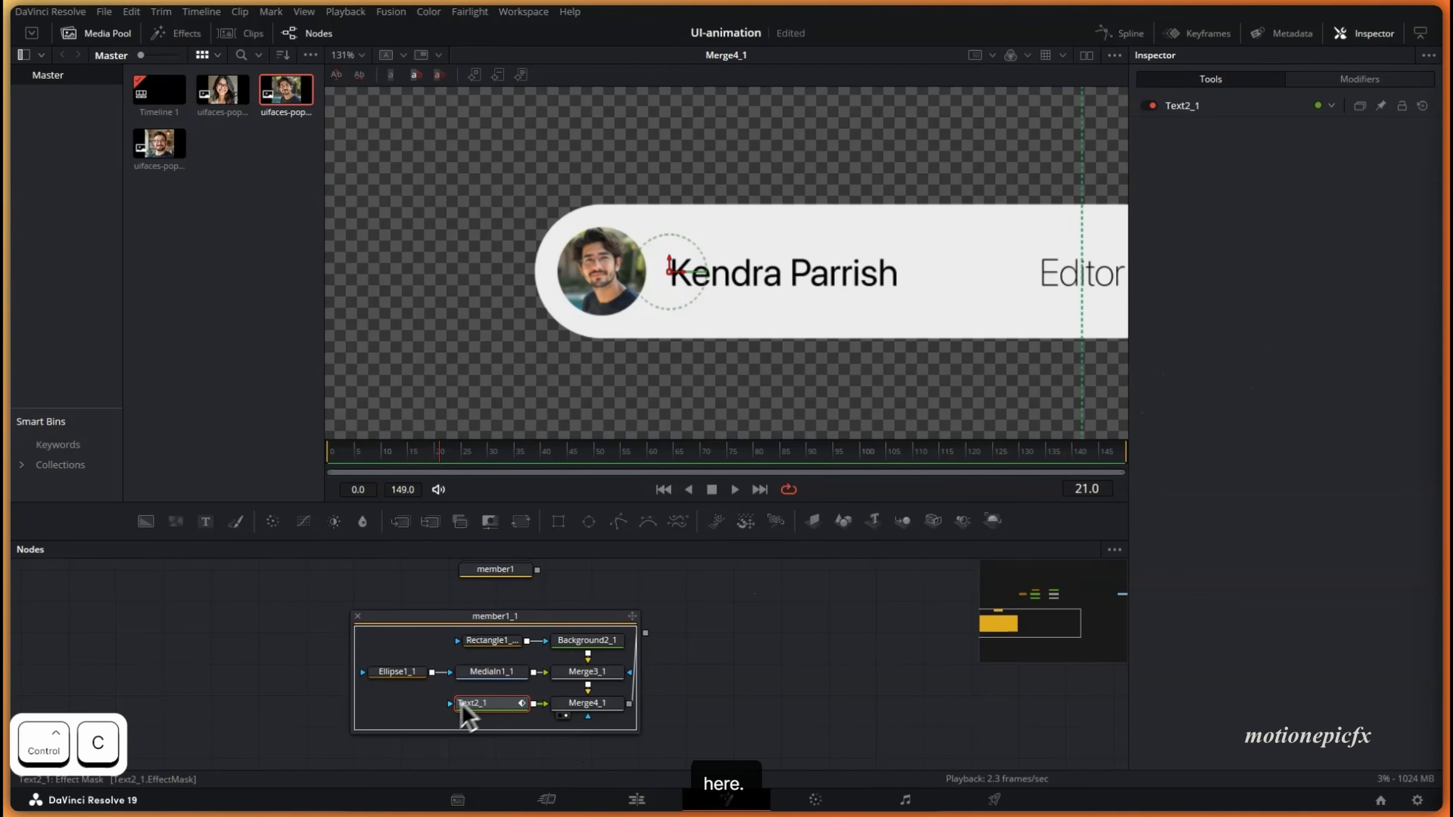
click(1220, 111)
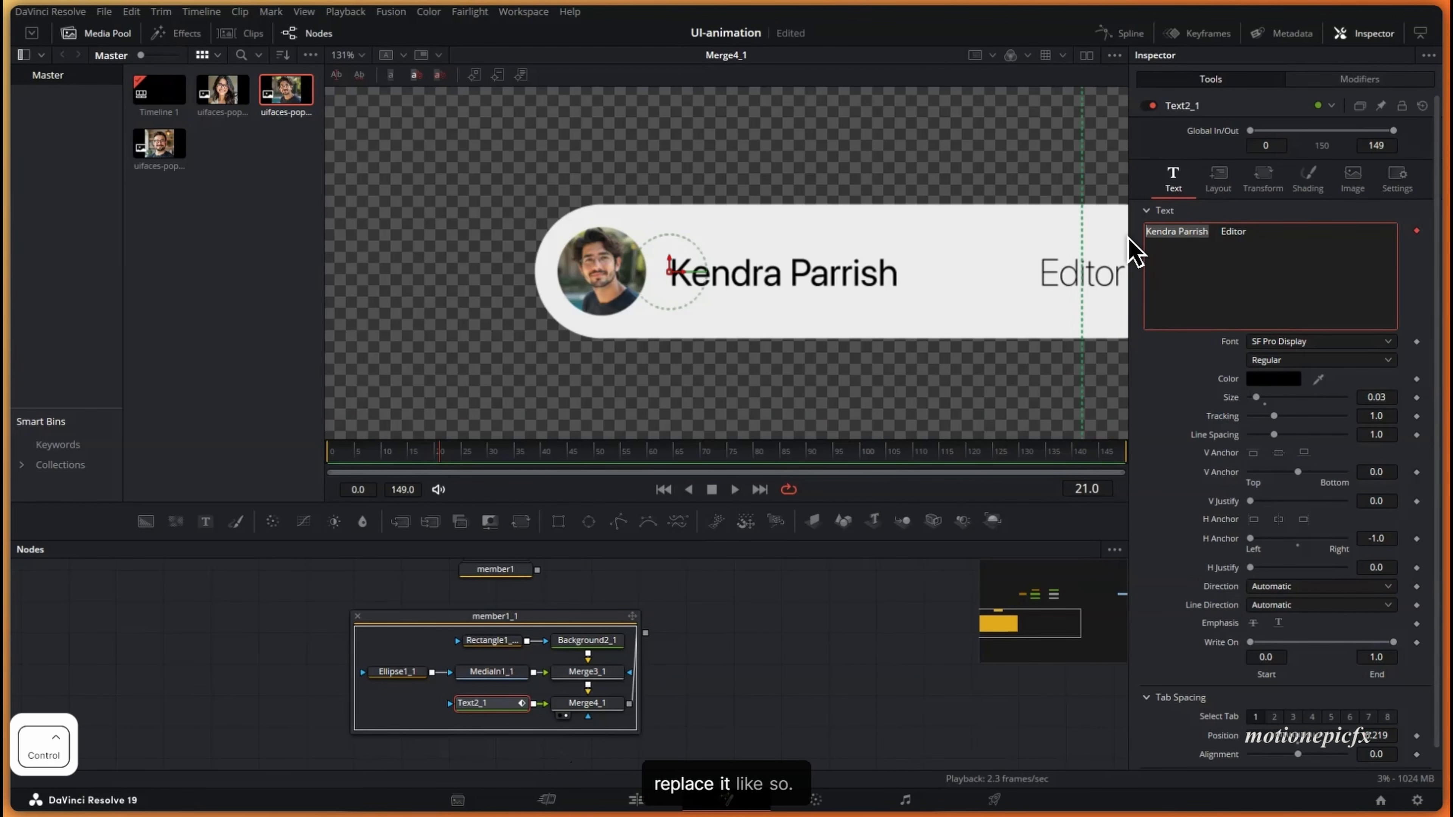
key(ctrl+v)
drag(1060, 308, 959, 314)
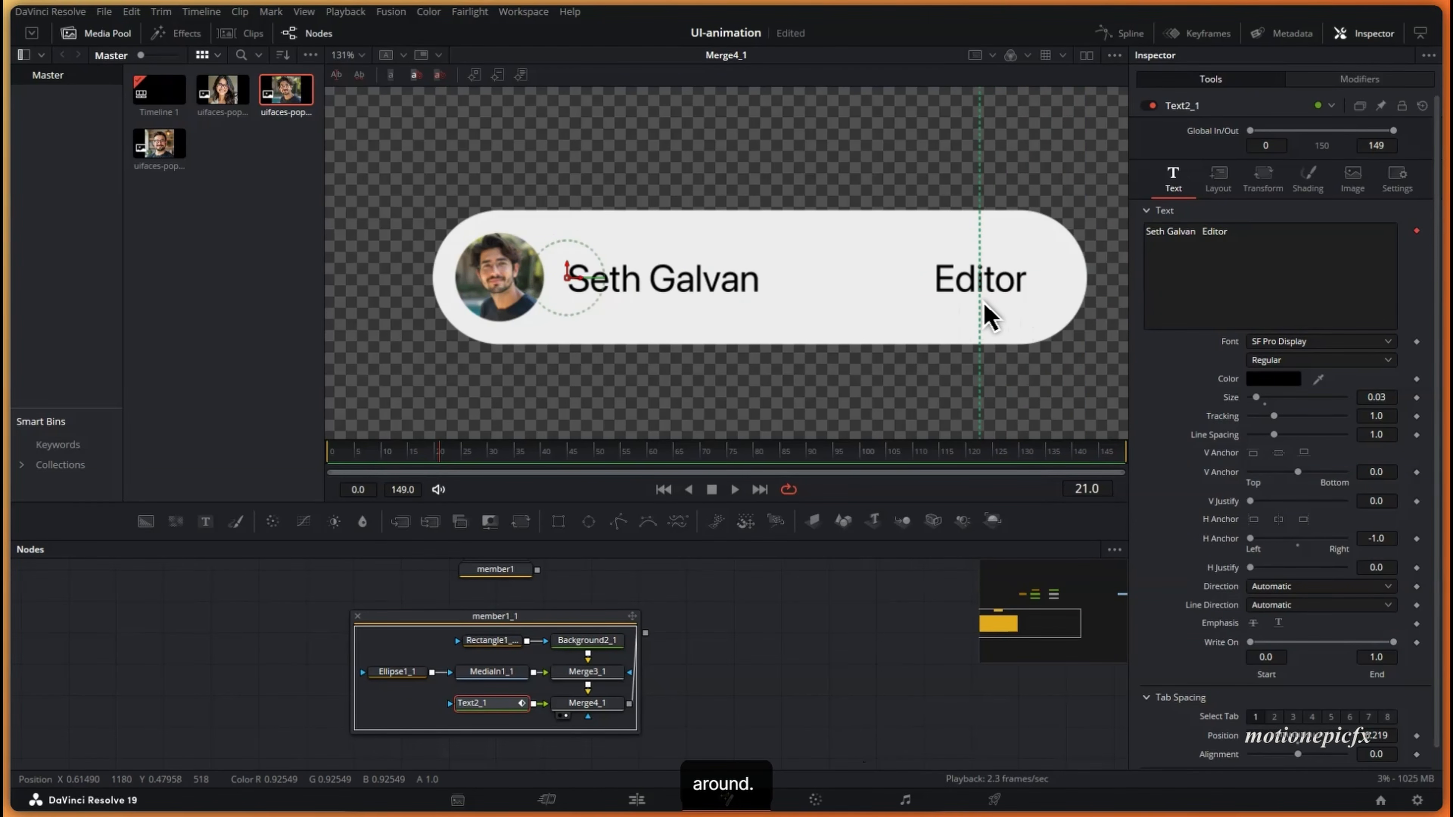
scroll(953, 275, down, 2)
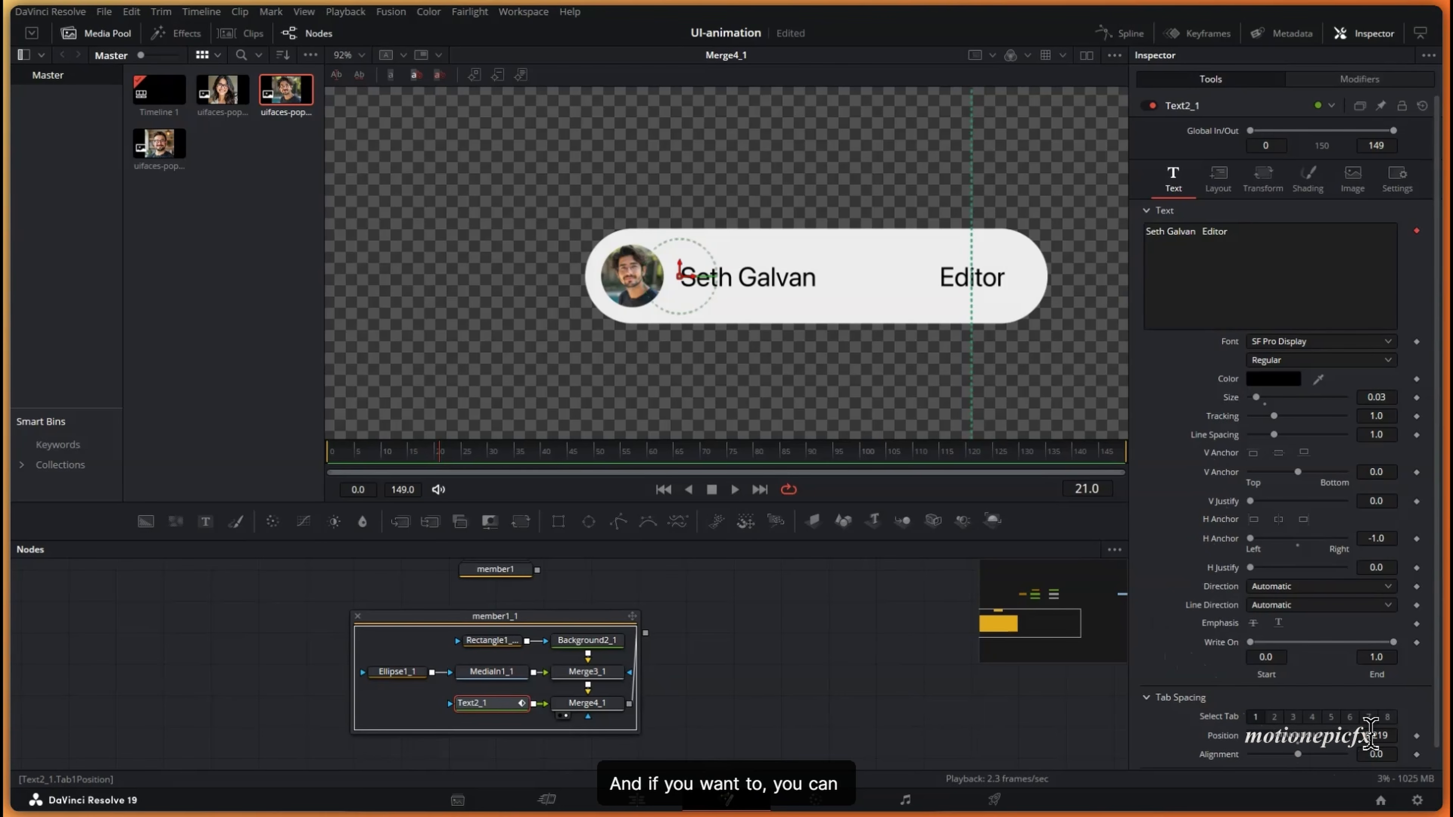
key(ctrl+z)
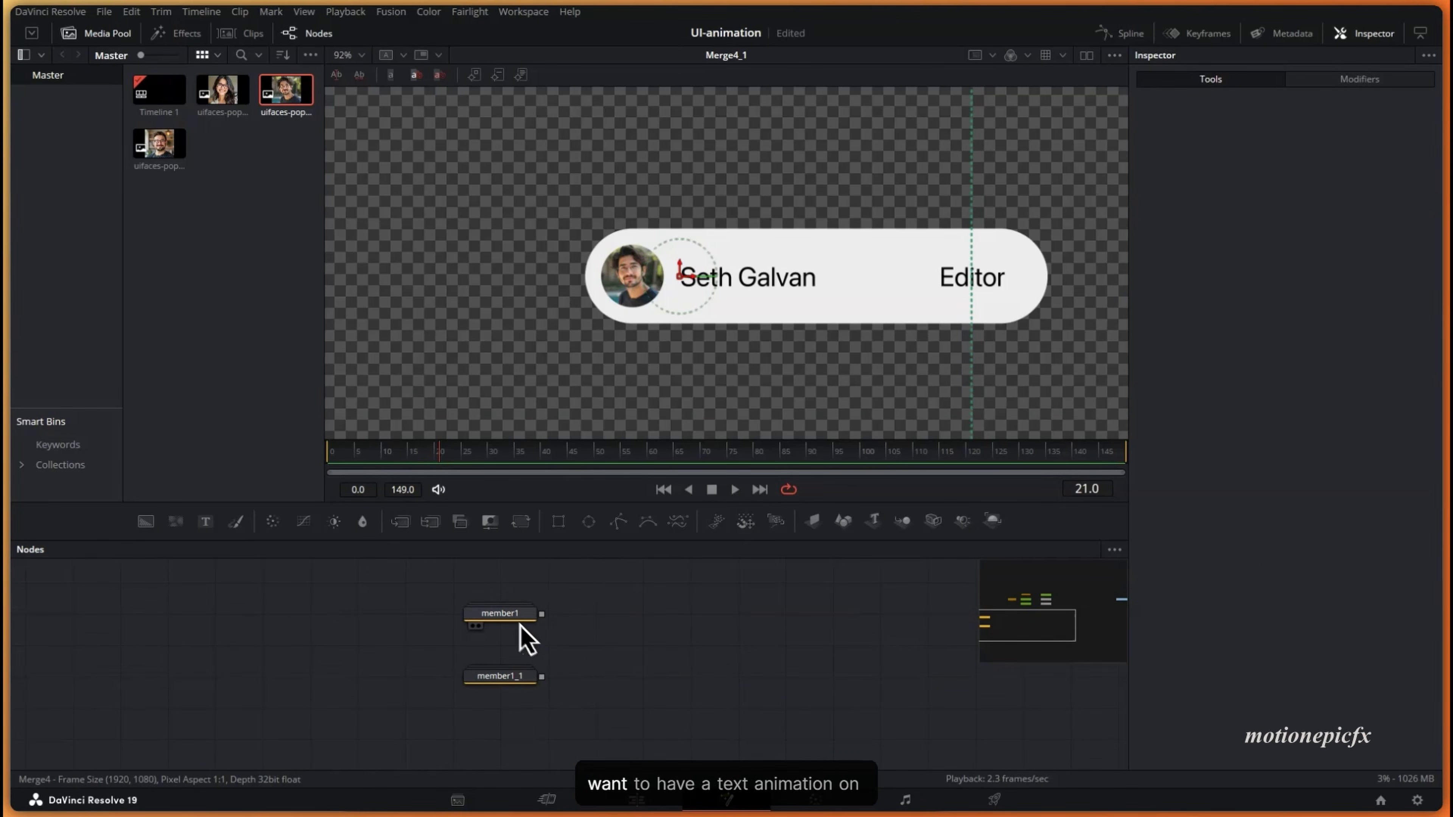
- Show member1 in the viewer, expand it, and open Text2's text-box options
double_click(519, 623)
click(504, 685)
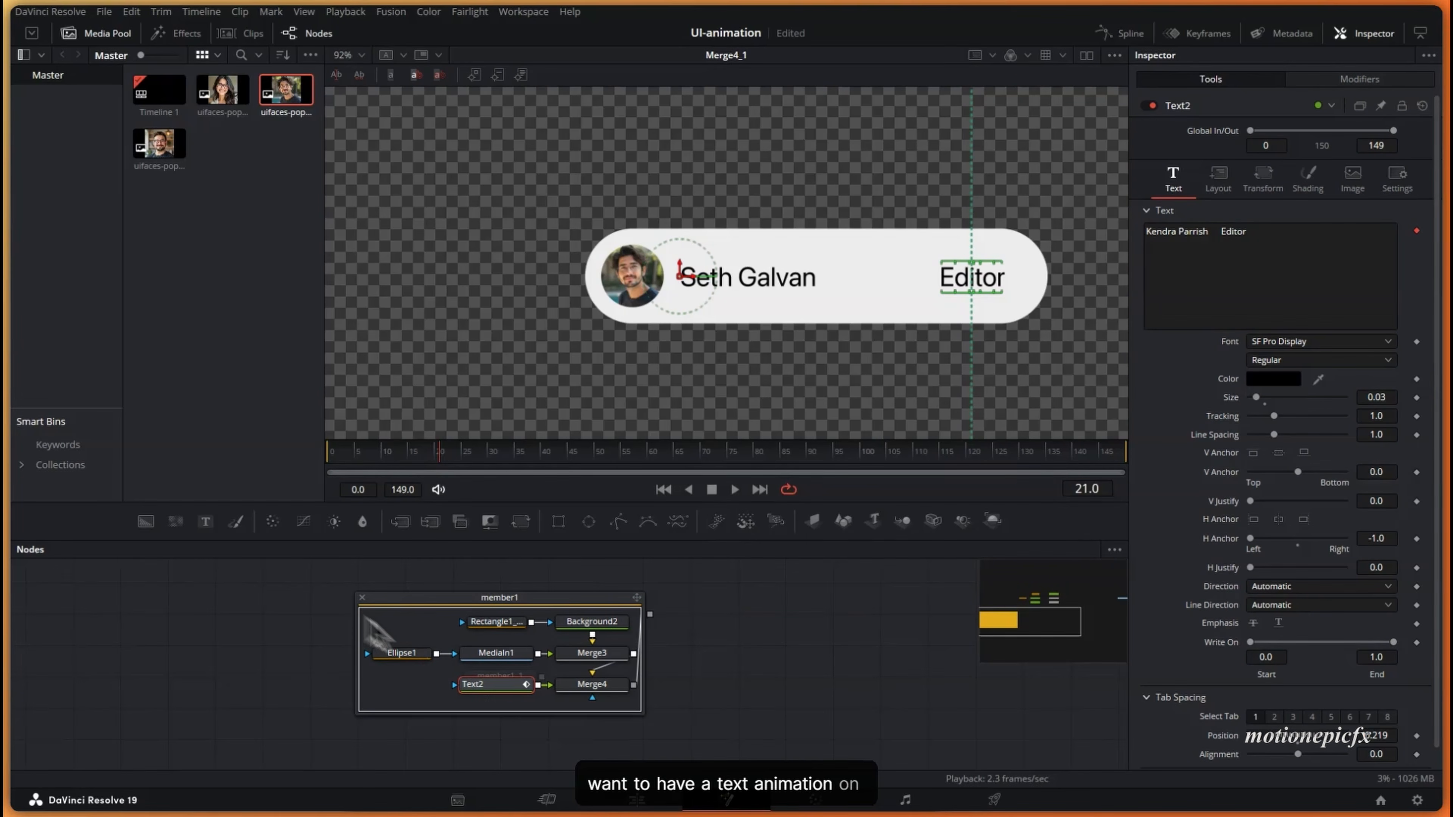
click(362, 598)
drag(499, 613, 811, 249)
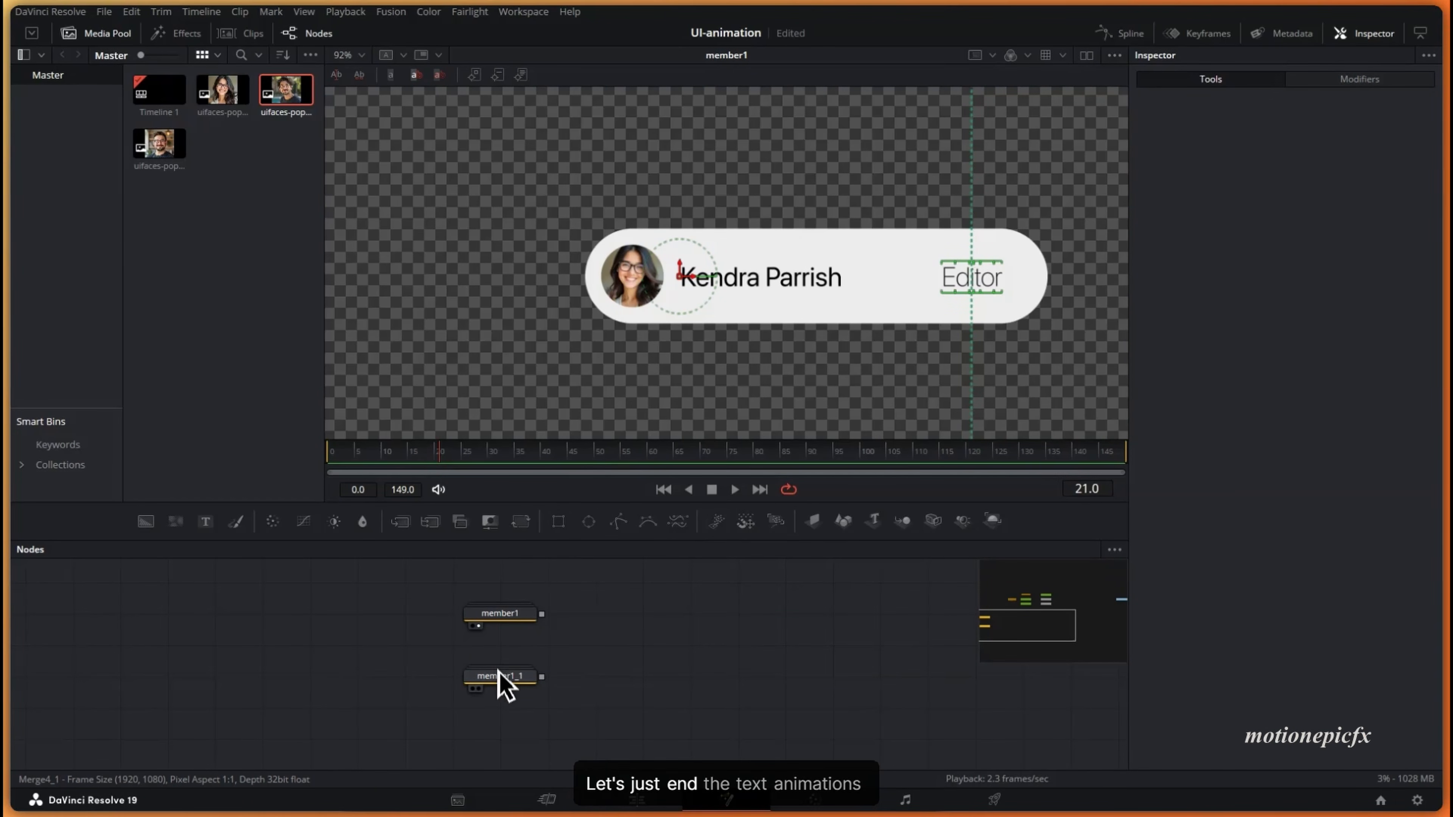
drag(496, 684, 503, 716)
double_click(496, 622)
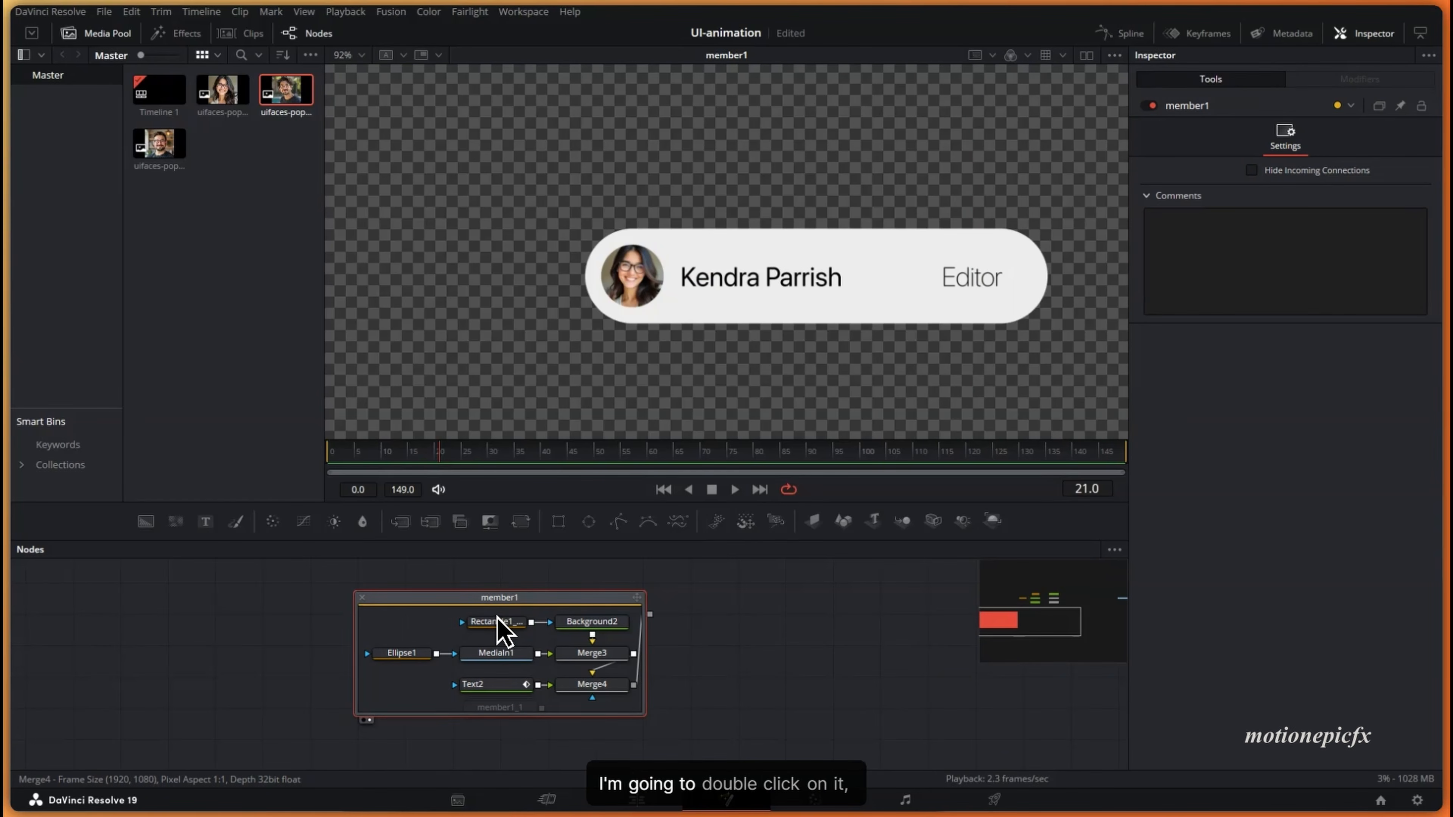
click(490, 685)
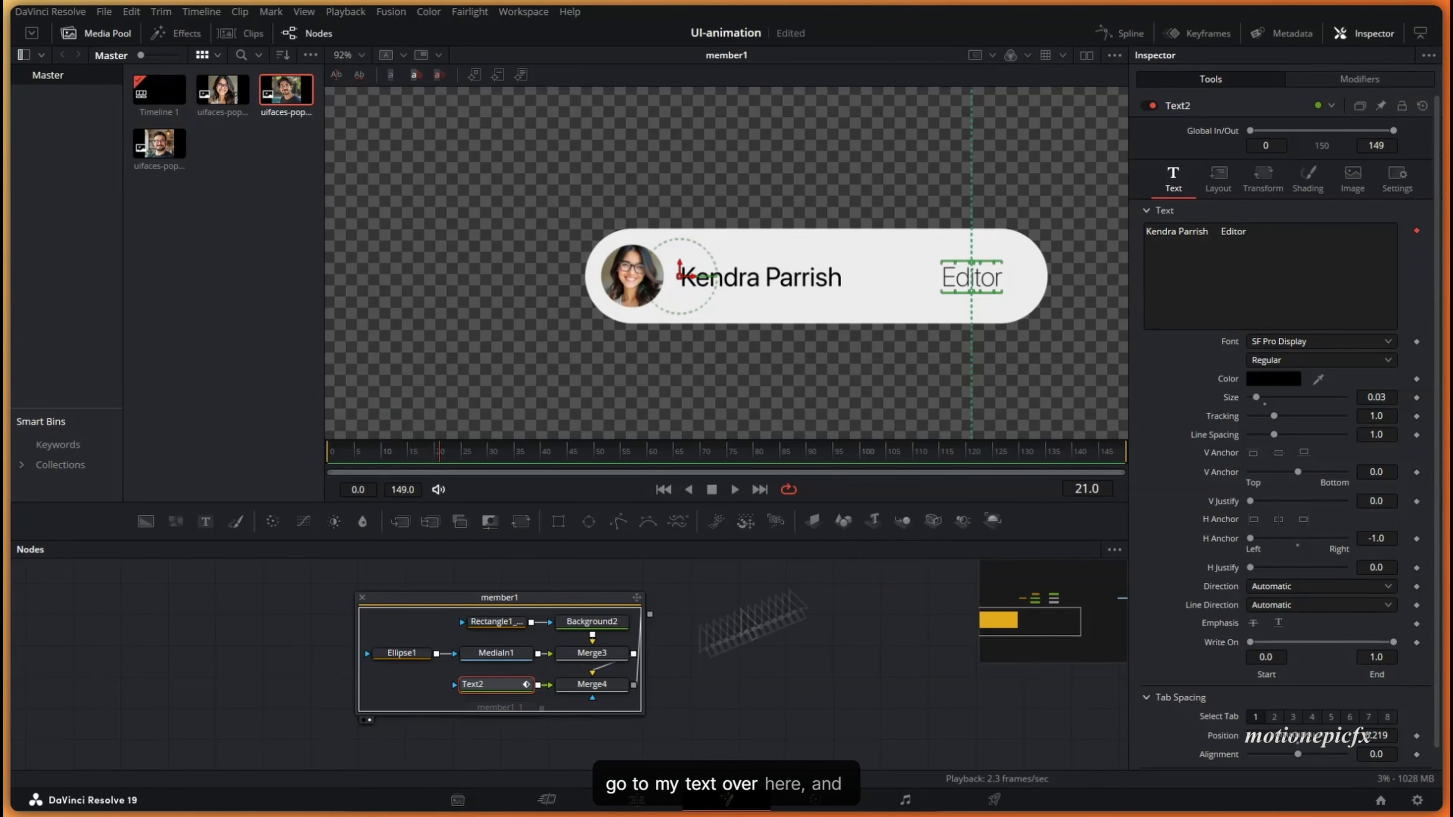
right_click(1202, 268)
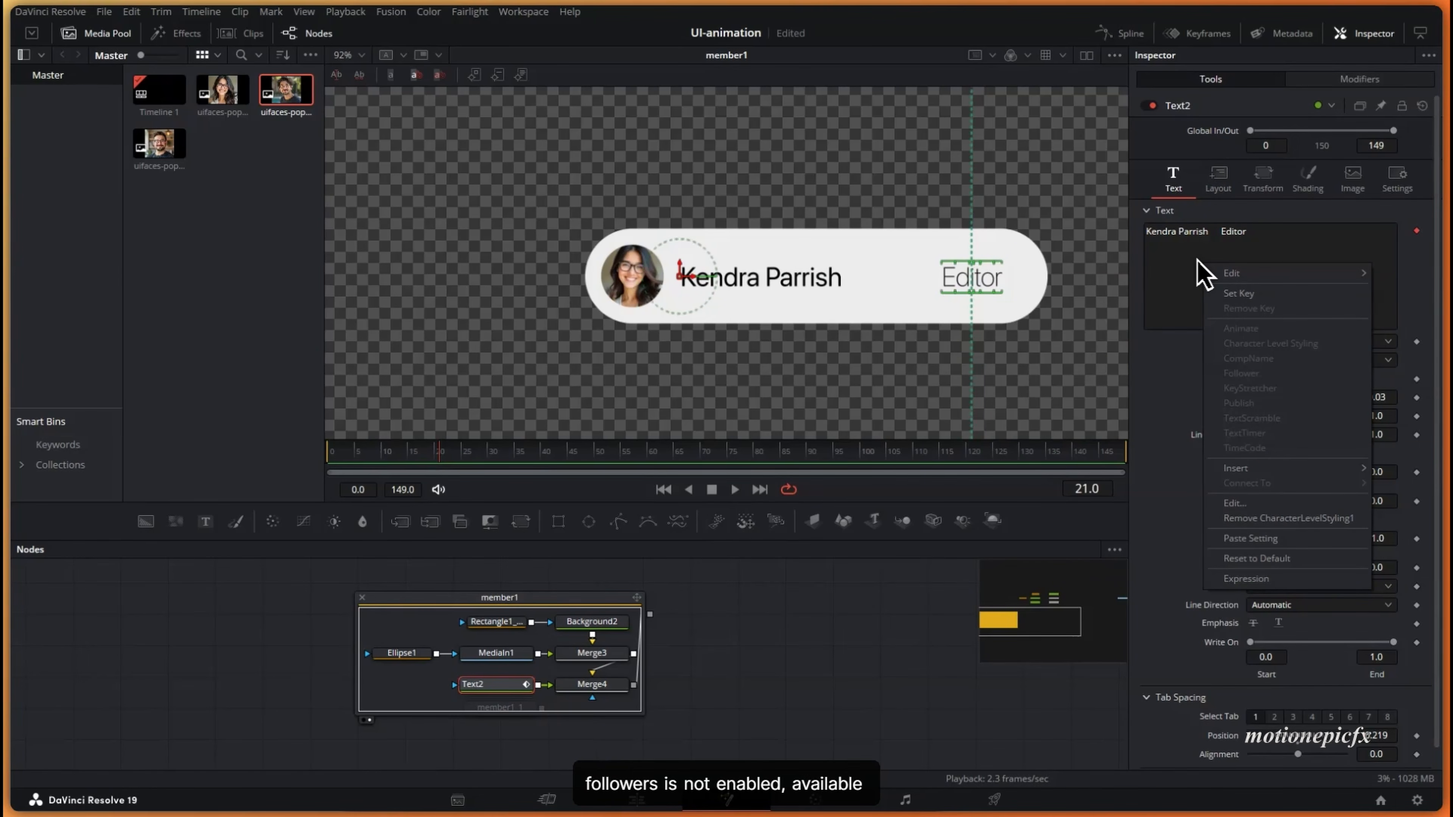
- Add a Follower modifier to the original pill's Text2
click(1210, 266)
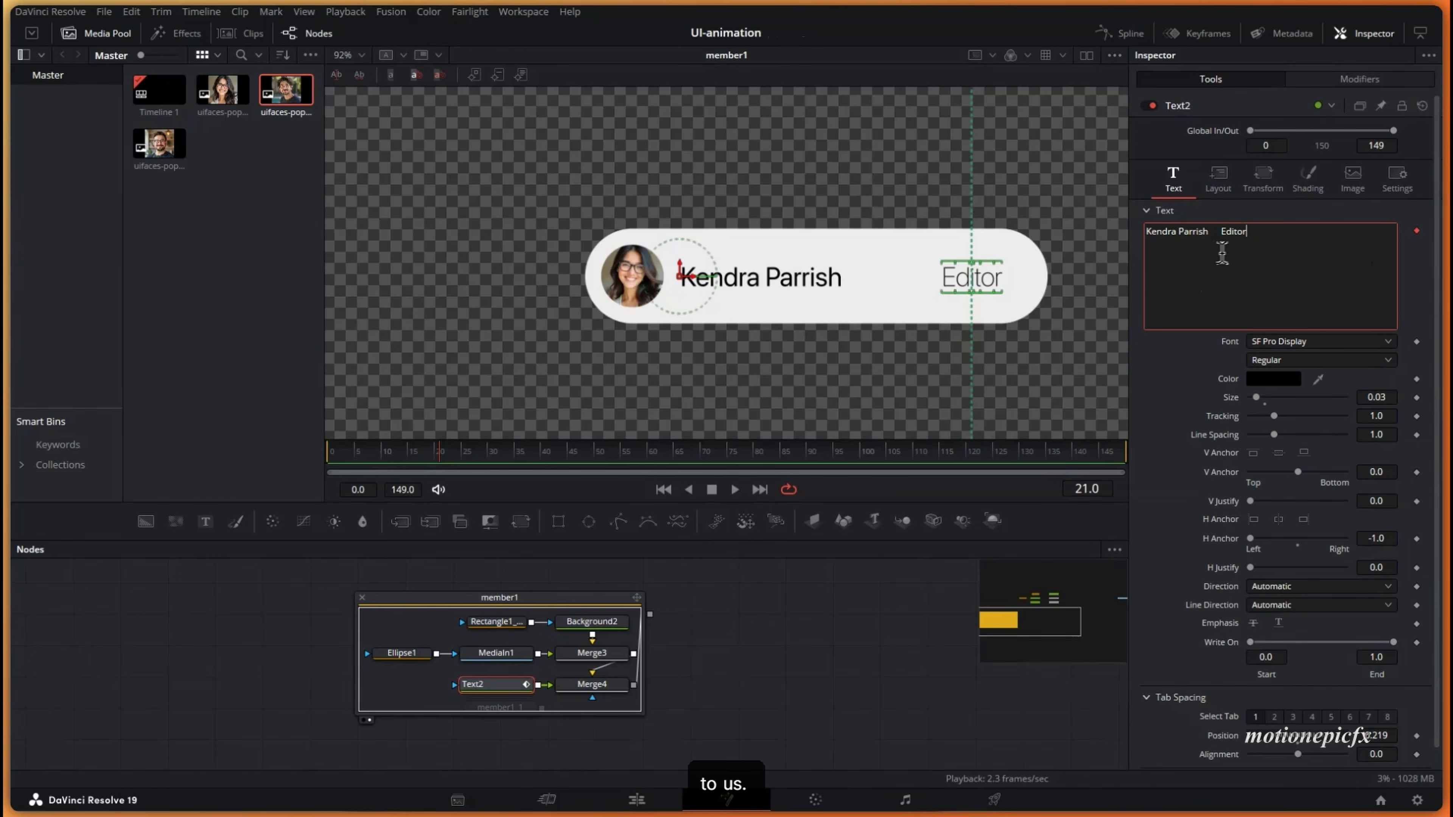
click(1346, 82)
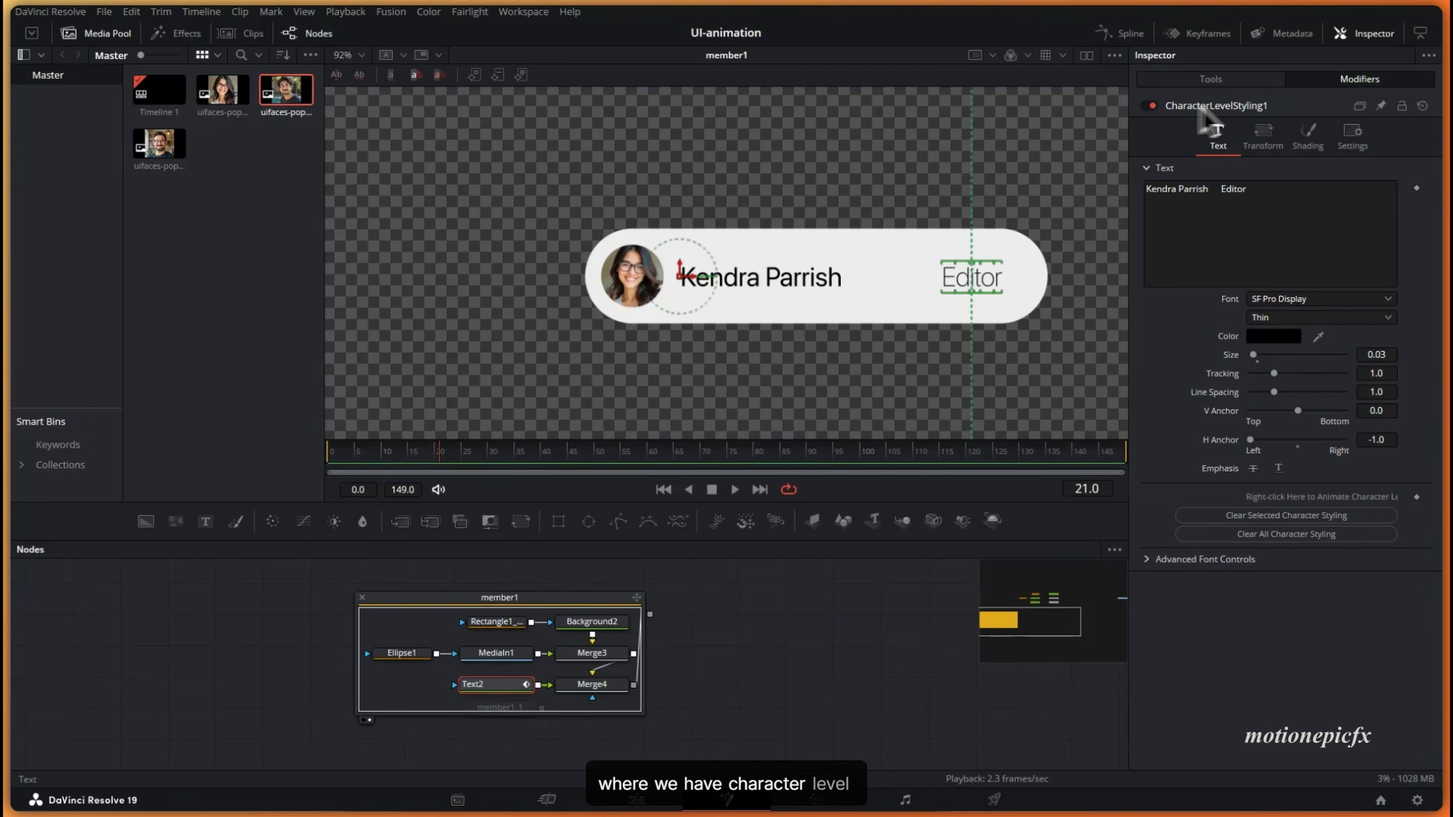
right_click(1249, 230)
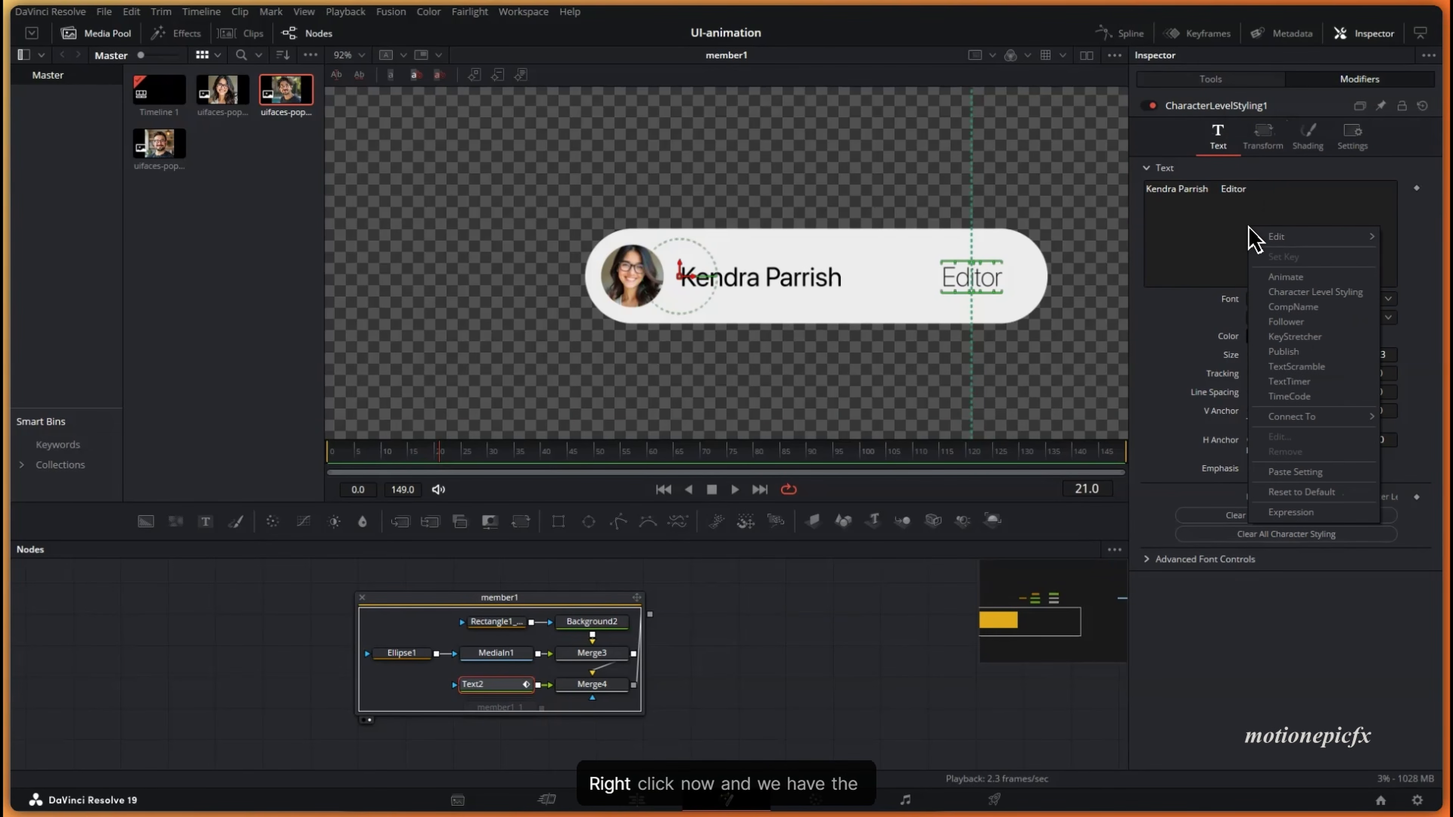
click(1284, 323)
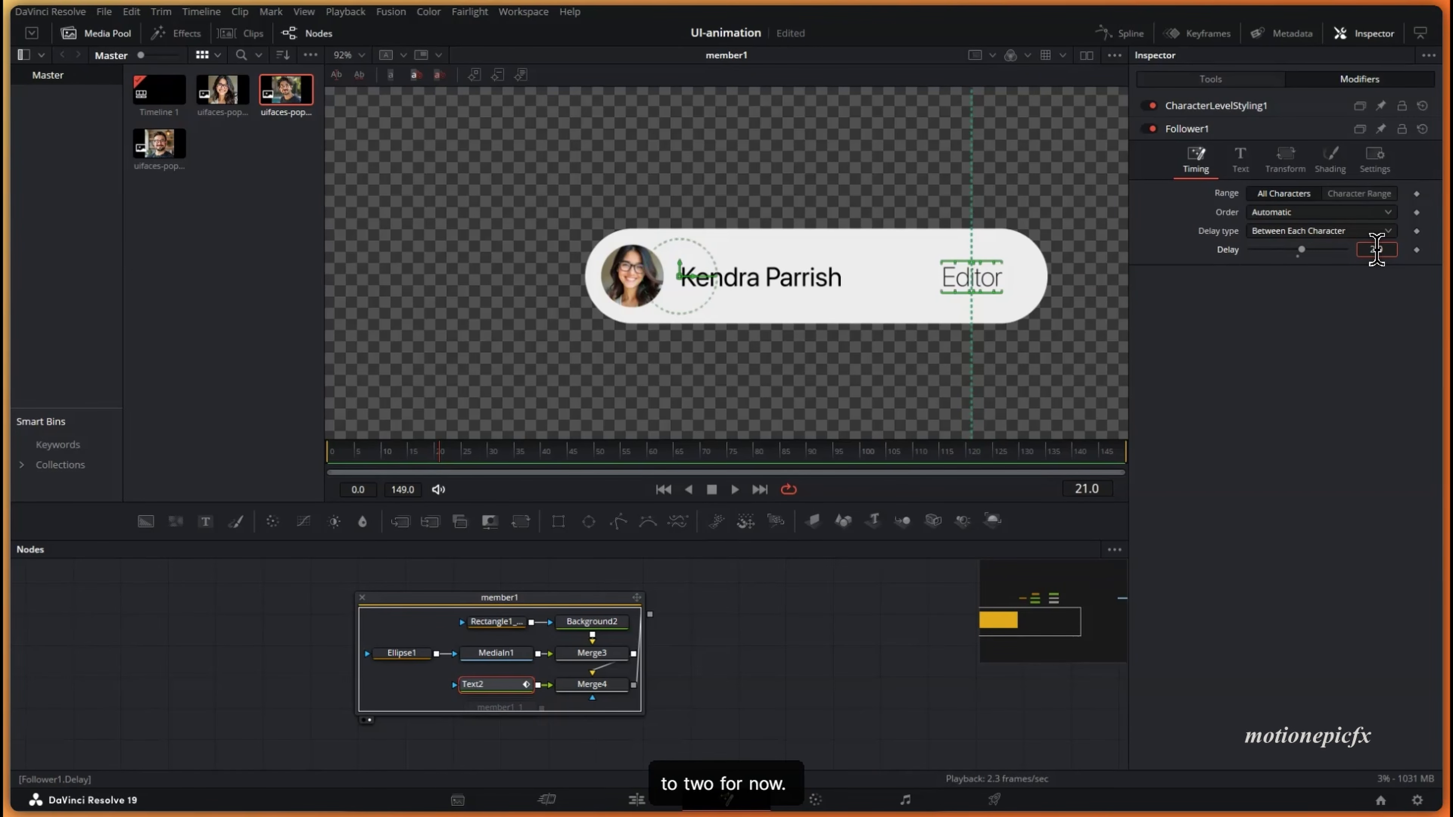
- Keyframe the Follower offset at 0 on frame 60 and Y offset -1.452 on frame 0
click(1332, 163)
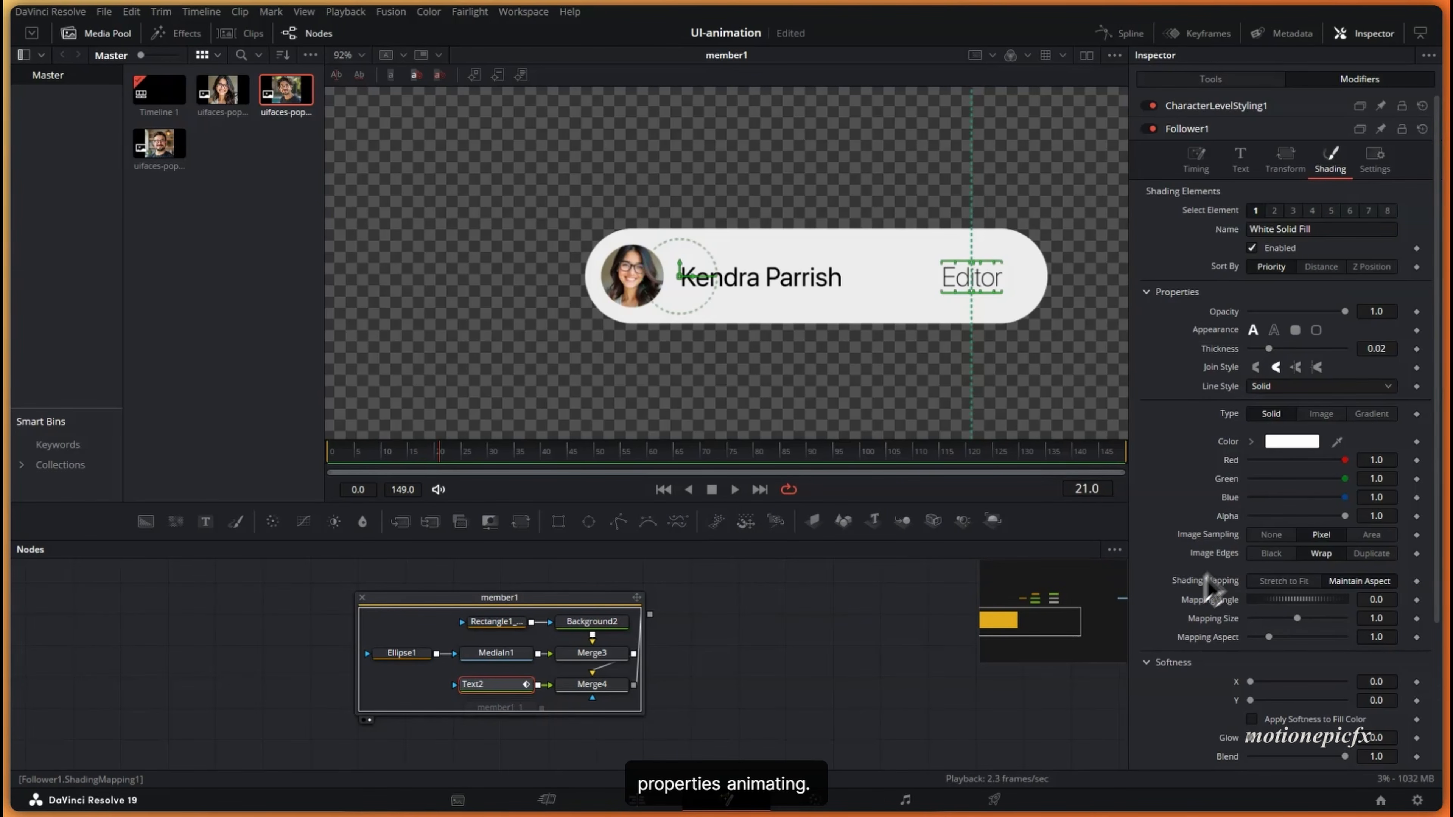
scroll(1216, 606, down, 4)
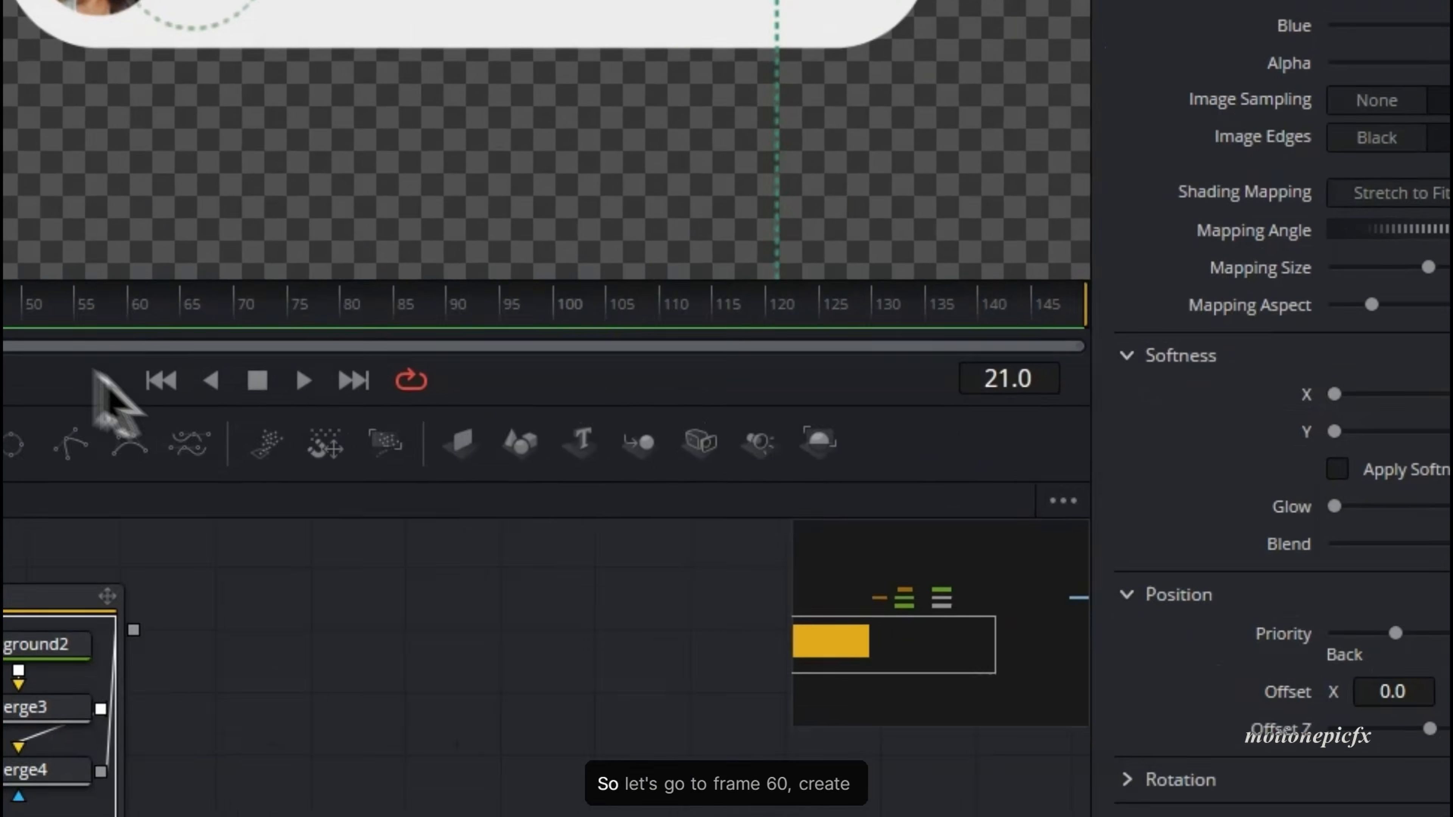
drag(607, 459, 785, 490)
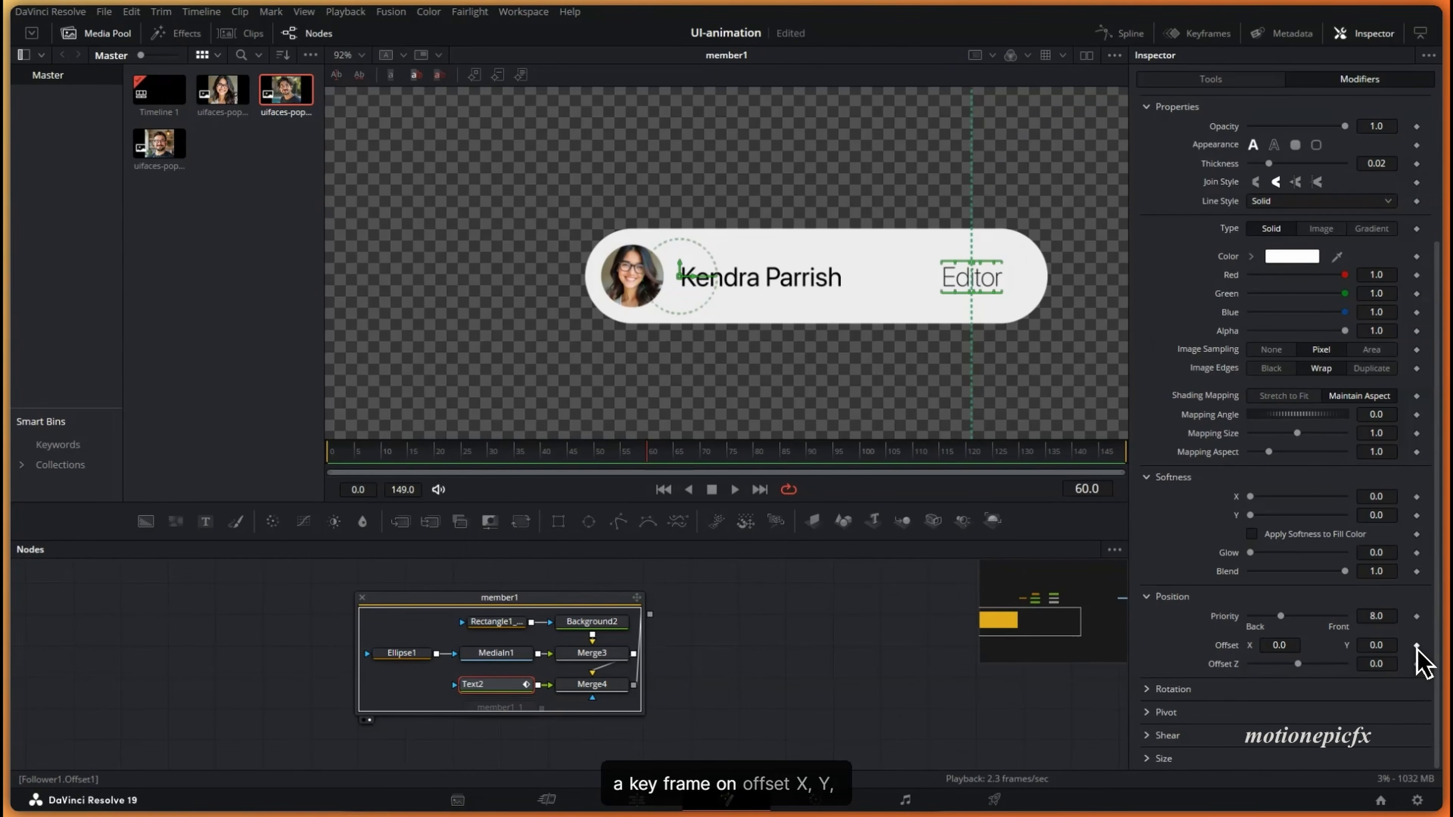
click(1417, 646)
click(1196, 142)
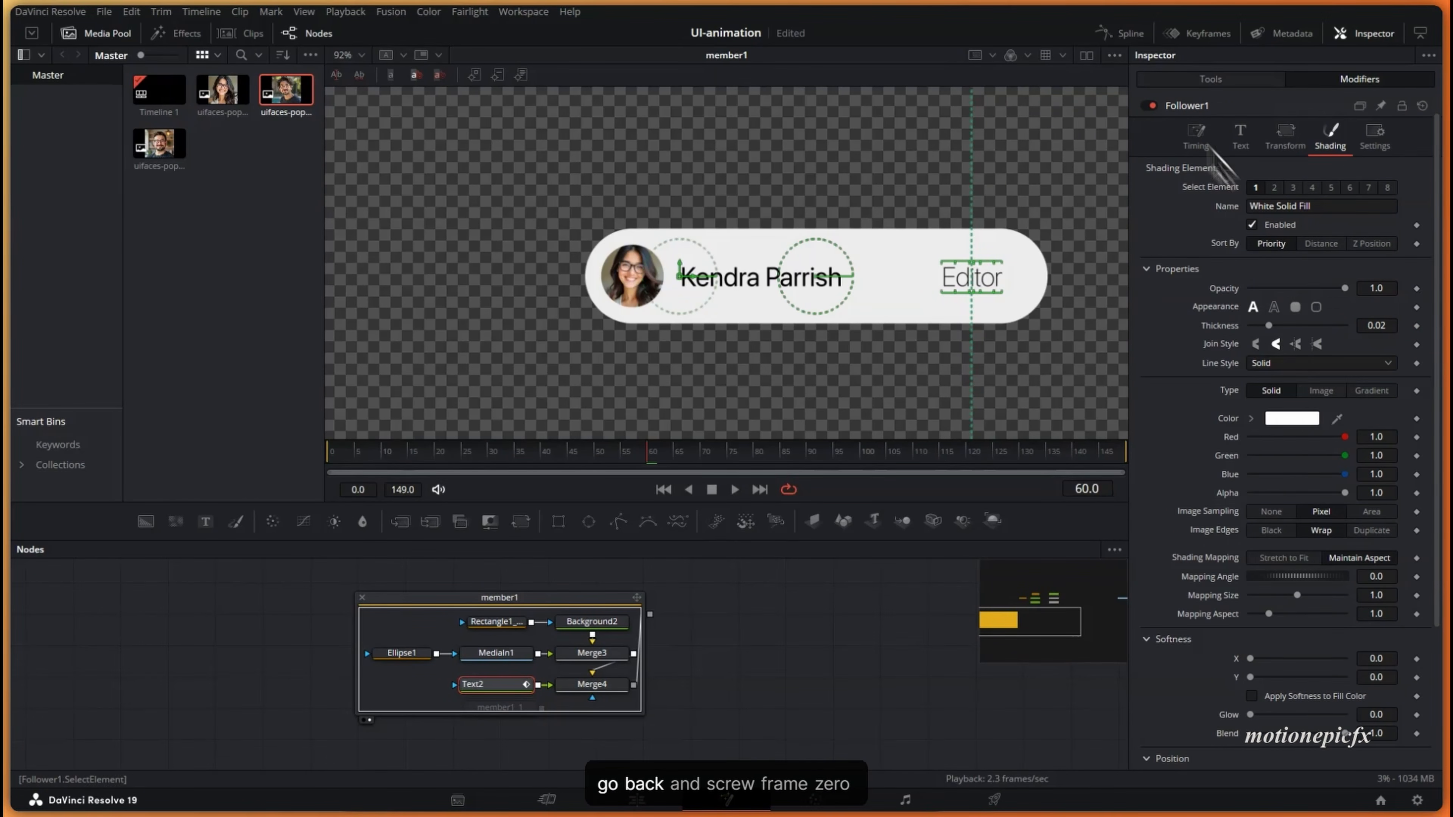
scroll(1184, 667, down, 4)
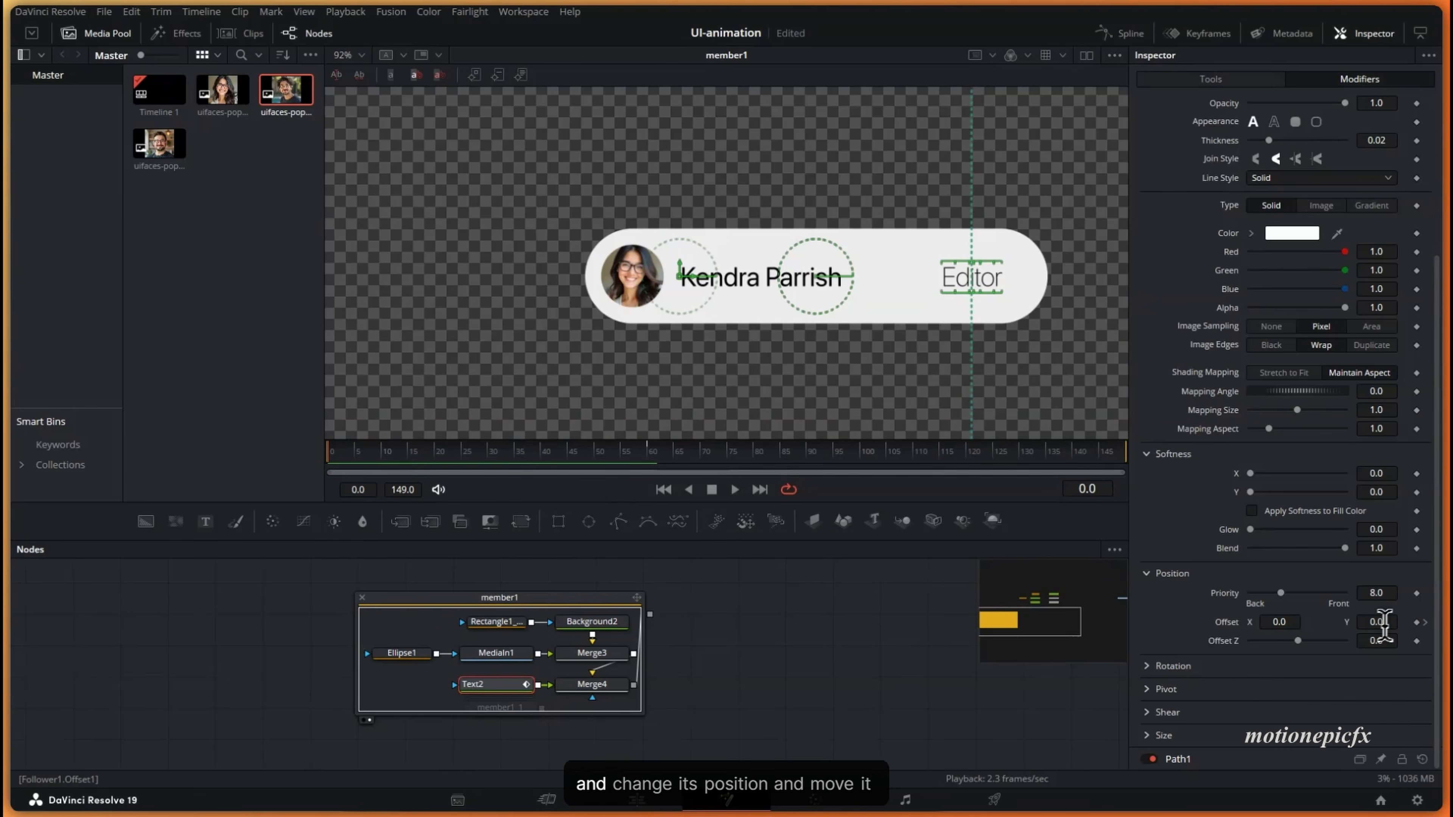
drag(1376, 622, 1236, 641)
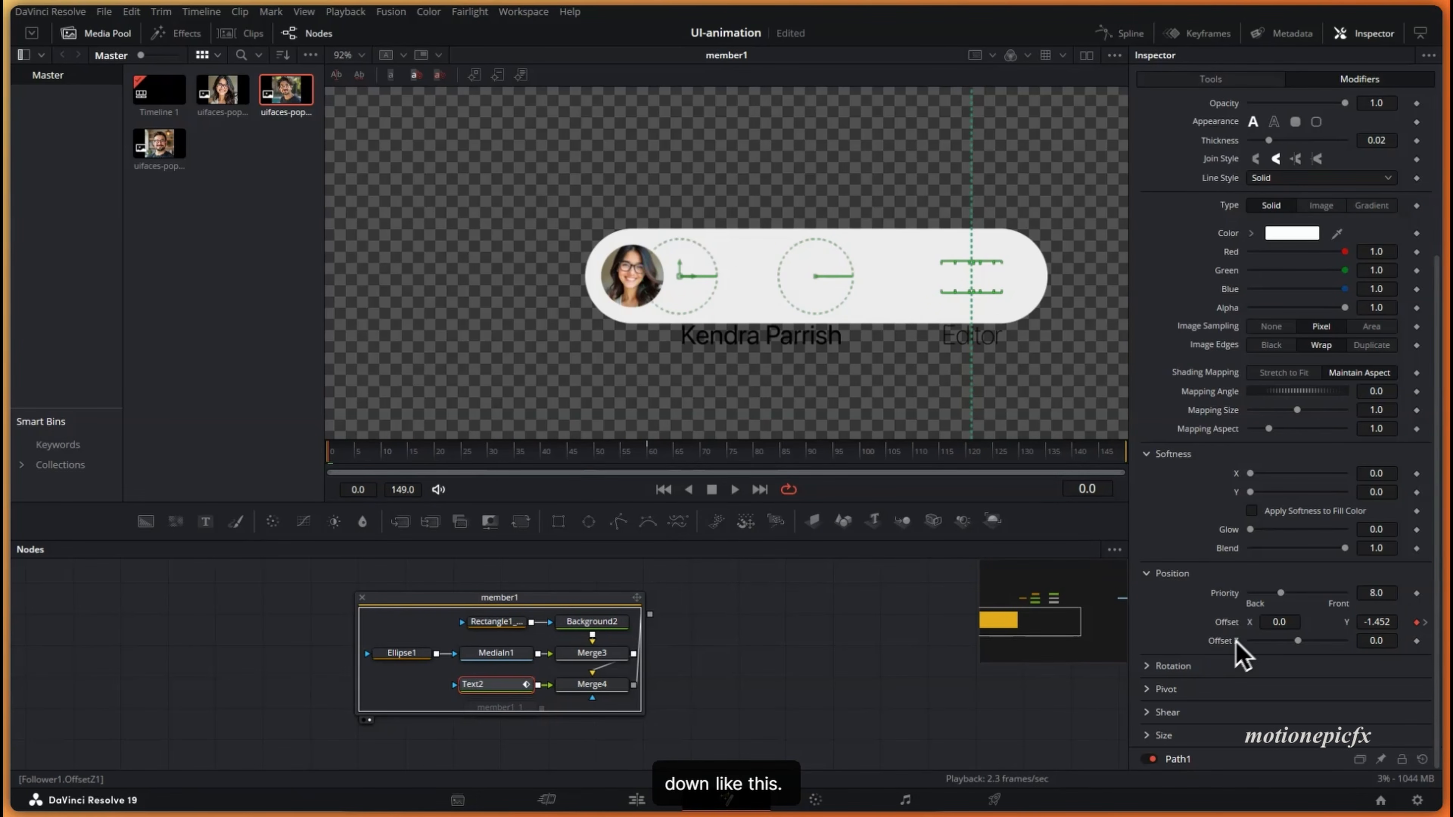
click(340, 456)
drag(402, 467, 637, 513)
- Smooth the Follower Displacement keyframes, set Ease In to 100, and play the animation back
click(1110, 35)
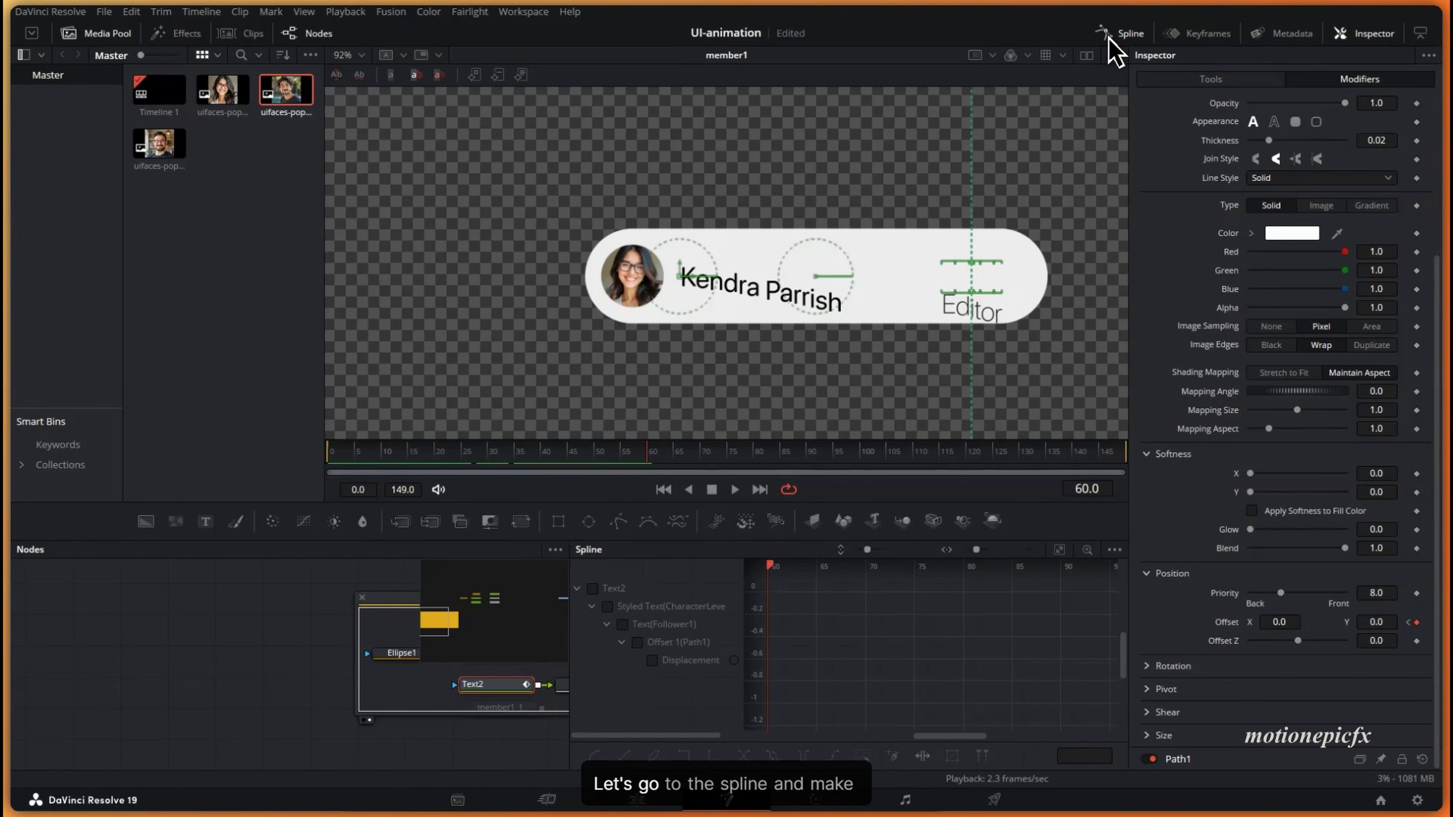
click(652, 661)
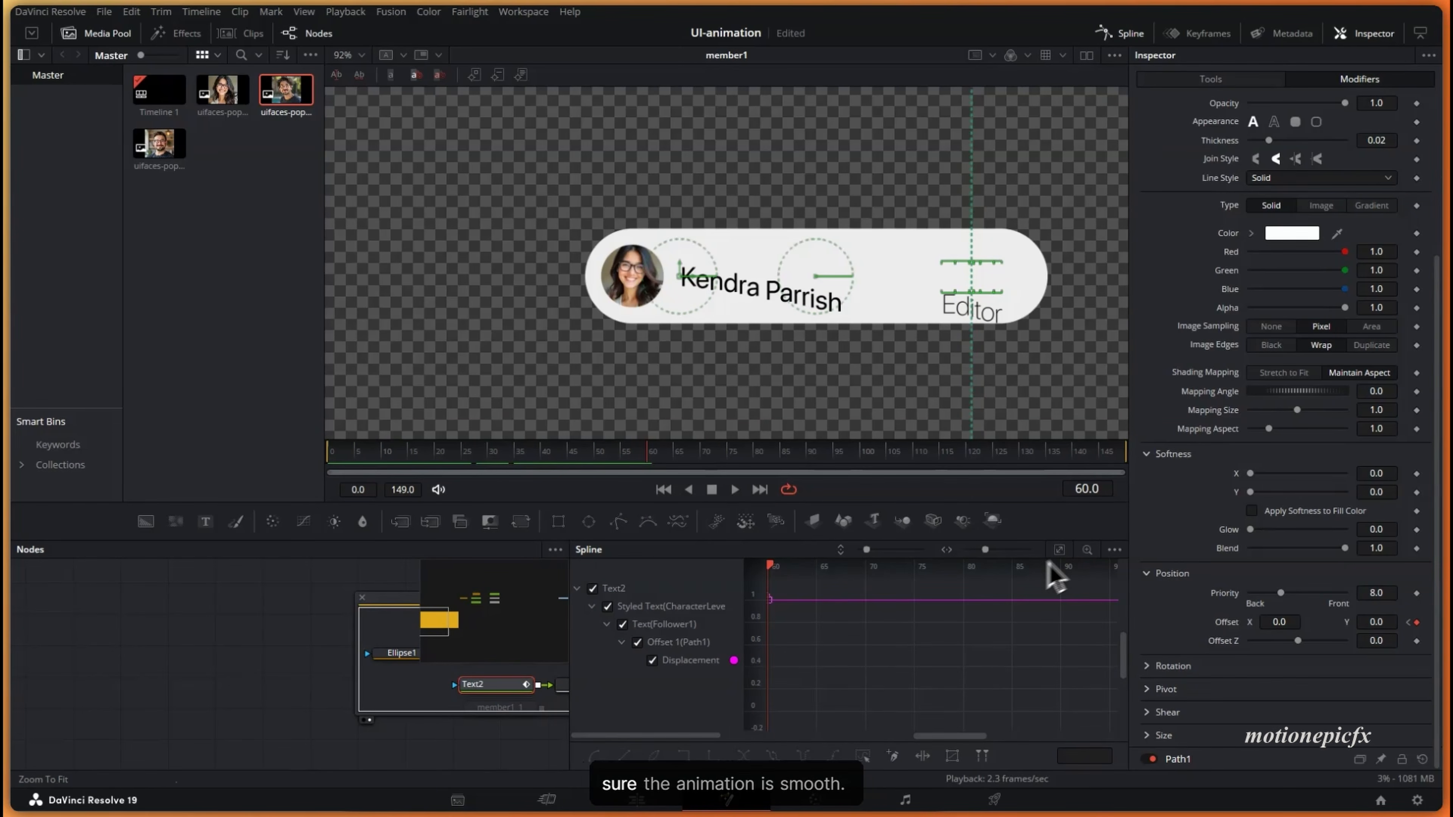
click(1059, 550)
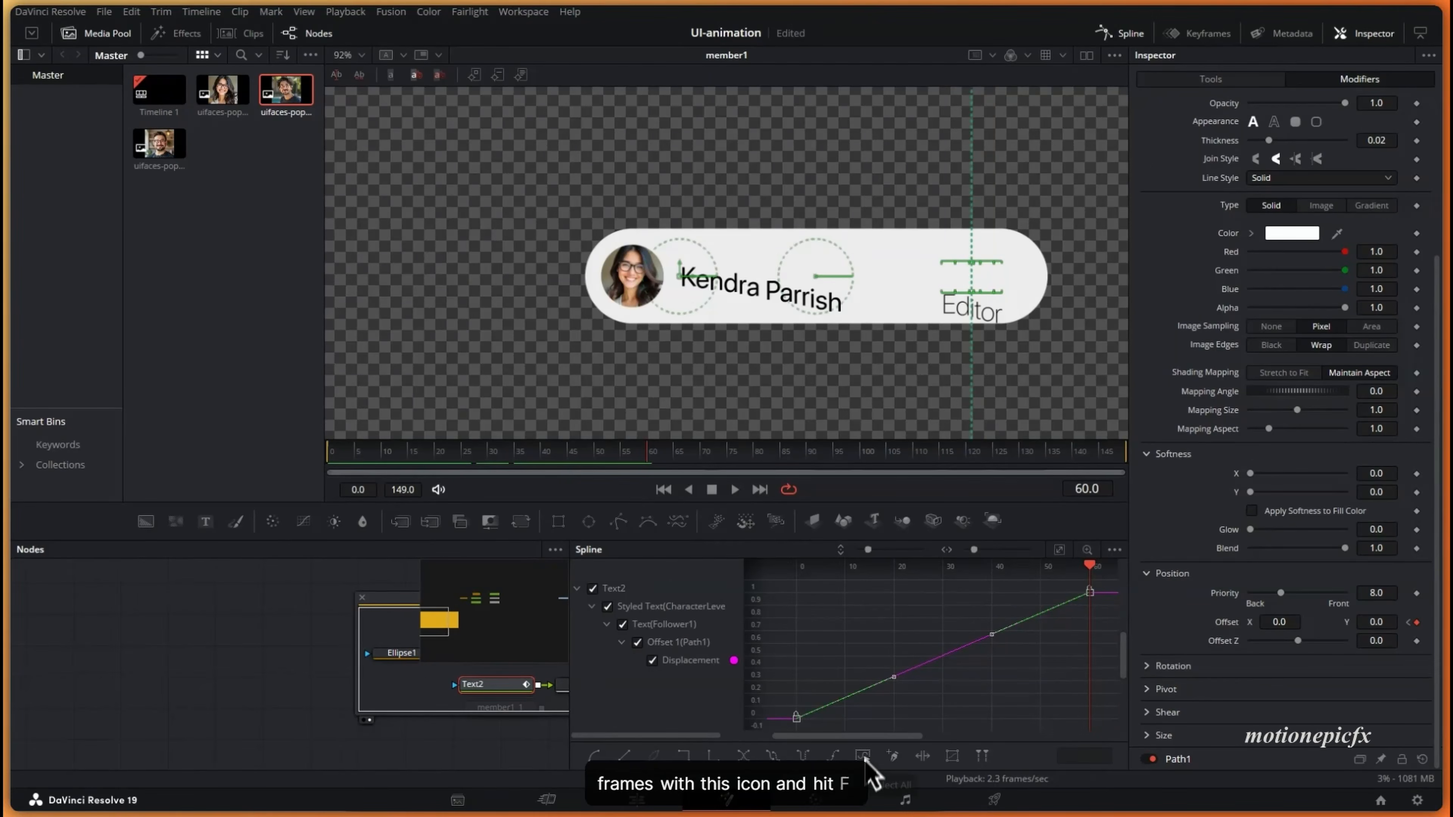
key(f)
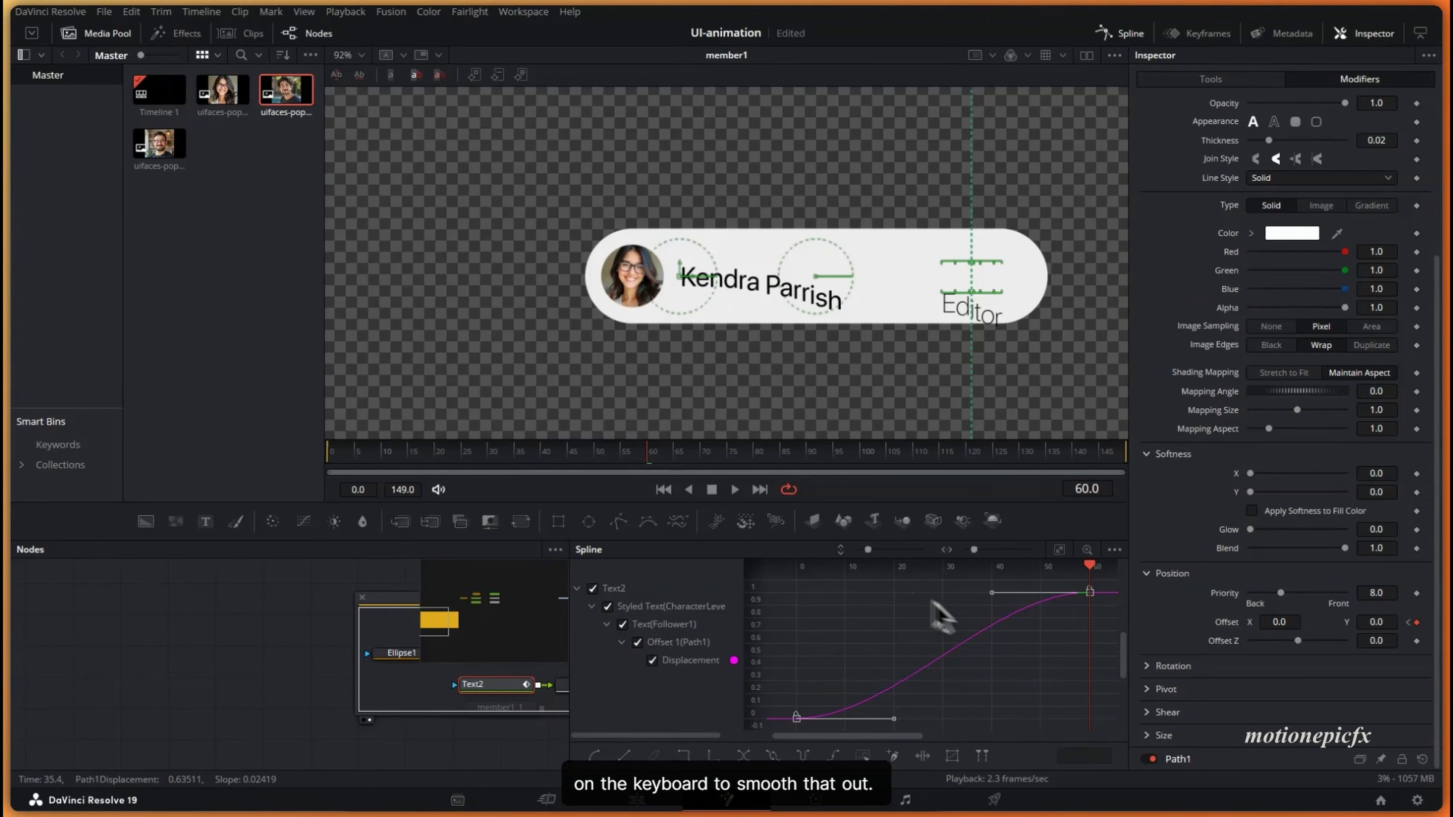
key(t)
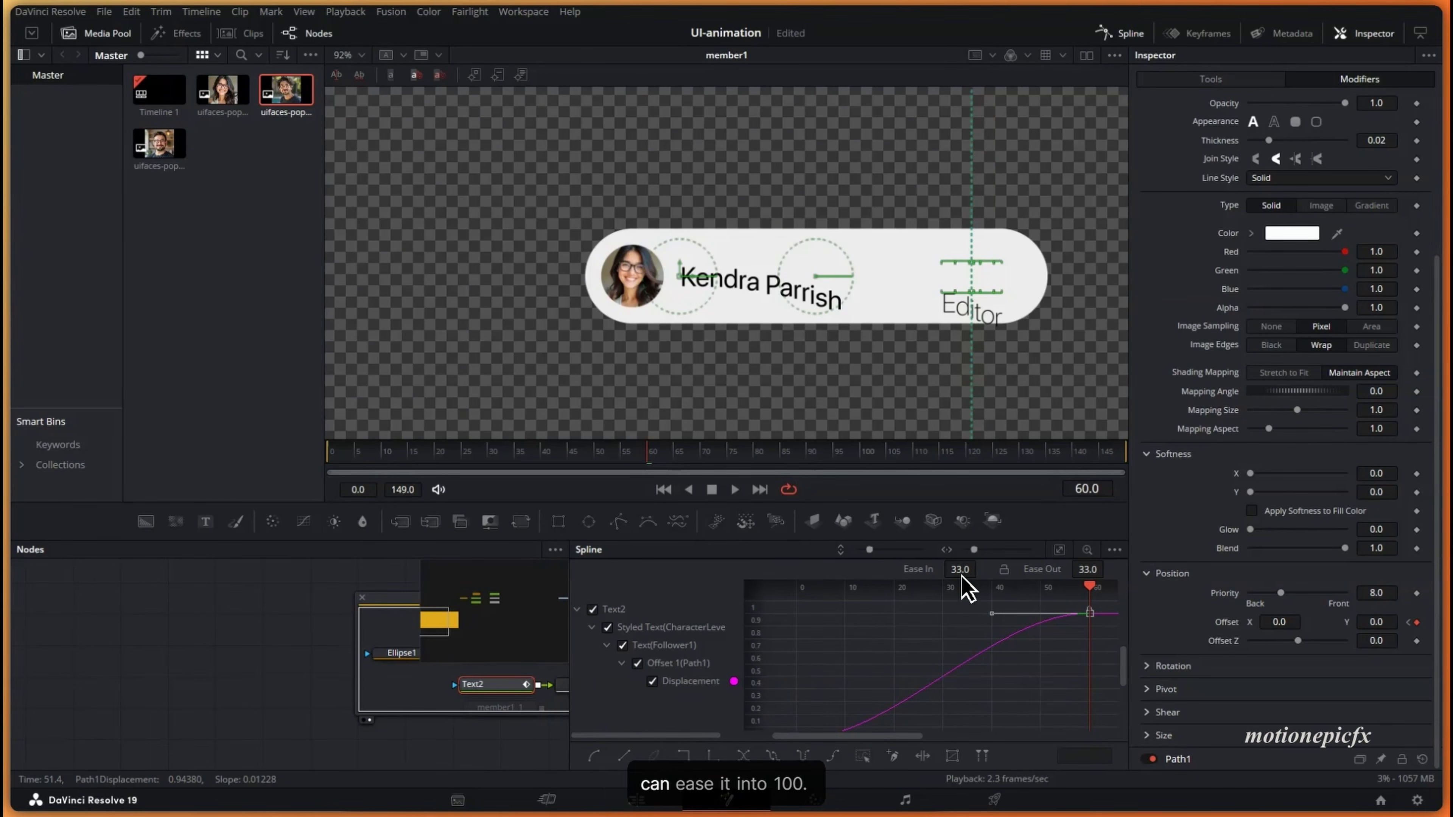
drag(961, 574, 970, 450)
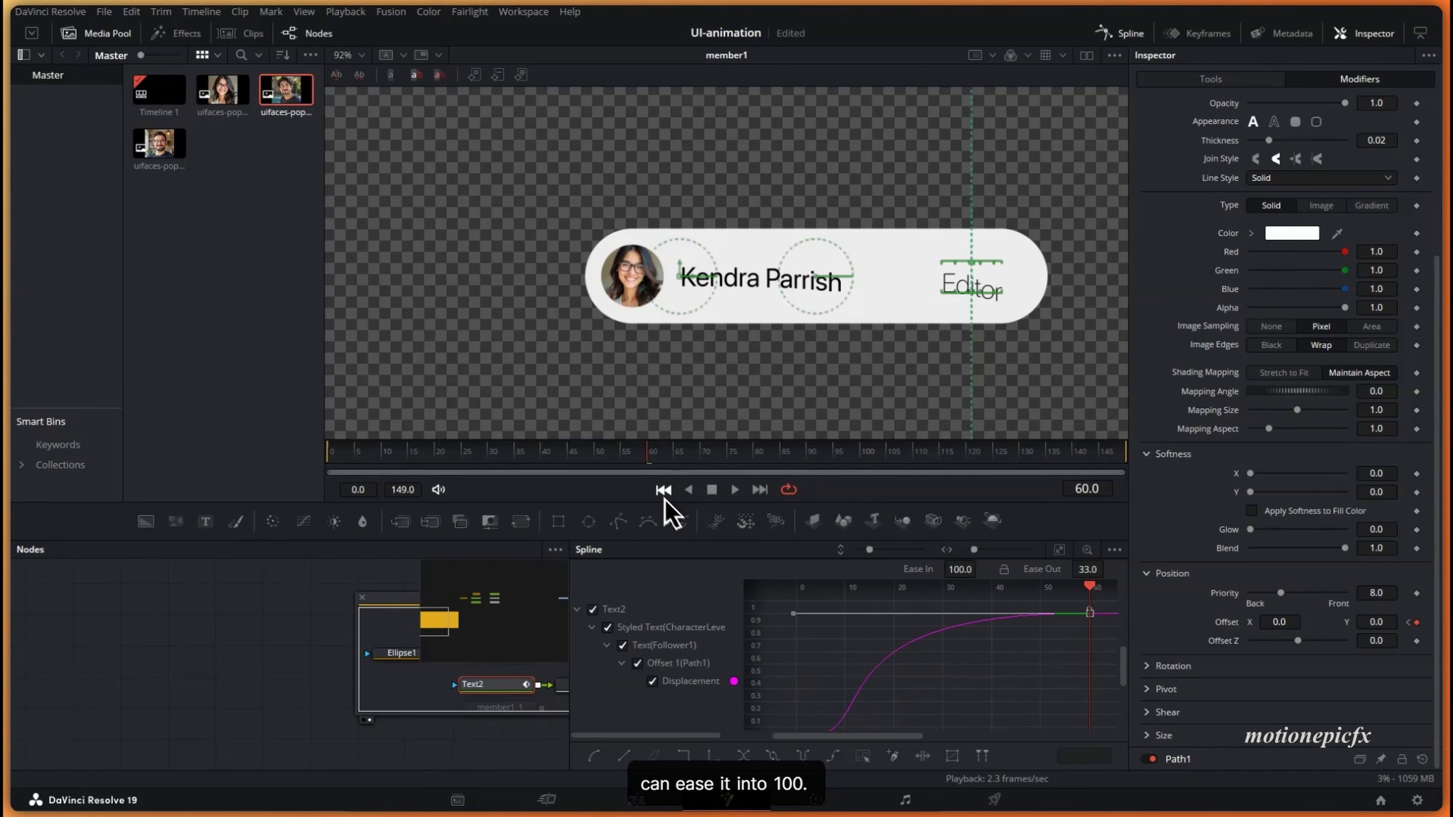
click(663, 489)
click(733, 490)
- Connect Rectangle1 to Text2's mask input and scrub to check the masked rise-in
click(260, 630)
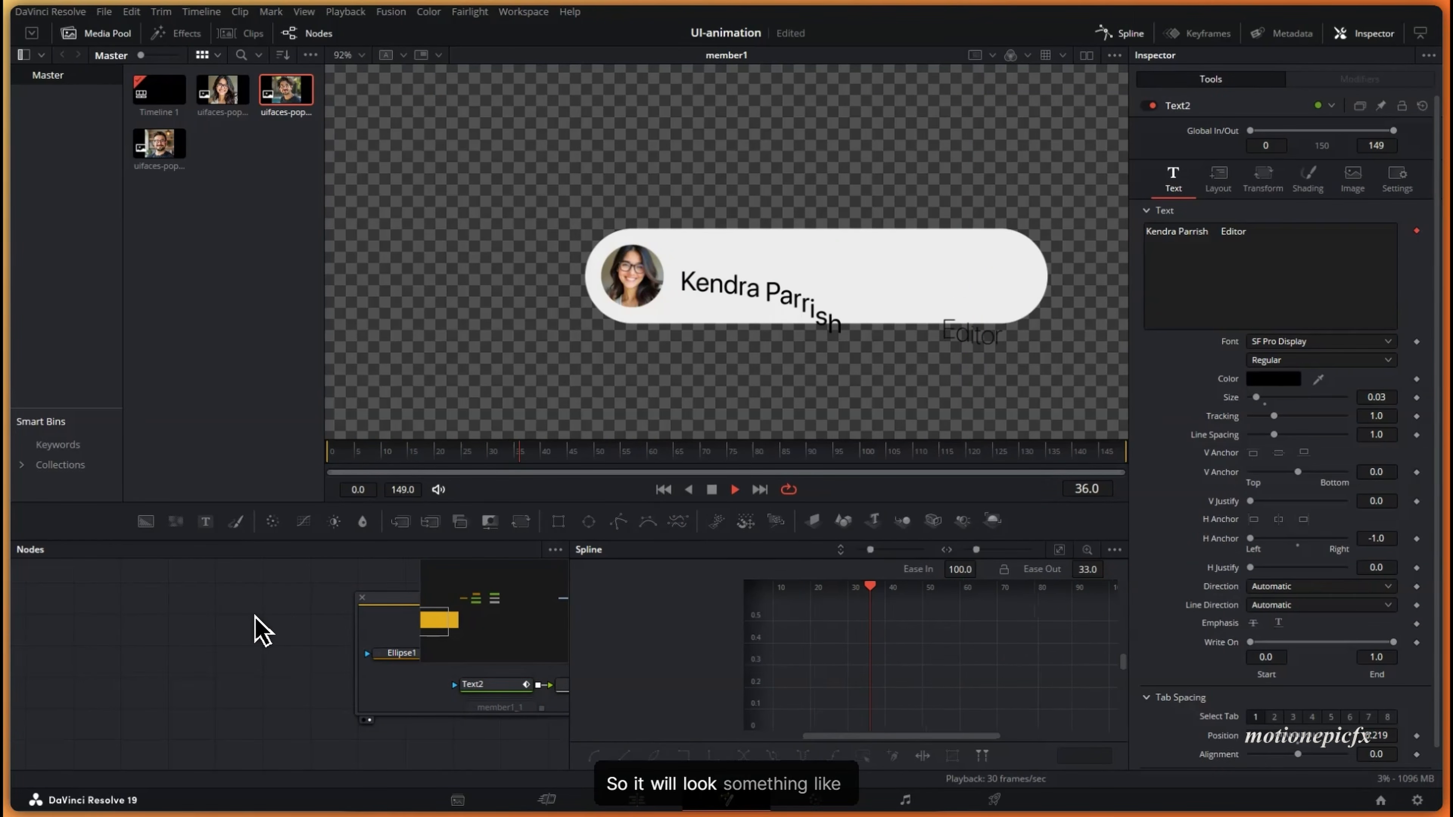
click(485, 455)
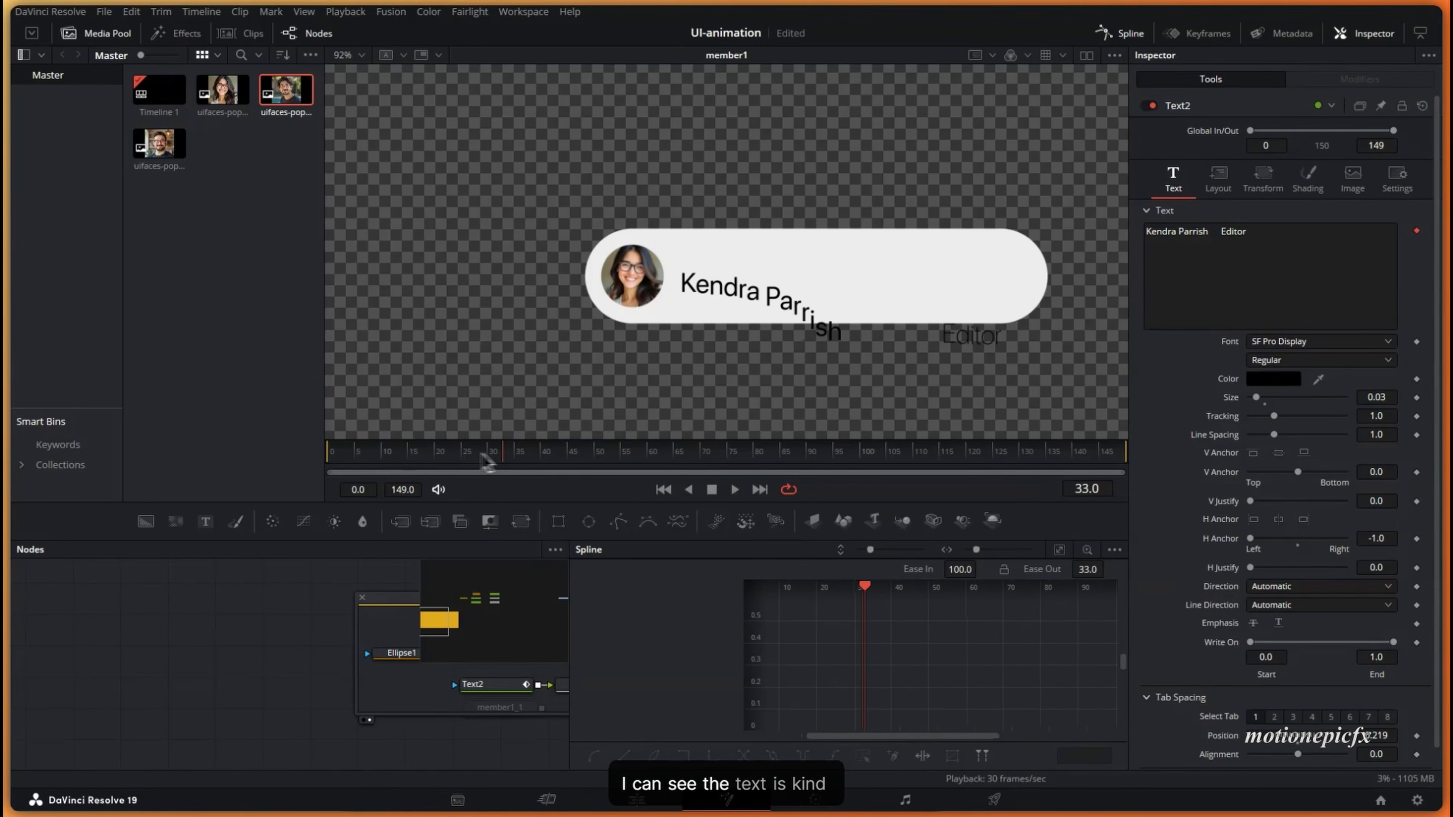
drag(485, 458, 458, 430)
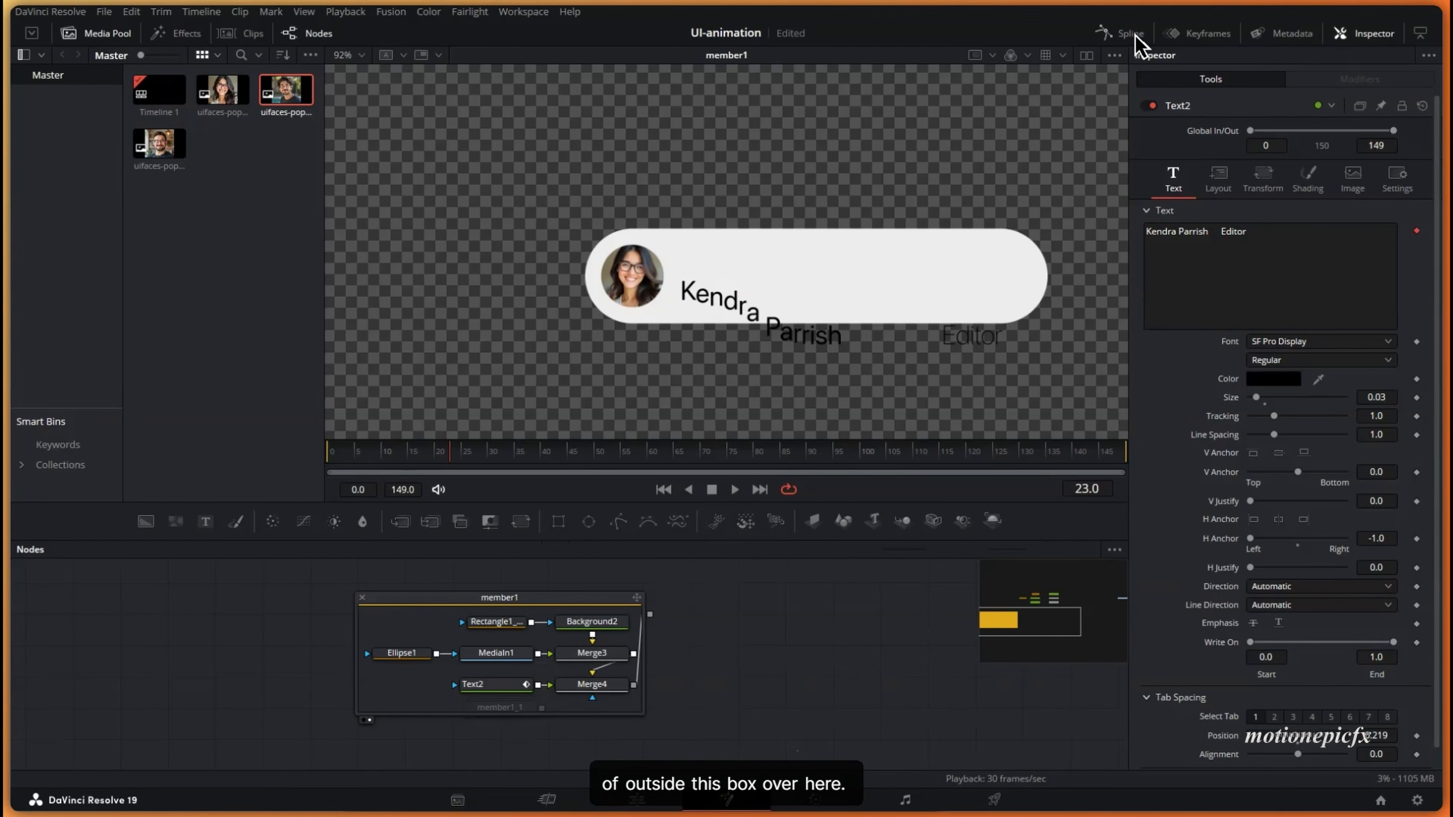
click(1121, 32)
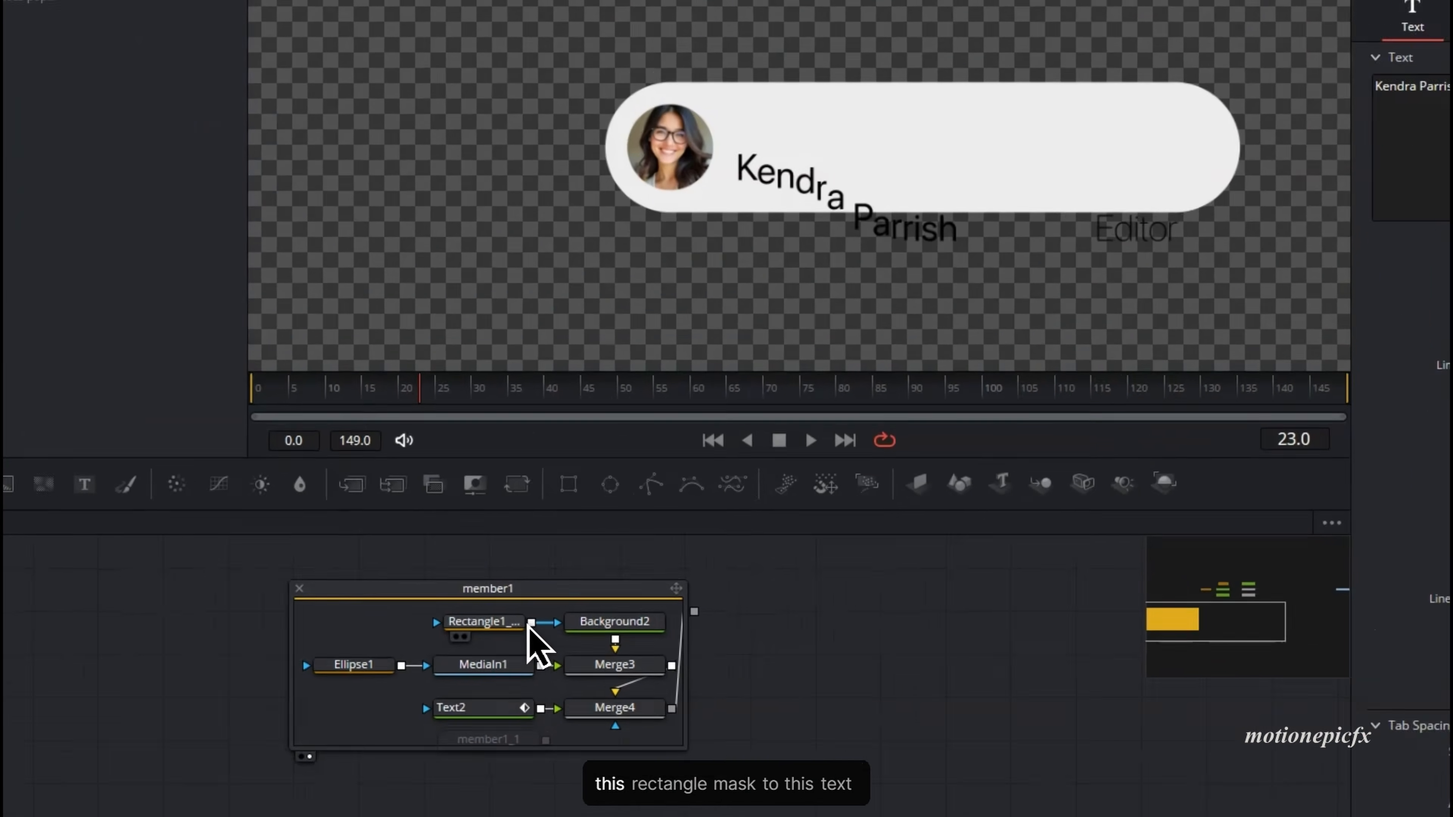
drag(531, 623, 397, 764)
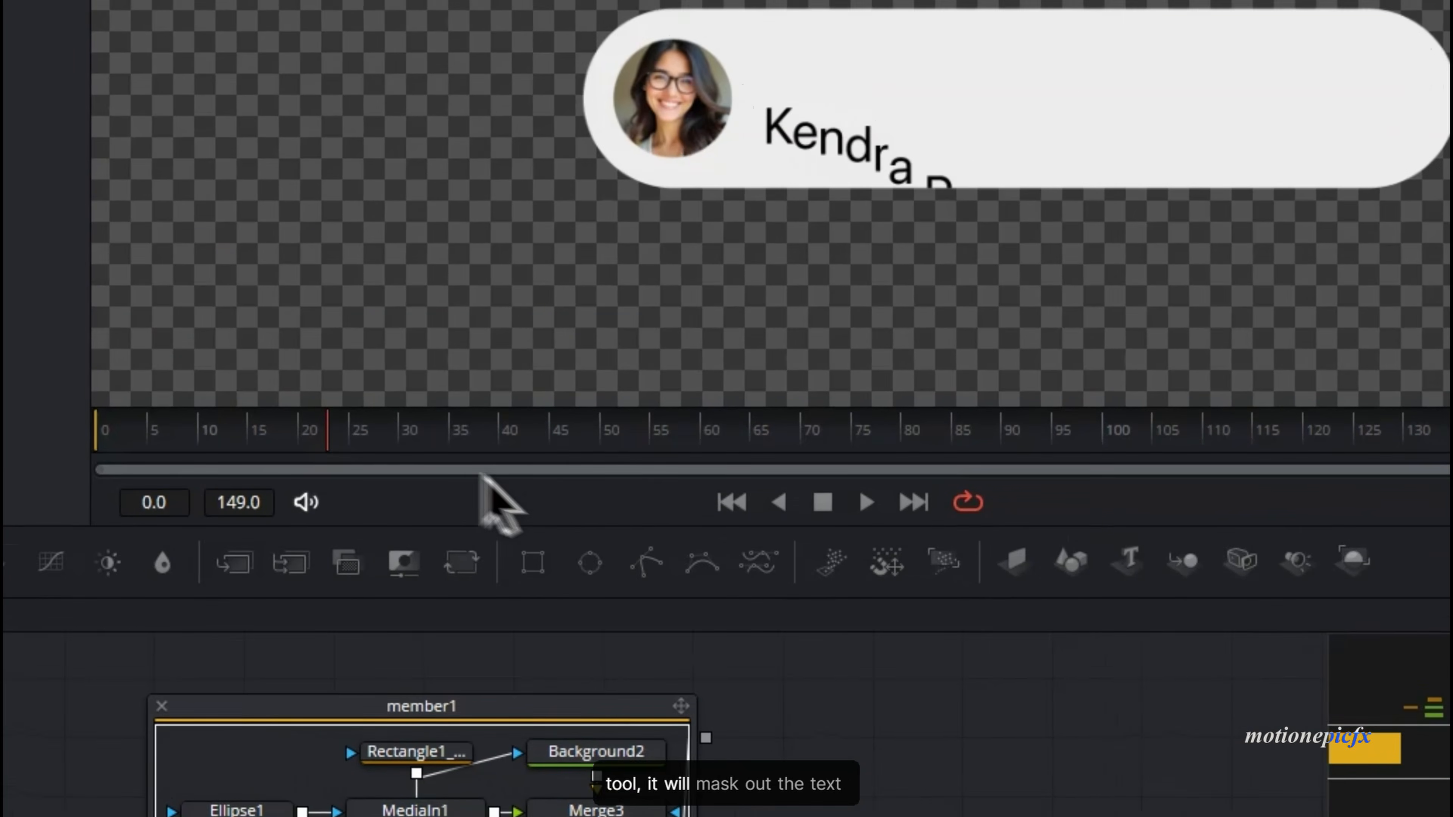
drag(378, 310, 739, 325)
drag(658, 458, 823, 460)
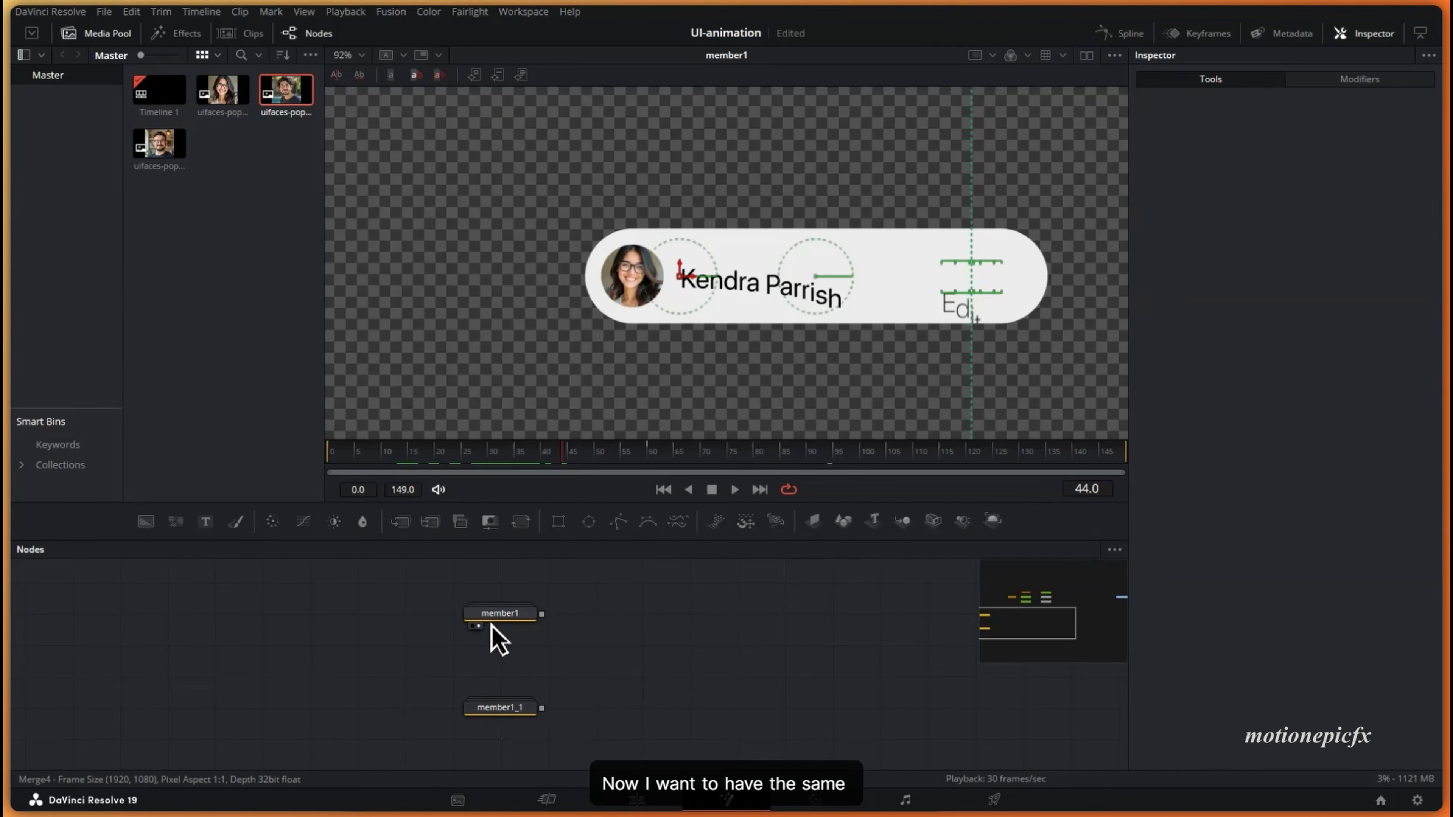
- Preview the member1_1 pill's Text2_1 animation and show the group in the viewer
double_click(493, 618)
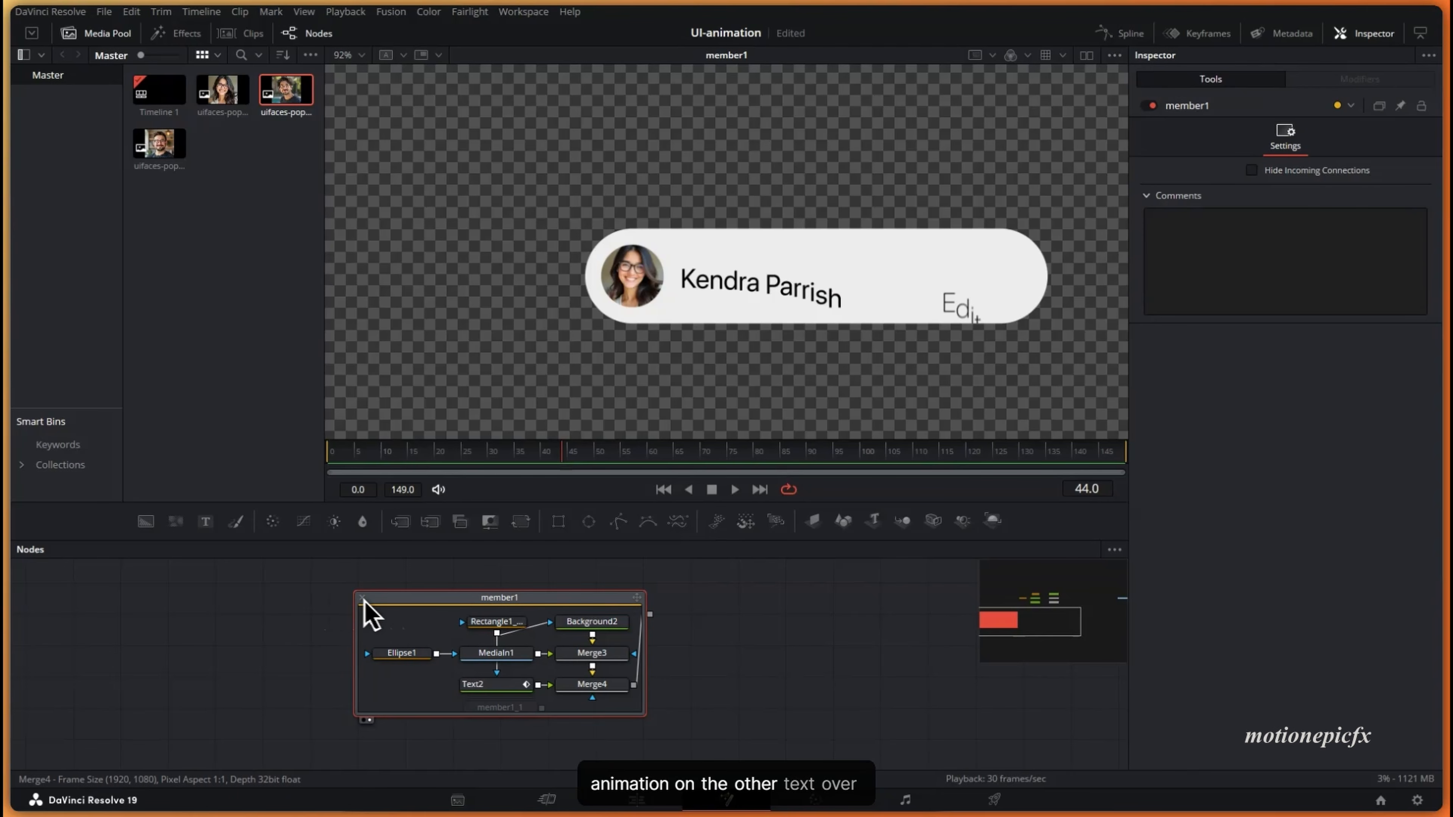
click(363, 599)
double_click(503, 707)
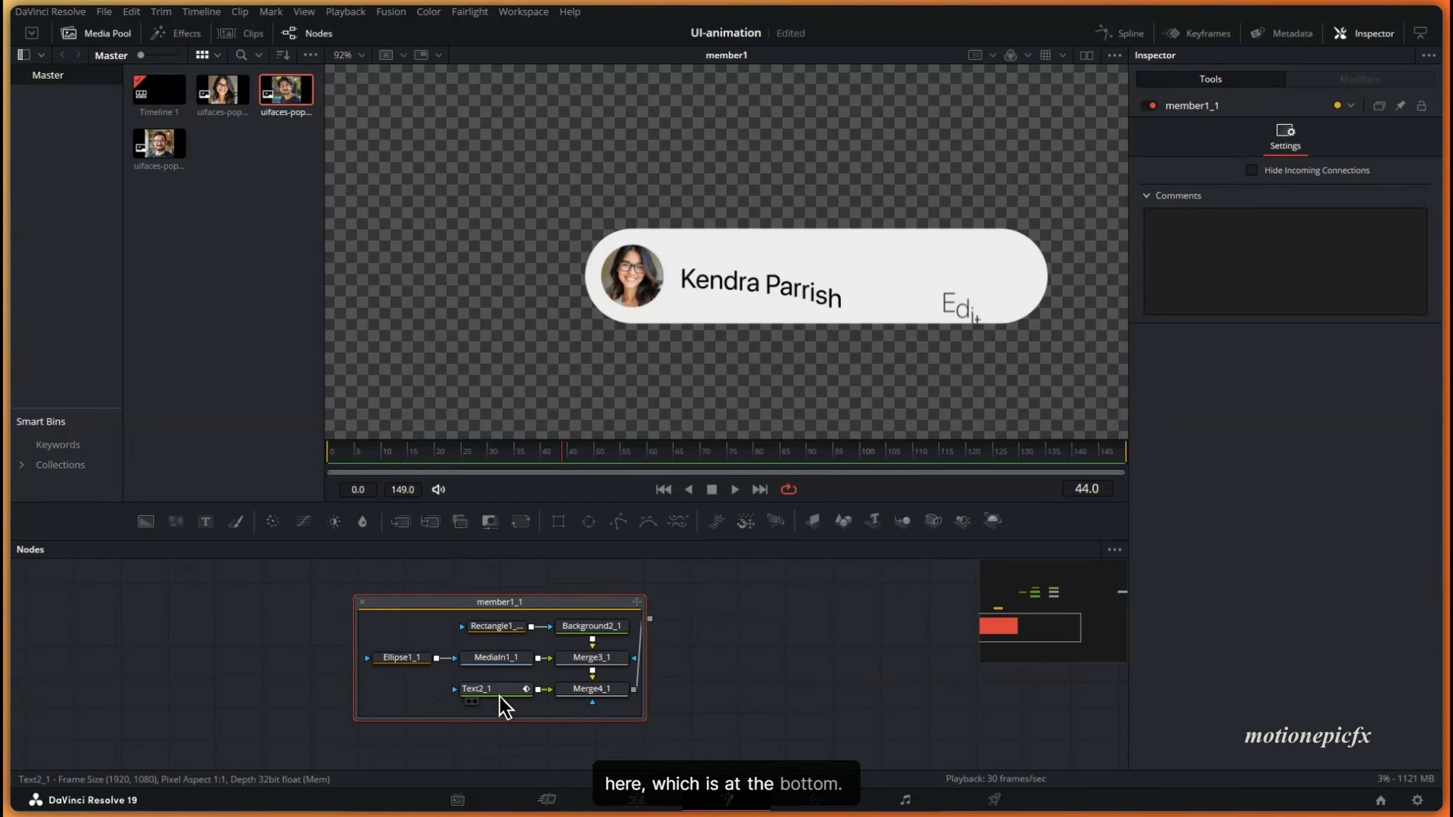
click(499, 694)
click(366, 450)
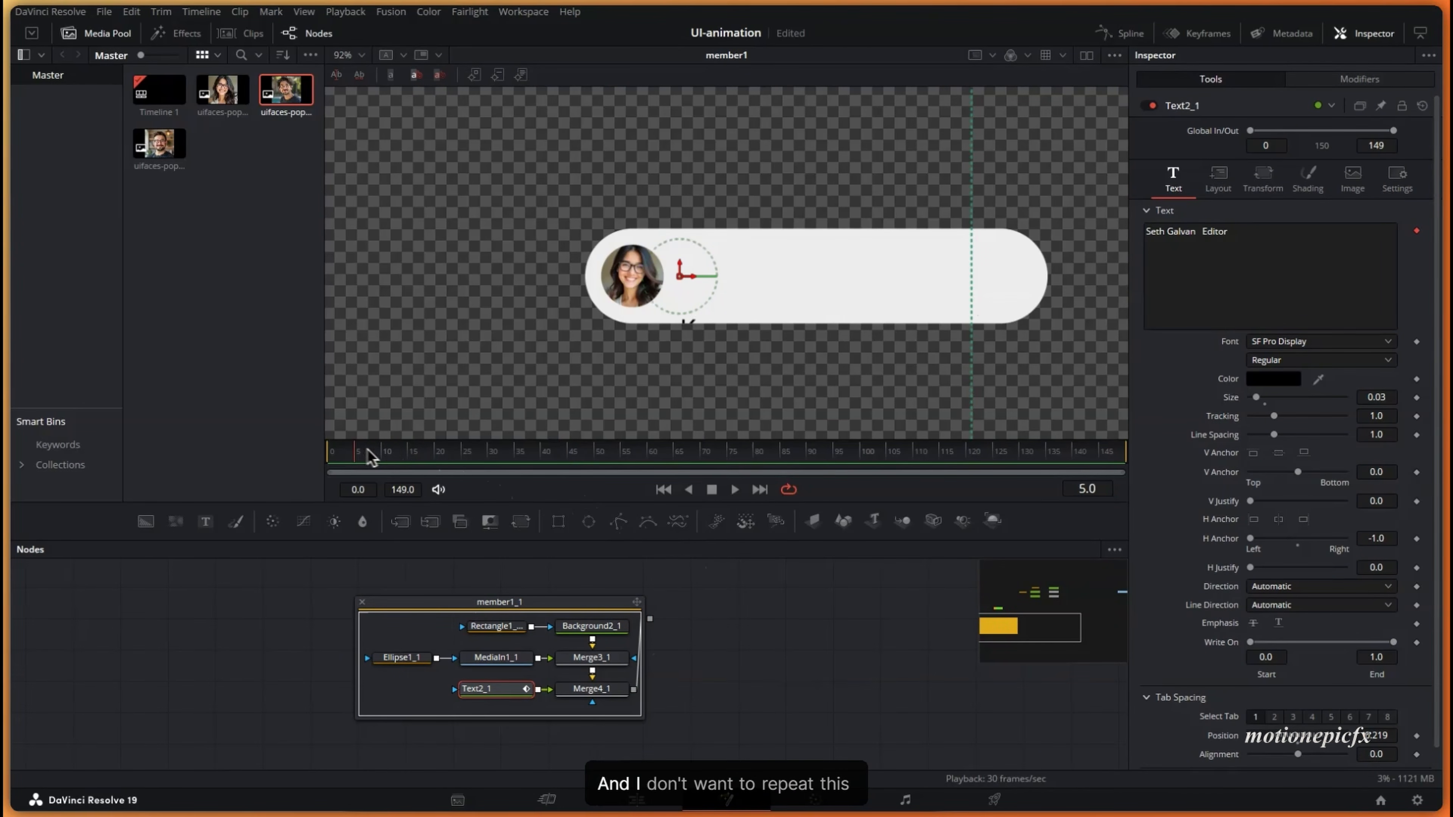
drag(370, 457, 484, 457)
drag(547, 627, 552, 658)
click(367, 635)
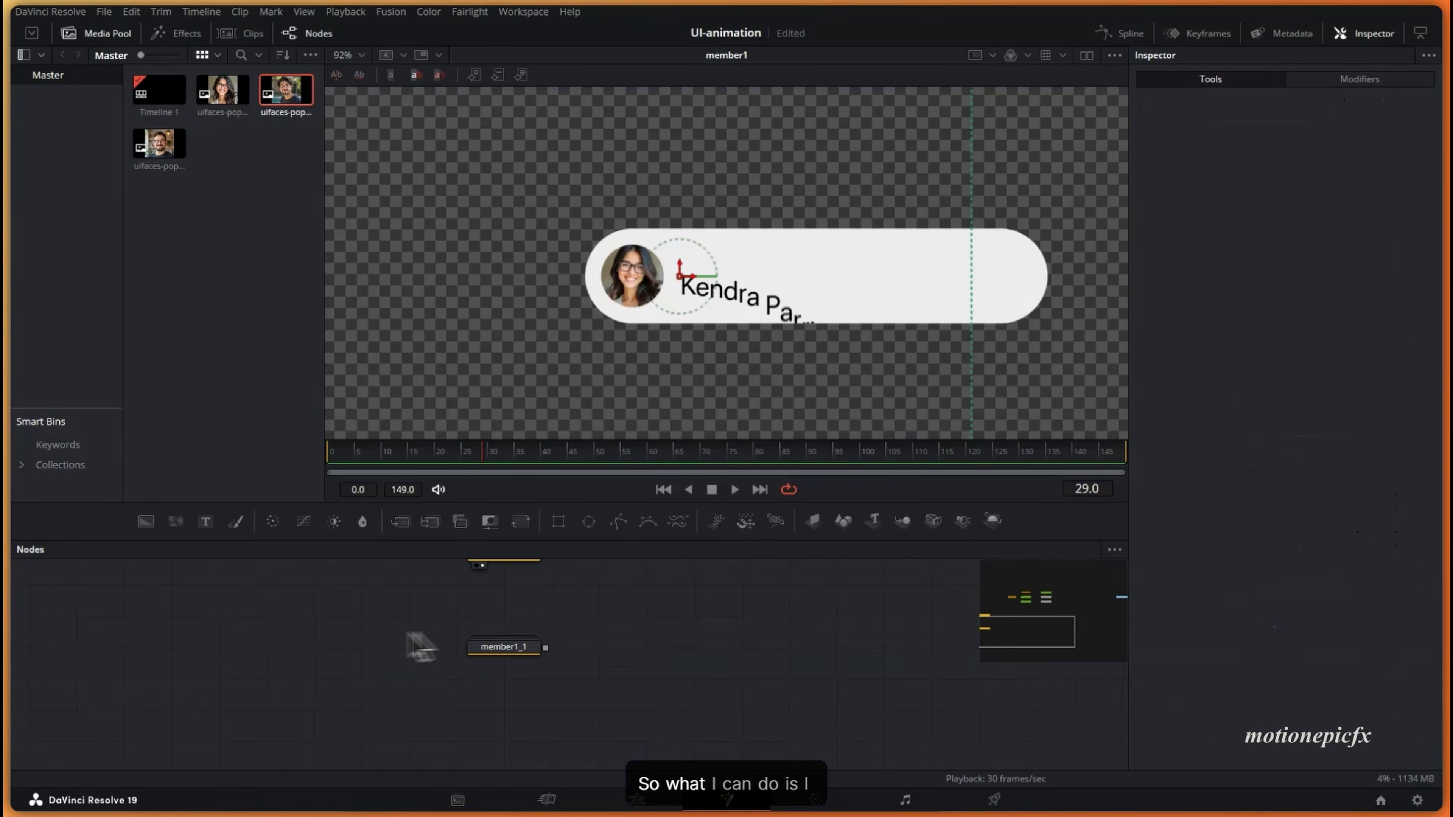
scroll(457, 664, up, 2)
click(508, 680)
drag(508, 680, 607, 401)
- Copy the Text2 node from member1 and save the project
double_click(515, 586)
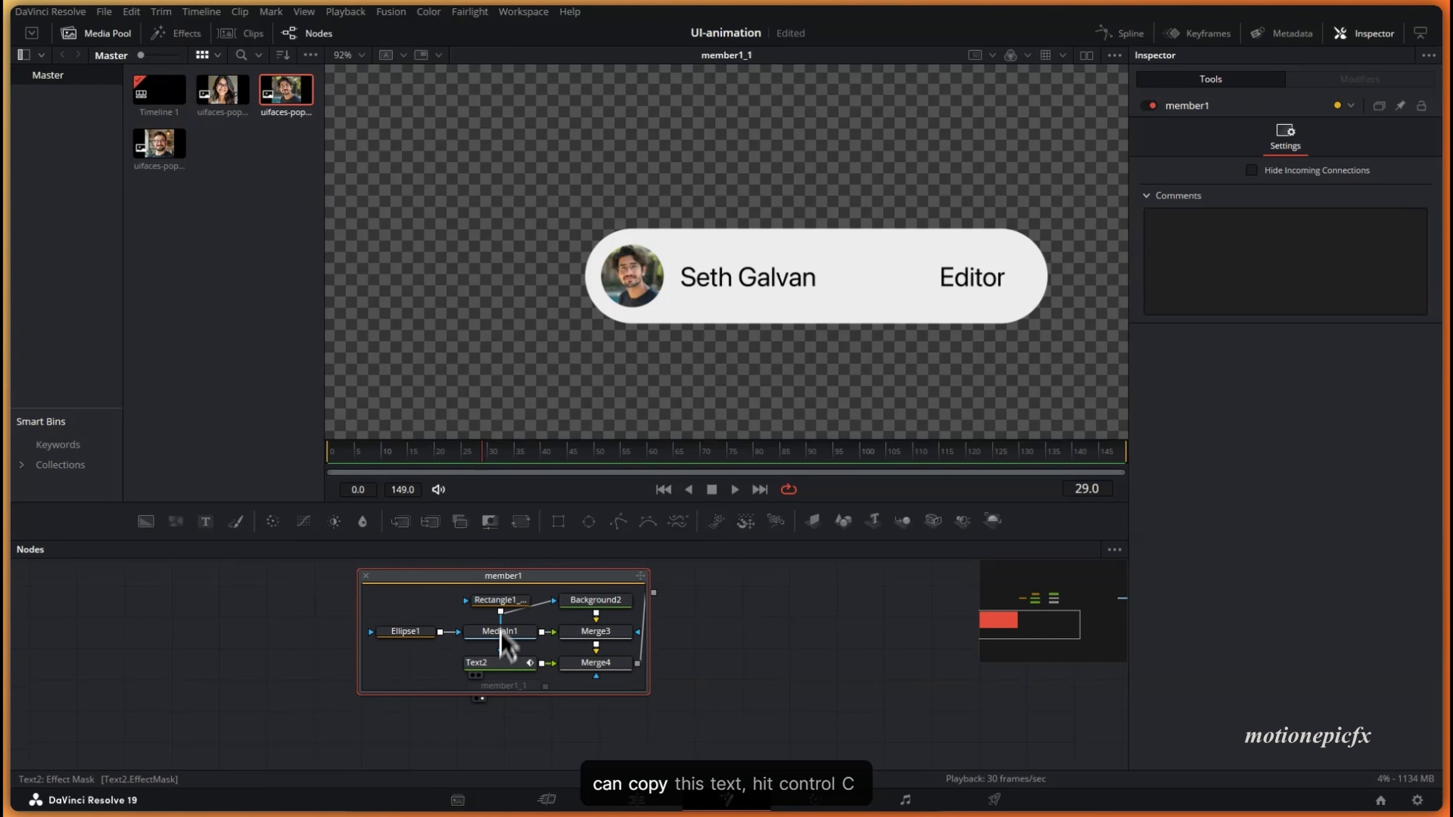
click(491, 664)
right_click(495, 665)
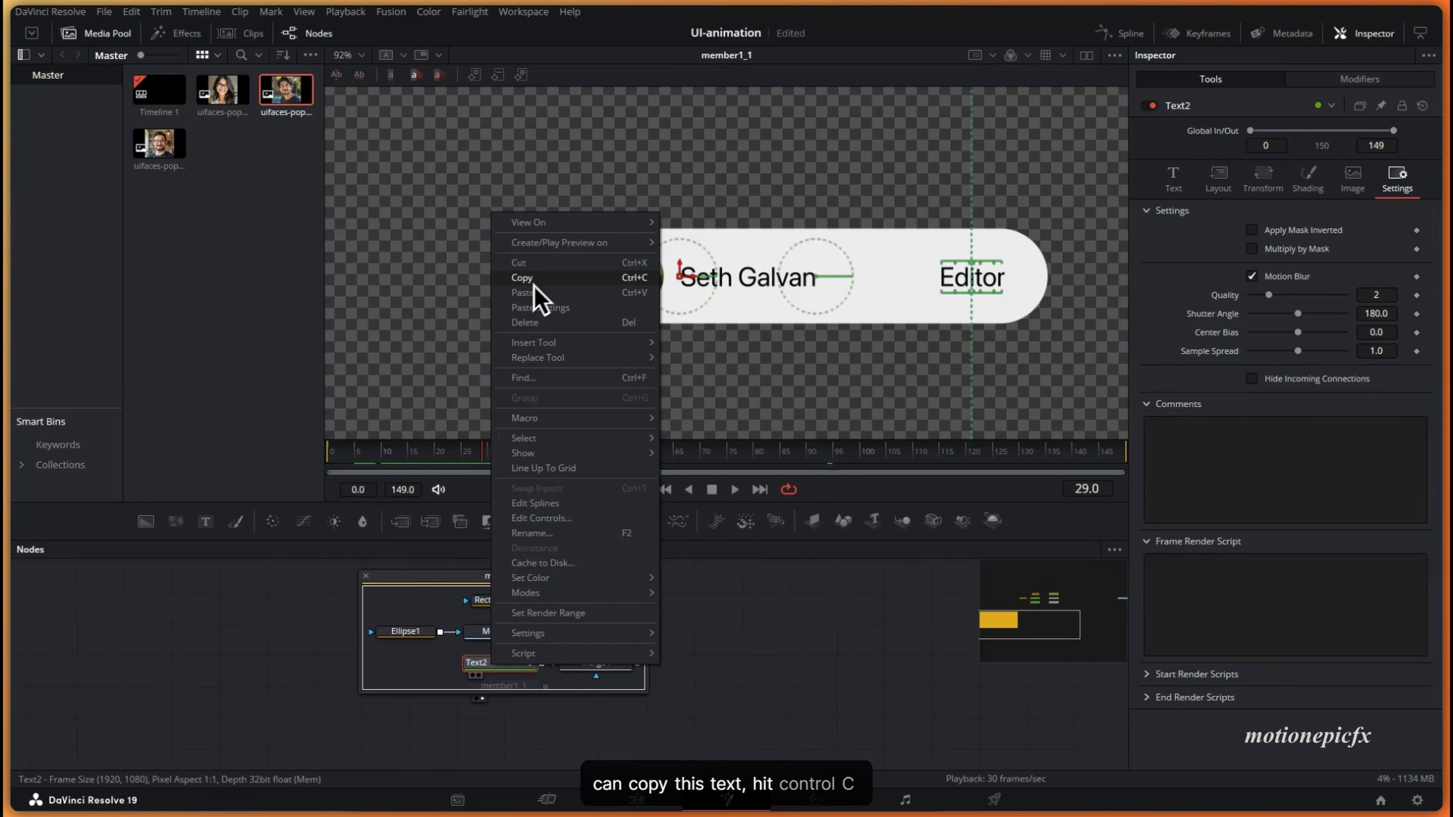
click(547, 280)
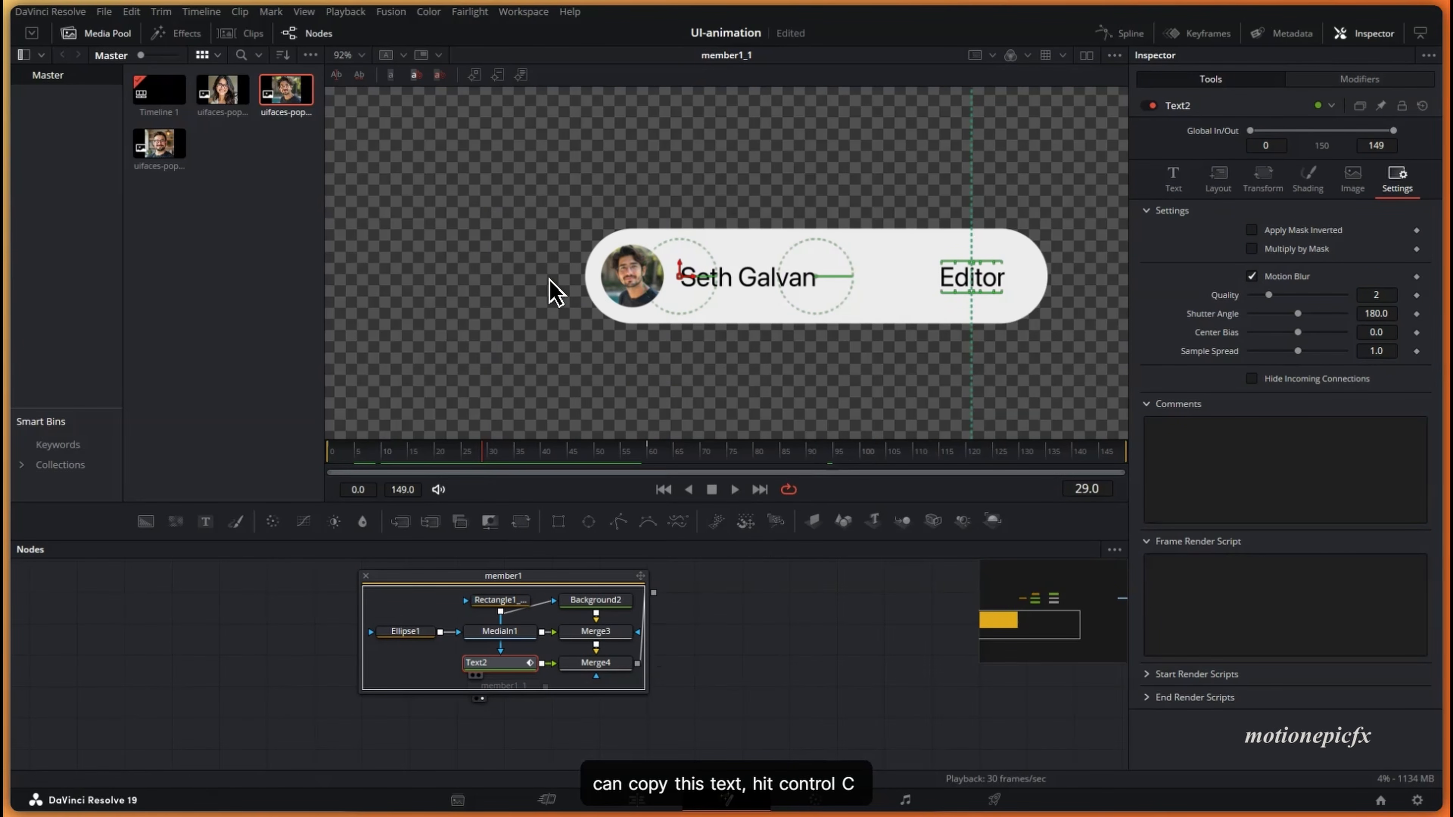
click(366, 576)
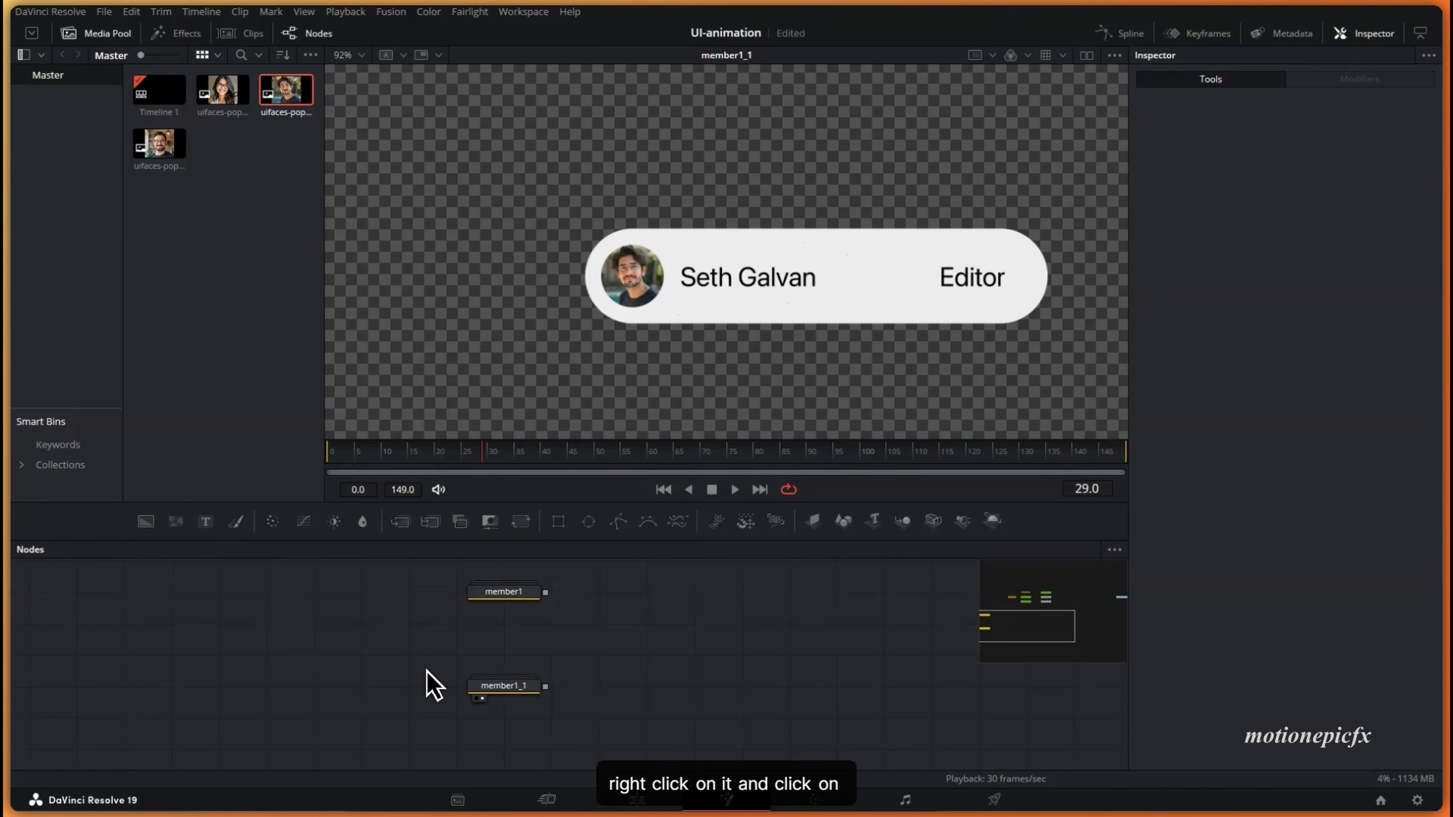
key(ctrl+s)
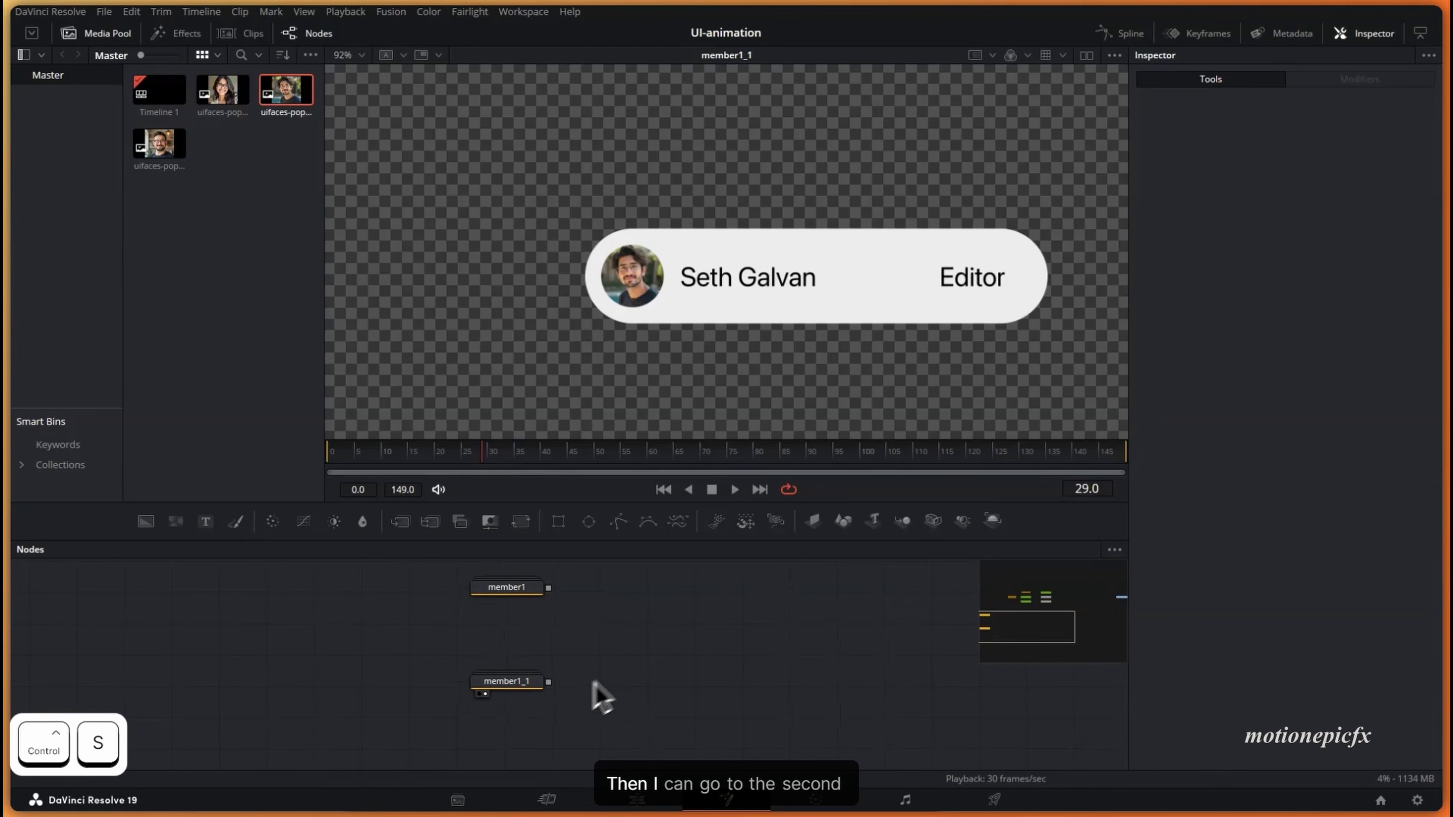
- Rename member1_1 to member2 and paste Text2's settings onto Text2_1, previewing to frame 67
click(550, 669)
double_click(550, 666)
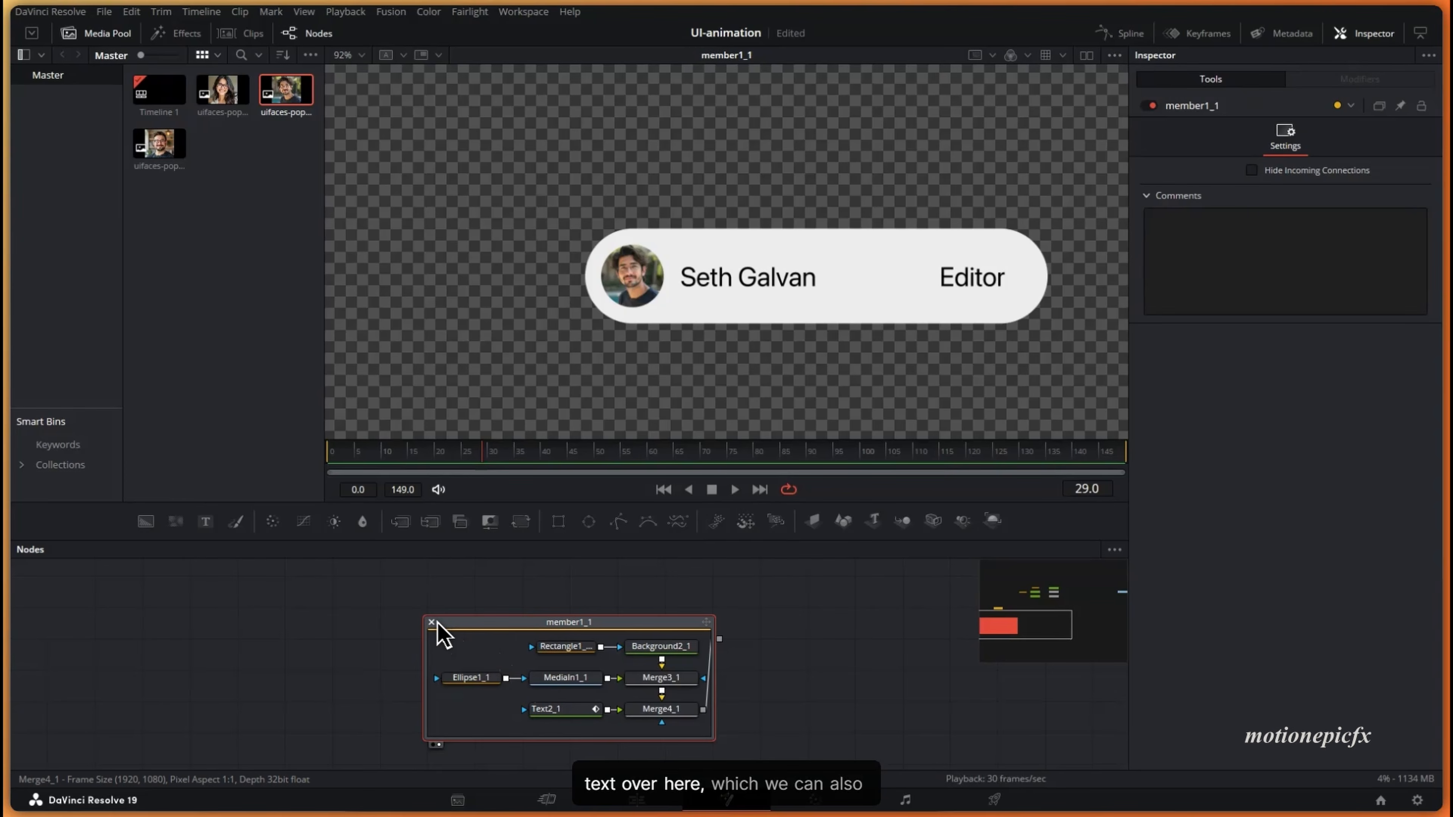
click(432, 623)
right_click(574, 642)
click(614, 495)
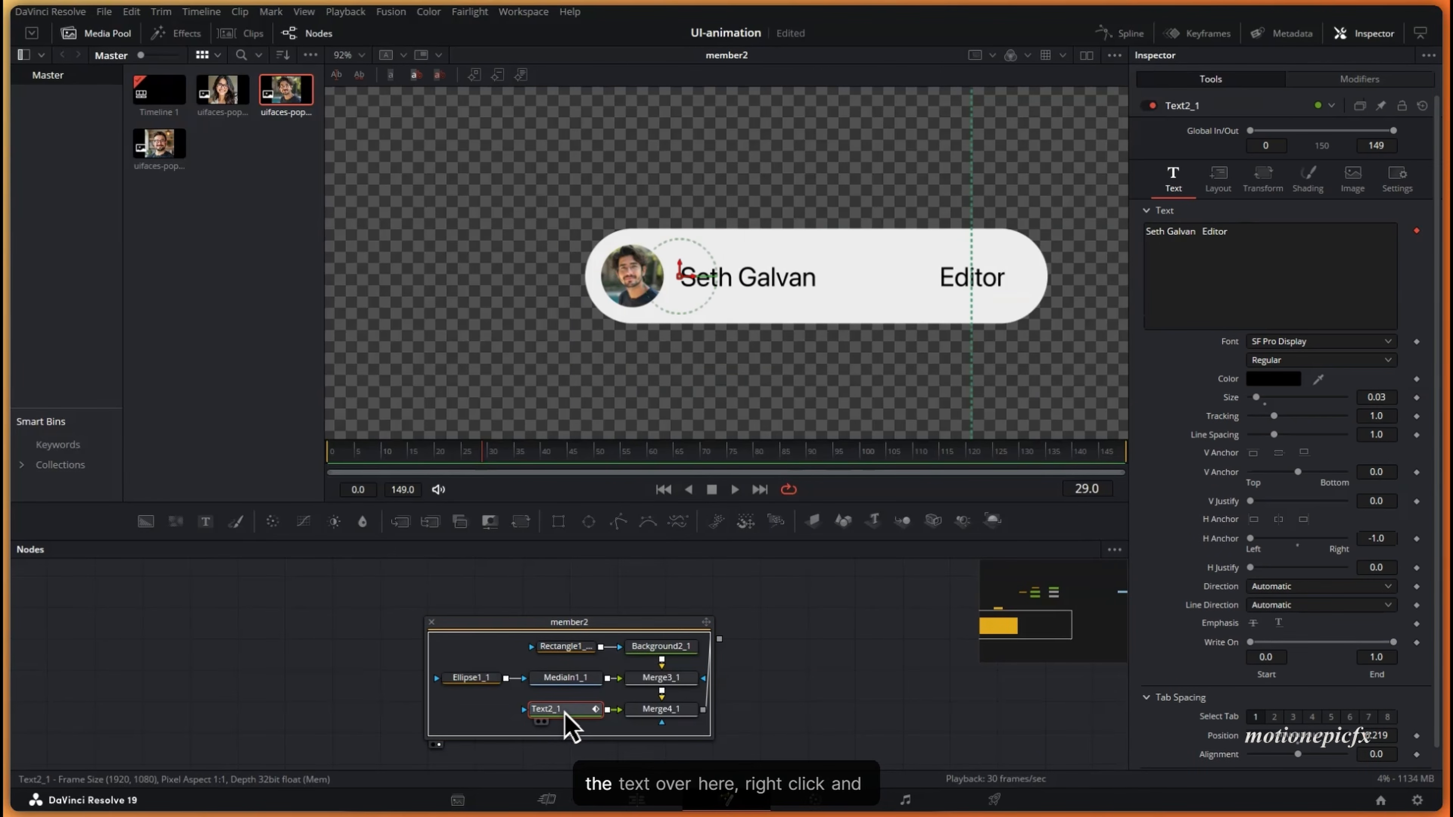
right_click(571, 710)
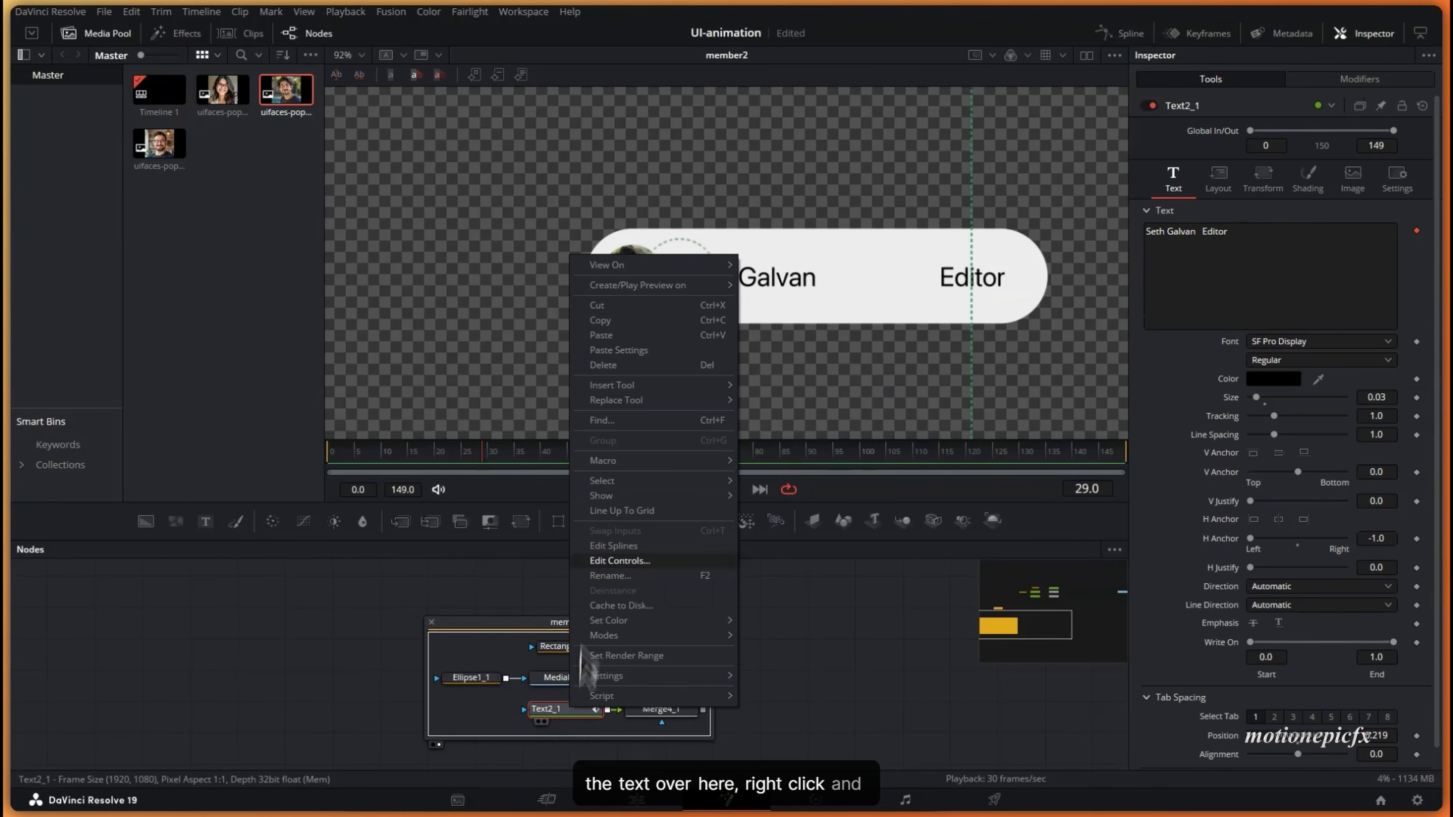
click(618, 350)
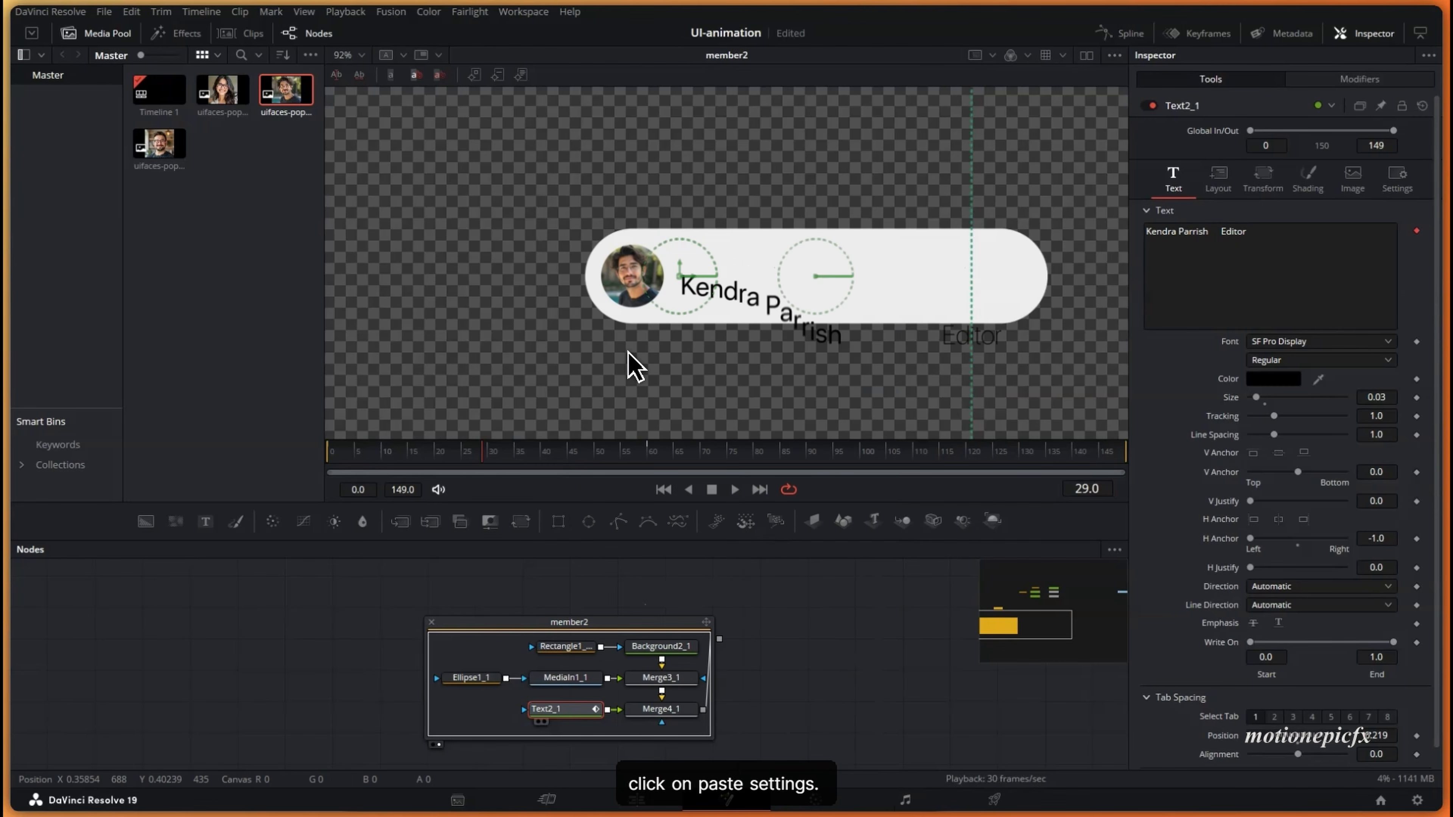
drag(428, 469, 691, 462)
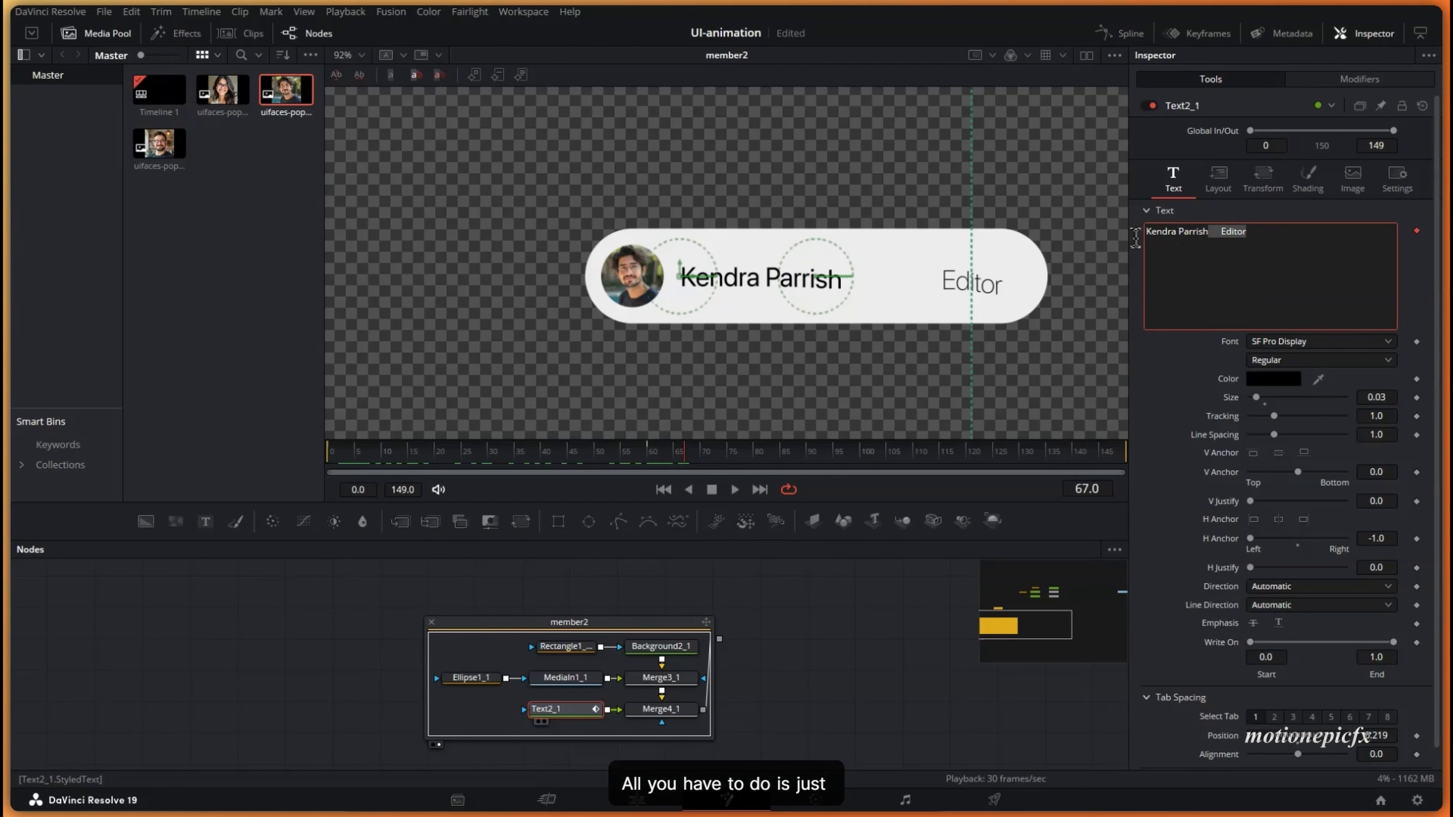
- Replace Text2_1's name with the second member's name, change the role to Producer, and mask it with Rectangle1_1
drag(1135, 239, 1150, 221)
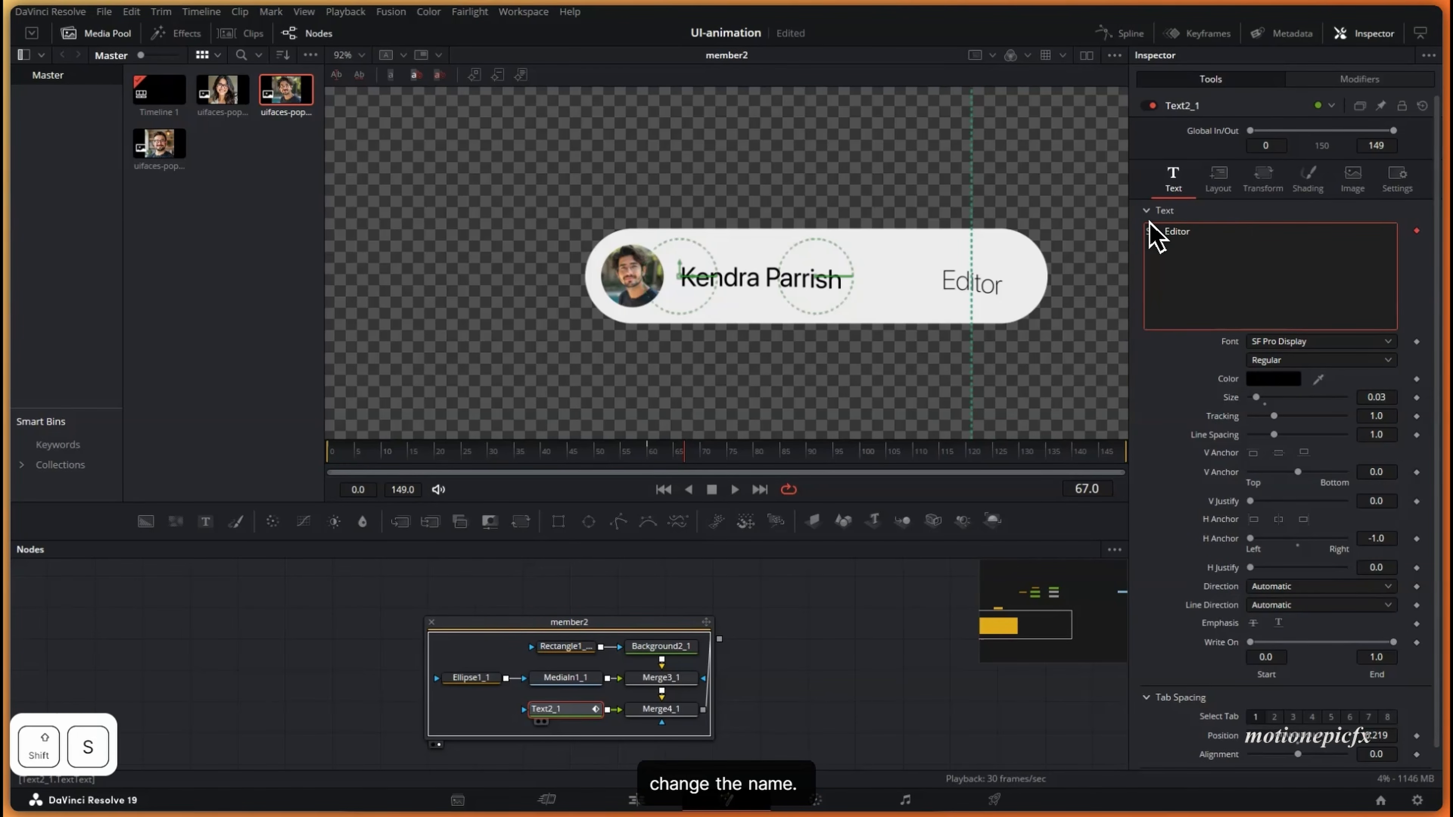
double_click(1214, 231)
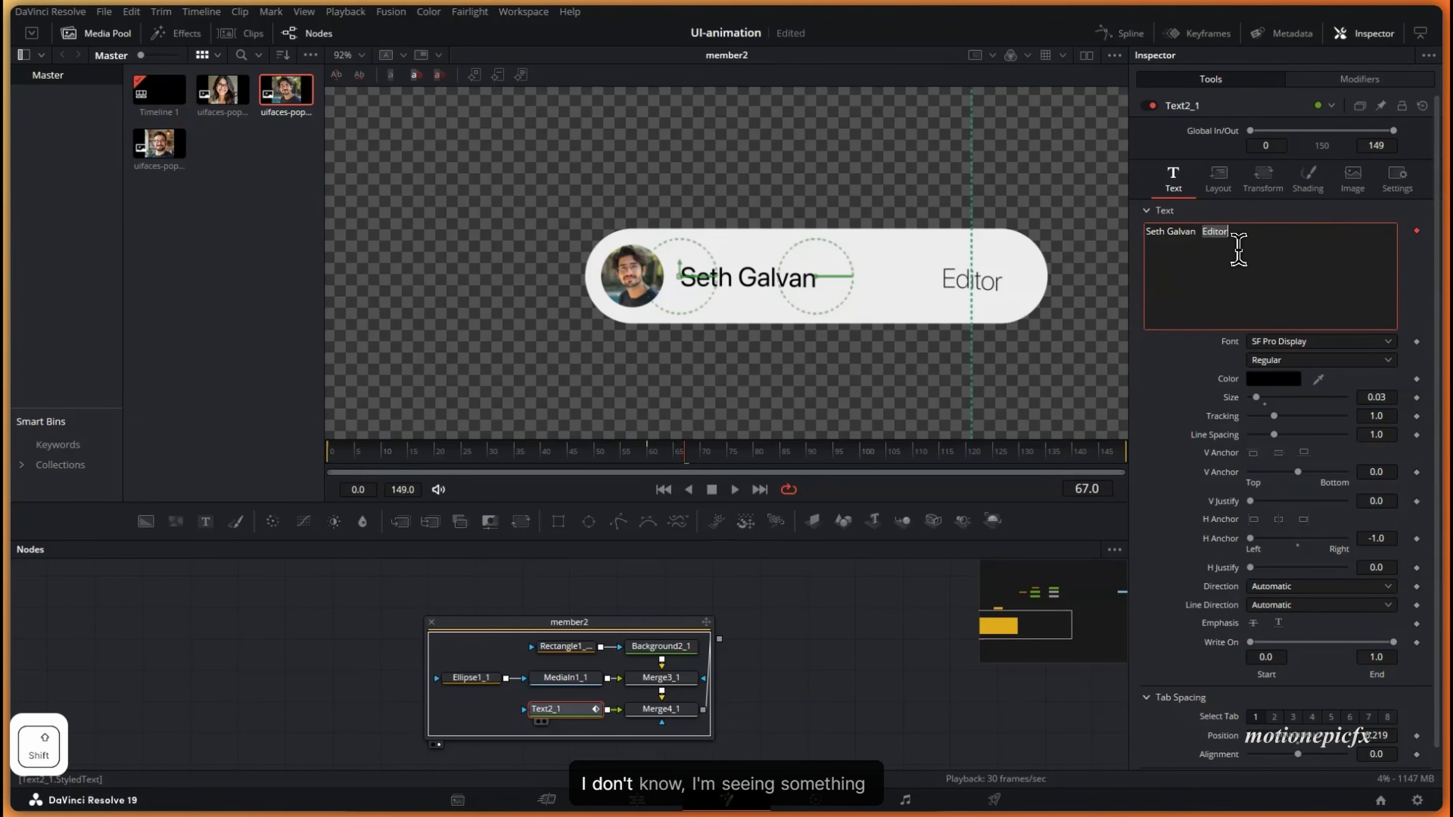
text(Produce)
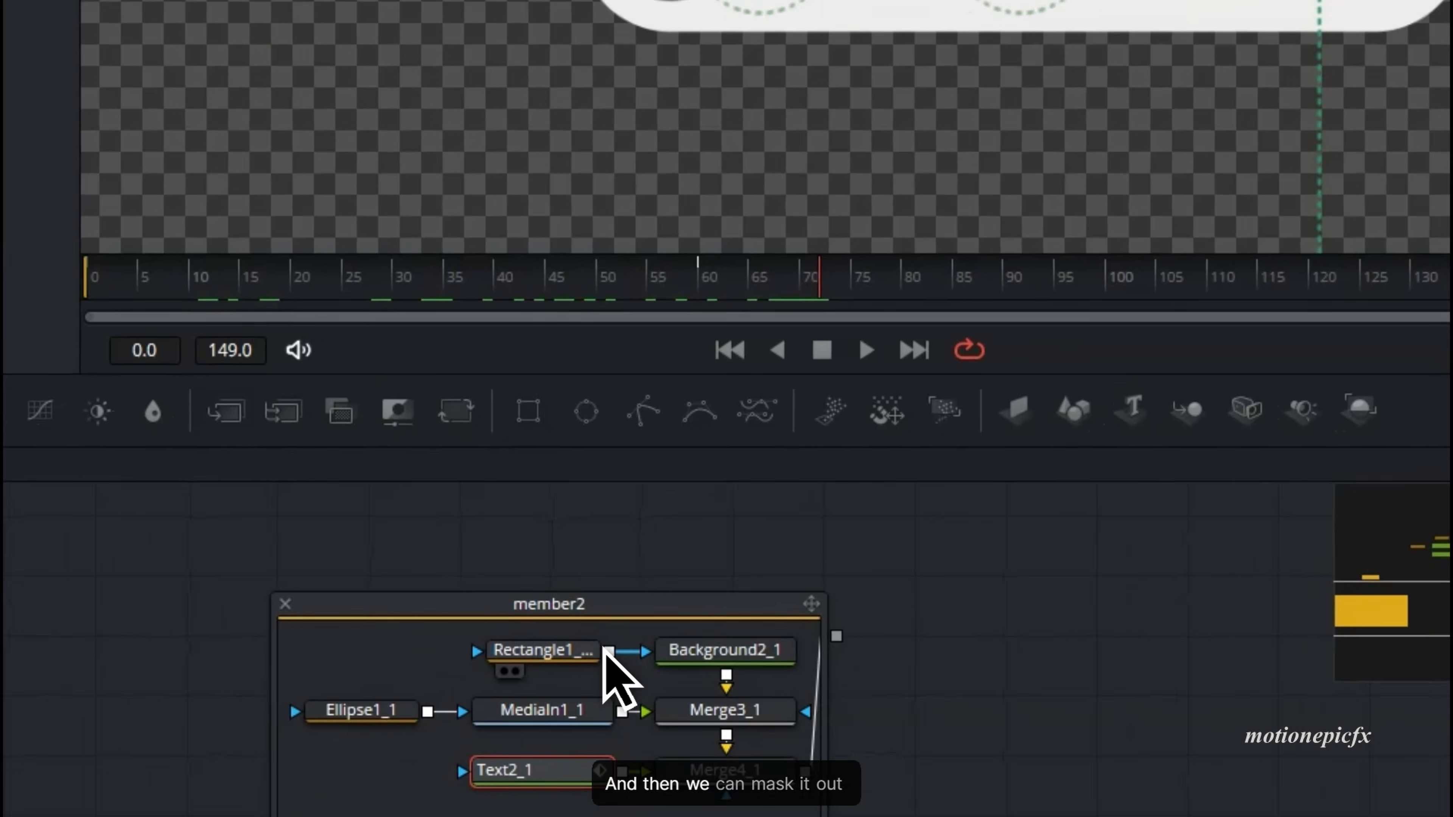
drag(601, 646, 525, 713)
drag(458, 781, 457, 779)
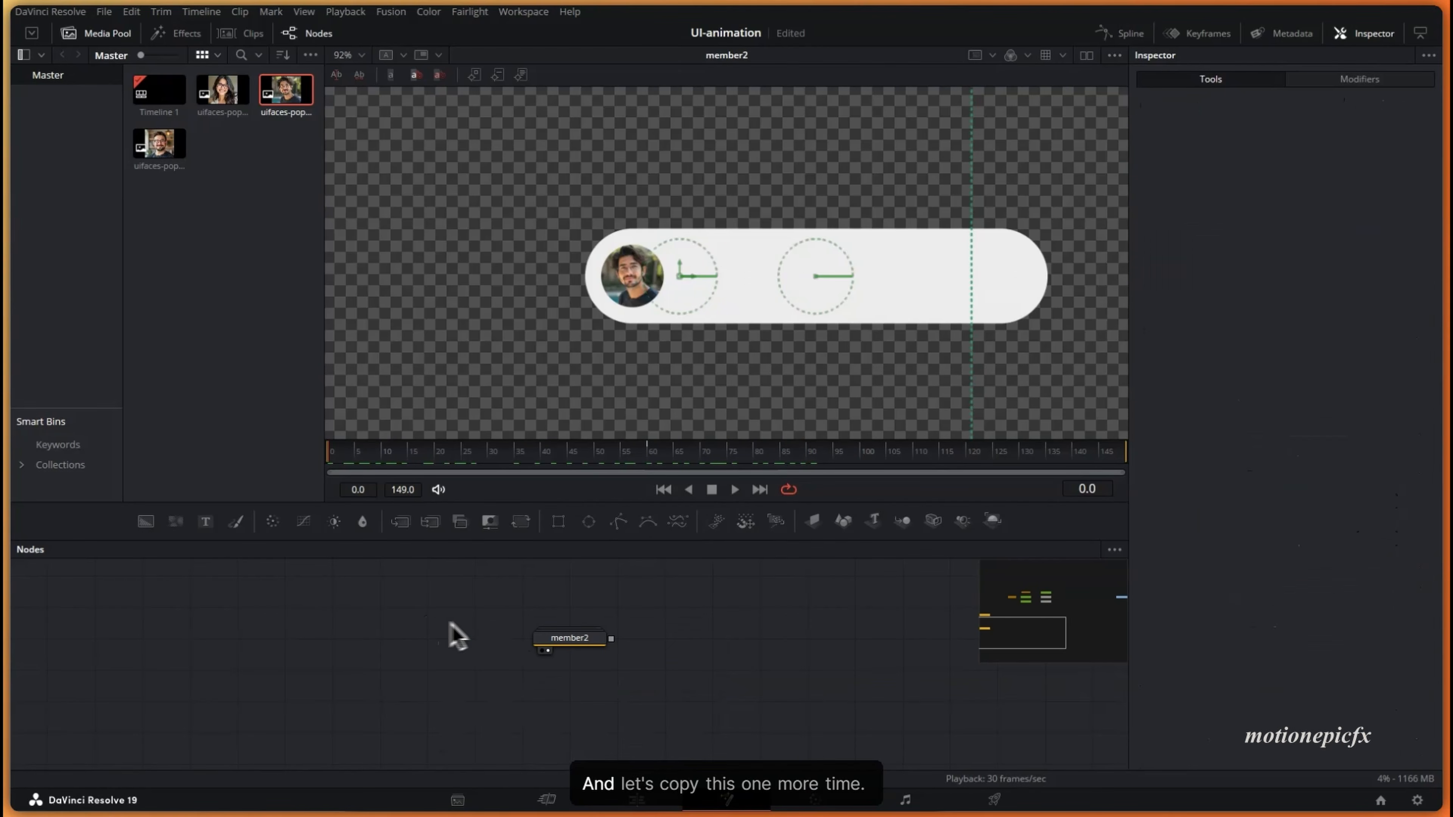
- Duplicate the member2 group and rename the copy member3
key(ctrl+c)
scroll(687, 704, down, 2)
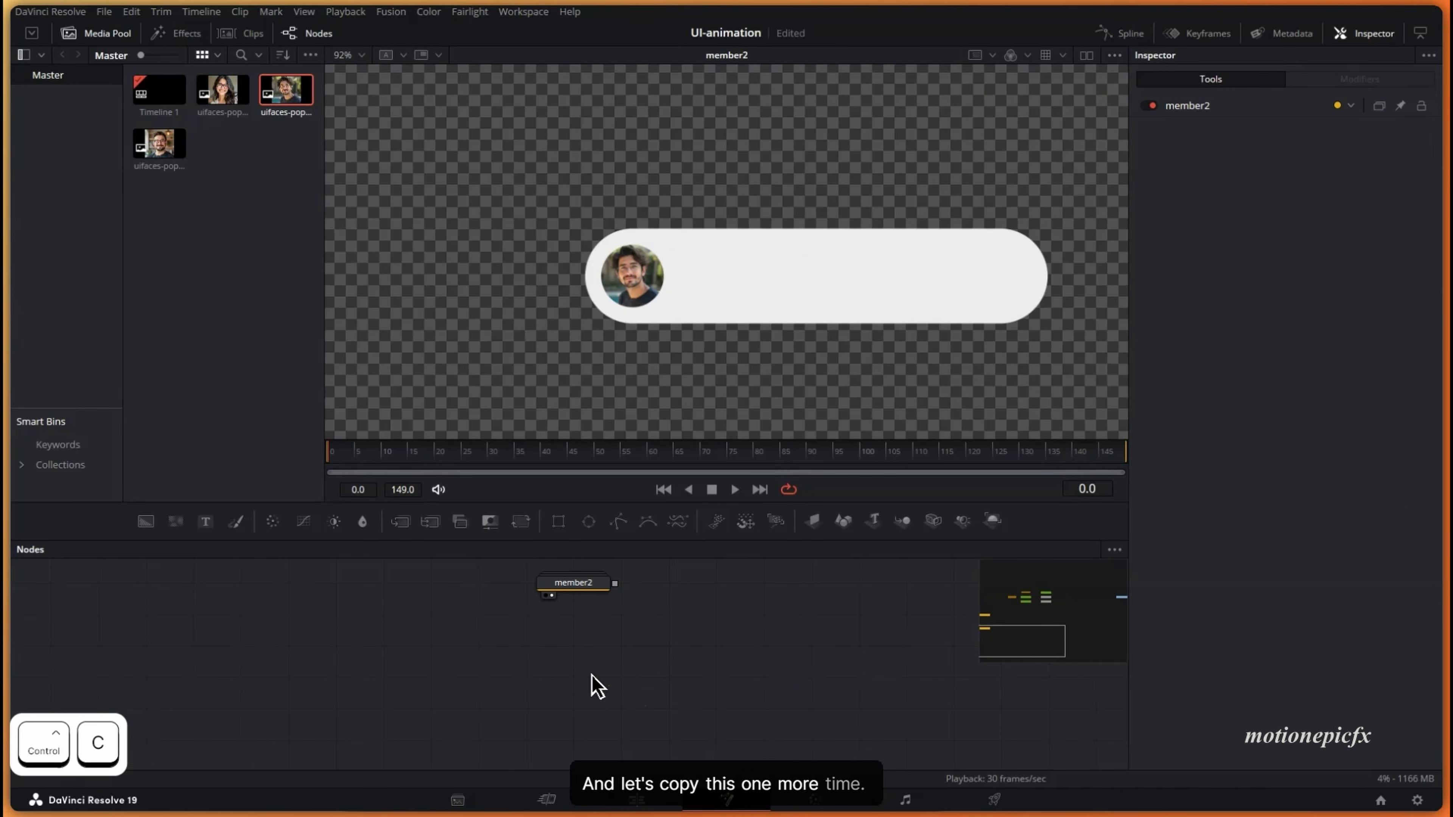
key(ctrl+v)
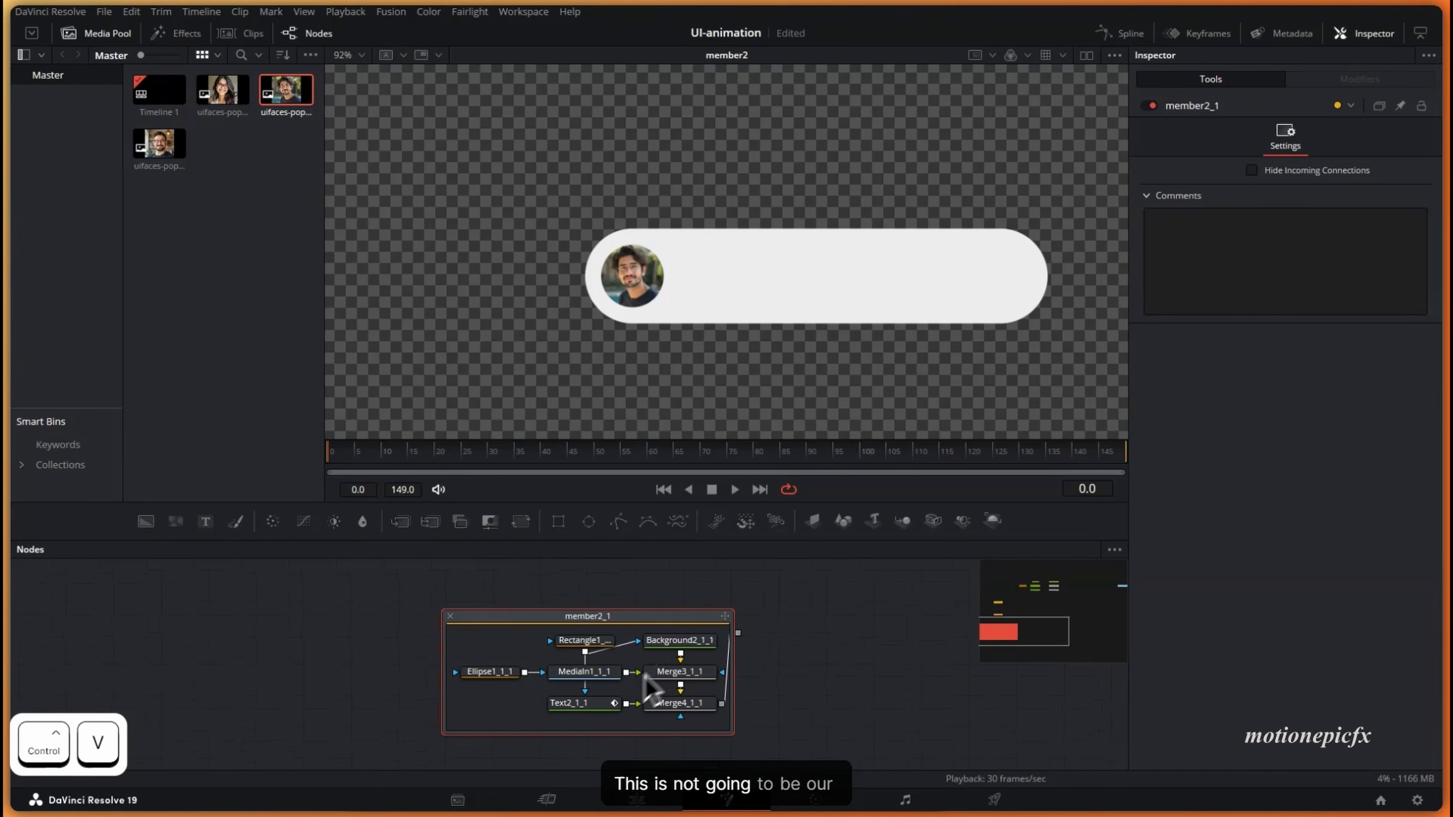
click(450, 619)
right_click(586, 633)
click(623, 493)
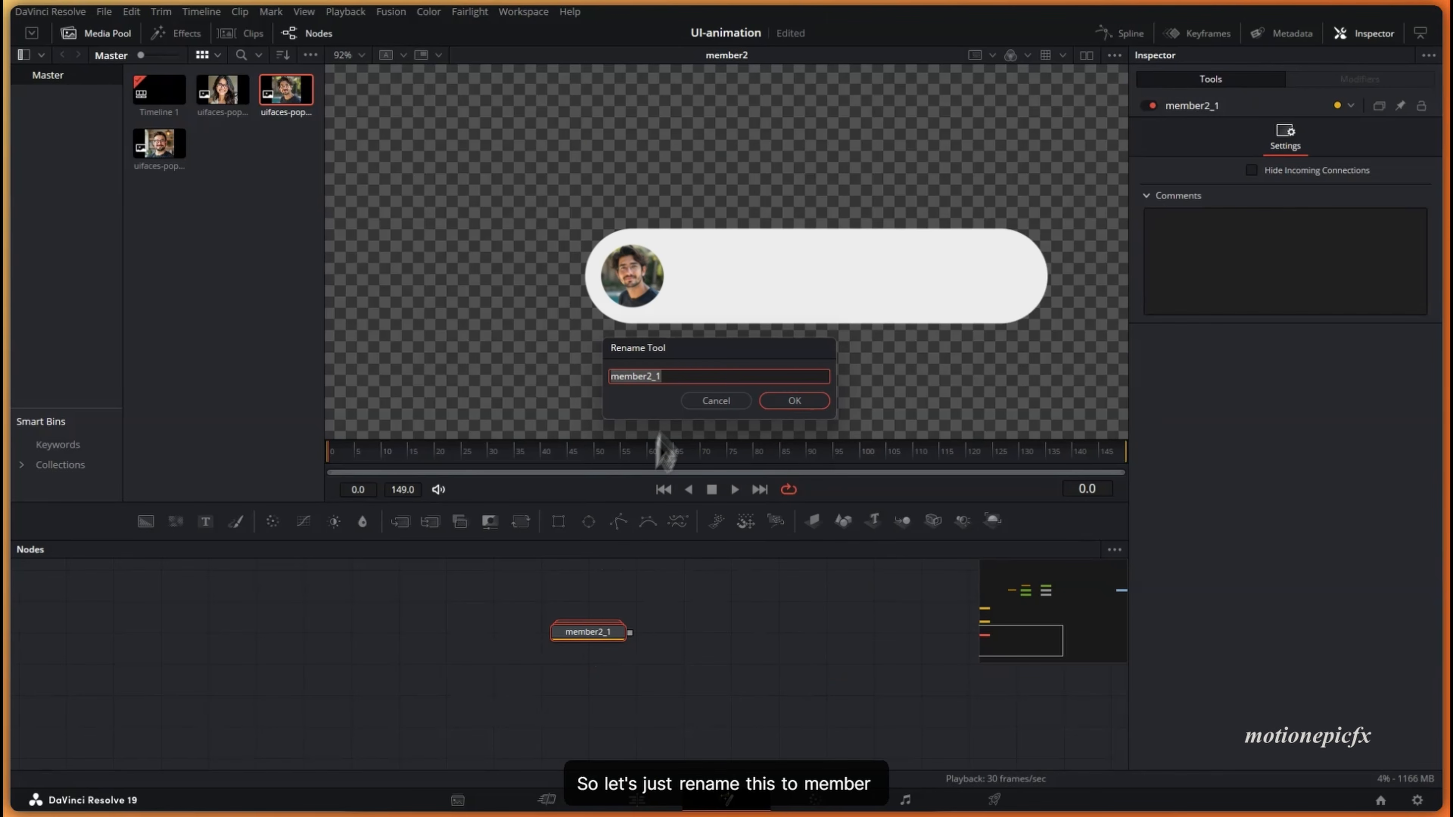
drag(663, 377, 648, 379)
key(Return)
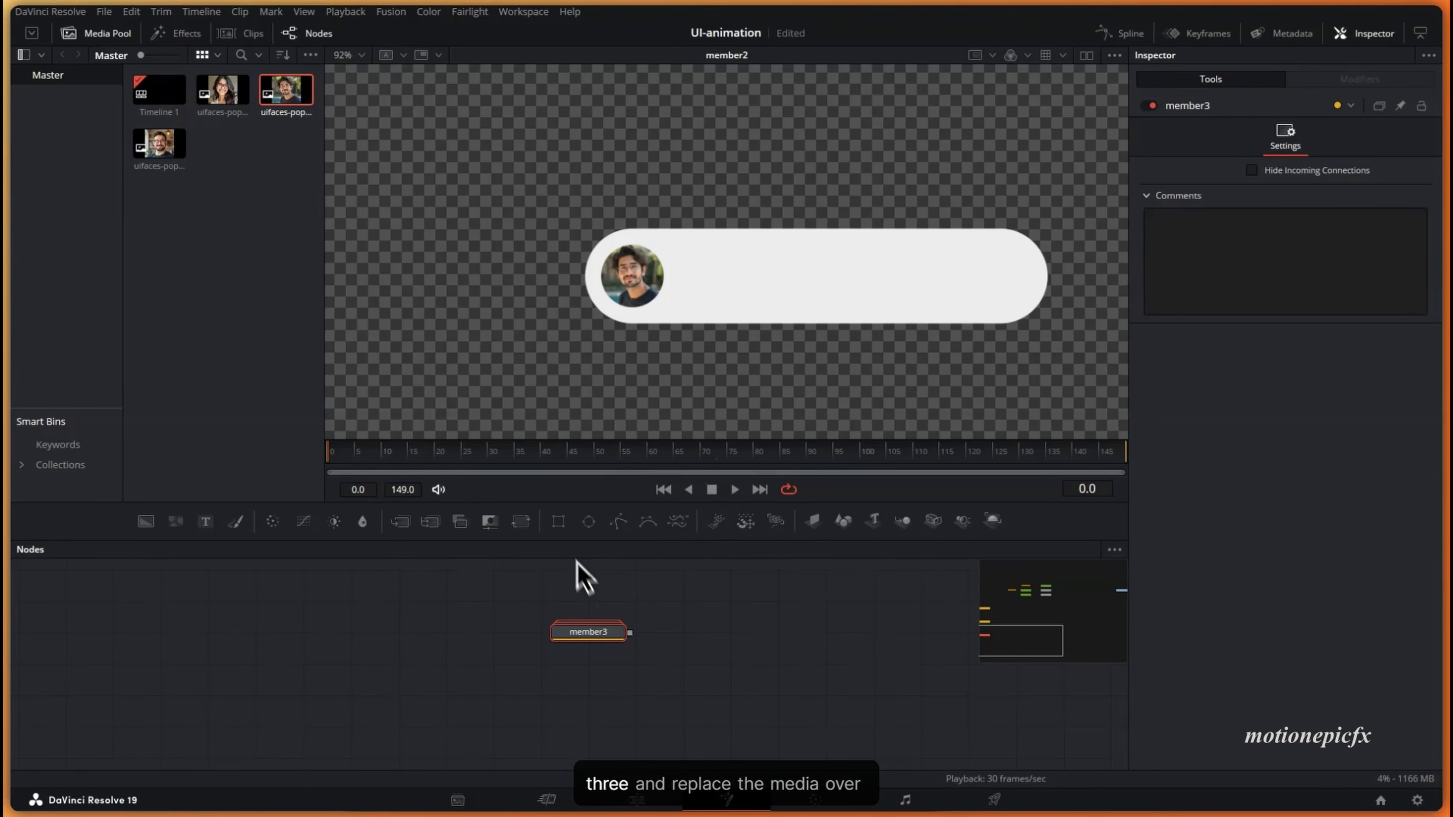
double_click(600, 634)
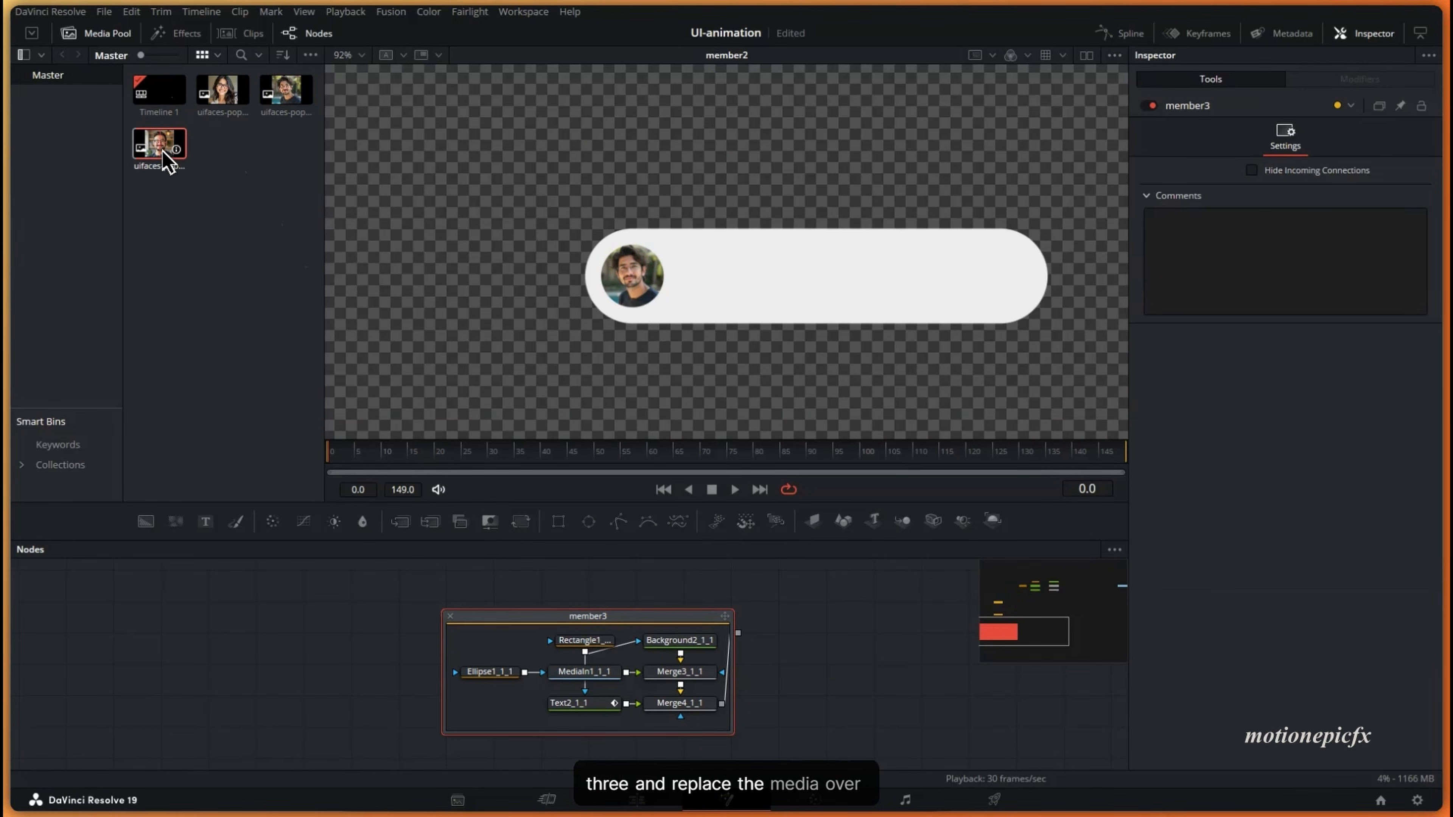
- Swap MediaIn1_1_1's image for the third photo and view Merge4_1_1 at frame 80
drag(168, 163, 604, 598)
drag(590, 677, 590, 677)
click(854, 419)
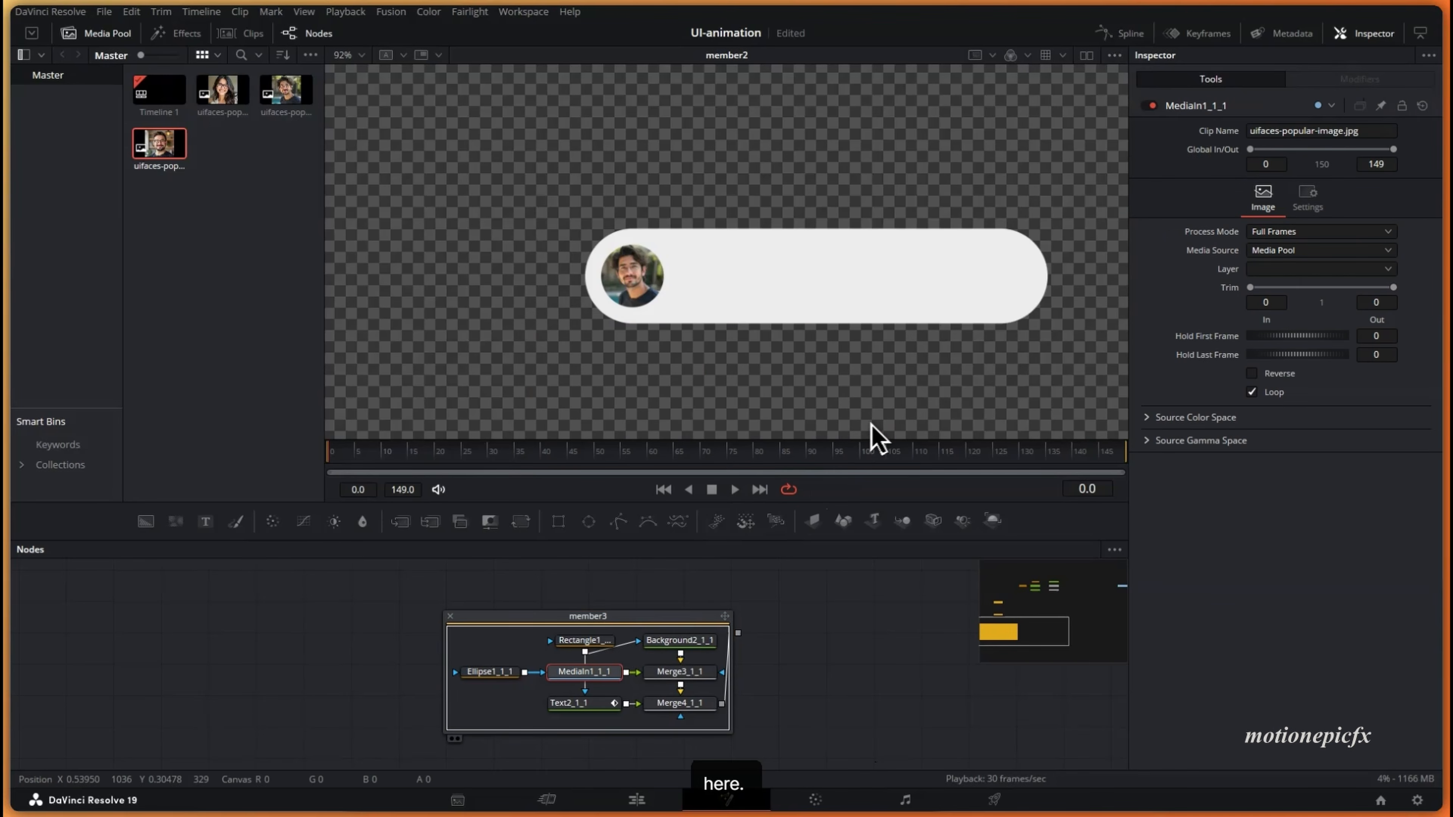
drag(680, 704, 686, 366)
drag(537, 456, 755, 458)
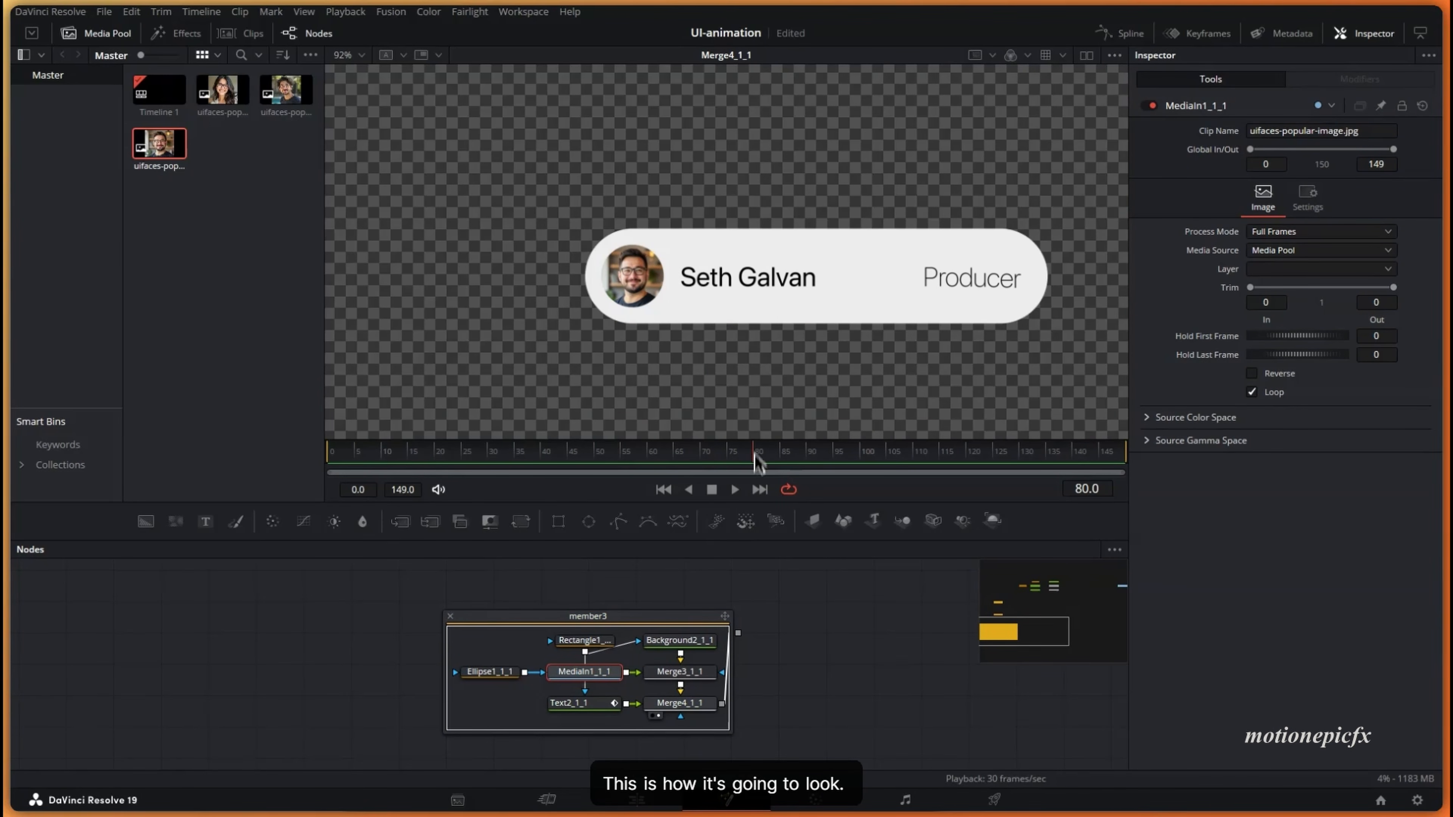
- Change Text2_1_1's role to Composer and paste in the third member's name
click(609, 704)
double_click(1223, 211)
text(Composer)
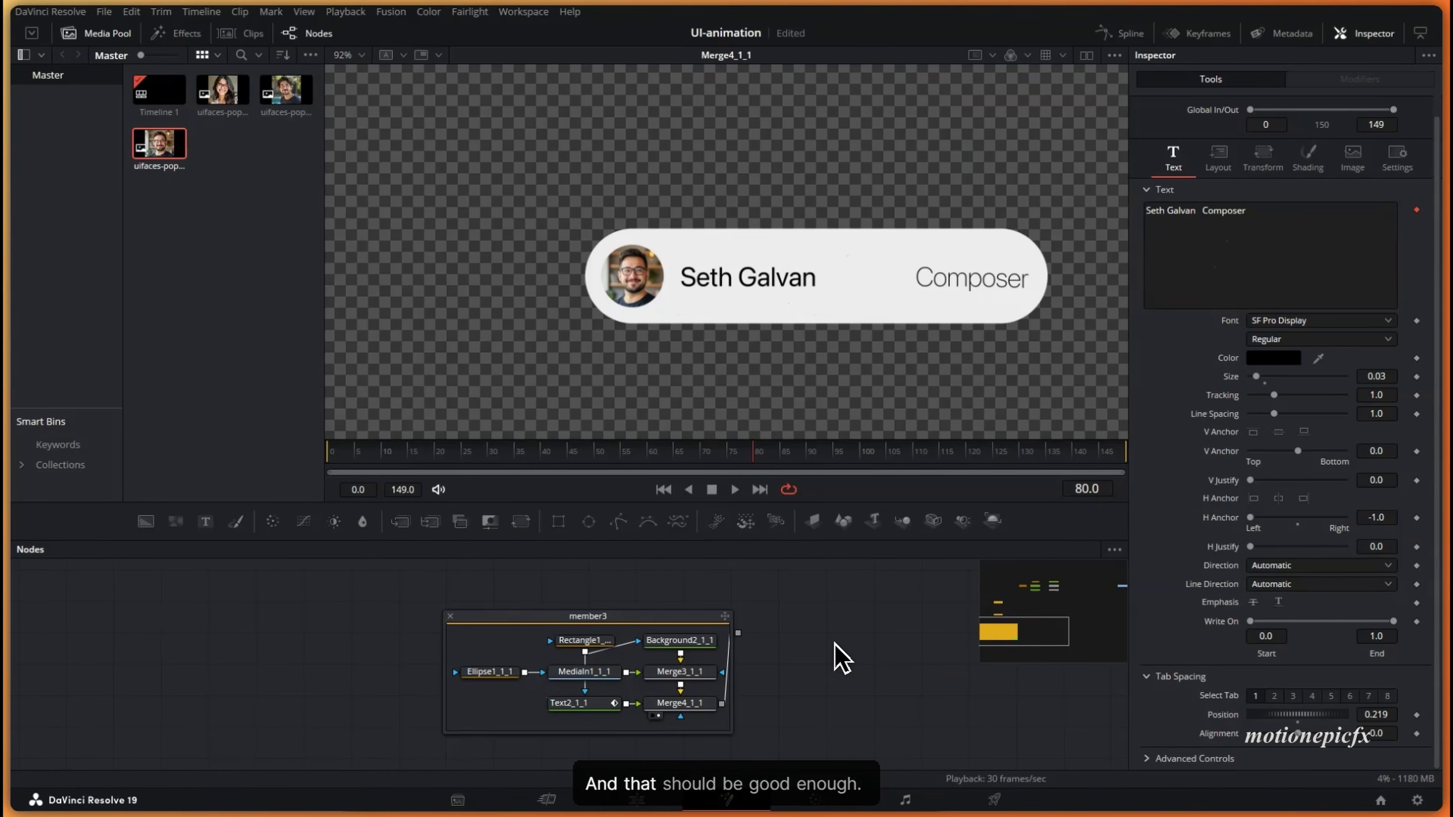
scroll(816, 327, down, 2)
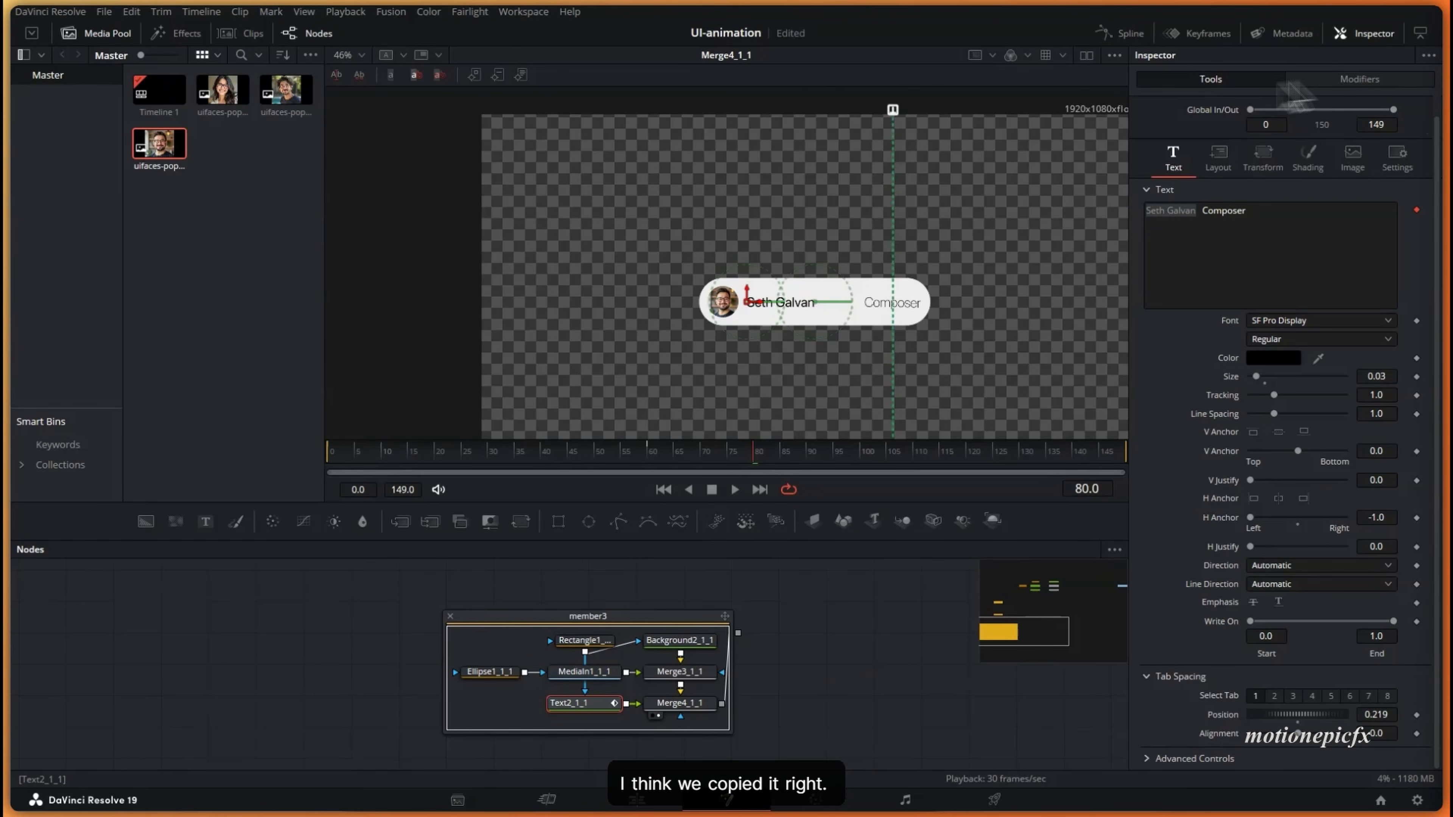
key(super+v)
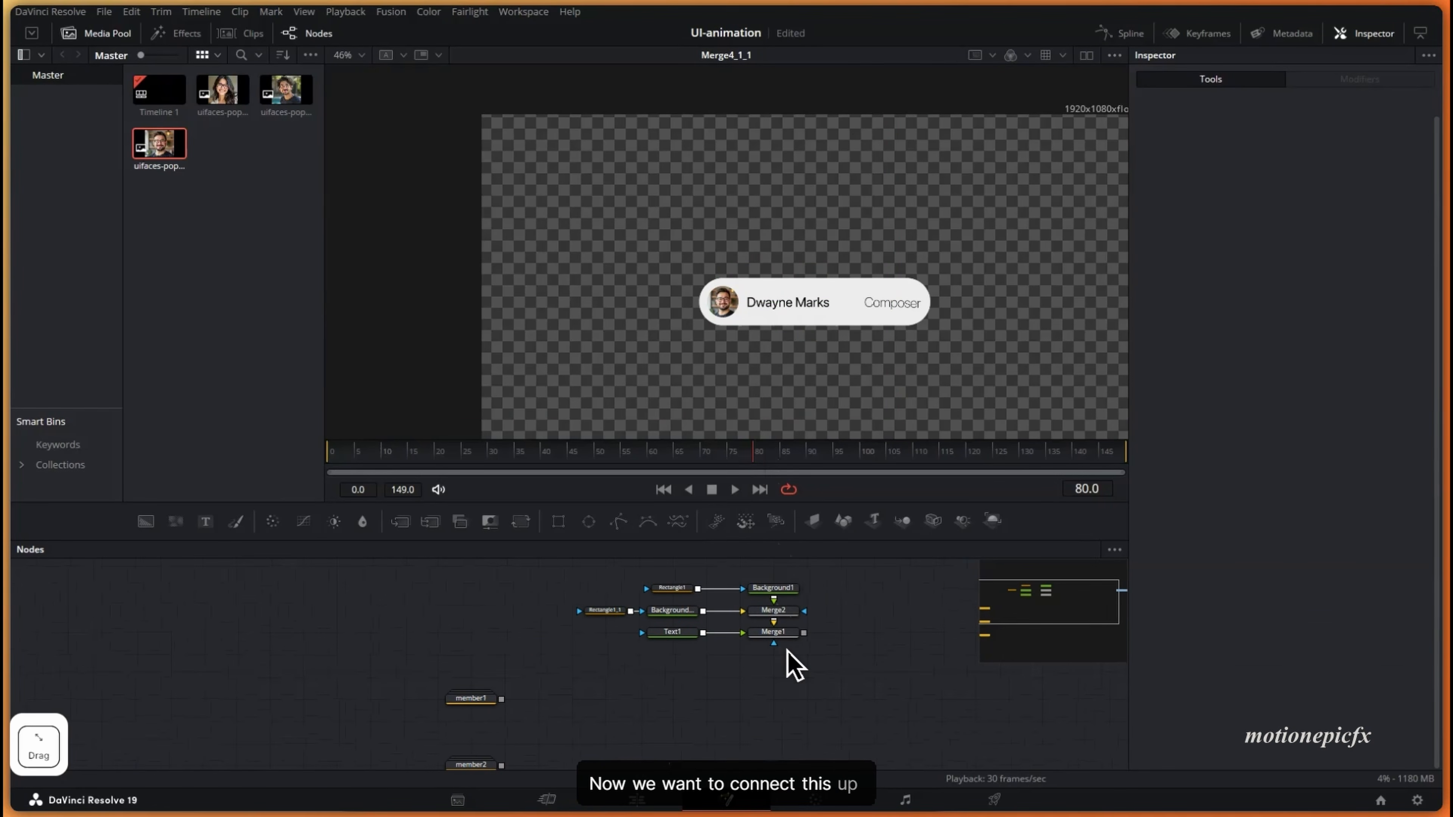
- Add an Image Plane 3D node after the Profile card's Merge1
drag(773, 632, 833, 295)
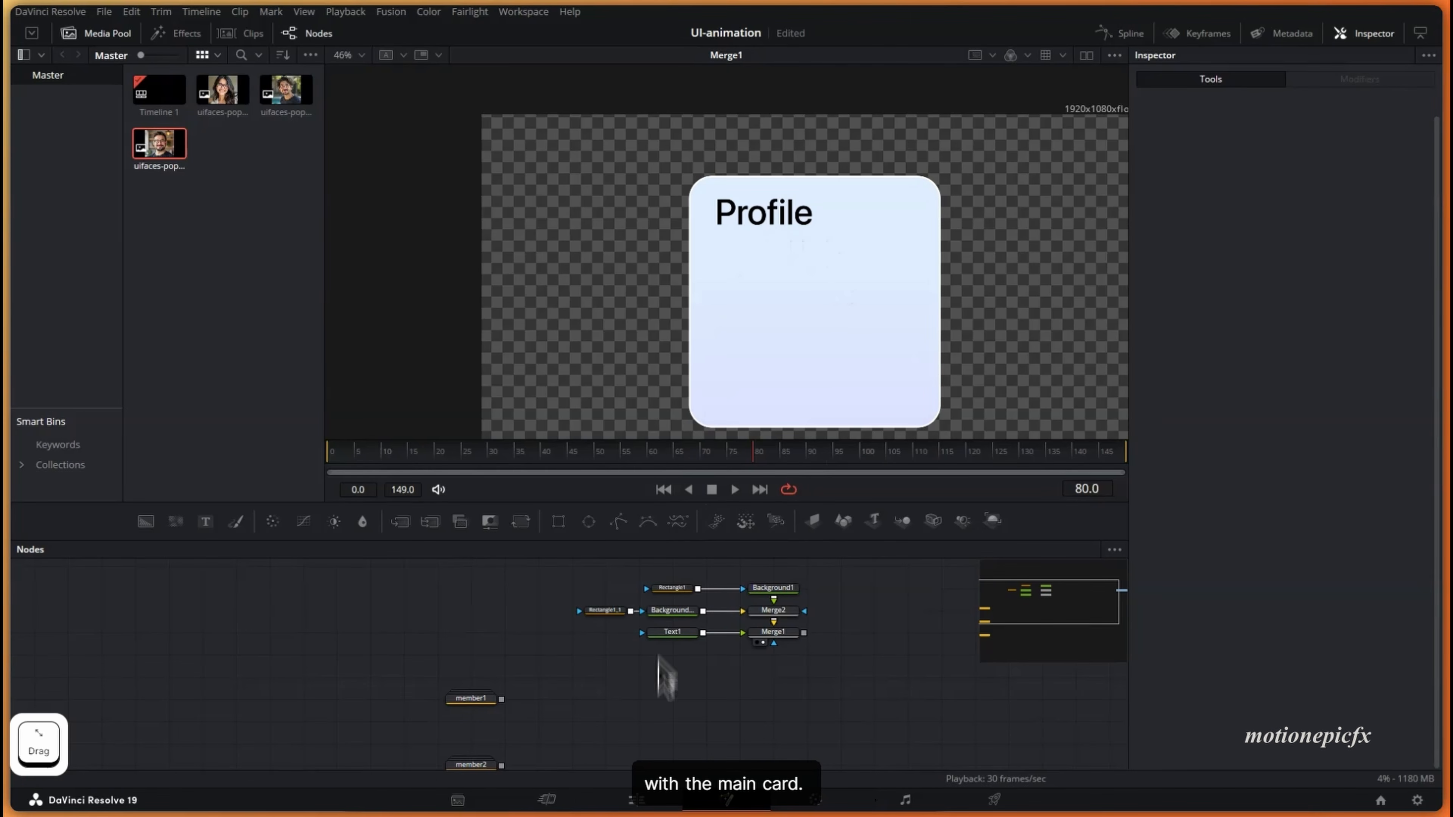
click(789, 634)
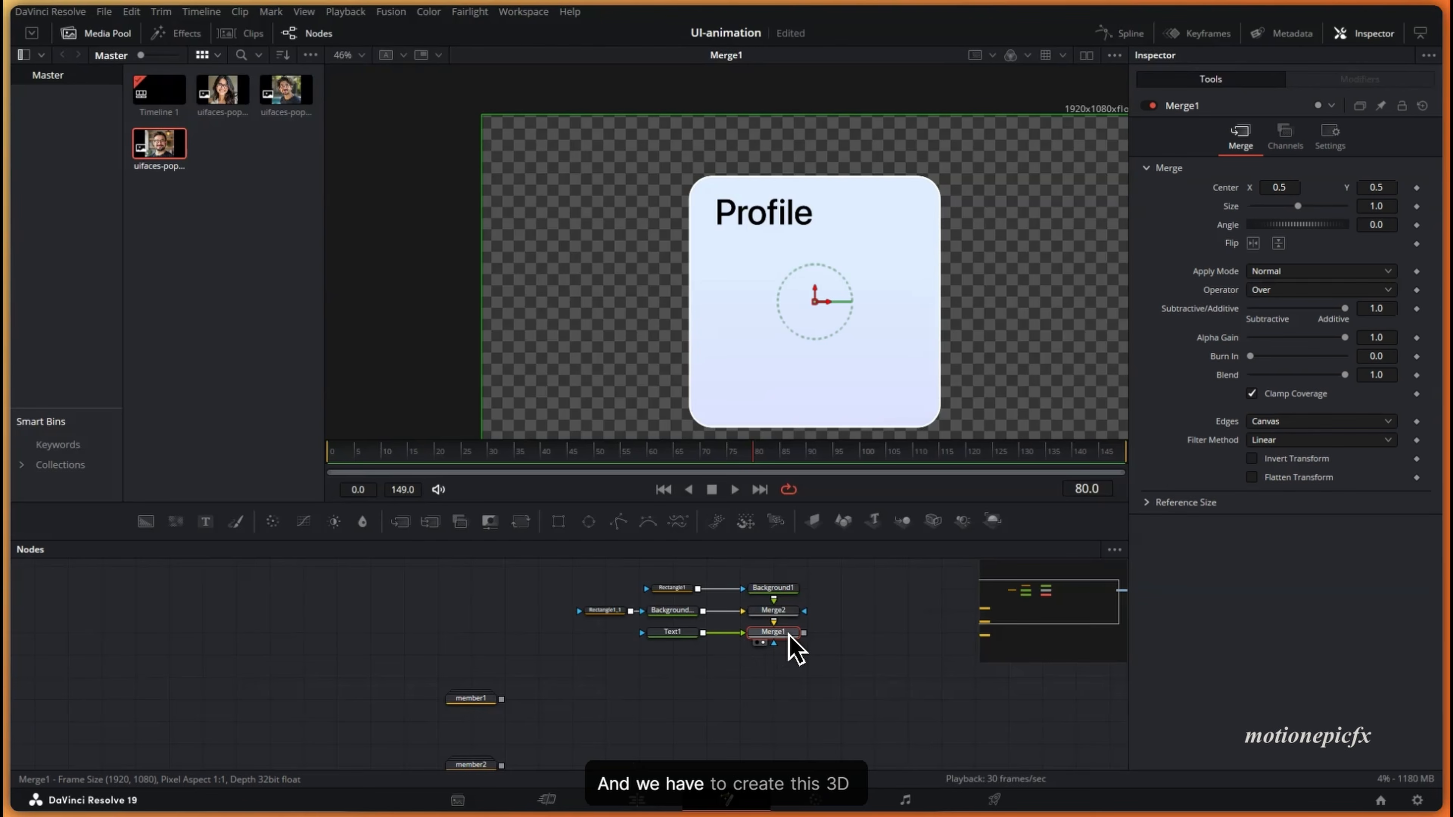
scroll(789, 636, up, 3)
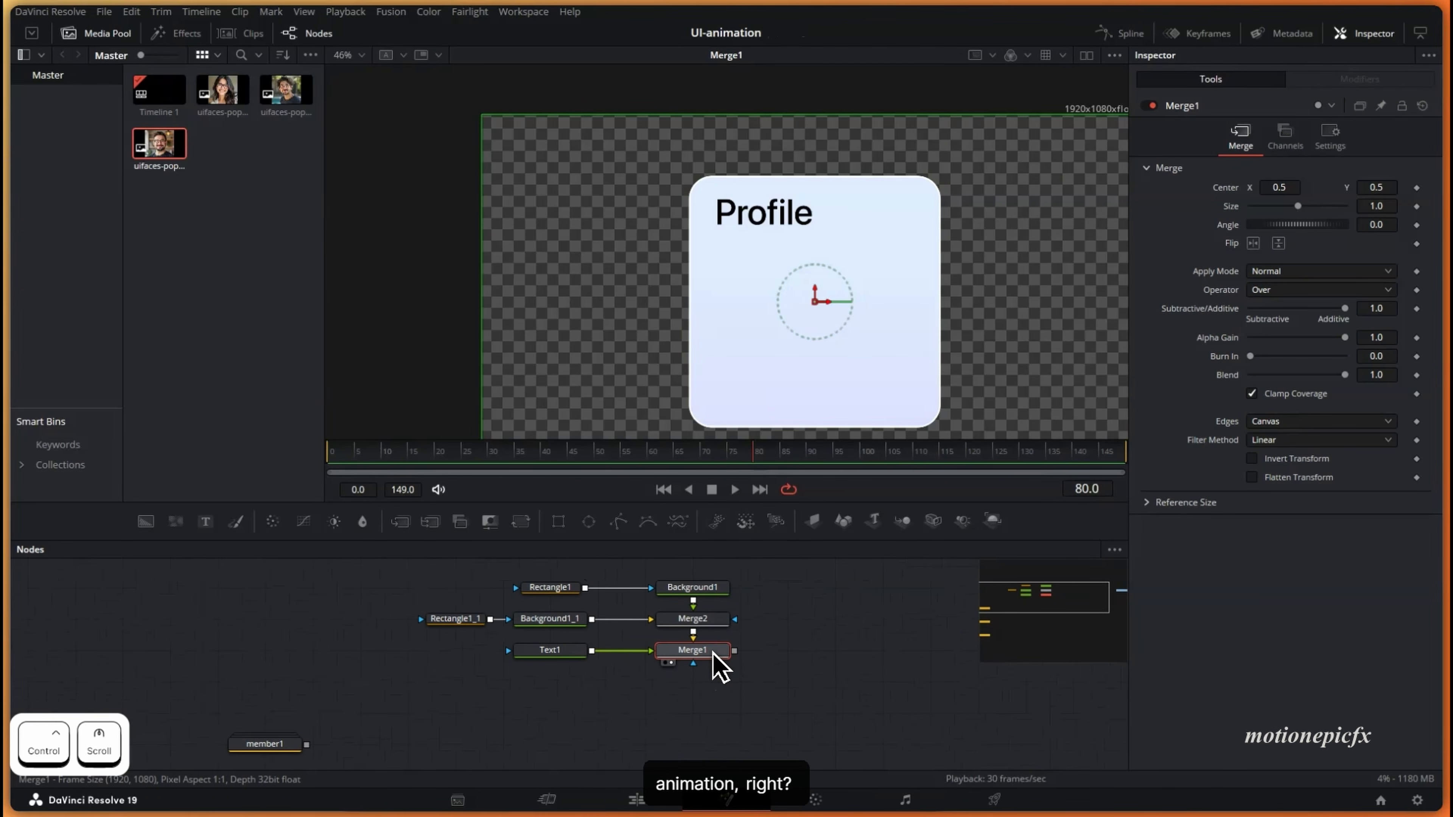
key(shift+space)
text(film)
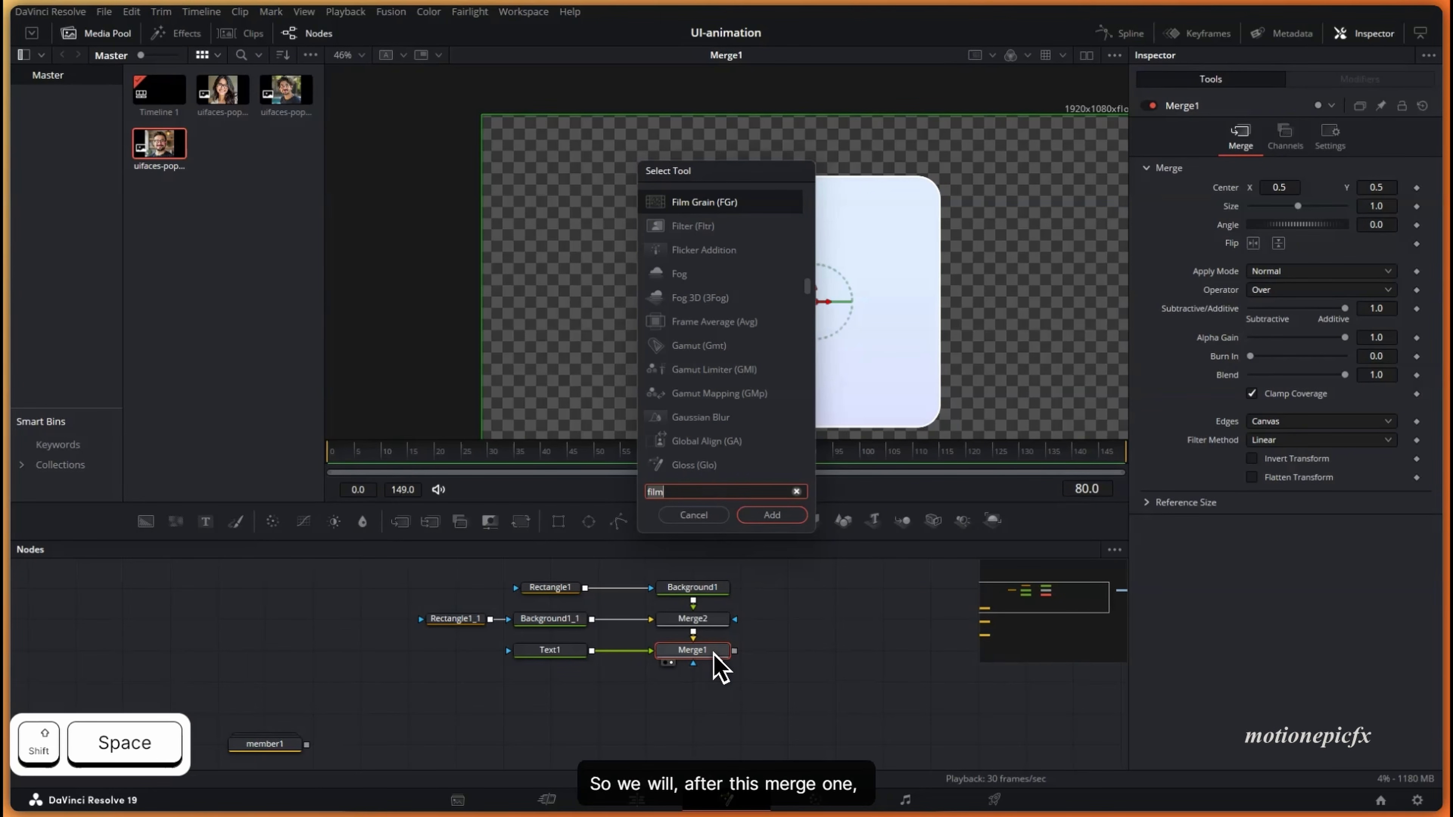
key(BackSpace)
key(BackSpace)
key(BackSpace)
key(BackSpace)
text(image)
key(Return)
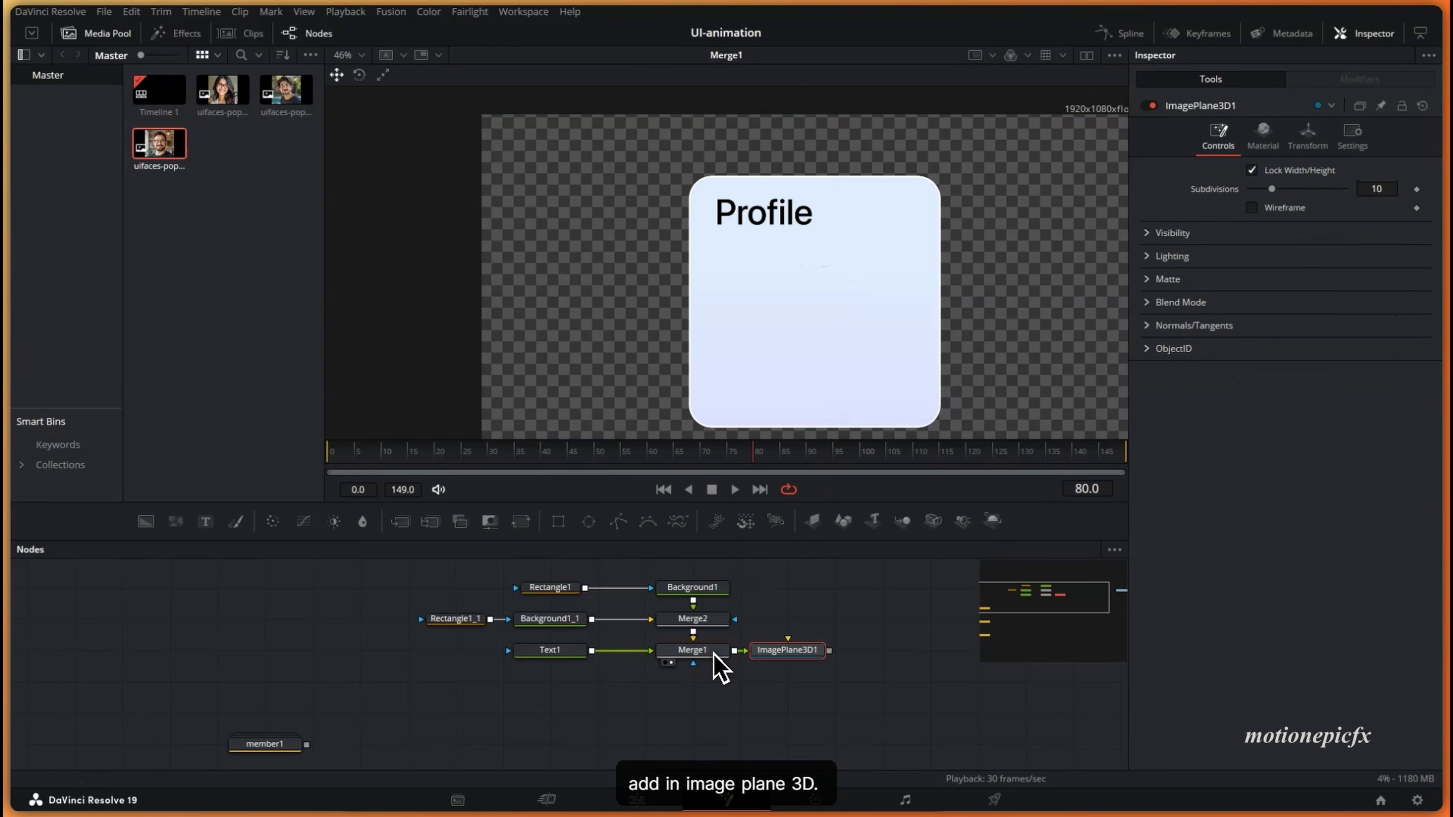
scroll(727, 658, down, 2)
- Add Image Plane 3D nodes after member1, member2 and member3
click(262, 686)
key(shift+space)
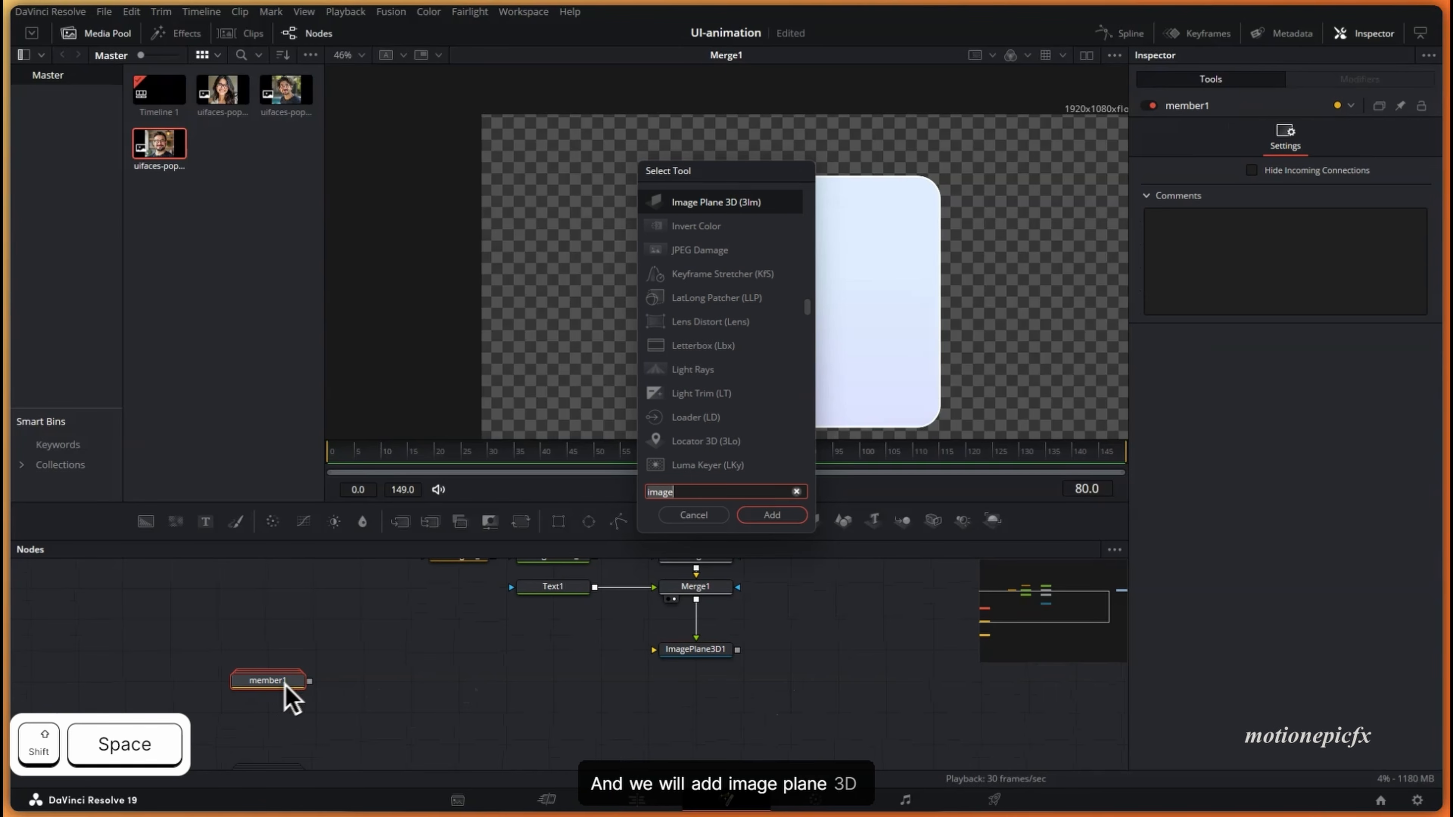
text(image)
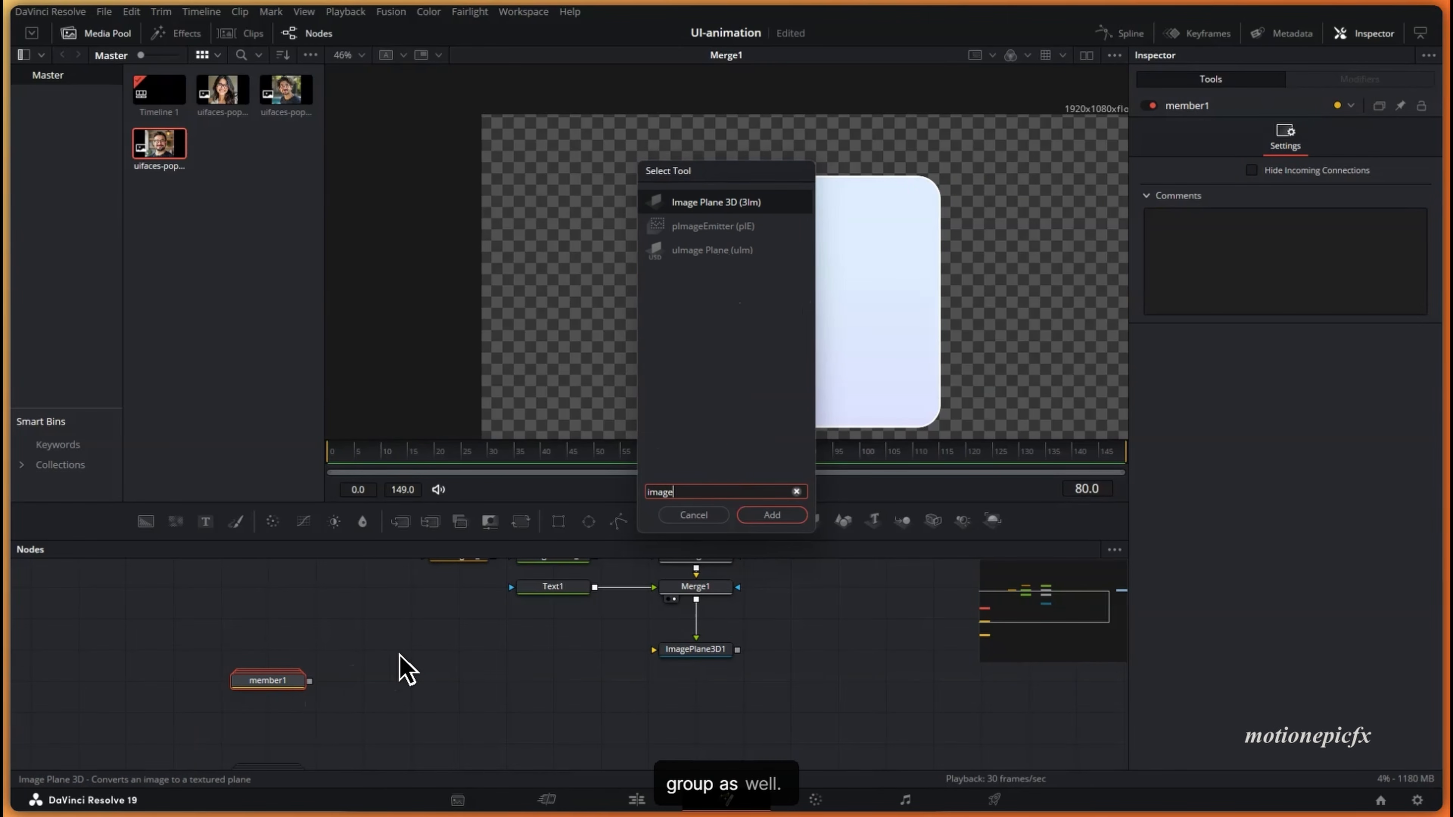
key(Return)
scroll(405, 670, down, 2)
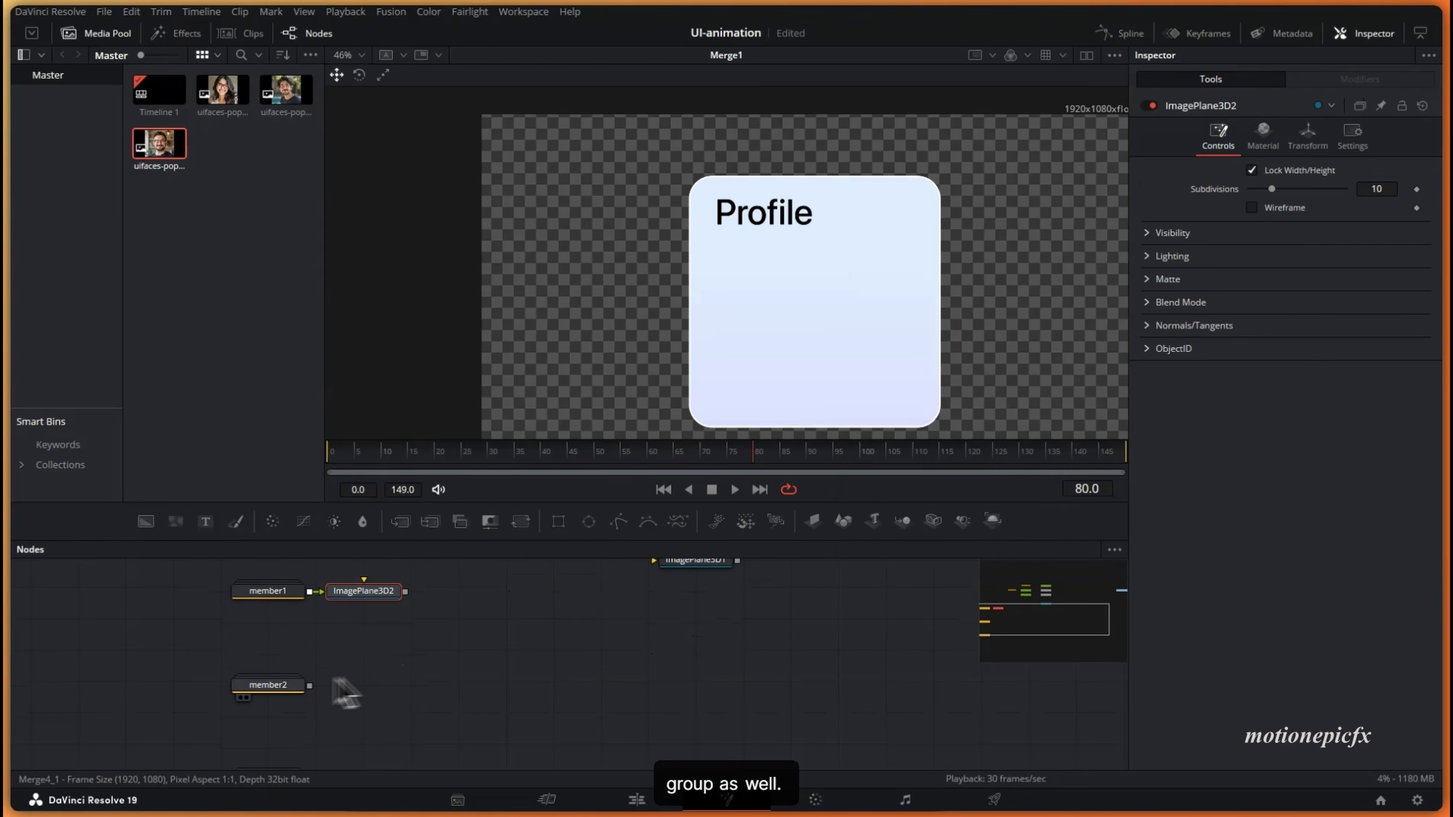
key(ctrl+c)
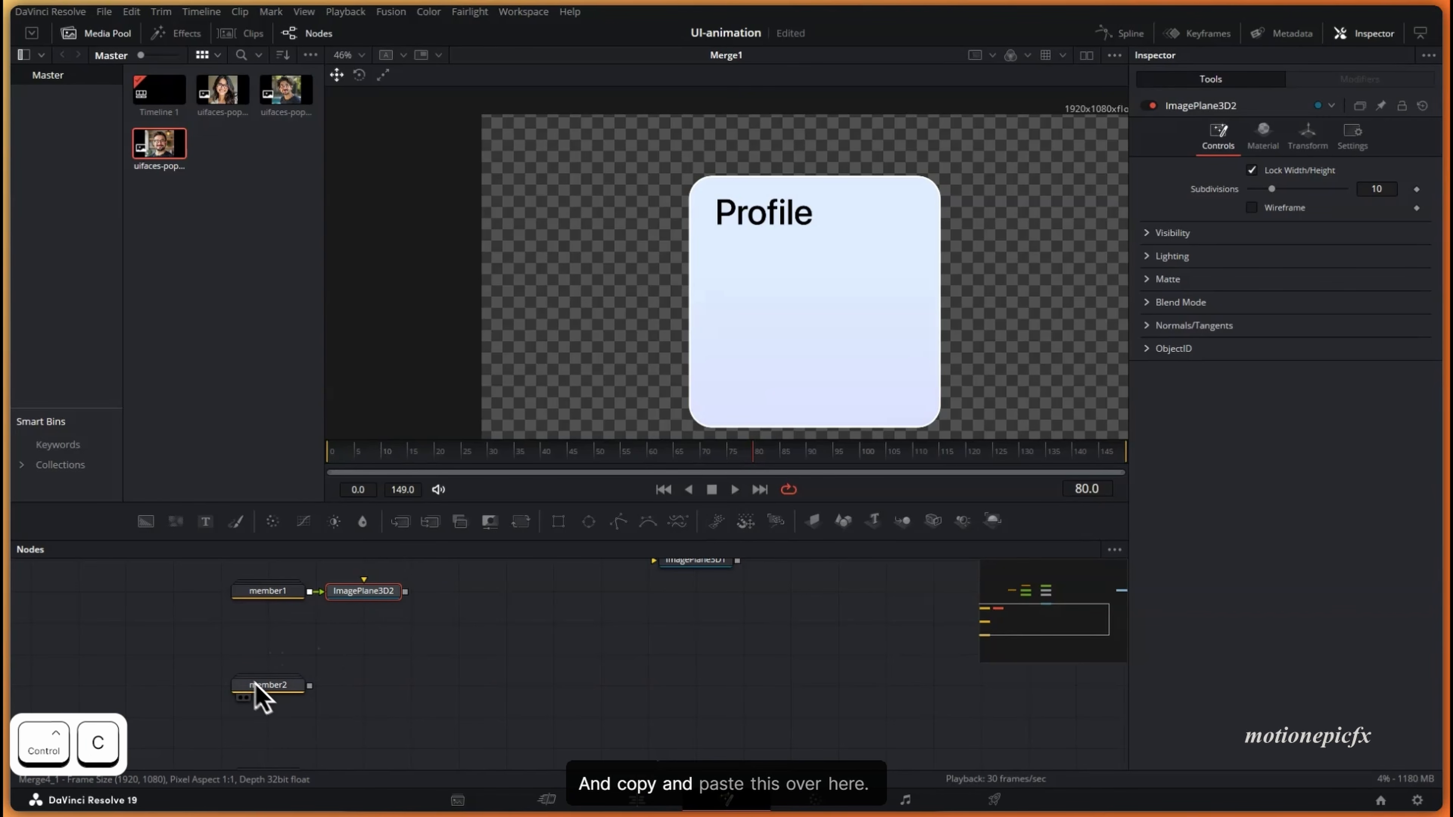
click(268, 684)
key(ctrl+v)
scroll(367, 698, down, 2)
click(294, 696)
key(ctrl+v)
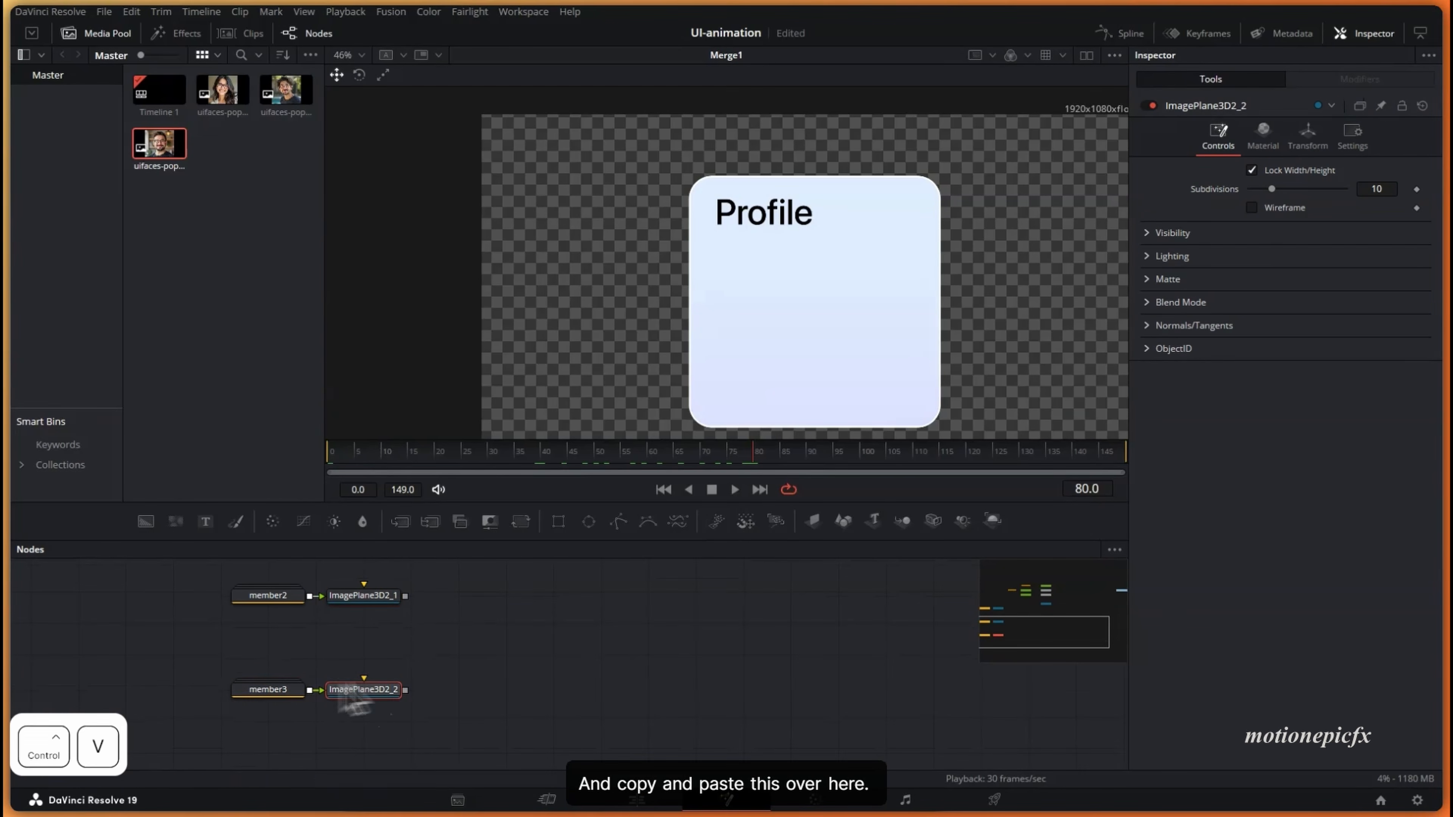
scroll(464, 721, up, 3)
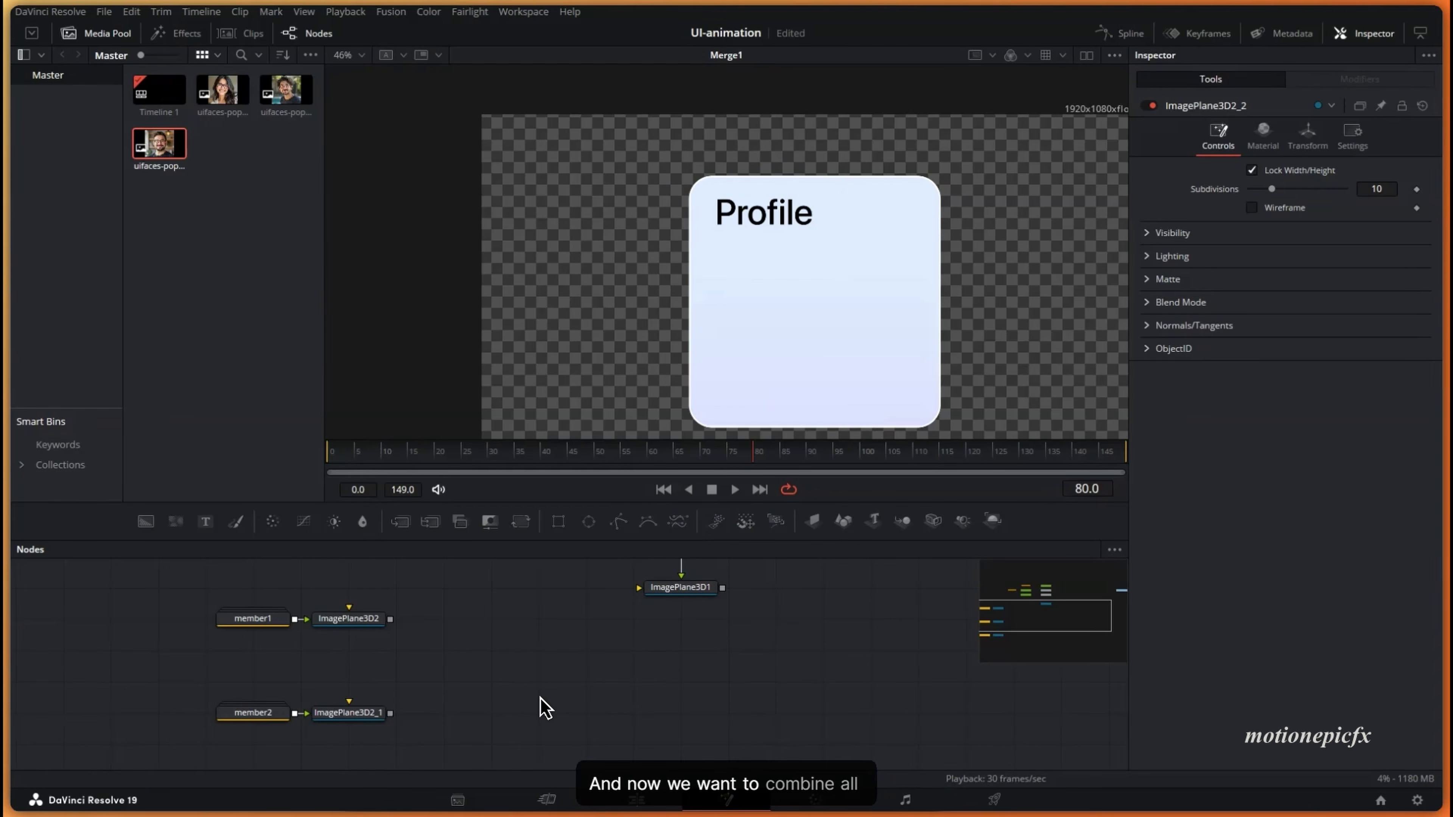
- Add Merge3D1, wire the card and three member image planes into it, and view it
key(shift+space)
text(merge)
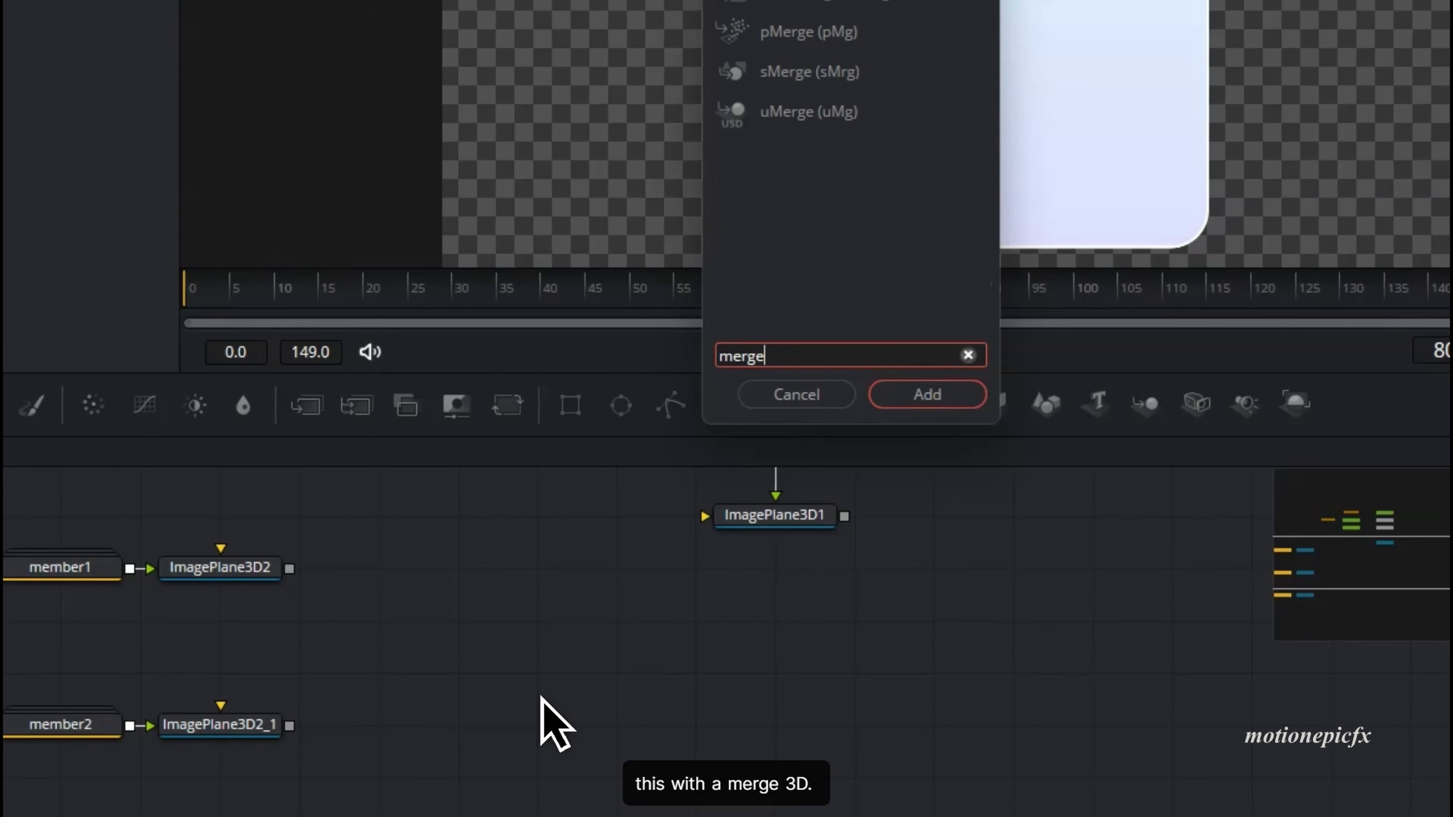
key(Return)
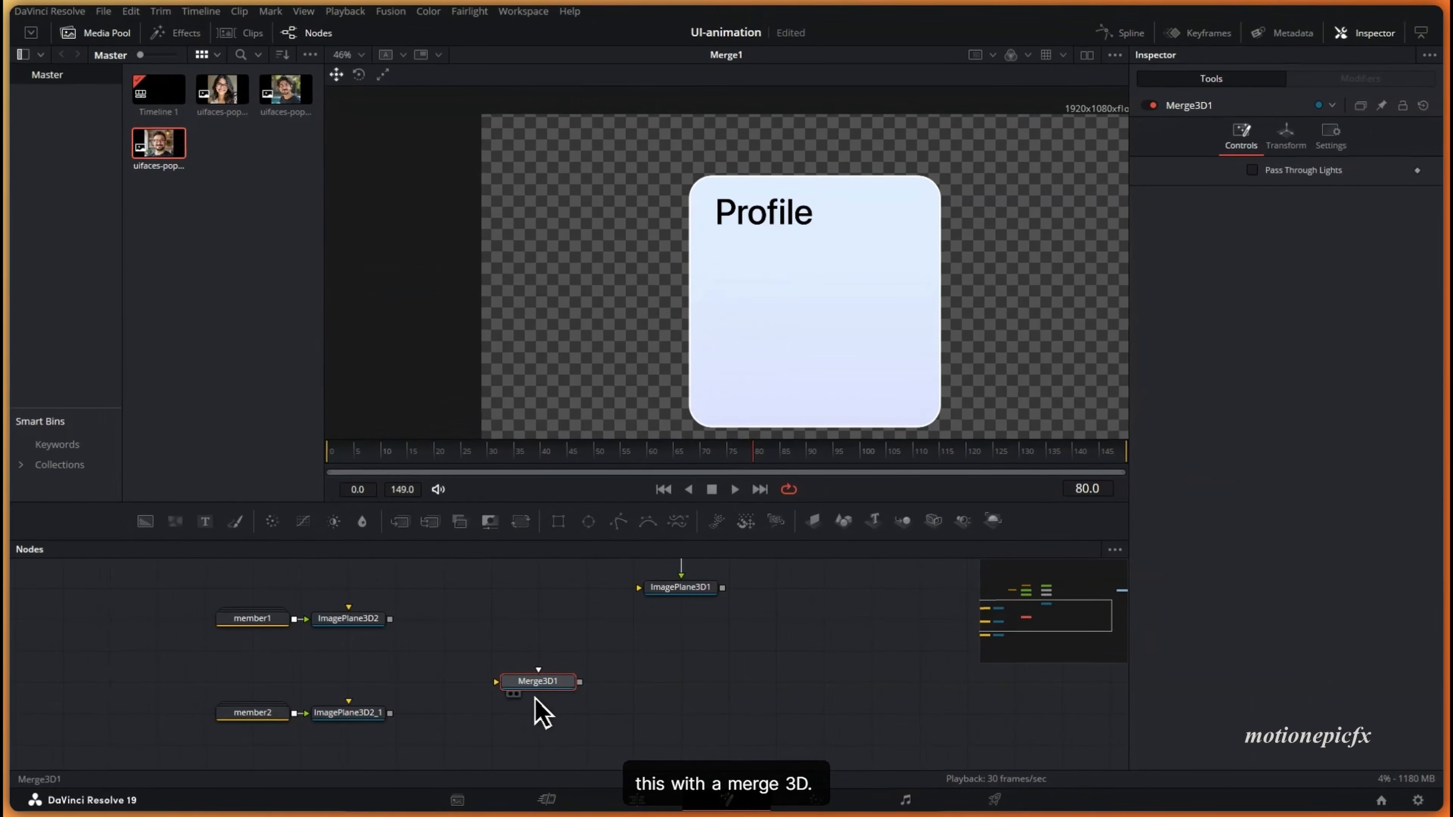
drag(845, 516, 495, 677)
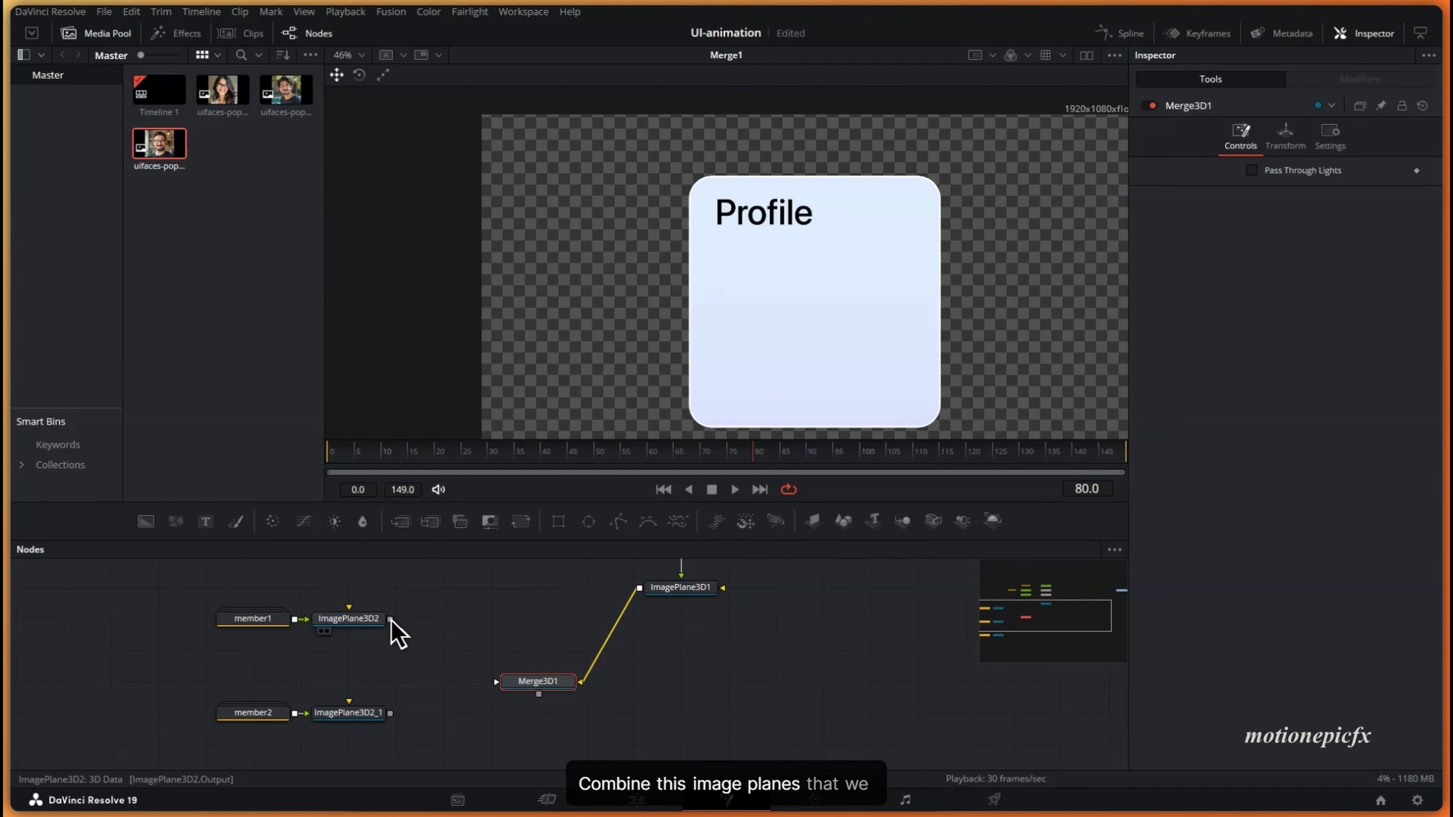
drag(391, 620, 526, 690)
drag(391, 714, 529, 686)
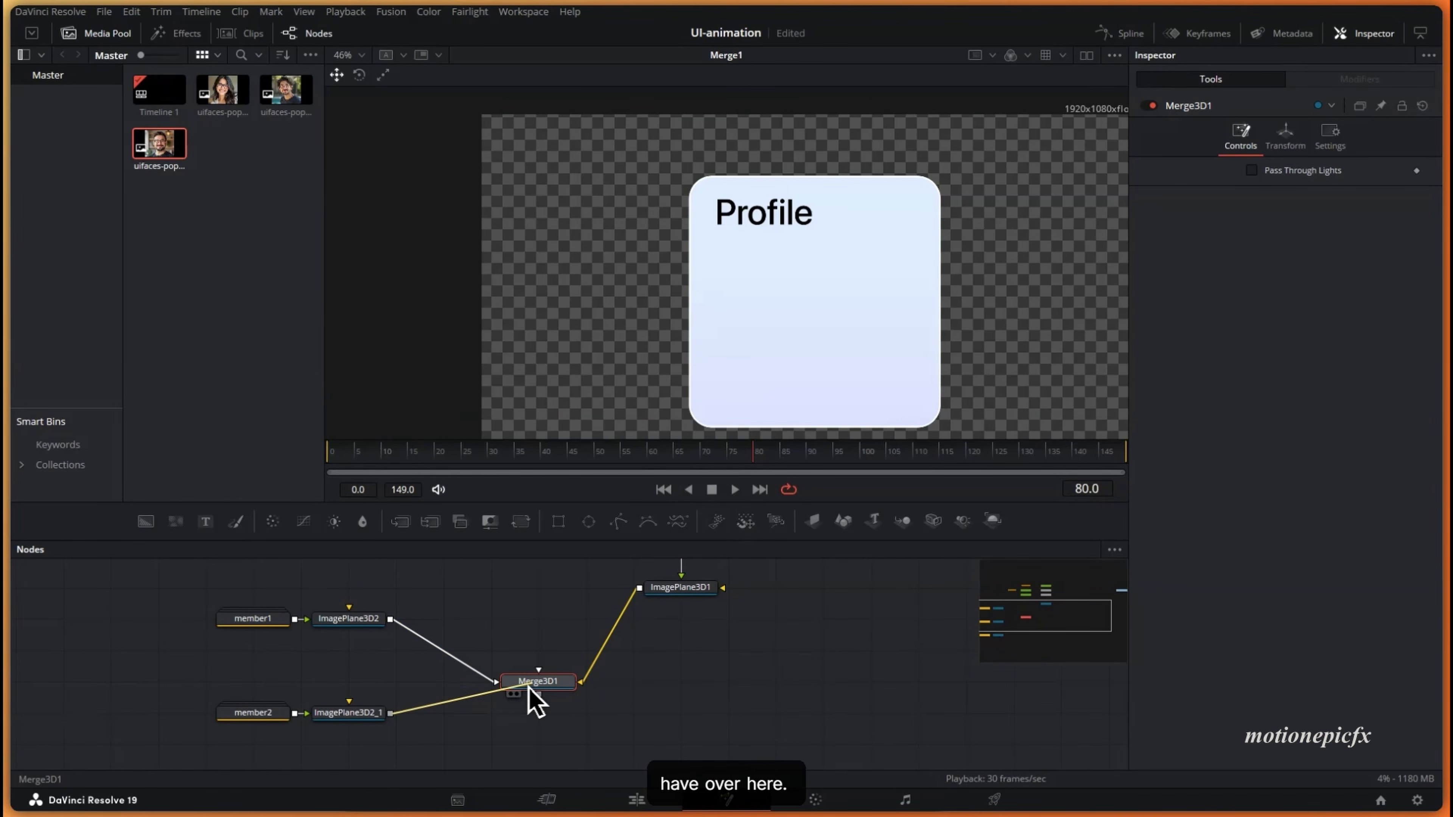
scroll(535, 701, down, 3)
drag(512, 632, 535, 595)
scroll(538, 601, up, 3)
drag(557, 685, 754, 303)
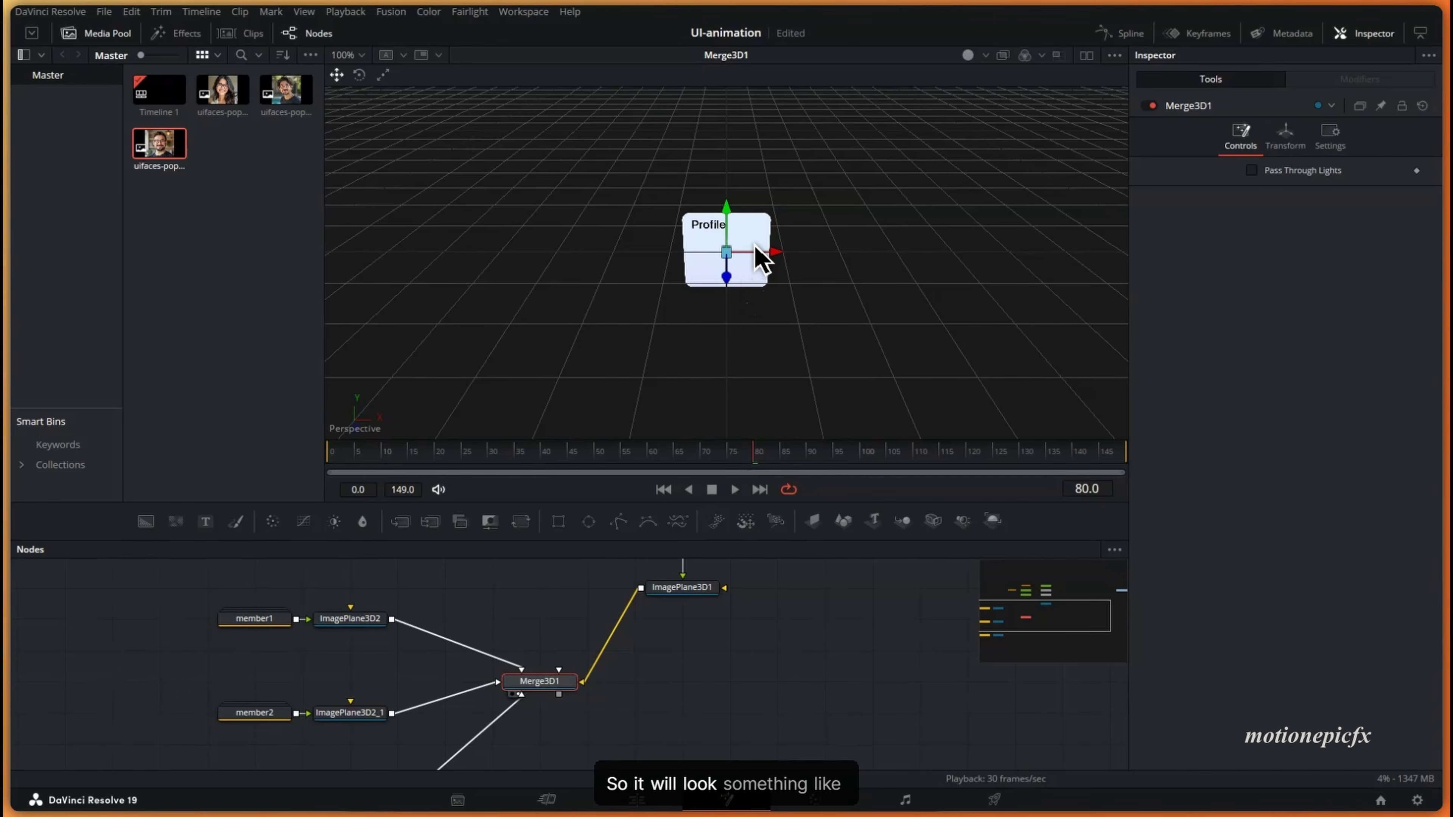
scroll(749, 288, up, 3)
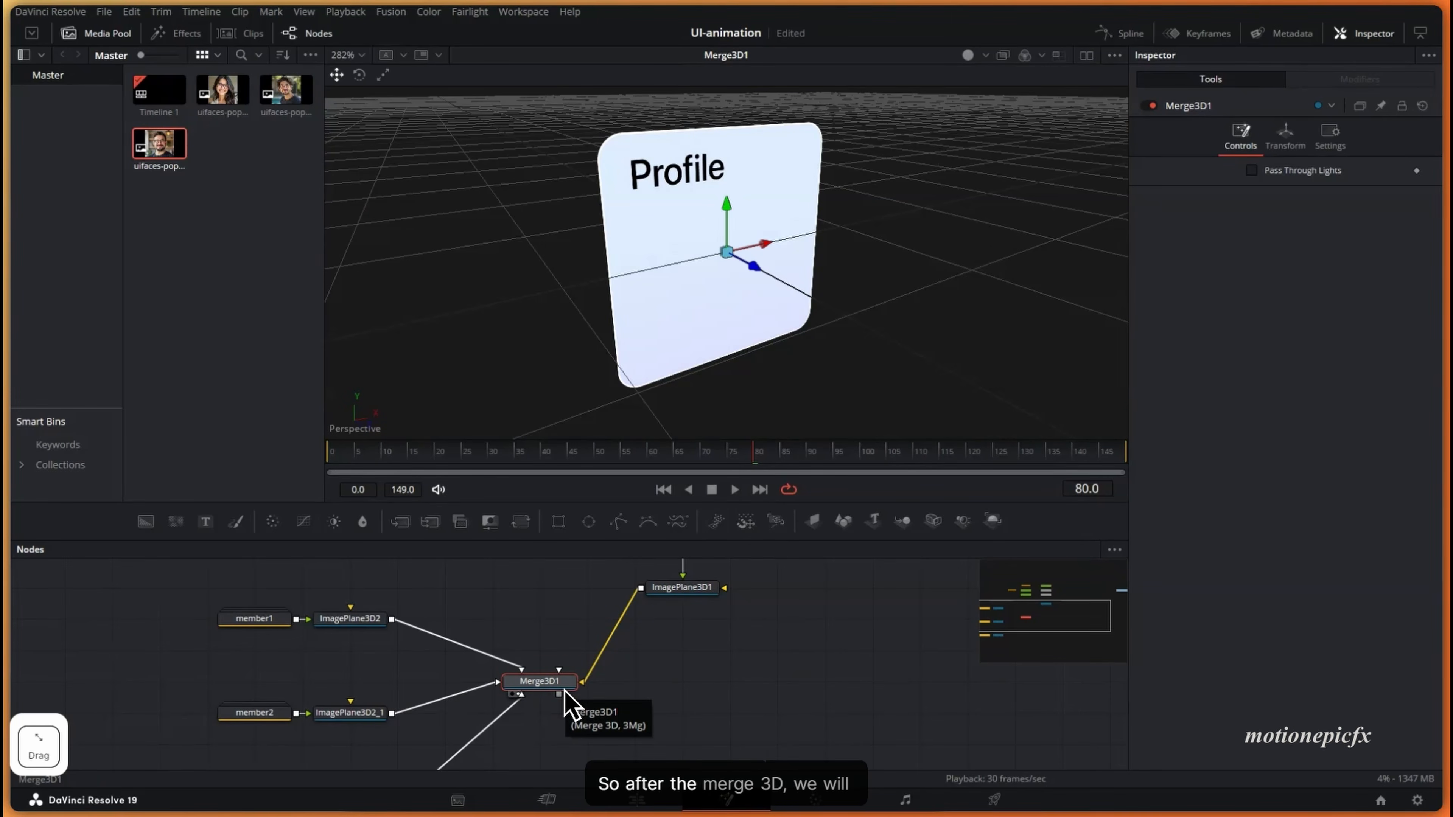
- Add Renderer3D1 after Merge3D1, connect a new Camera3D, and show the renderer output
key(shift+space)
text(rend)
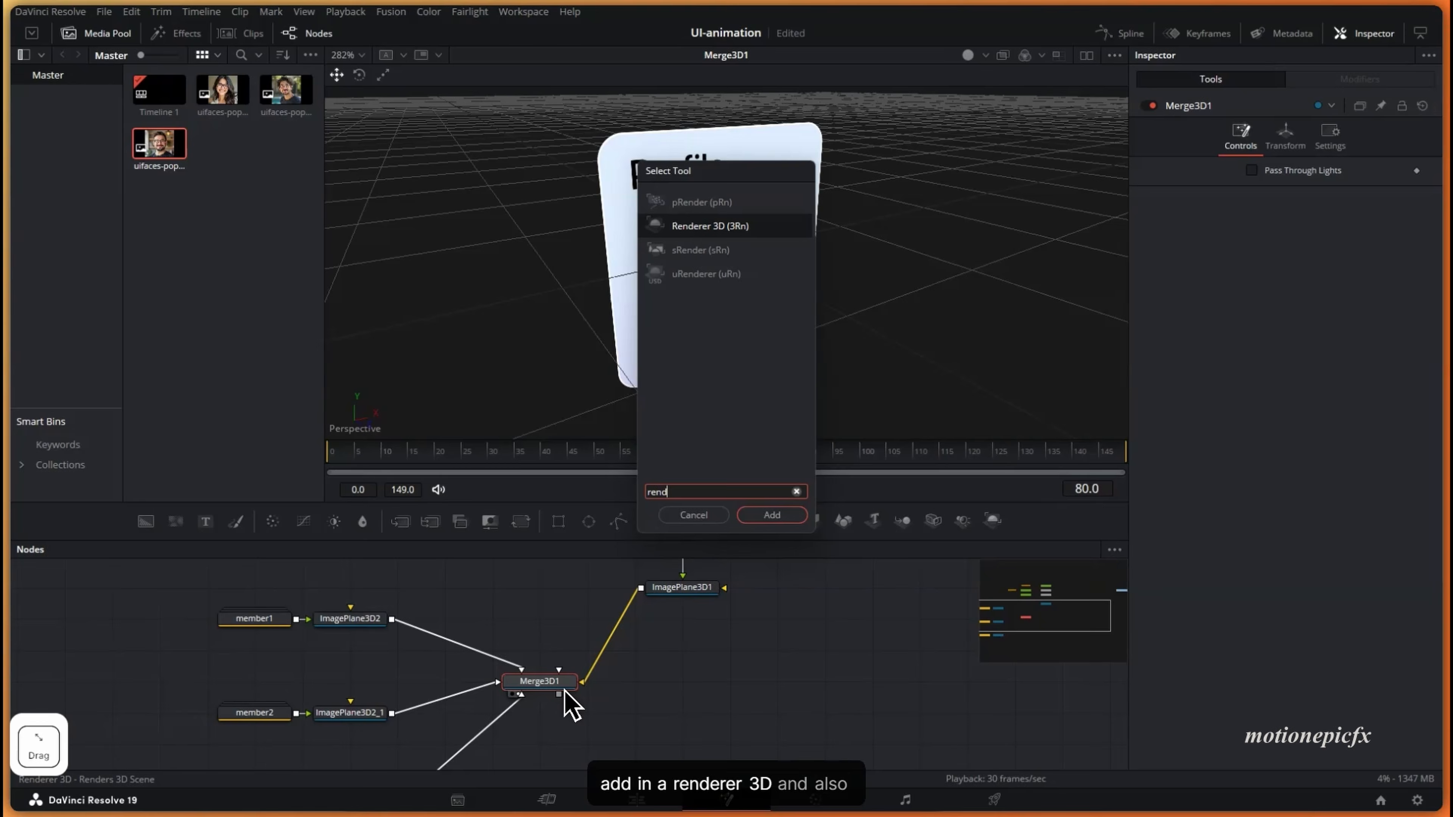
key(Return)
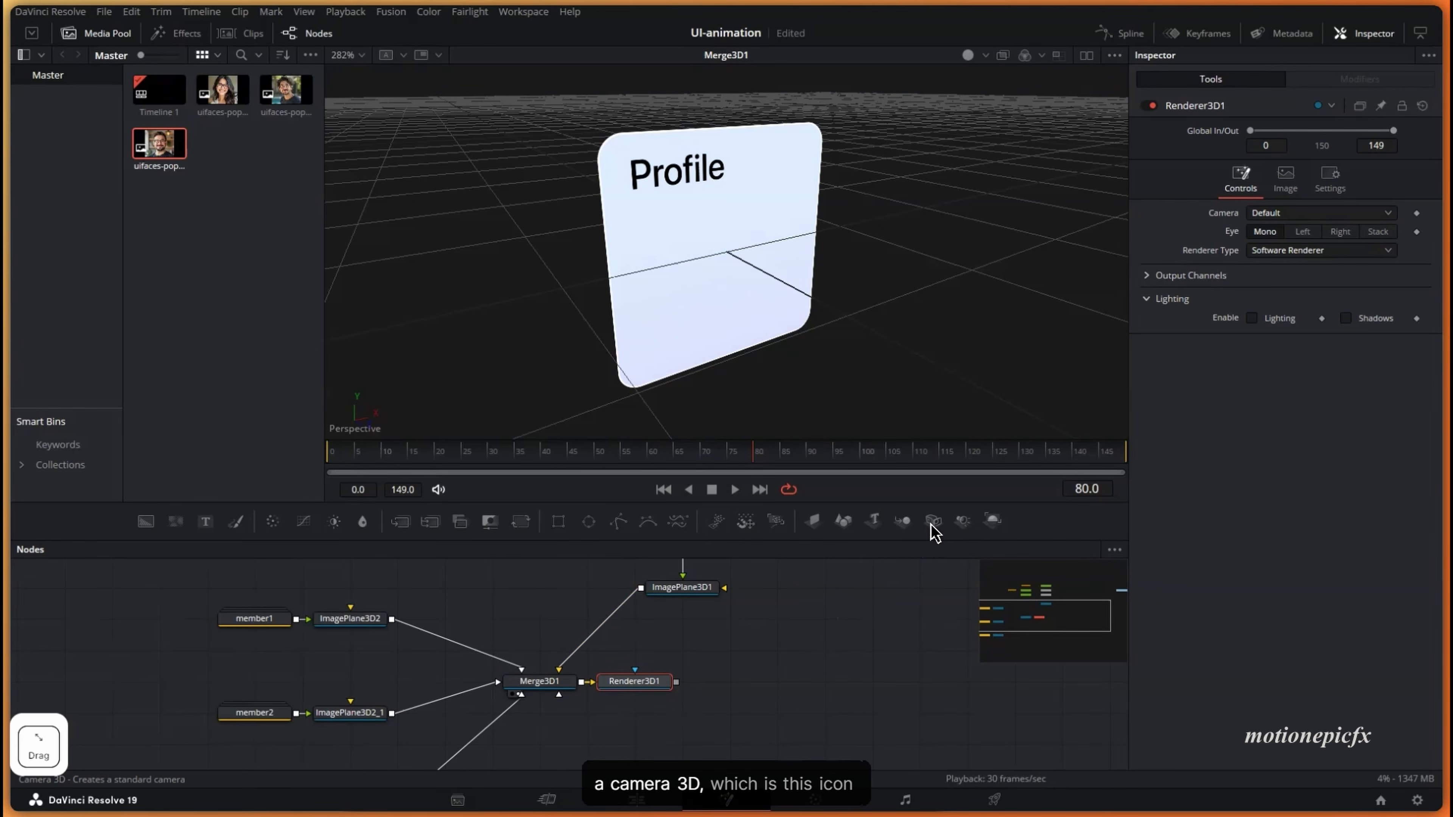
drag(932, 533, 550, 681)
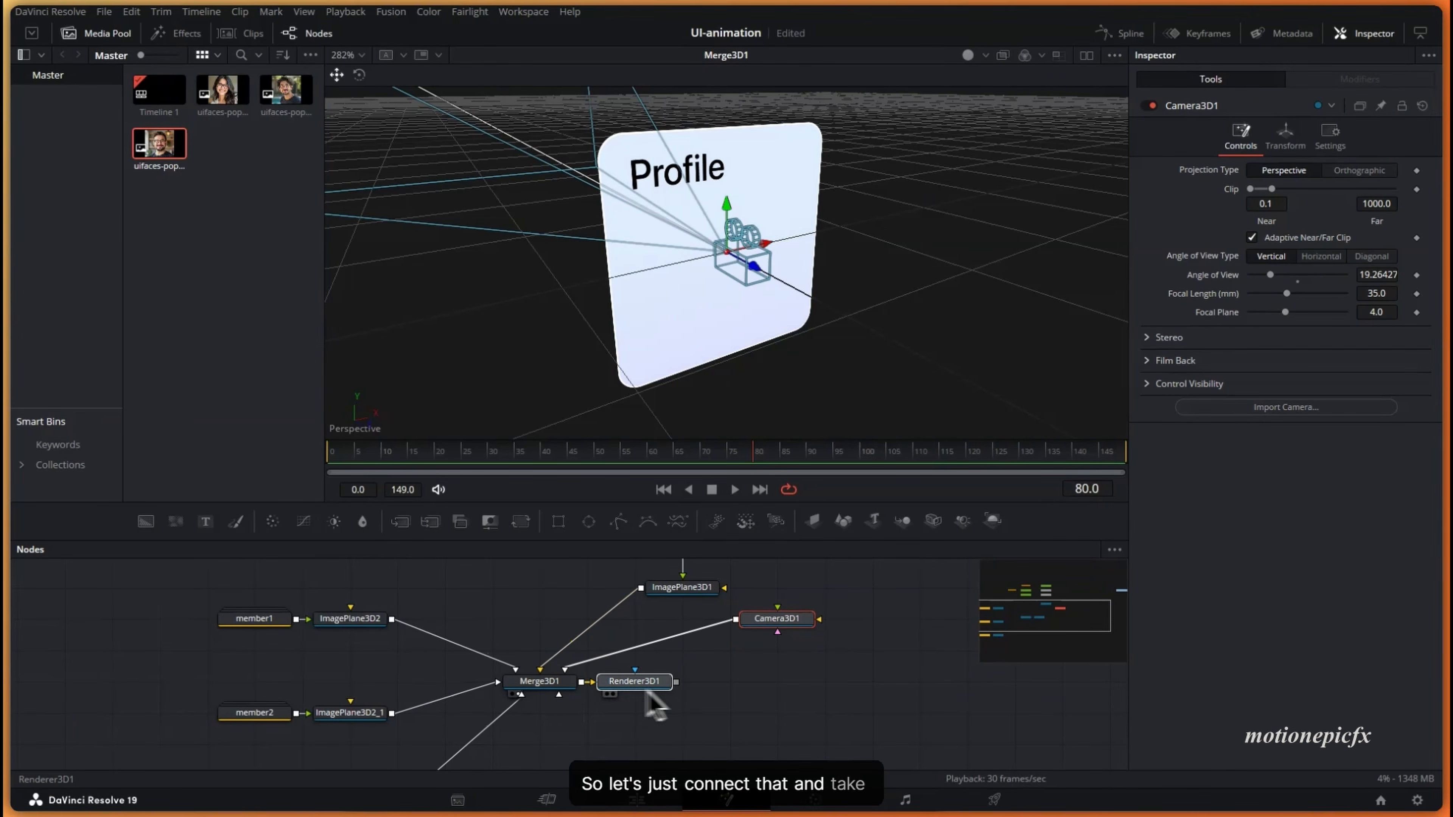
drag(647, 693, 764, 694)
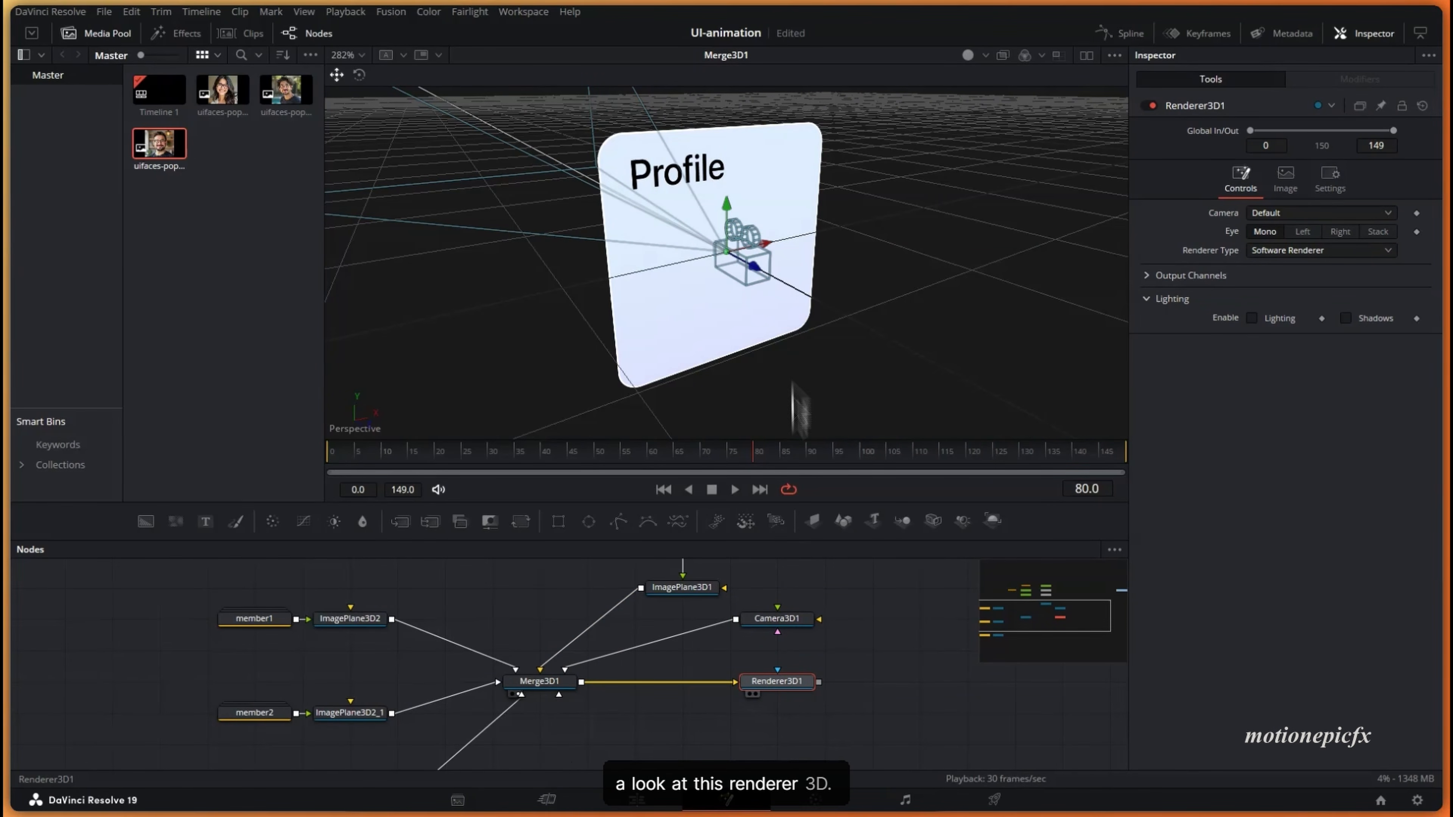
key(1)
click(765, 624)
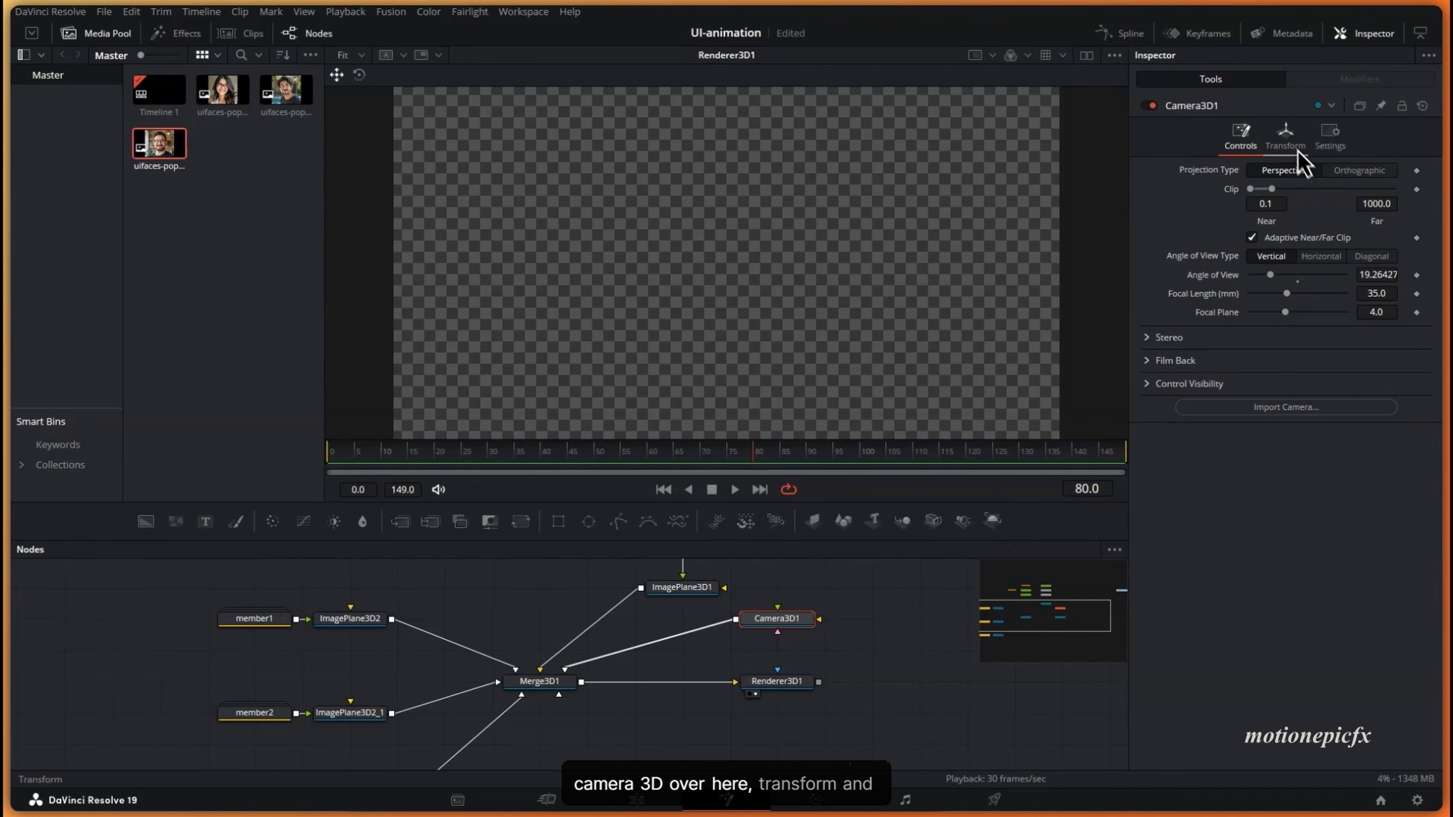
- Set Camera3D1's Translation Z to 1.45 at frame 0
click(1287, 141)
drag(1313, 226, 1319, 228)
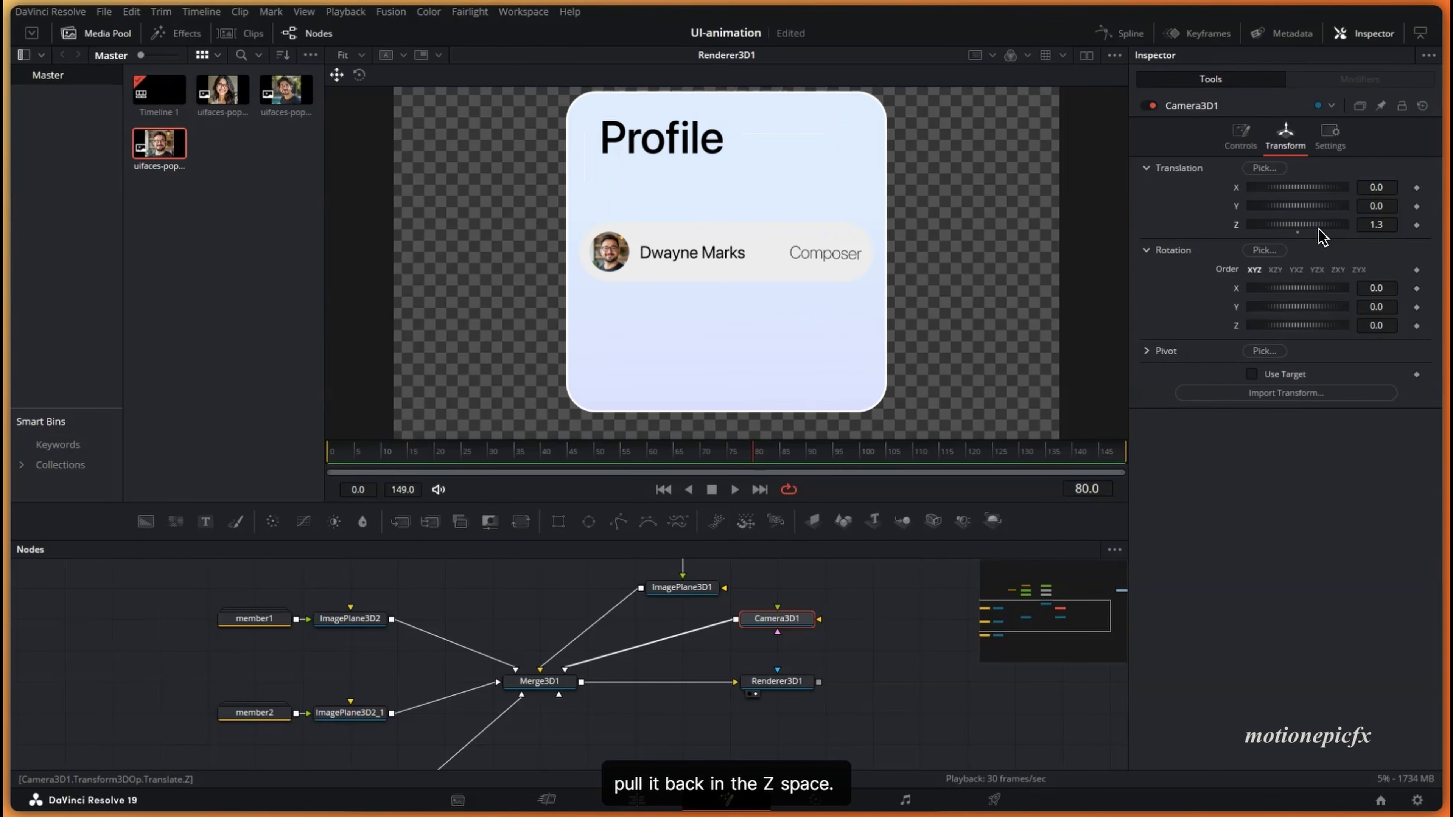
key(ctrl+s)
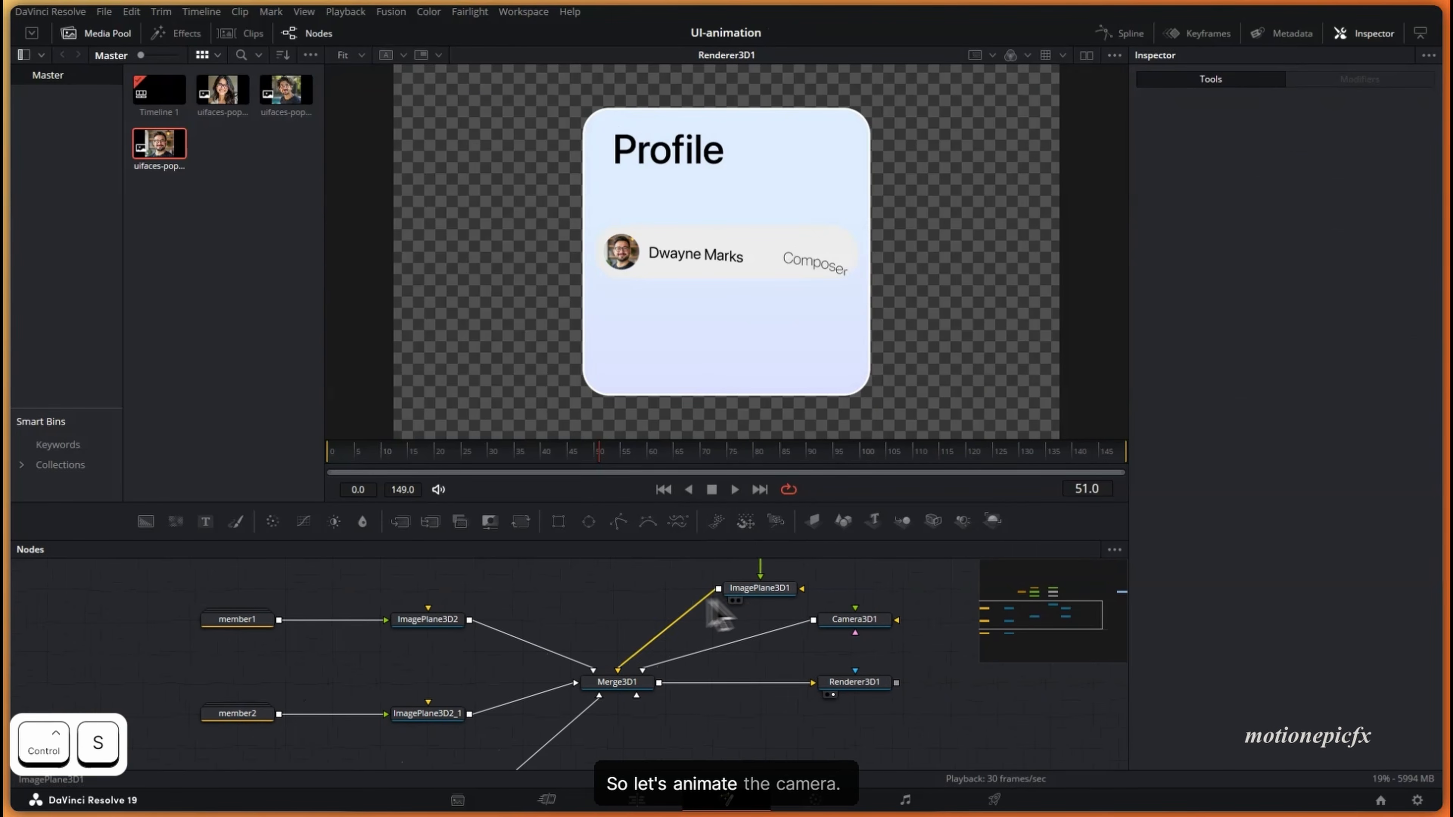
click(854, 619)
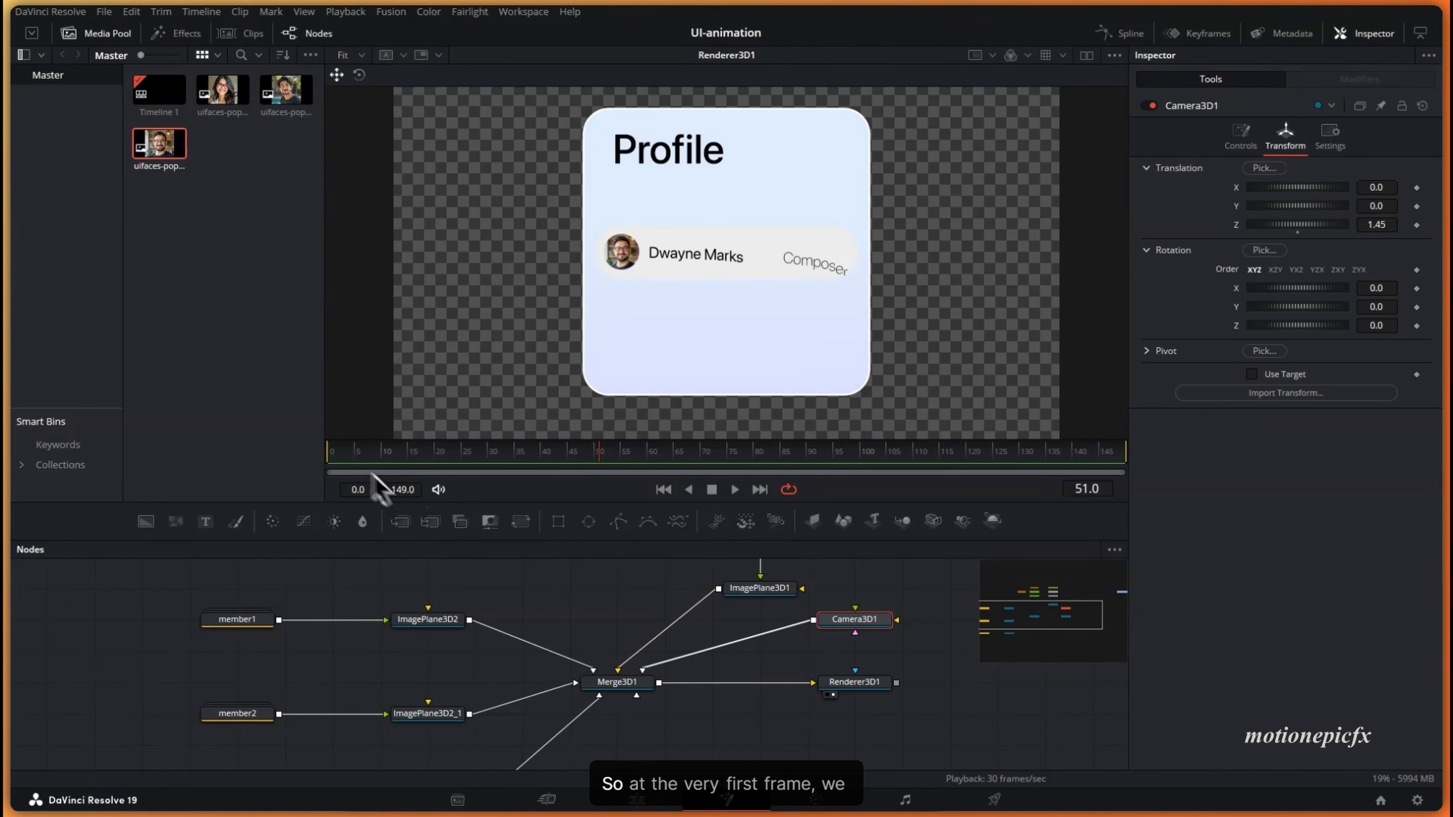
drag(343, 452, 309, 467)
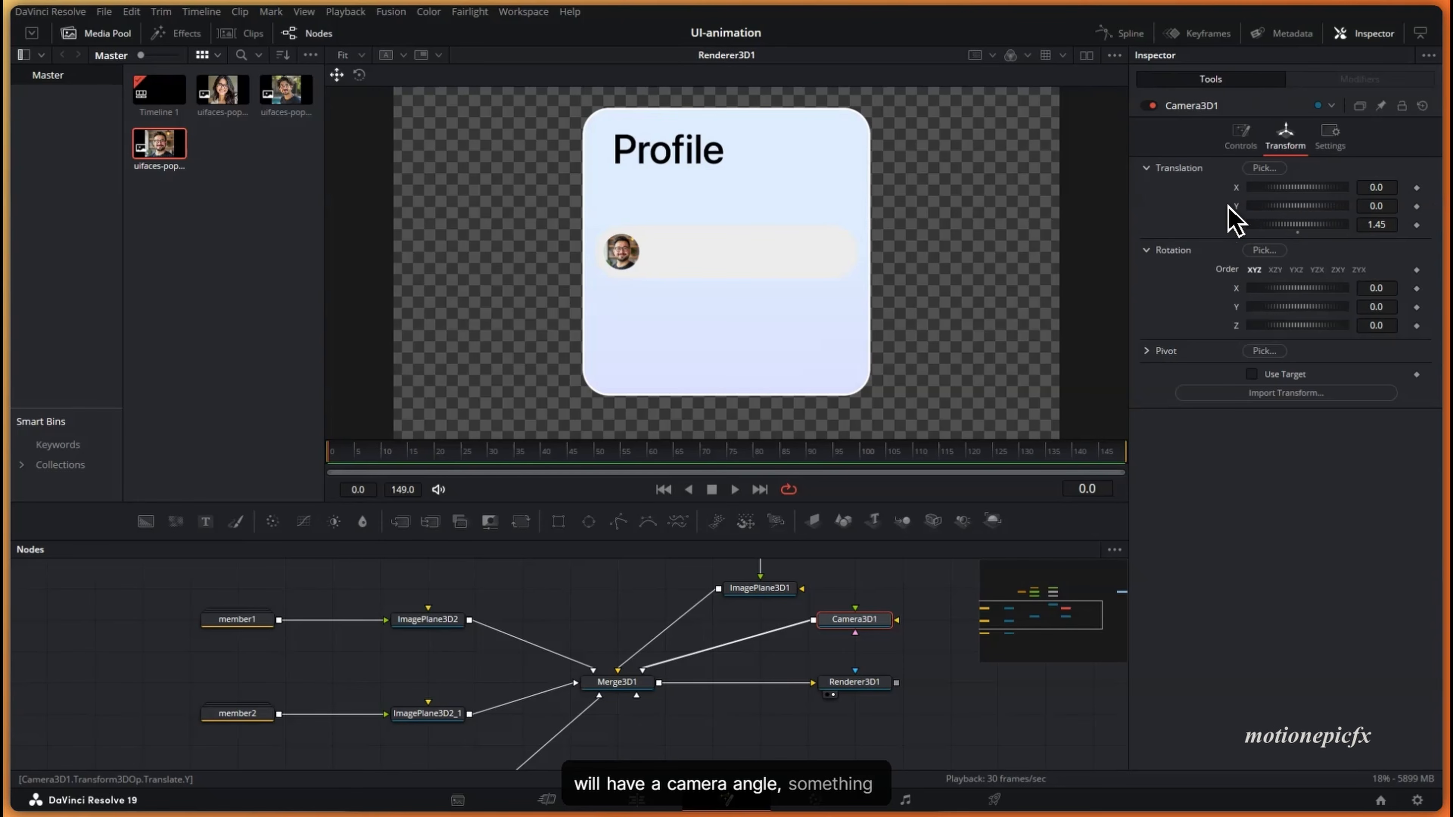
- Animate the camera's Translate group, keyframing it at frames 0 and 130
right_click(1203, 198)
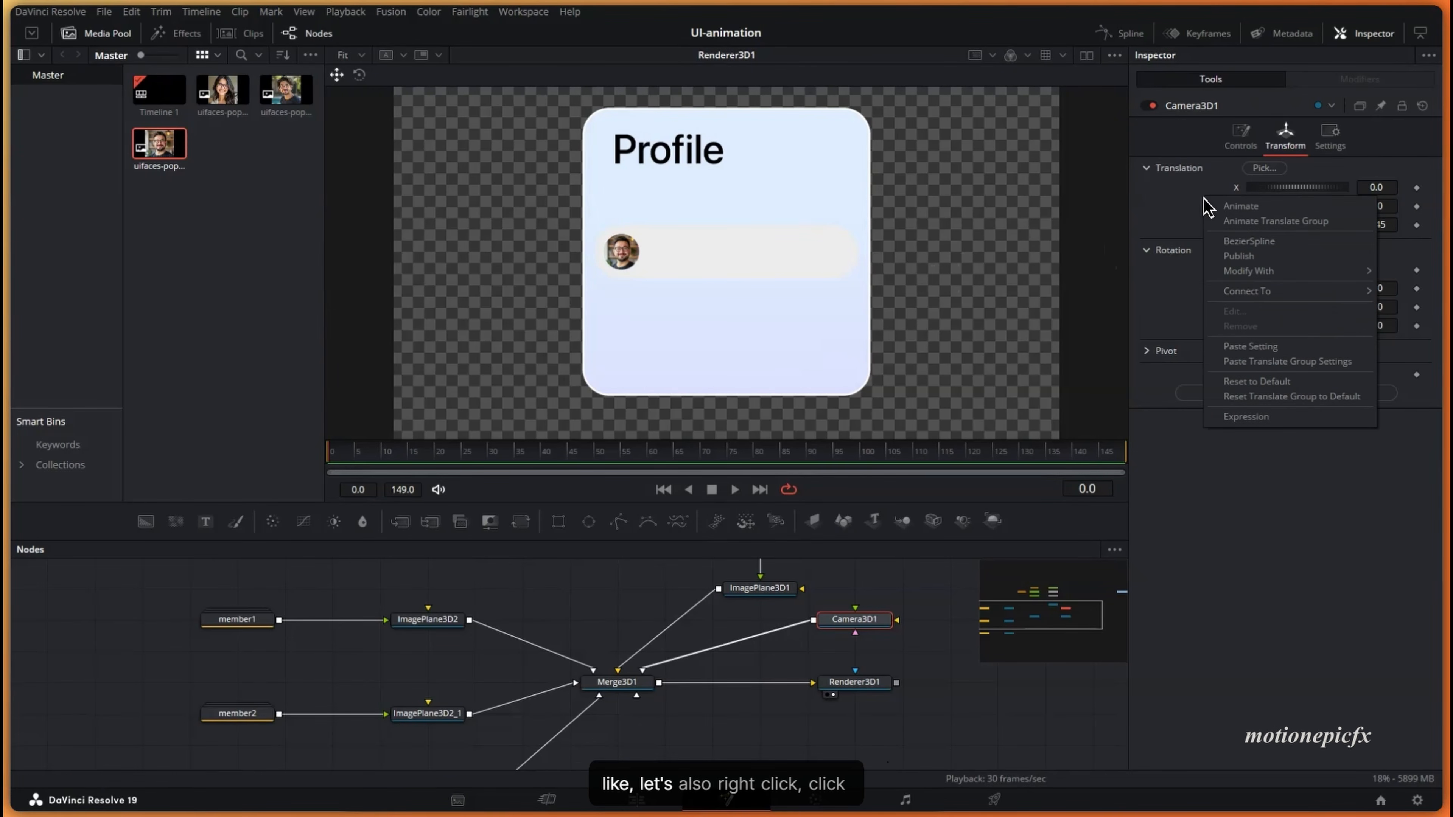
click(1233, 224)
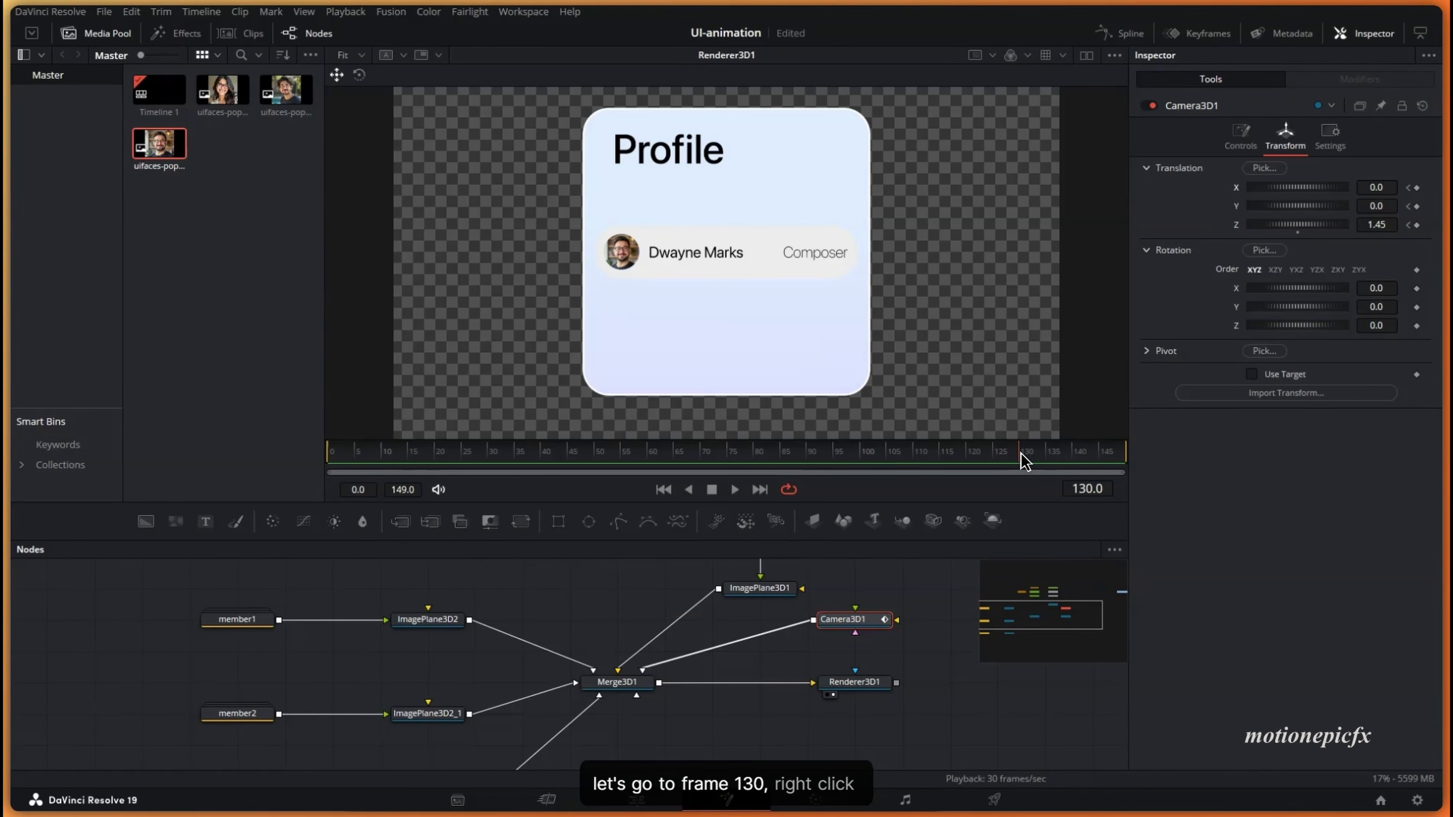
right_click(1221, 209)
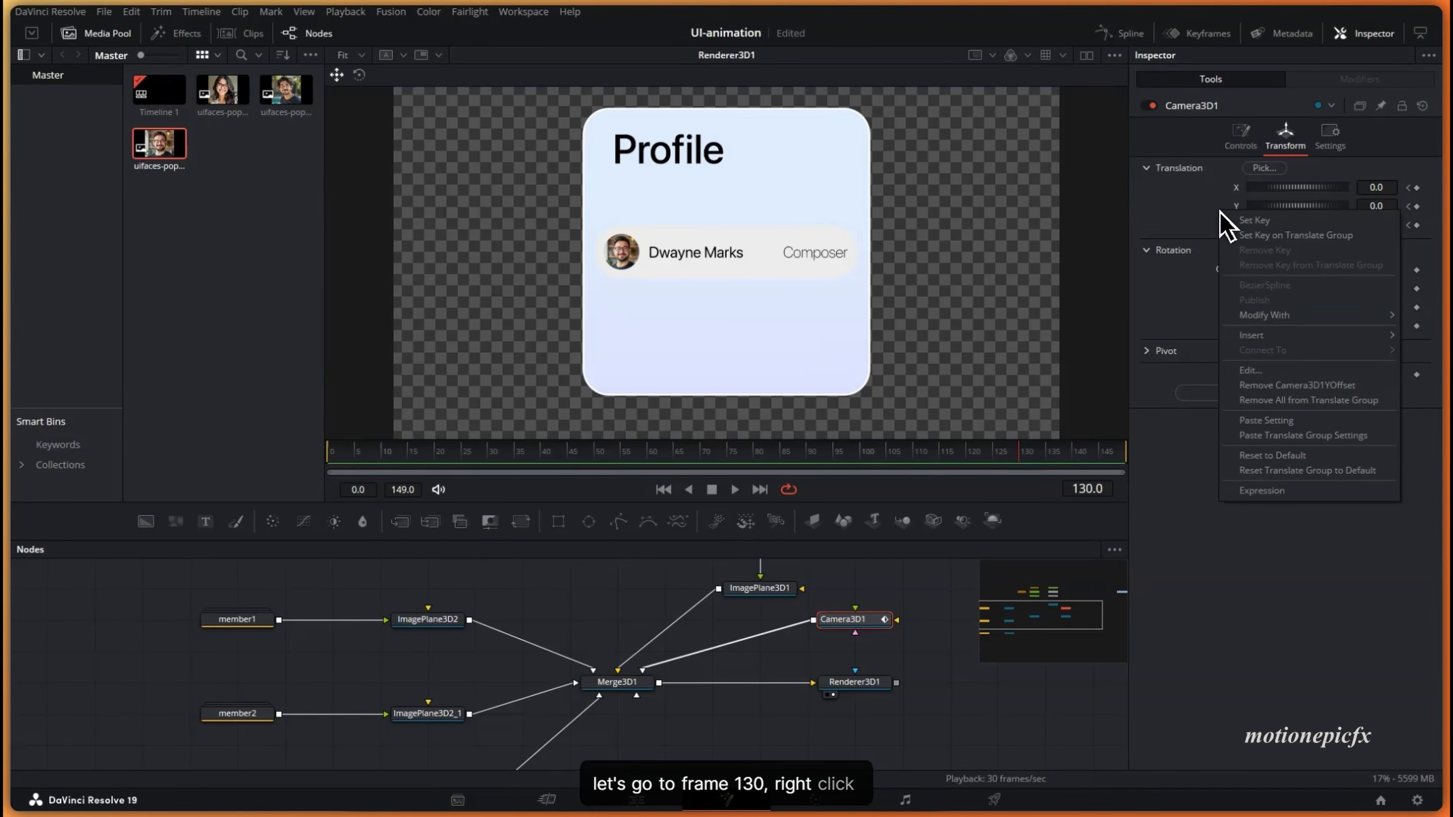
click(1259, 237)
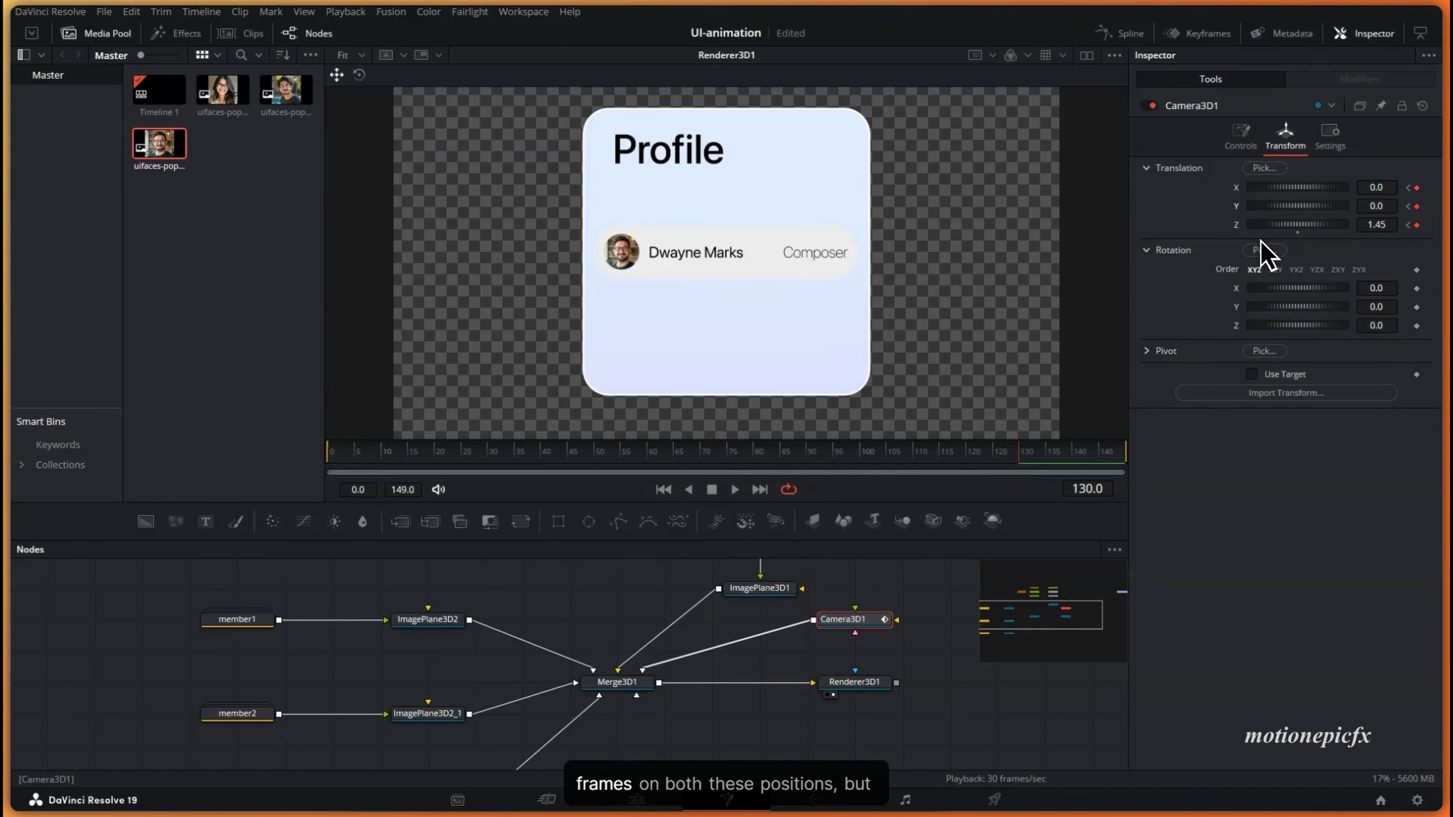
drag(382, 462, 321, 461)
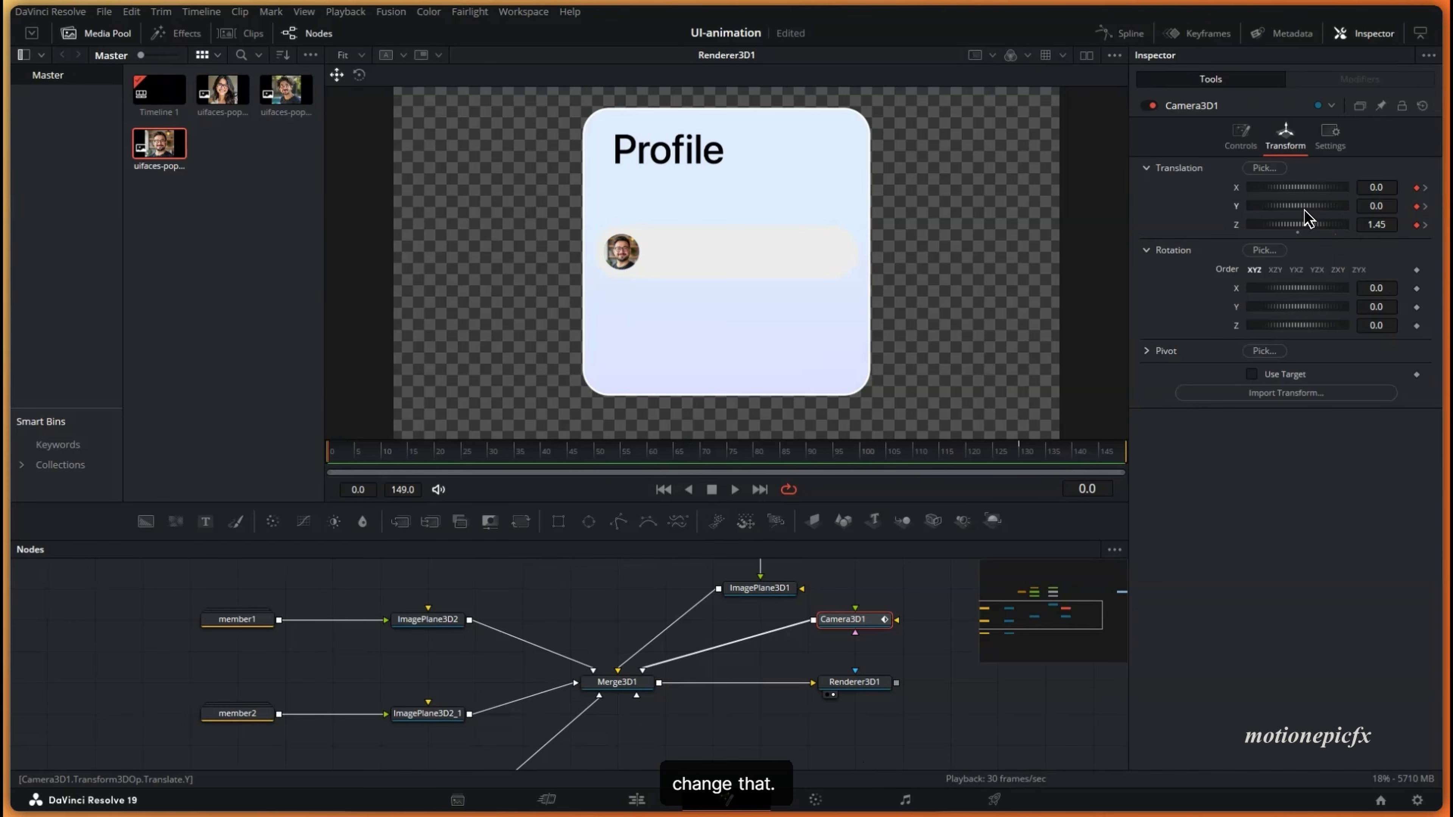
drag(1305, 210, 1304, 210)
key(ctrl+z)
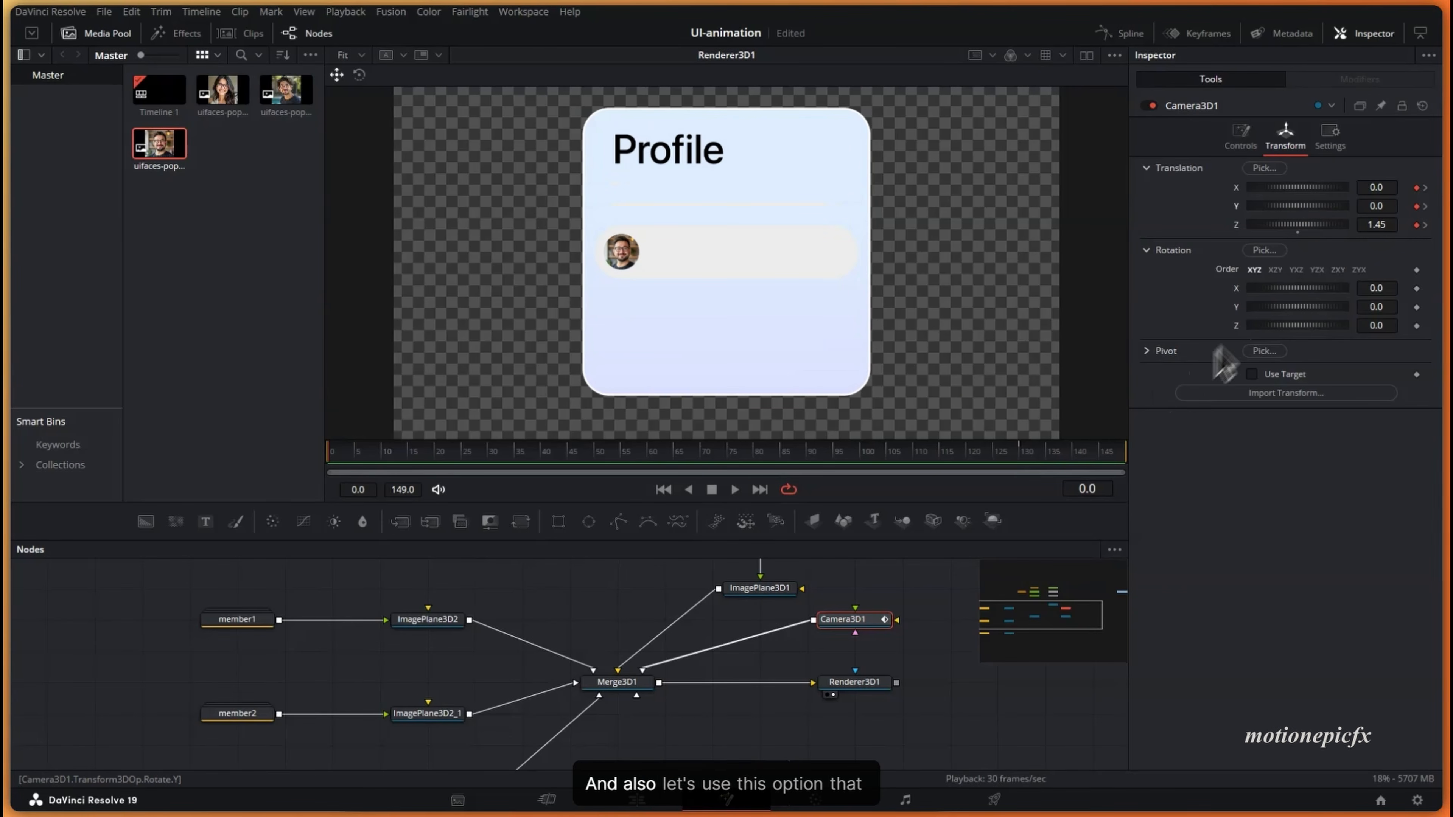
- Give the camera a target point and orbit Merge3D1's 3D view to check its aim
click(1252, 375)
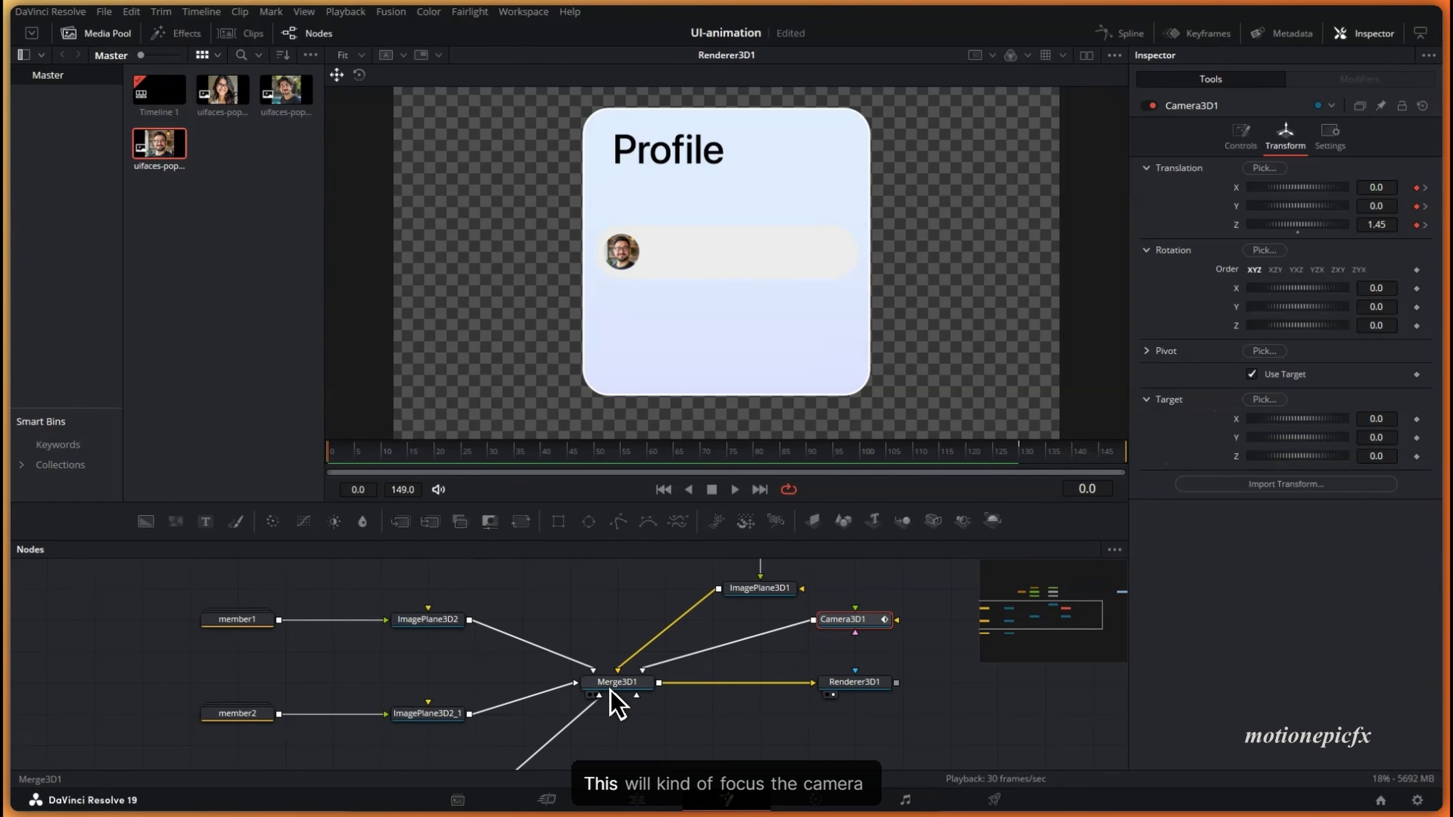
drag(615, 702, 722, 286)
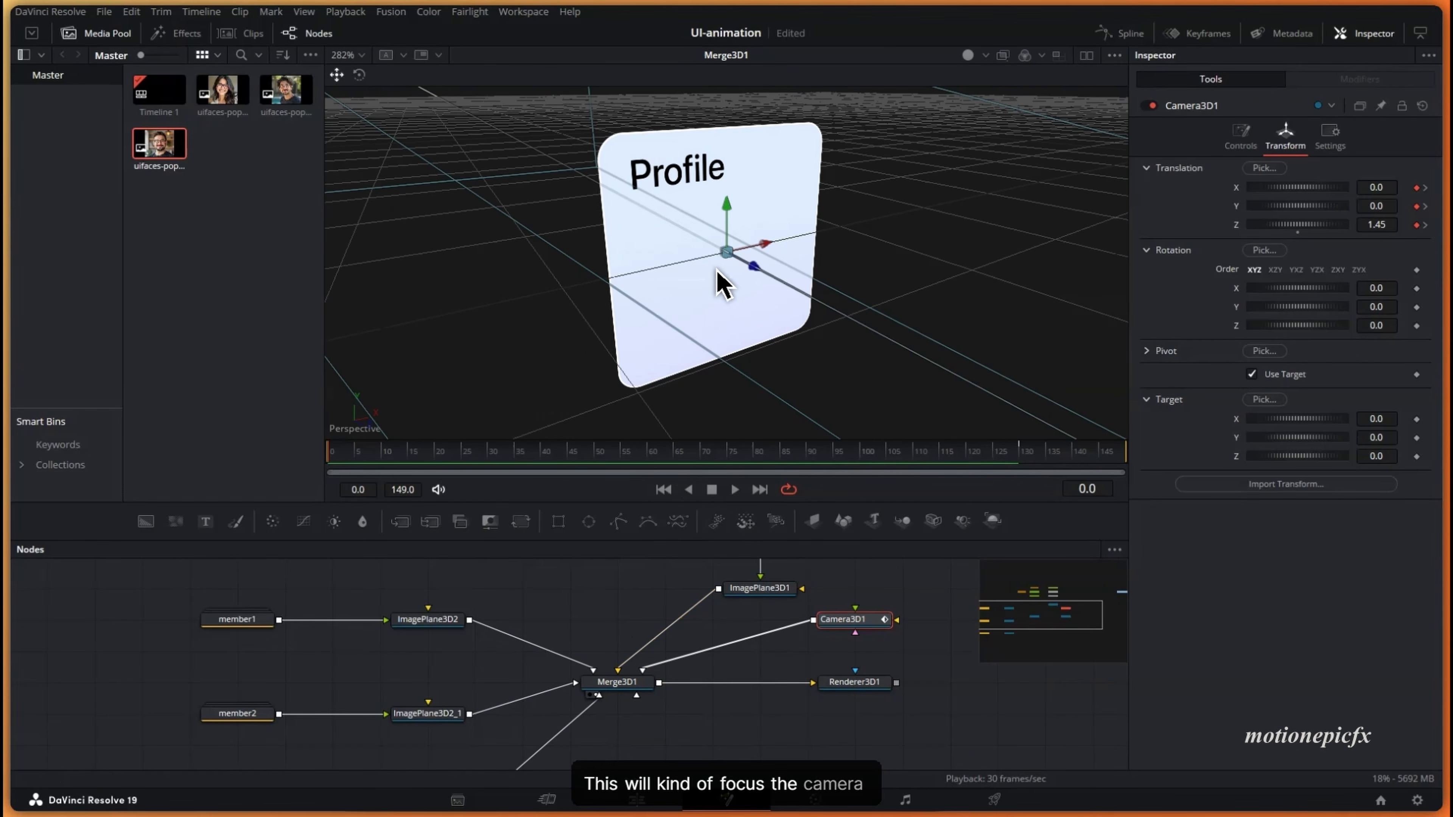
scroll(720, 264, down, 6)
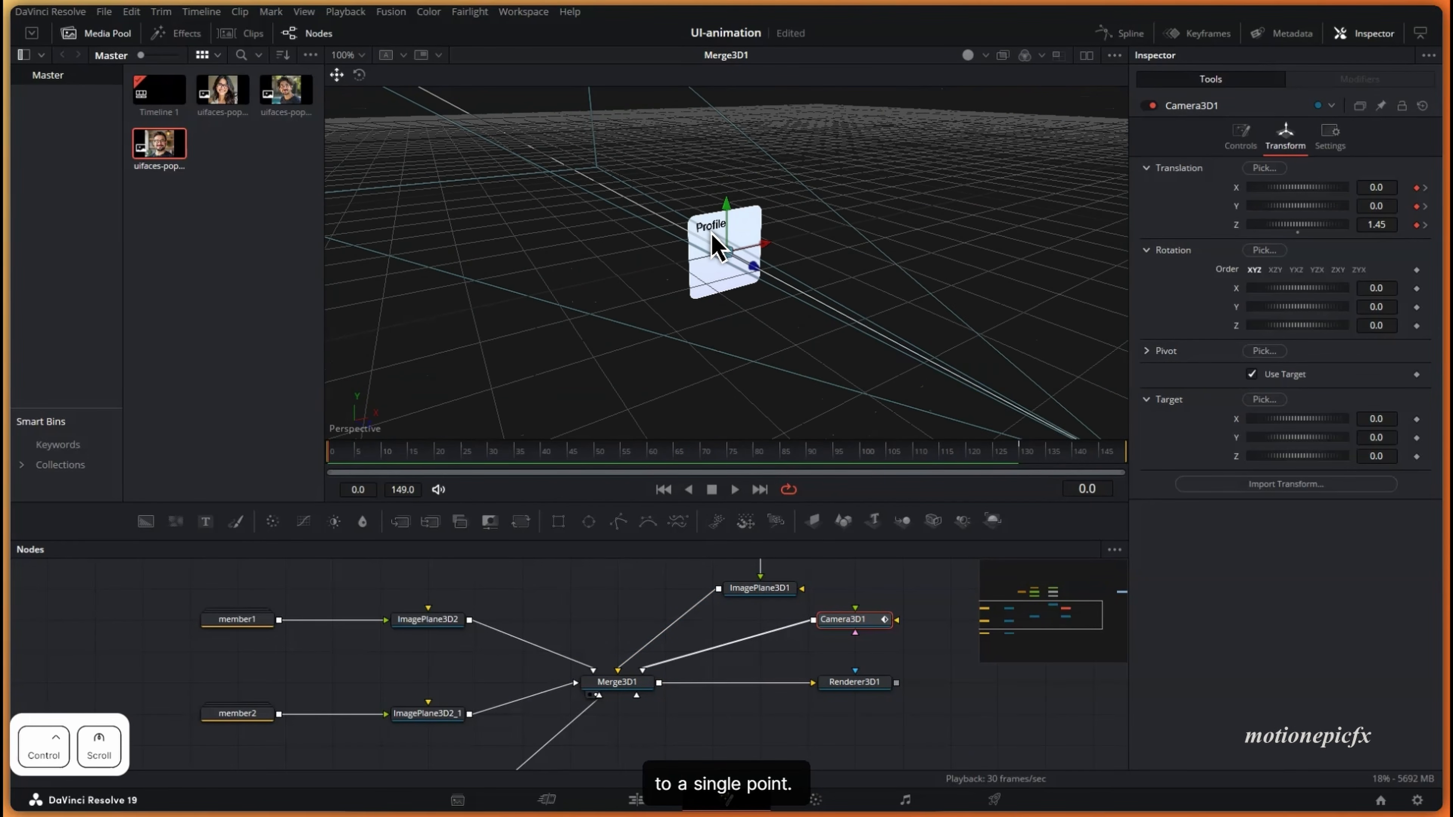
scroll(712, 233, up, 2)
drag(749, 286, 733, 255)
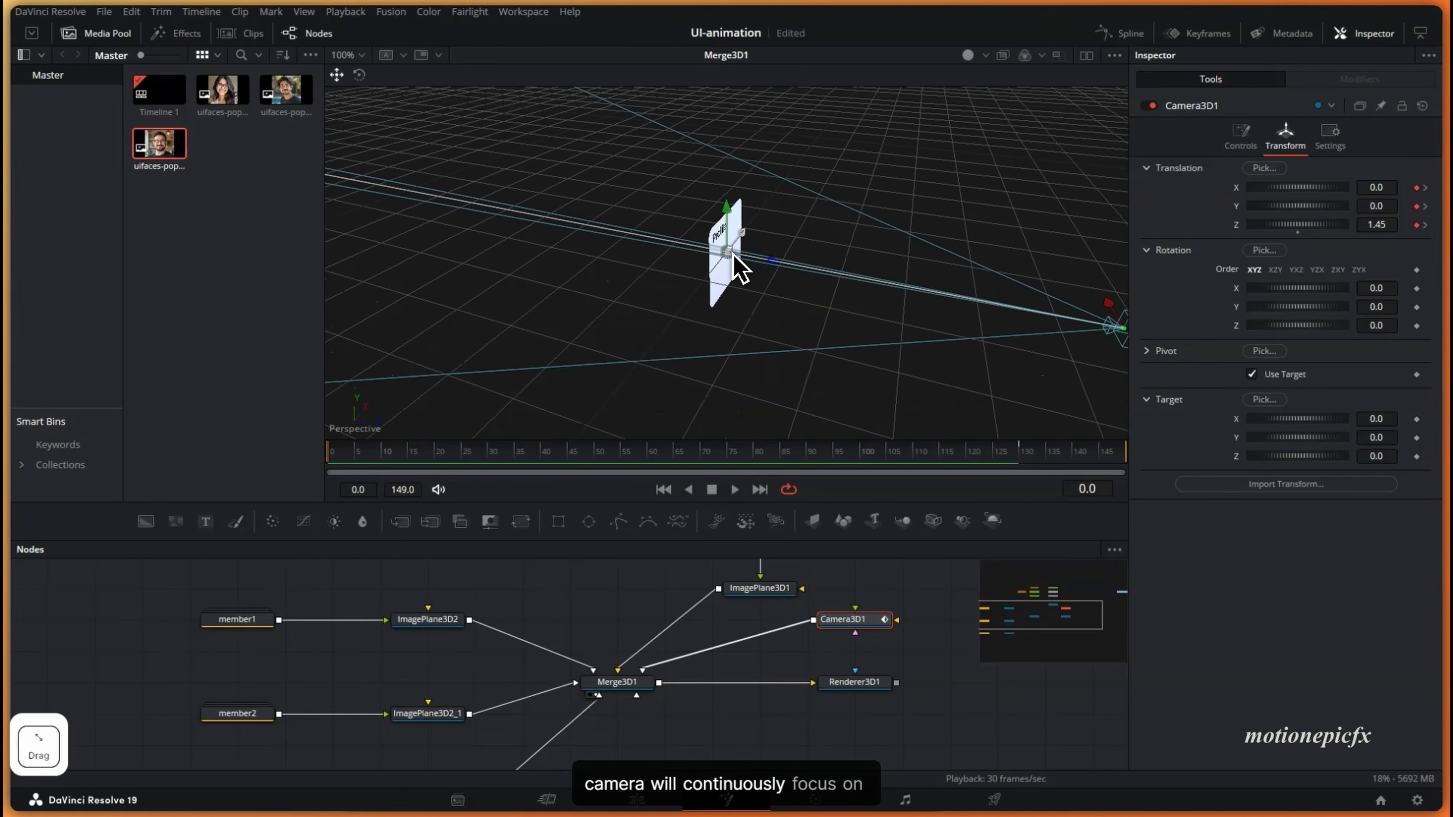
mouse_move(1297, 206)
mouse_down()
mouse_move(1316, 207)
mouse_move(1298, 208)
mouse_up()
- View Renderer3D1, move the frame-0 camera to X -1.13, Y 0.261, Z 0.44, and scrub to preview
click(851, 687)
key(1)
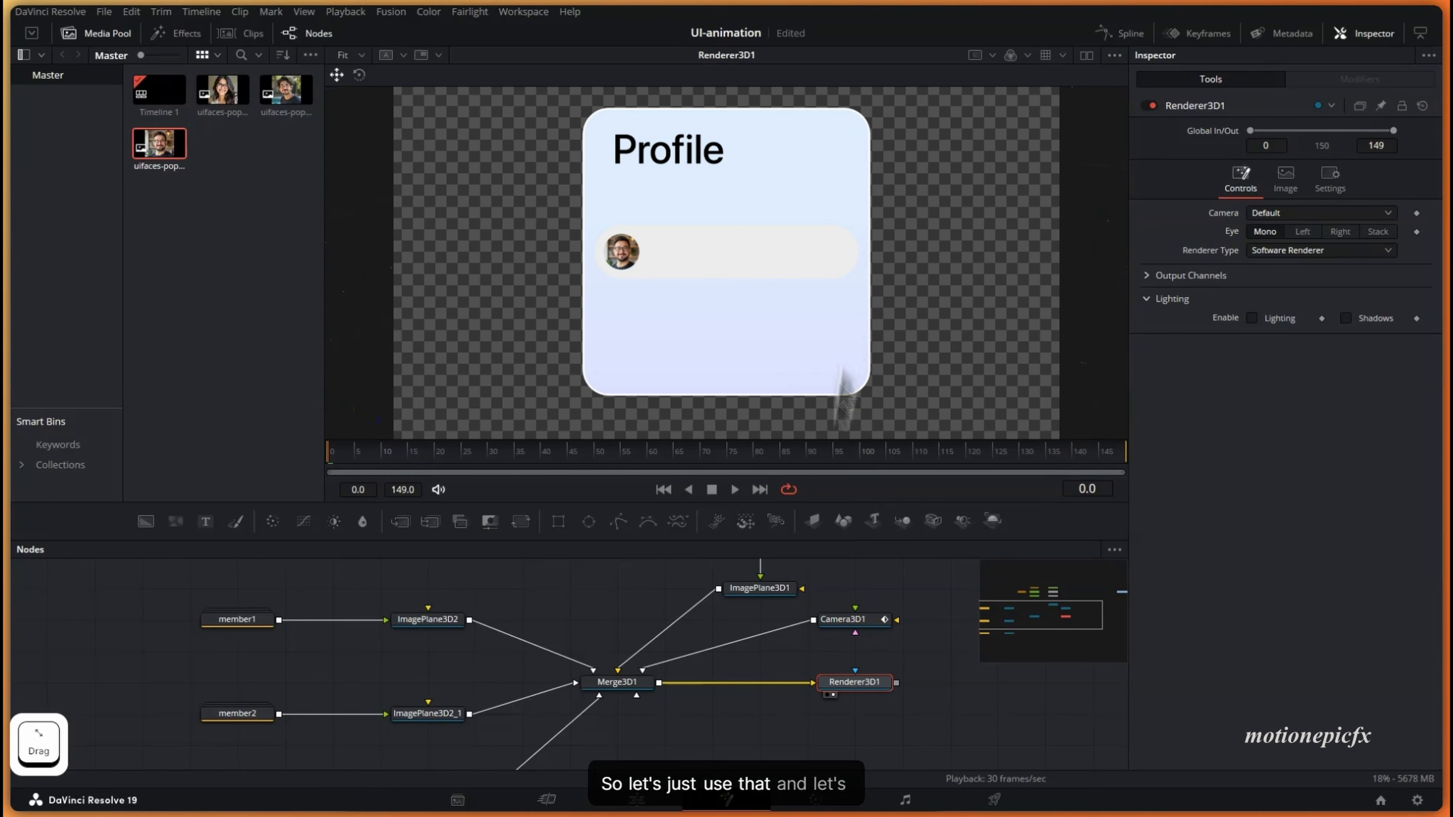
click(859, 619)
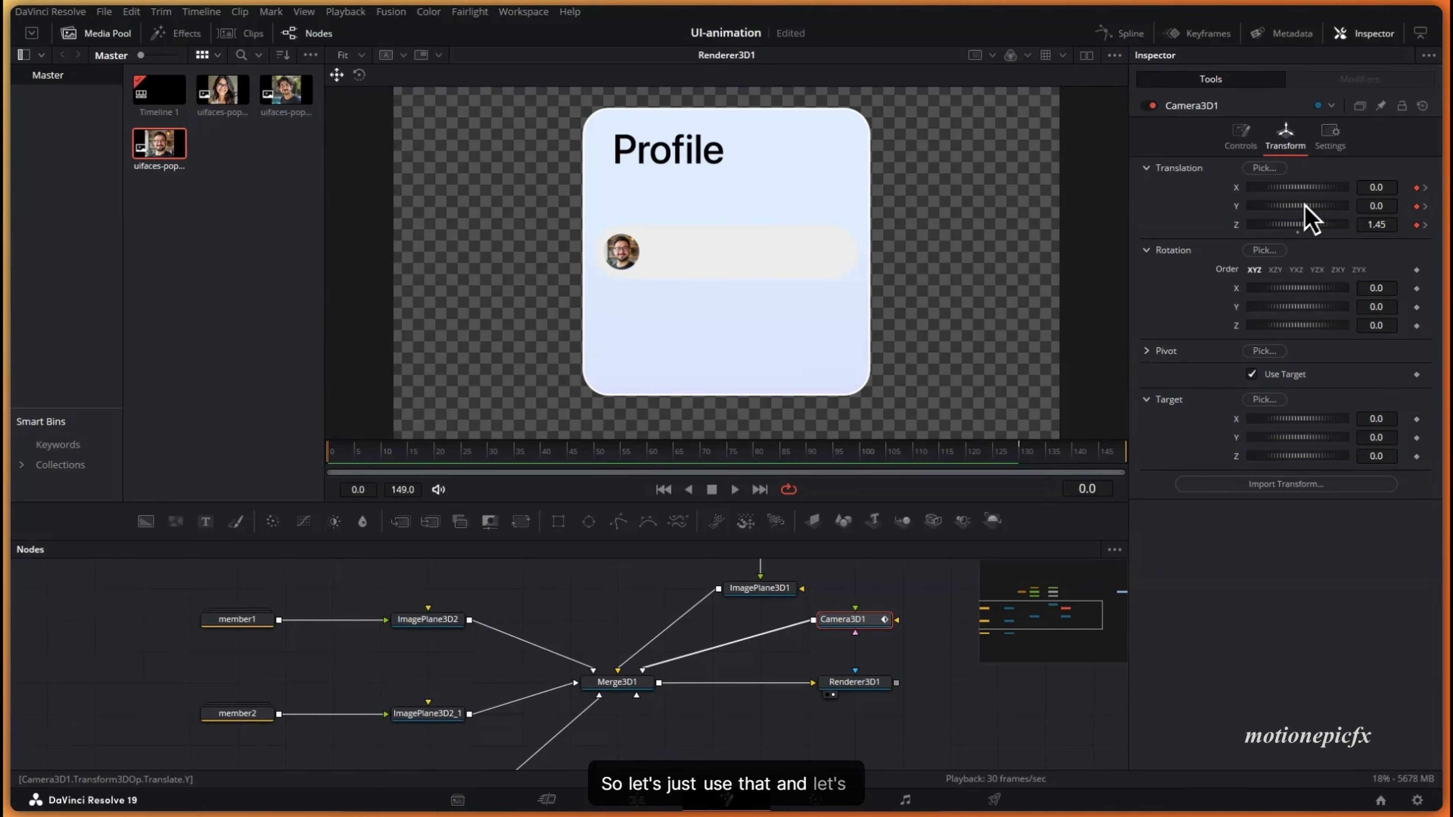
drag(1300, 206, 1274, 226)
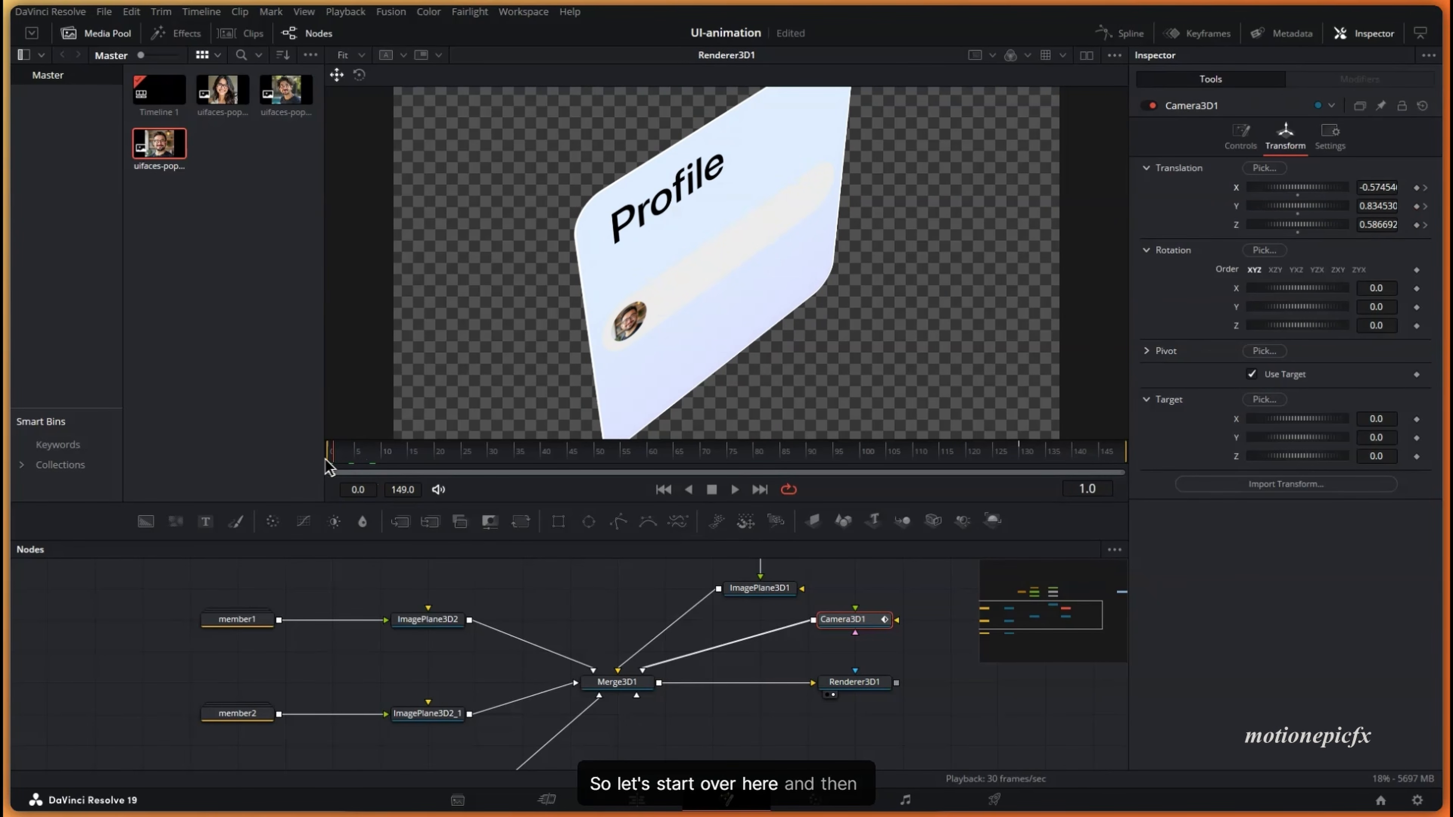
drag(329, 467, 1024, 464)
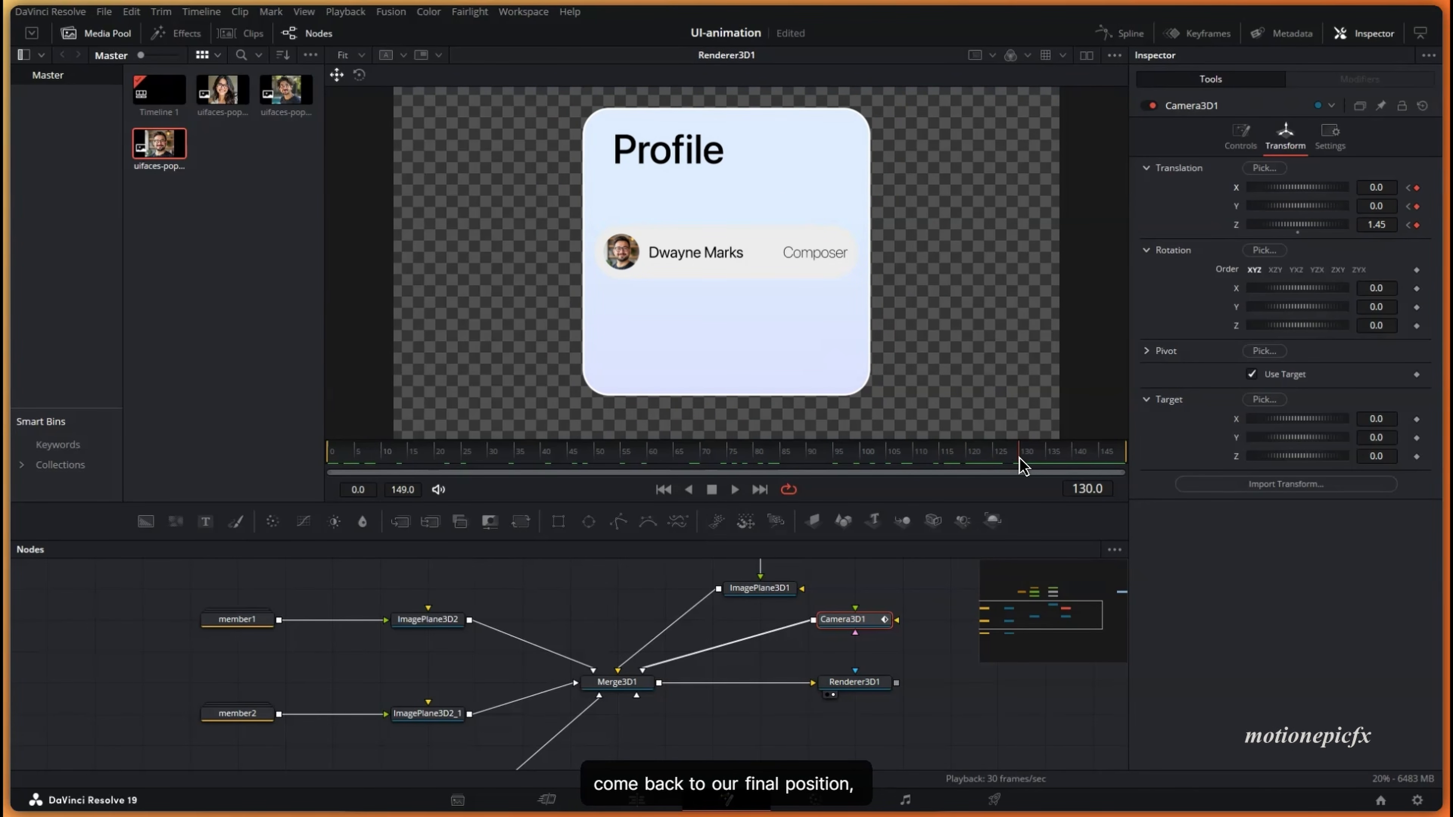
- Smooth all of Camera3D1's offset keyframes into eased curves in the Spline editor
click(1120, 32)
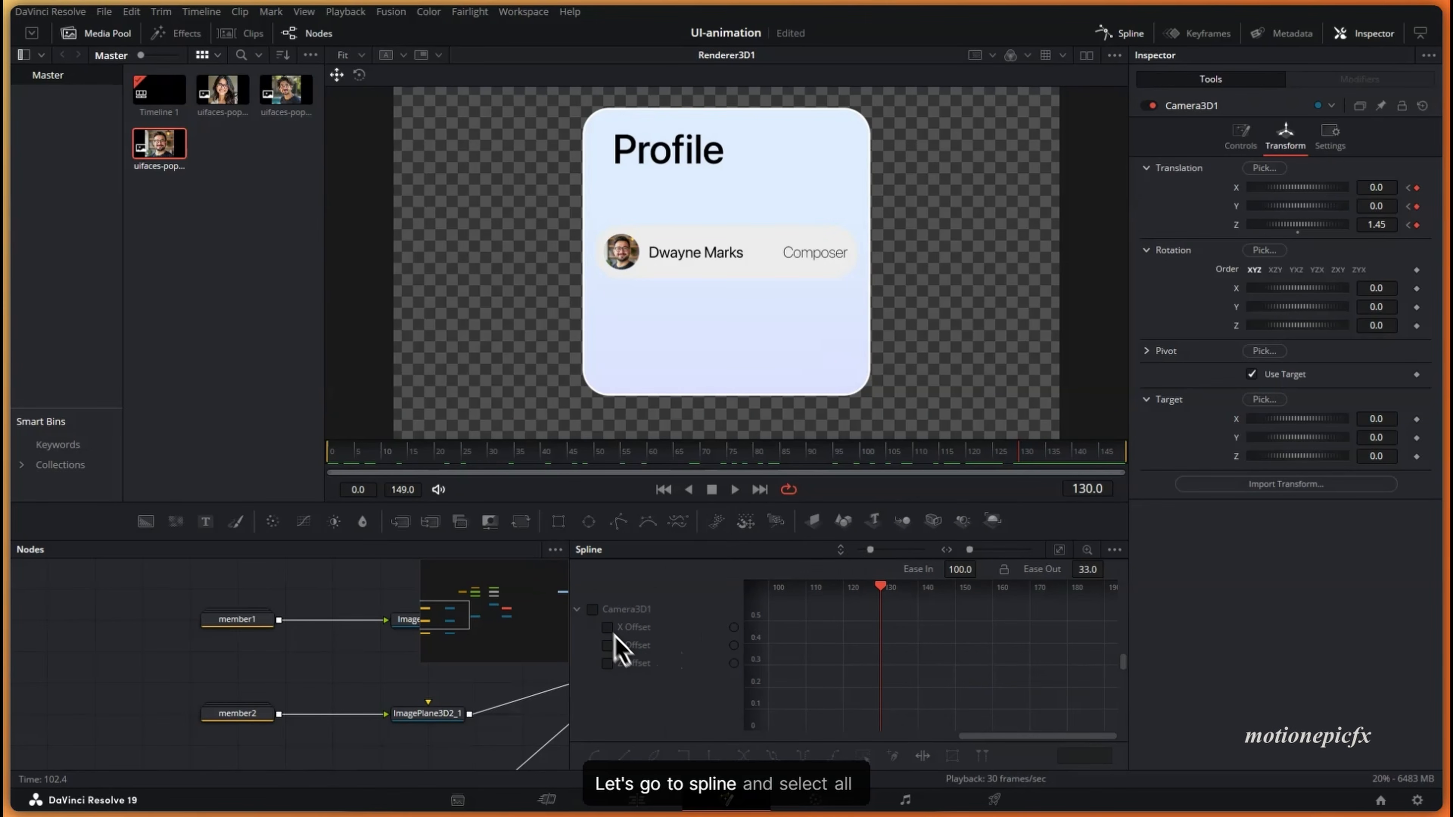
click(593, 609)
click(1058, 550)
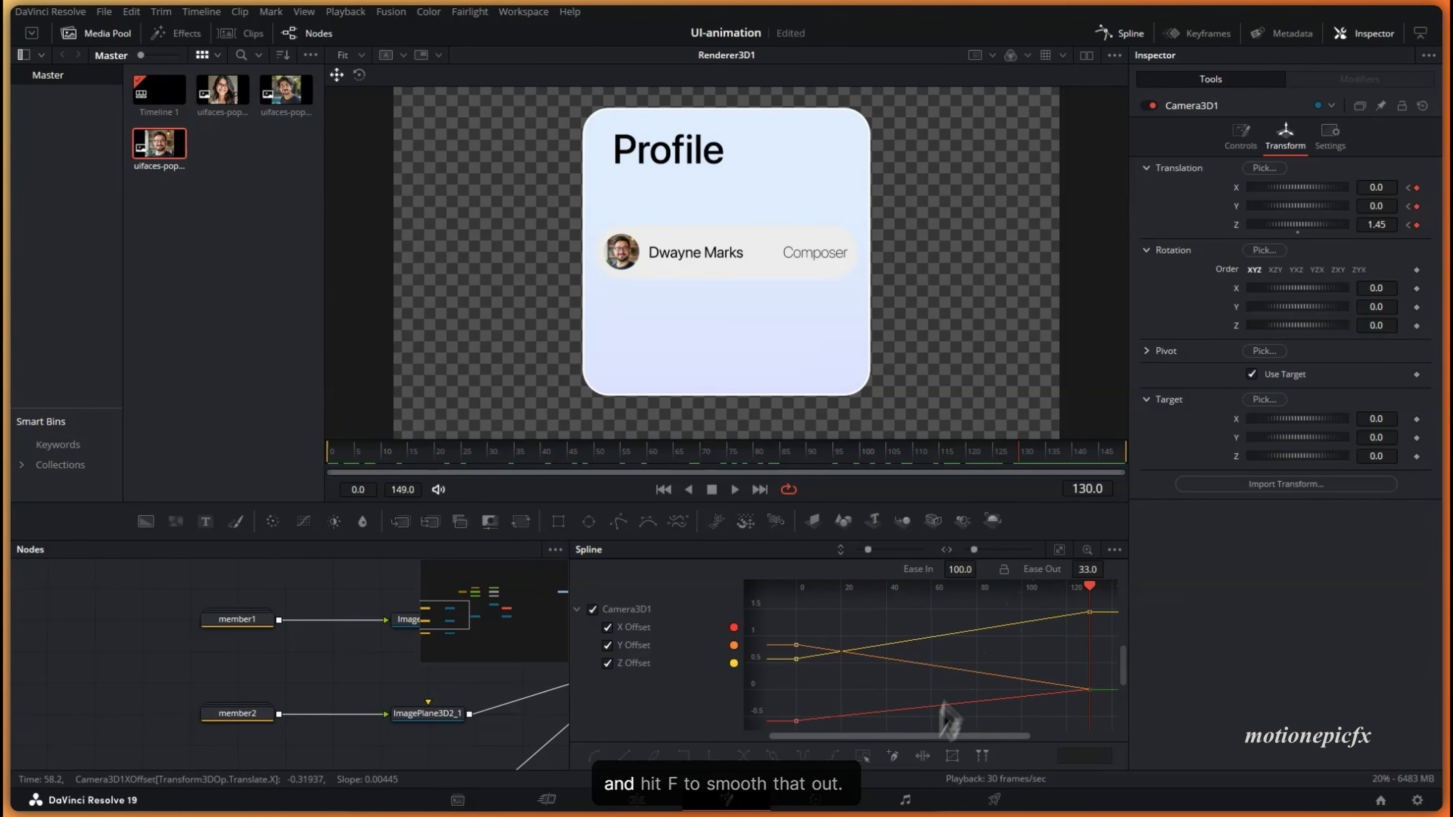
click(864, 757)
key(f)
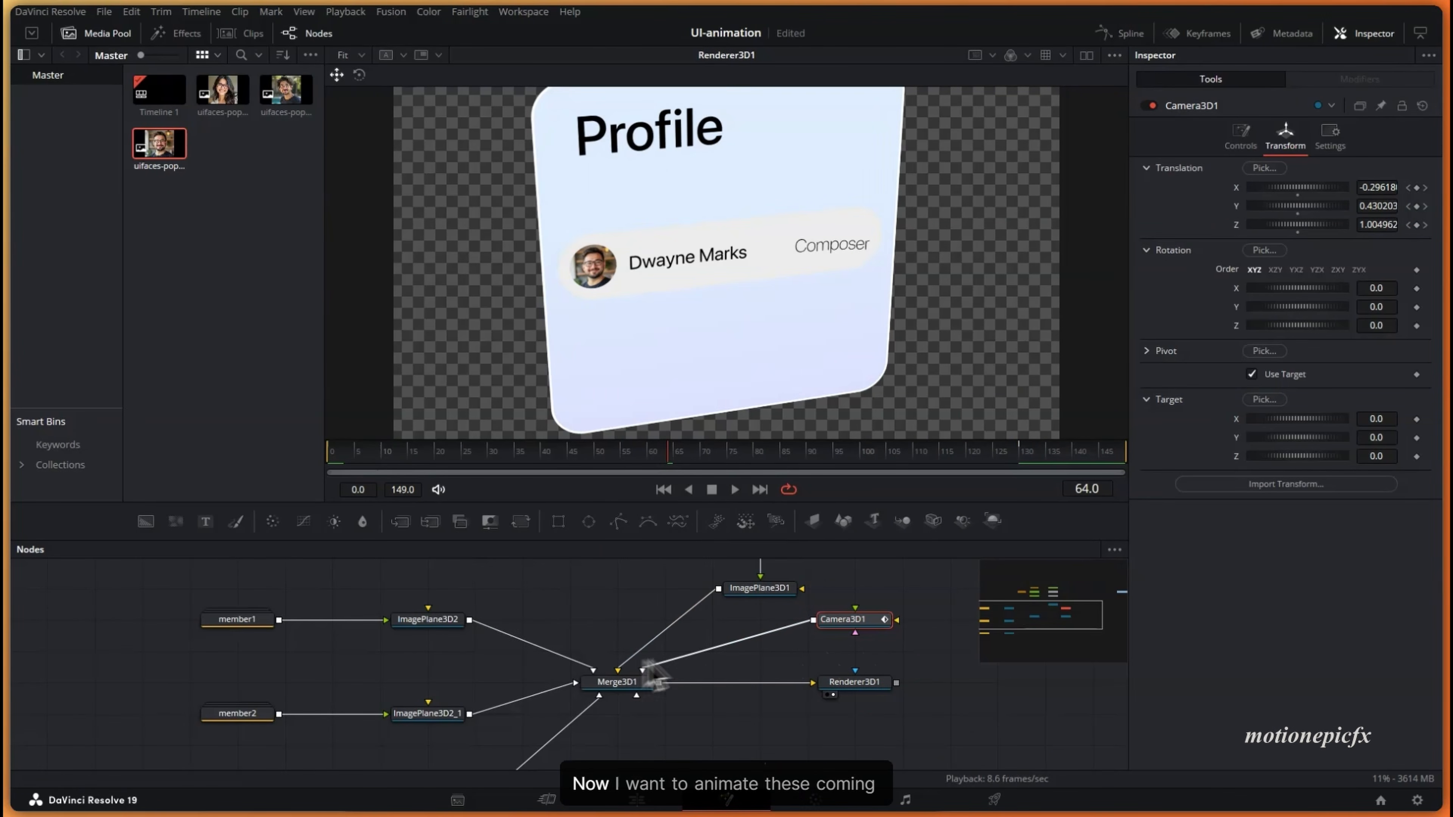
scroll(652, 681, left, 2)
- Show ImagePlane3D2's Transform settings at the first frame
click(488, 619)
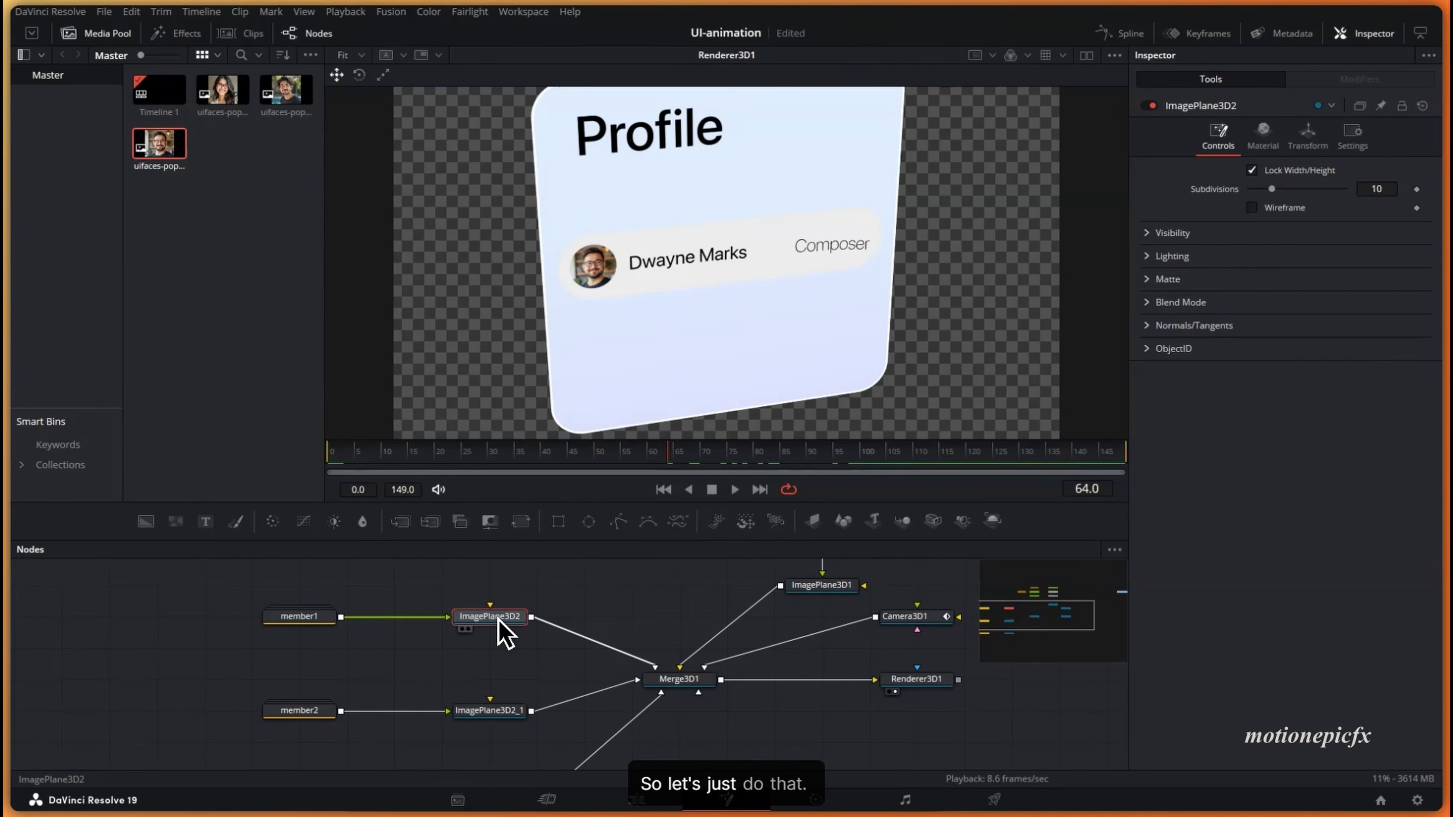
drag(361, 458, 307, 454)
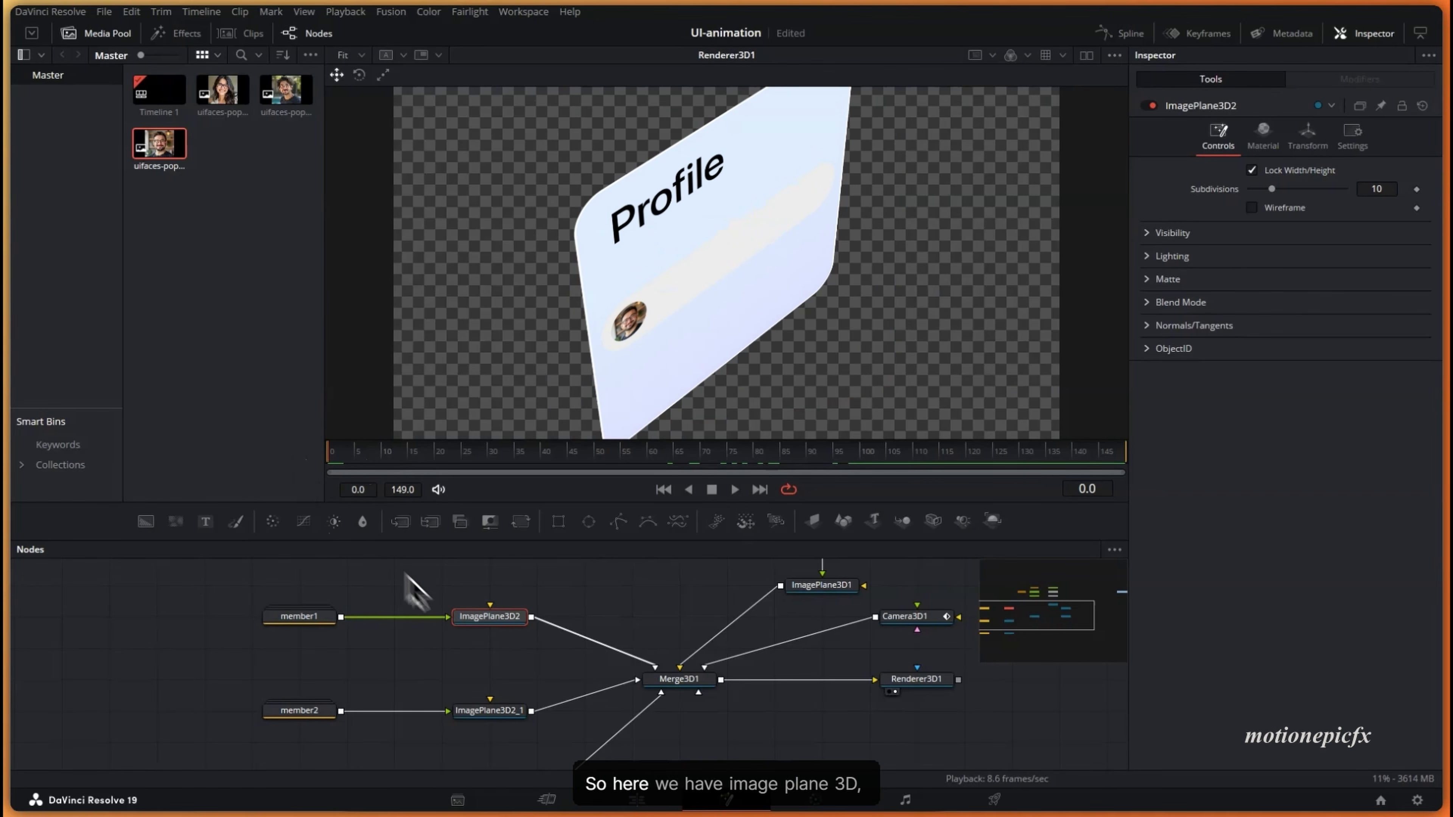
click(1307, 137)
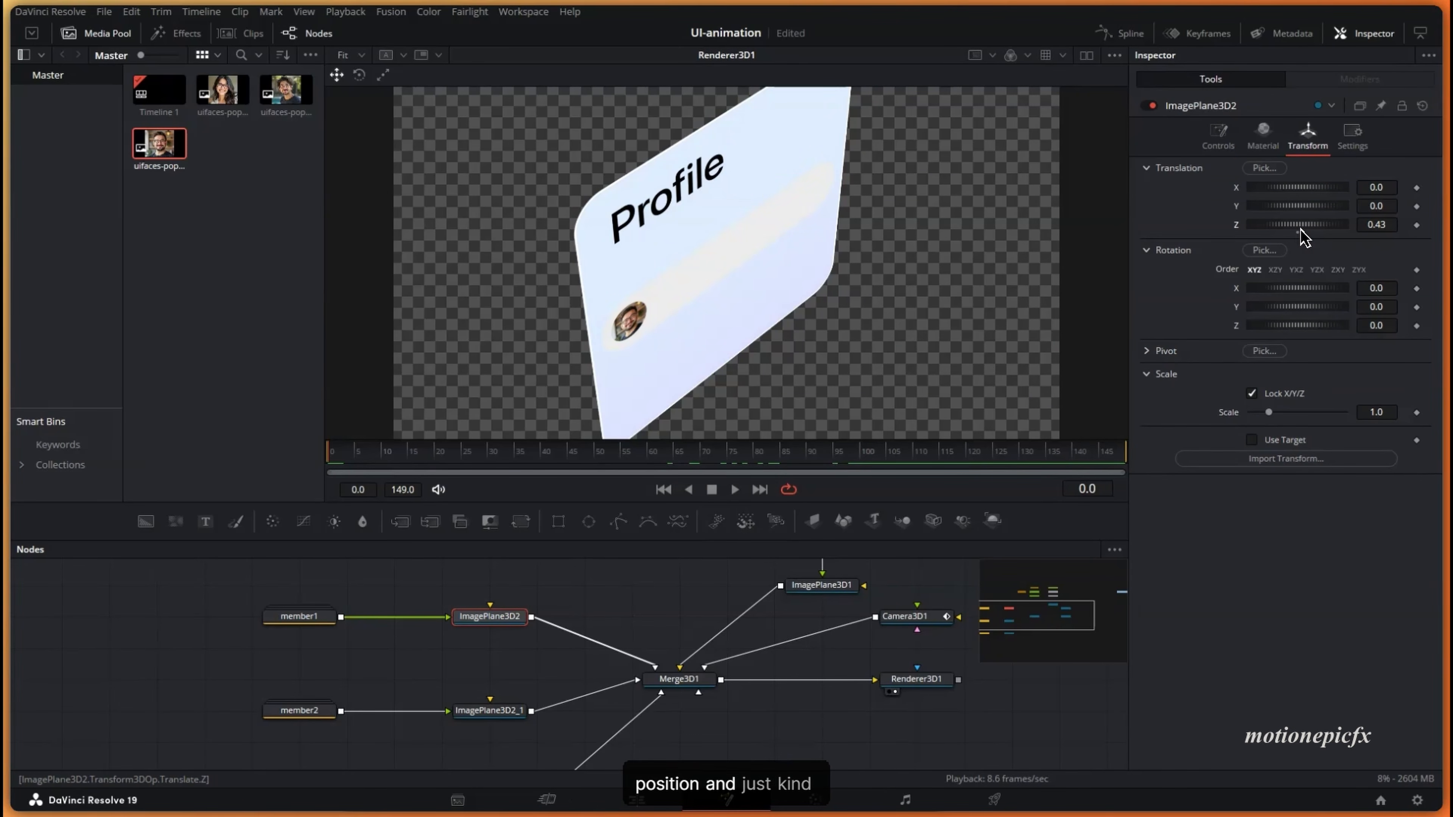
- Push the member1 and member2 image planes back to Z 0.5
drag(1389, 229, 1385, 224)
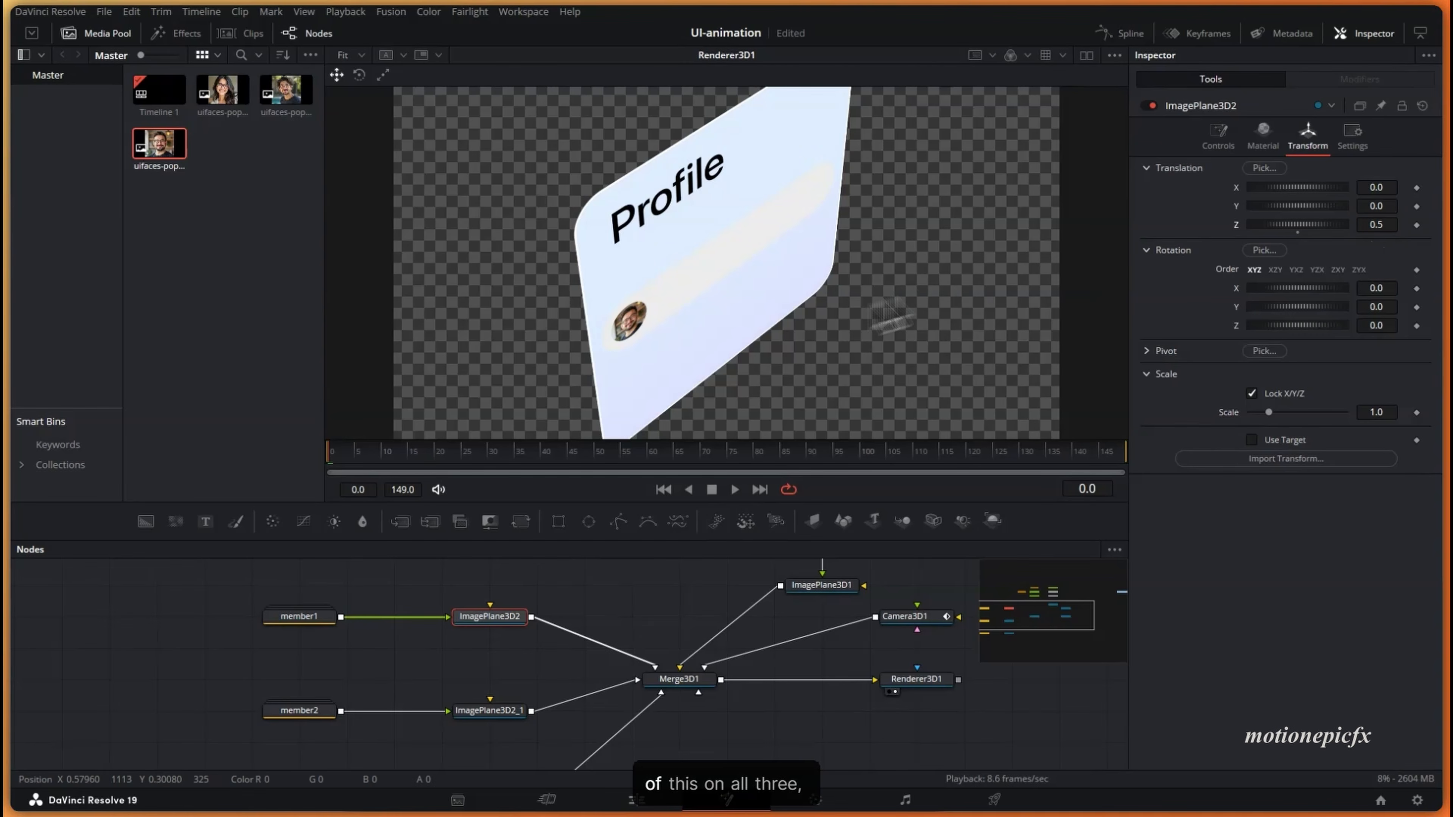
click(491, 711)
scroll(510, 718, down, 3)
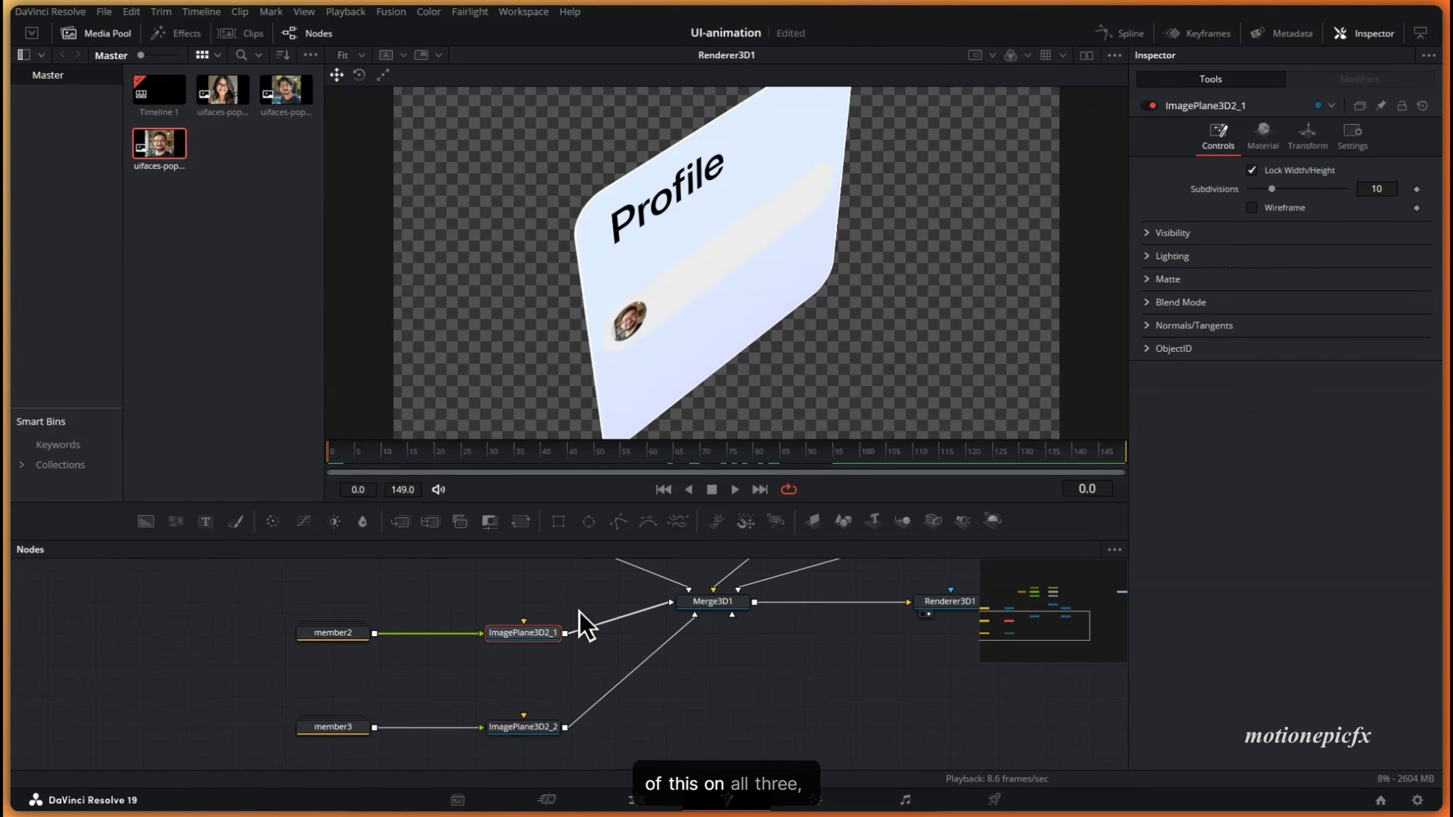
click(1309, 141)
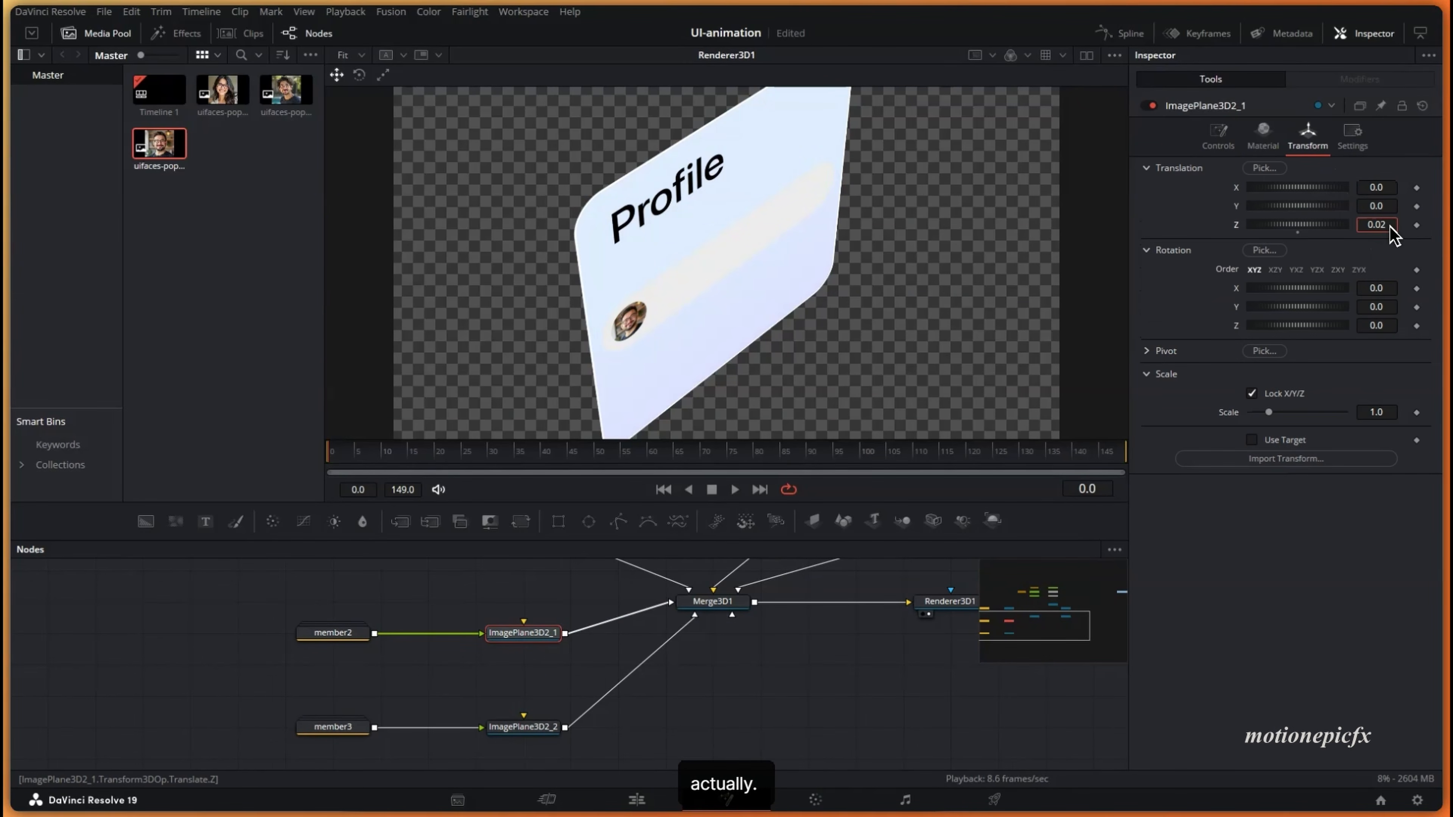
drag(1394, 235, 1422, 240)
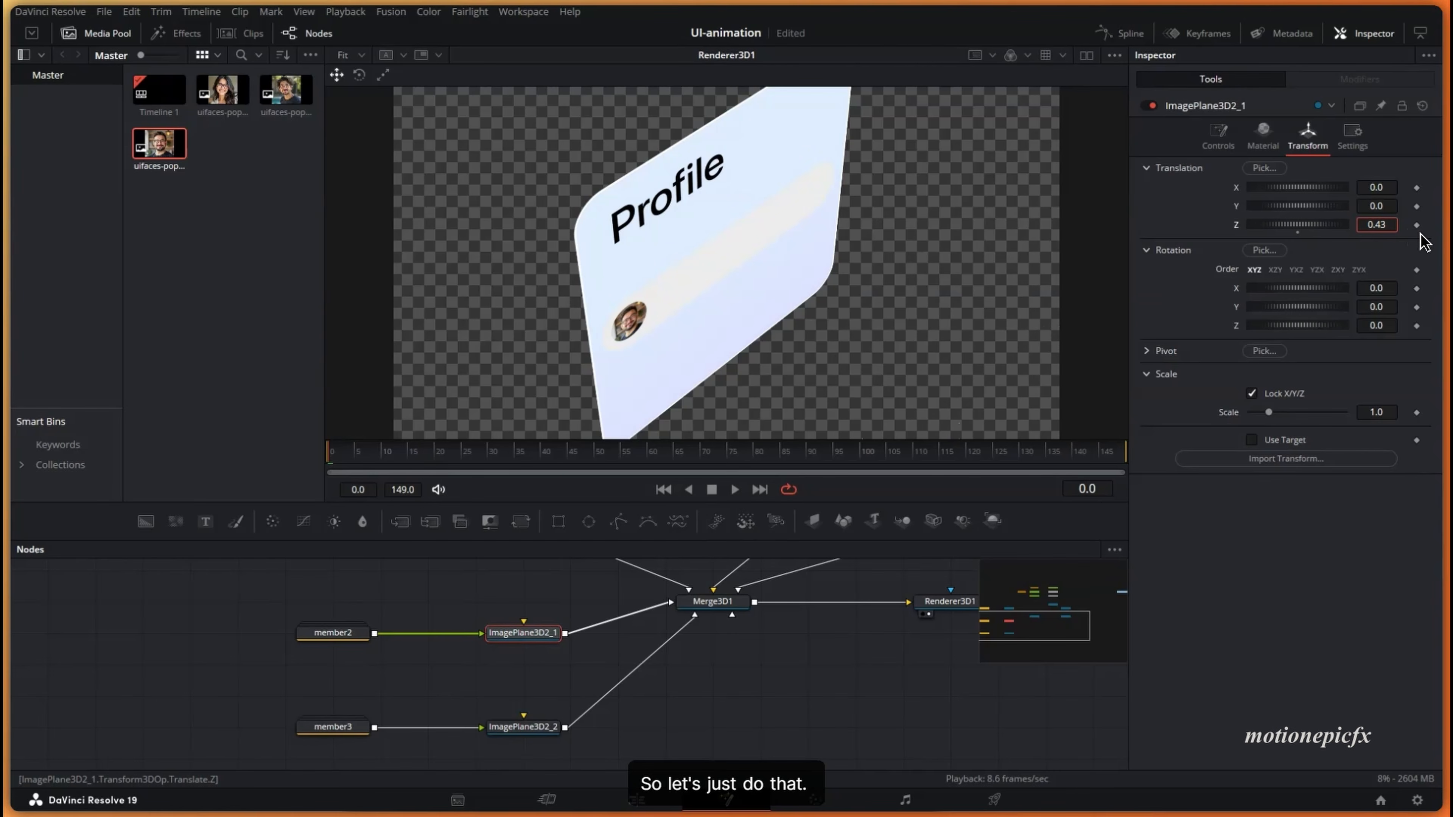
drag(1429, 243, 1432, 244)
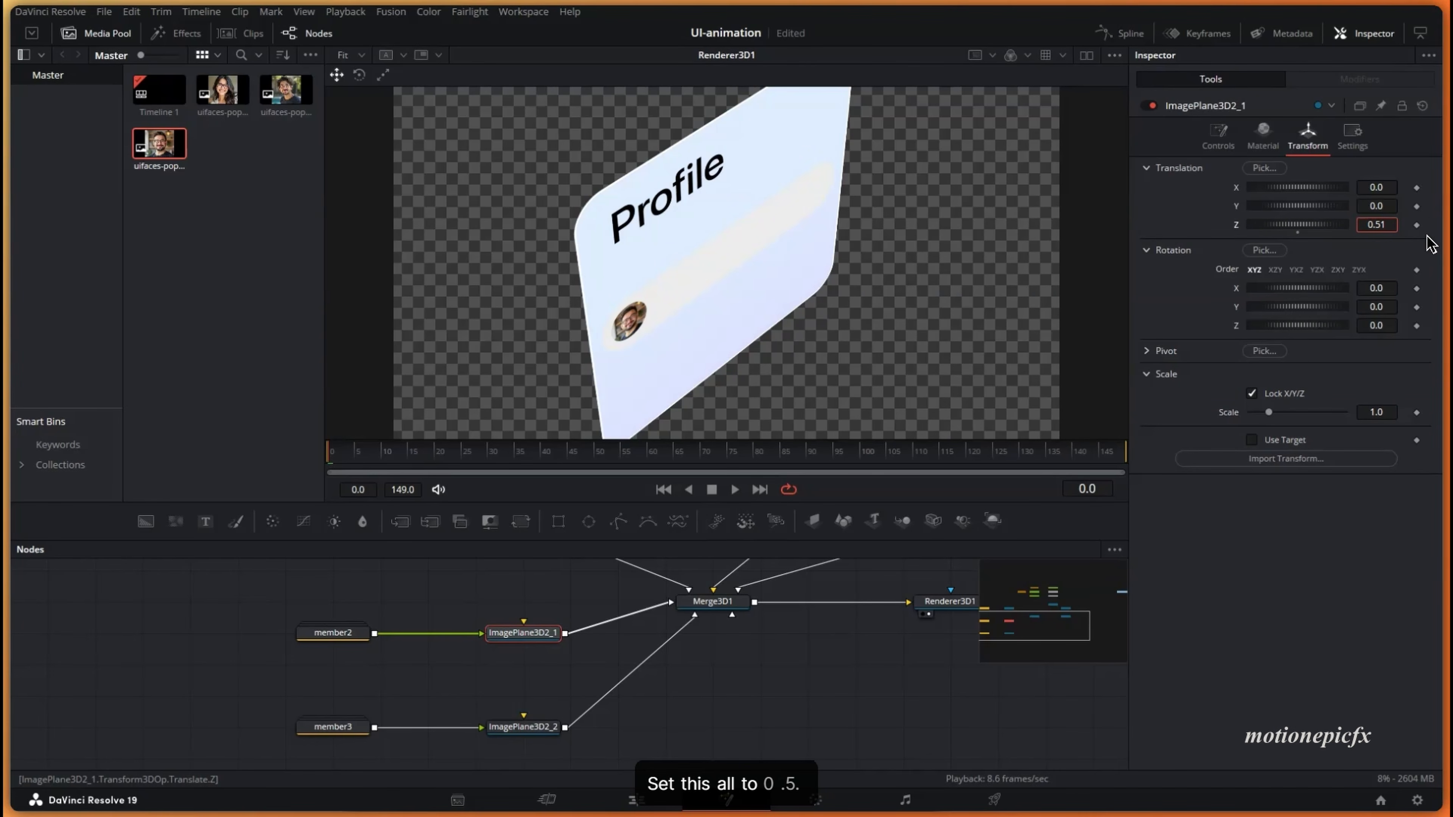
- Set the member3 image plane's Translation Z to 0.5
scroll(572, 658, down, 1)
click(535, 683)
click(1308, 137)
click(1390, 224)
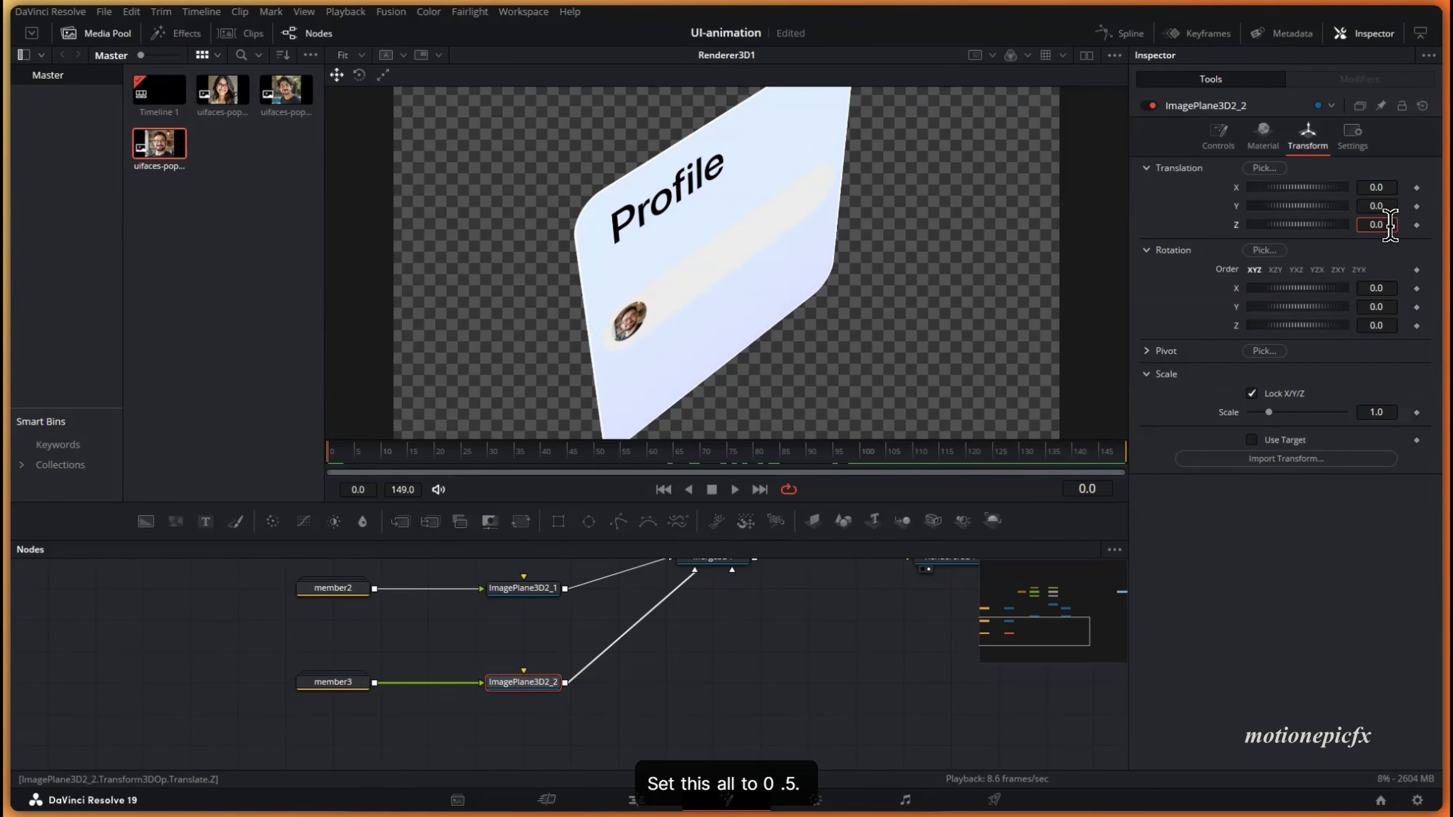
text(5)
key(Tab)
click(1391, 225)
key(BackSpace)
key(BackSpace)
text(5)
key(Tab)
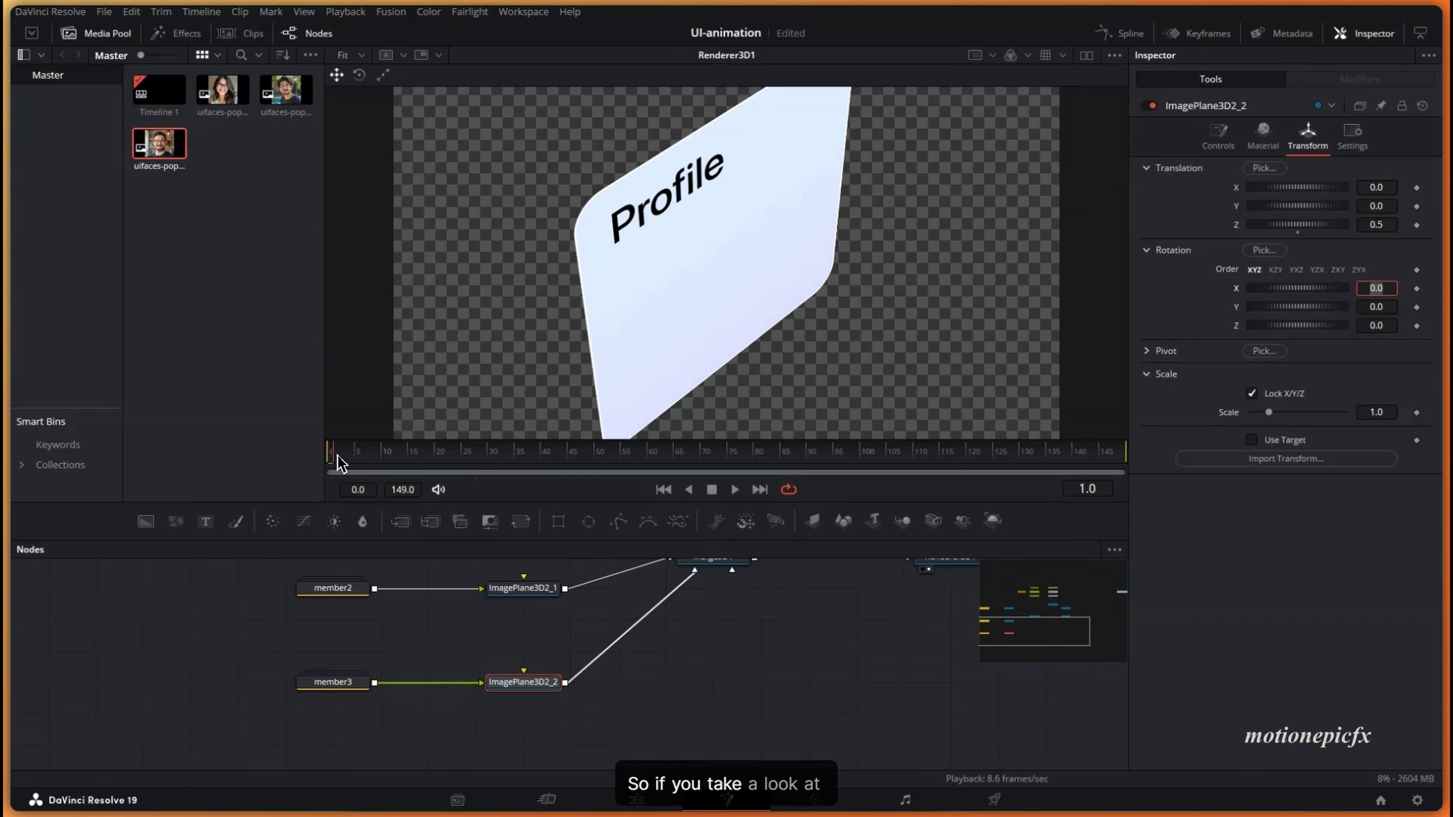
- Keyframe the member3 plane's Z to 0 at frame 100
drag(338, 462, 303, 458)
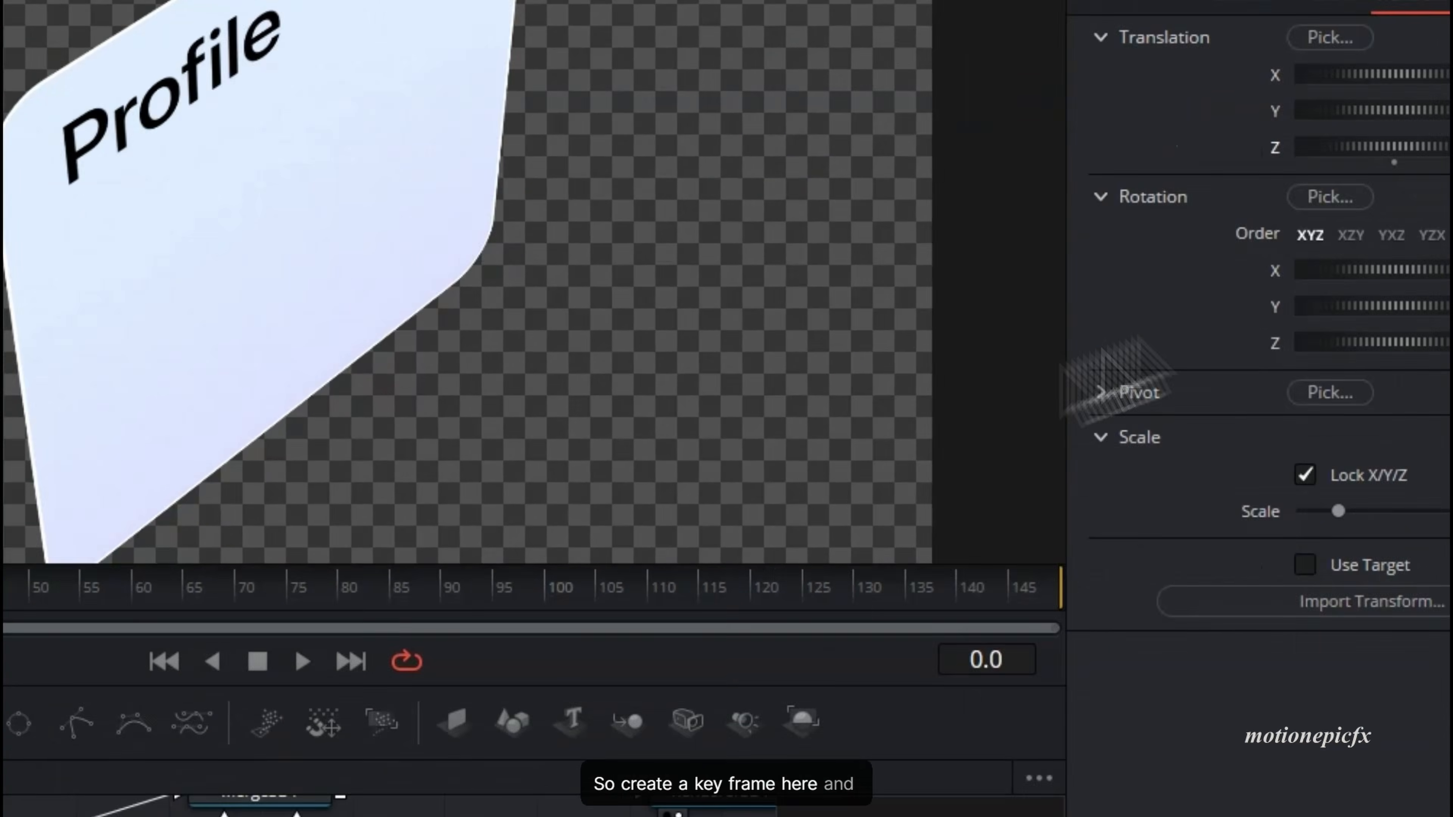
drag(8, 590, 480, 594)
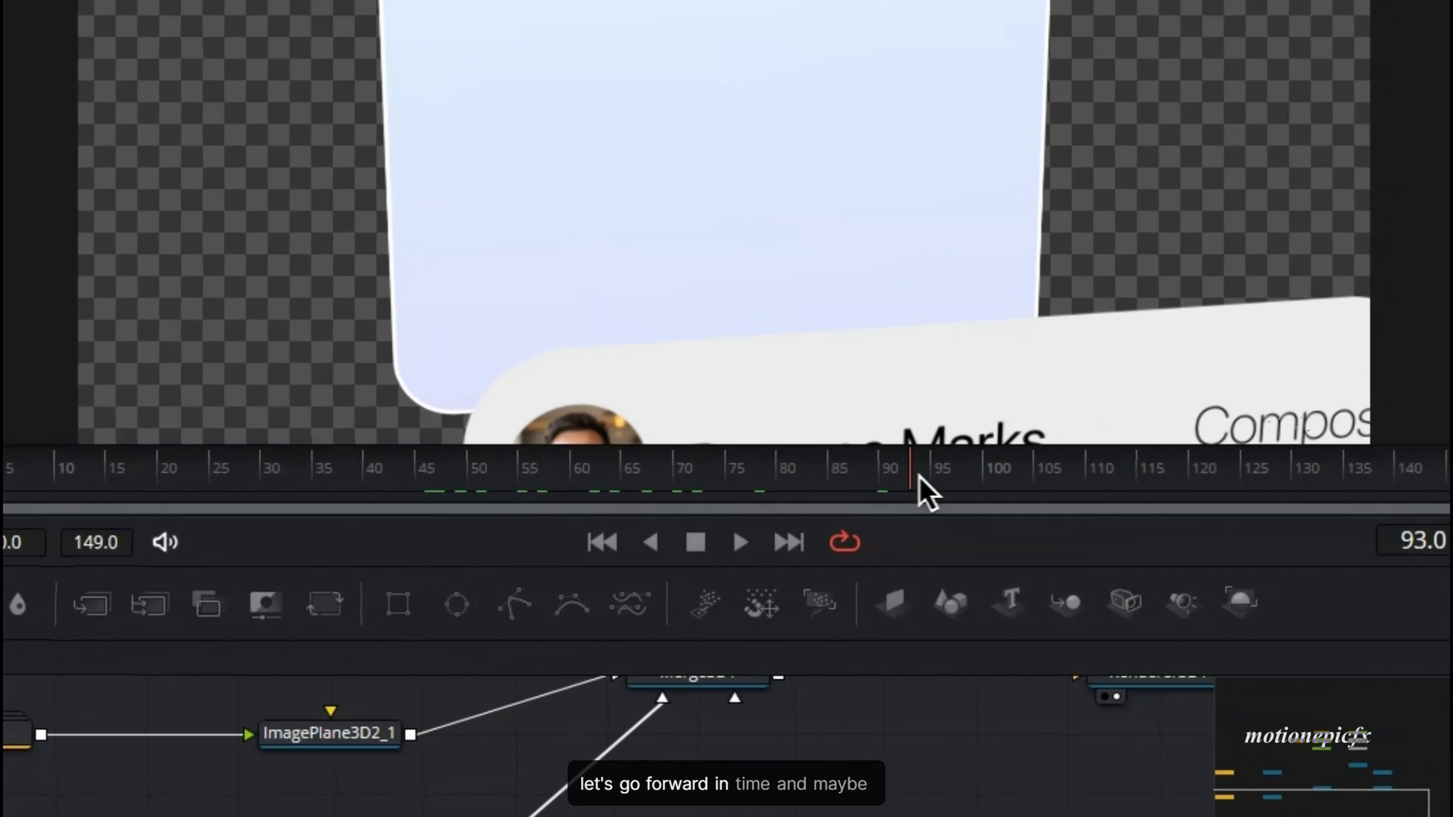
drag(920, 478, 985, 475)
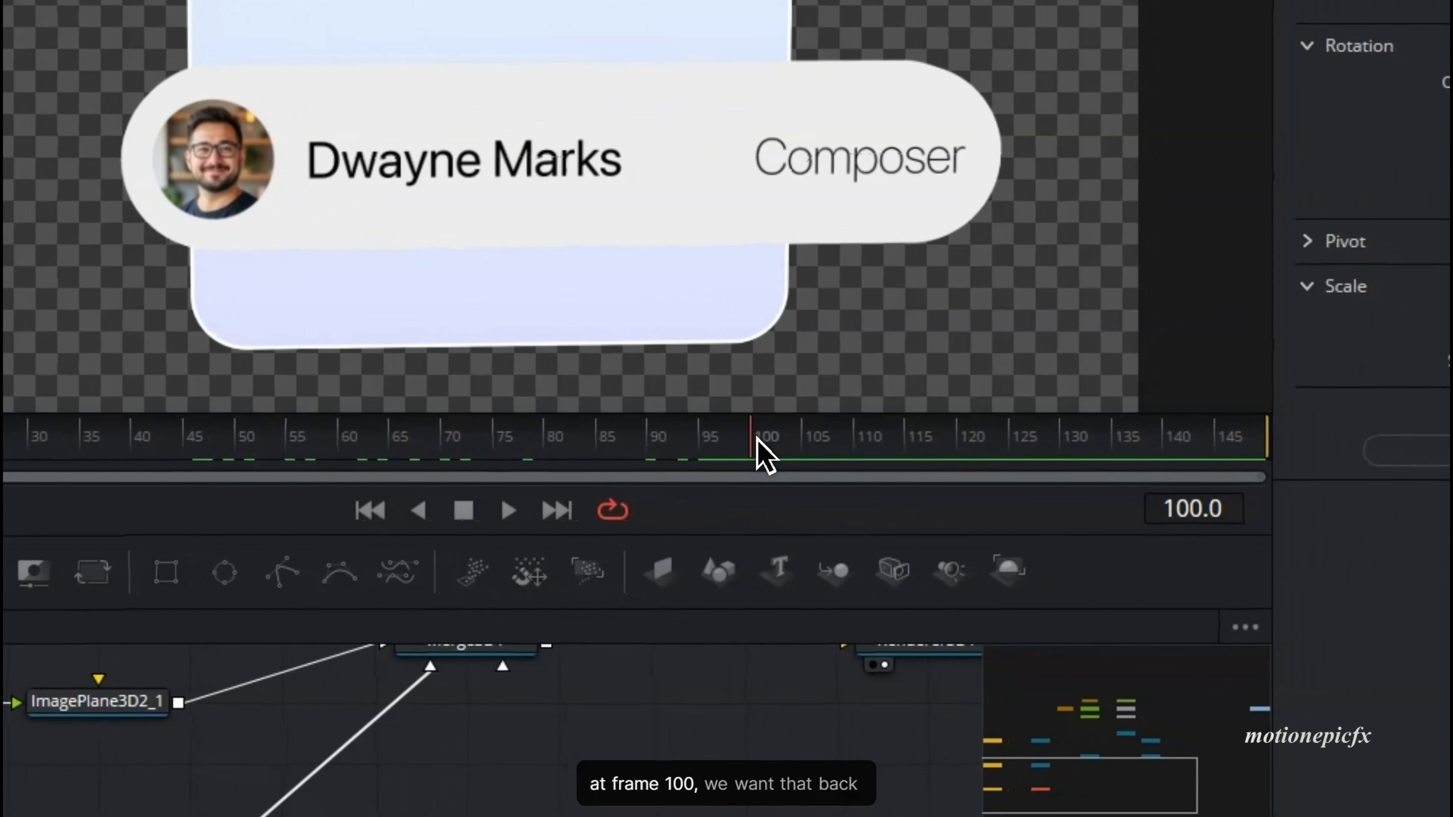
double_click(1361, 278)
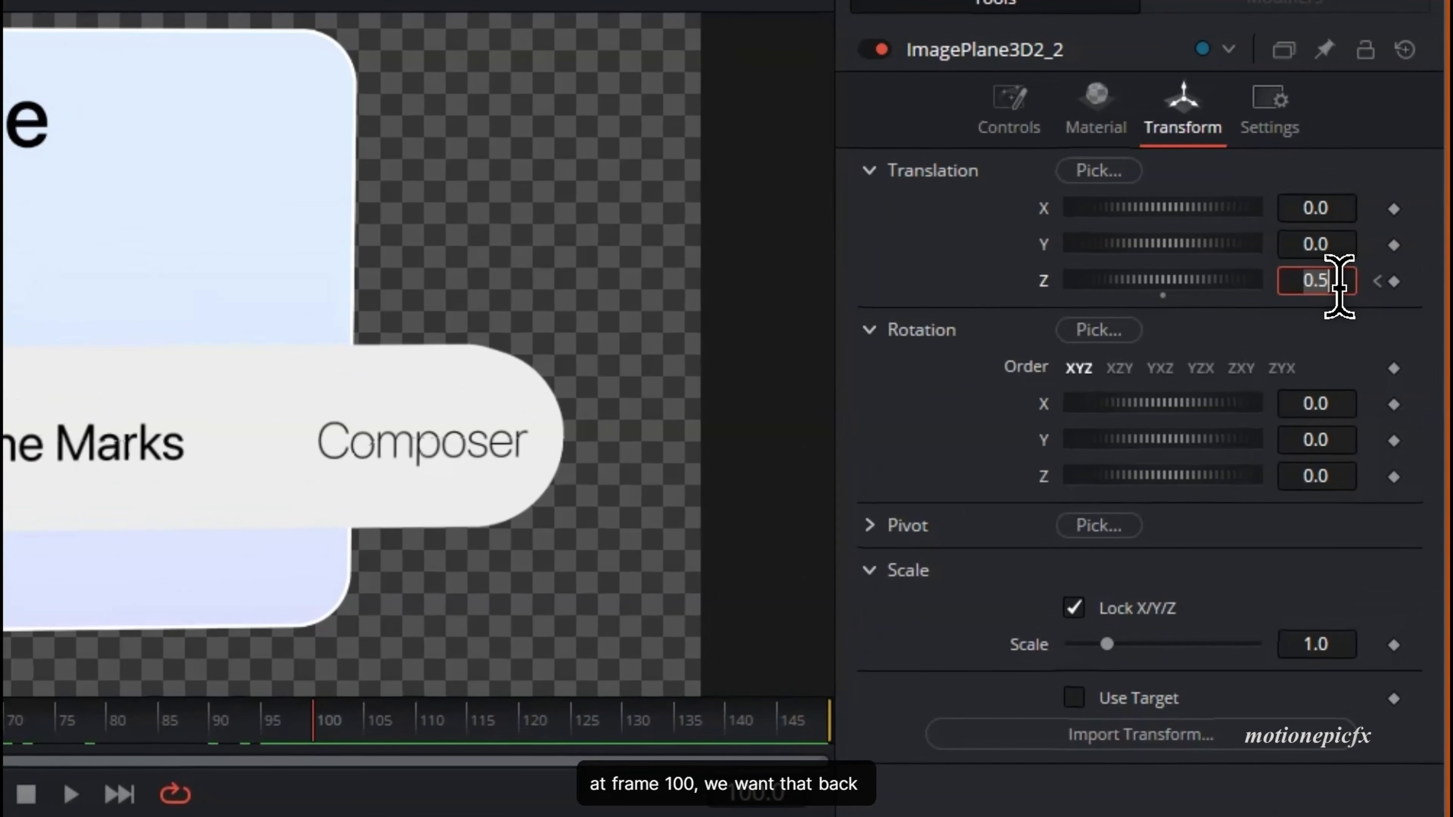
text(0)
key(Tab)
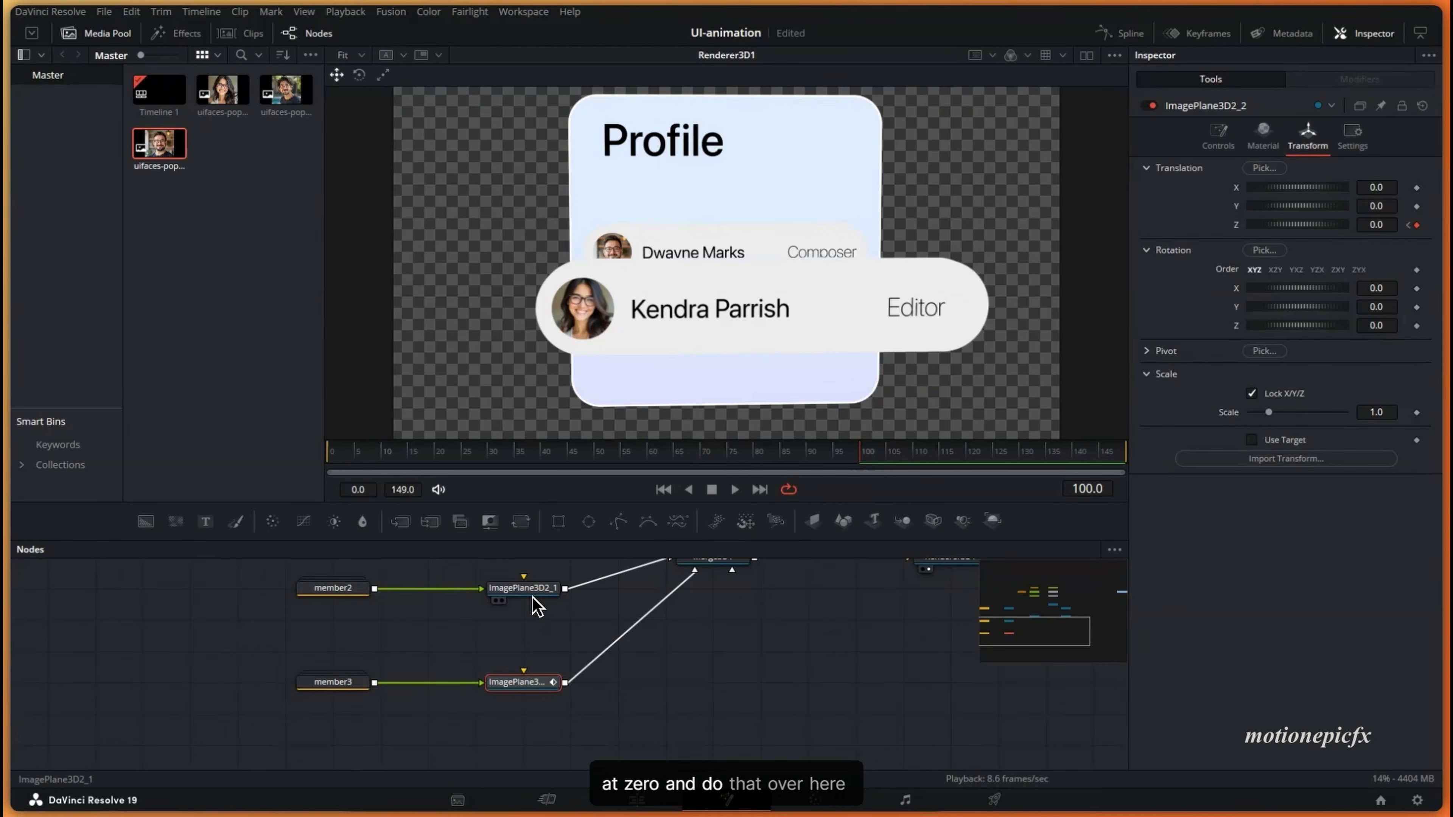
- Keyframe member2's plane Z at frame 0 and bring it to 0 at frame 100
click(532, 594)
drag(355, 453, 303, 459)
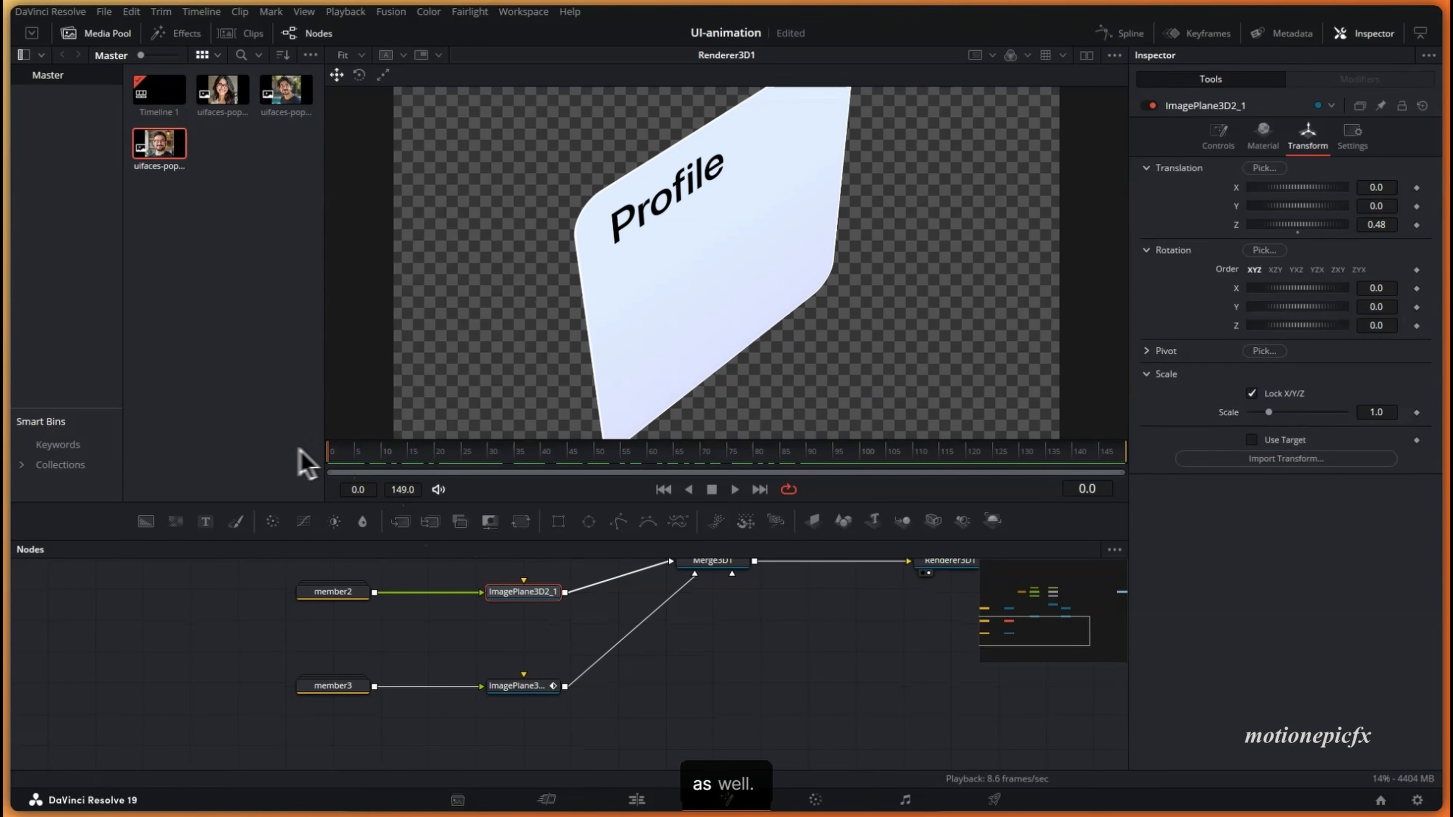
click(1417, 224)
key(BackSpace)
key(BackSpace)
text(6)
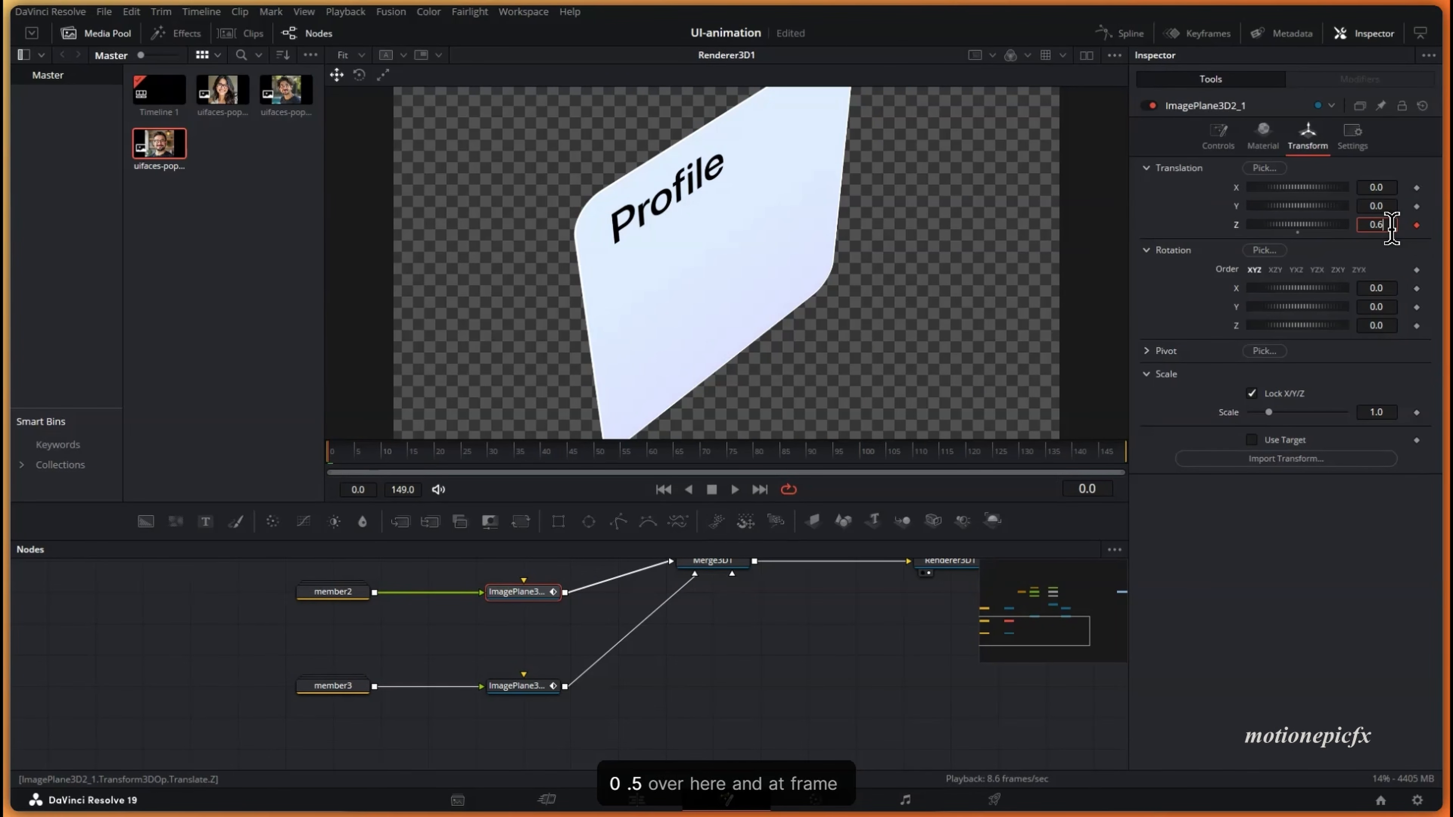
click(865, 455)
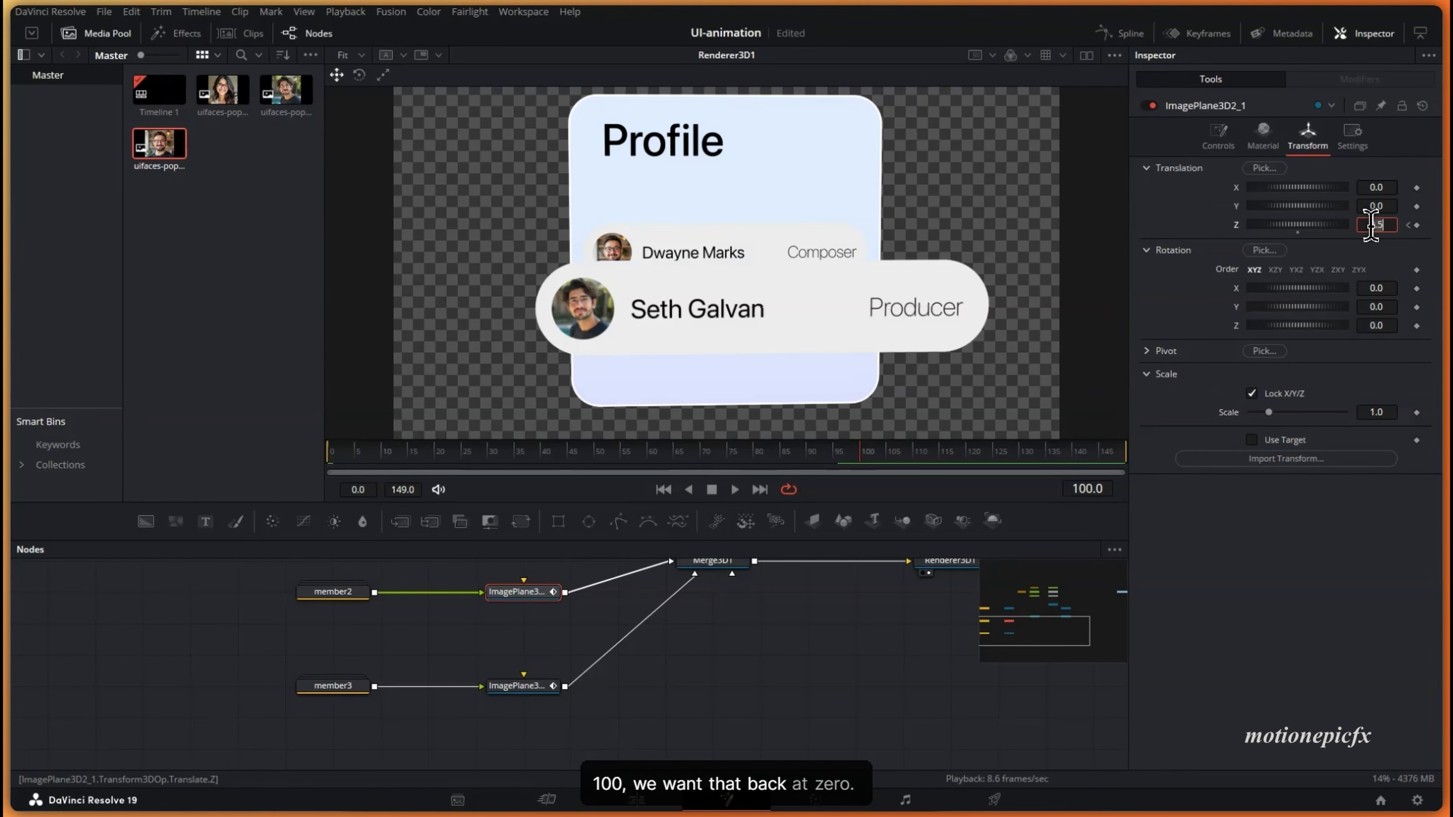
key(Tab)
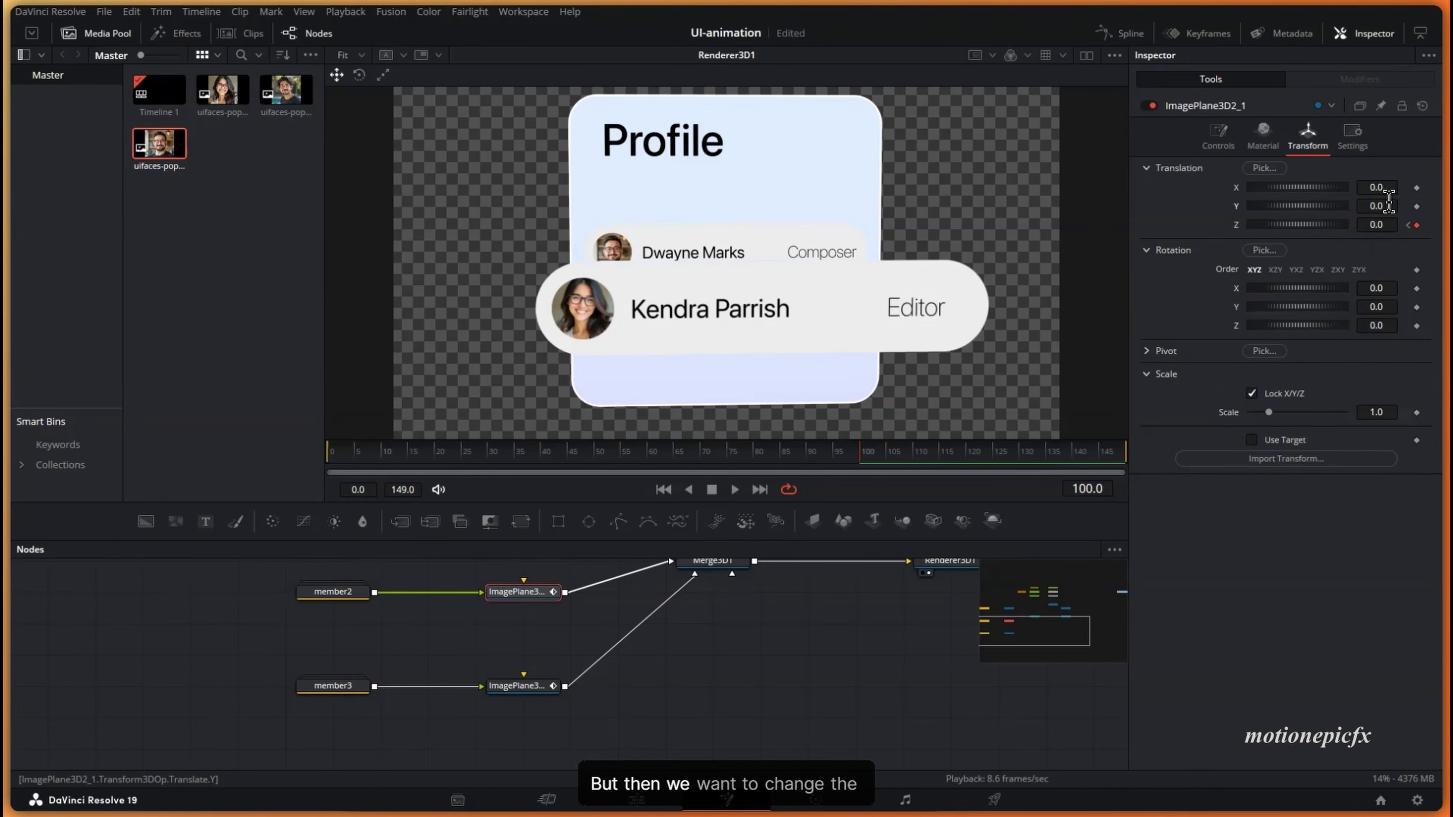
drag(1387, 210, 1424, 226)
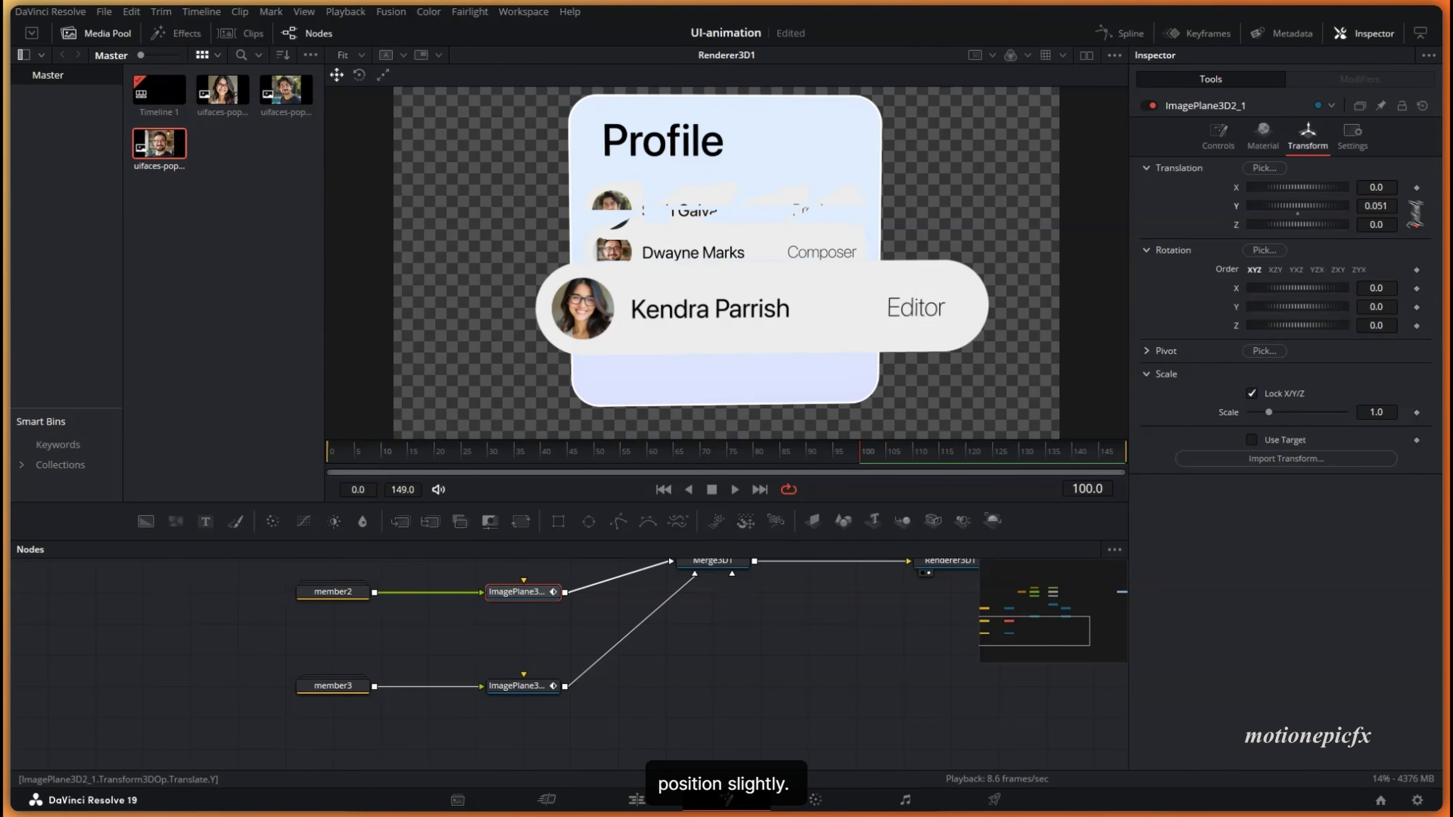
key(ctrl+z)
- Shift the member3 pill down slightly
click(517, 685)
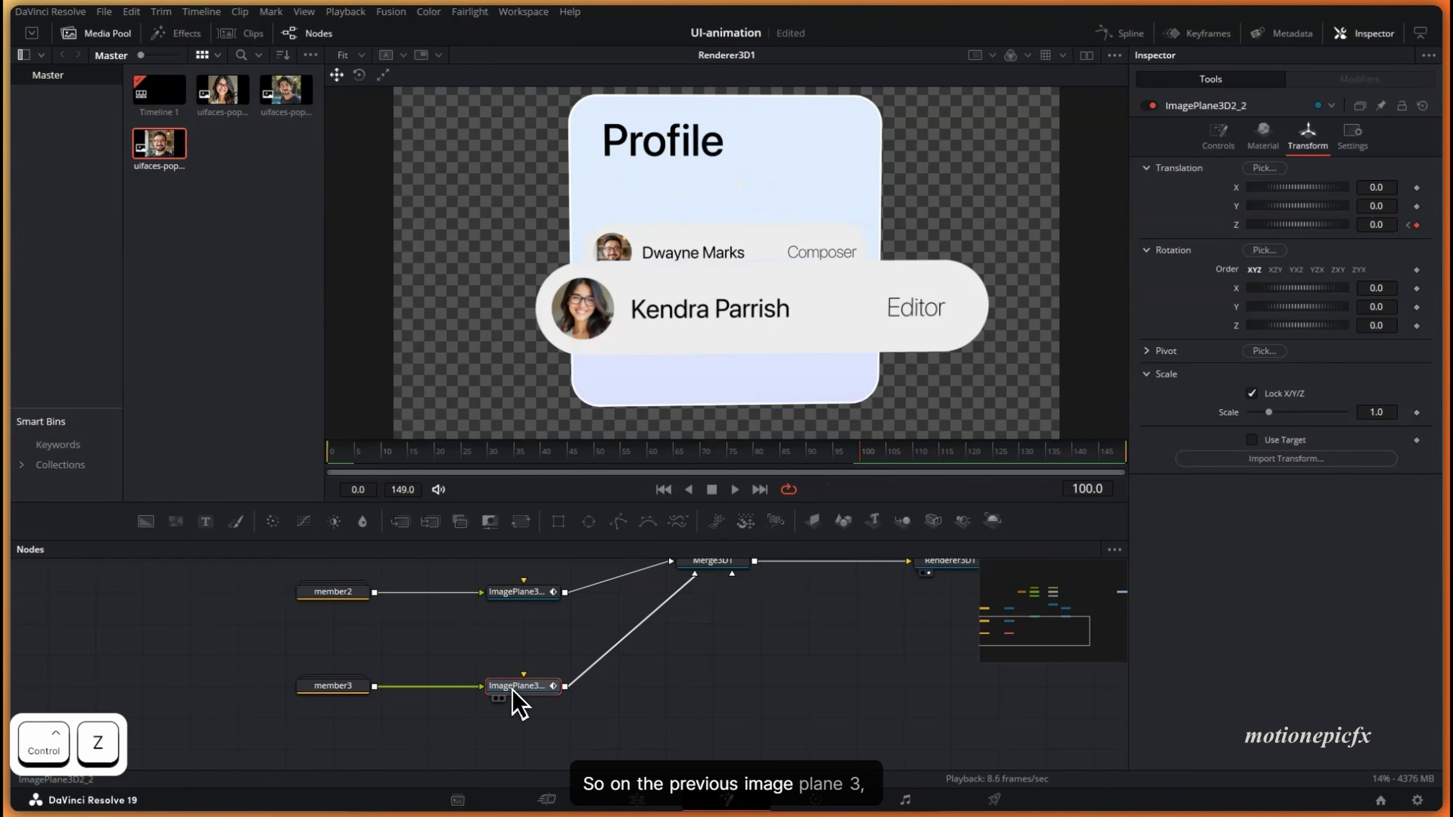
scroll(558, 667, up, 3)
scroll(564, 659, down, 2)
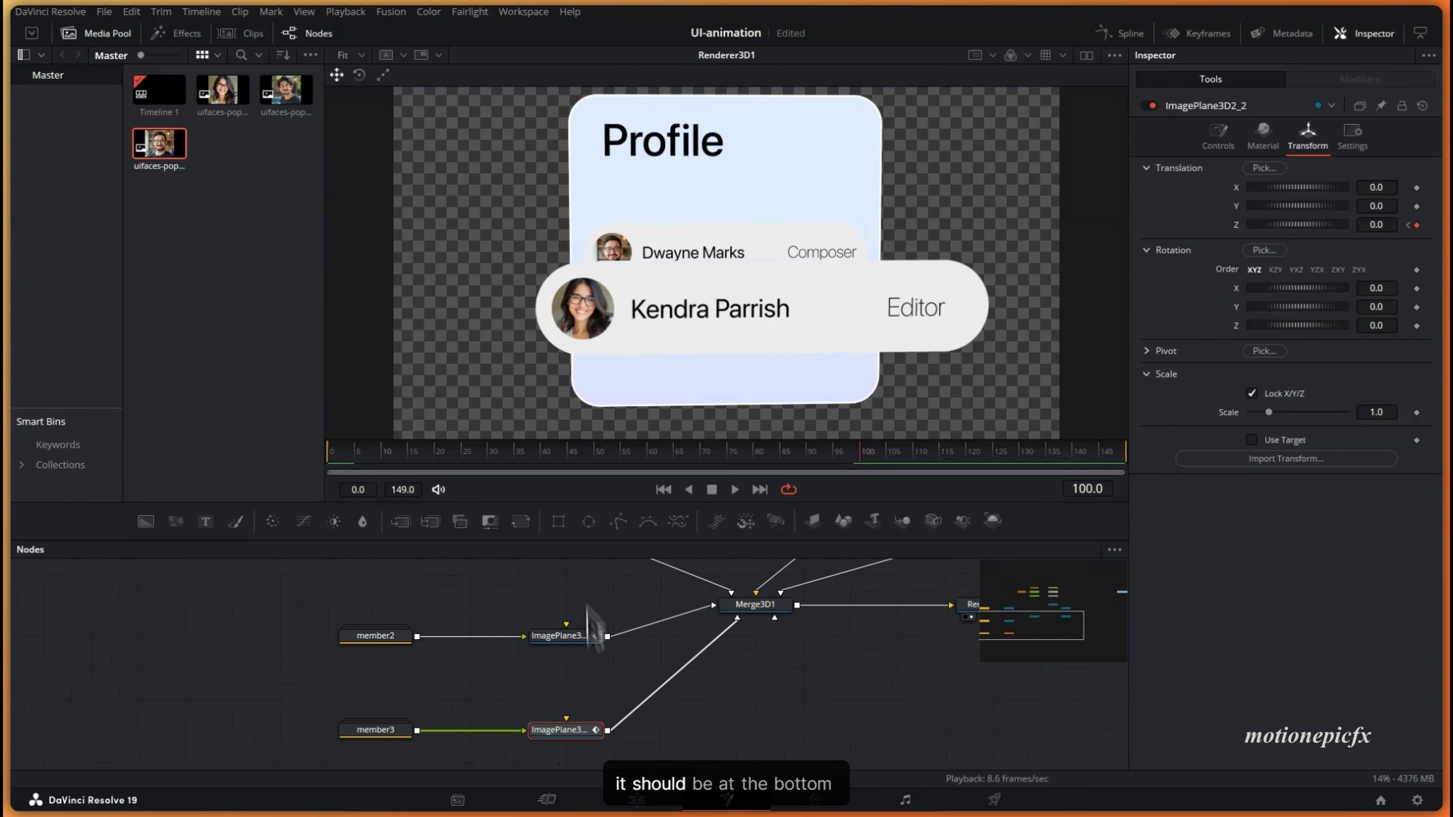
drag(1379, 208, 1431, 224)
scroll(510, 676, up, 3)
- Keyframe the member1 Editor plane to Z 0 at frame 100, then select Renderer3D1
click(562, 656)
click(331, 452)
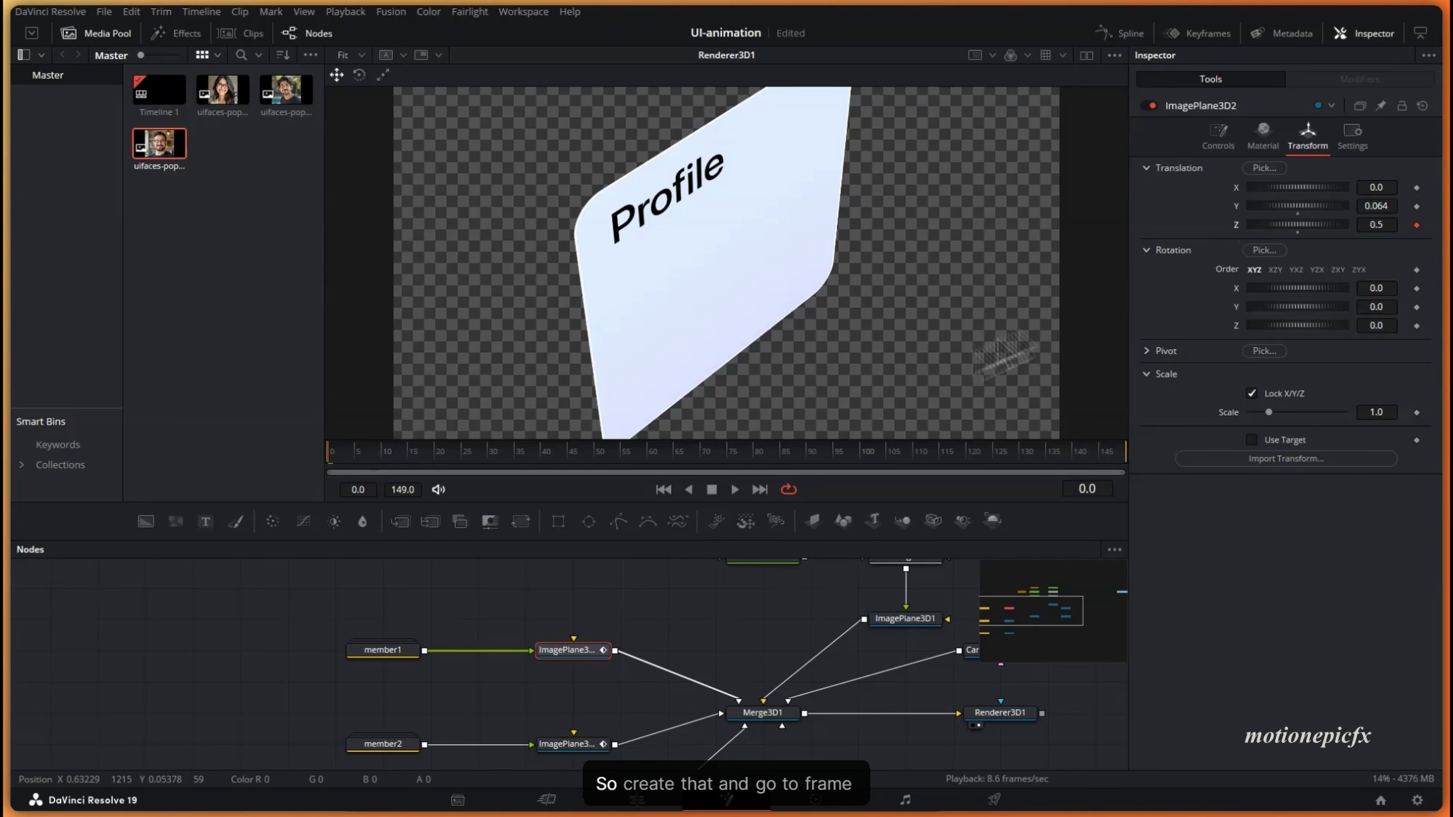
drag(793, 458, 856, 461)
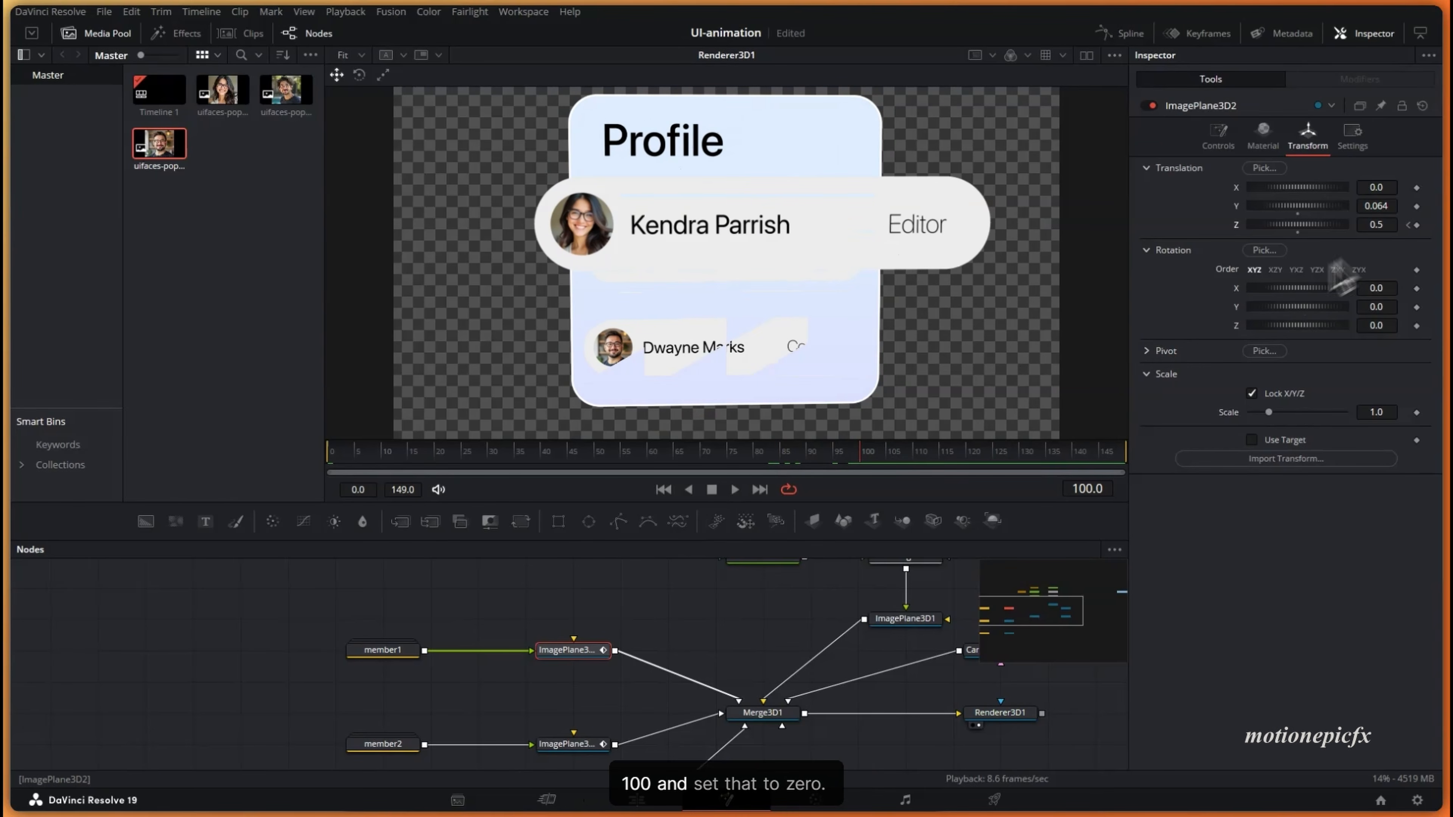
key(Tab)
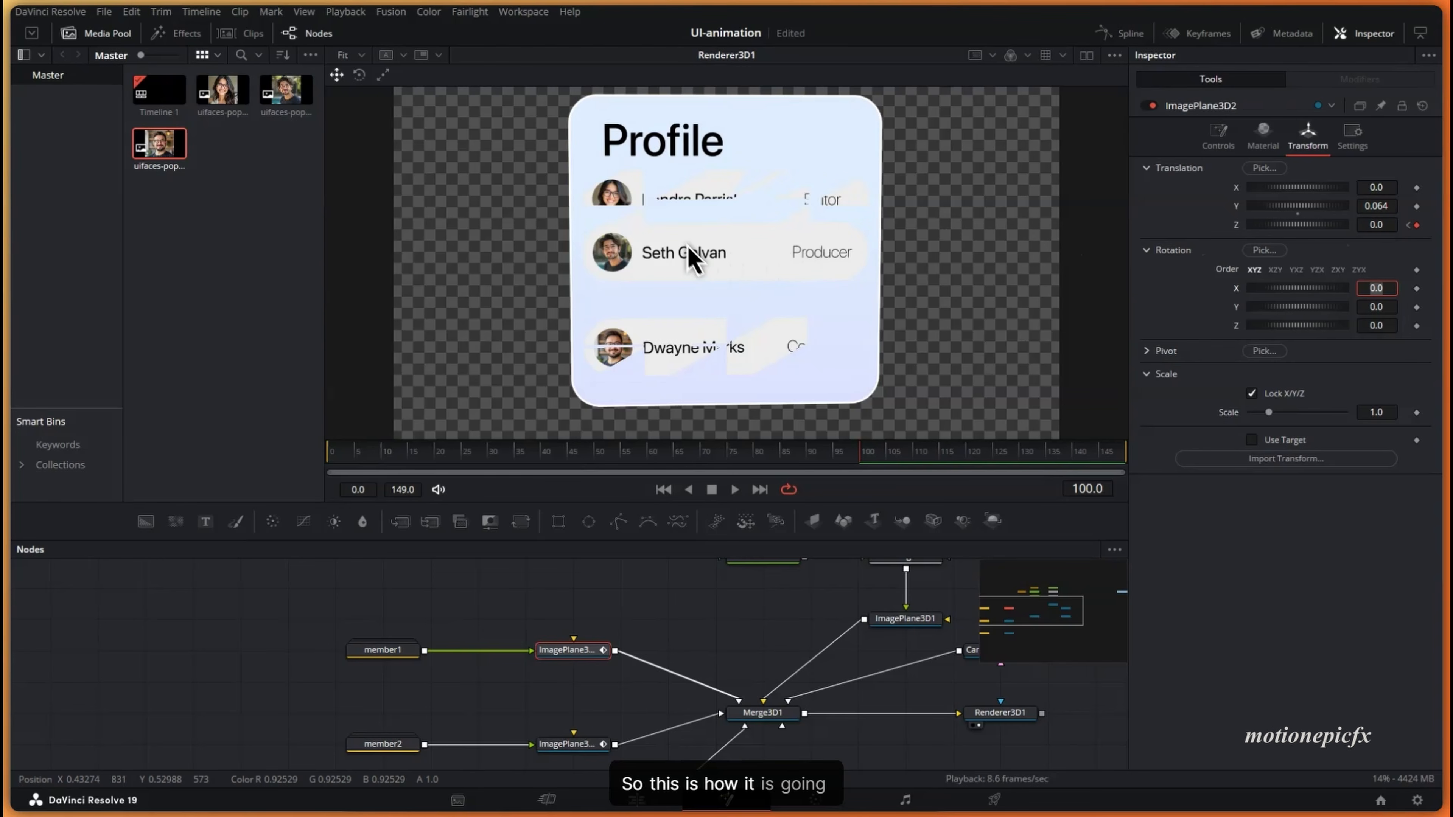
mouse_move(738, 252)
mouse_down()
mouse_move(752, 283)
mouse_move(731, 324)
mouse_up()
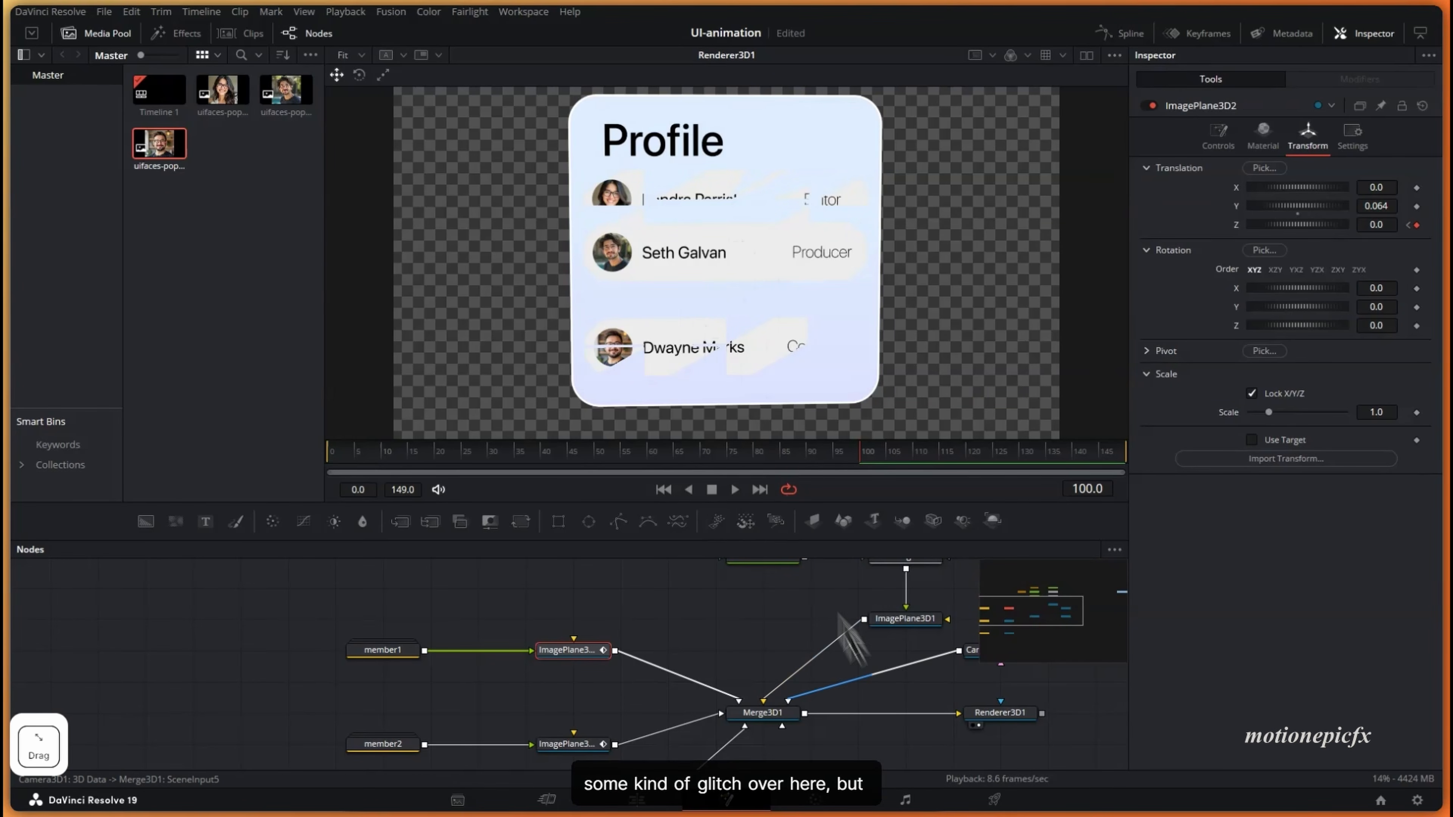
drag(839, 723, 694, 706)
click(853, 698)
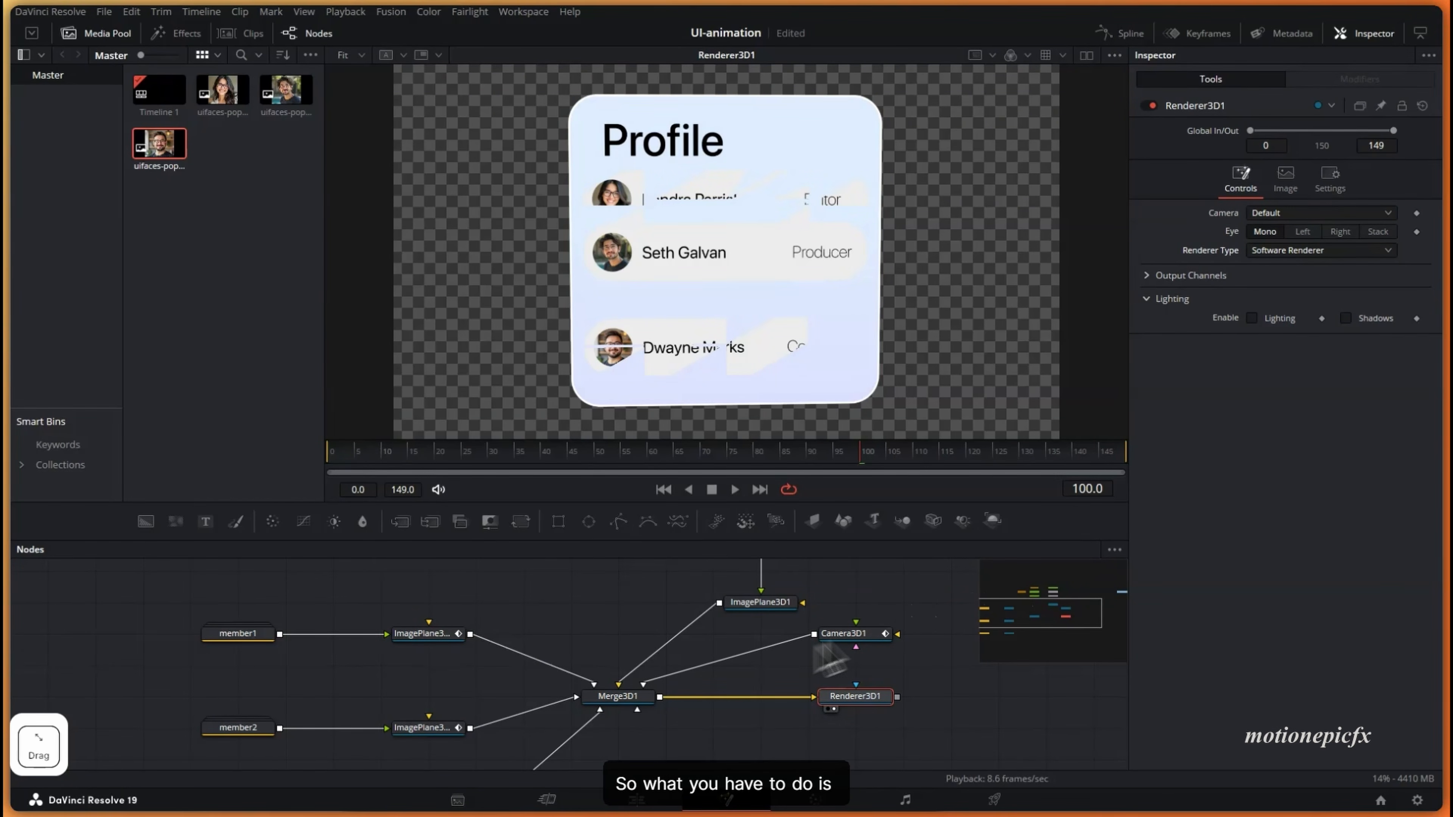
- Push the background card's ImagePlane3D1 back to Translation Z -0.002
scroll(639, 681, left, 2)
scroll(686, 676, up, 3)
click(770, 657)
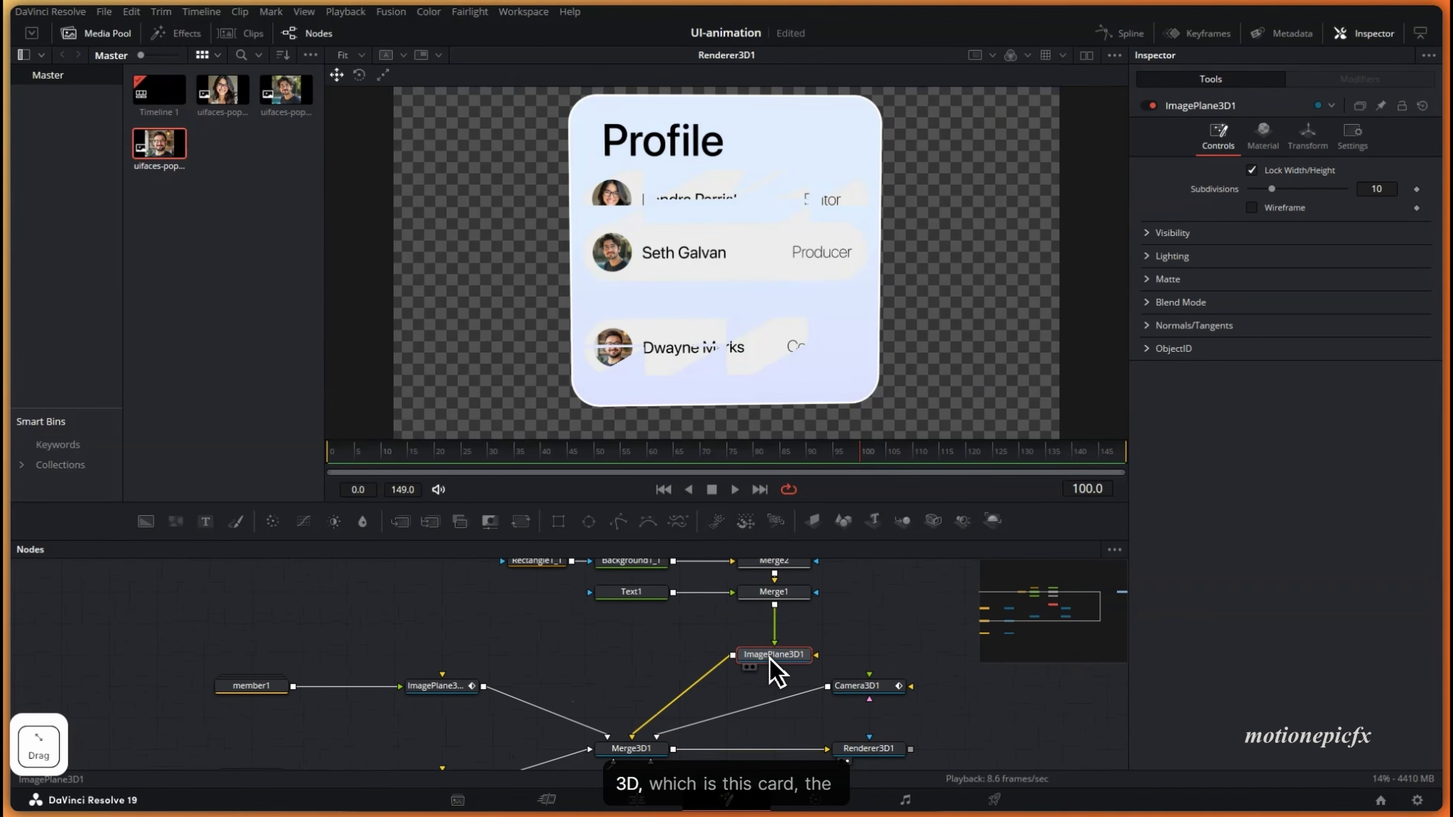
scroll(806, 657, right, 2)
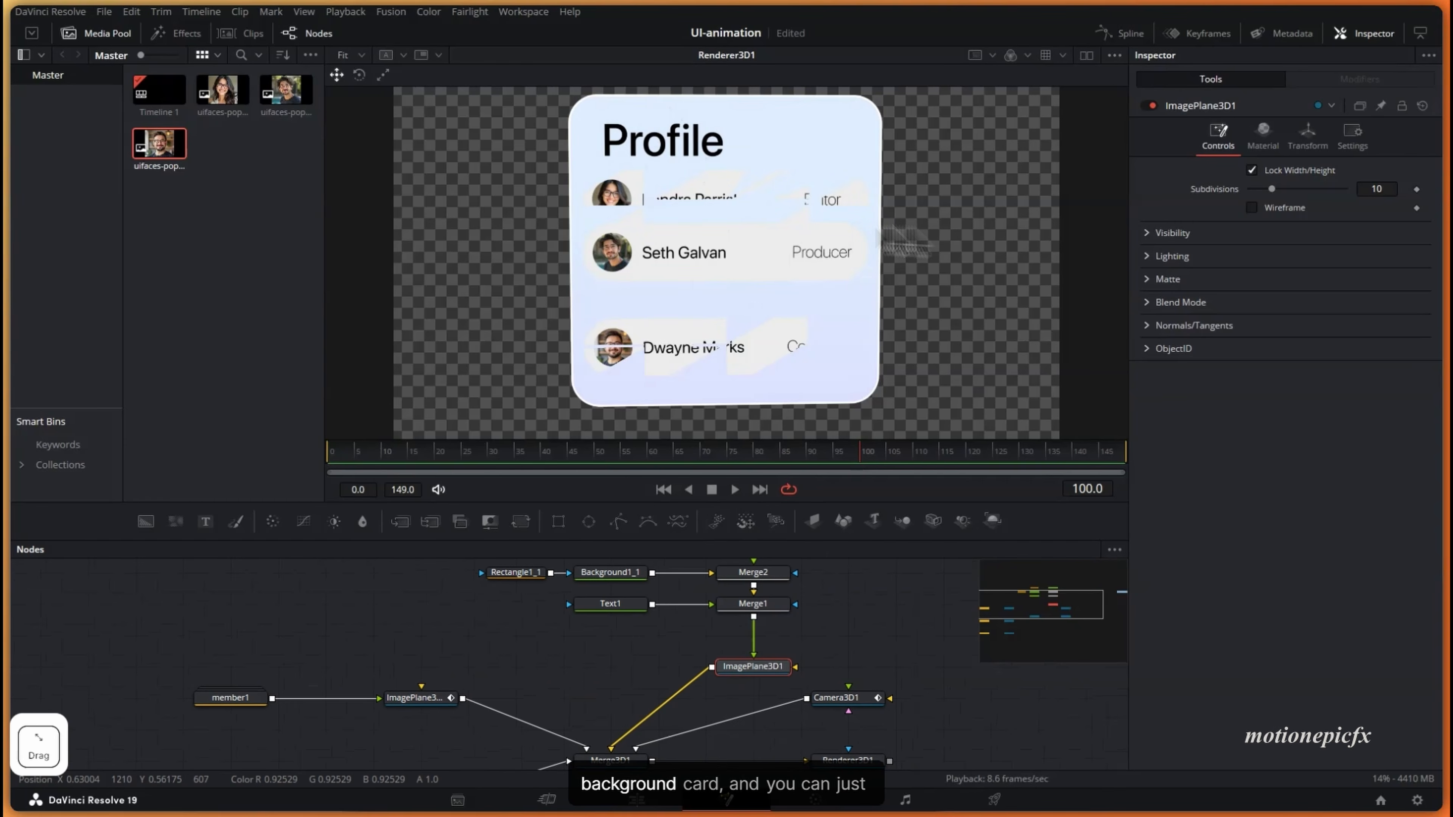
click(1308, 136)
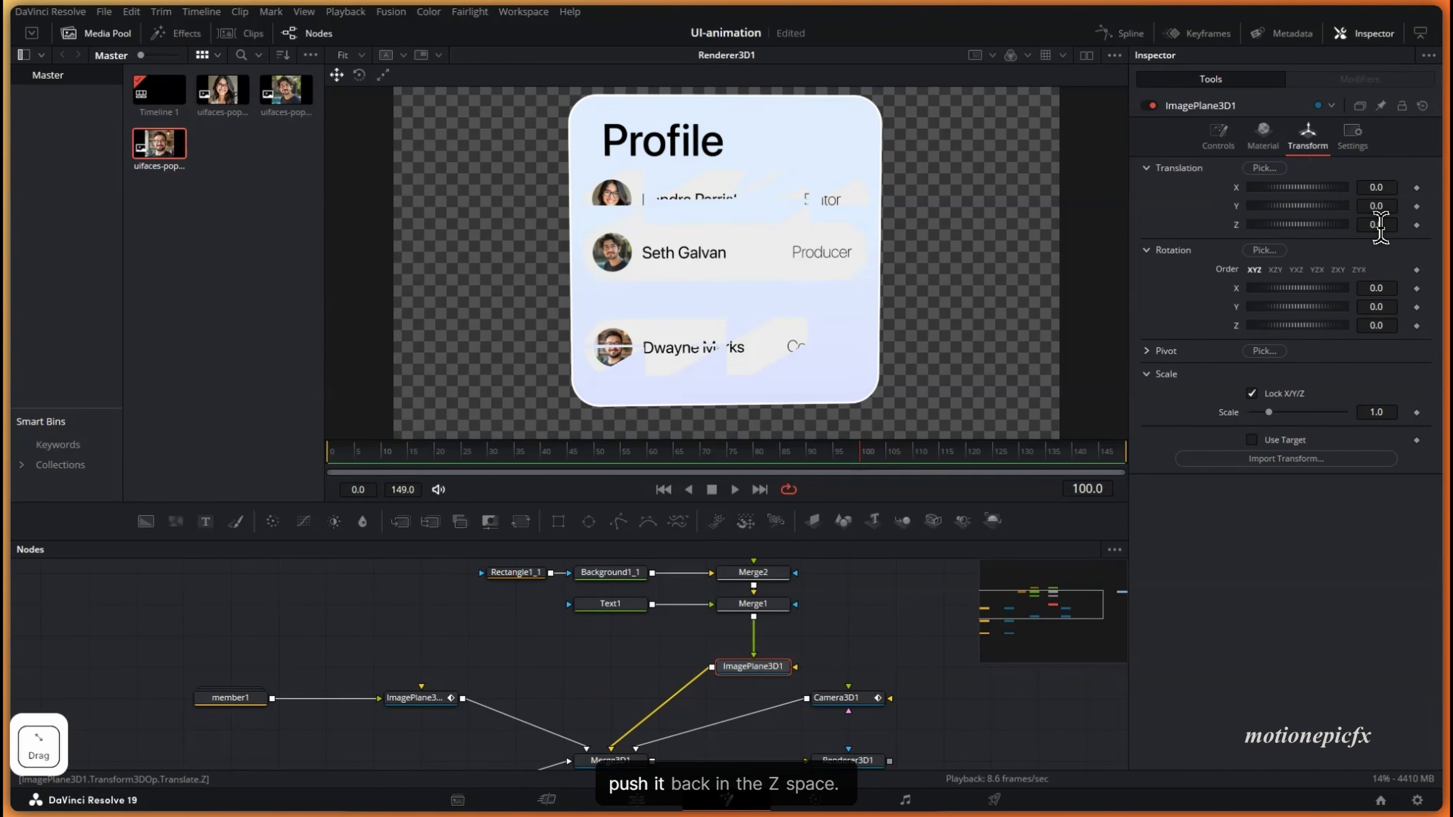
drag(1376, 223, 1385, 235)
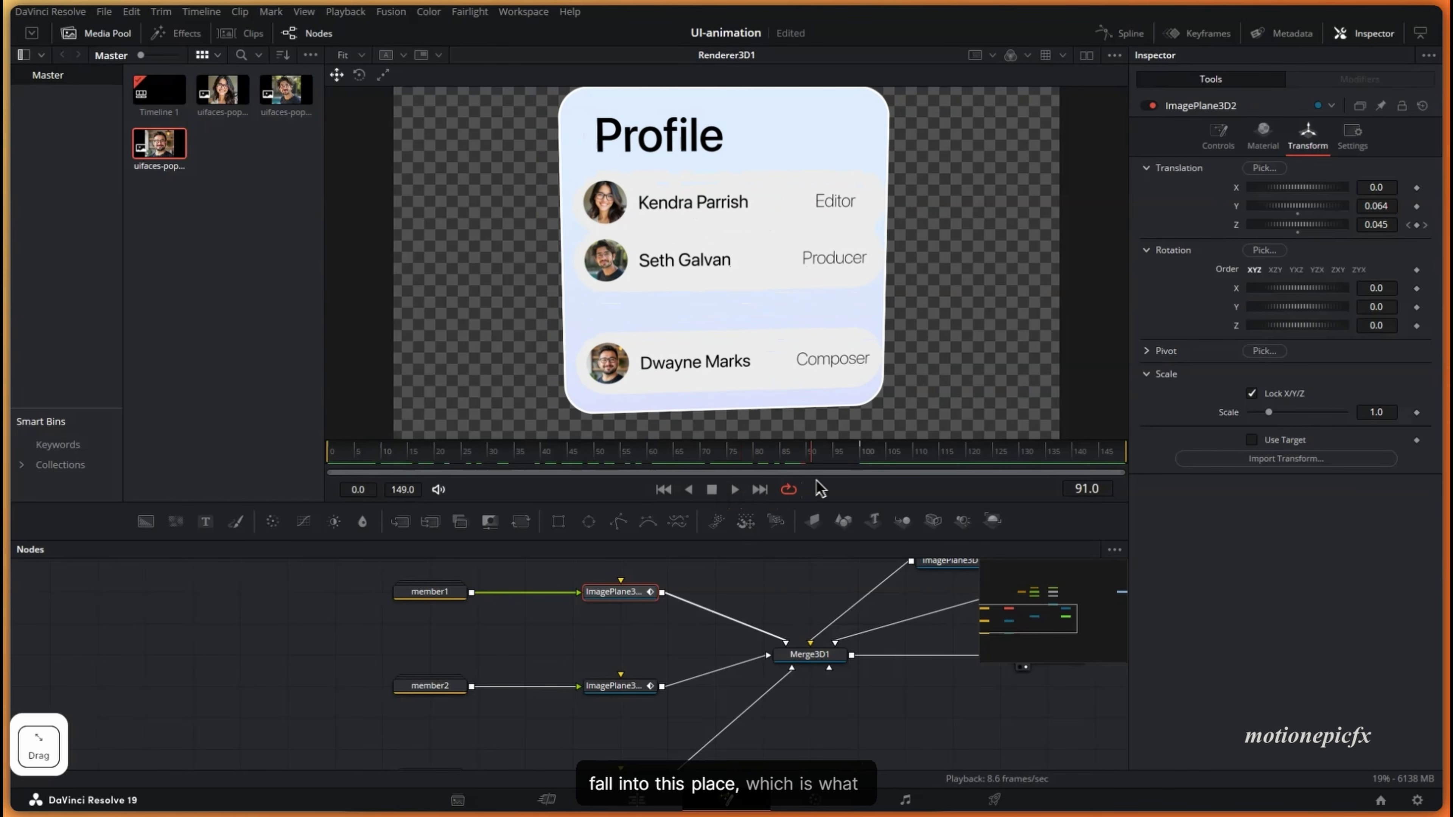
- Lower the Producer pill's ImagePlane3D2_1 to about Y -0.026 so the pills space evenly
mouse_move(866, 469)
mouse_down()
mouse_move(713, 461)
mouse_move(867, 465)
mouse_up()
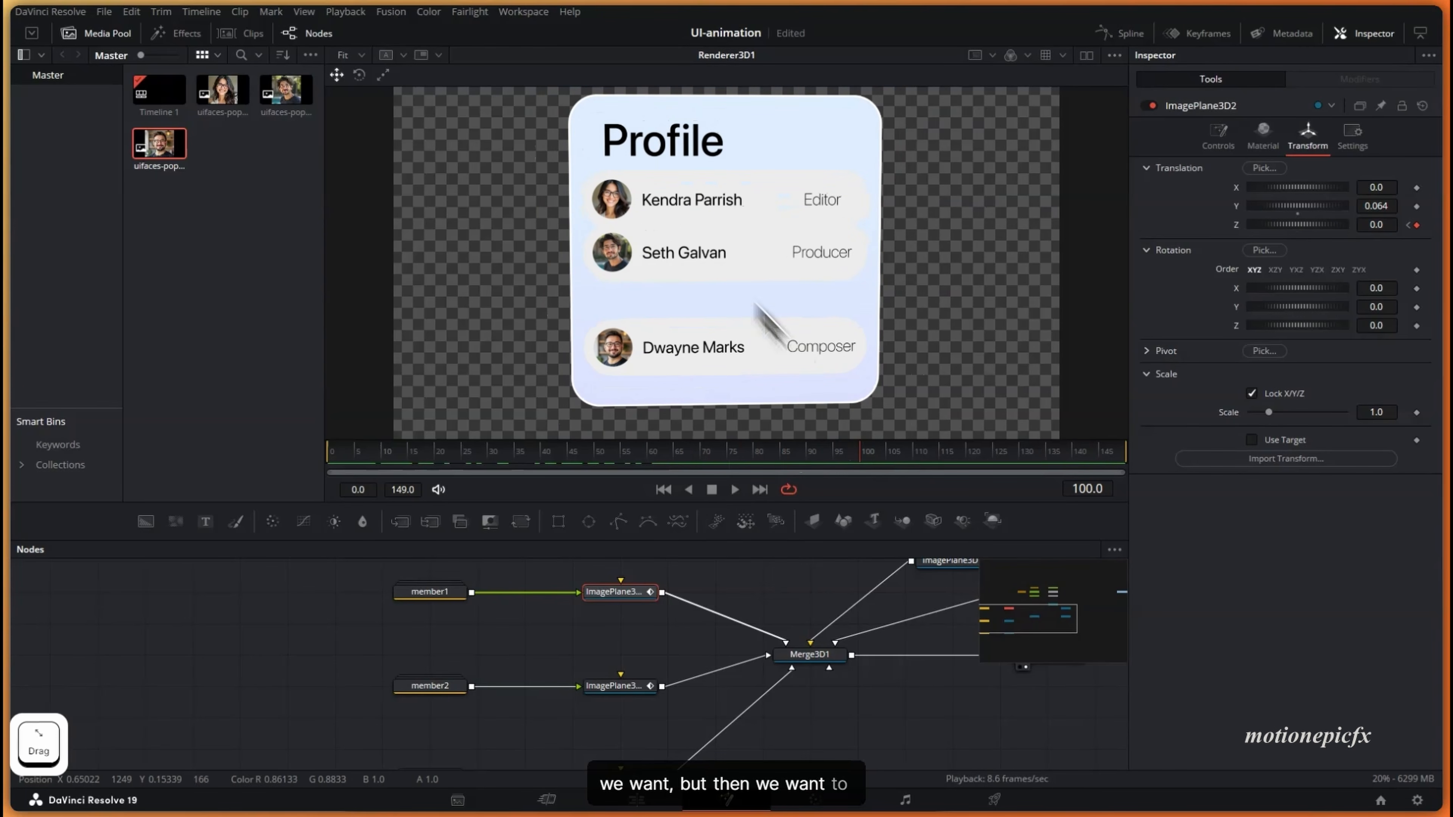
click(638, 689)
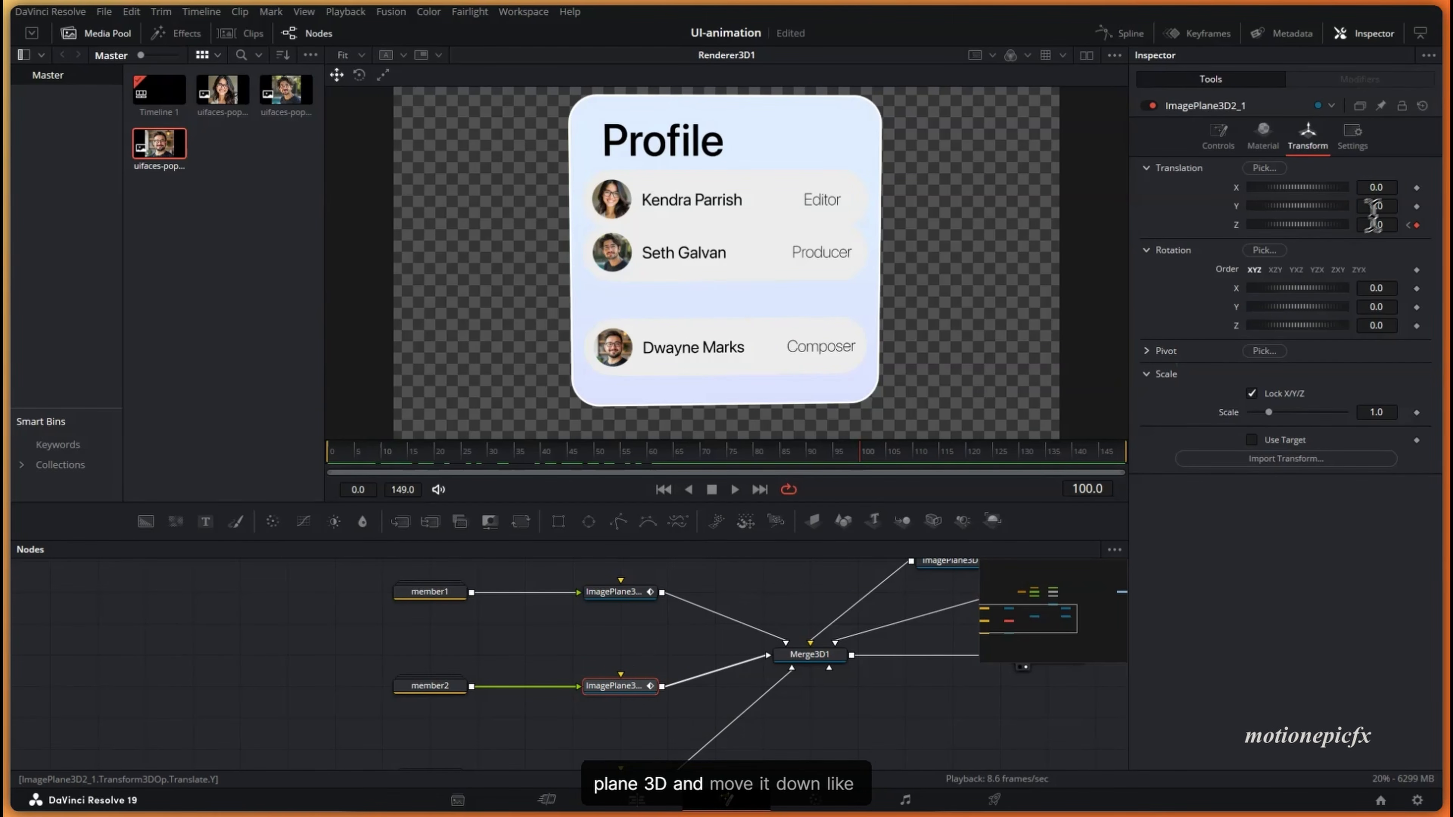
drag(1385, 211, 1366, 200)
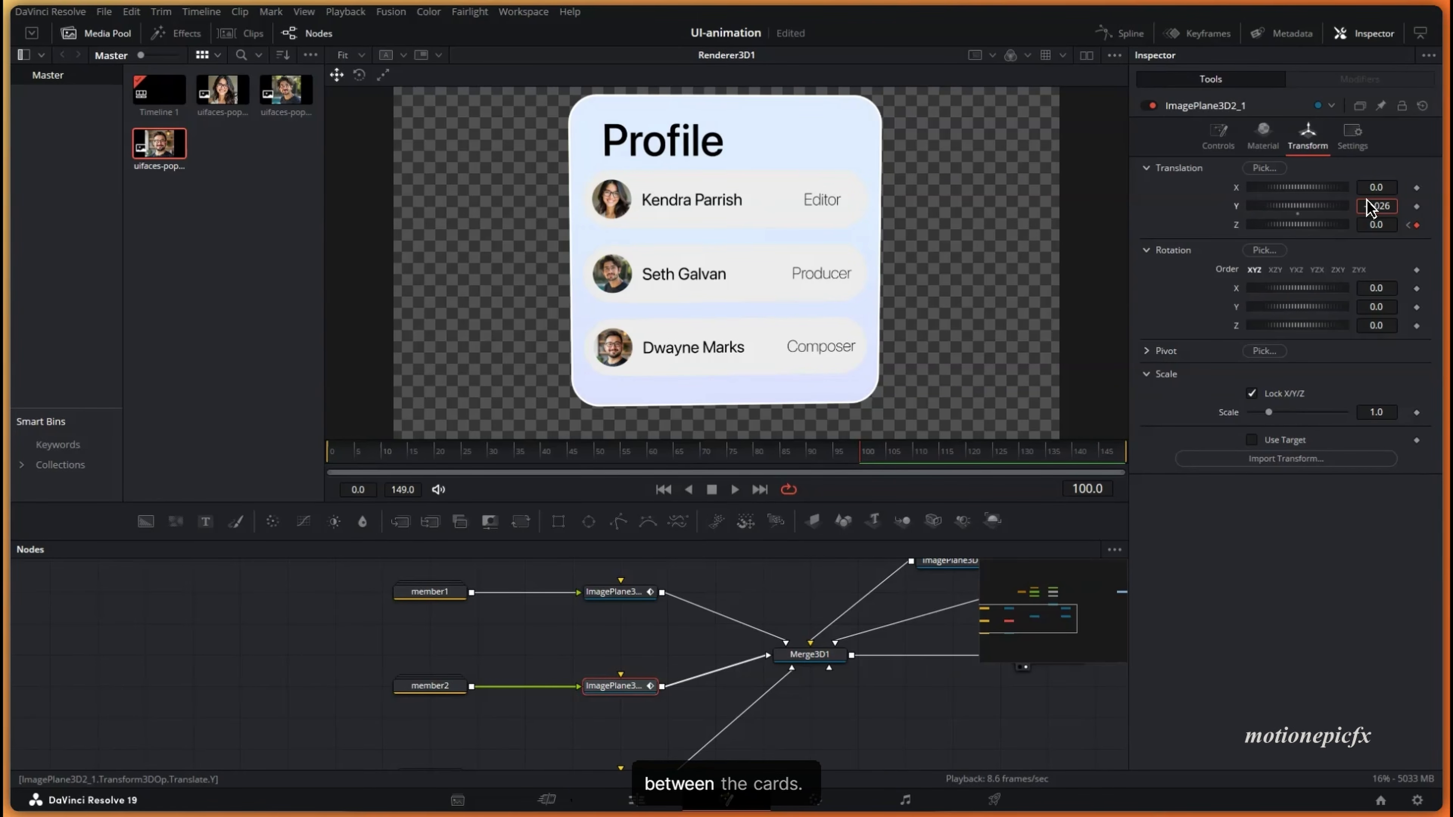
drag(556, 681, 595, 689)
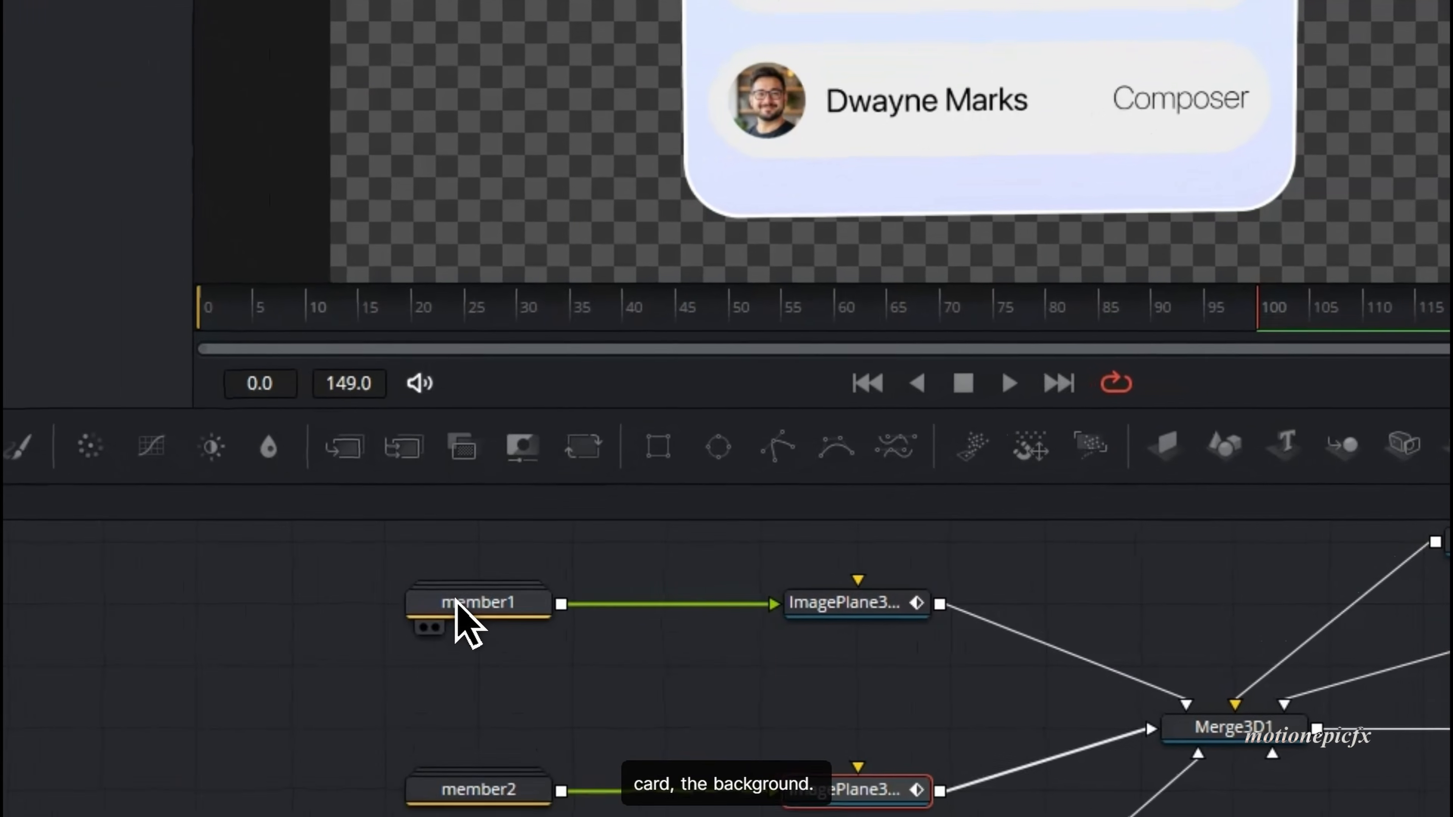
- Tint member1's Background2 pill fill lavender, then select all three ImagePlane3D2 pill nodes
double_click(466, 602)
click(663, 620)
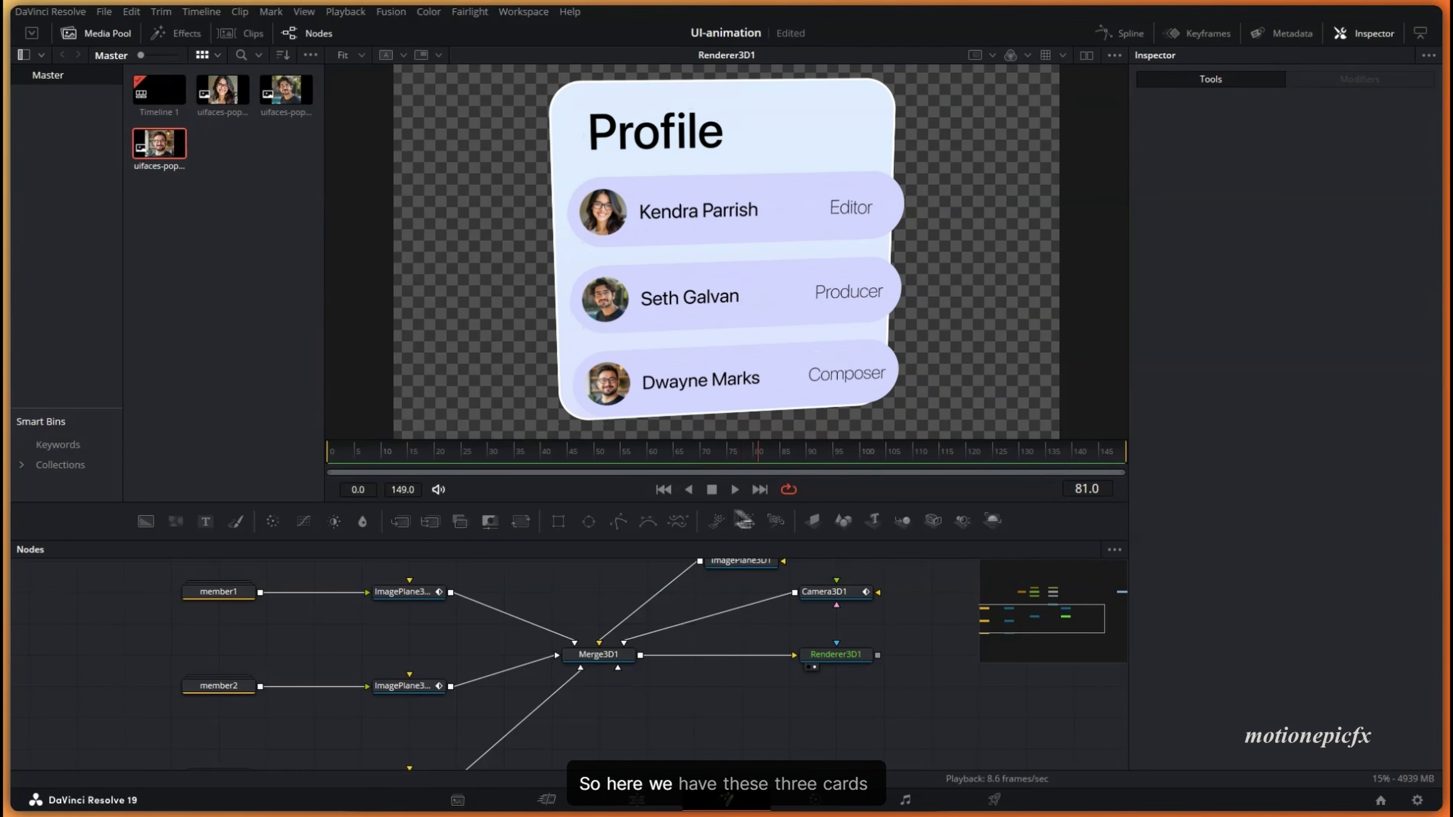
mouse_move(736, 511)
mouse_down()
mouse_move(581, 497)
mouse_move(713, 515)
mouse_up()
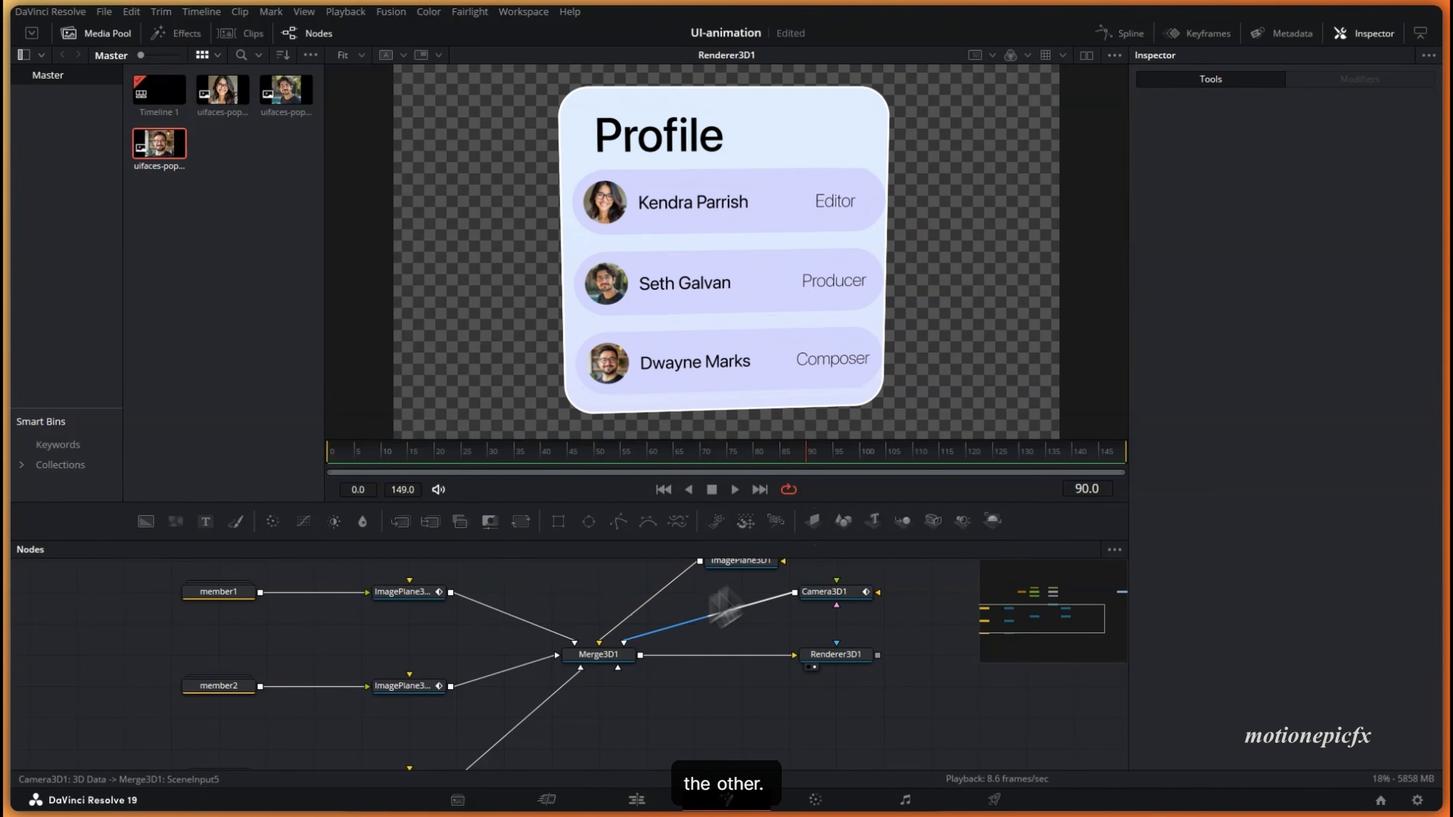
drag(372, 579, 426, 793)
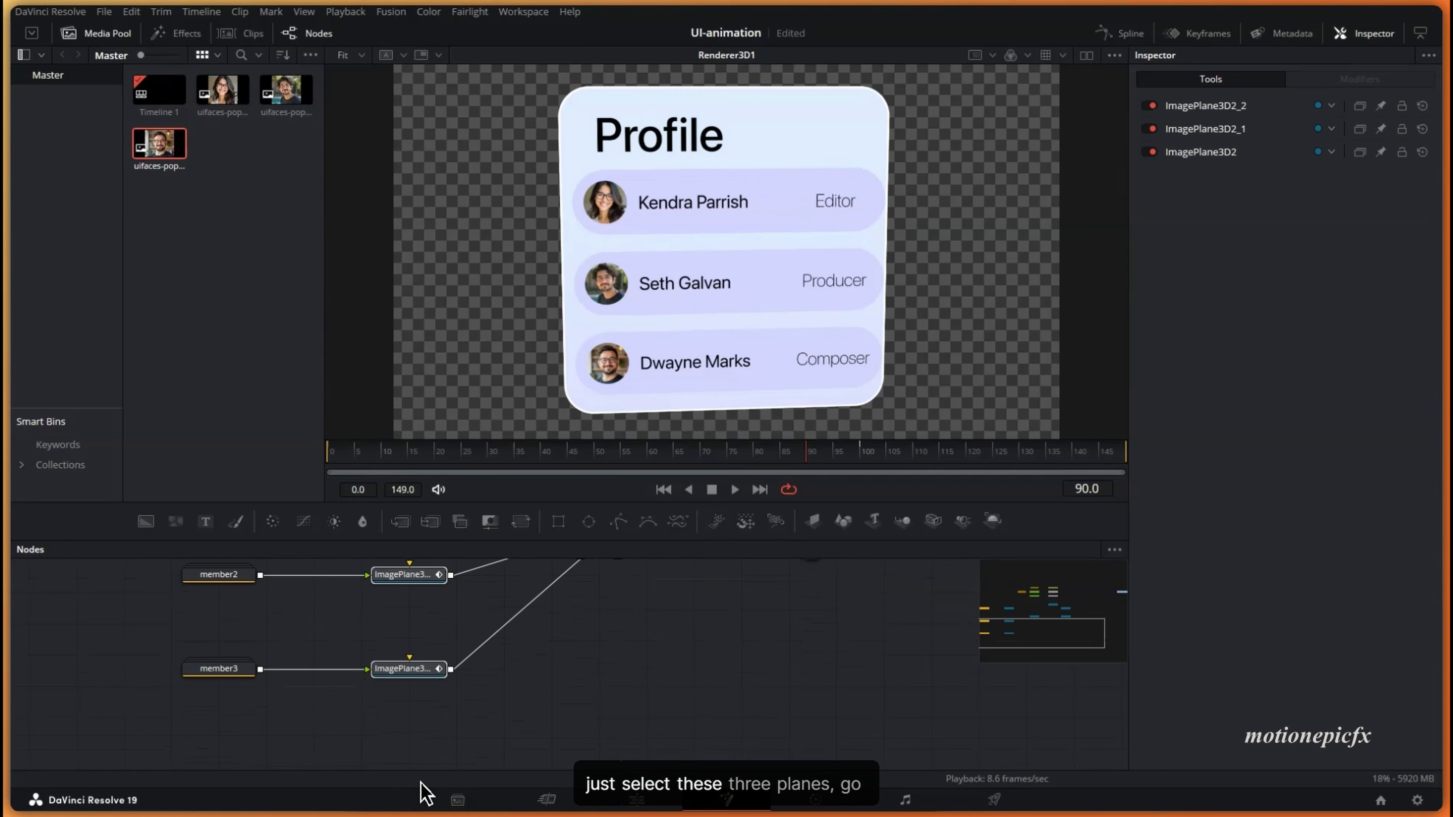
- Delay the Producer pill's Z Offset keyframes by about 15 frames in the Keyframes panel
click(1193, 33)
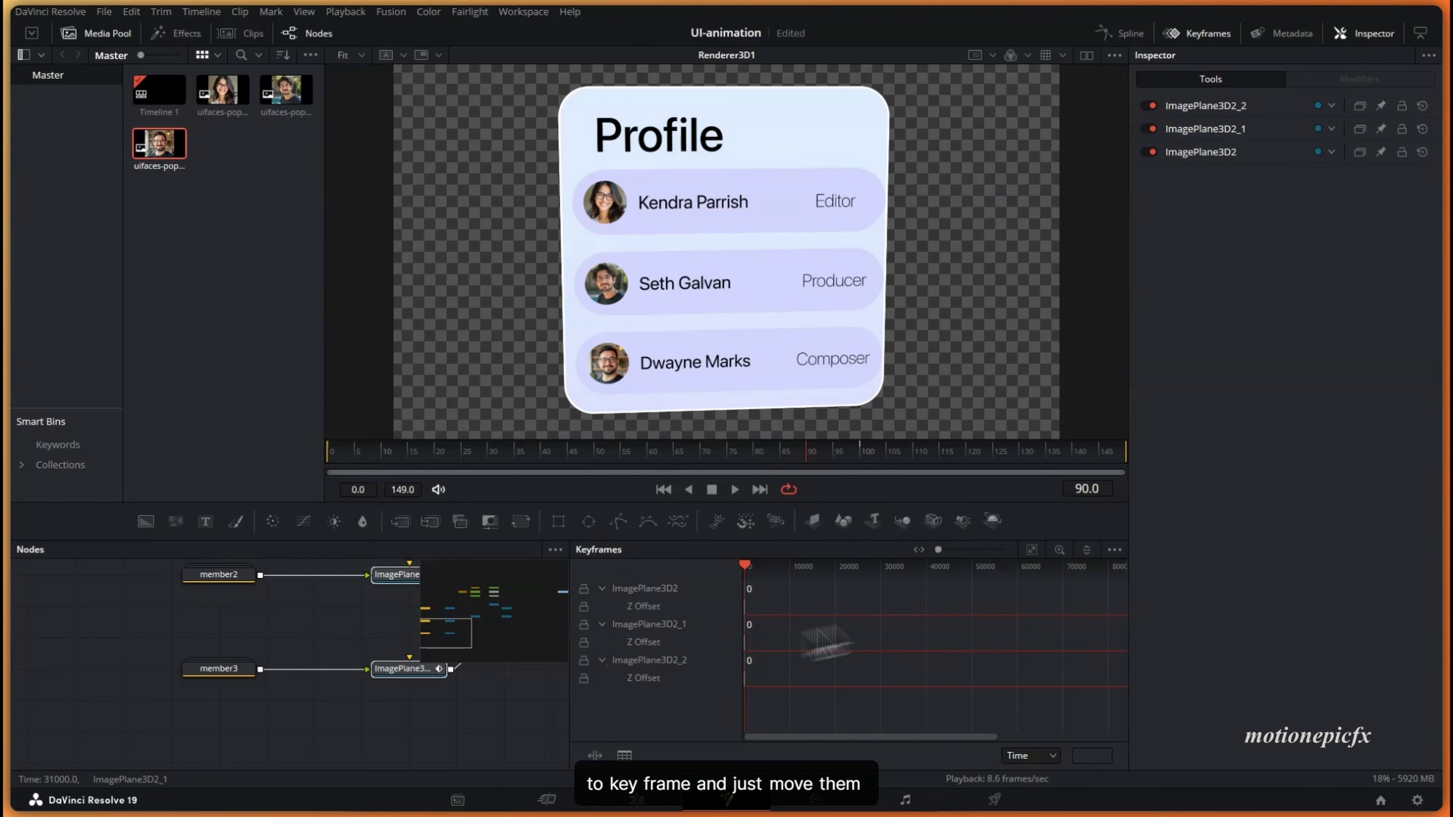
click(1031, 550)
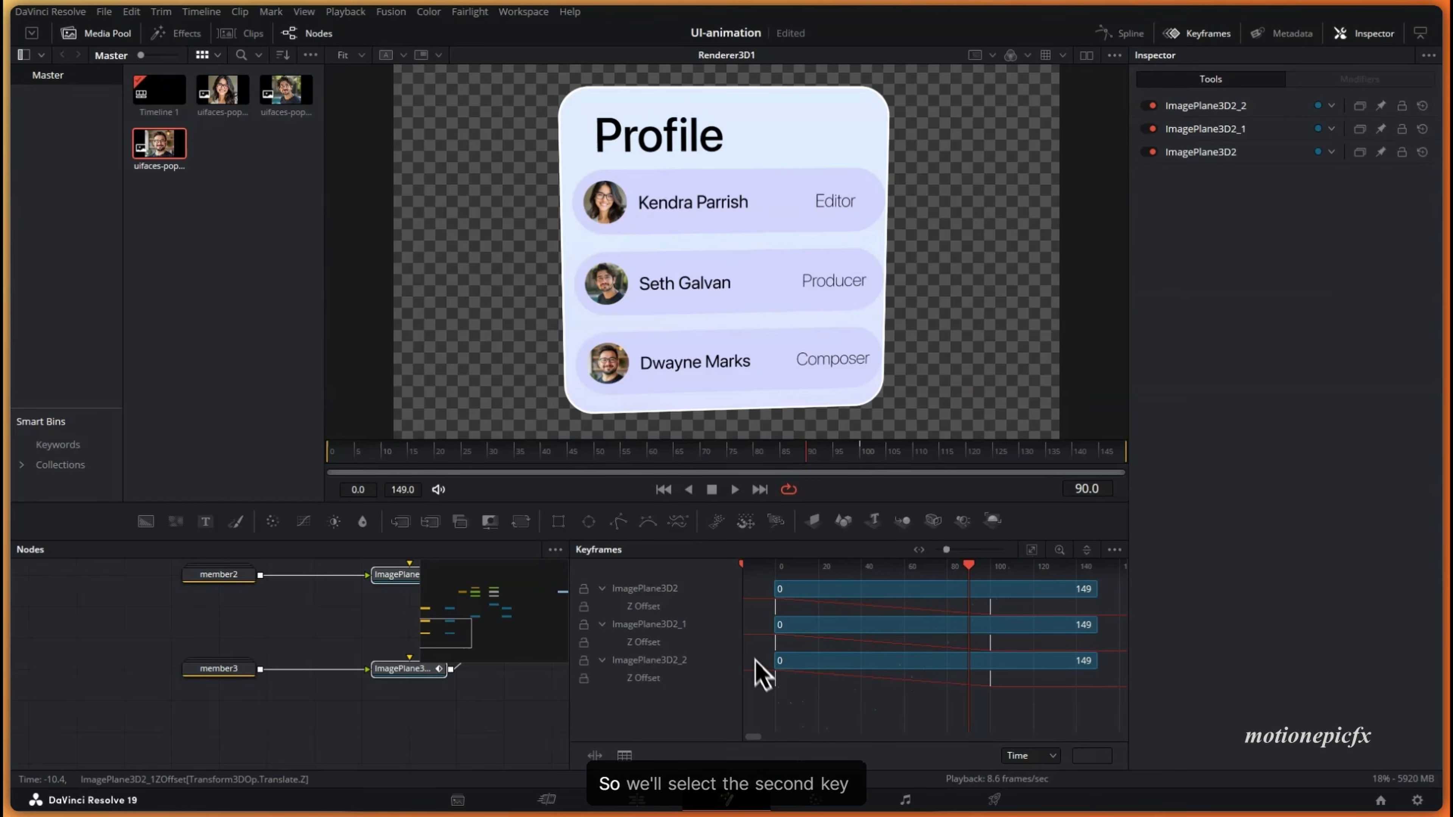
drag(967, 649, 999, 649)
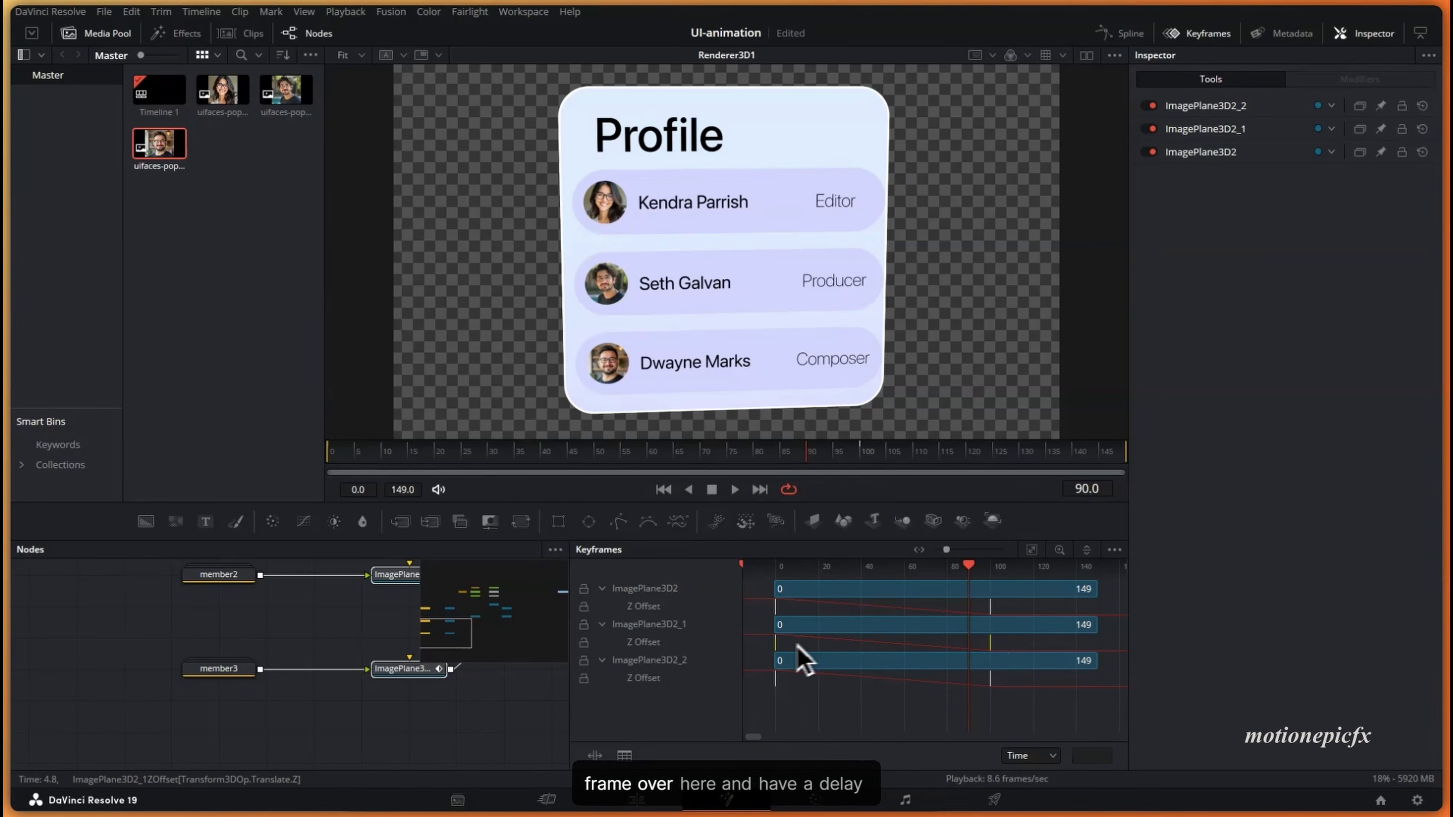
drag(778, 647, 814, 662)
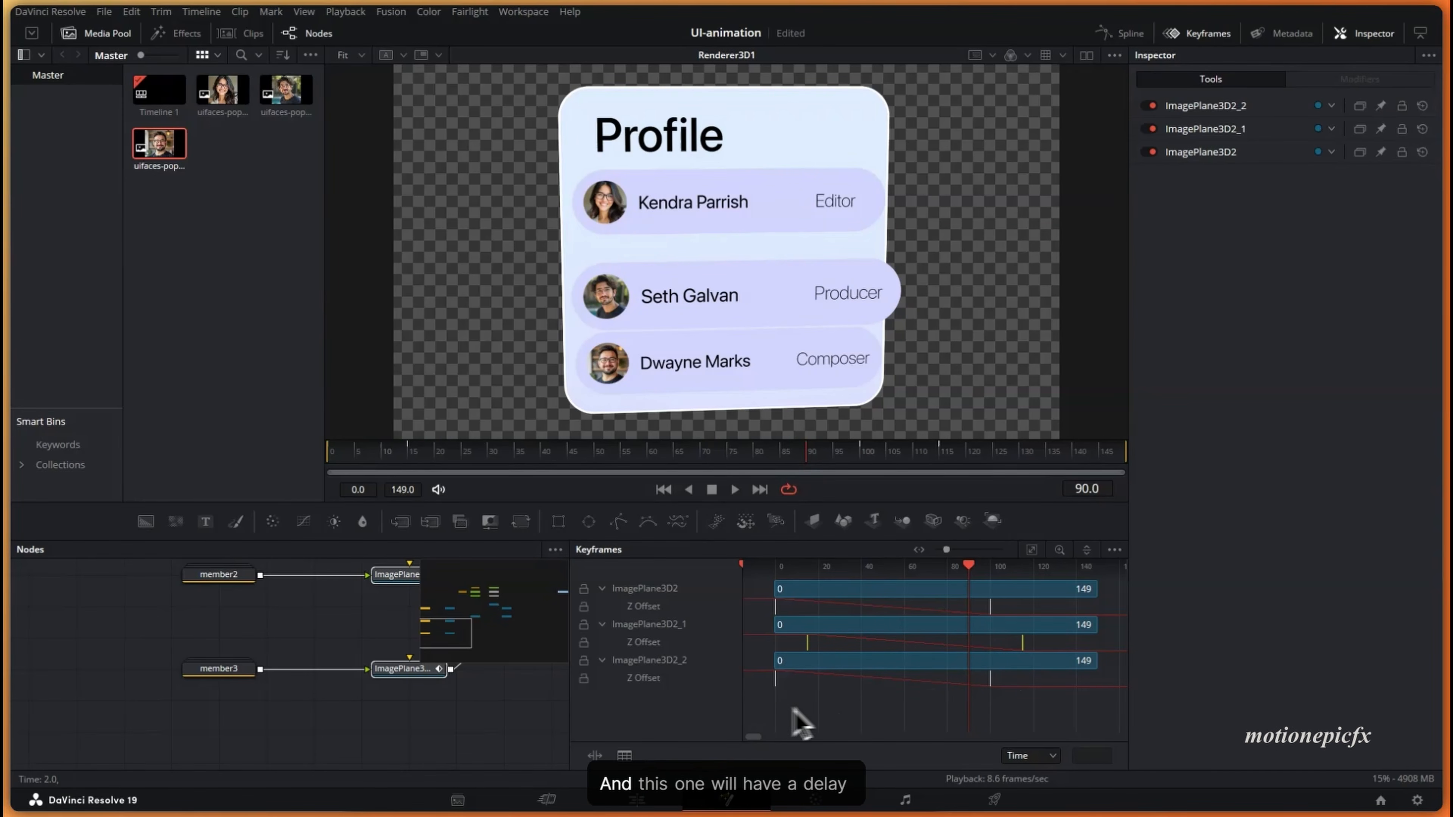
- Delay the Composer pill's Z Offset keyframes to about 30 frames and preview the stagger
drag(962, 698, 1003, 708)
drag(778, 684, 842, 693)
click(385, 453)
key(space)
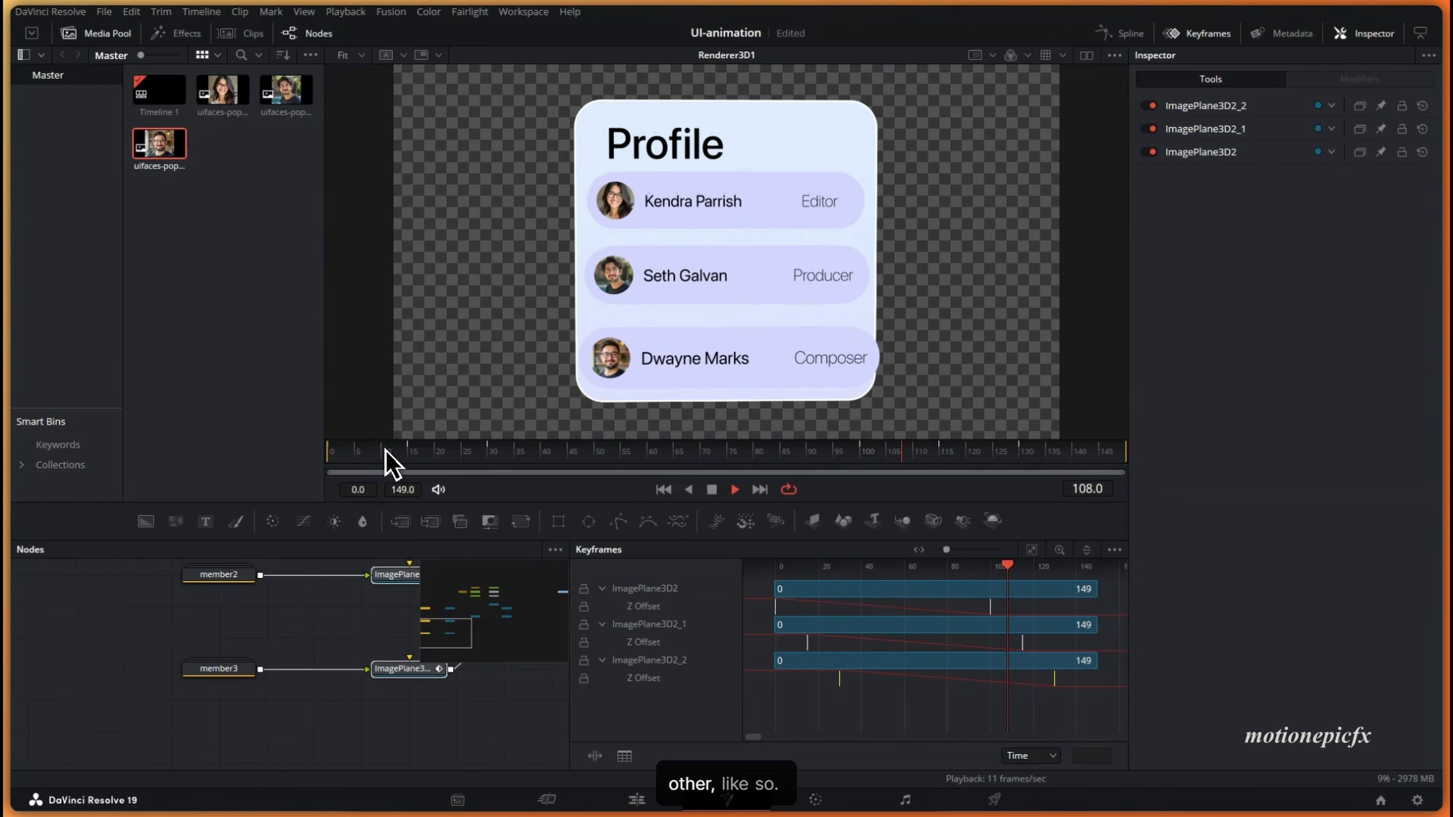
key(space)
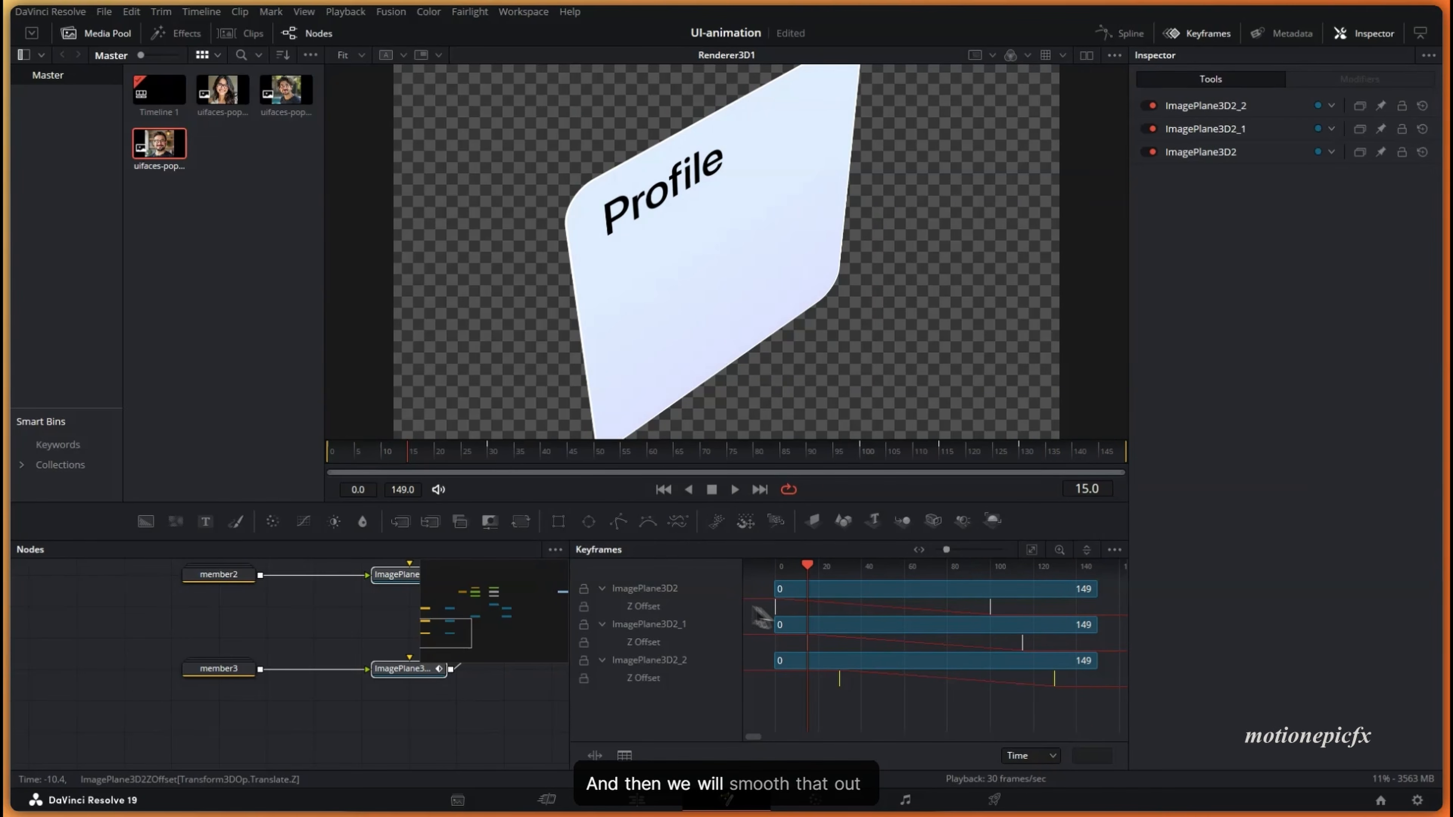
drag(761, 617, 1101, 719)
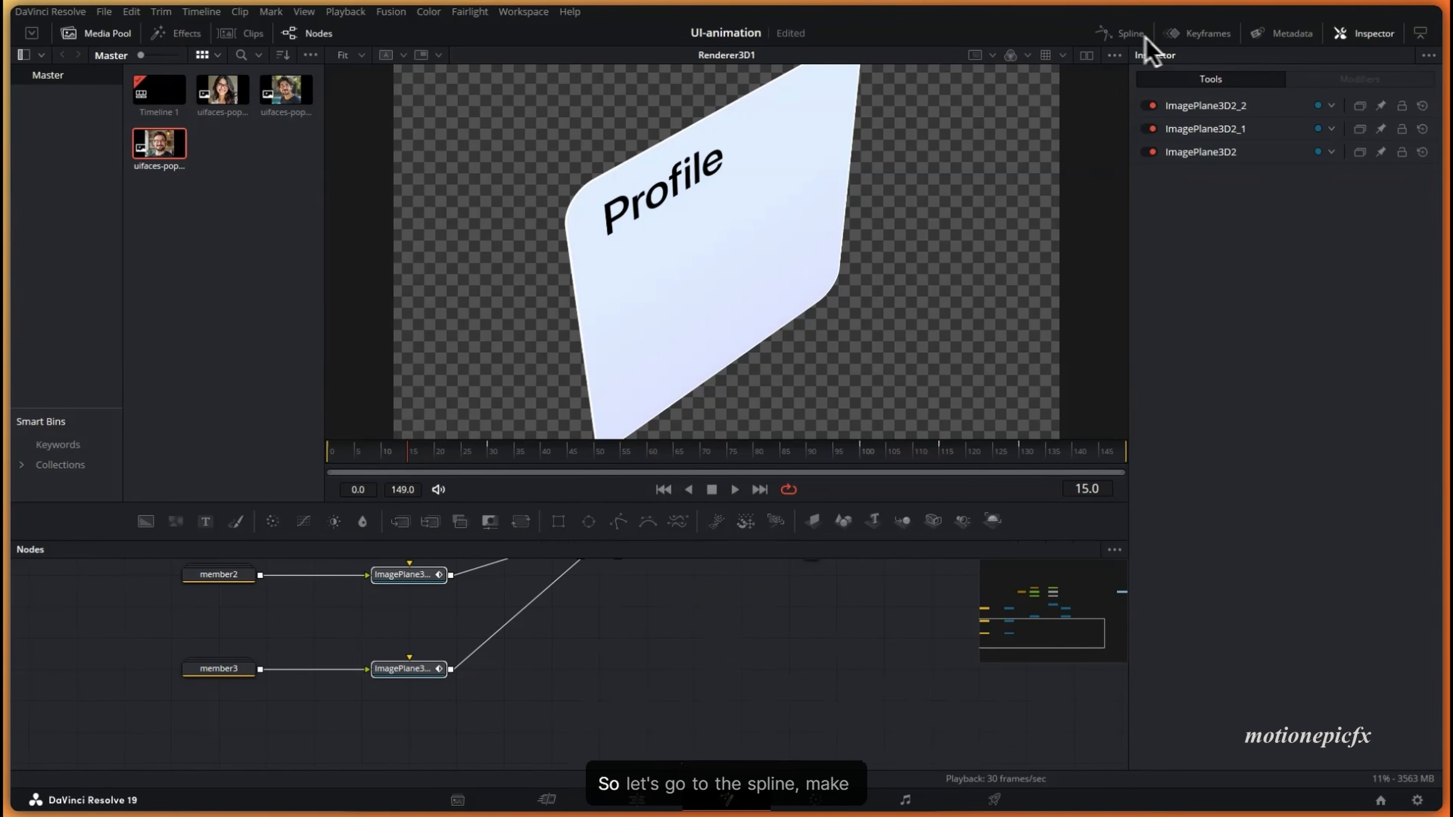
- Smooth all Z Offset keyframes in the Spline editor with Ease In 100, then play from start
click(1124, 33)
click(1059, 551)
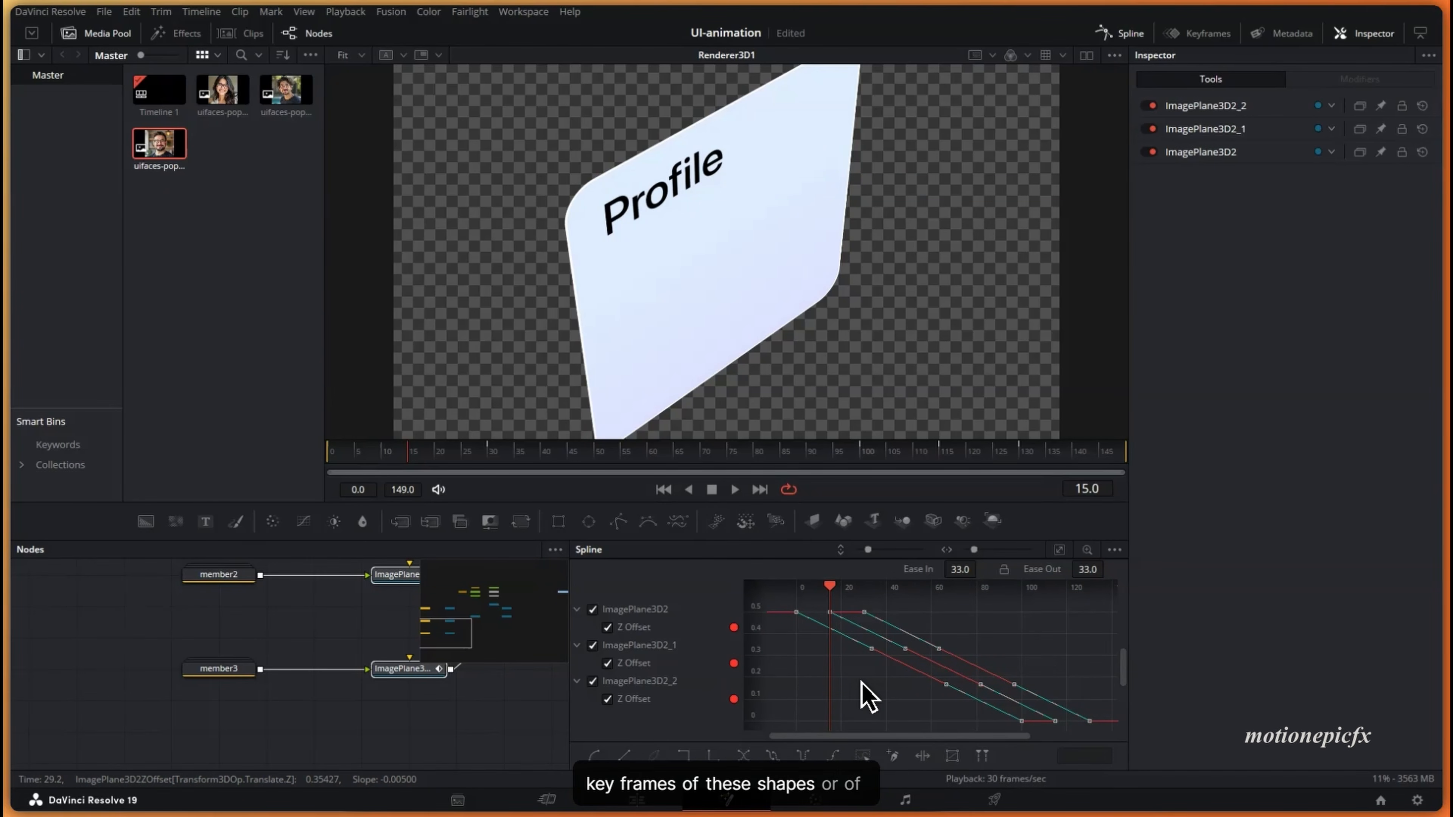
key(ctrl+a)
key(f)
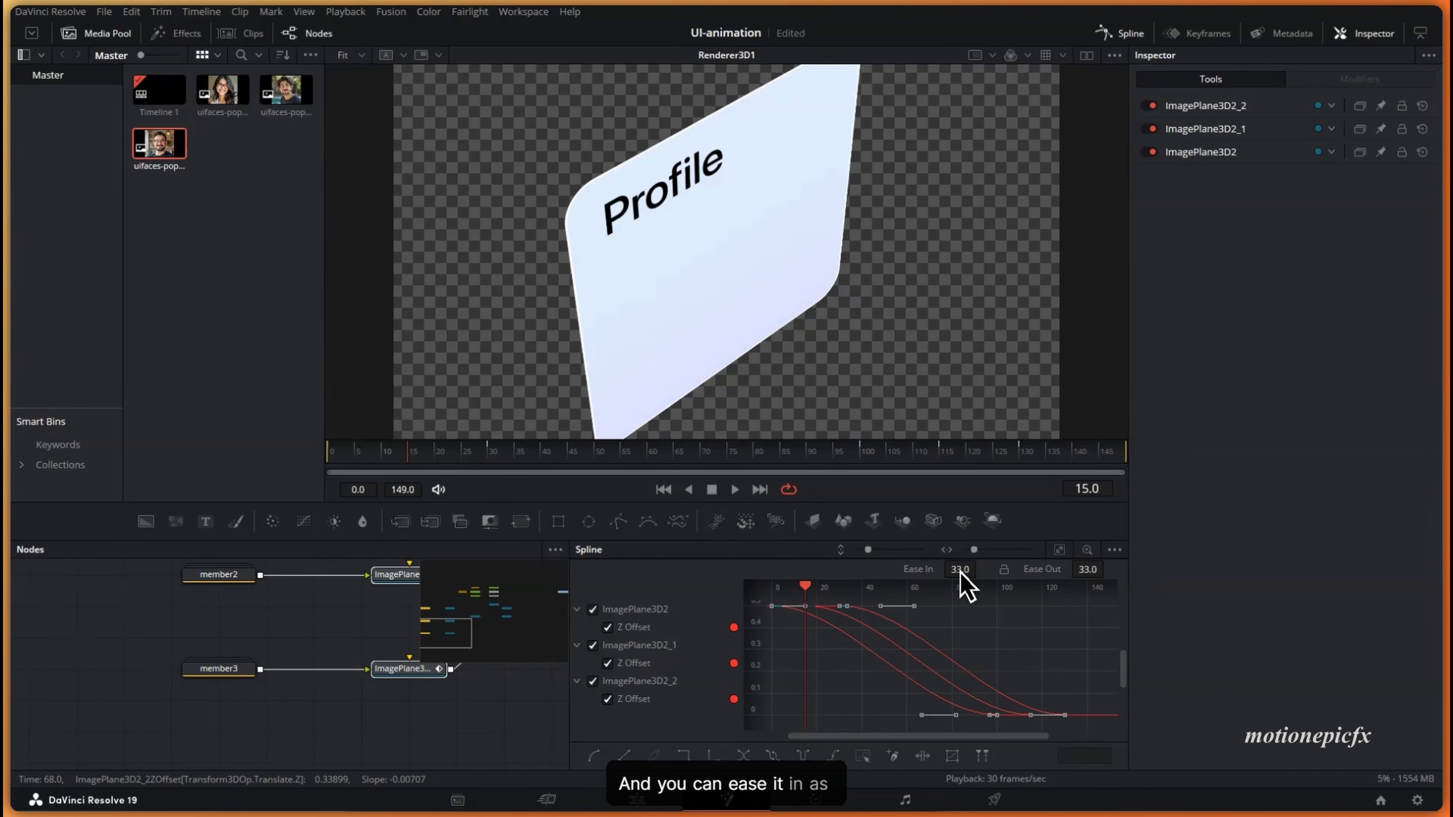
drag(1046, 579, 1356, 629)
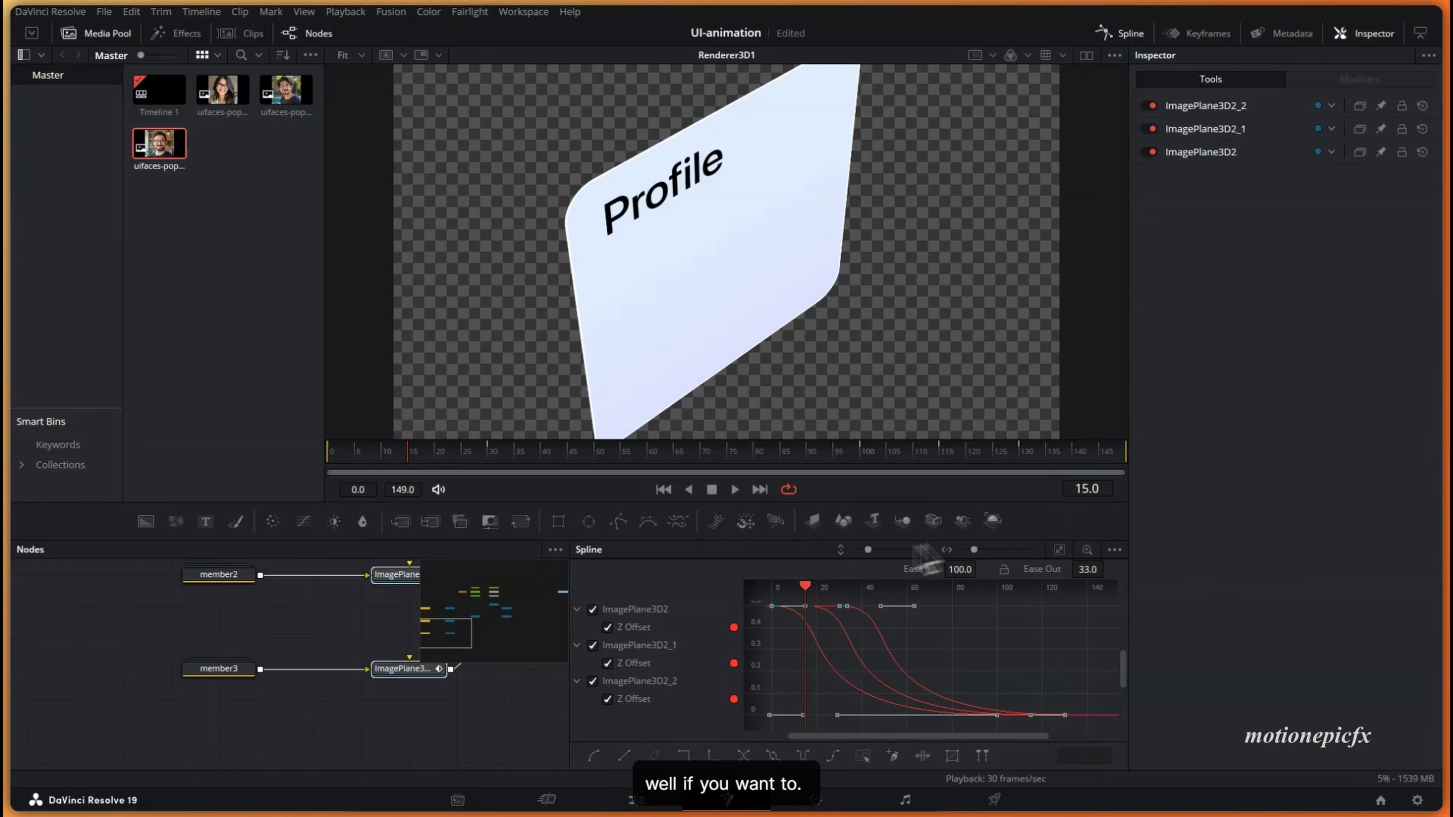
click(665, 494)
key(space)
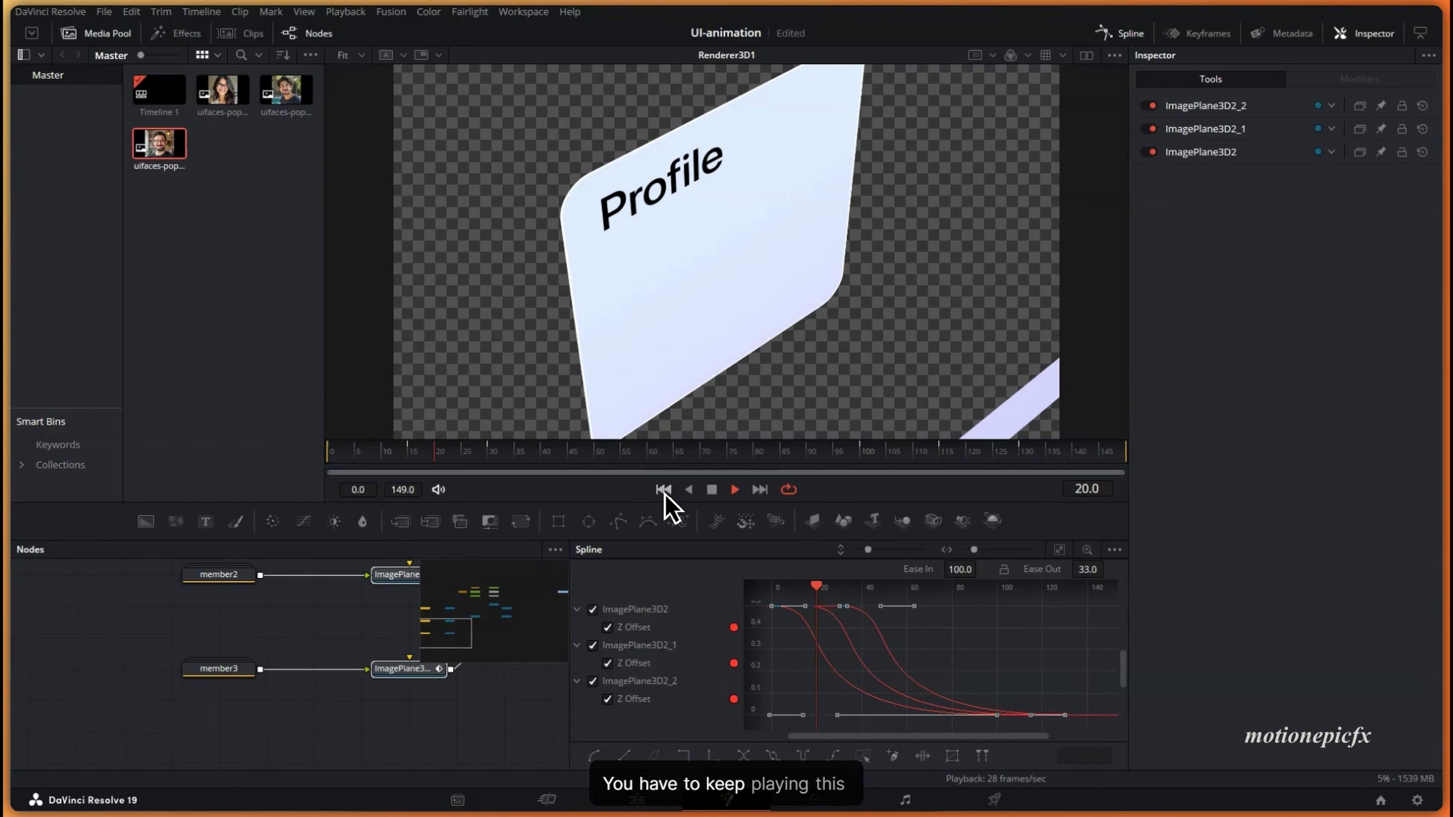
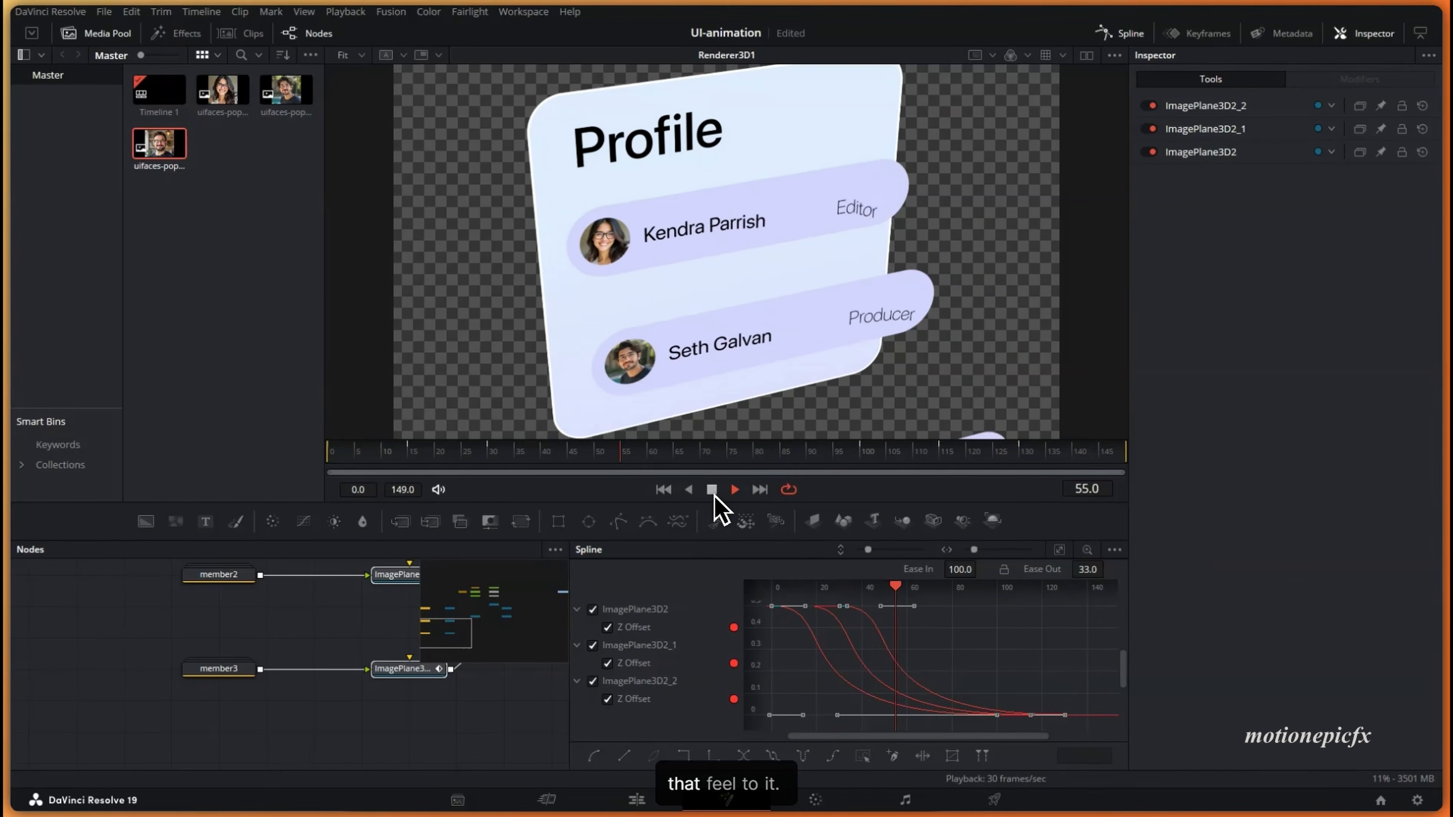
- Stop playback on the settled profile card pose
click(712, 490)
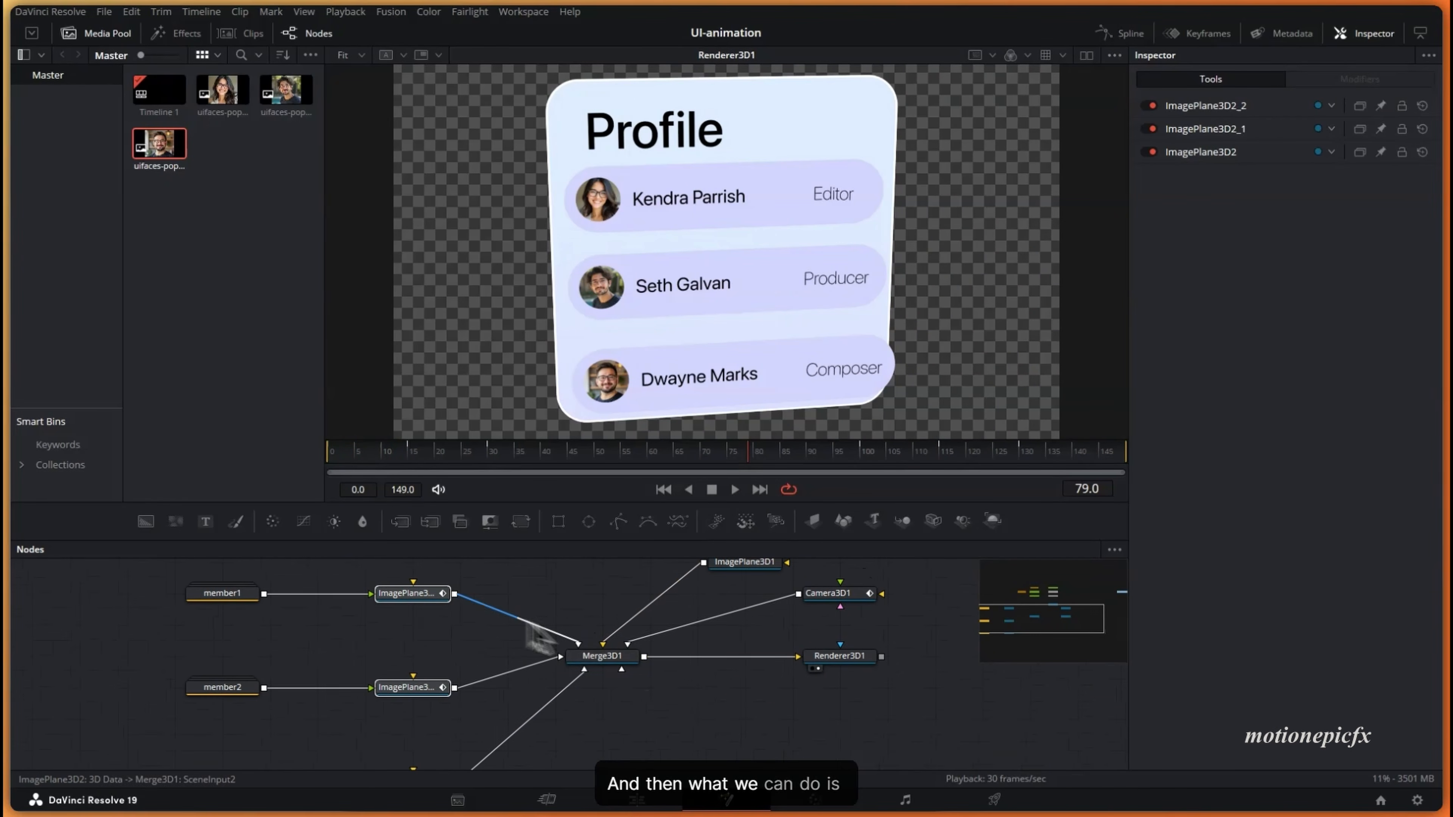
- Insert a Shadow tool after the member1 node
drag(529, 628, 562, 631)
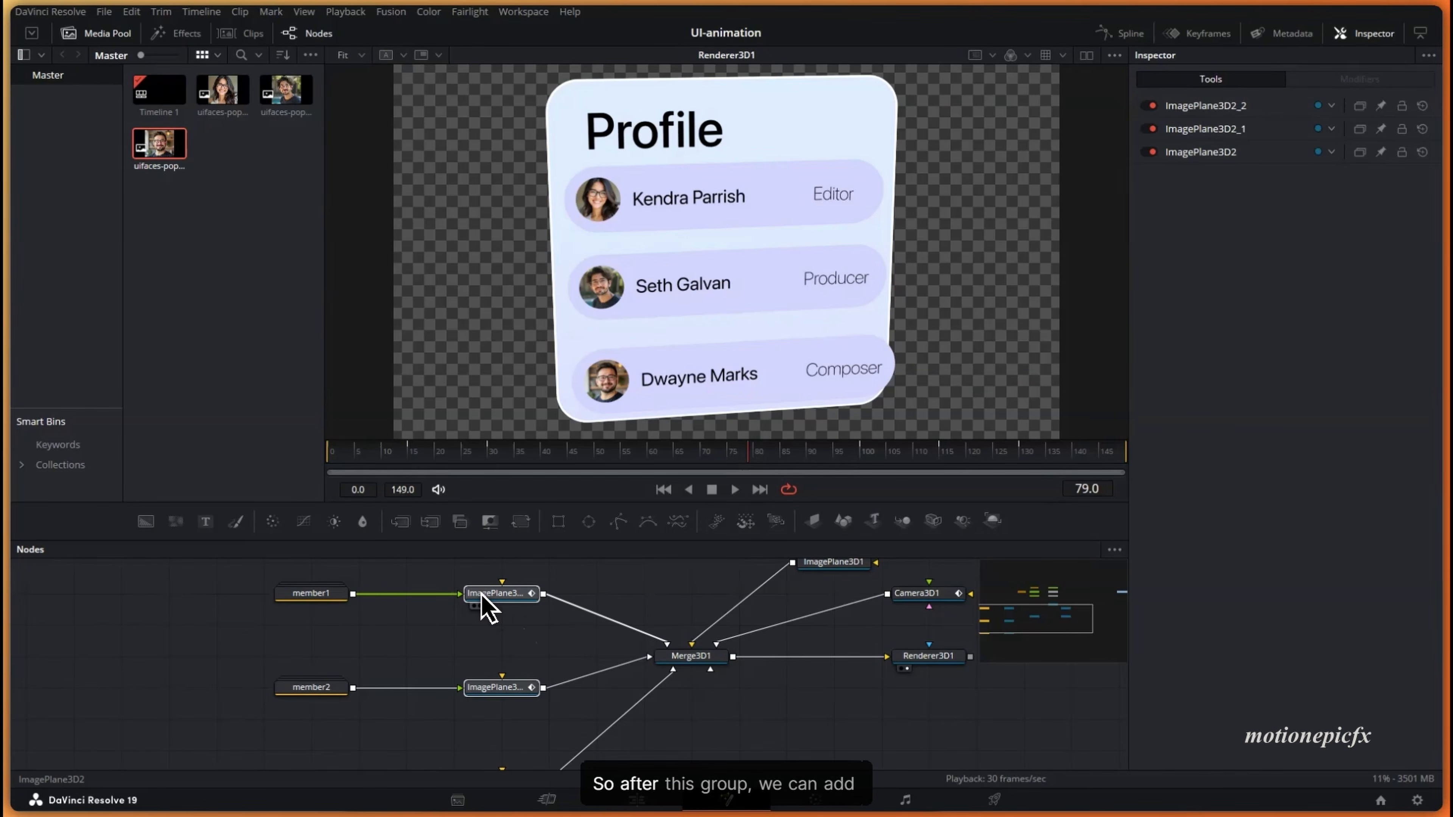
click(311, 594)
key(shift+space)
text(rend)
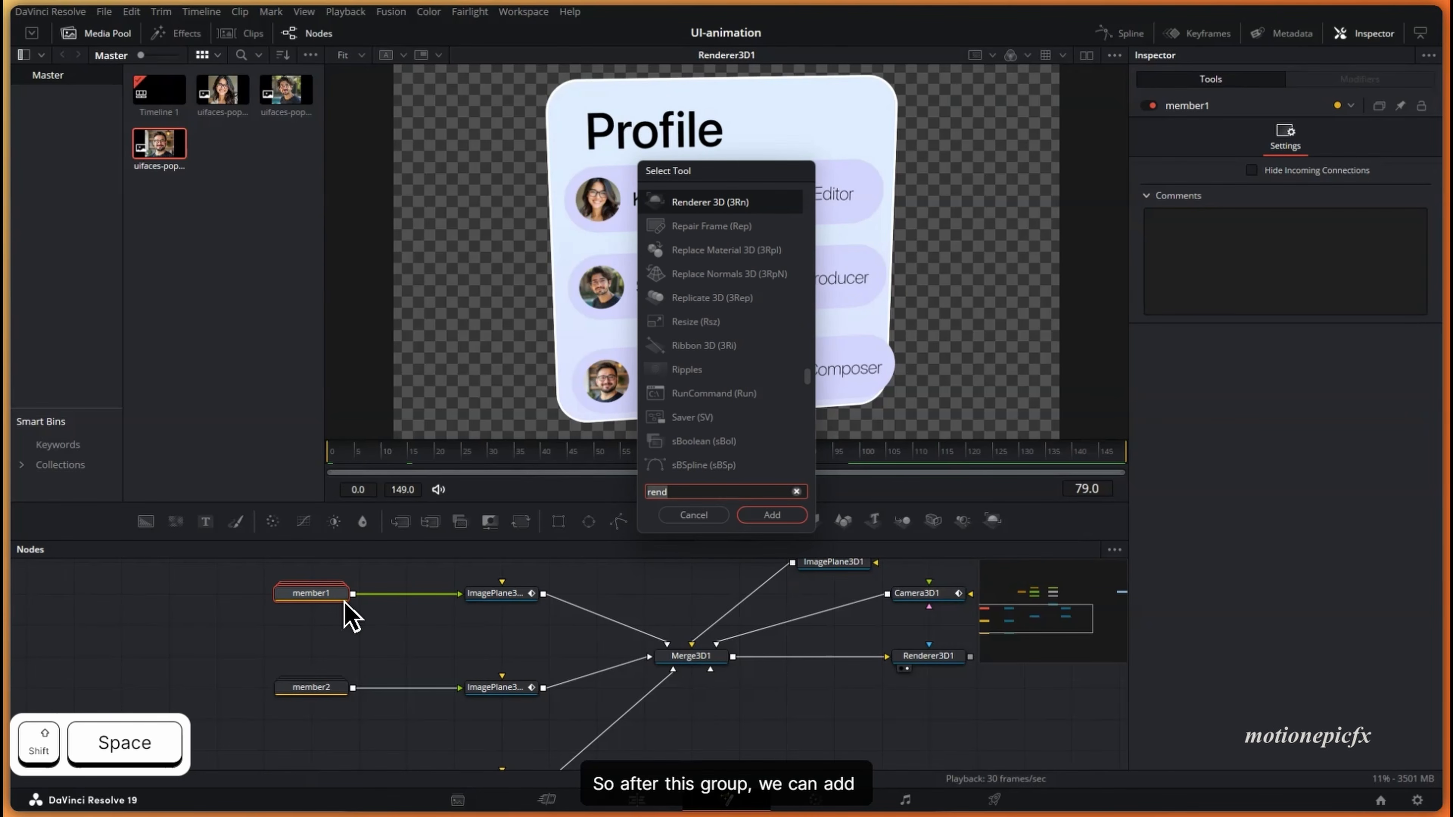
text(shad)
key(Return)
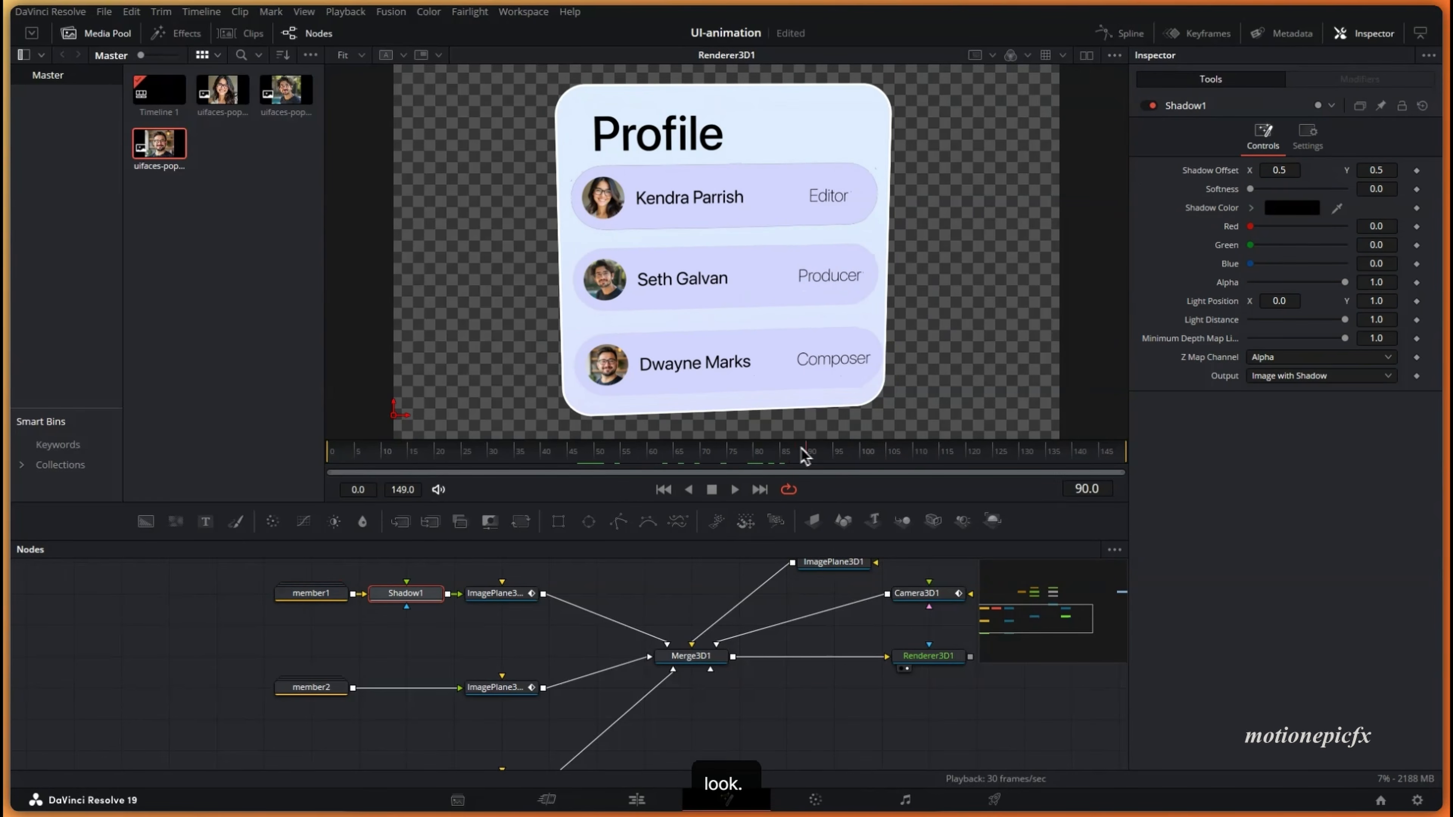
- Set the shadow Alpha to 0.315 and Softness to 0.01575, previewing frames 58–95
drag(801, 449, 835, 450)
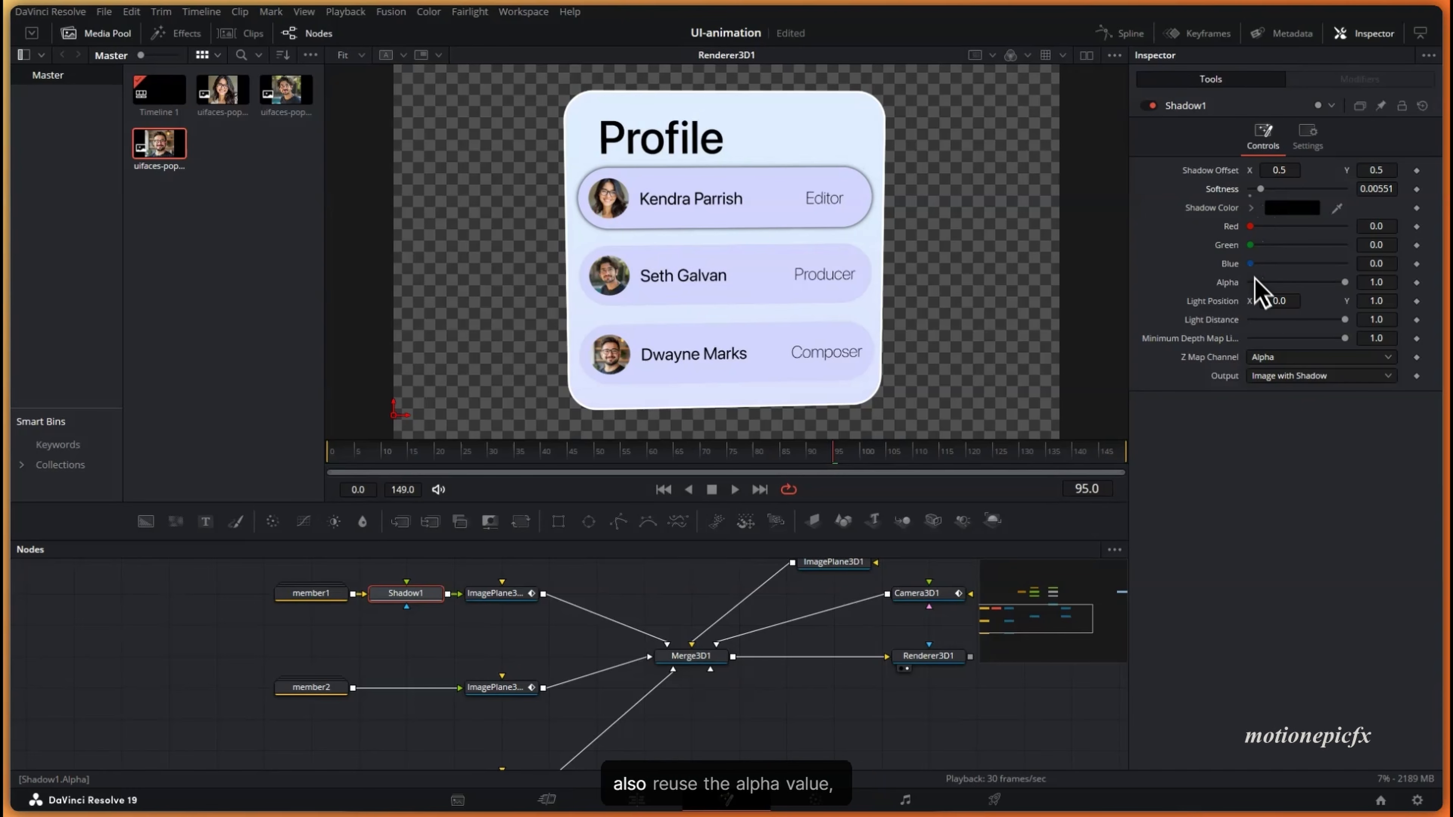
drag(1345, 282, 1293, 282)
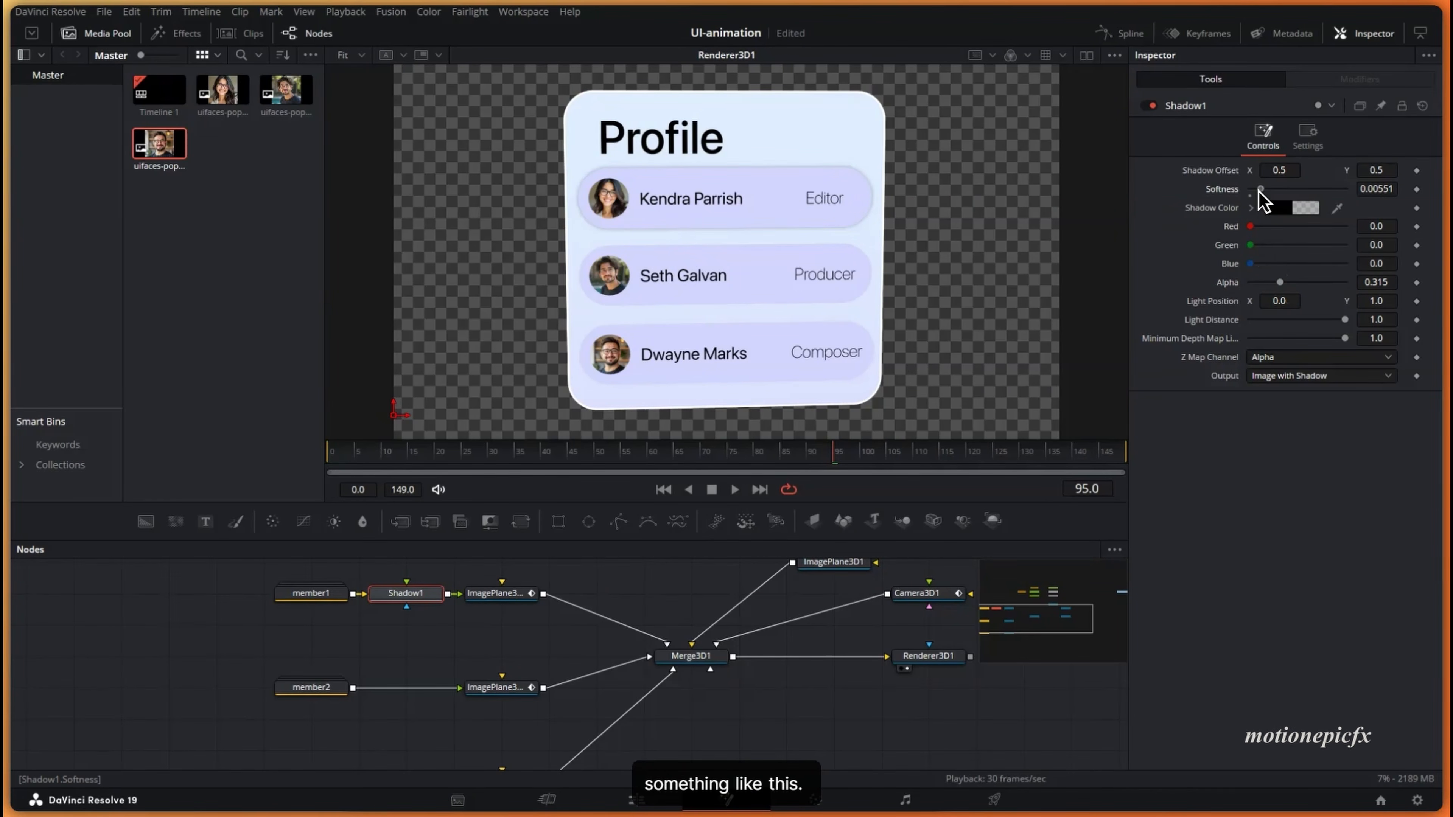
drag(1260, 190, 1282, 192)
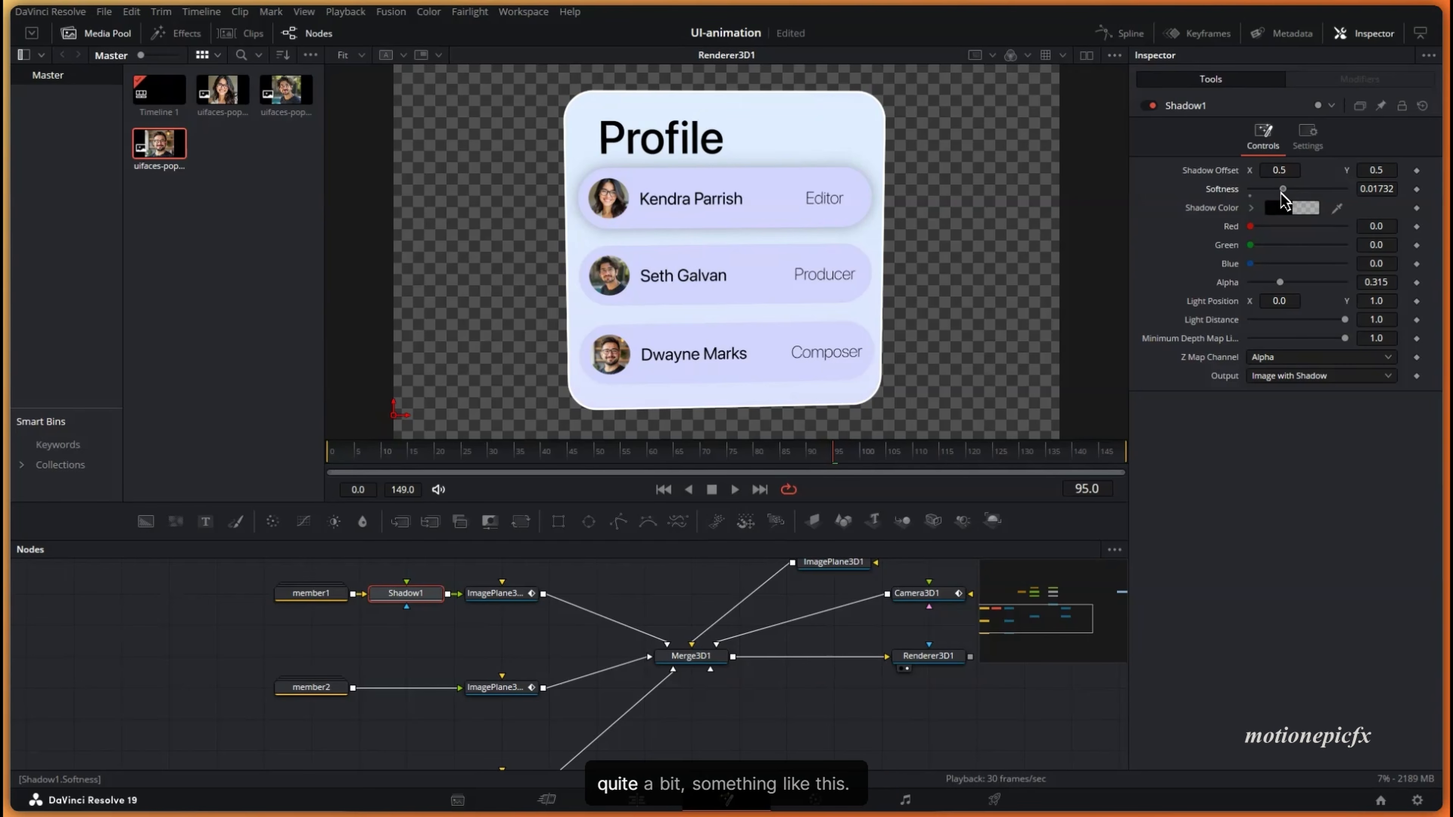
drag(580, 461, 769, 461)
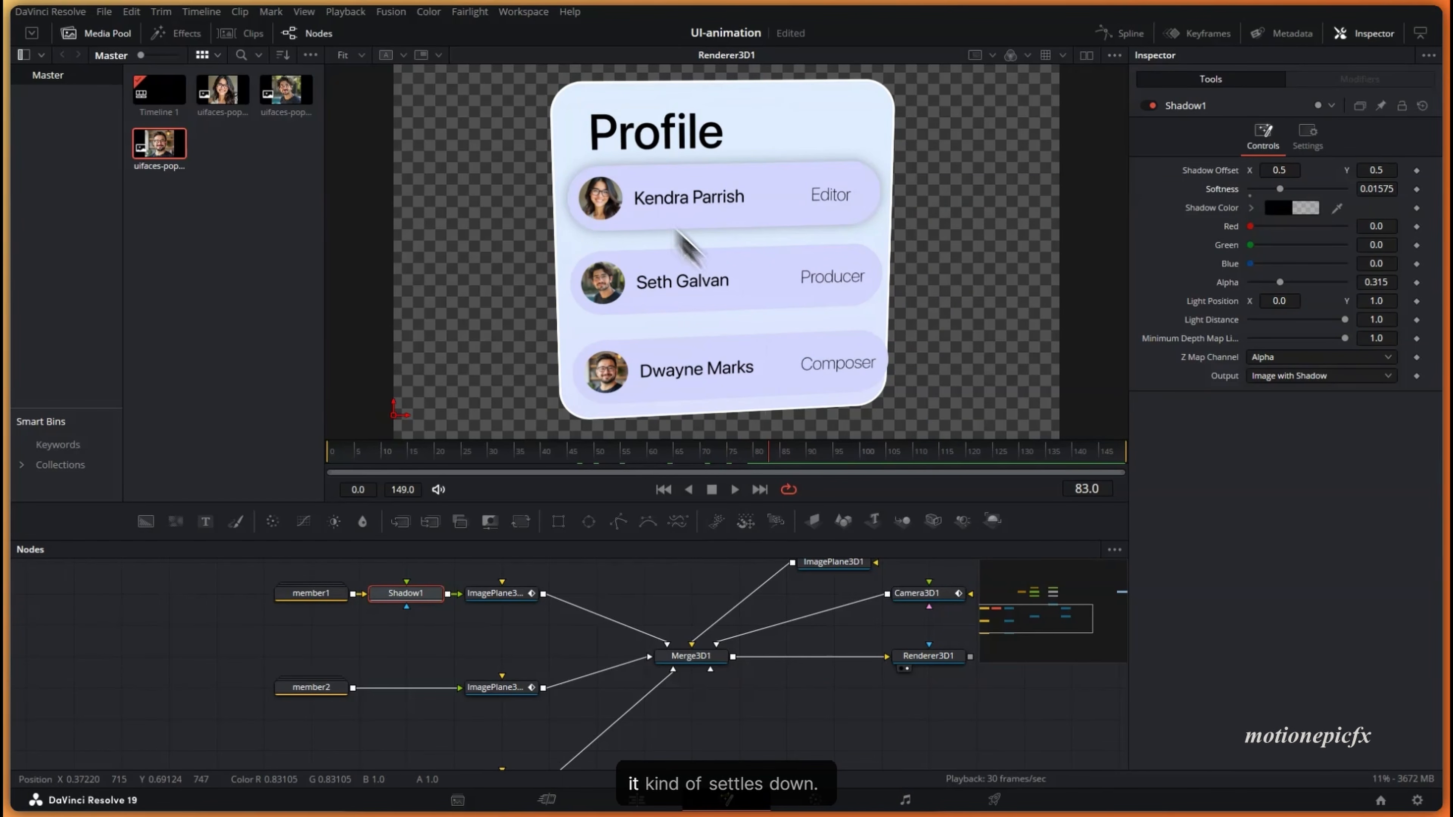
mouse_move(753, 449)
mouse_down()
mouse_move(594, 458)
mouse_move(779, 470)
mouse_move(752, 469)
mouse_up()
- Keyframe Shadow1's Alpha at 0.315 on frame 80 and 0 on frame 85, then preview the fade
click(497, 593)
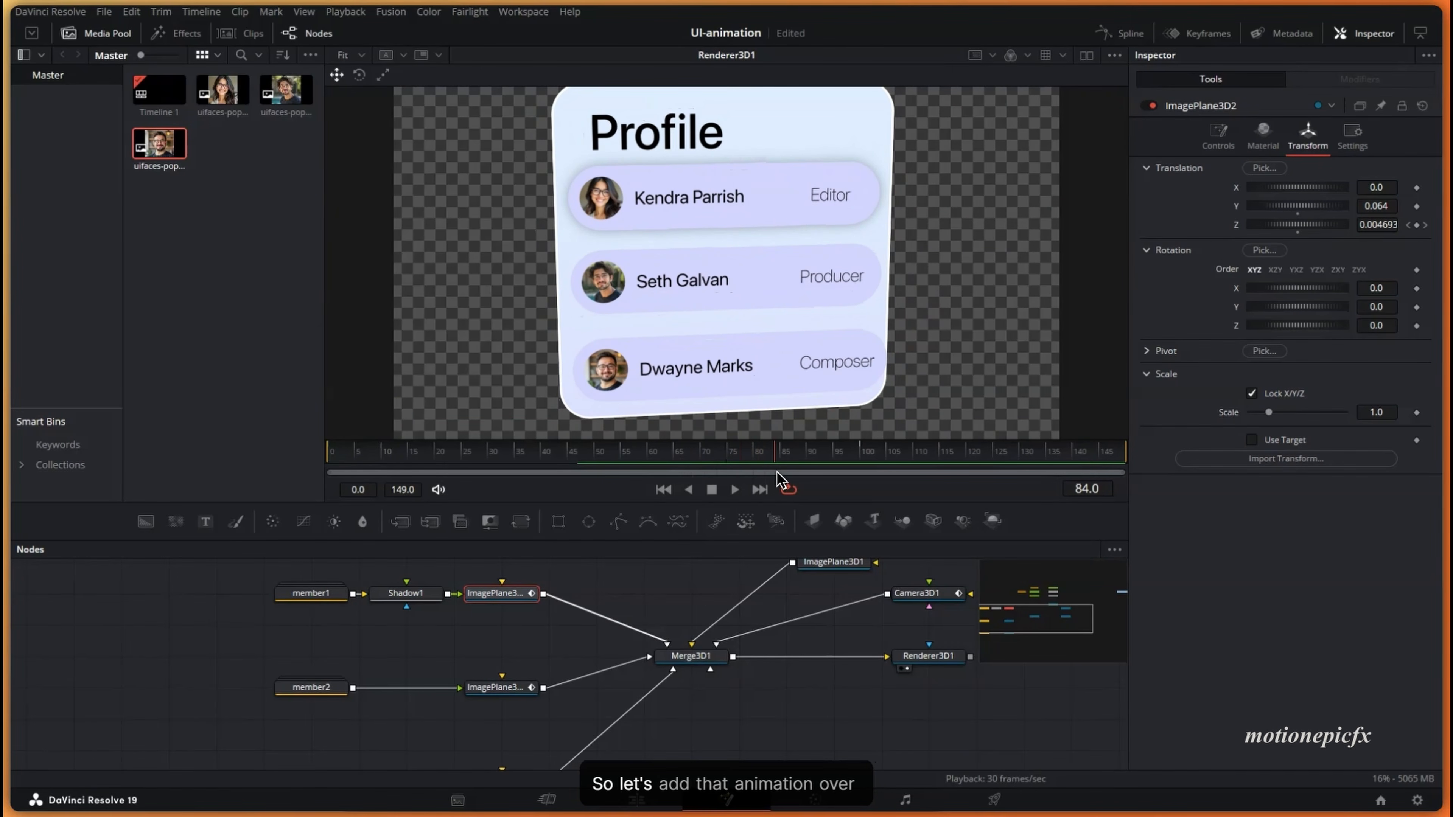
click(758, 473)
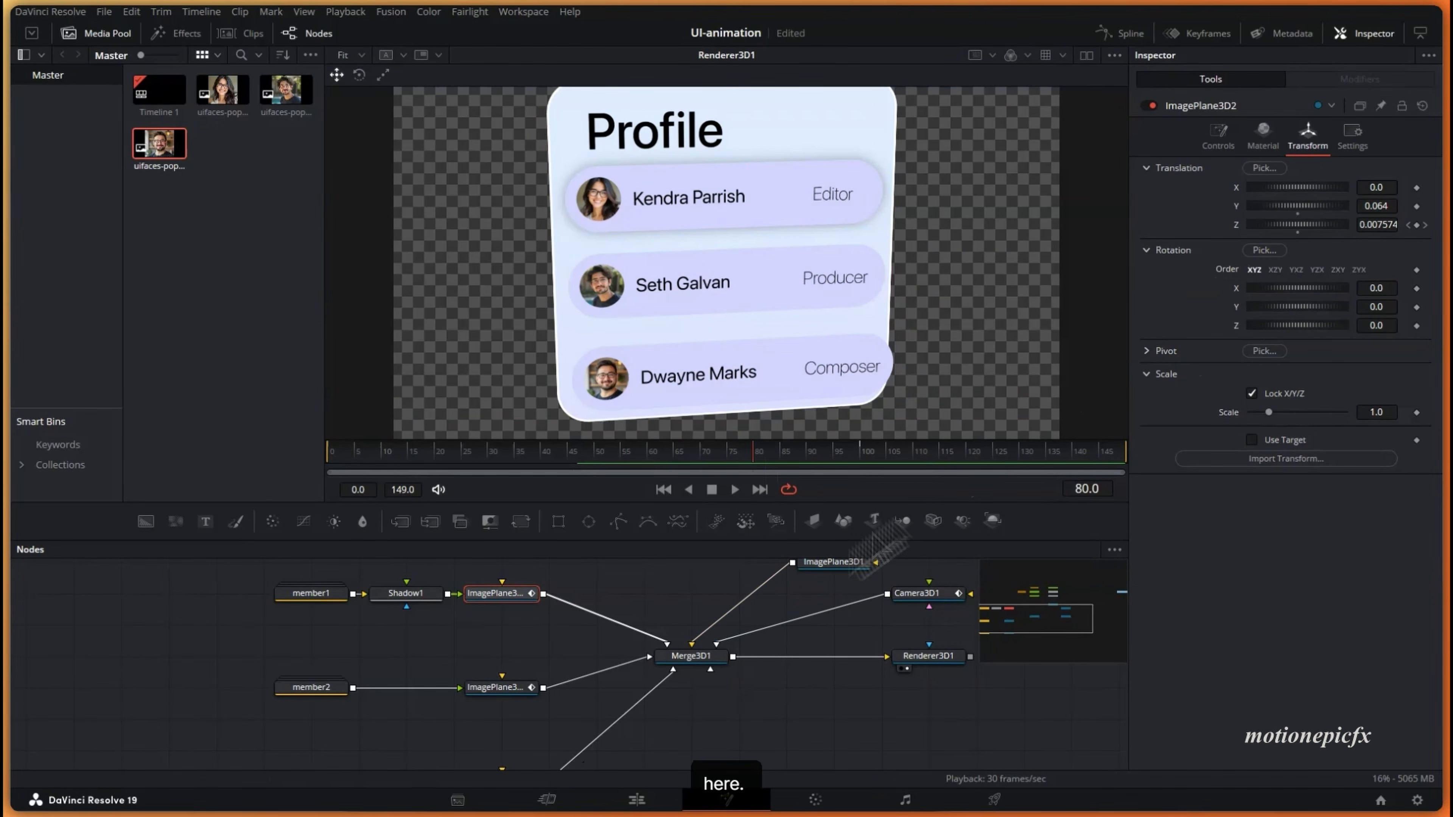
click(413, 594)
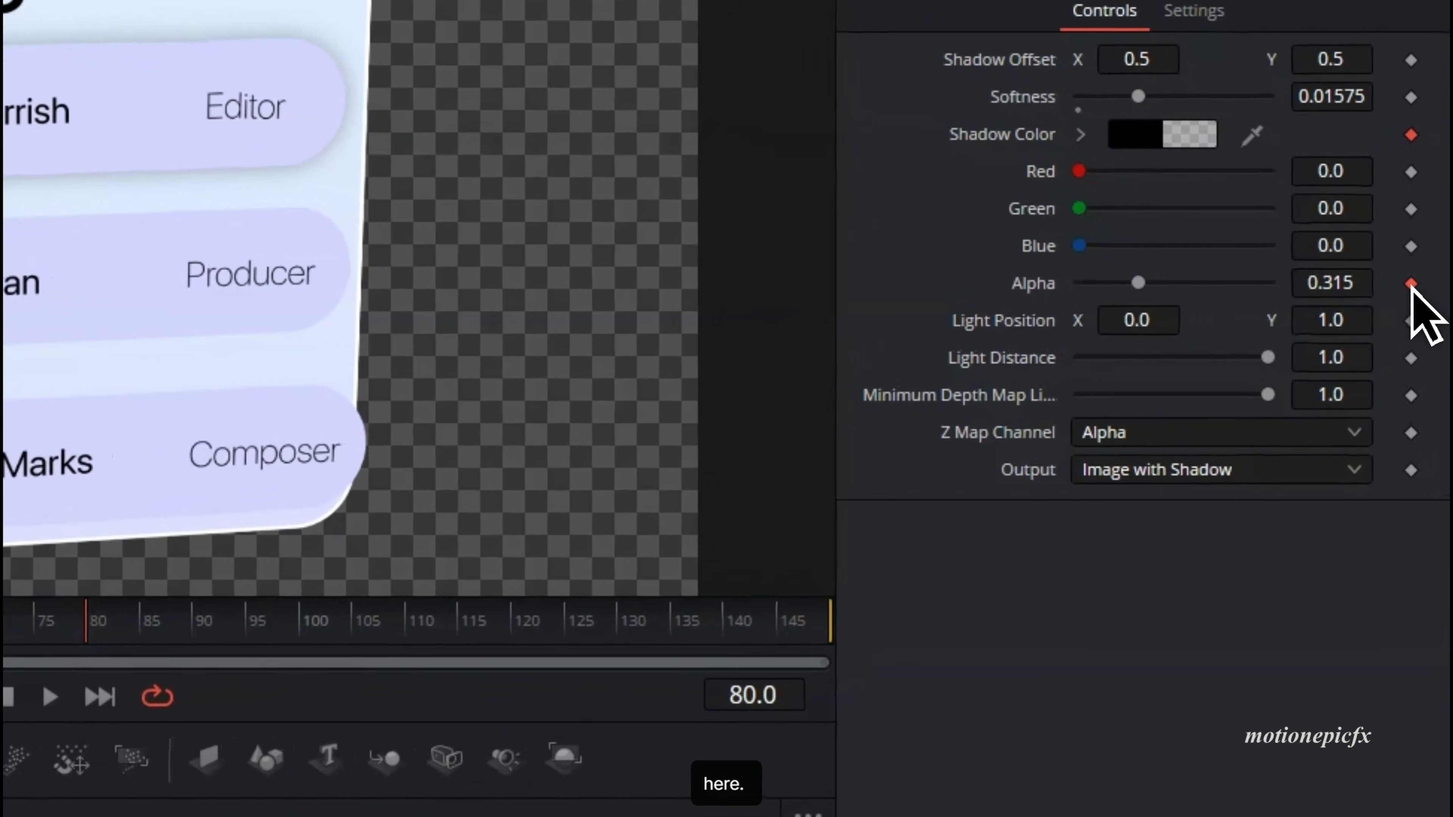
click(1417, 282)
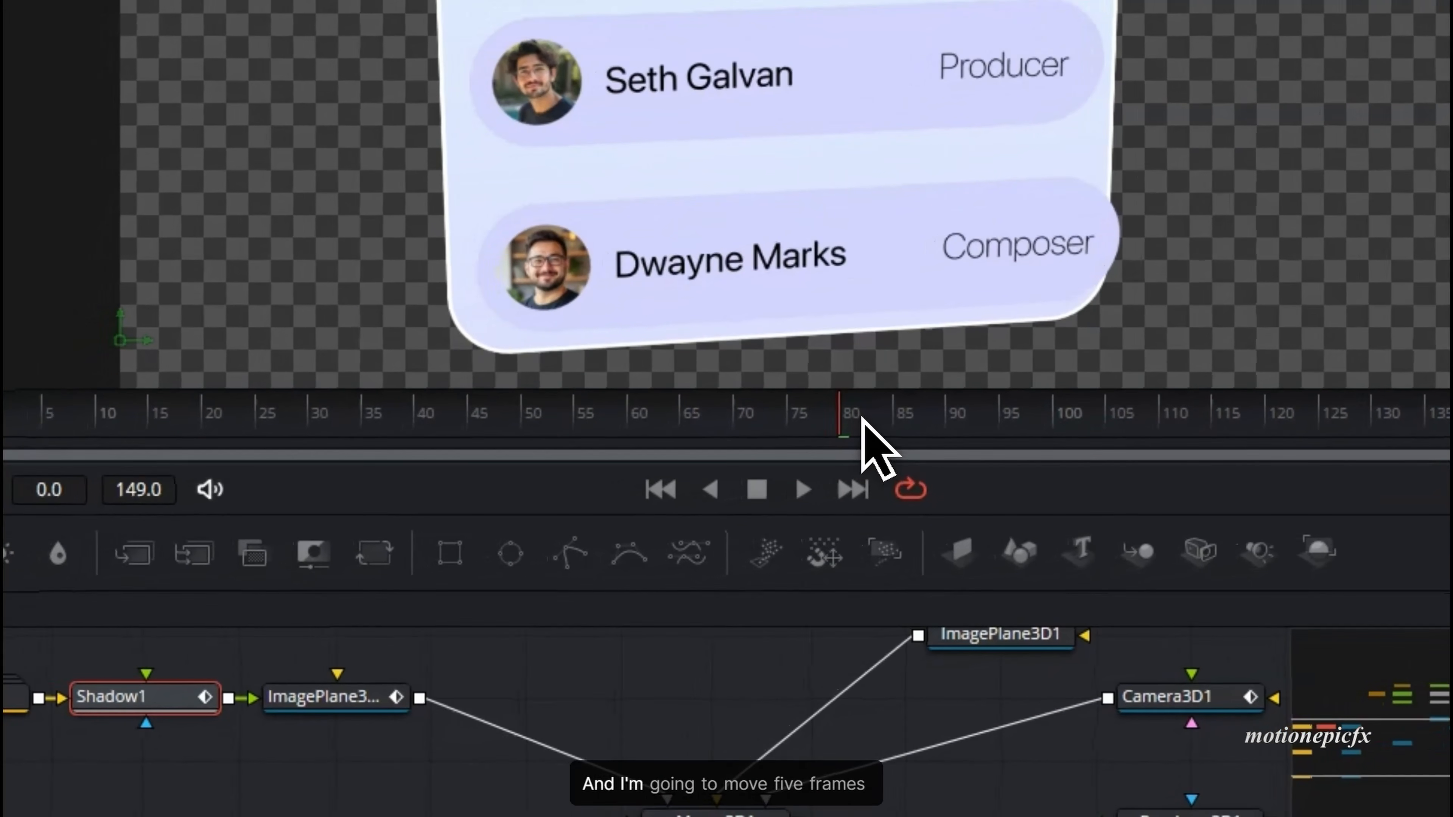
drag(658, 456, 689, 460)
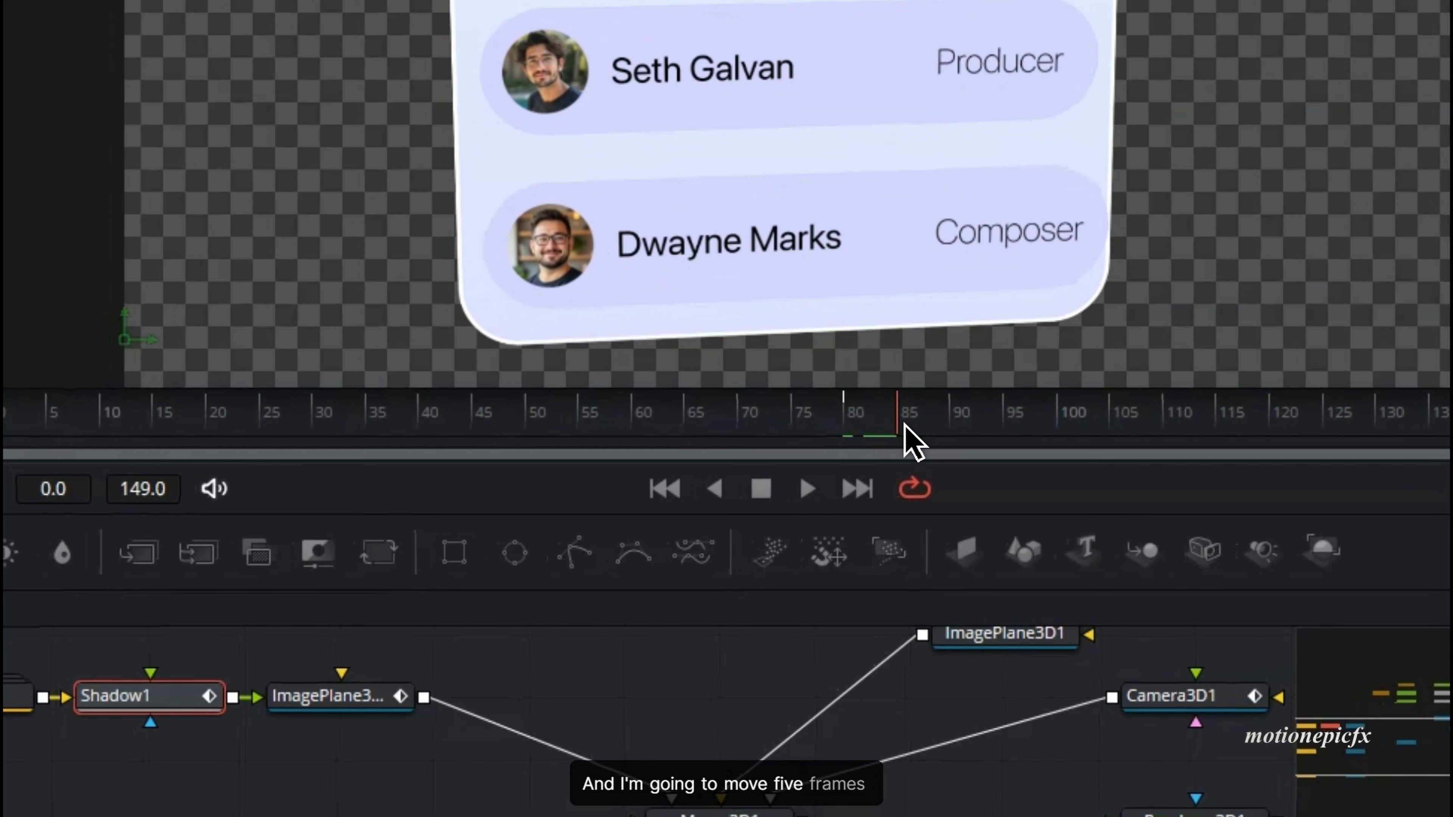
drag(905, 426, 946, 423)
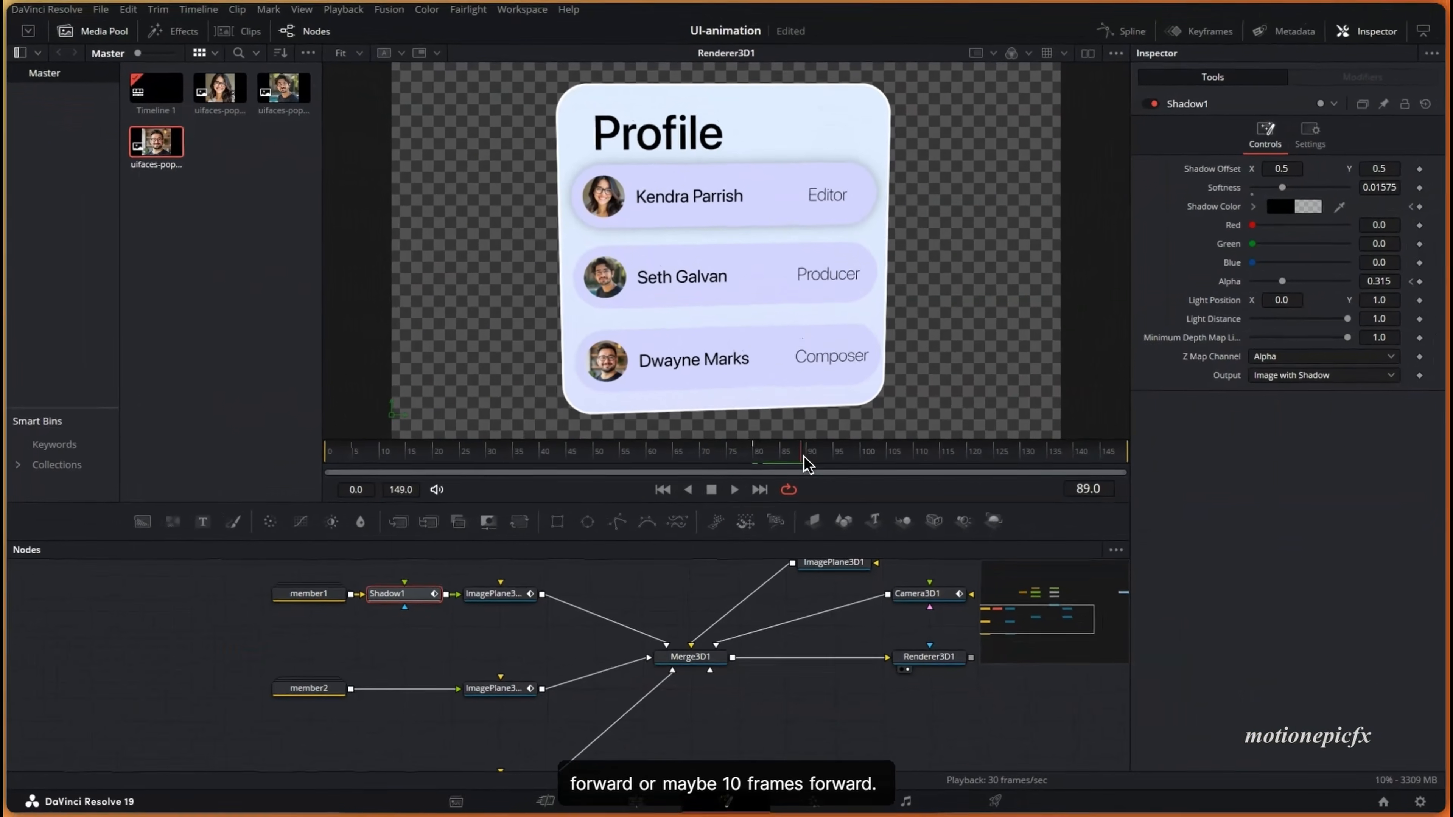
drag(804, 458, 785, 456)
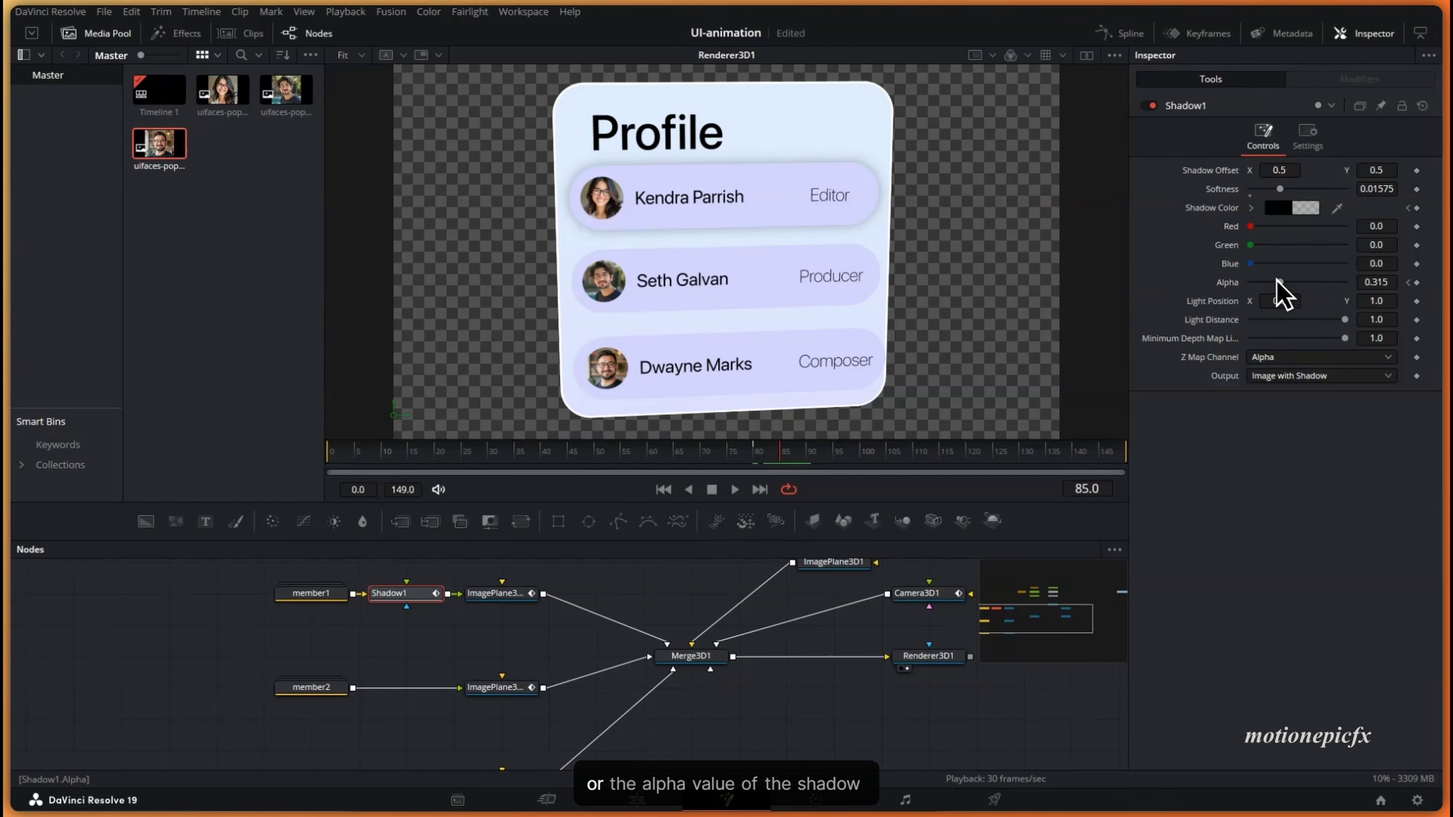
drag(1280, 284, 1261, 283)
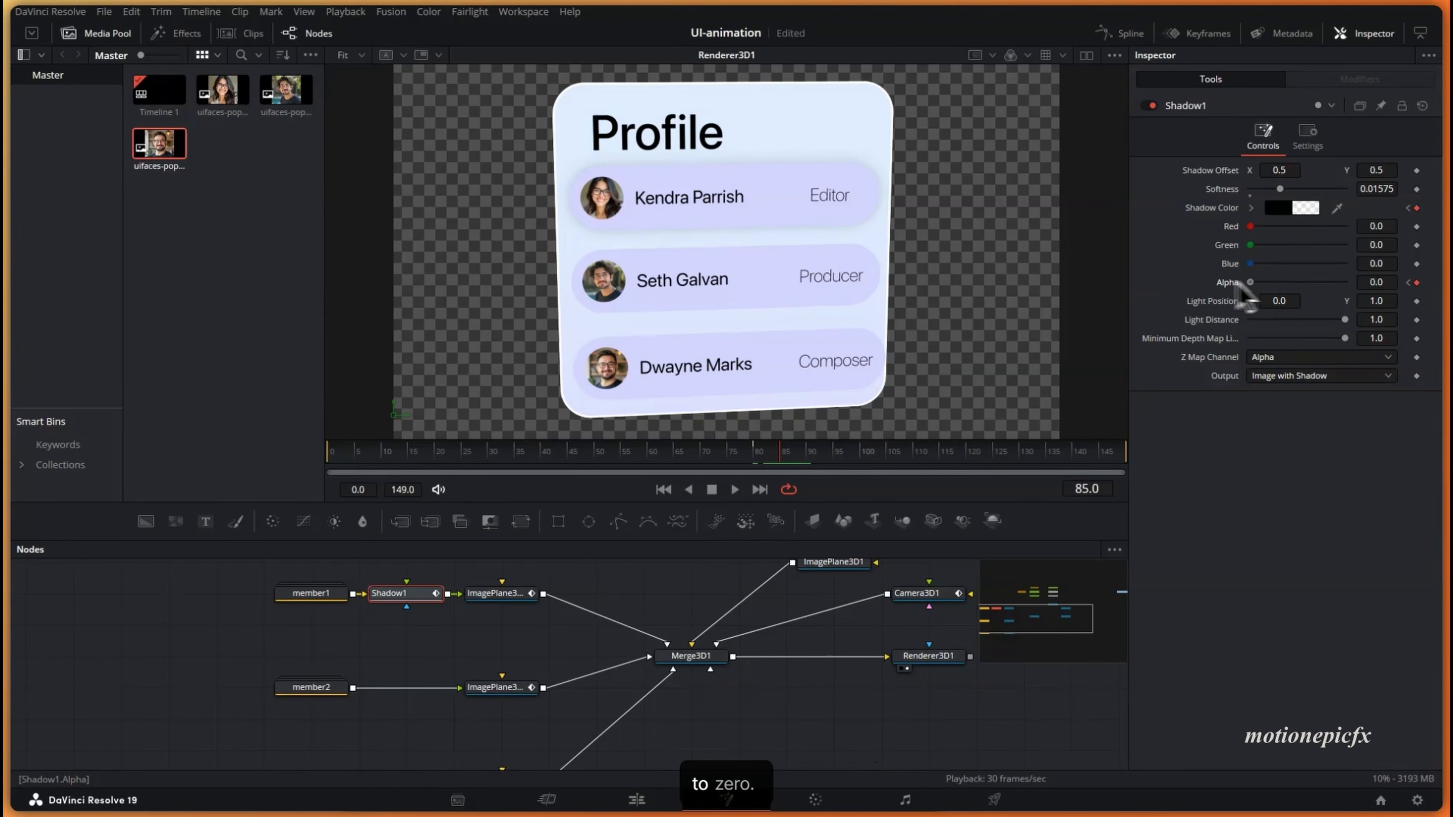
drag(752, 456, 795, 463)
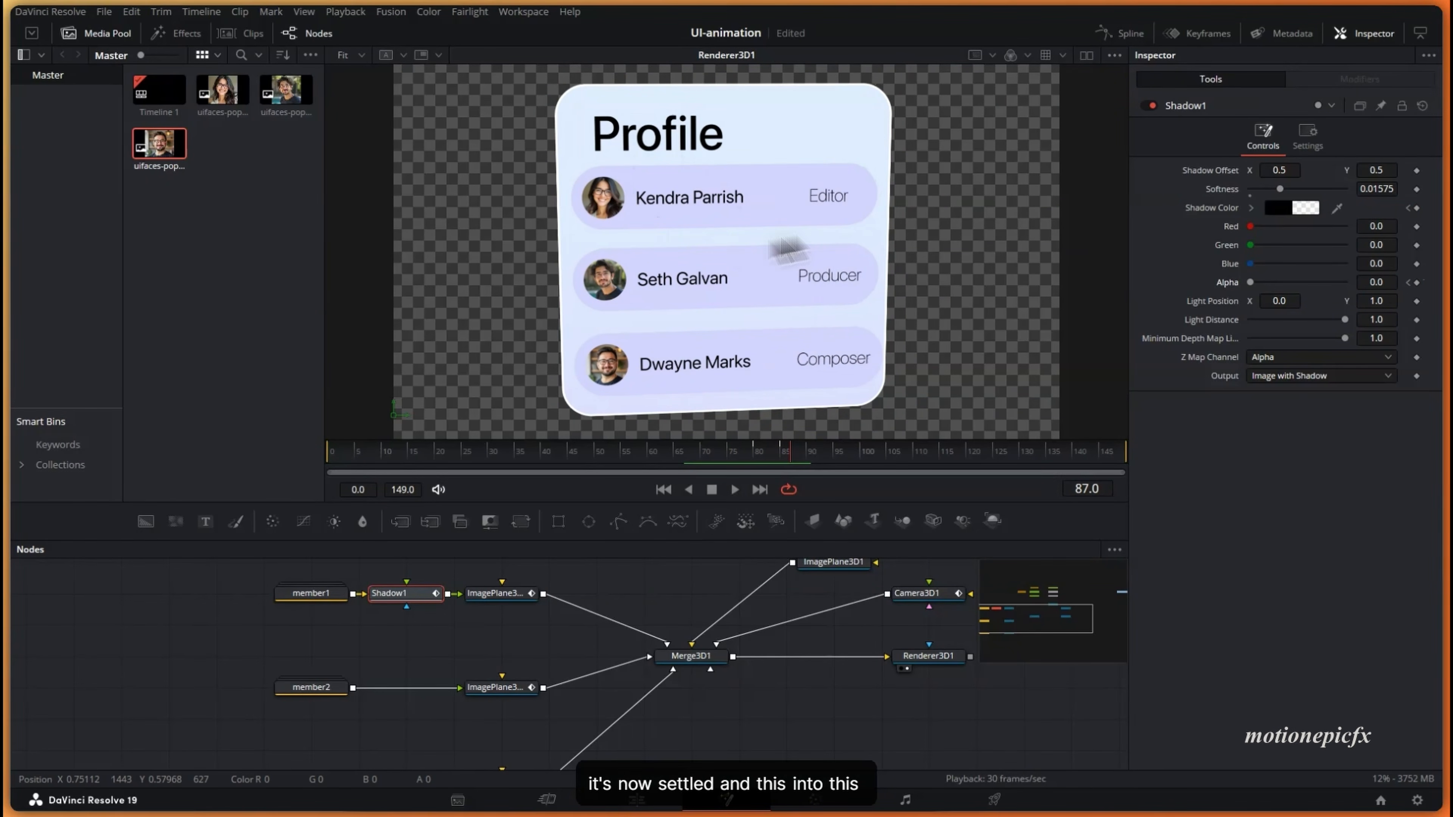
- Paste copies of the animated Shadow1 after member2 and member3
click(753, 454)
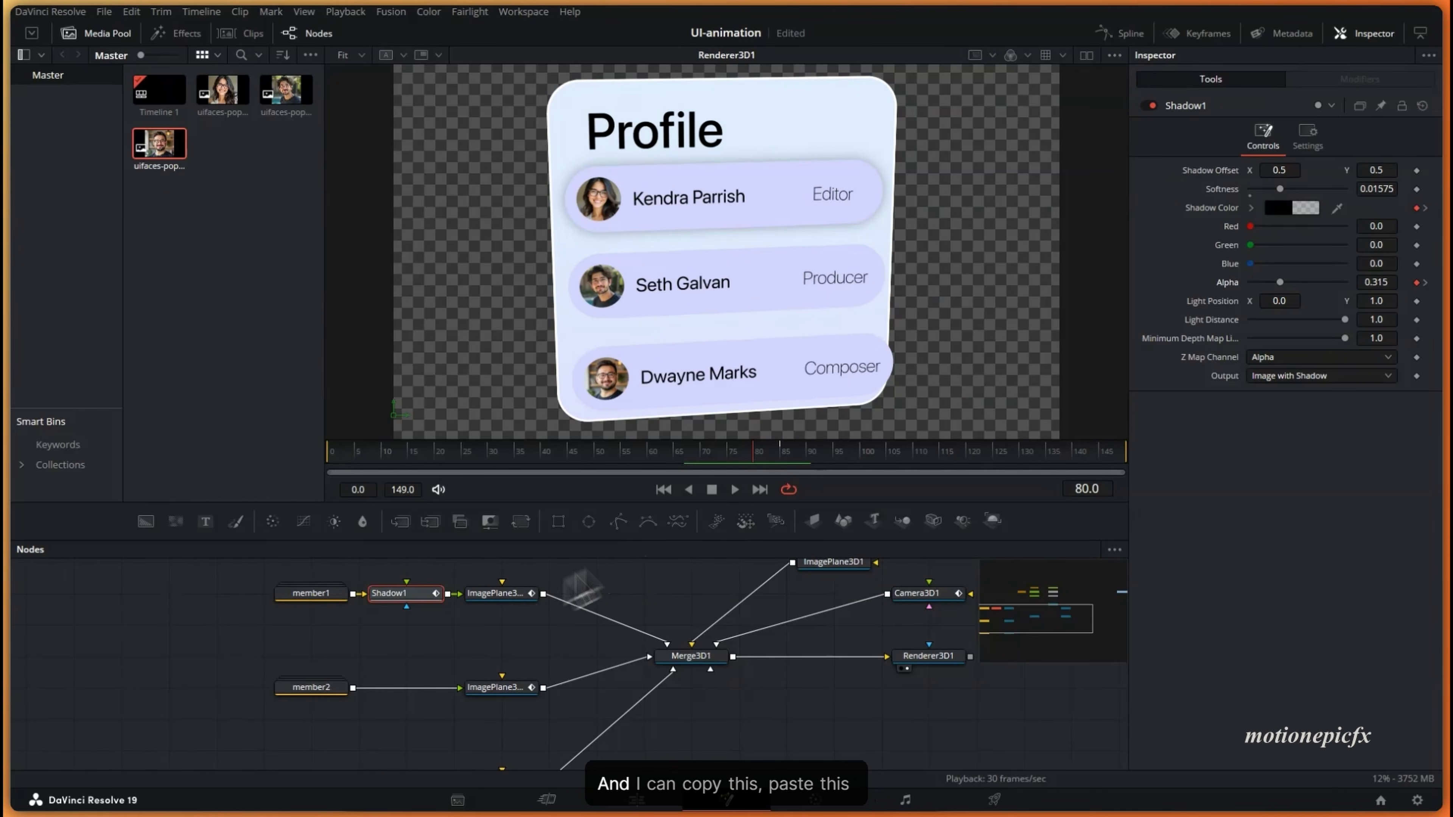
key(ctrl+c)
click(322, 689)
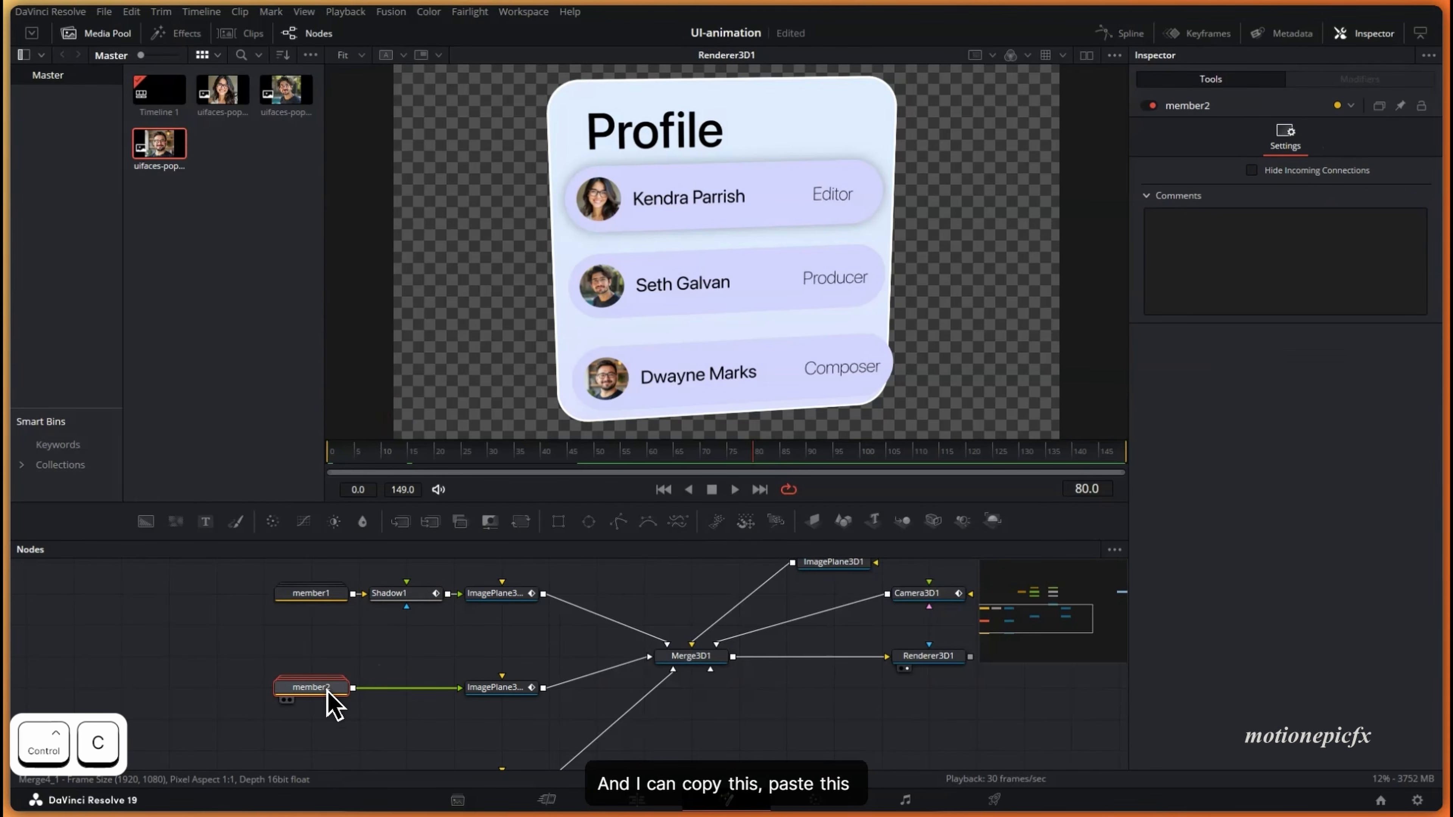
key(ctrl+v)
scroll(386, 704, down, 2)
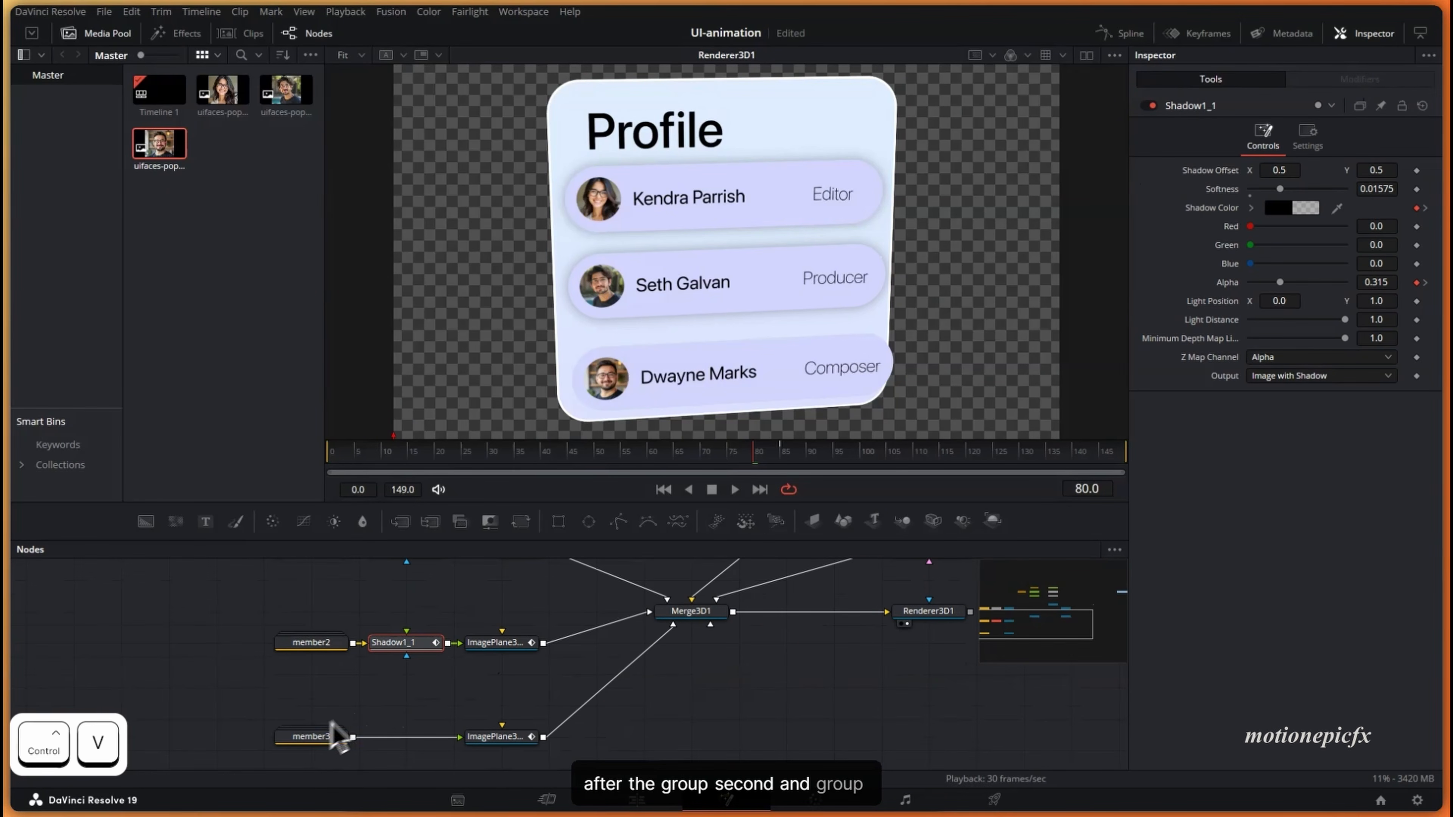
click(314, 737)
key(ctrl+v)
scroll(407, 750, up, 2)
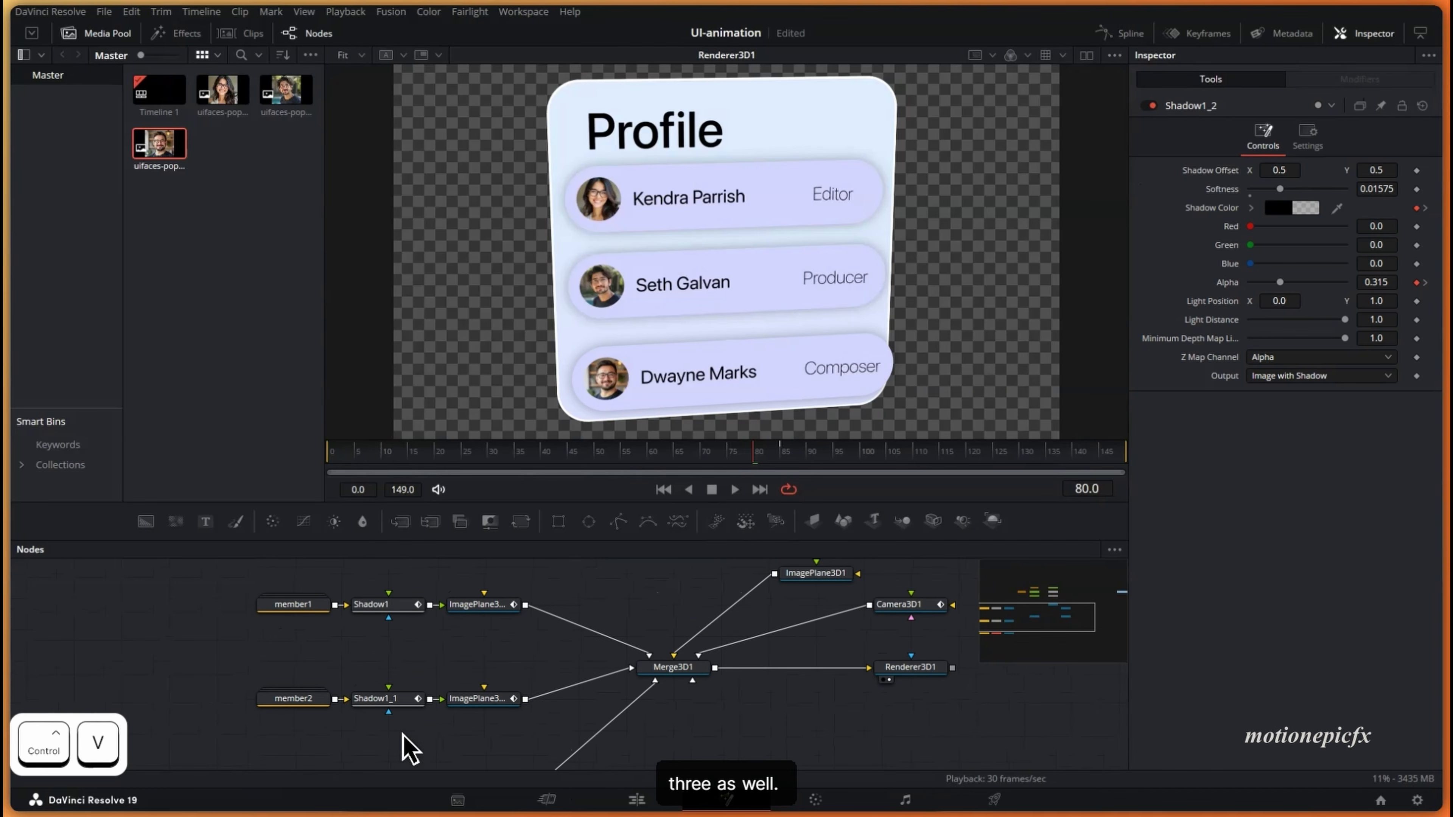
- Select Shadow1_1 and show its keyframe timing
click(388, 605)
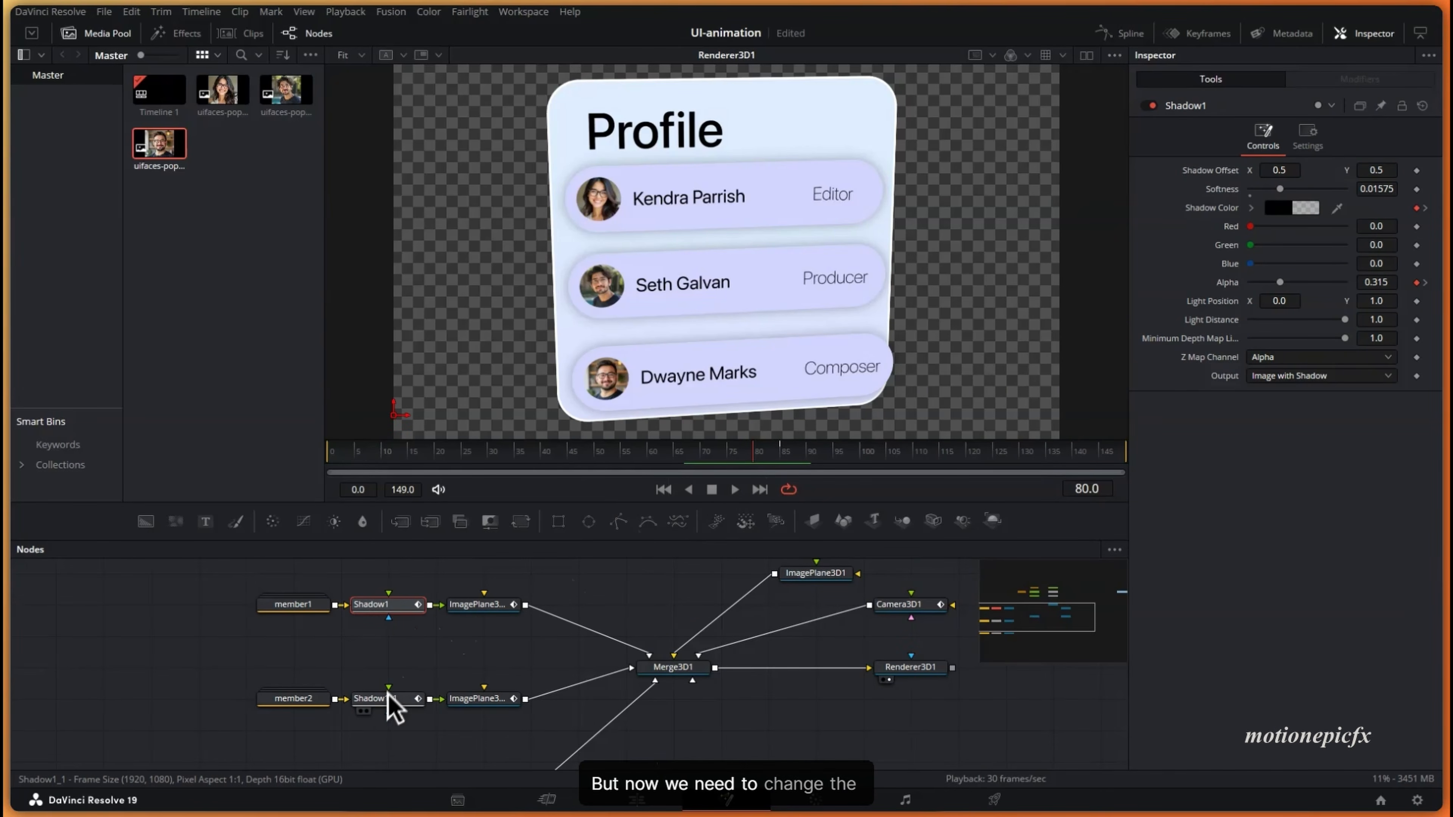
scroll(405, 702, down, 2)
click(418, 663)
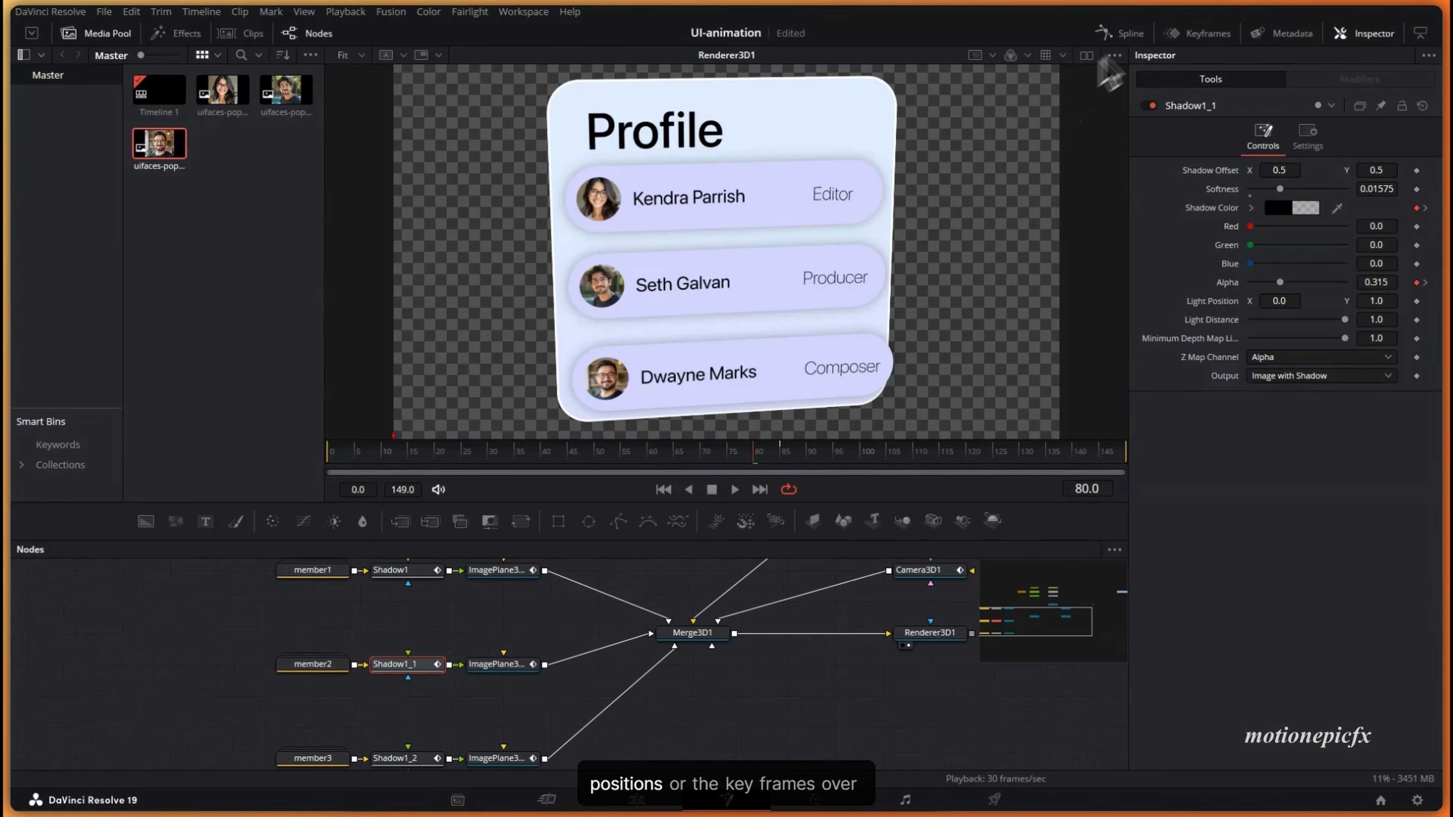
click(1185, 34)
- Shift Shadow1_1's Alpha fade later, to around frame 91, and play to review
click(602, 590)
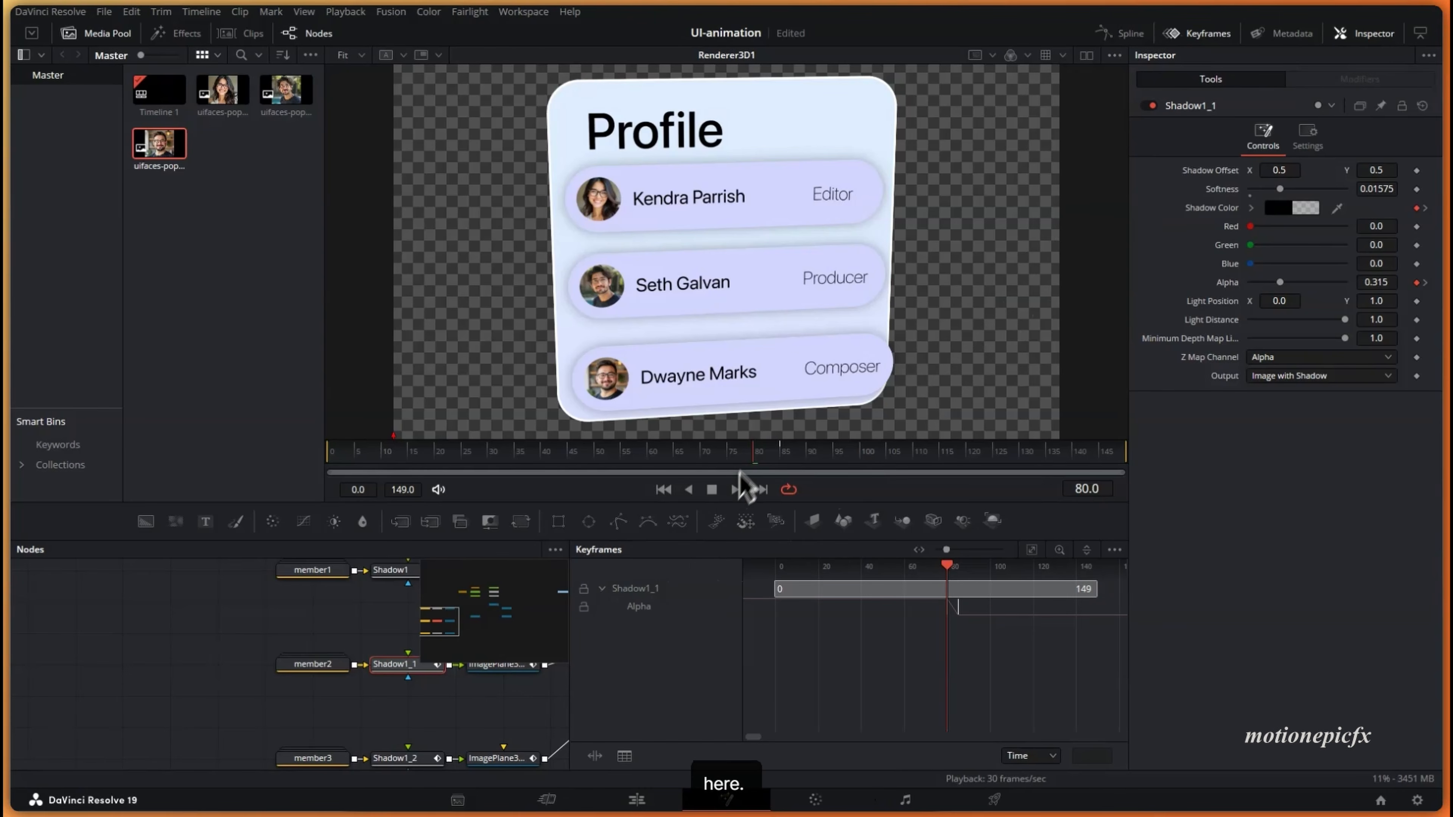
drag(744, 475, 610, 423)
drag(691, 428, 813, 452)
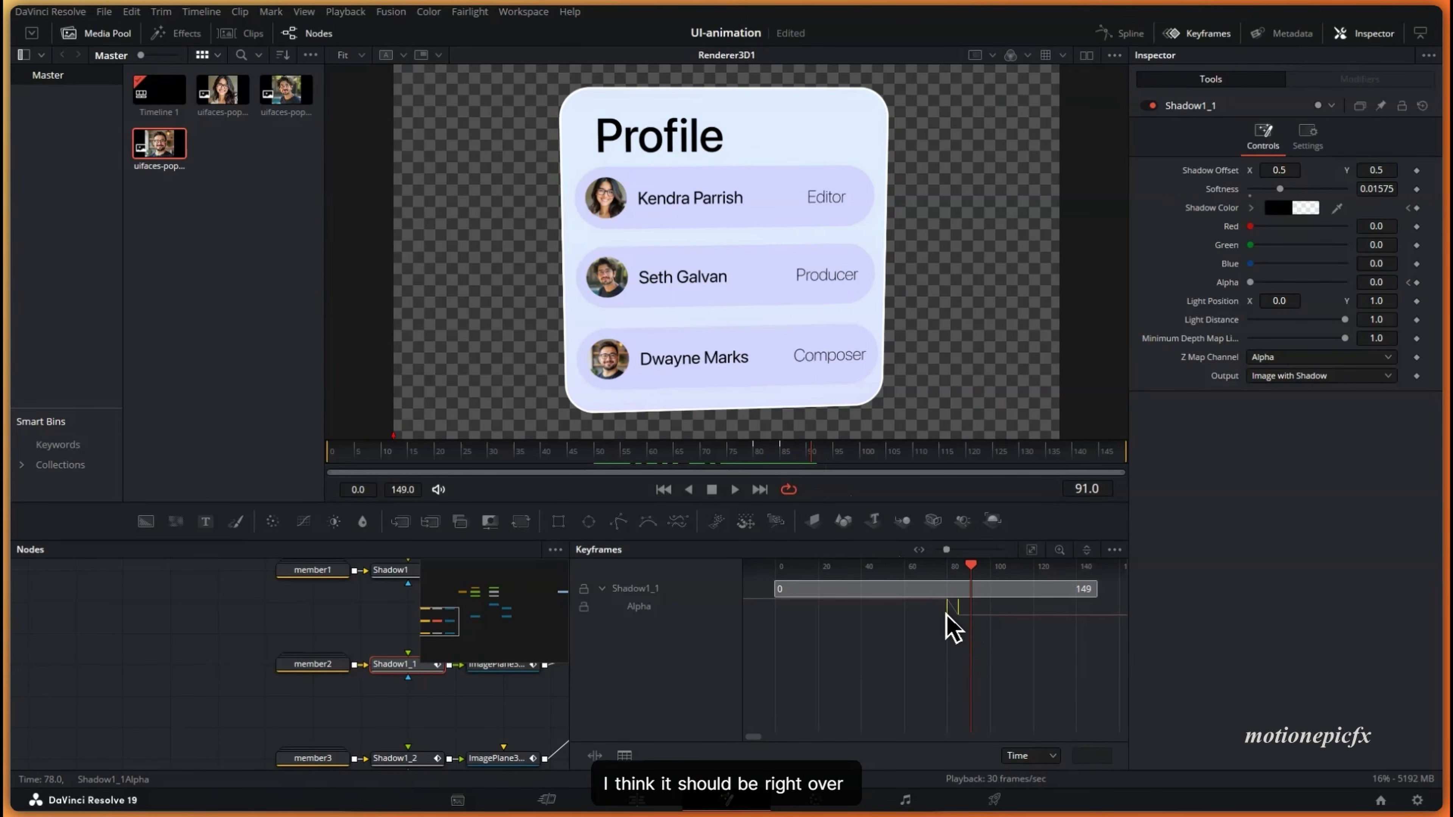
drag(962, 617, 968, 619)
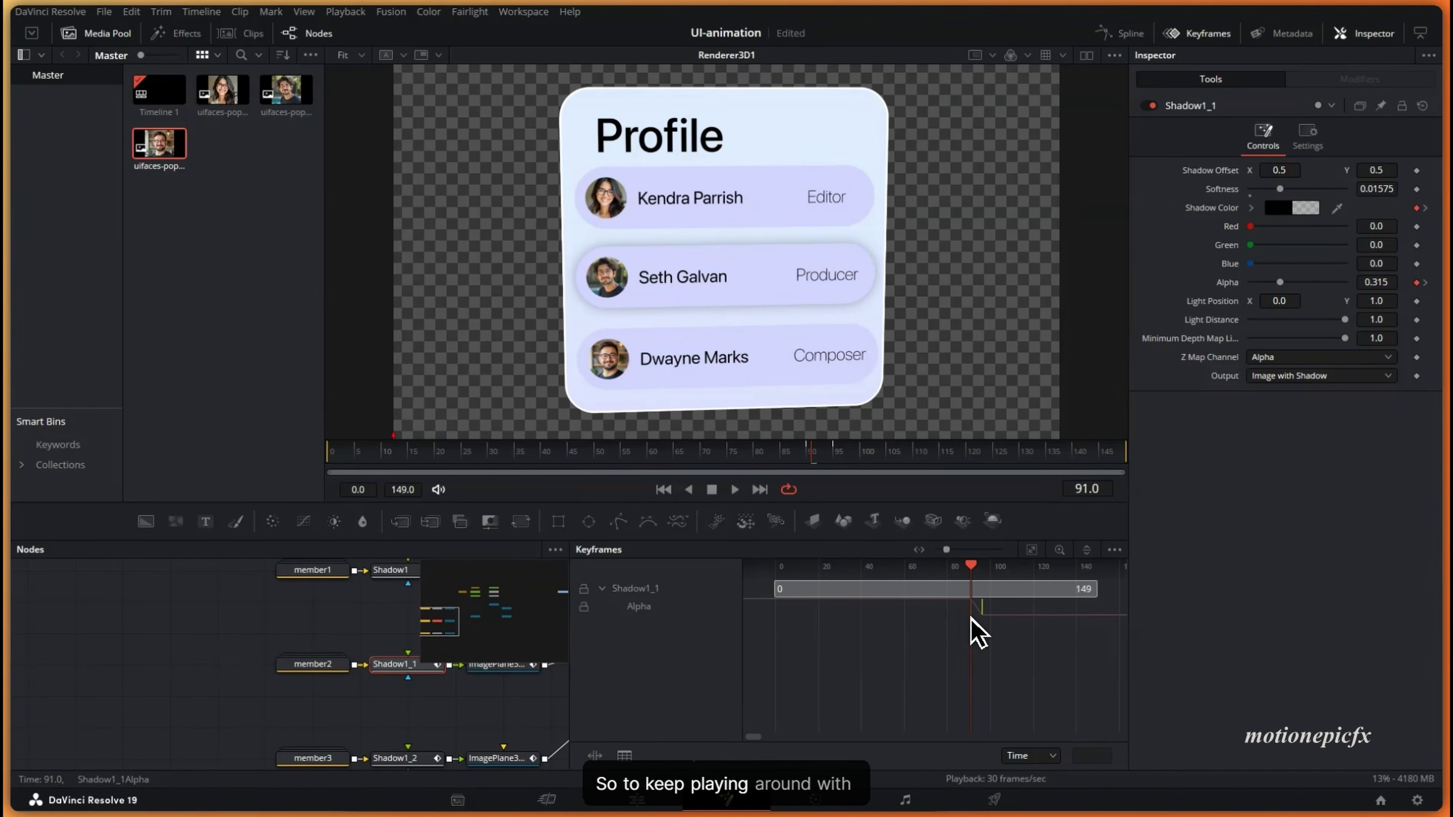
mouse_move(811, 458)
mouse_down()
mouse_move(779, 458)
mouse_move(820, 458)
mouse_up()
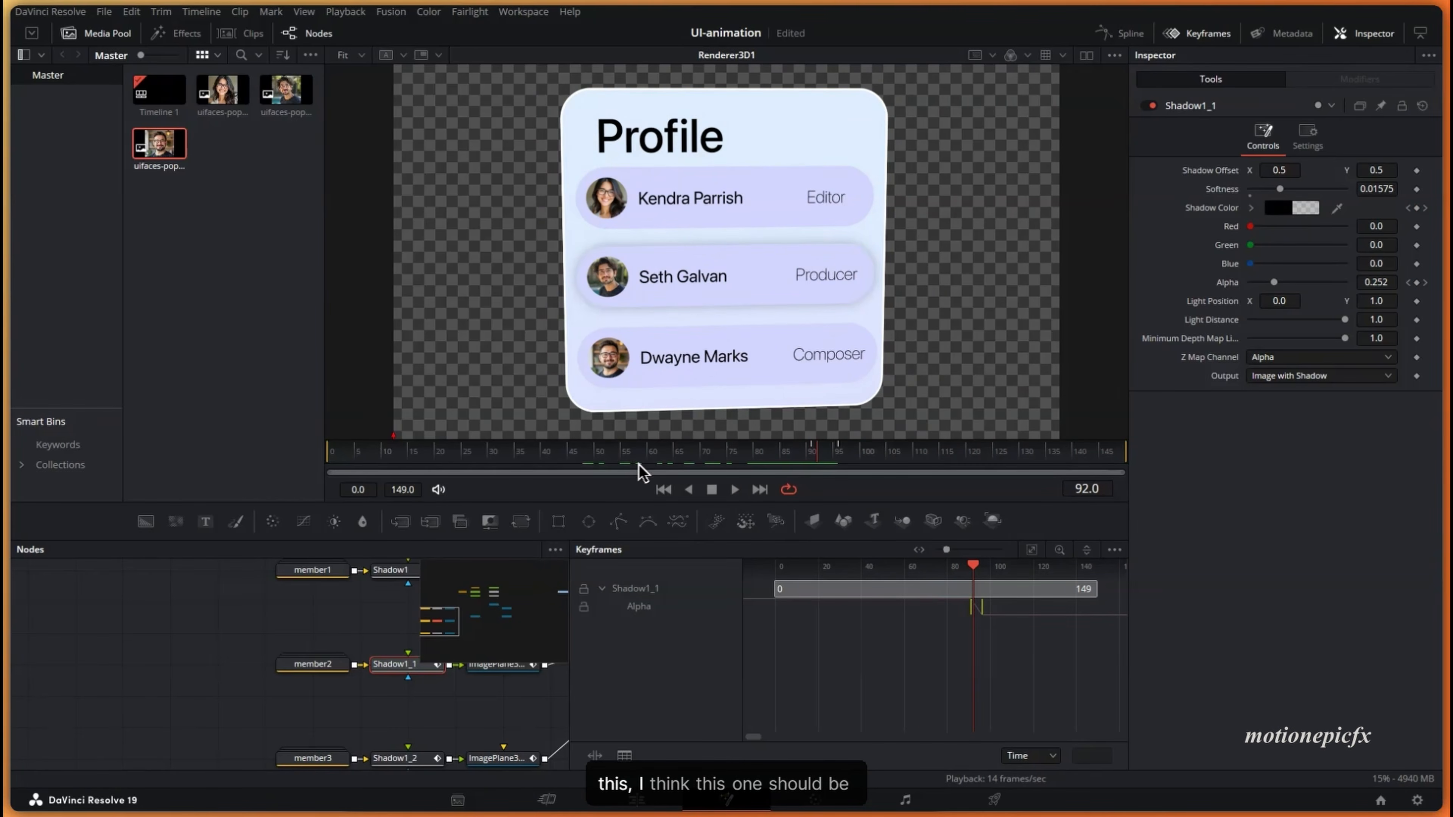
click(621, 458)
key(space)
key(space)
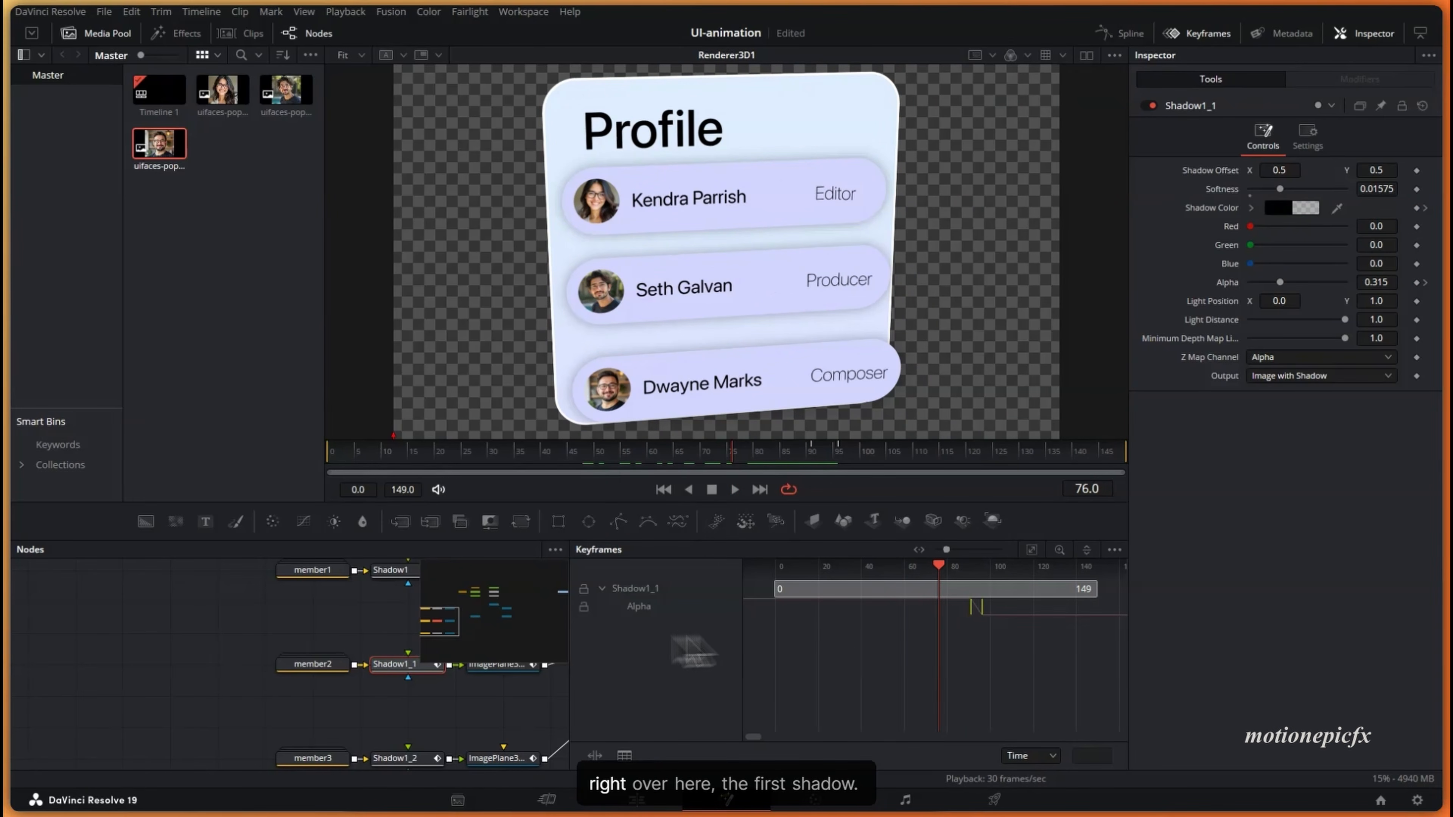
- Move Shadow1's Alpha fade earlier, to roughly frame 70–72
click(387, 582)
click(393, 573)
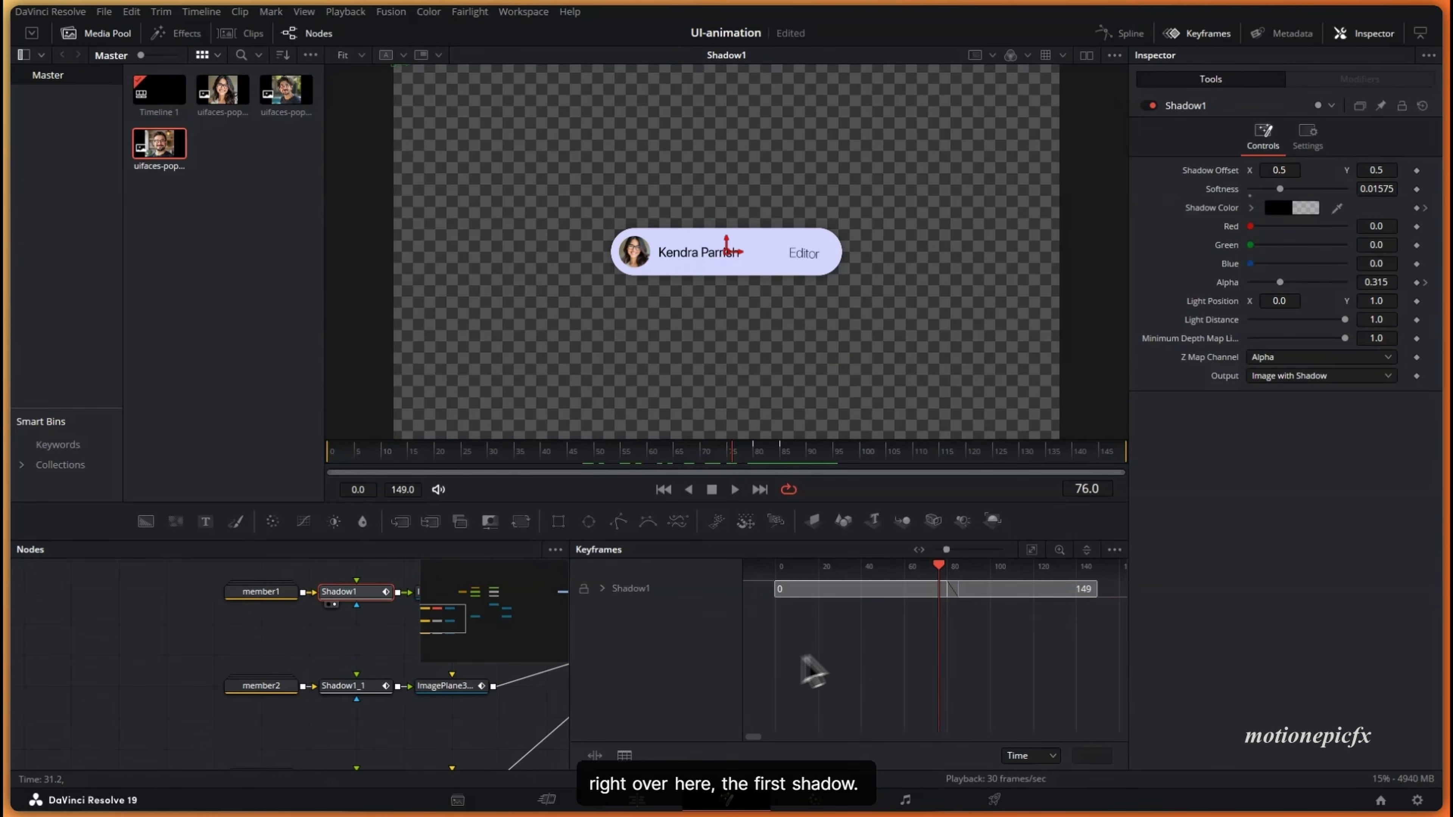
click(602, 589)
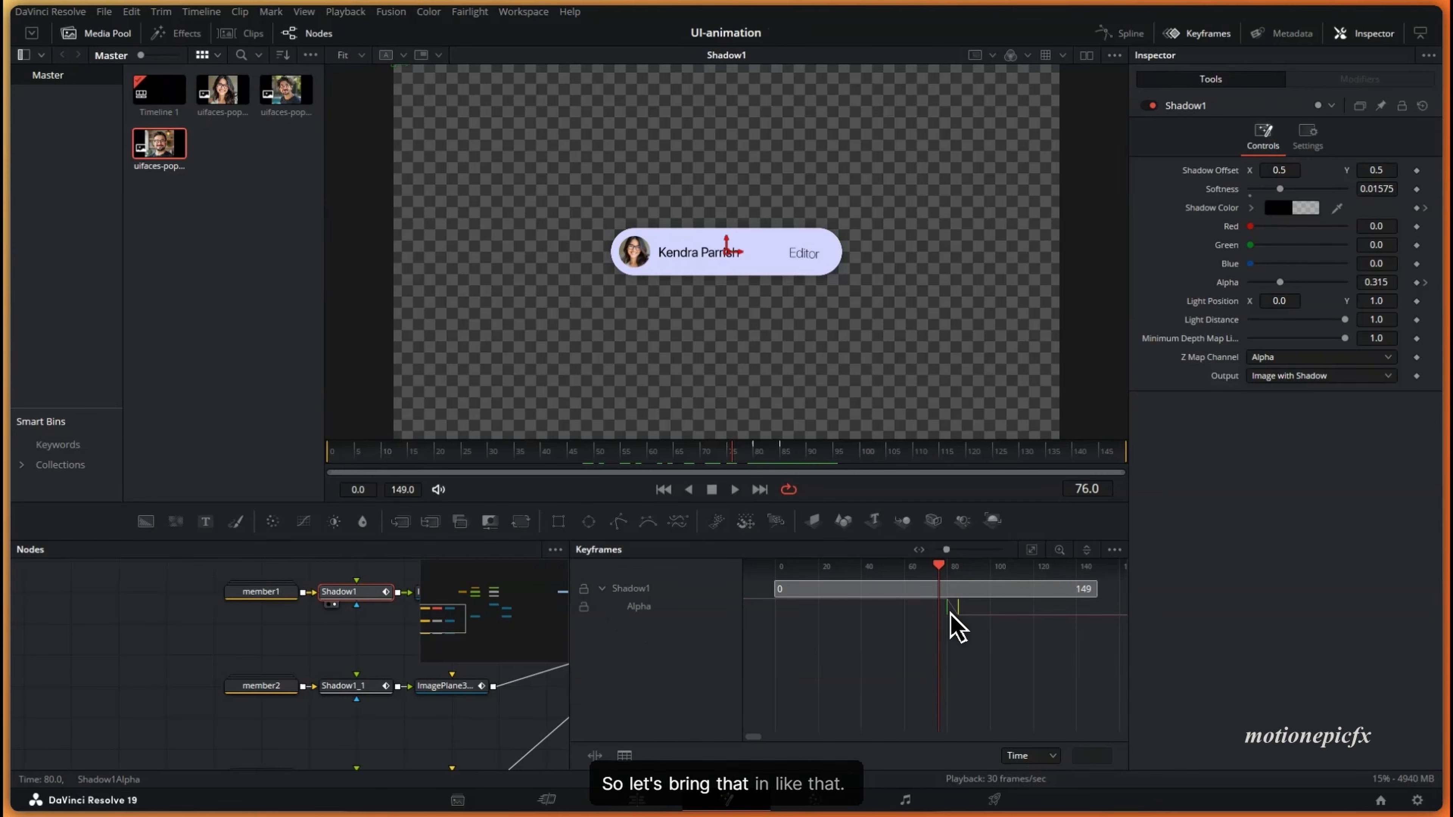
drag(950, 614, 935, 617)
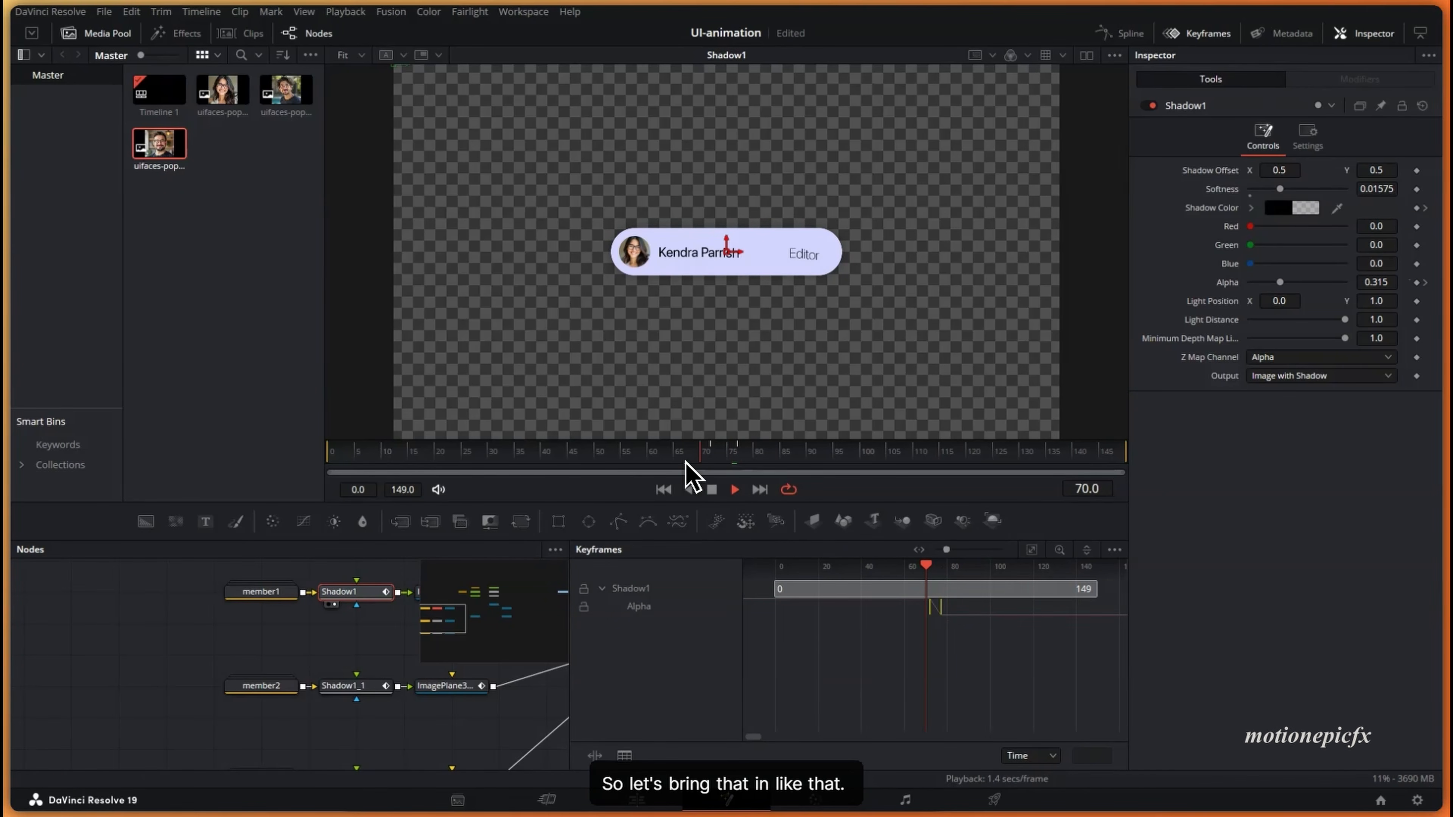
drag(457, 669, 235, 721)
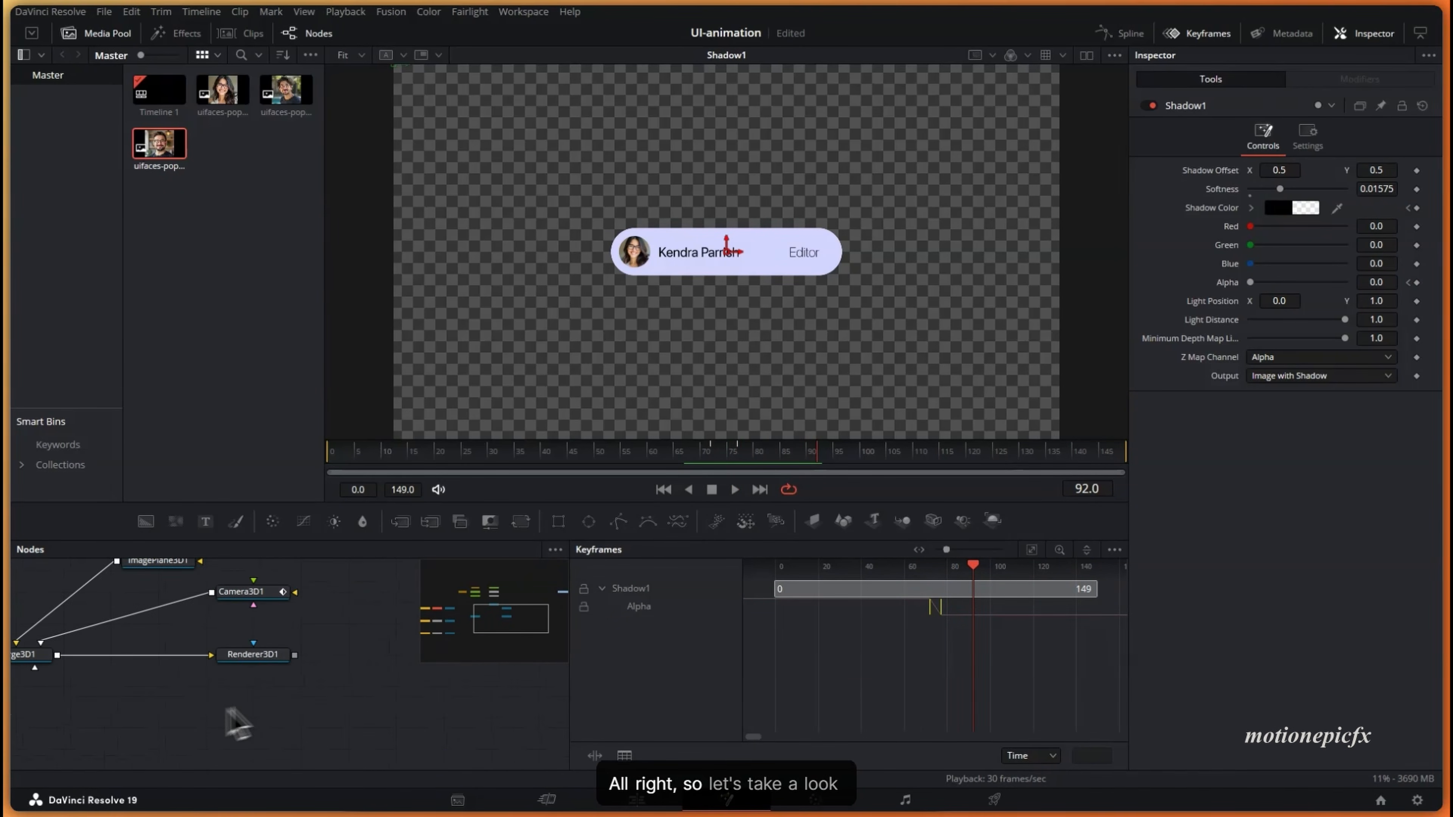
- Preview the 3D render from frame 47 and show the first pill plane's keyframes
click(214, 668)
click(584, 453)
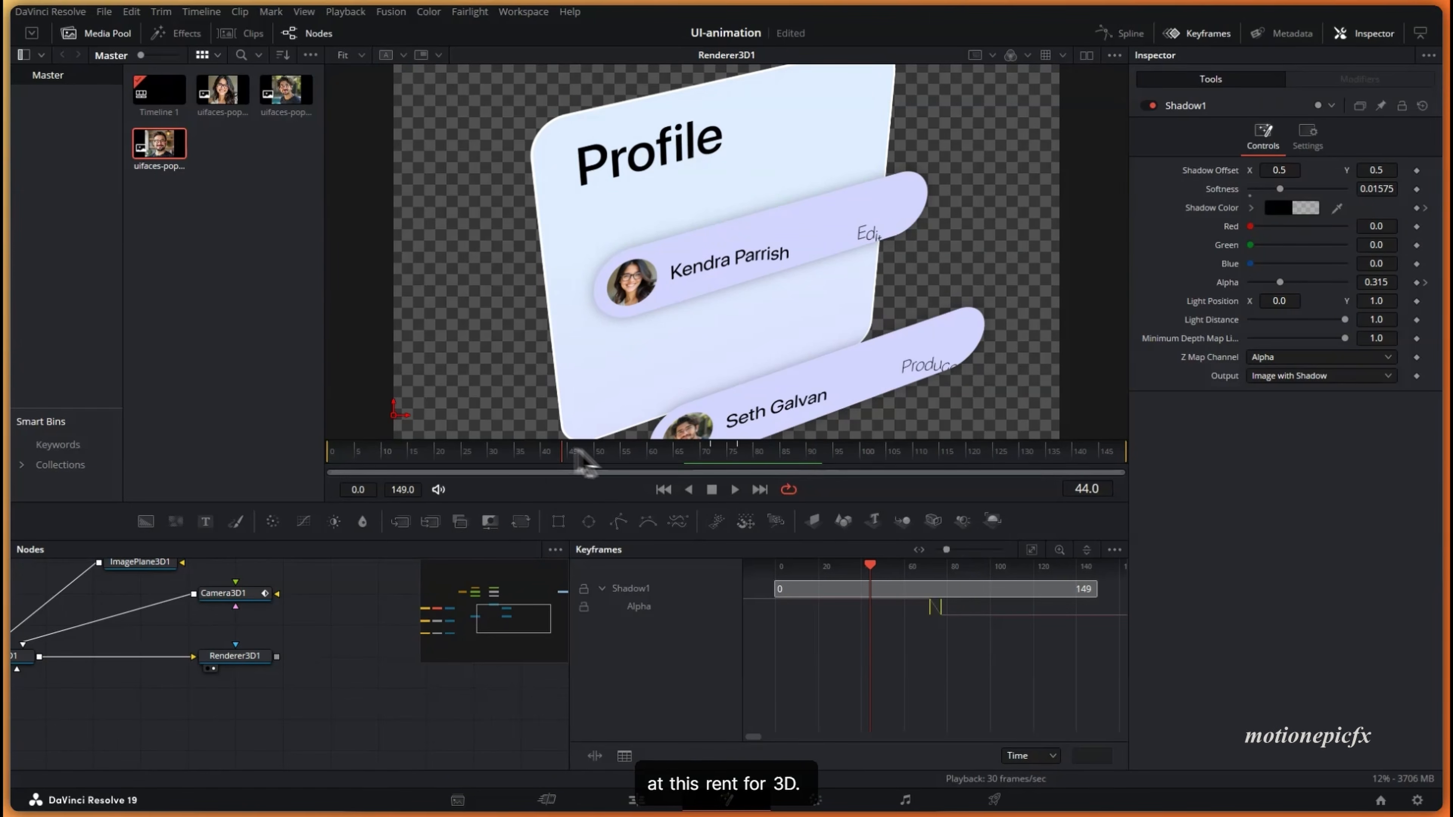
key(space)
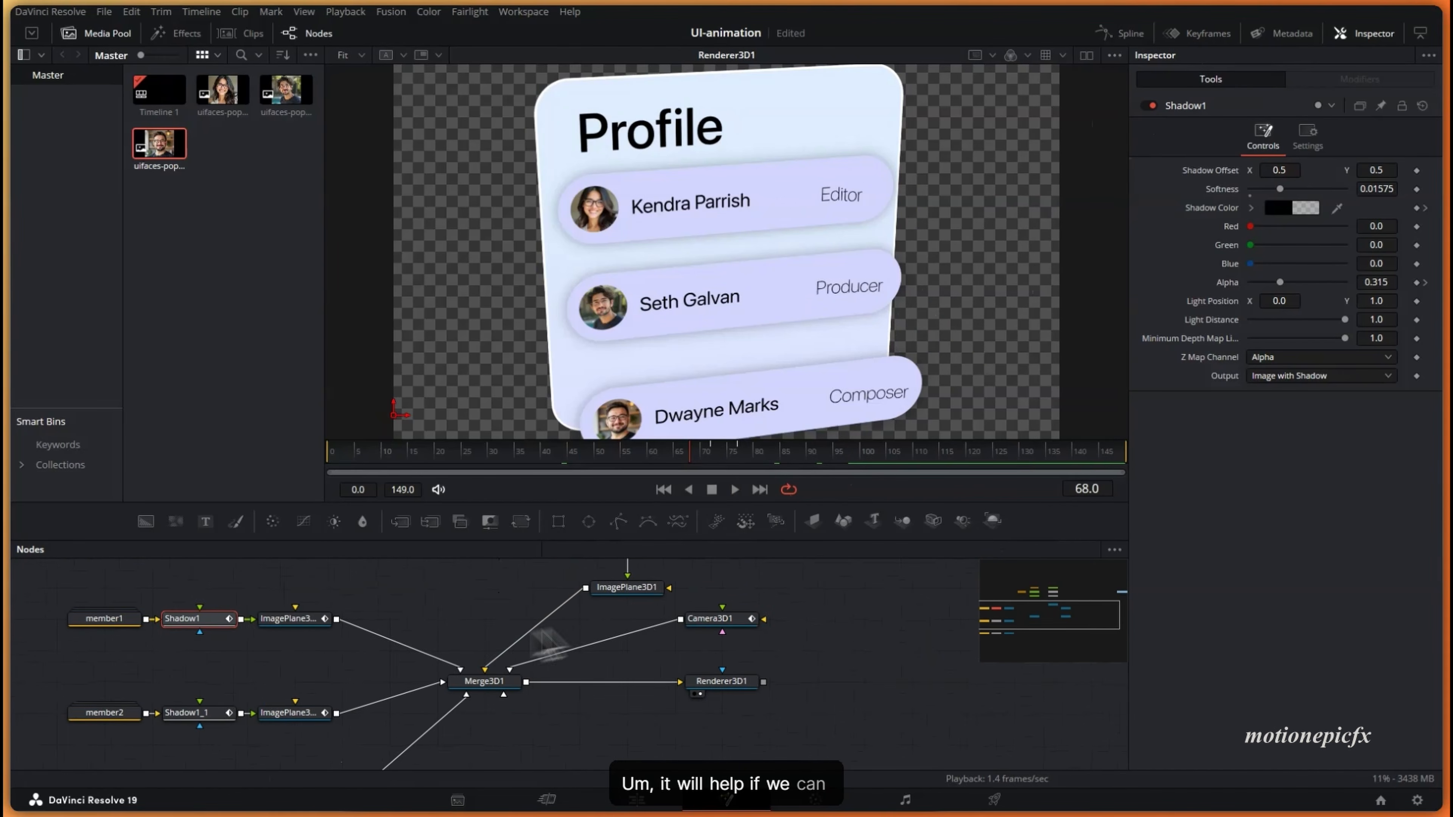
click(522, 614)
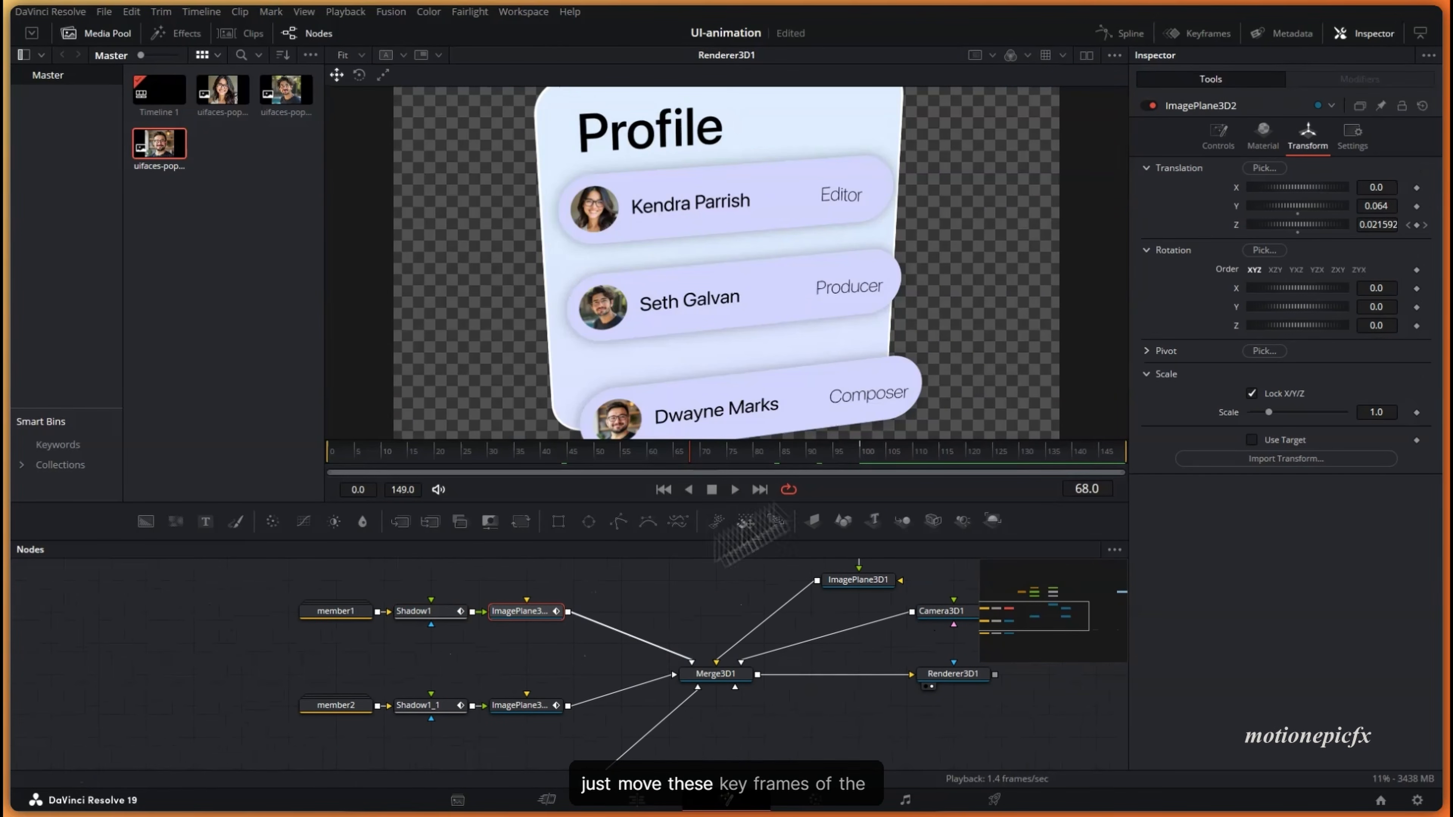
click(1206, 34)
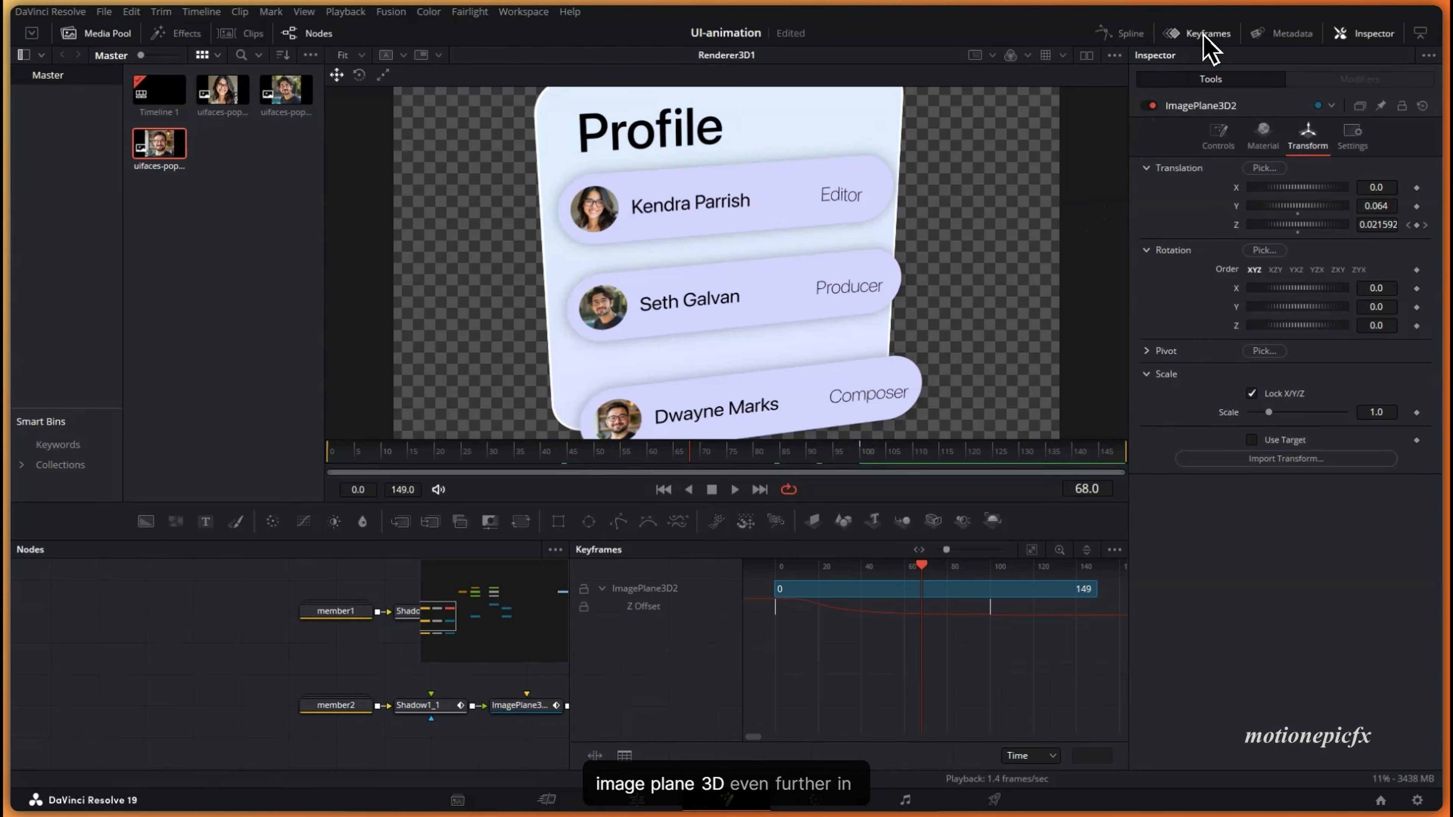
- Drag the second and third pills' Z Offset keyframes later, then preview and view the curve
click(523, 710)
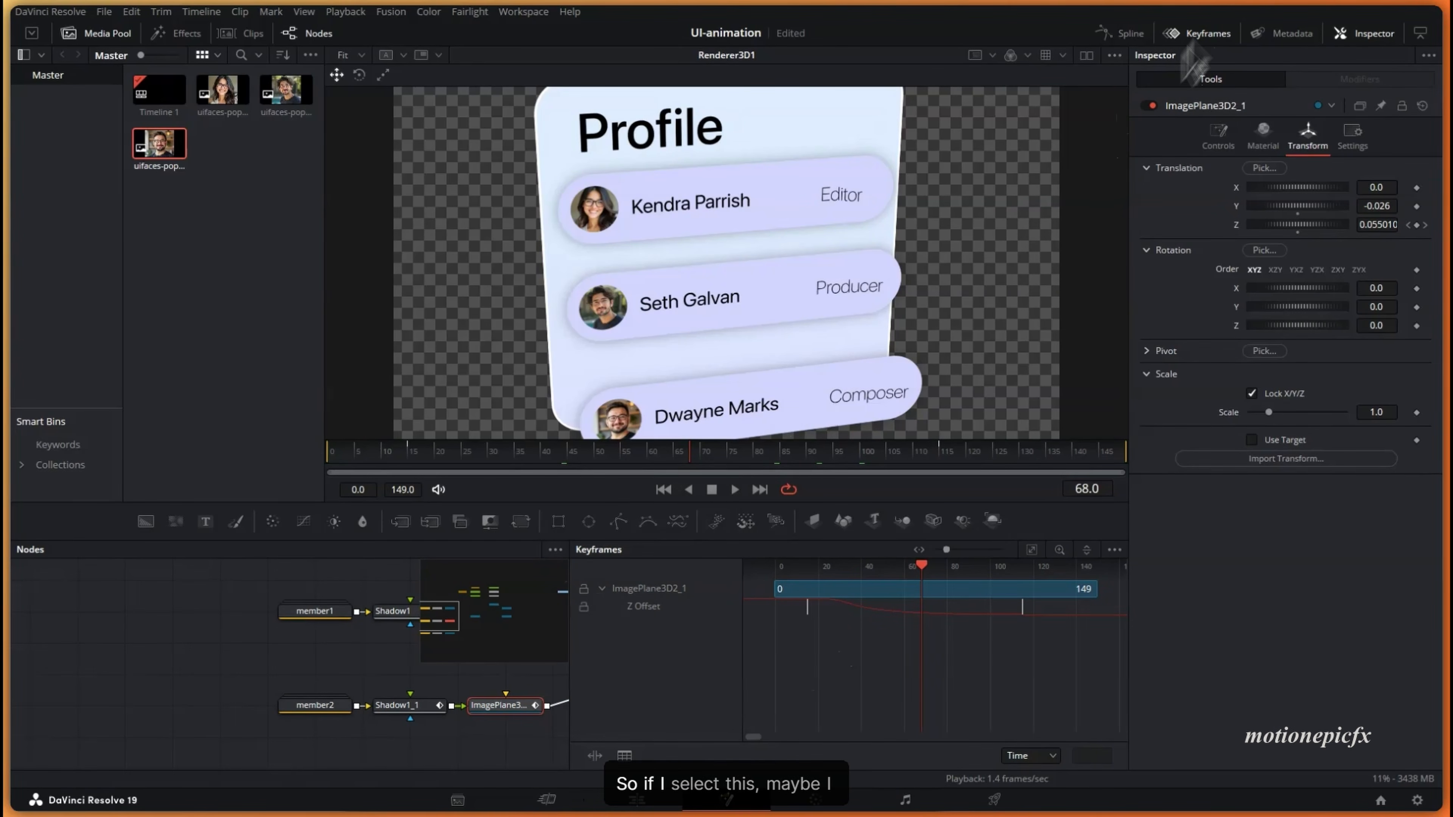
drag(789, 668, 1042, 618)
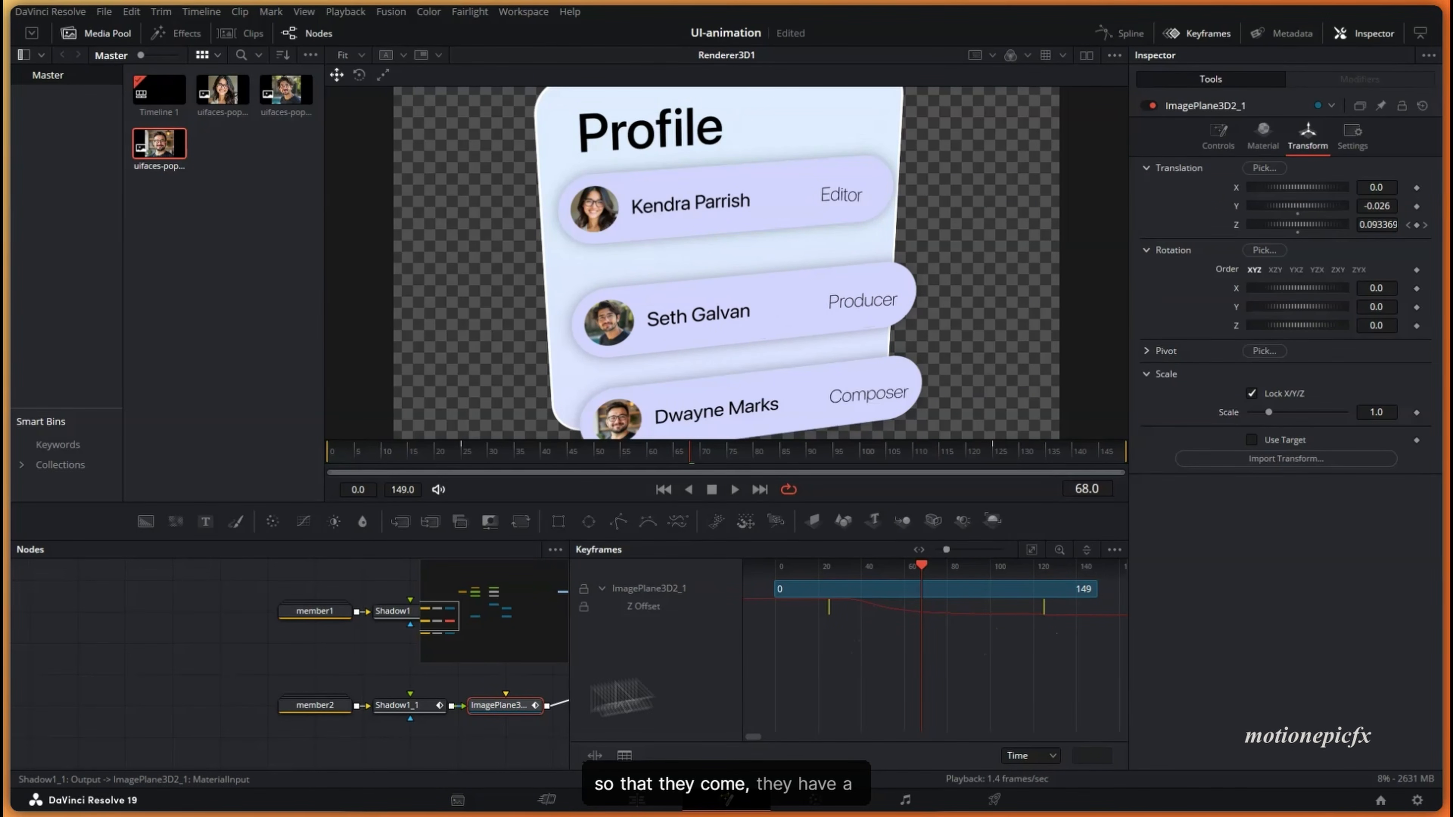
click(1199, 33)
scroll(505, 629, down, 3)
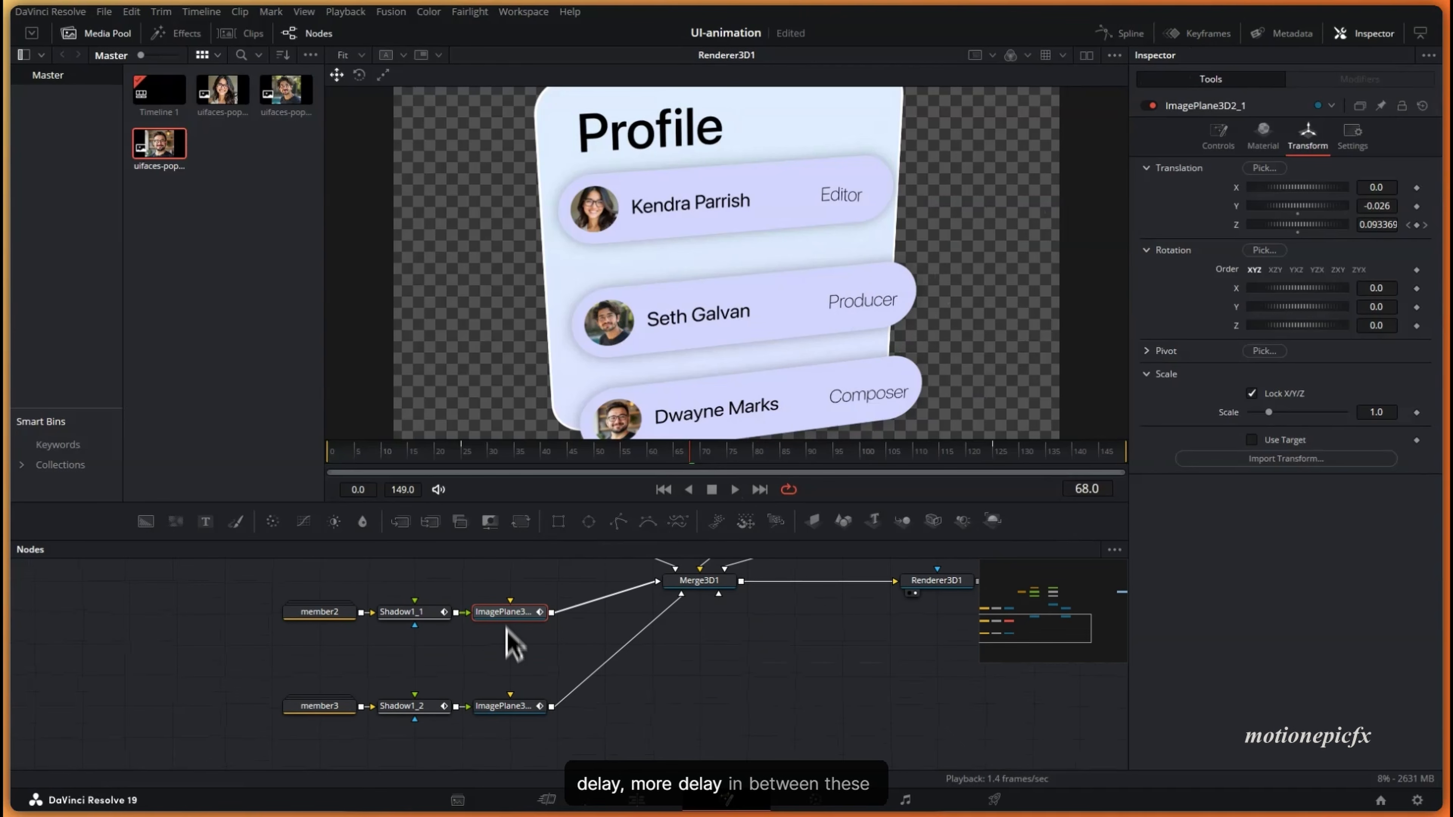
click(497, 708)
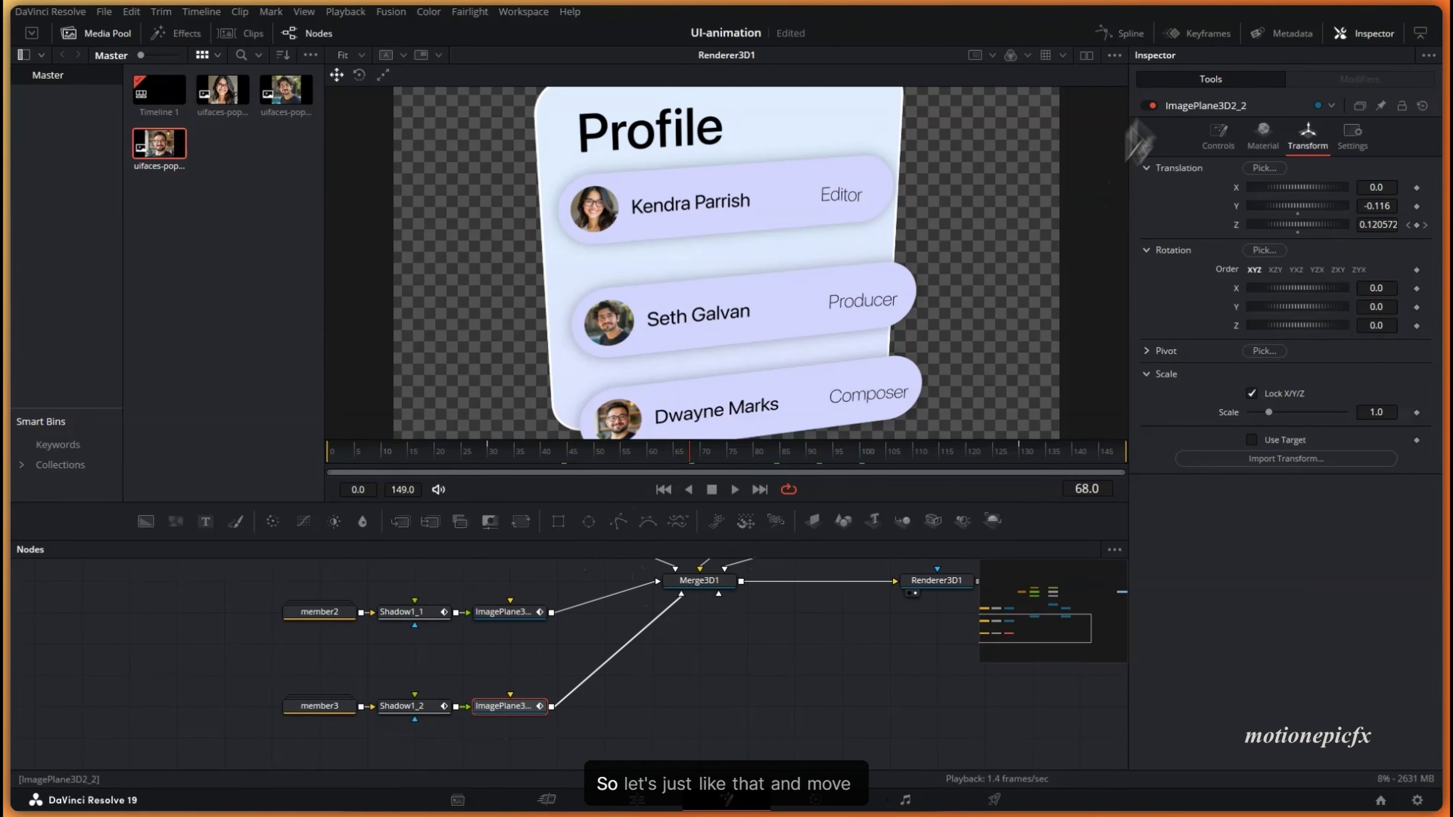
click(1199, 33)
drag(826, 663, 1079, 627)
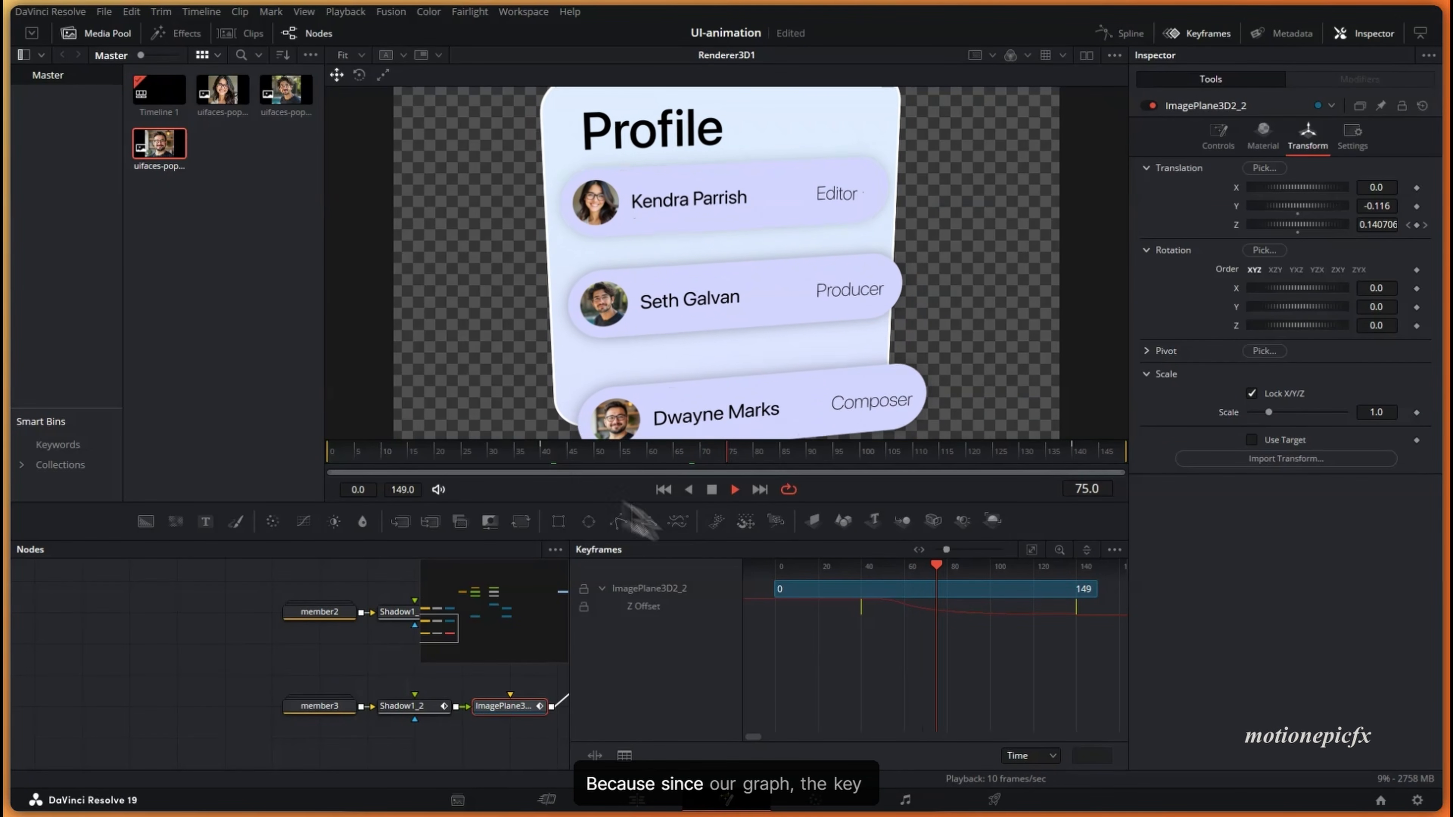
key(space)
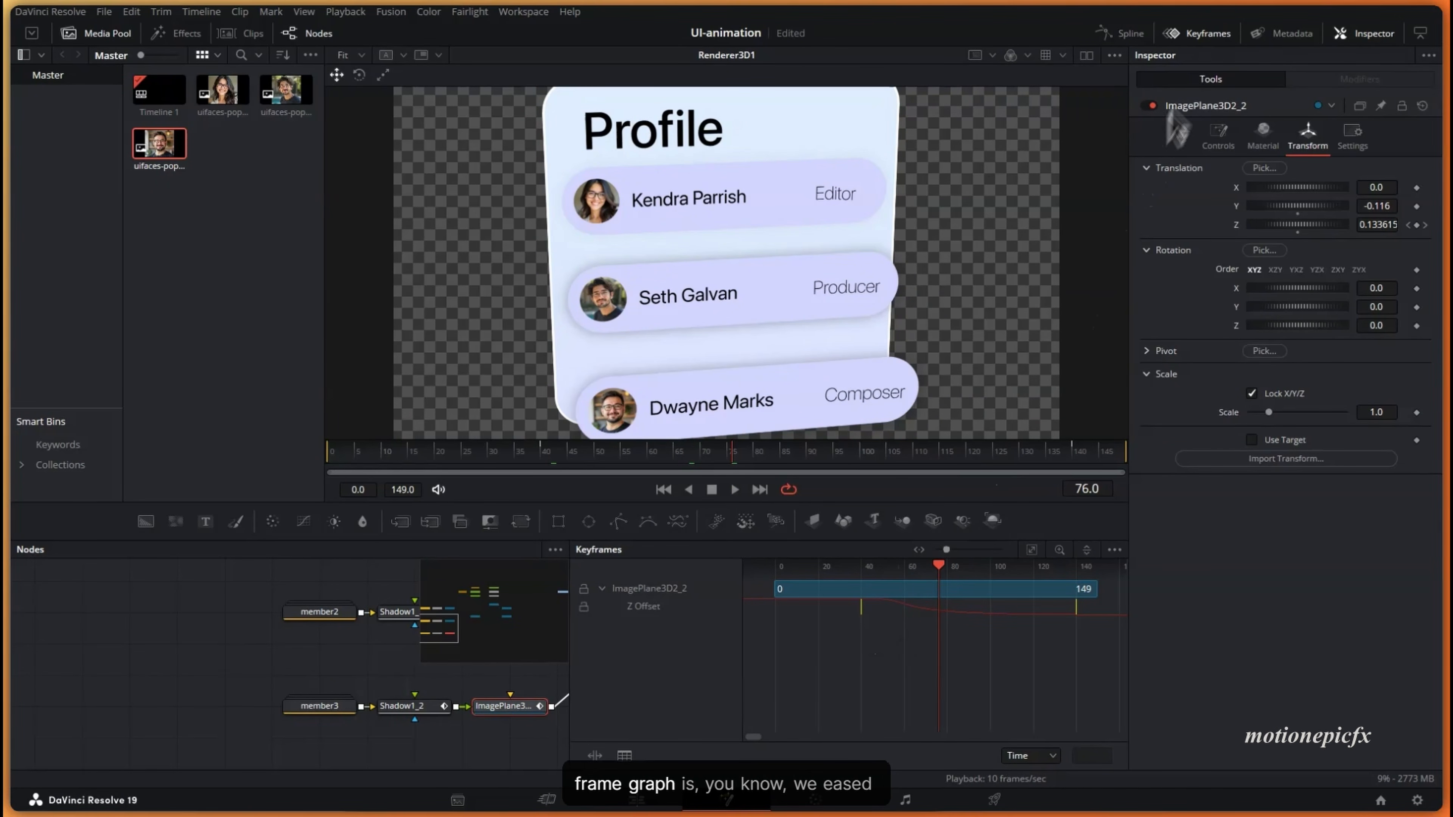
click(1126, 35)
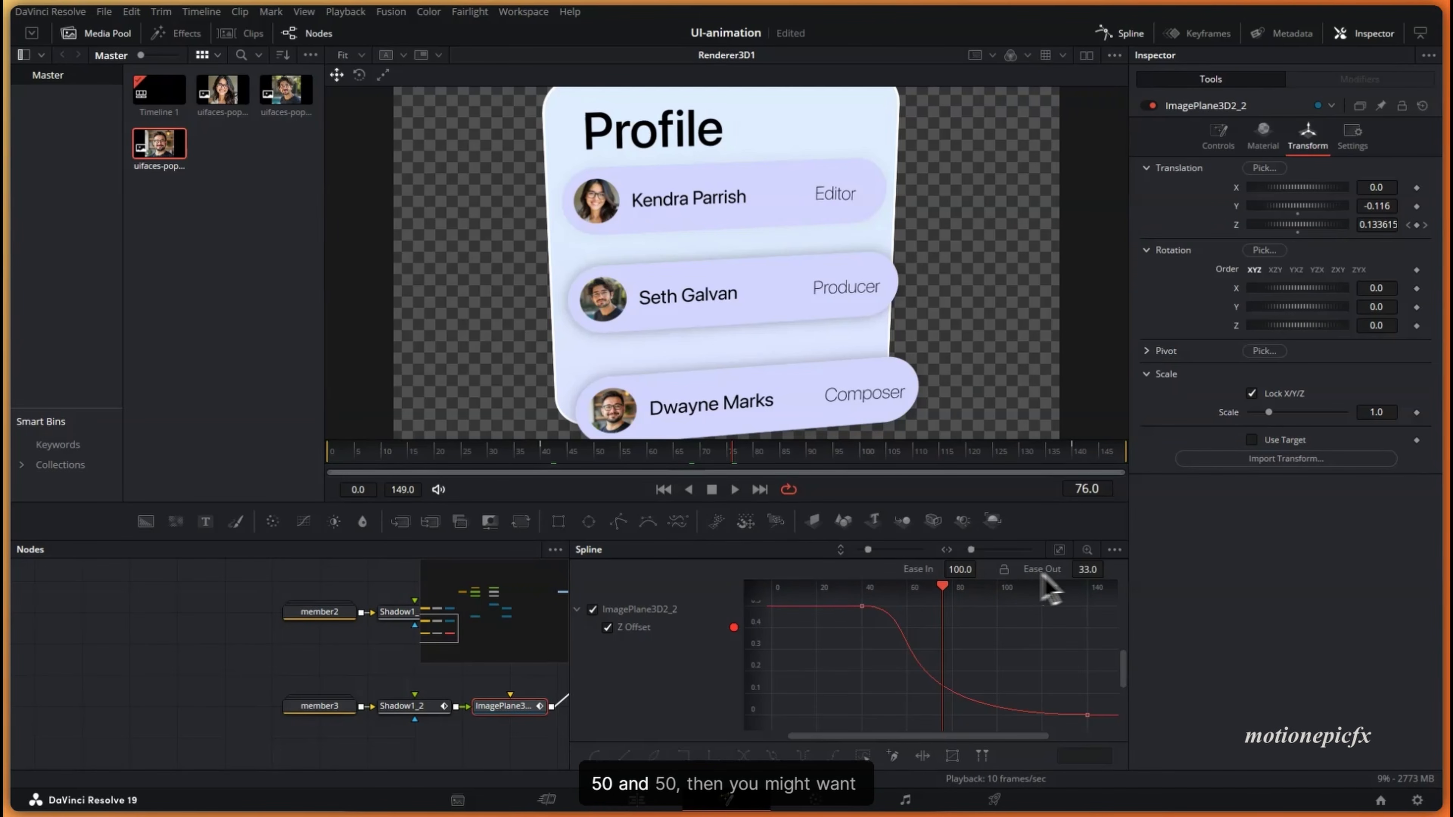
- Replay the card animation from frames 37–41, then close the curve editor
click(528, 461)
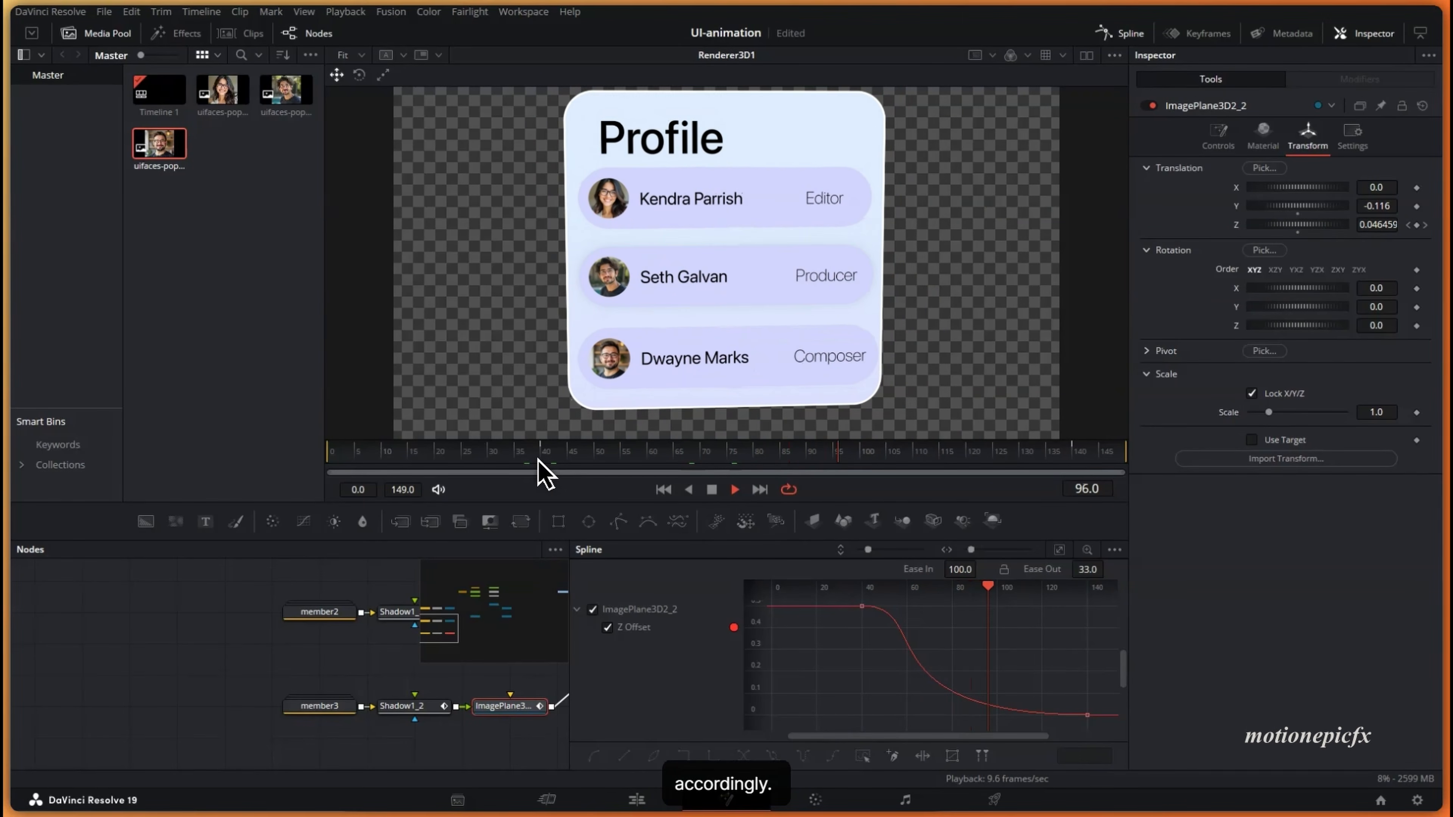
click(537, 461)
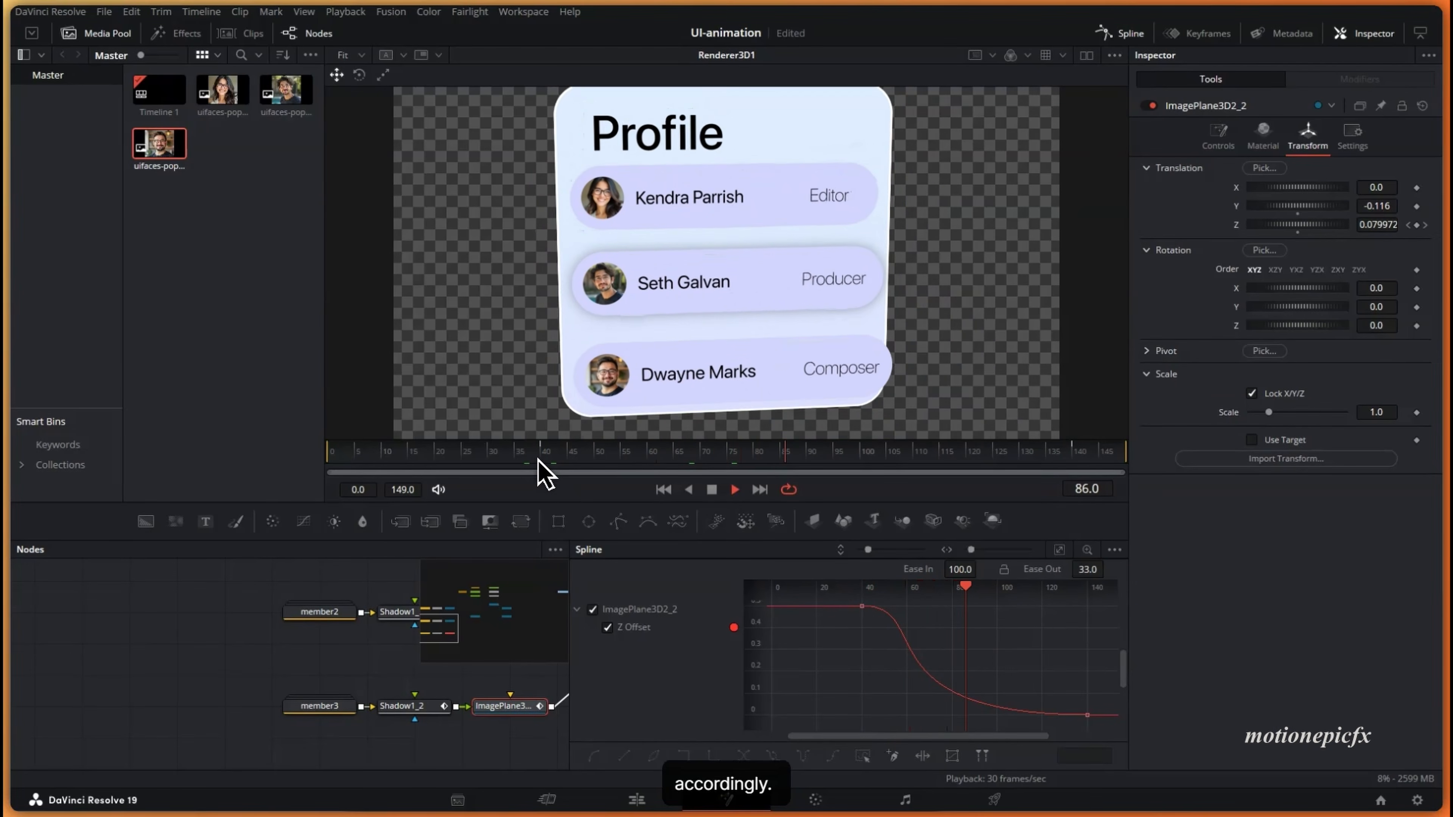
click(539, 461)
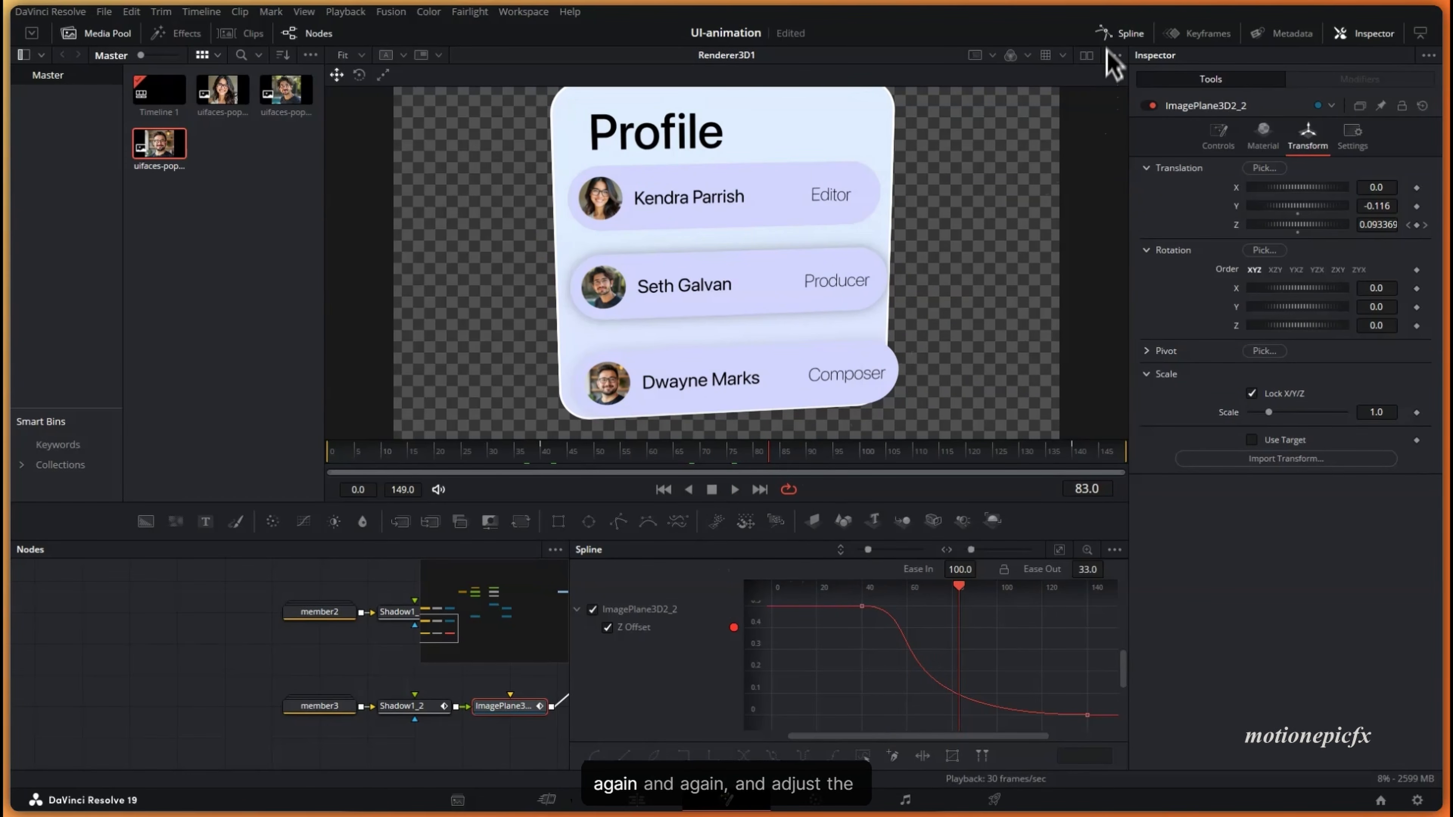
click(1110, 34)
scroll(573, 658, up, 3)
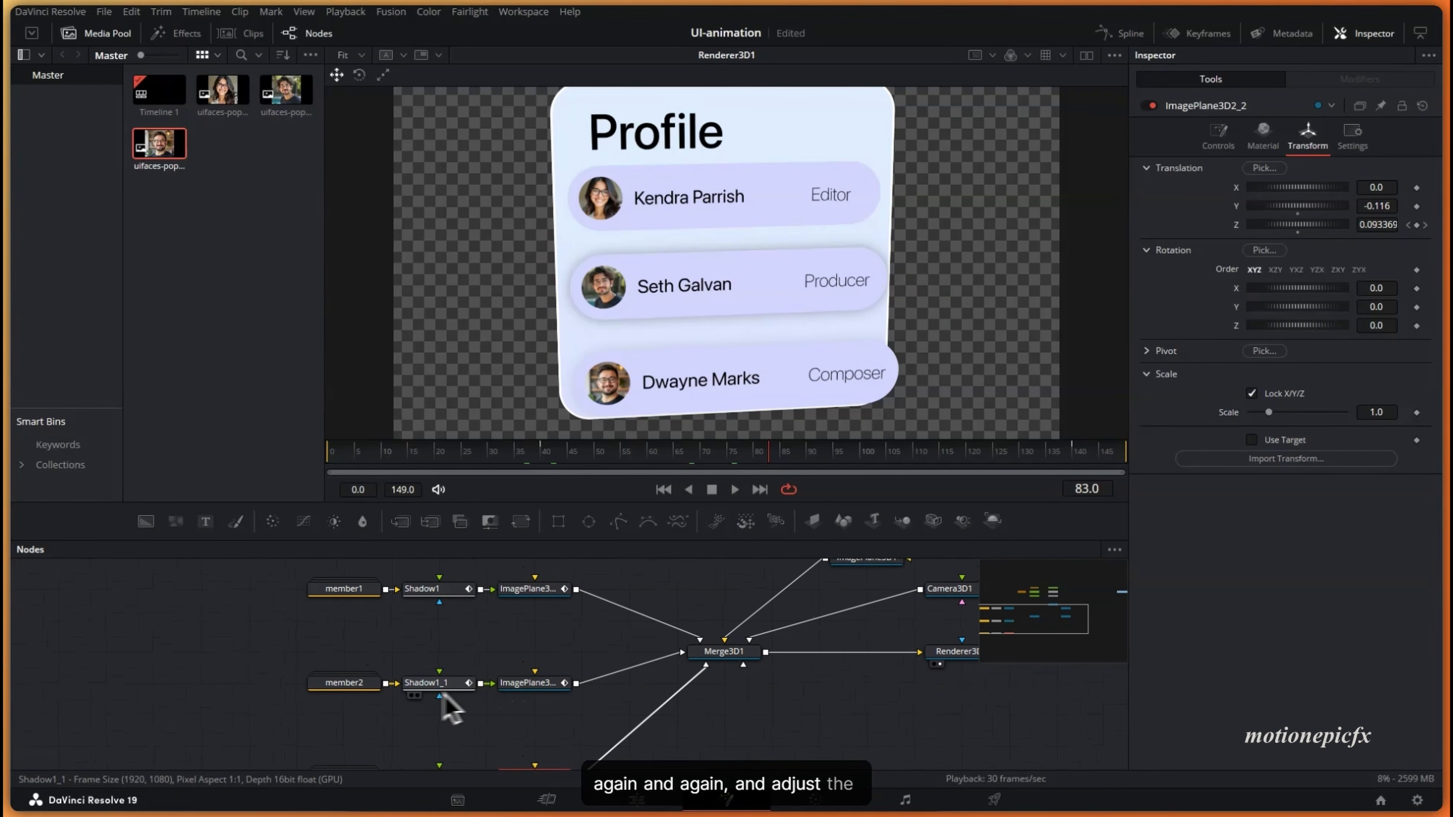
- Retime Shadow1_1's Alpha fade keyframes and check the shadow at frame 70
click(434, 683)
click(1197, 33)
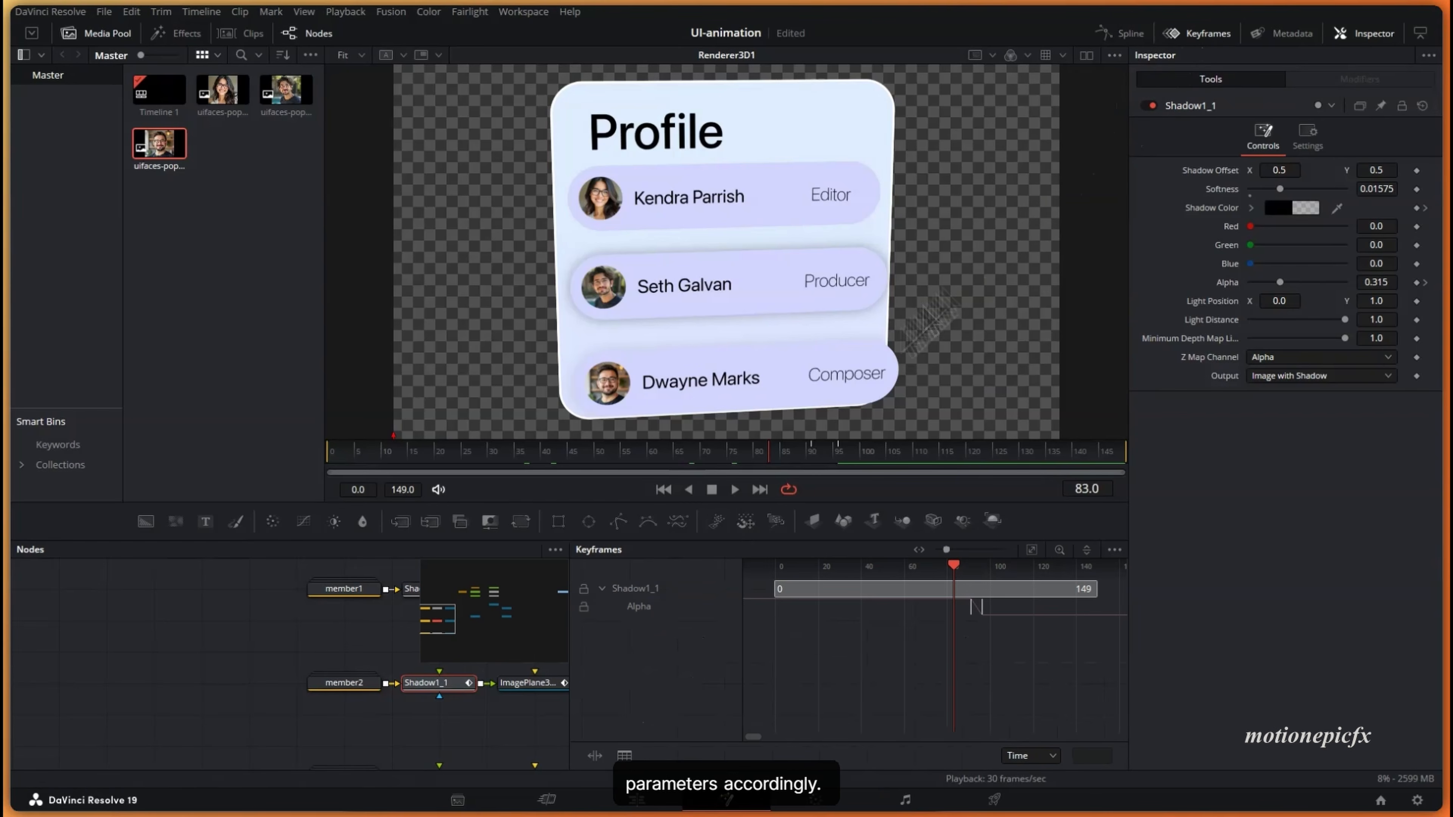
drag(928, 610, 998, 625)
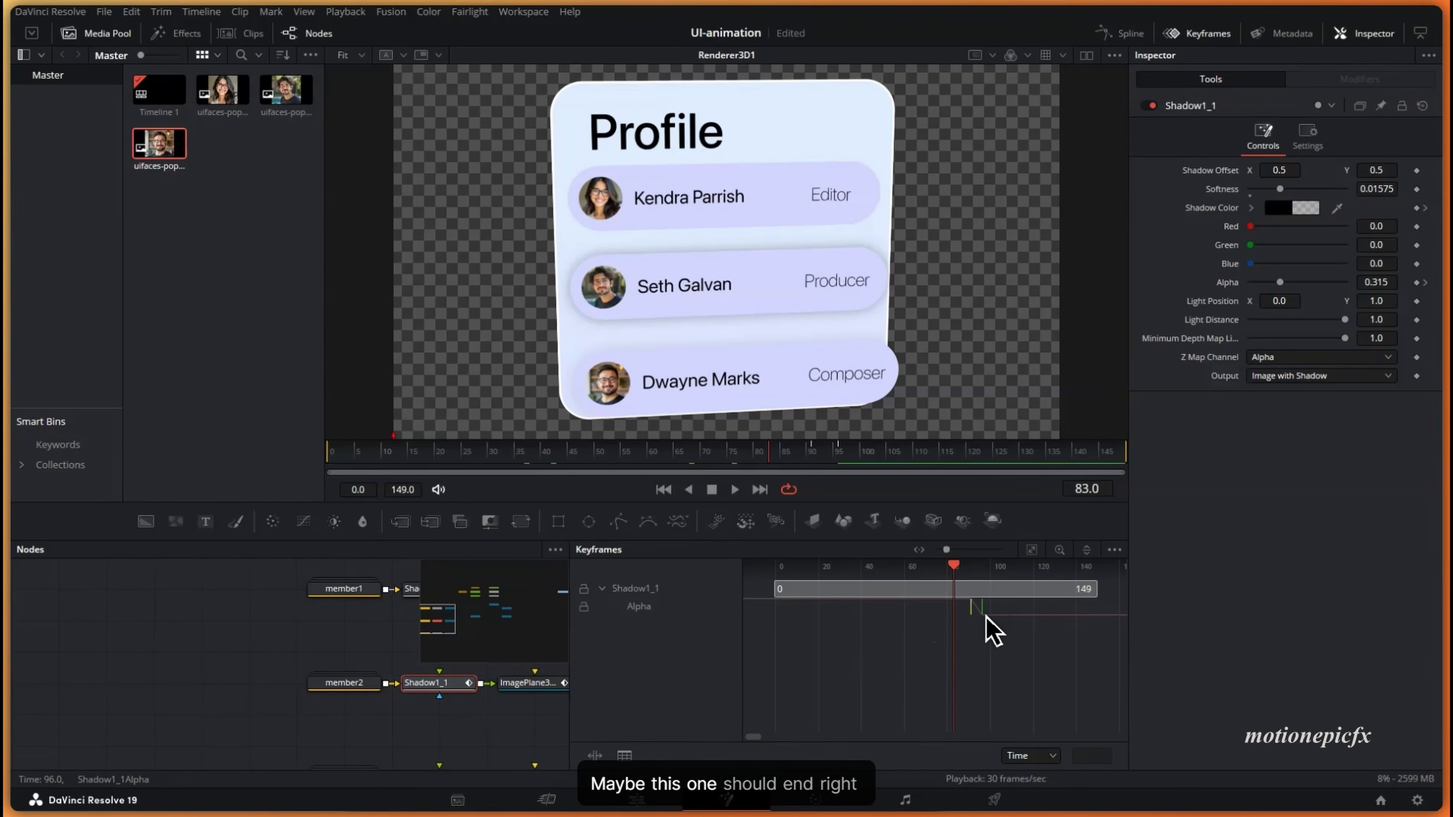
click(705, 454)
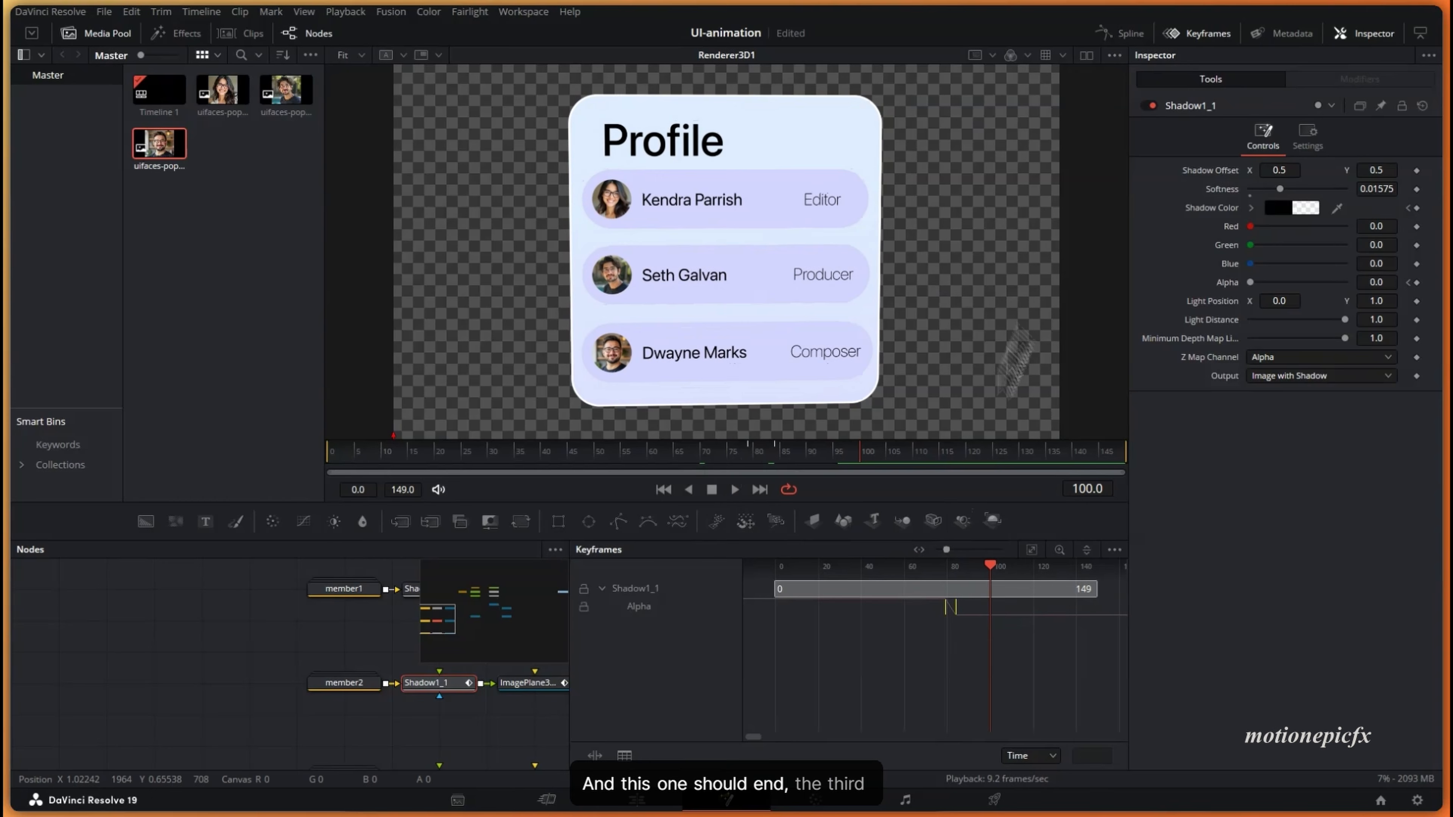
click(1187, 35)
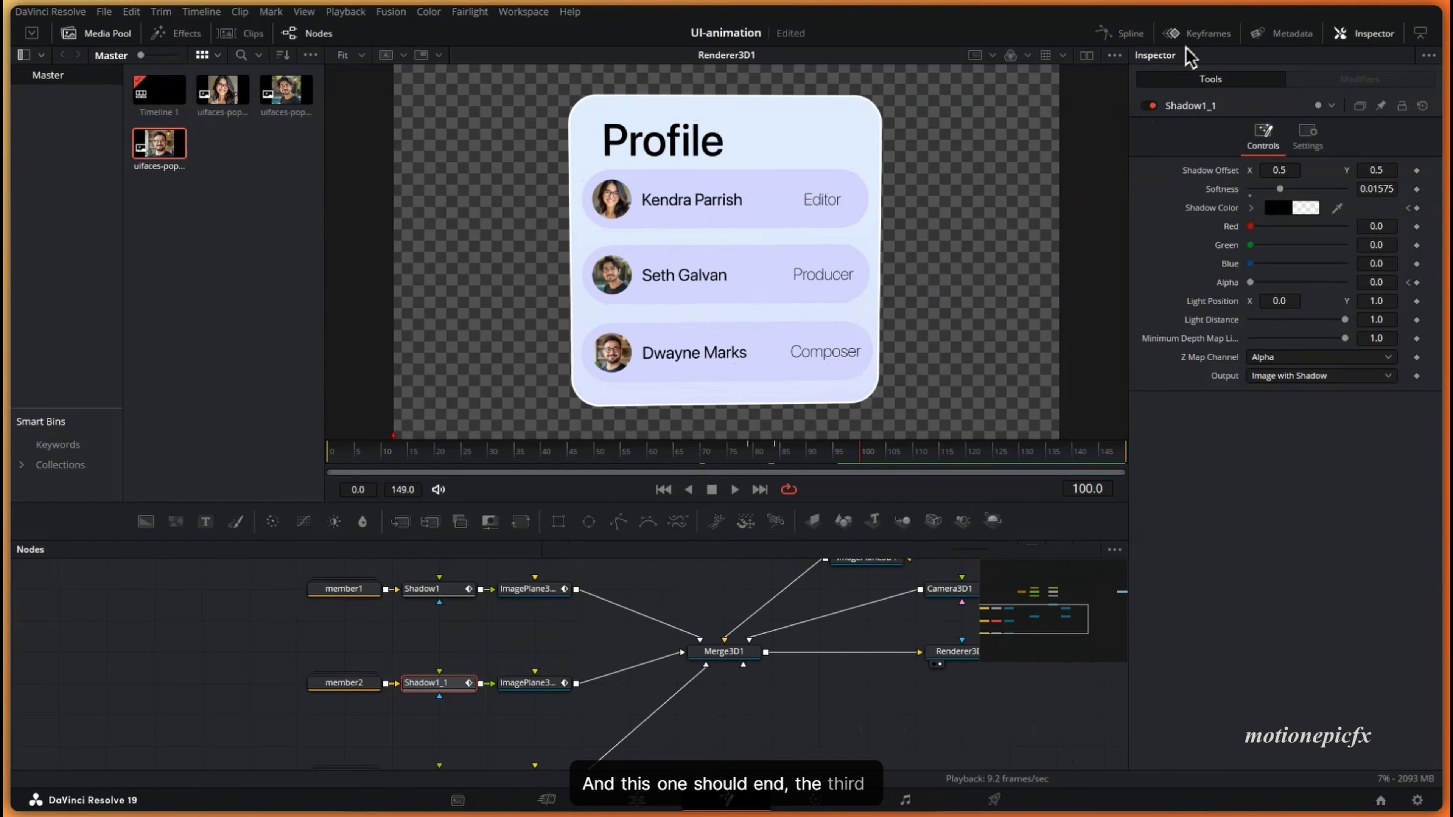
- Push Shadow1_2's Alpha fade keyframes later, to near frame 100
scroll(480, 709, down, 2)
click(458, 689)
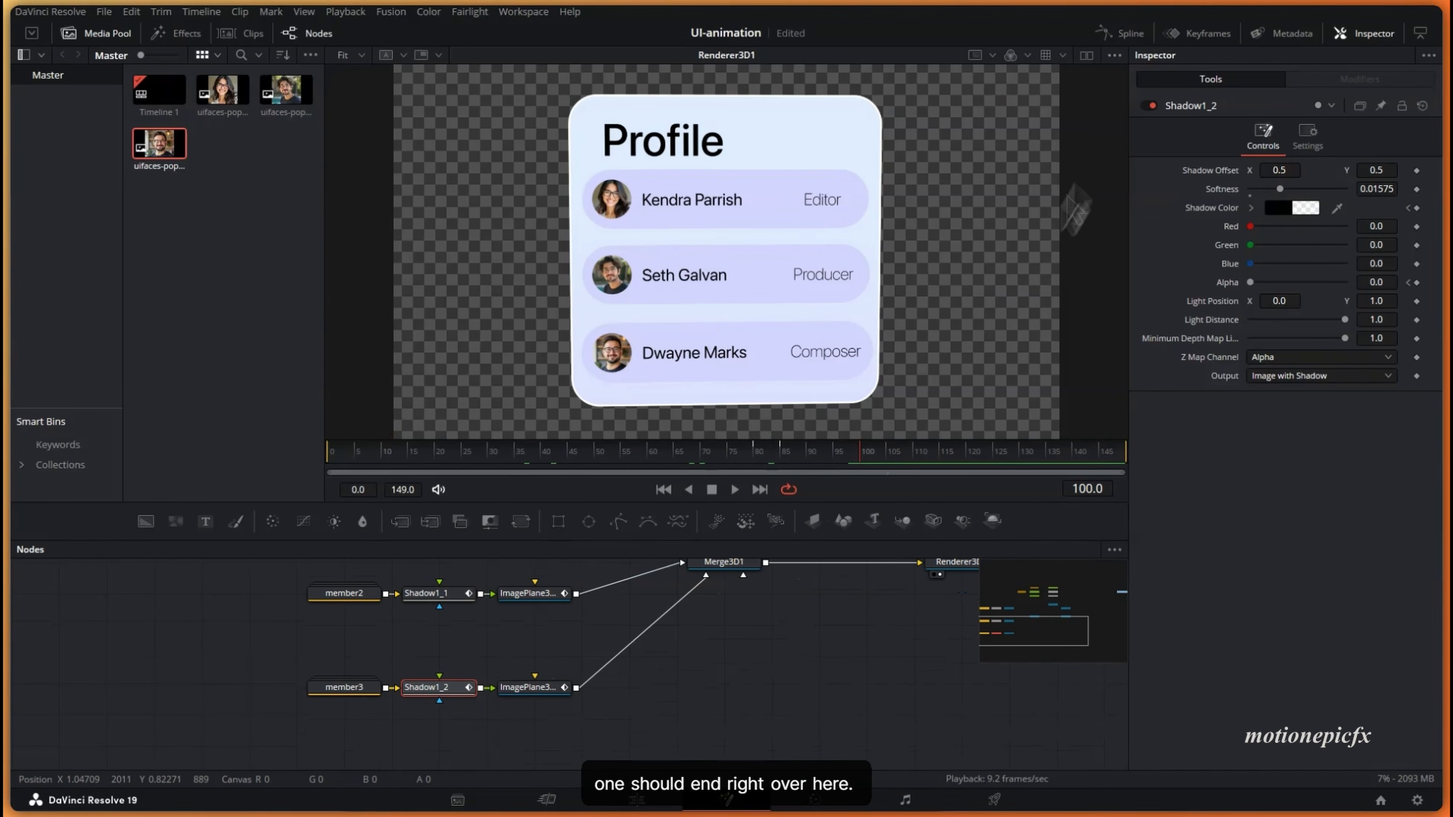
click(1191, 35)
click(602, 589)
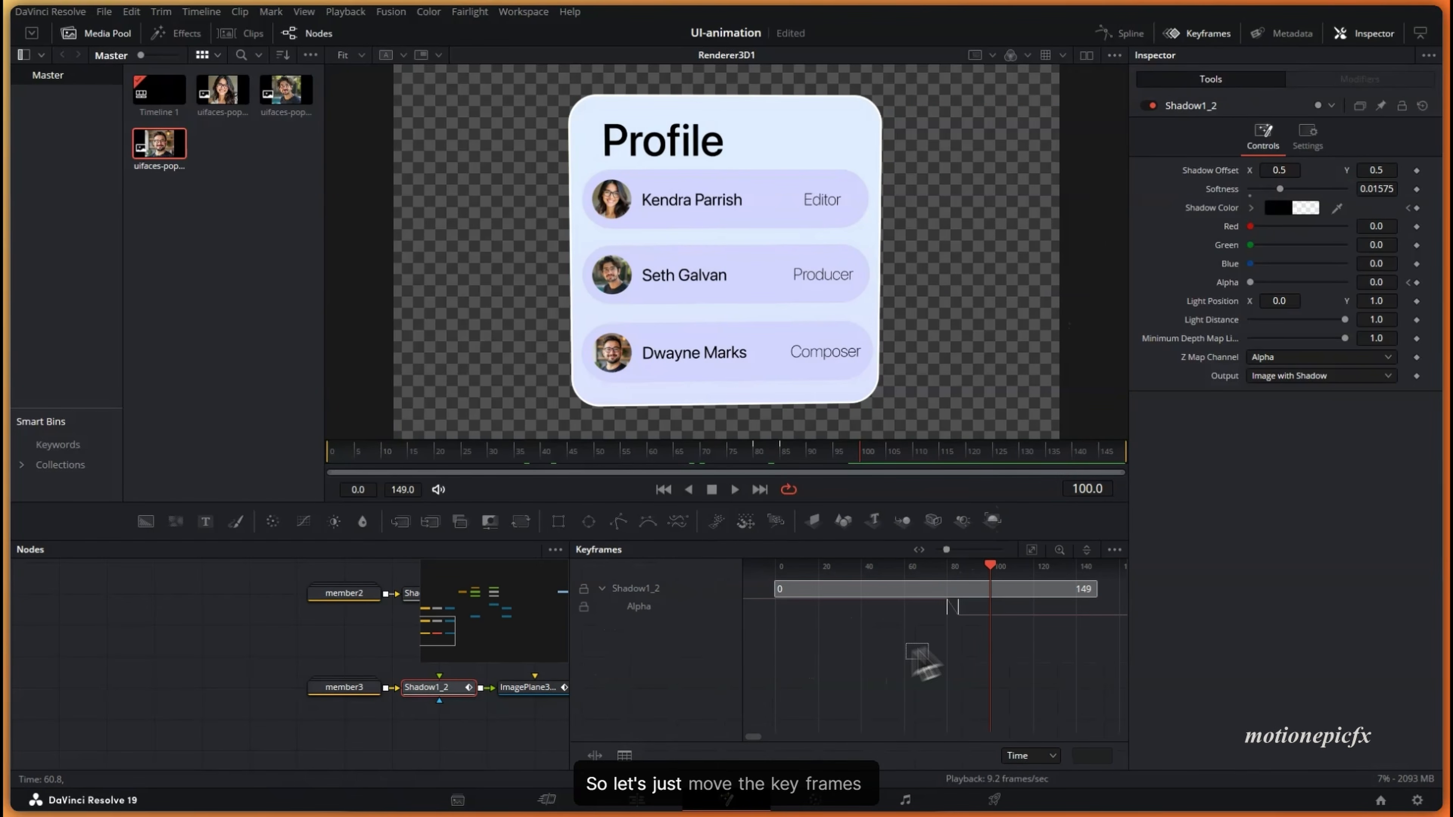
mouse_move(982, 621)
mouse_down()
mouse_move(1006, 612)
mouse_move(999, 624)
mouse_up()
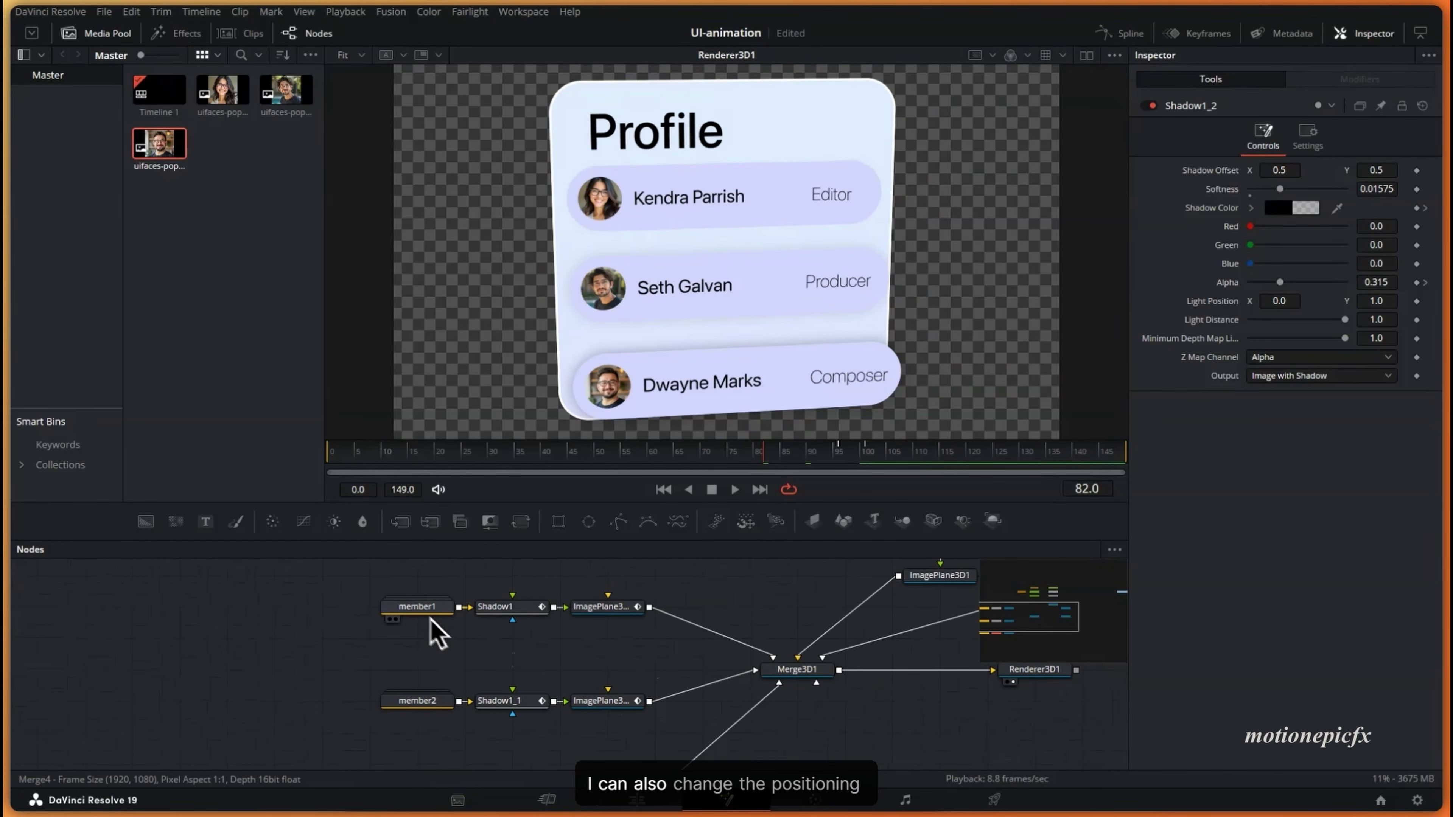
drag(429, 609, 381, 609)
- Tidy the member nodes, scrub the animation, and expand the member2 group
drag(539, 654, 546, 624)
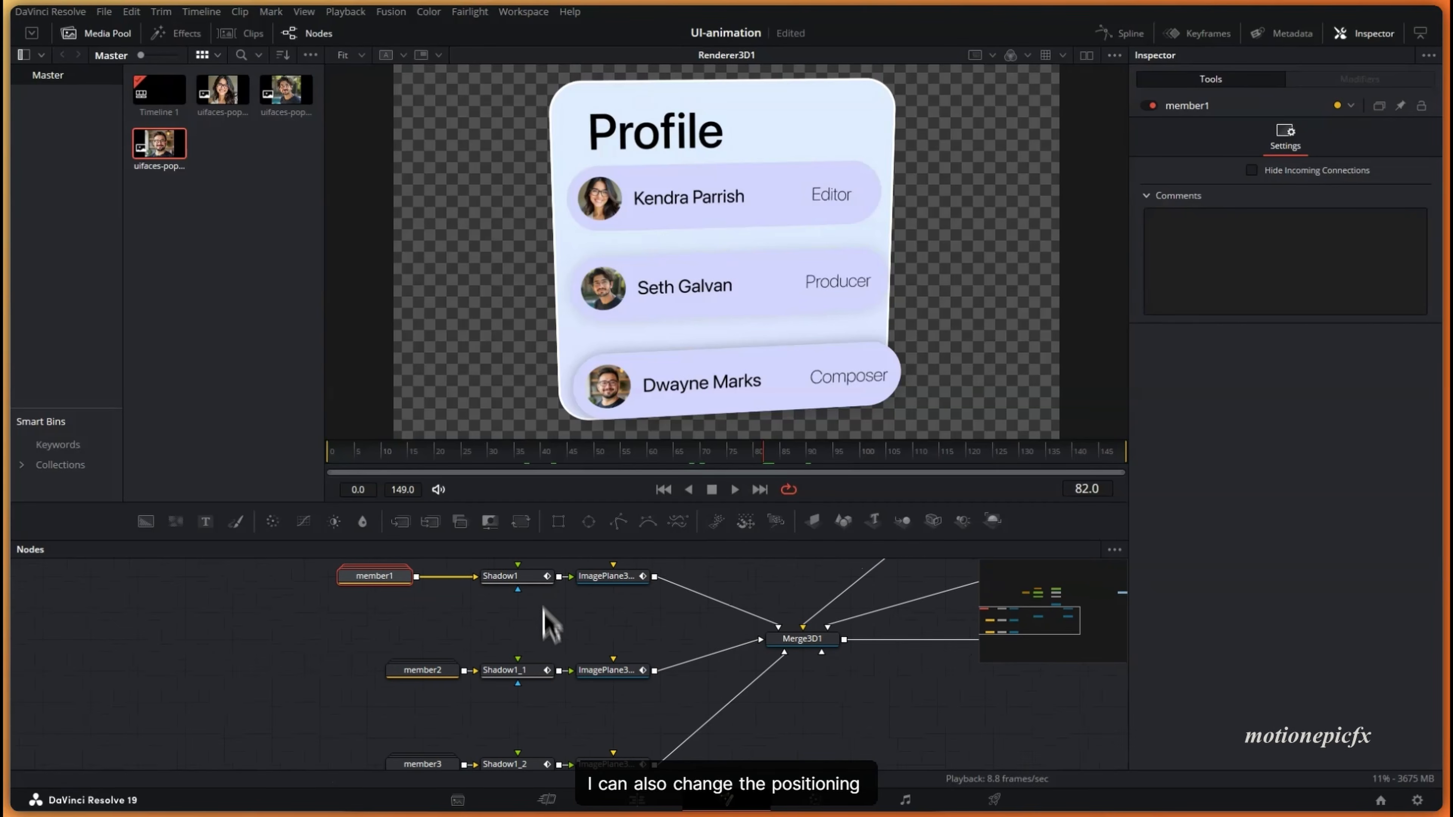
drag(491, 457, 646, 413)
drag(435, 677, 385, 678)
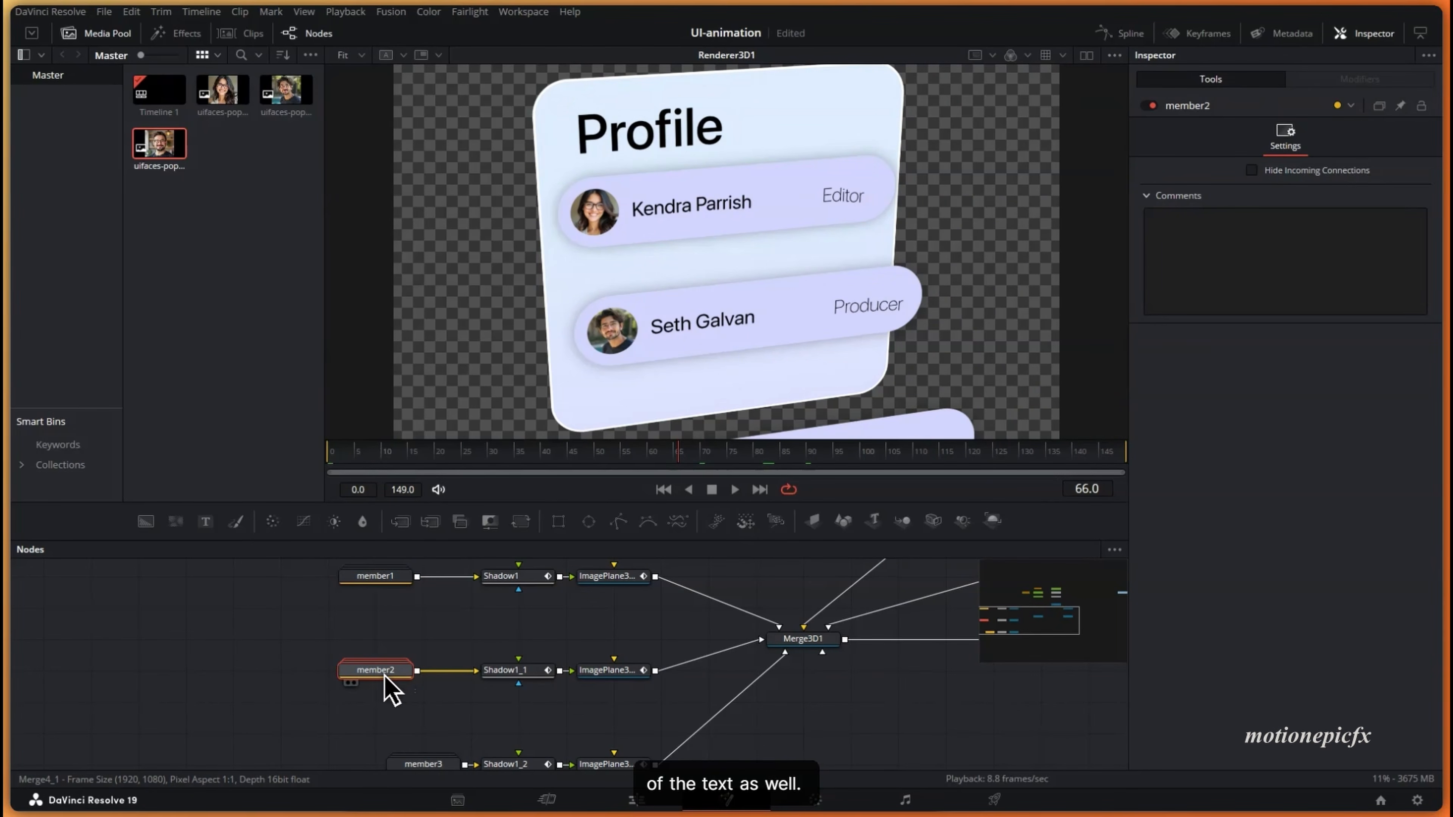
double_click(386, 679)
scroll(392, 692, down, 2)
- Shift member2's Text2_1 offset keyframes later and preview the delayed text
click(391, 701)
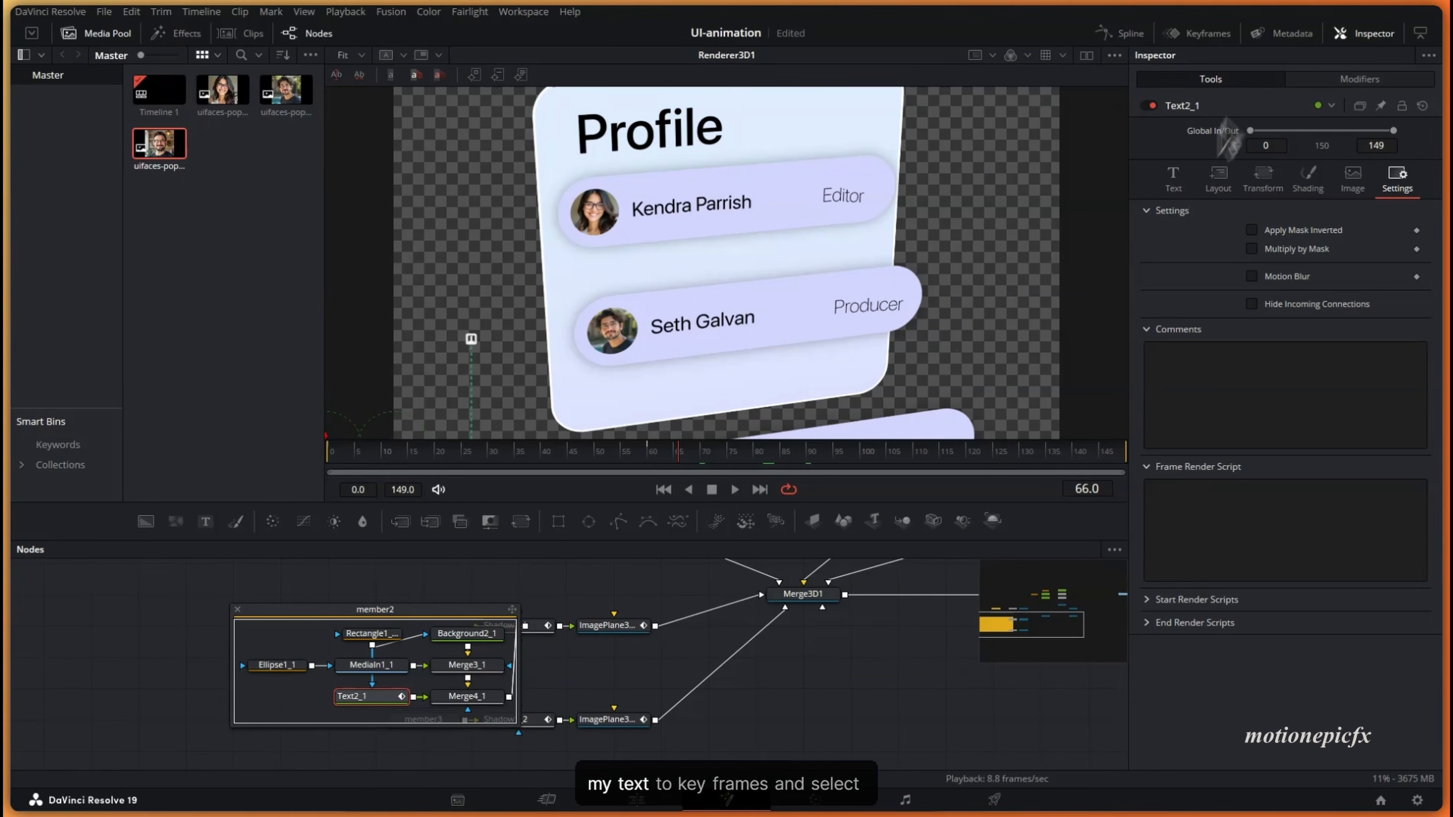
click(1206, 37)
click(603, 589)
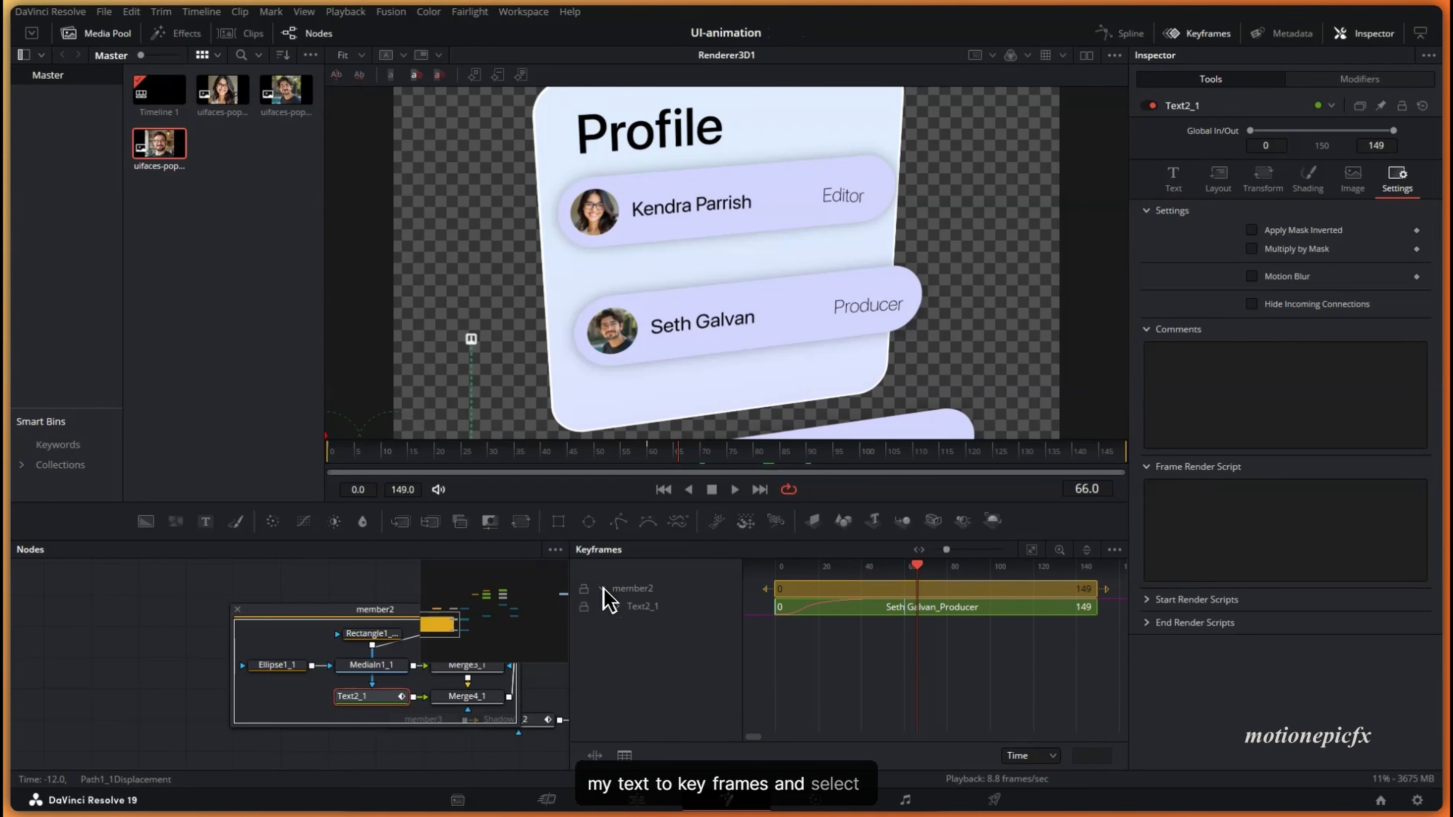
drag(761, 639, 845, 646)
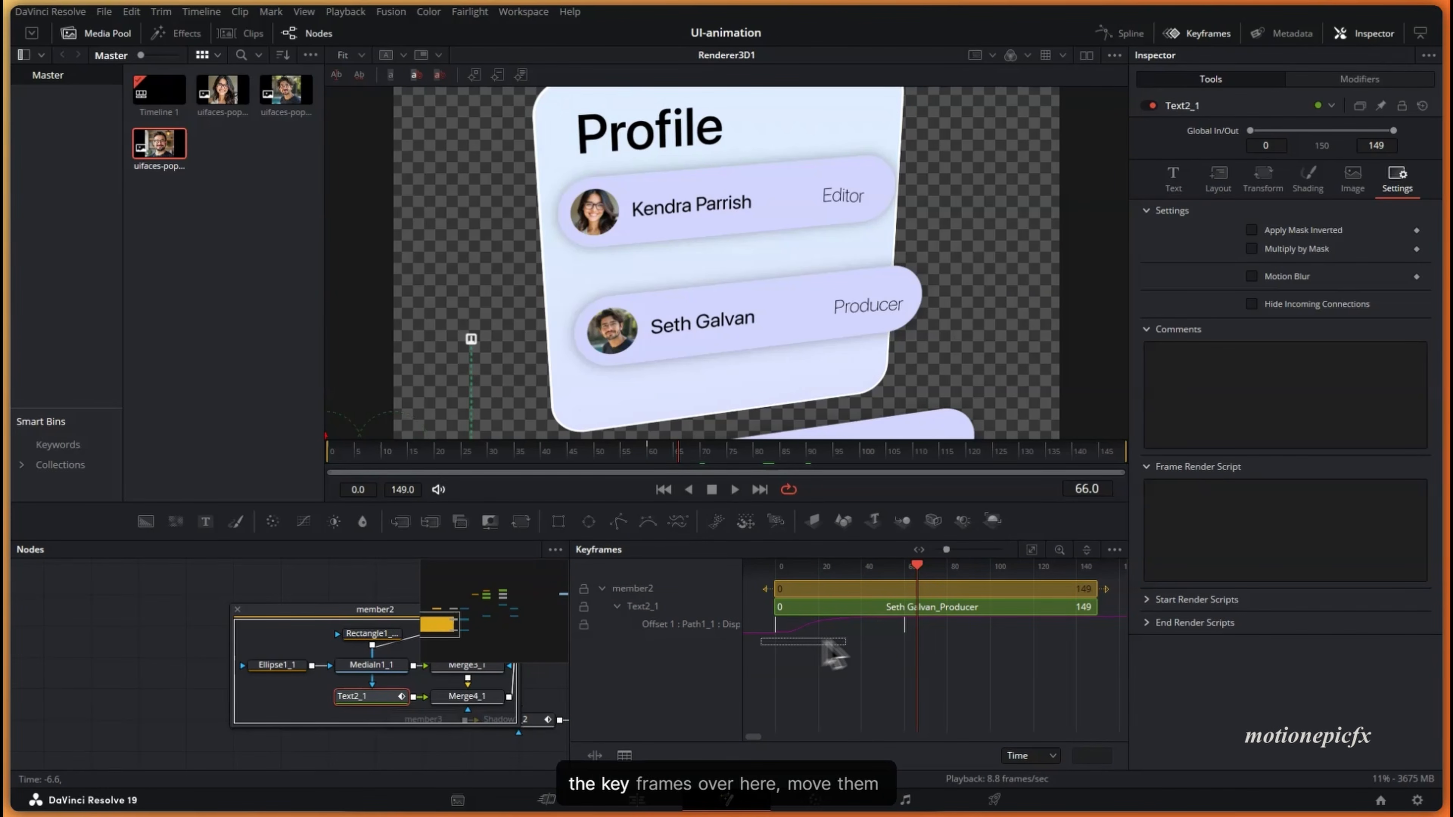
click(776, 629)
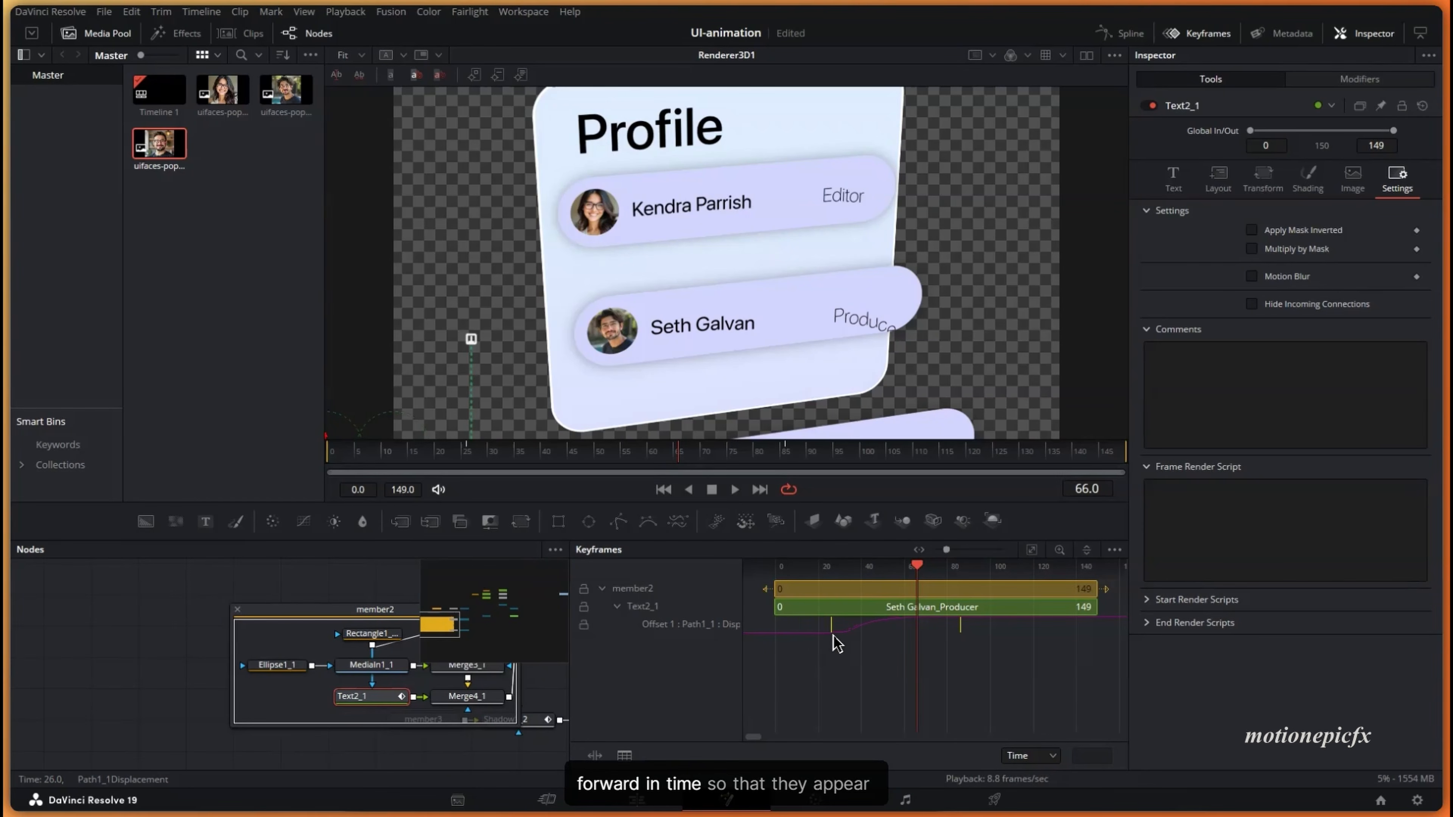
drag(833, 634, 838, 634)
drag(486, 456, 721, 474)
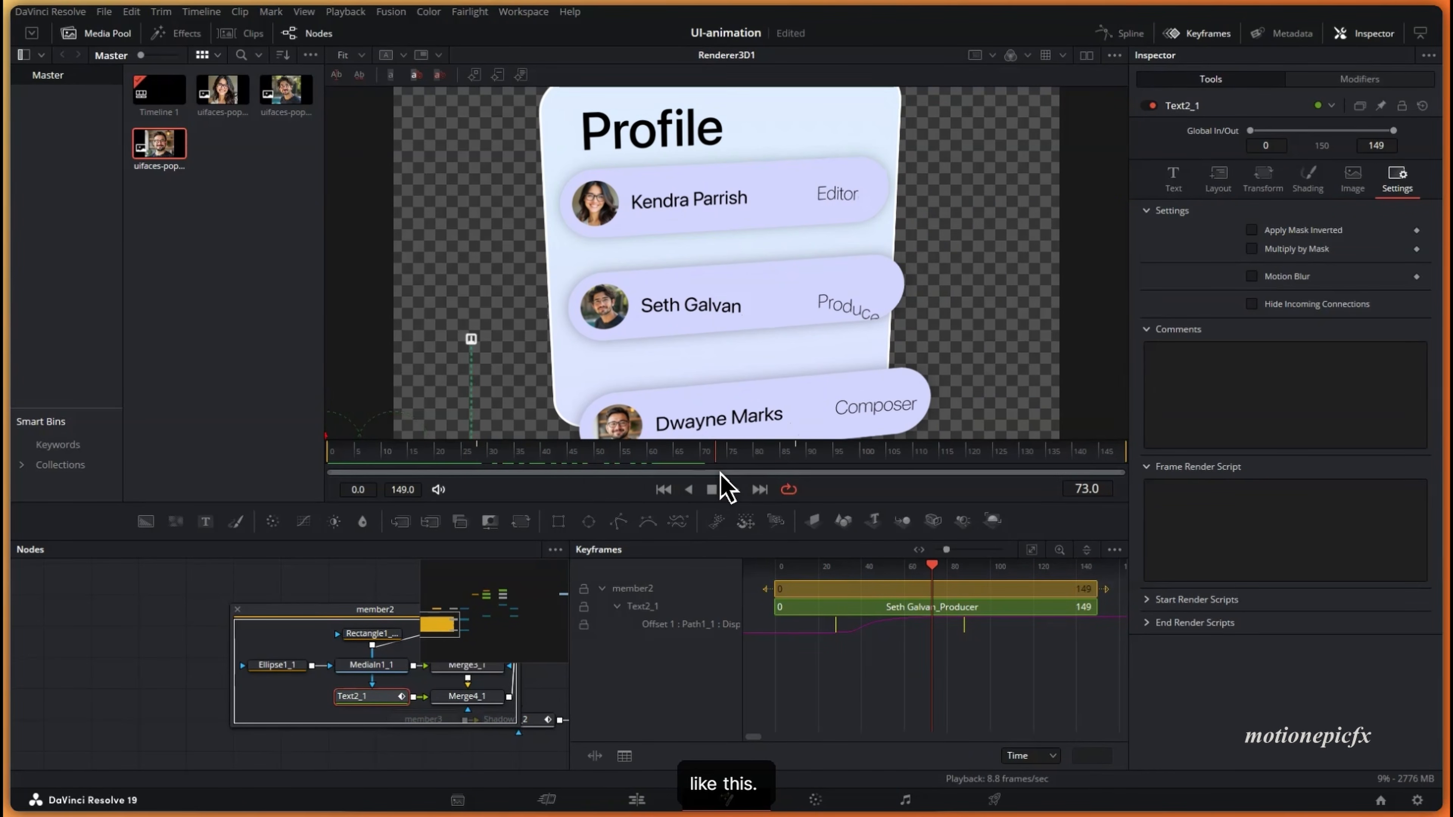
click(237, 609)
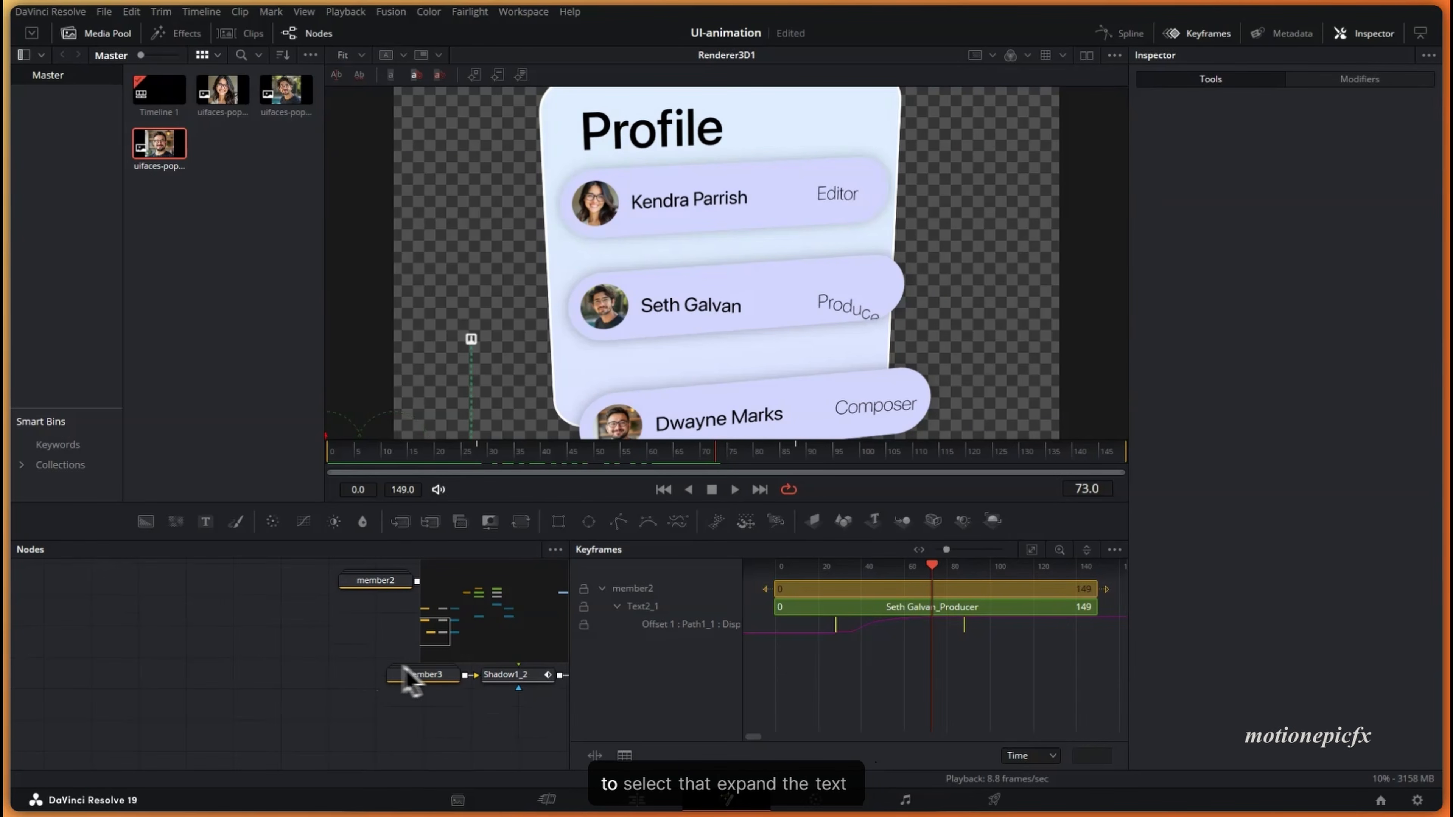
- Delay the third member's Text2_1_1 Offset keyframes and save the project
click(409, 678)
click(651, 715)
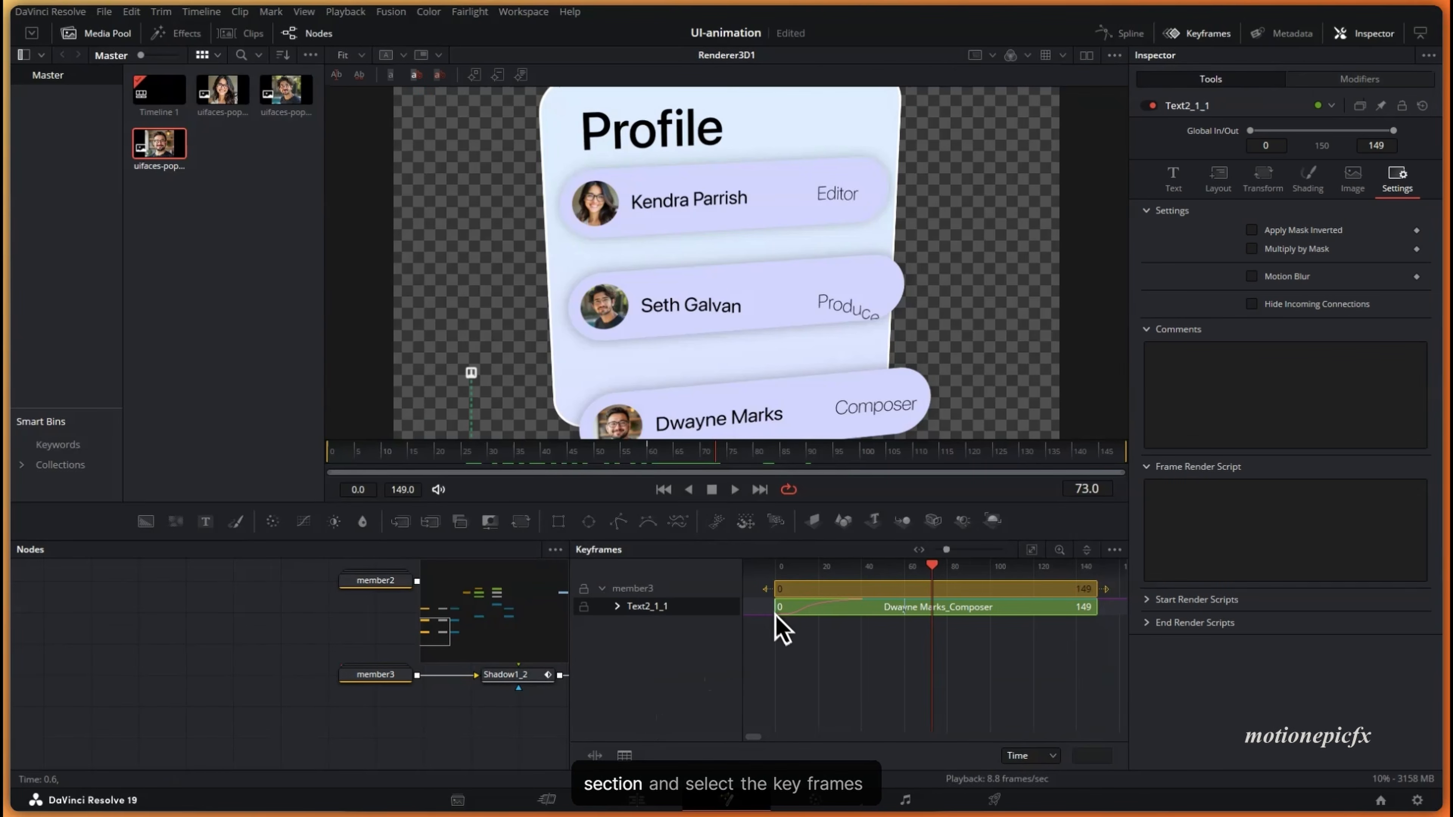
drag(807, 649, 1011, 634)
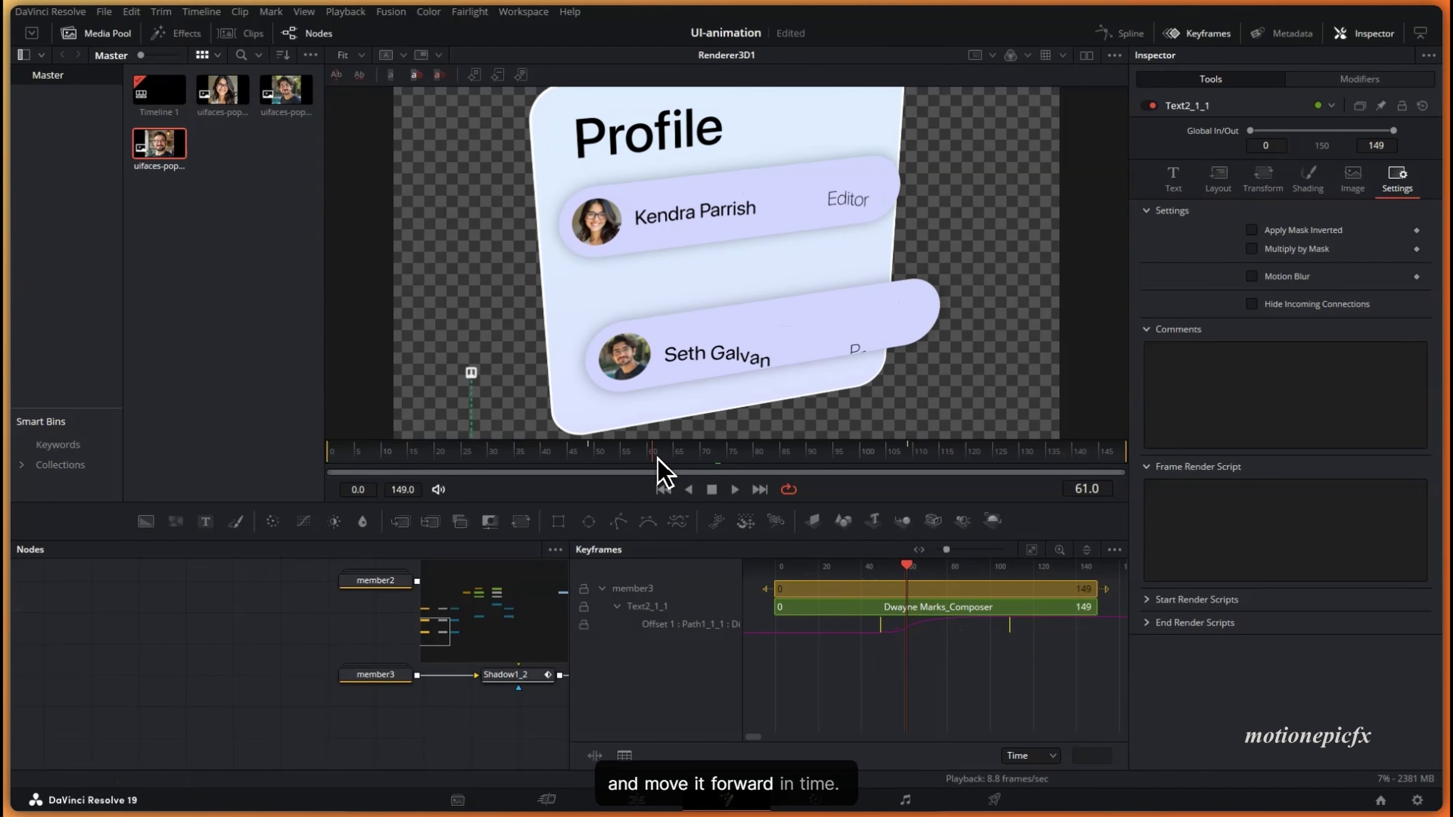
key(ctrl+s)
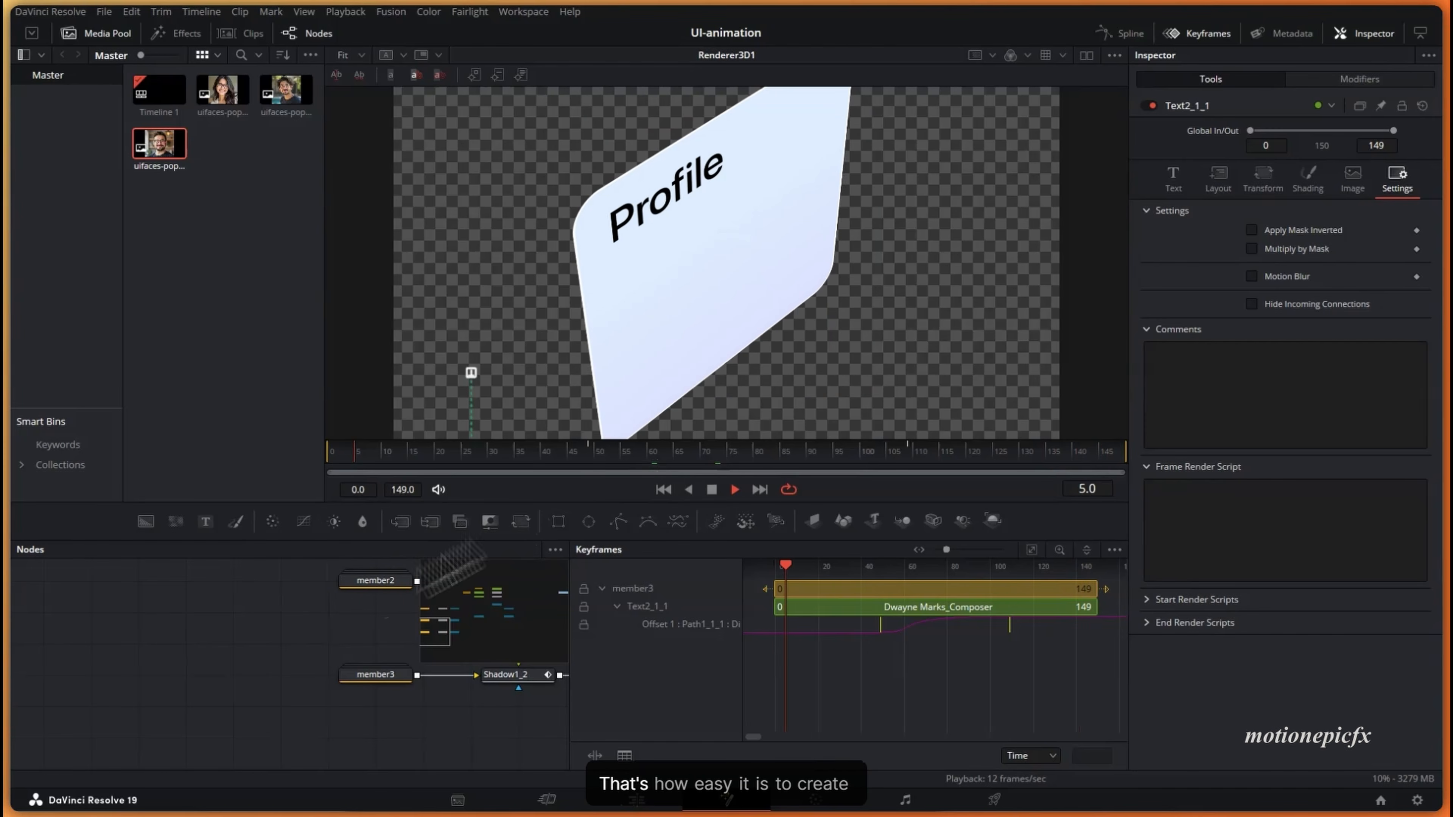
click(1183, 36)
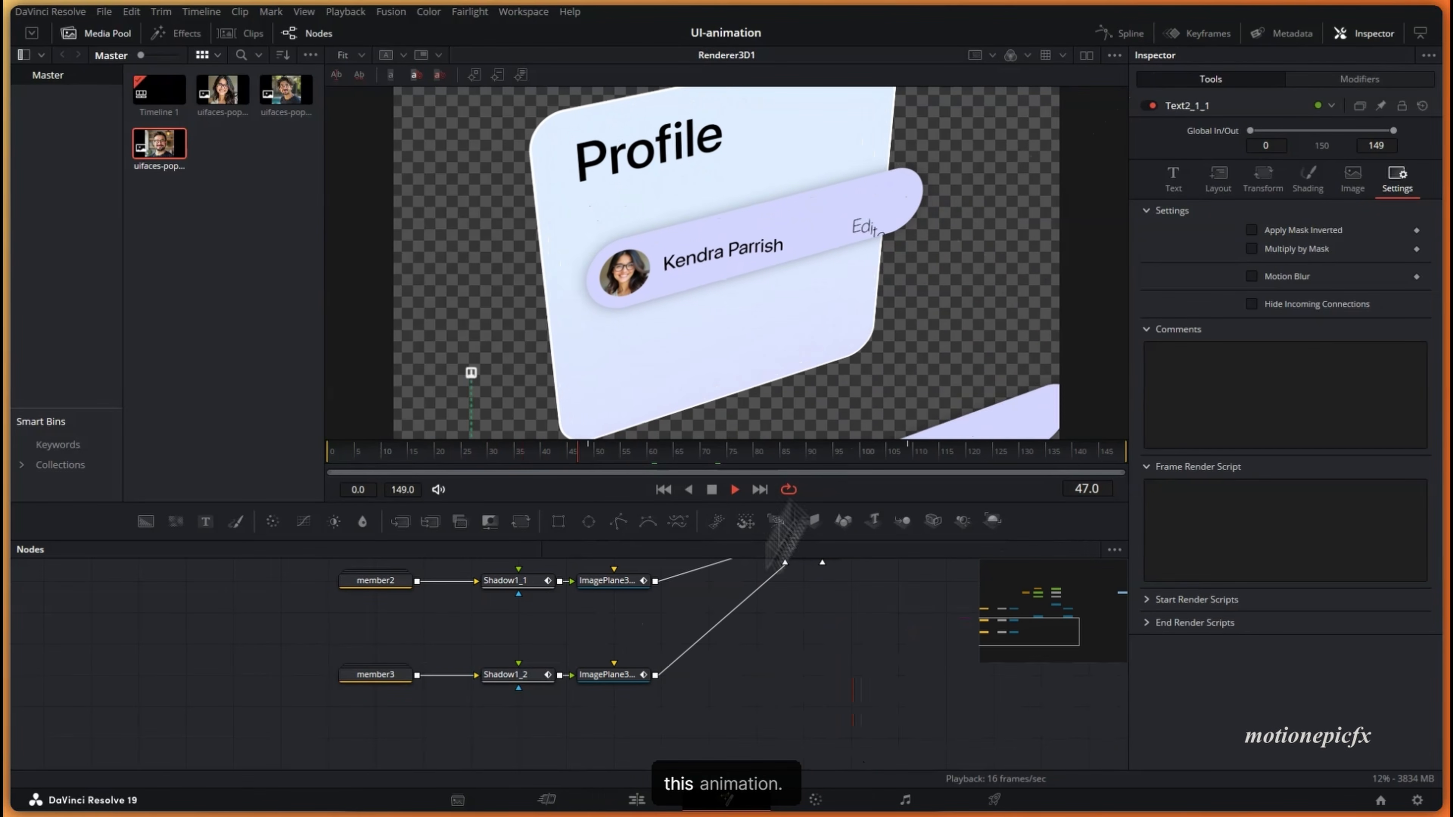
scroll(813, 664, down, 2)
- Save, then add a Background node merged after Renderer3D1 and arrange the nodes
key(ctrl+s)
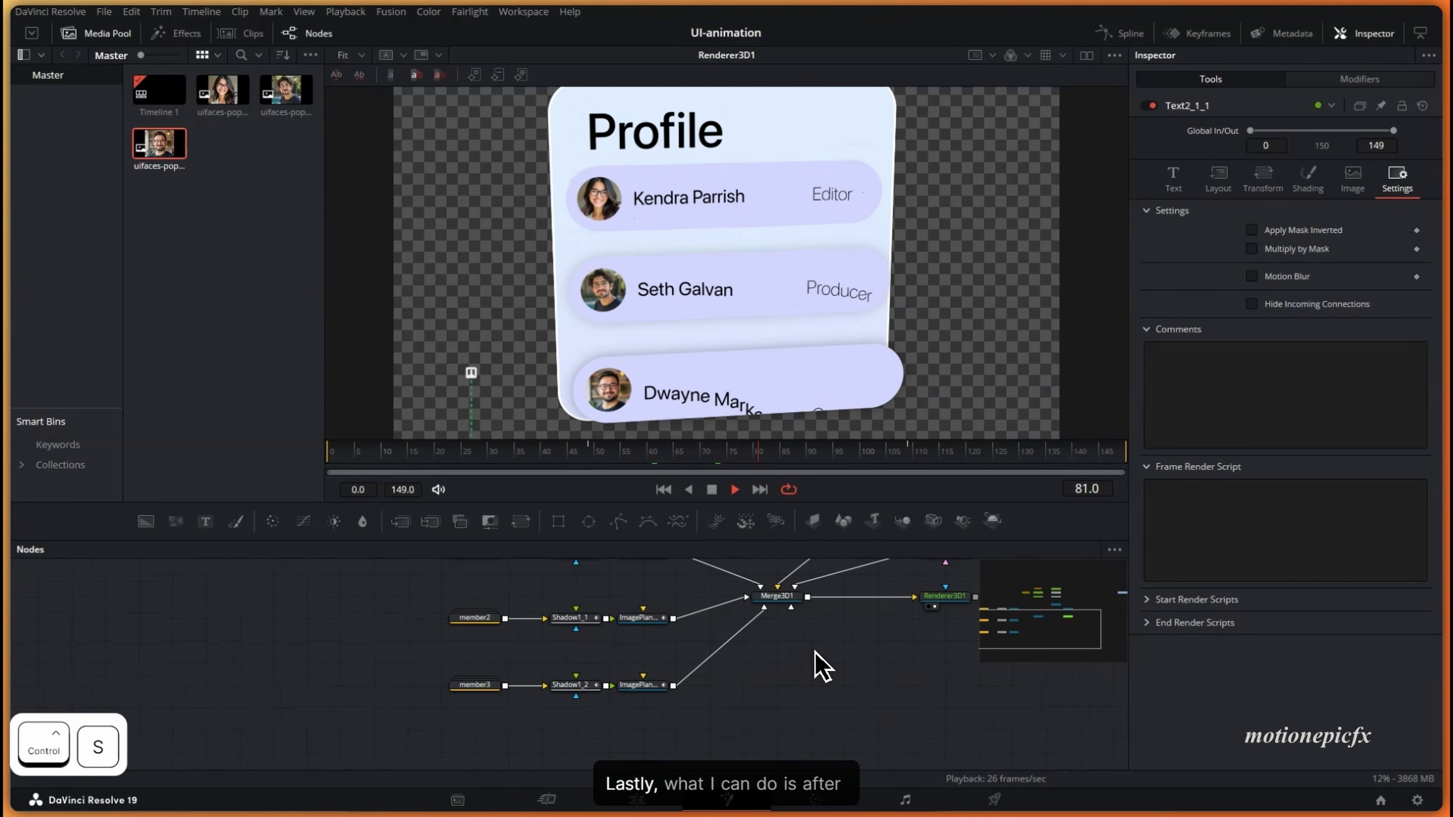
drag(864, 652, 577, 673)
click(674, 618)
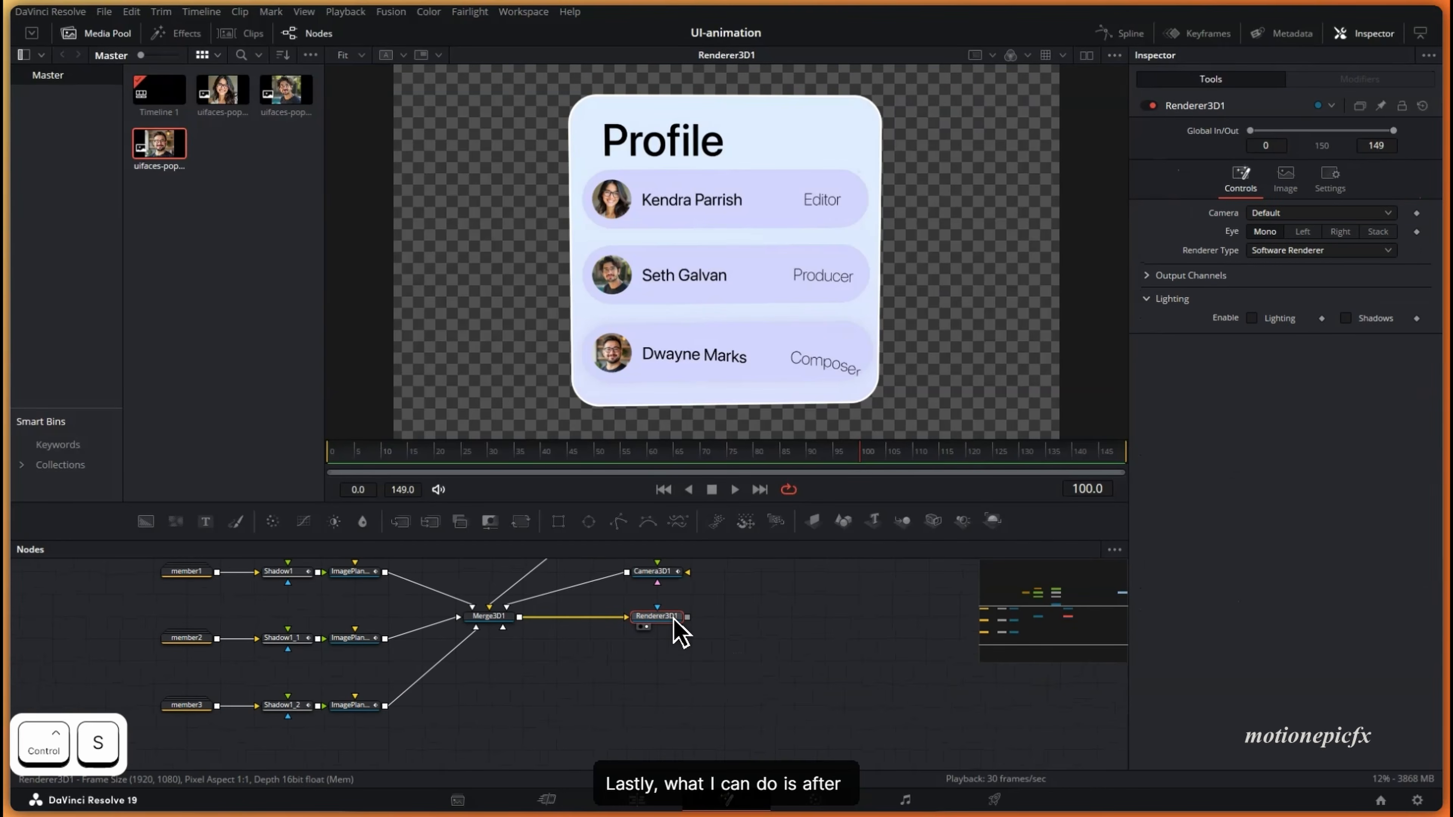
key(shift+space)
text(shad)
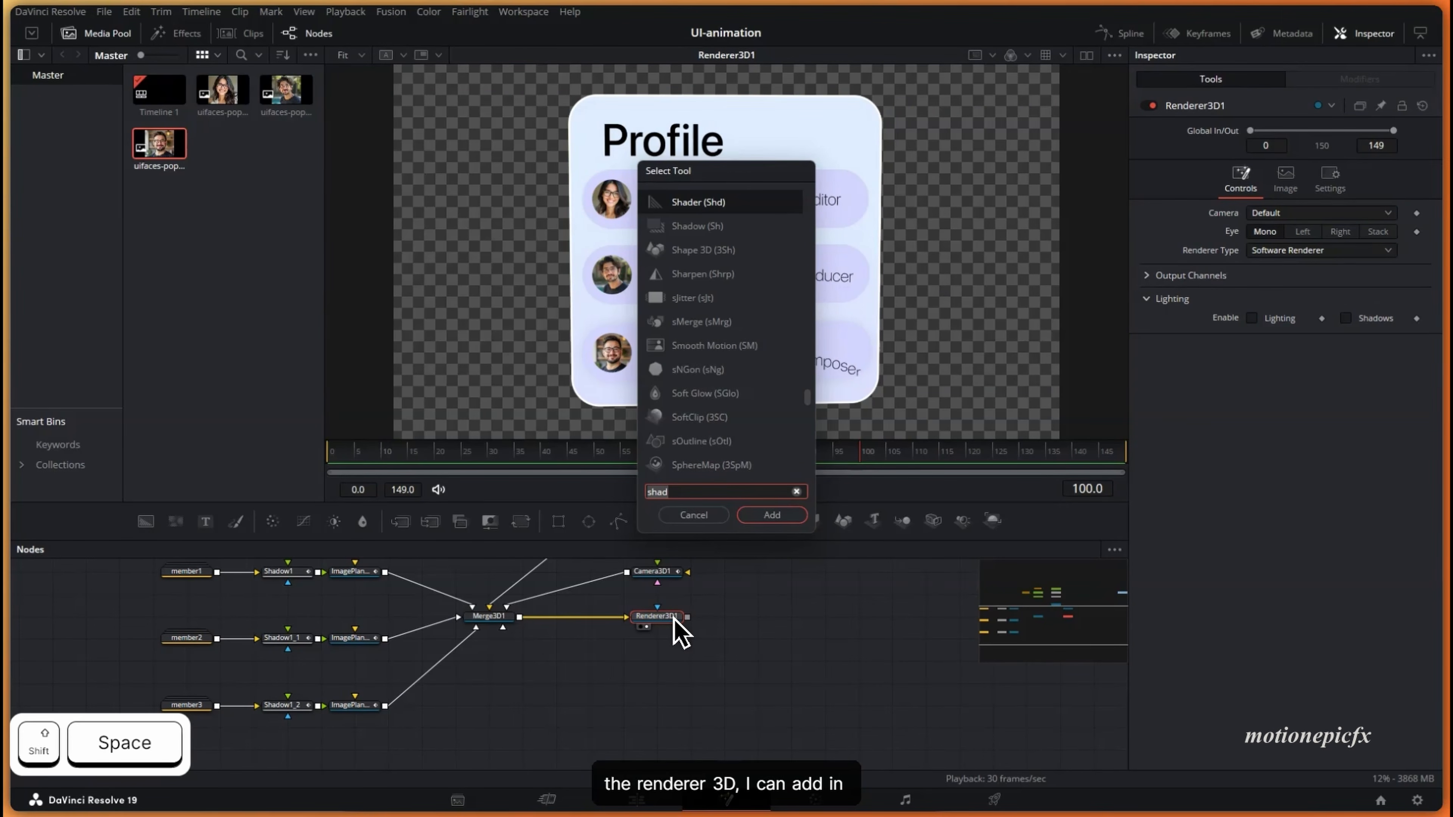
key(BackSpace)
key(BackSpace)
key(BackSpace)
key(BackSpace)
text(bg)
key(Return)
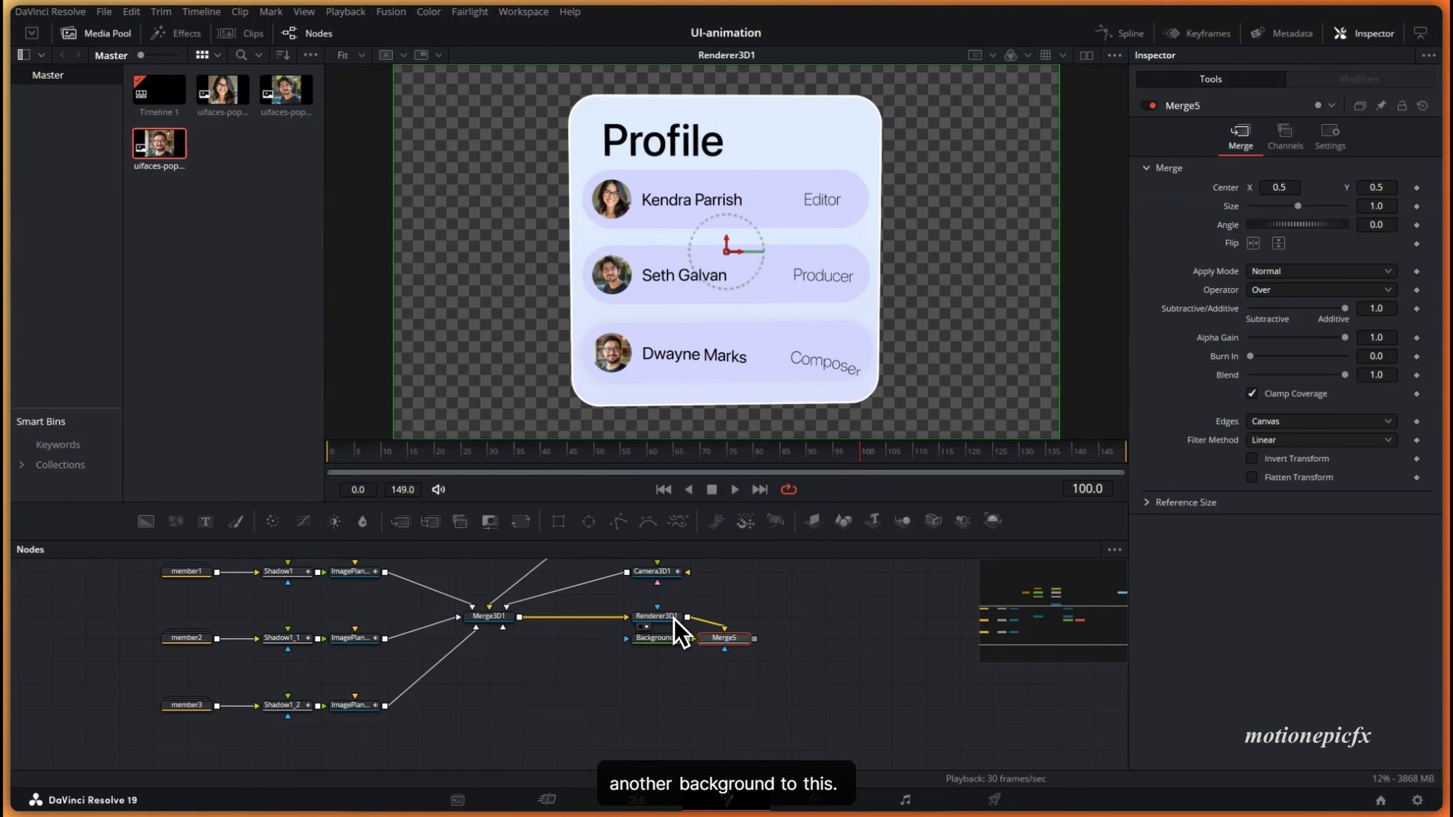
drag(683, 639, 794, 630)
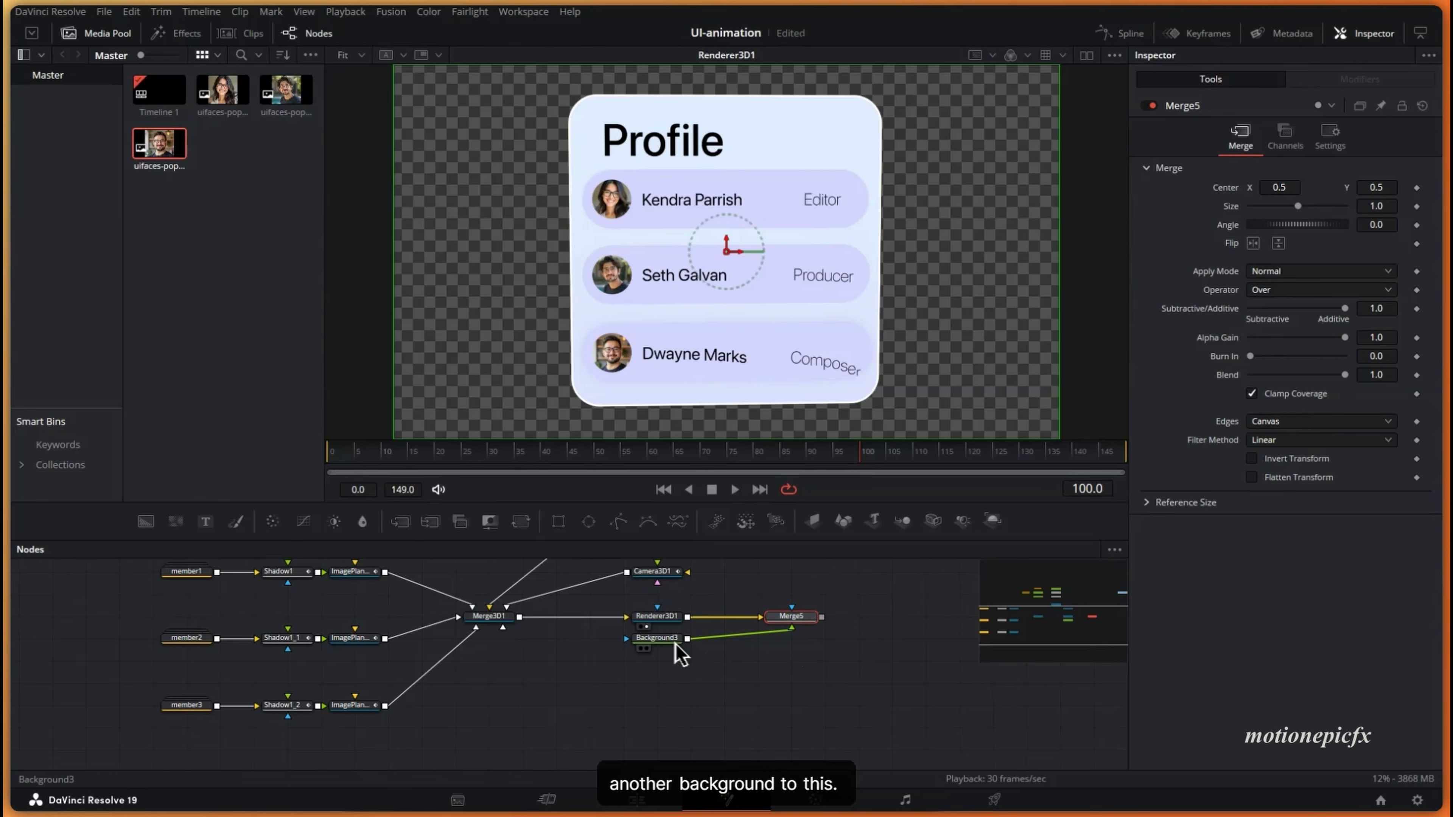
drag(675, 644, 798, 695)
- Make the background a radial gradient running from top-left to bottom-right
click(1278, 213)
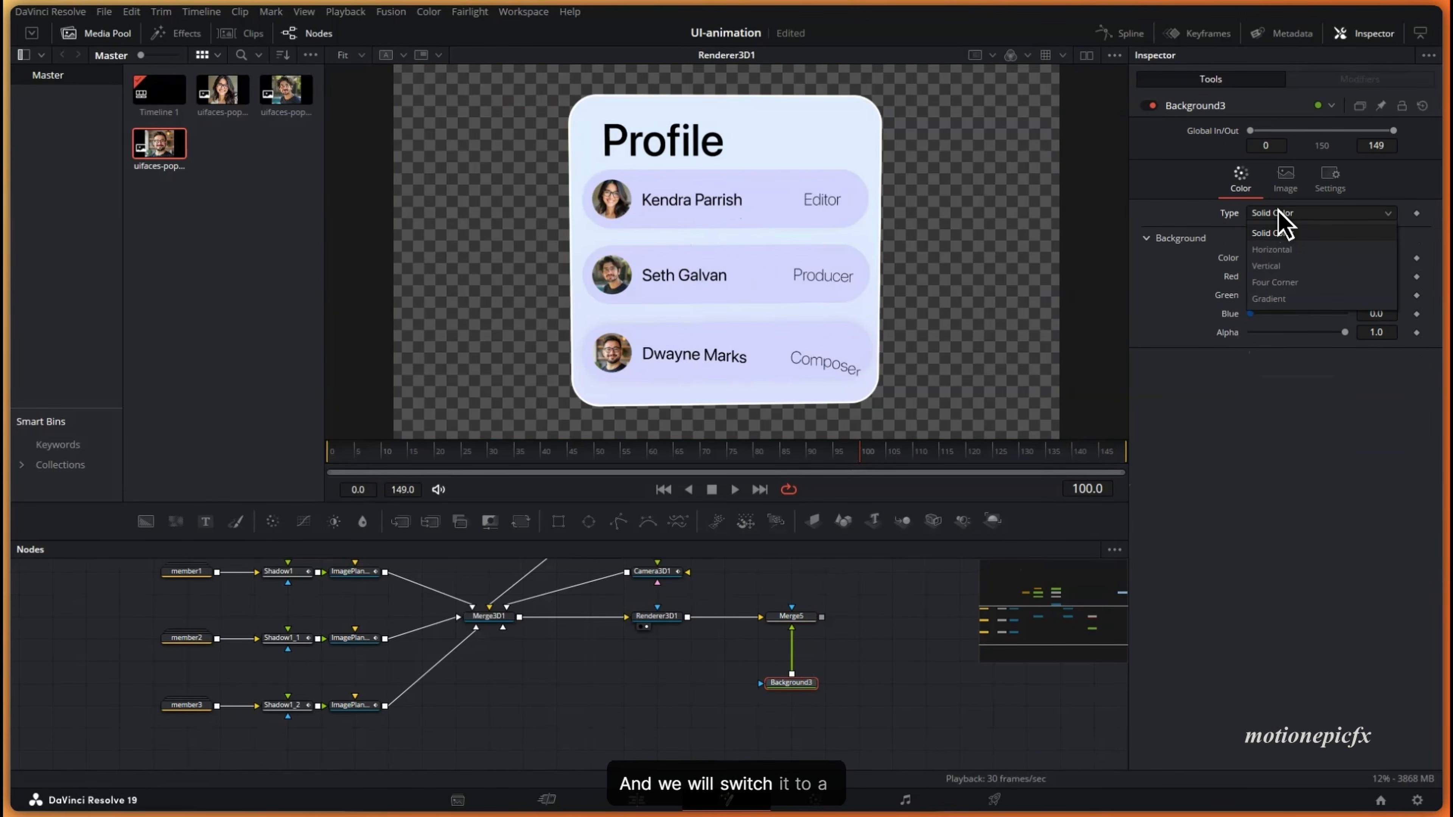
click(1282, 297)
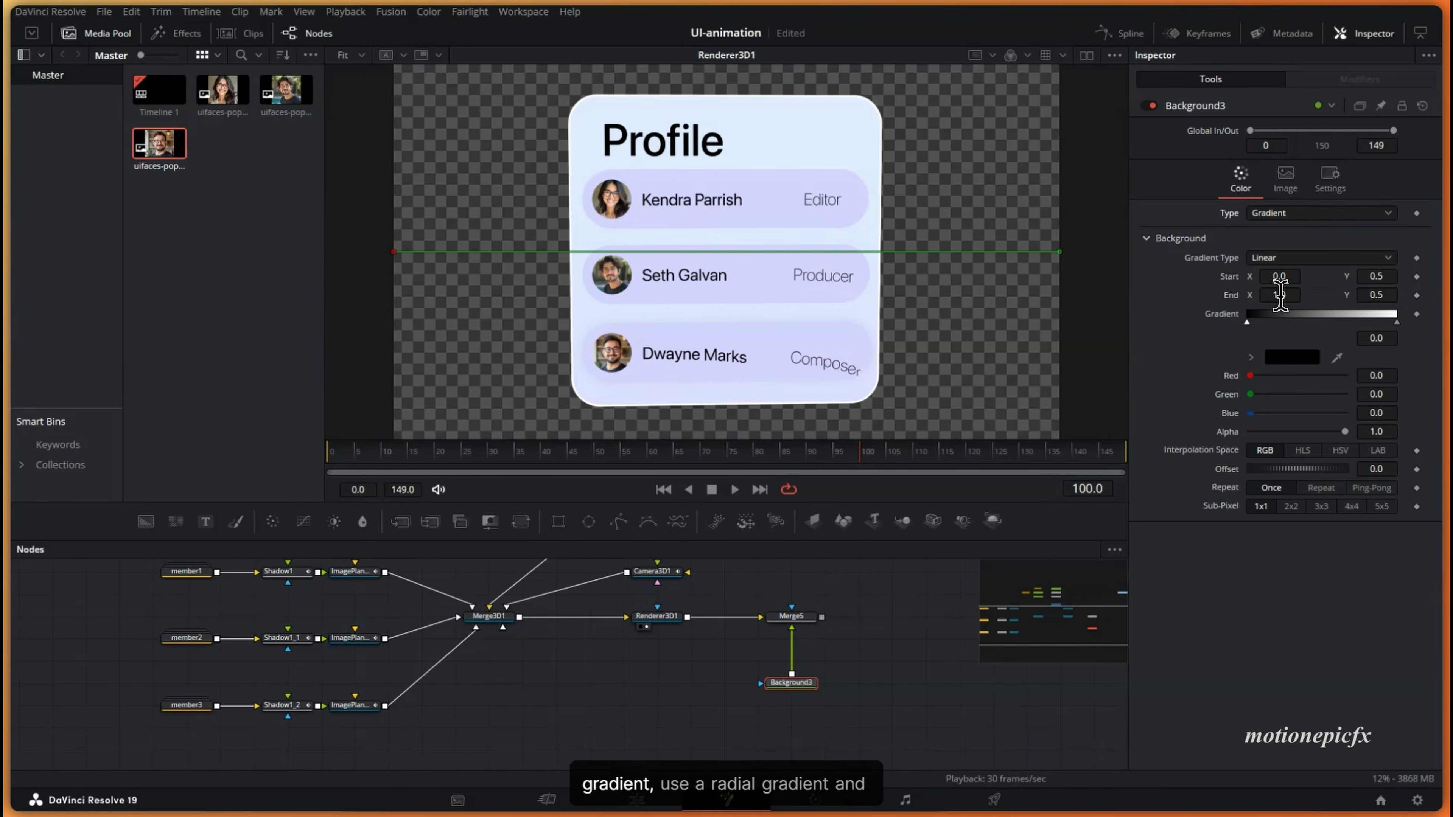
click(1282, 260)
click(1265, 343)
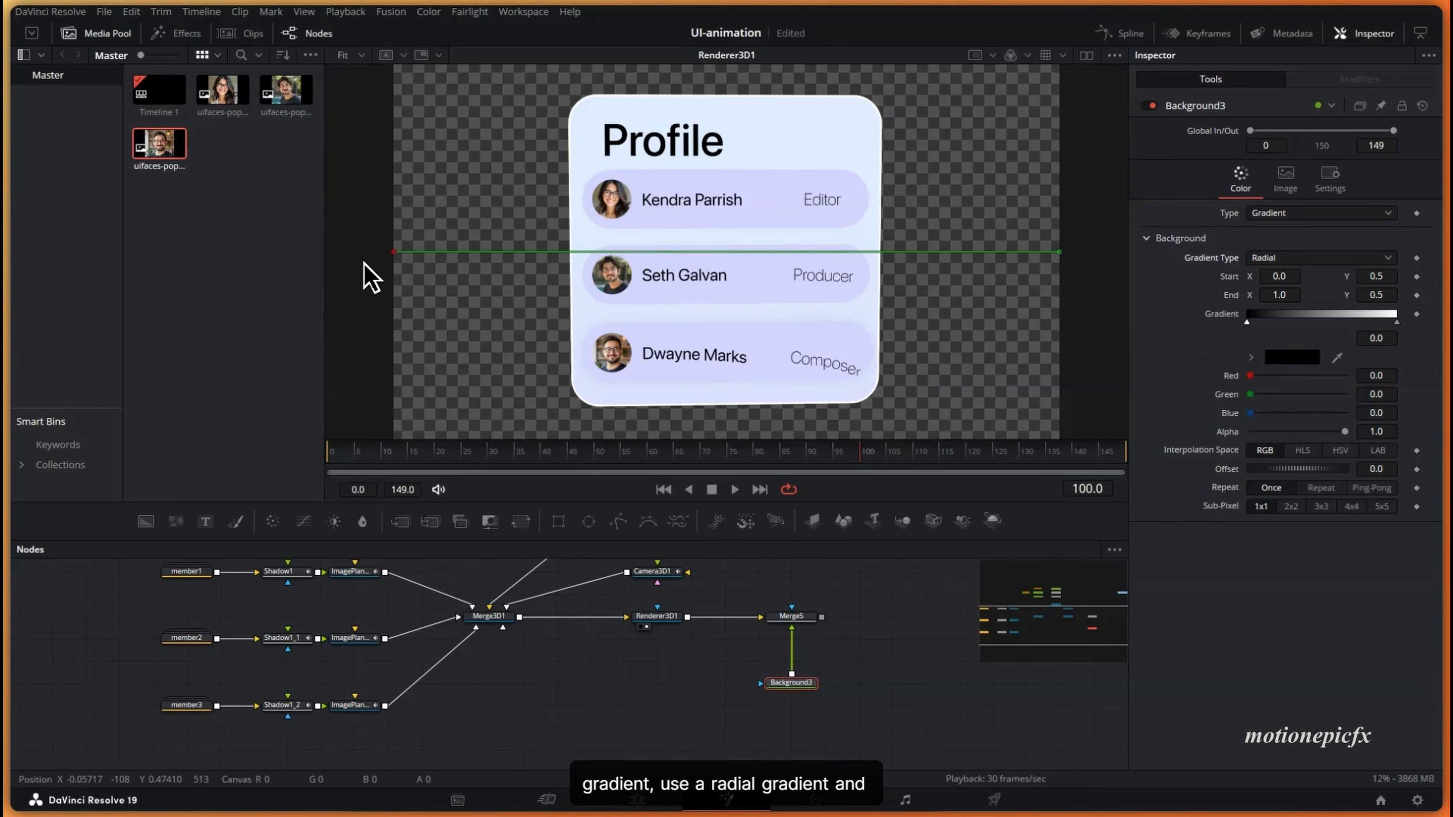
drag(393, 253, 444, 96)
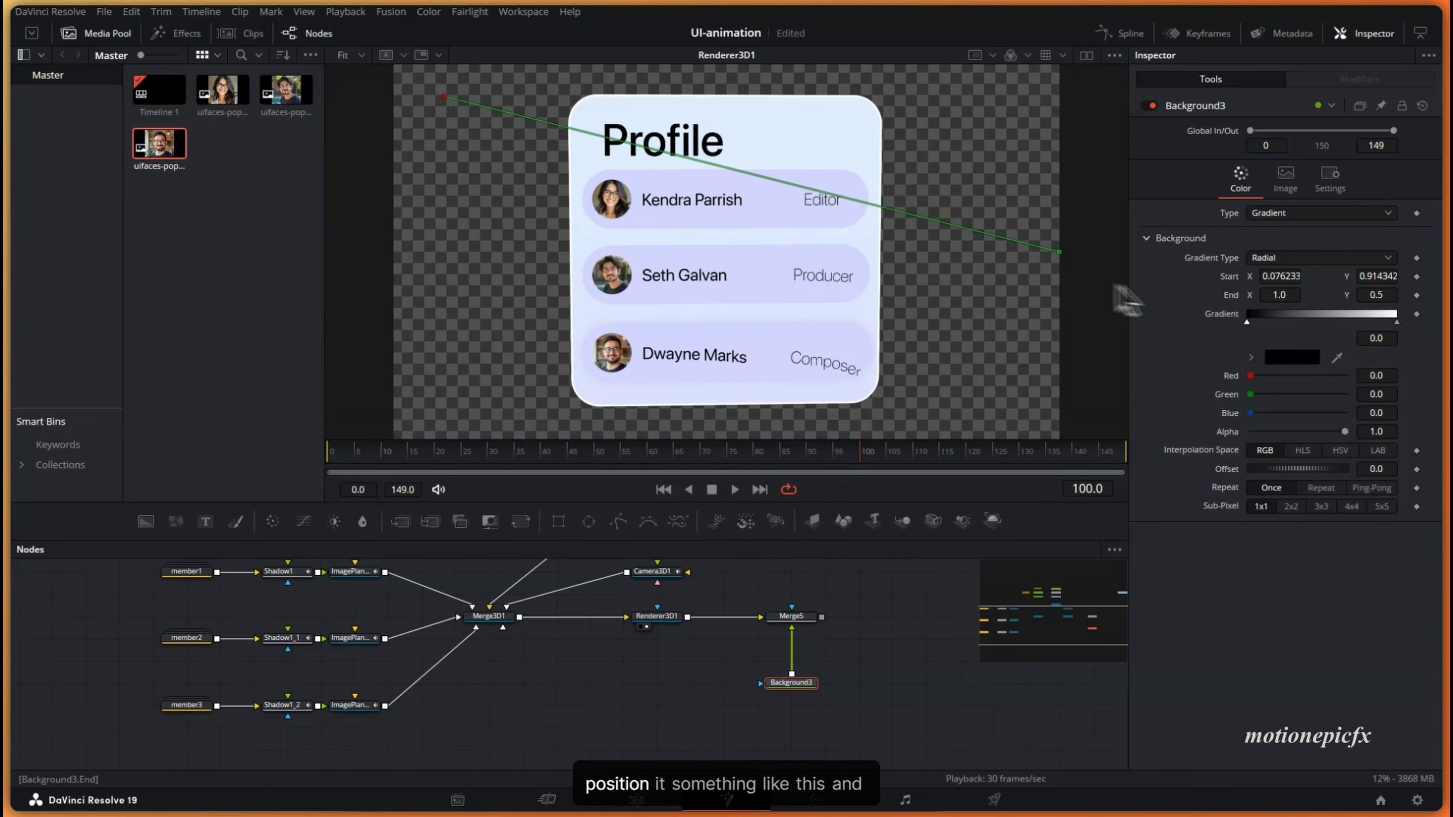
drag(1054, 256, 1049, 424)
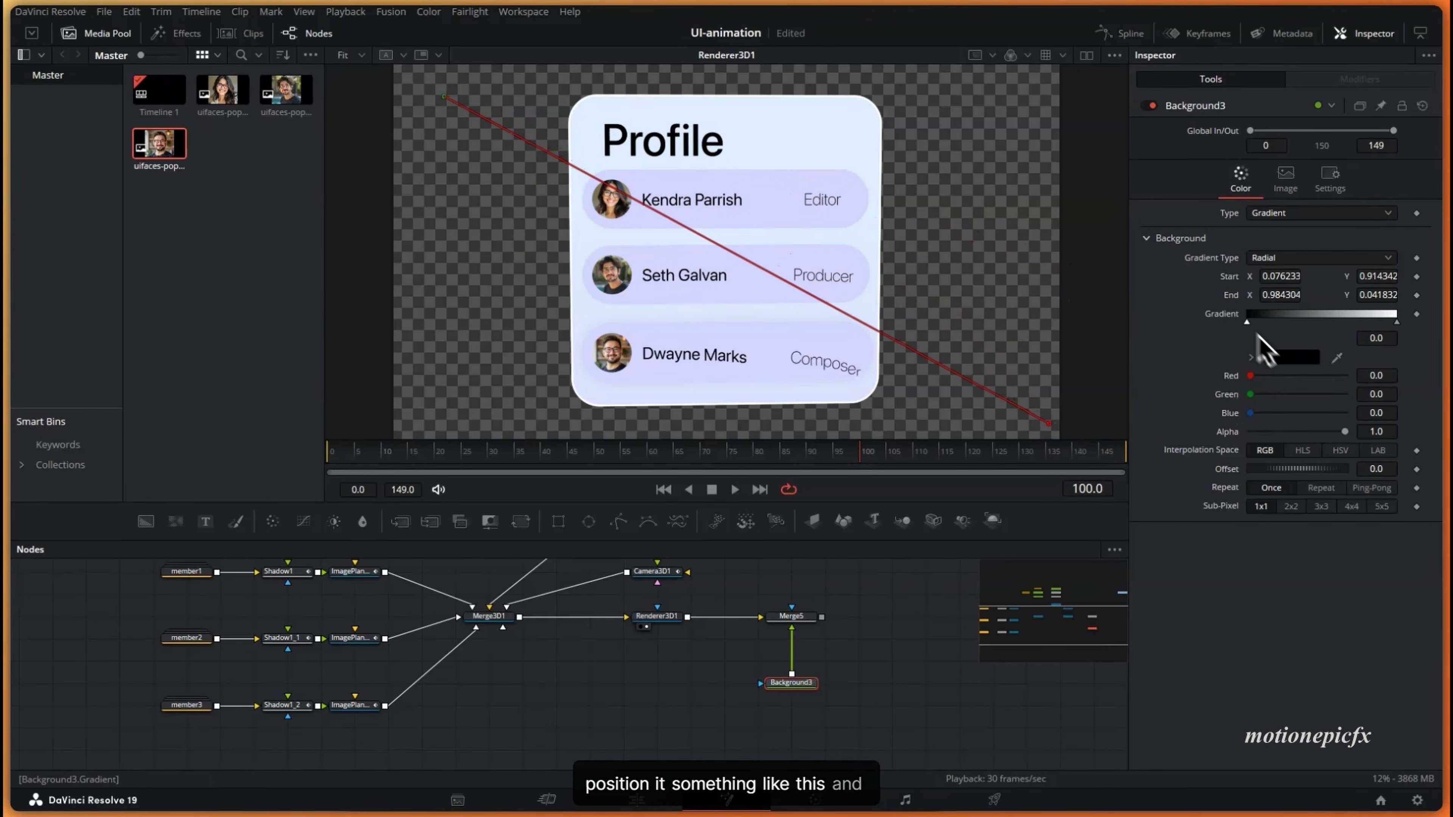
- Colour the gradient stop lavender #d3cdff and swap Merge5's inputs so the card sits on top
click(1287, 357)
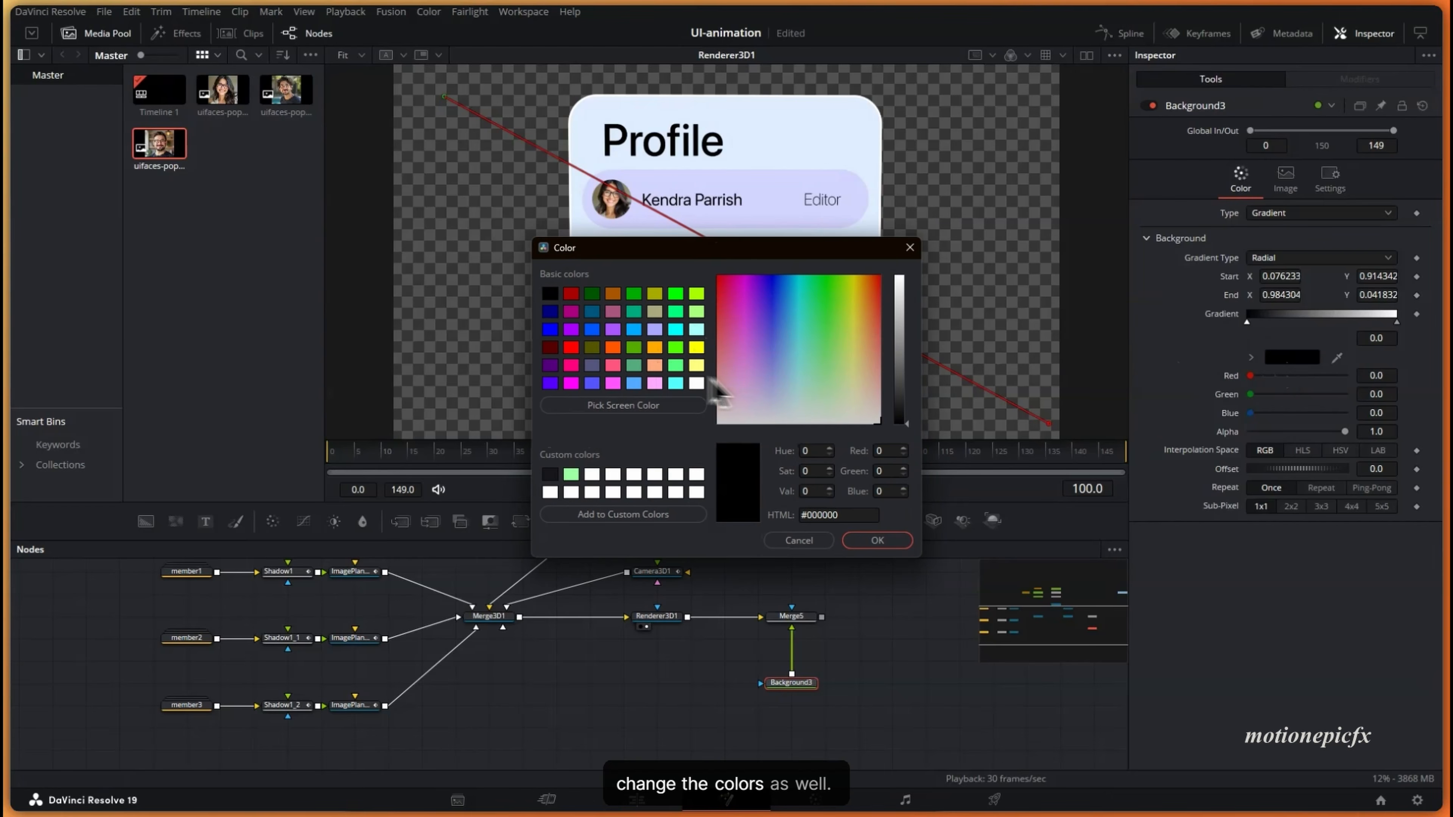
drag(899, 420, 901, 278)
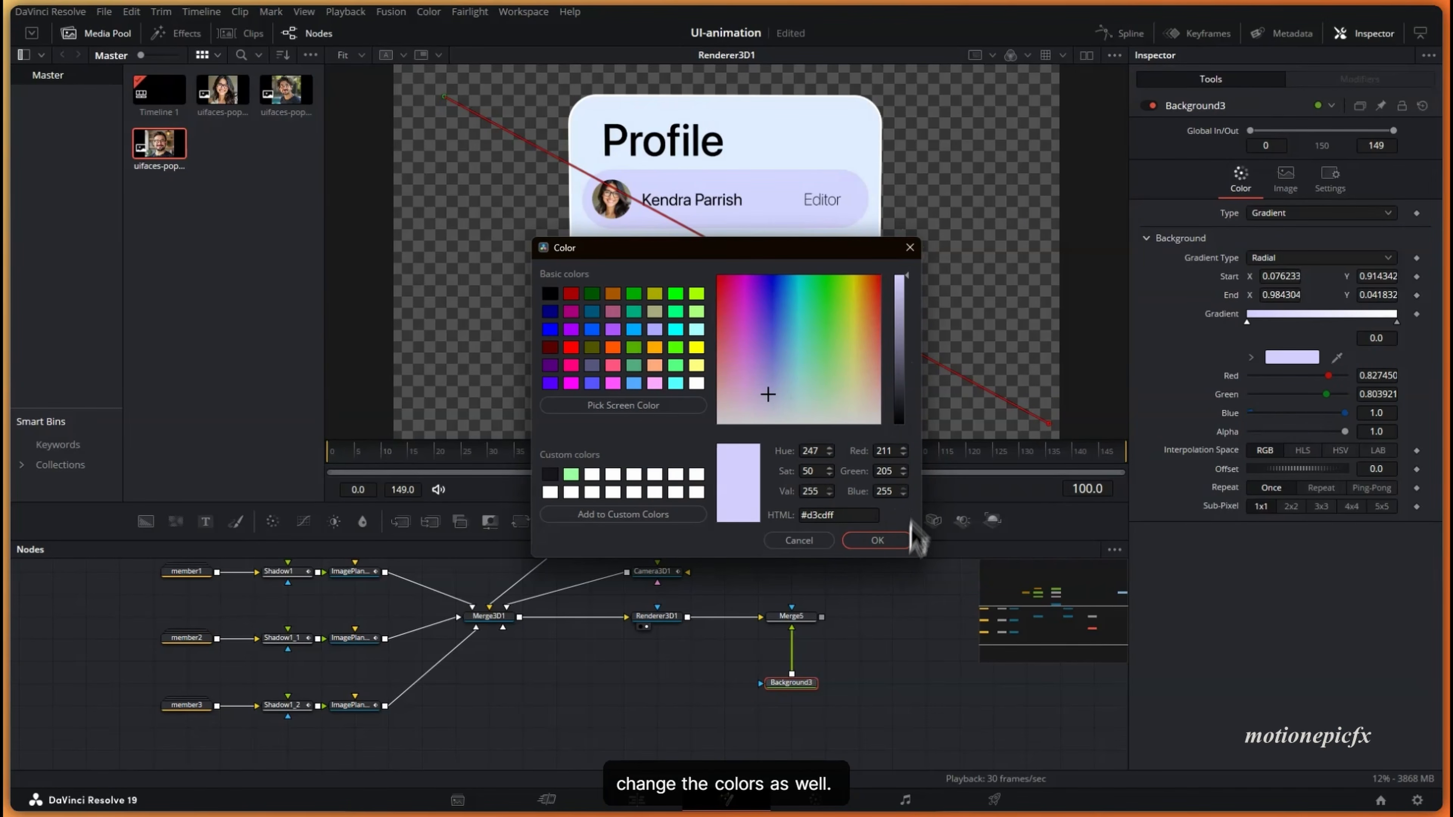
click(891, 540)
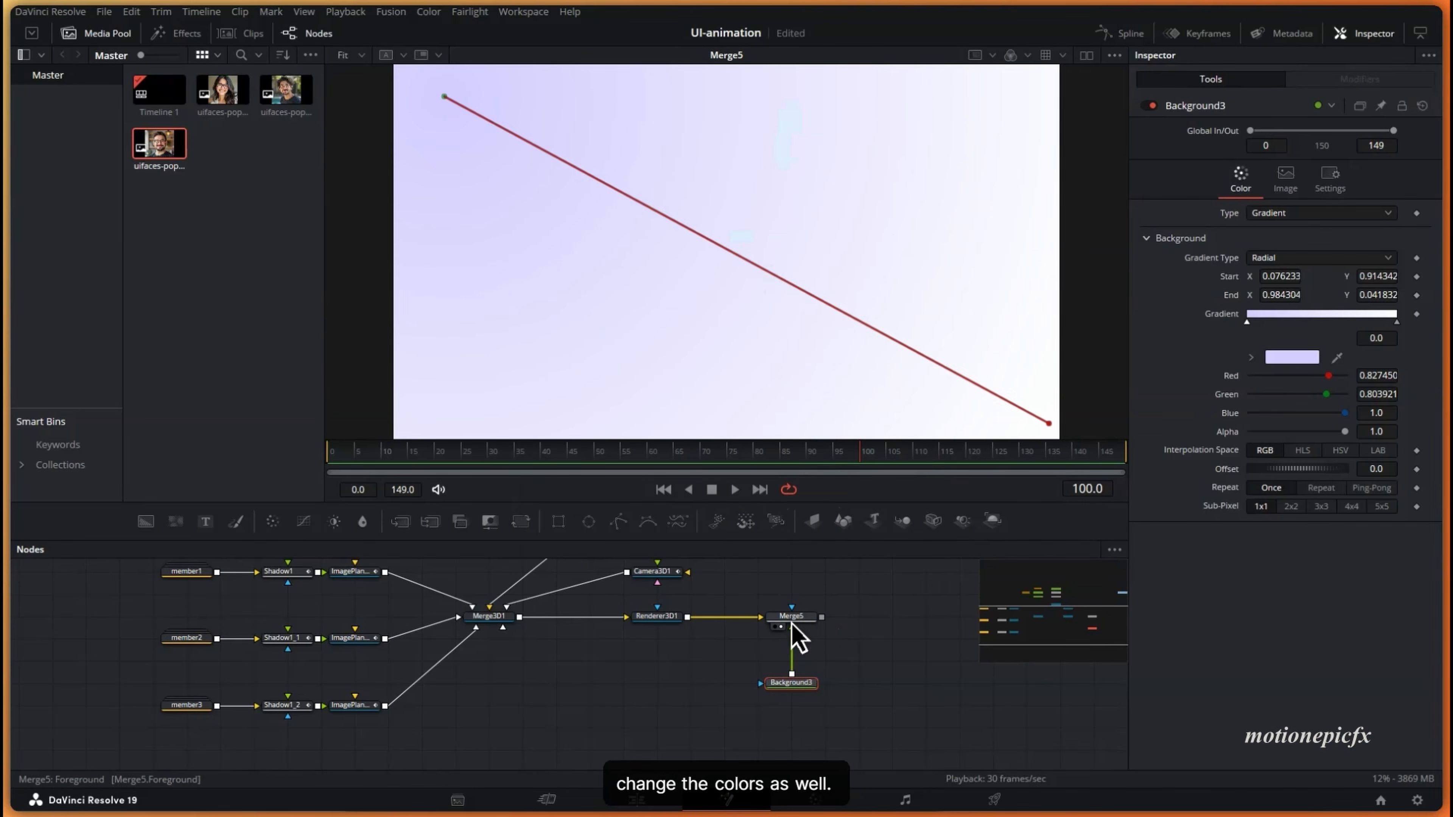
click(792, 620)
key(ctrl+t)
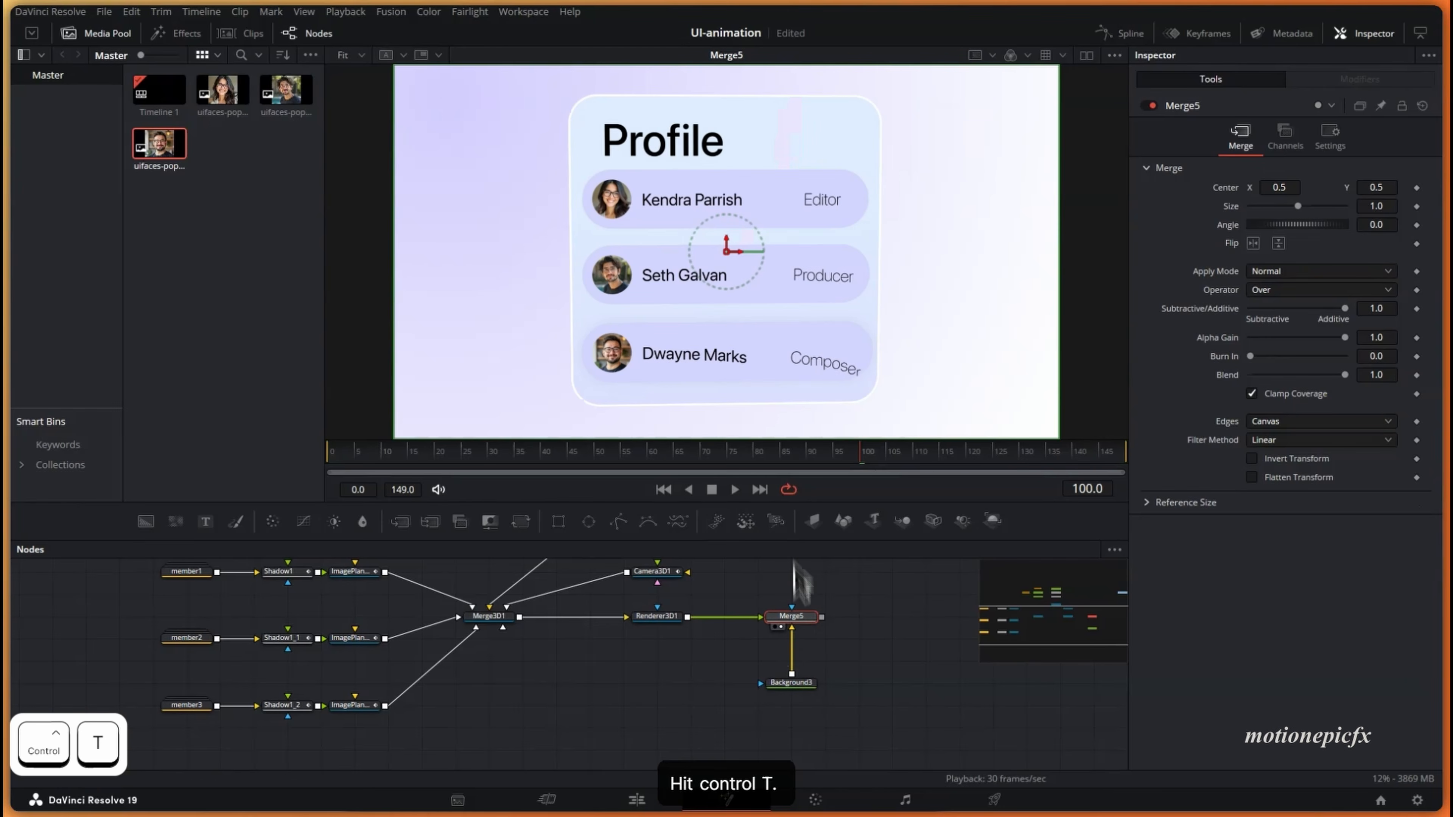
- Set Background3's gradient Repeat to Ping-Pong, undoing the trial Offset change
ctrl+scroll(778, 321, down, 1)
click(789, 684)
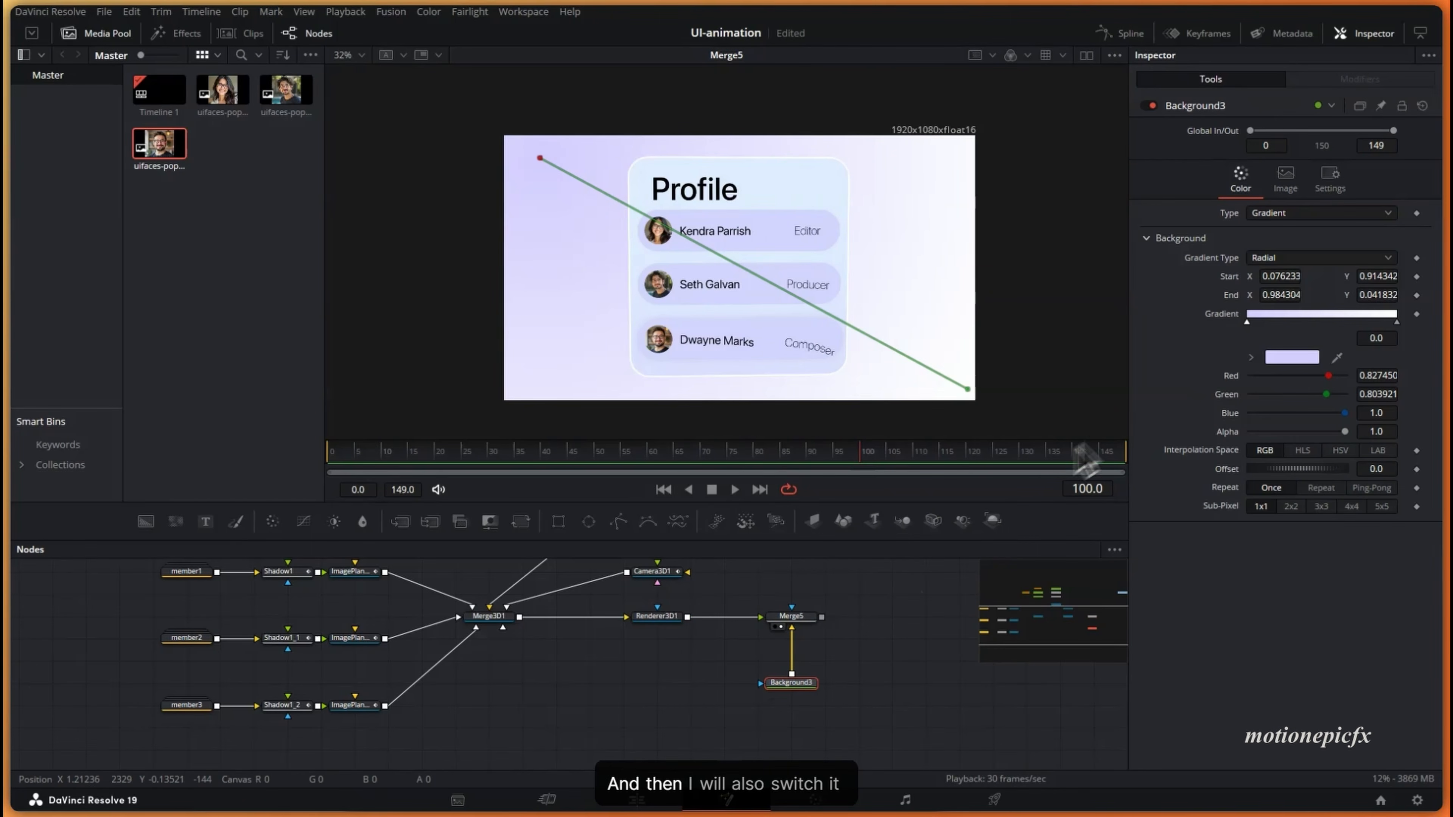
click(1323, 490)
drag(1285, 471, 1207, 477)
click(1361, 489)
key(ctrl+z)
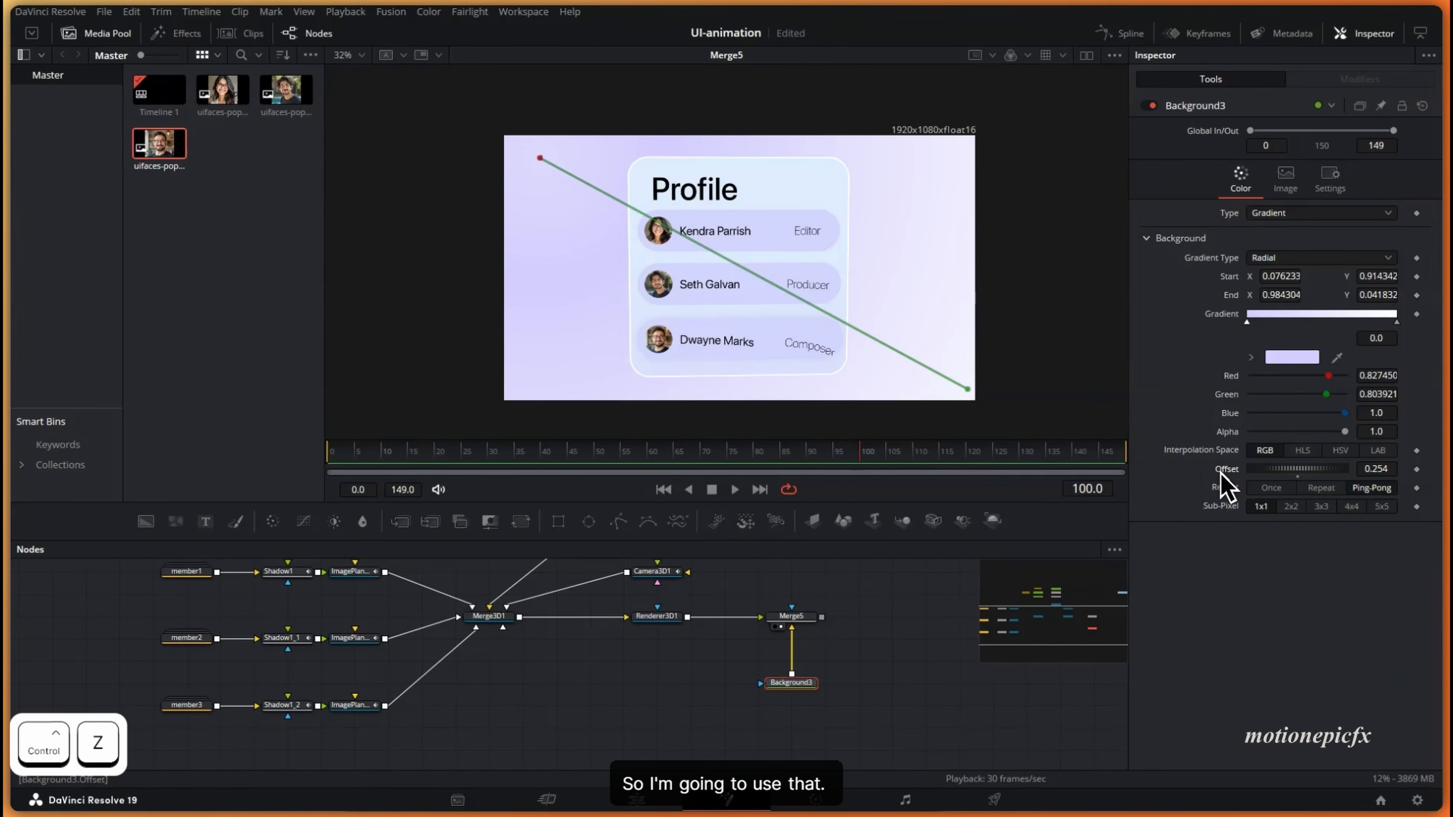
- Keyframe the gradient Offset at frame 0, raise it at frame 149, and play back
click(797, 613)
drag(391, 458, 268, 447)
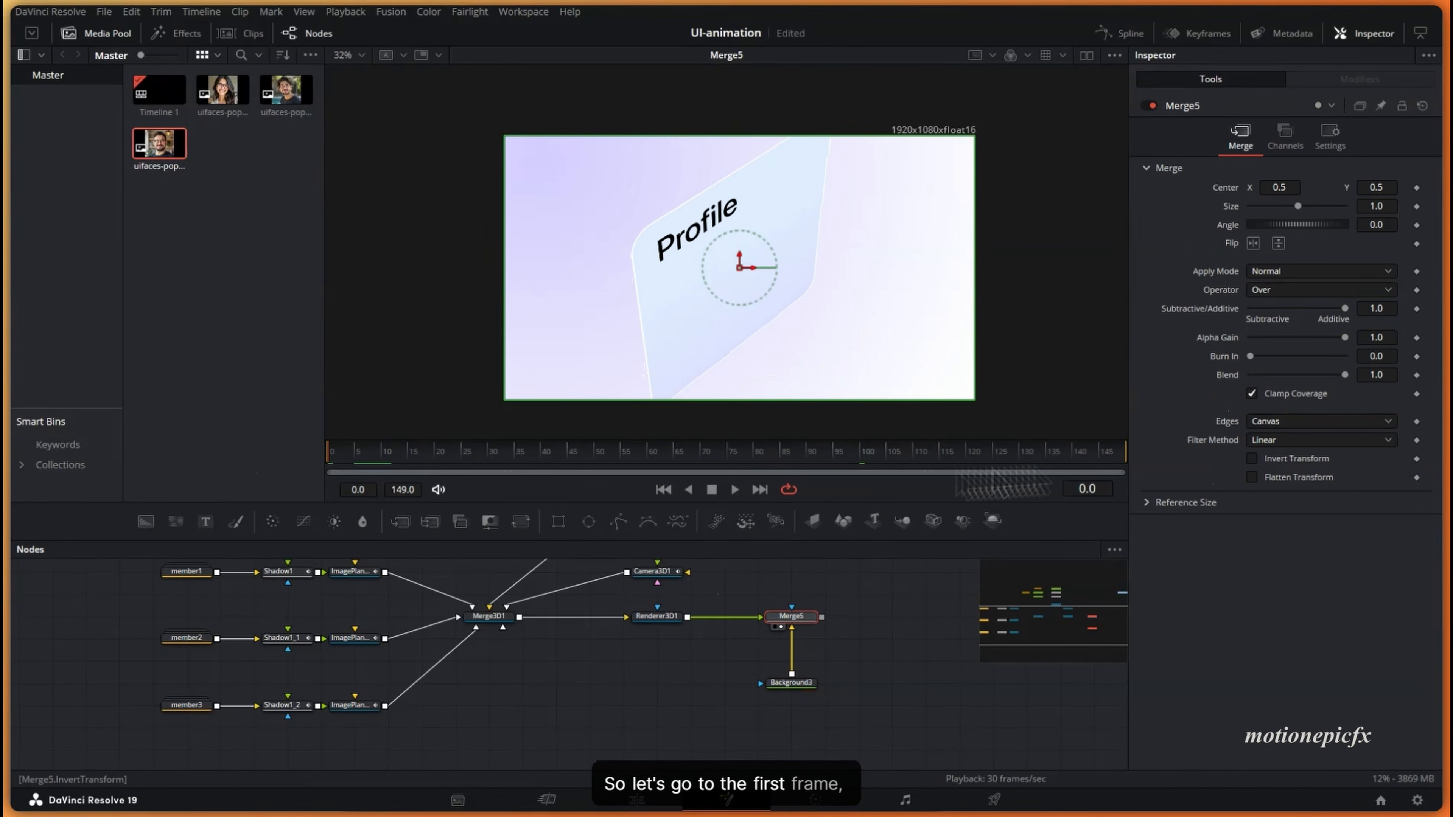
click(798, 682)
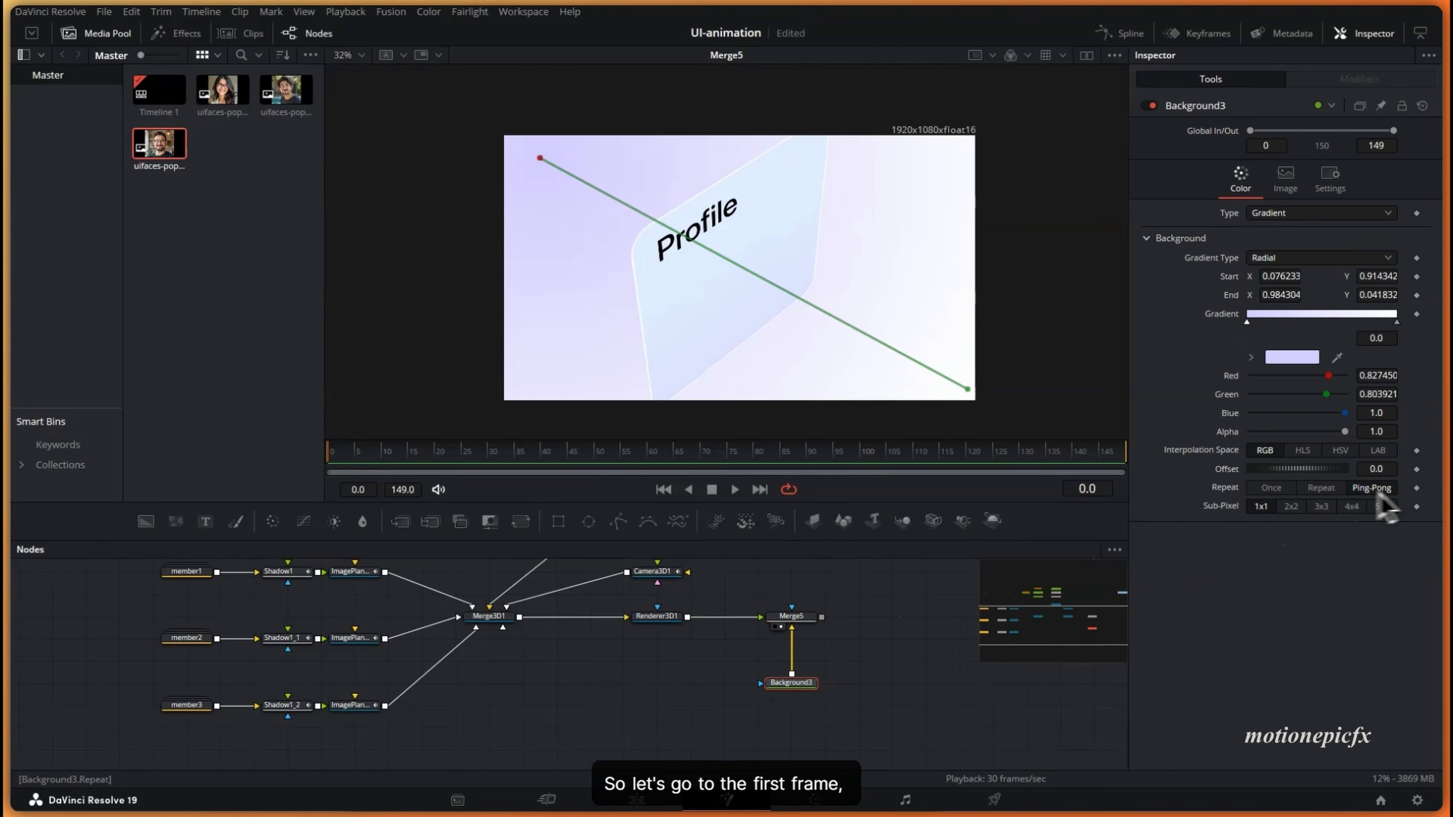
click(1418, 470)
key(End)
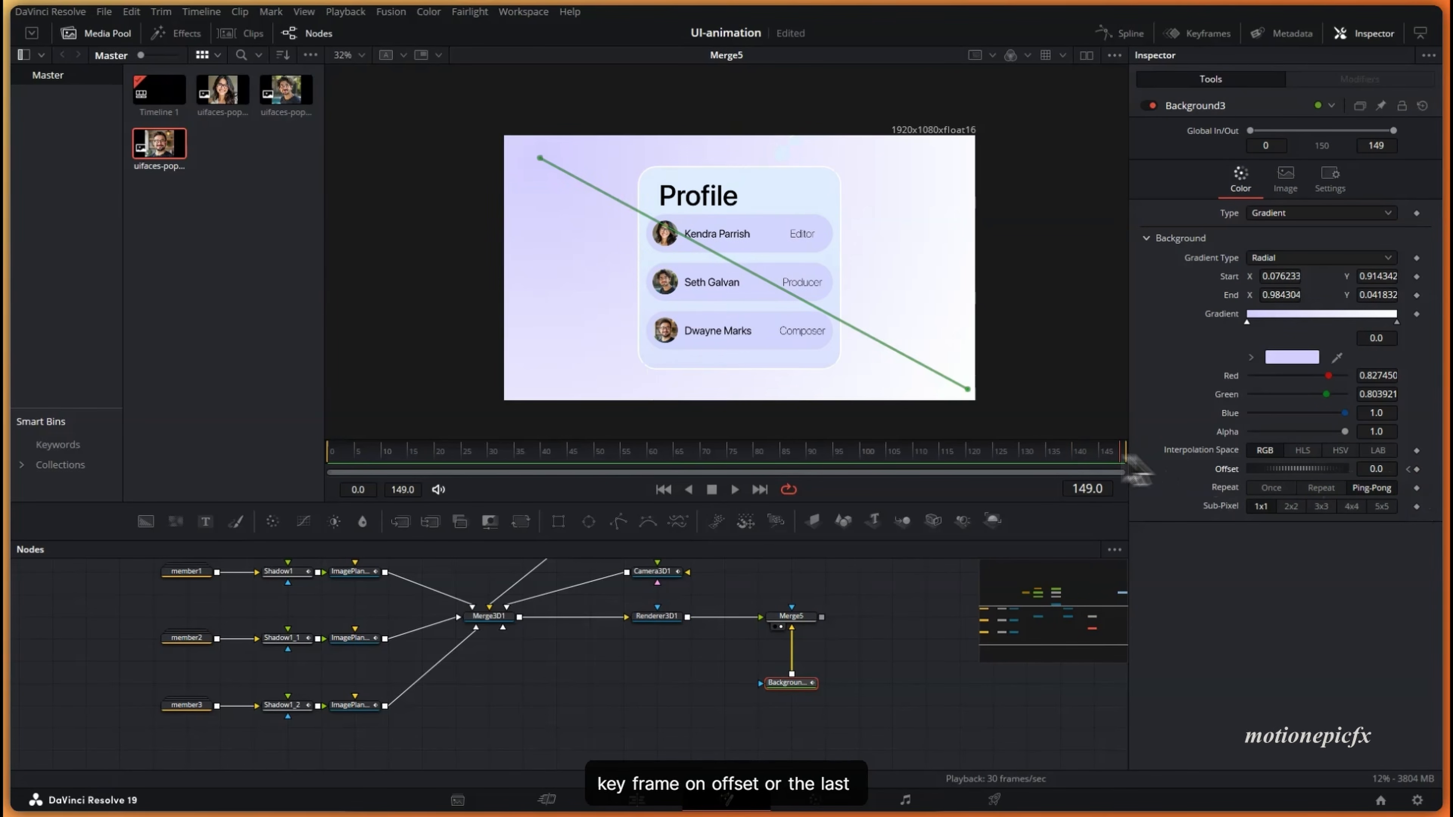
drag(1299, 468, 1344, 468)
key(space)
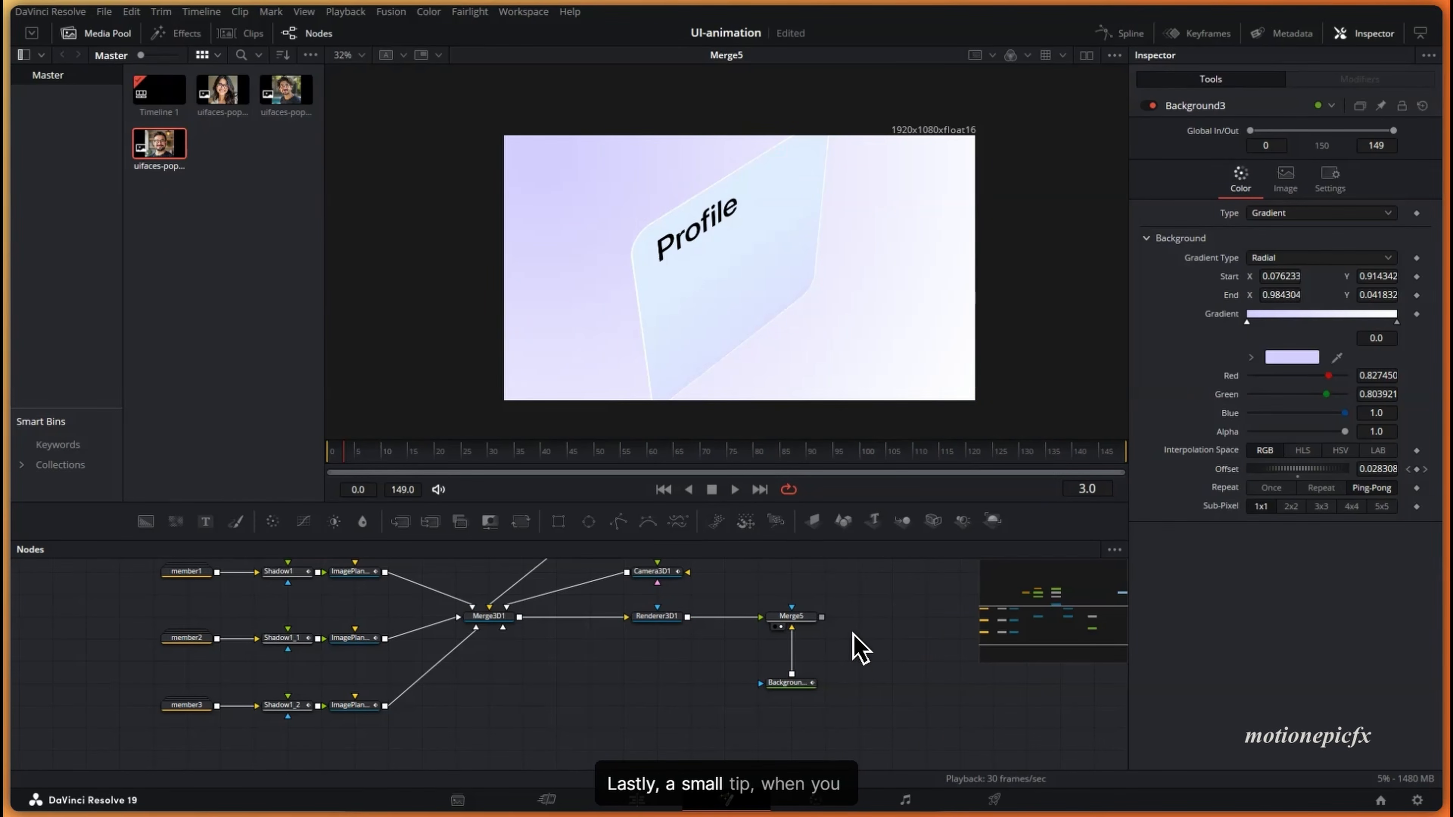
- Add a Film Grain node after Background3 and drag its grain Size down to 0.002
drag(852, 632, 844, 636)
drag(755, 452, 796, 456)
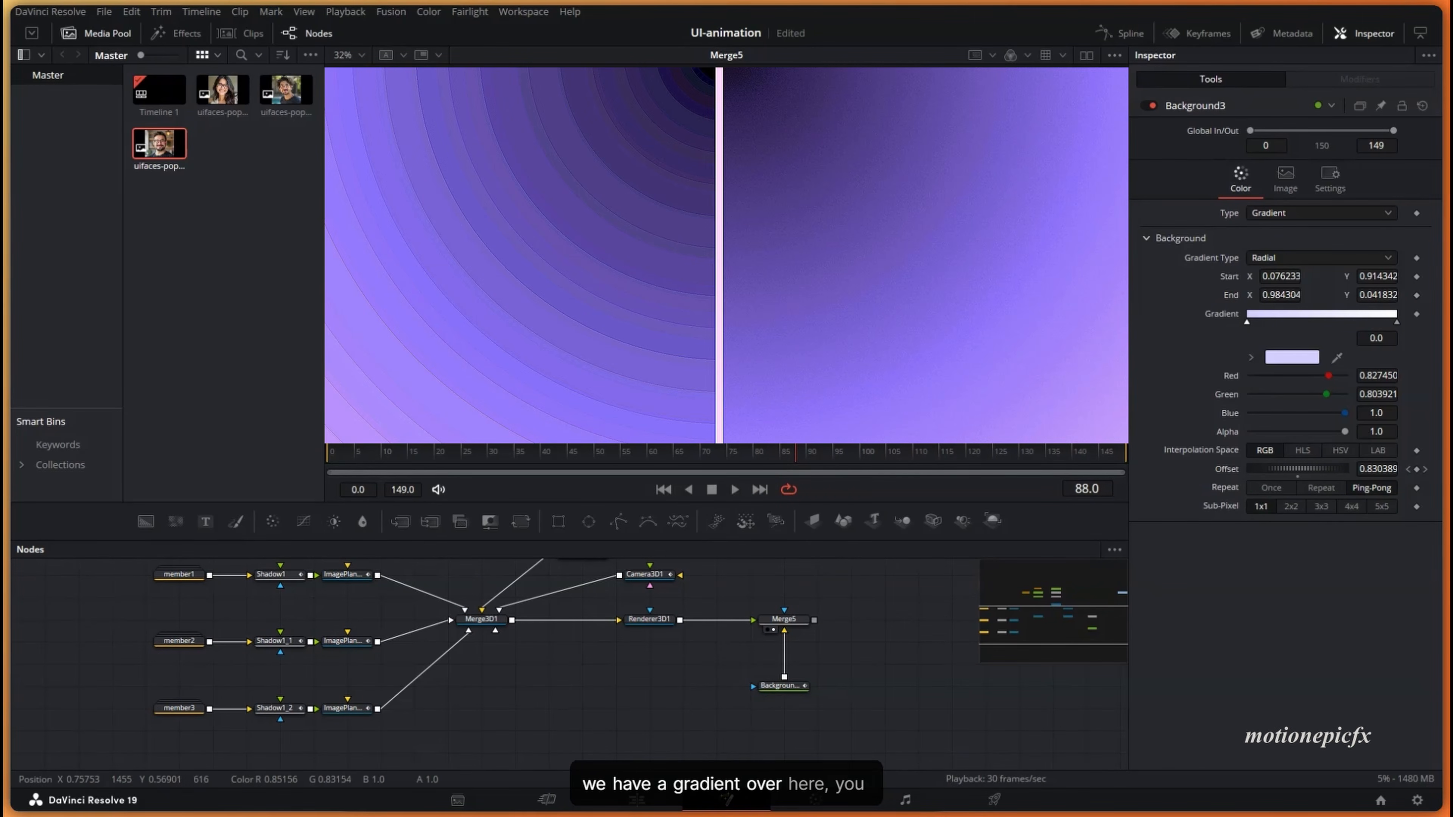
scroll(726, 256, up, 2)
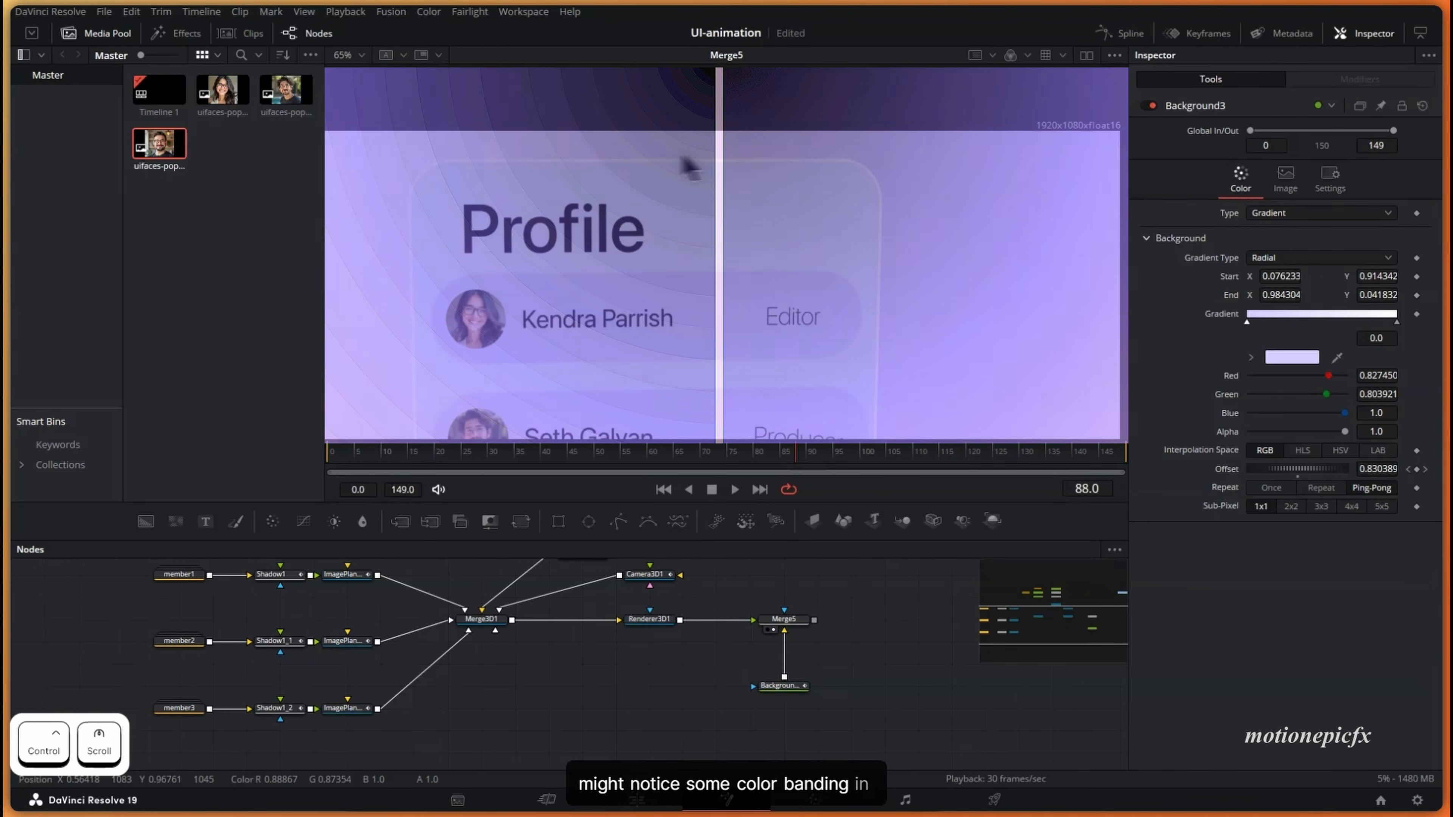
scroll(813, 710, up, 2)
scroll(813, 716, up, 1)
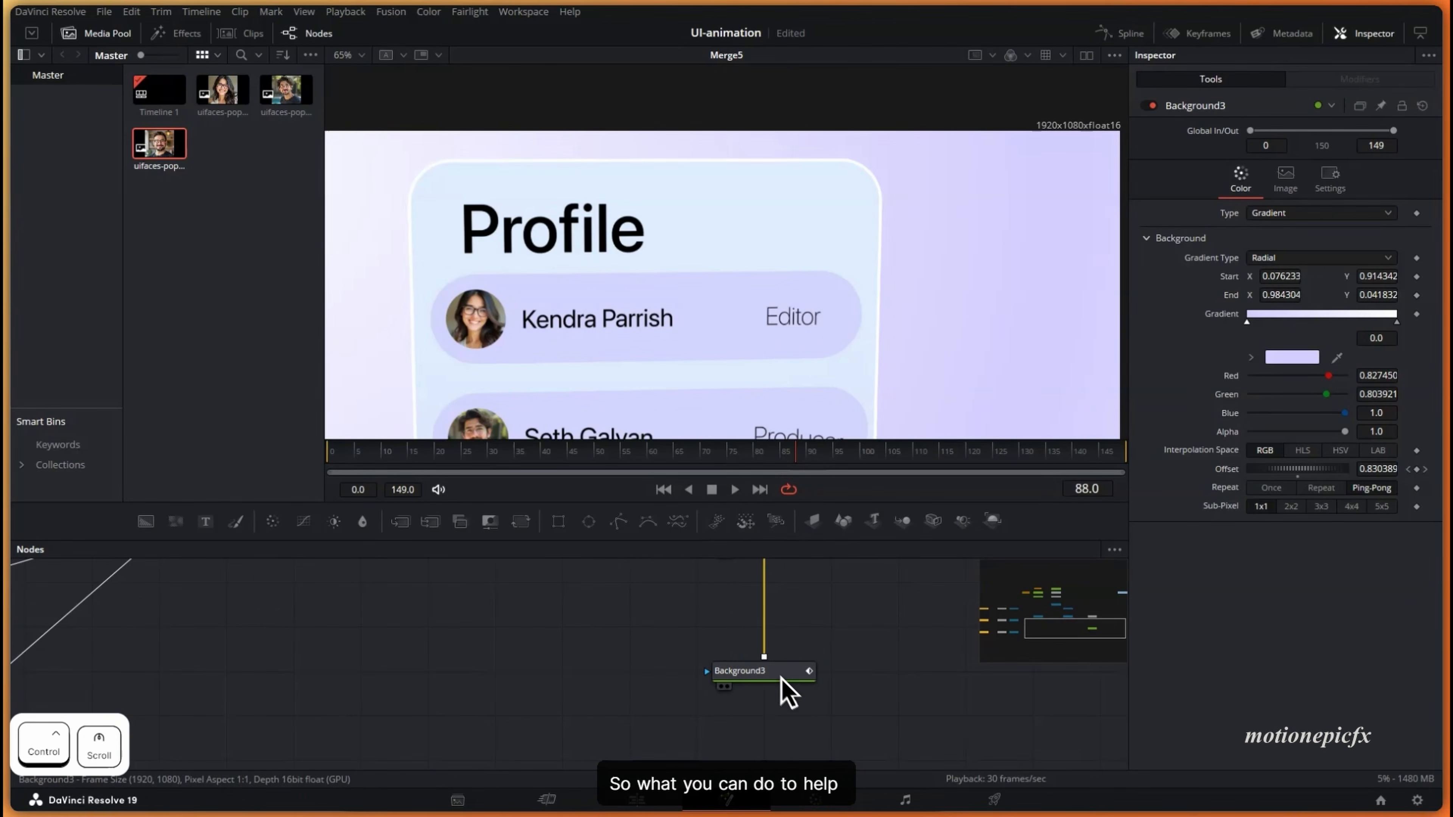
click(785, 689)
key(shift+space)
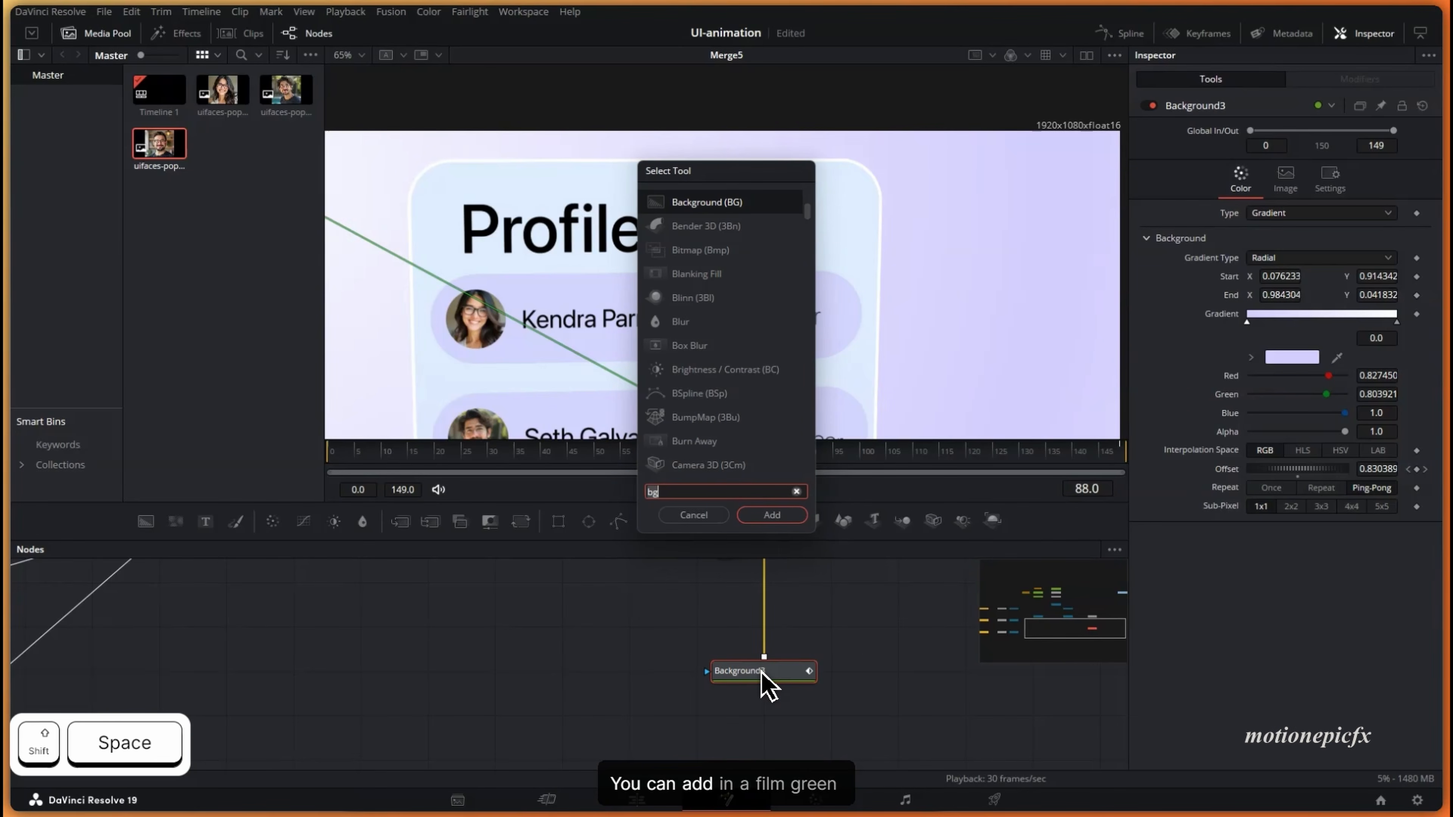
text(film)
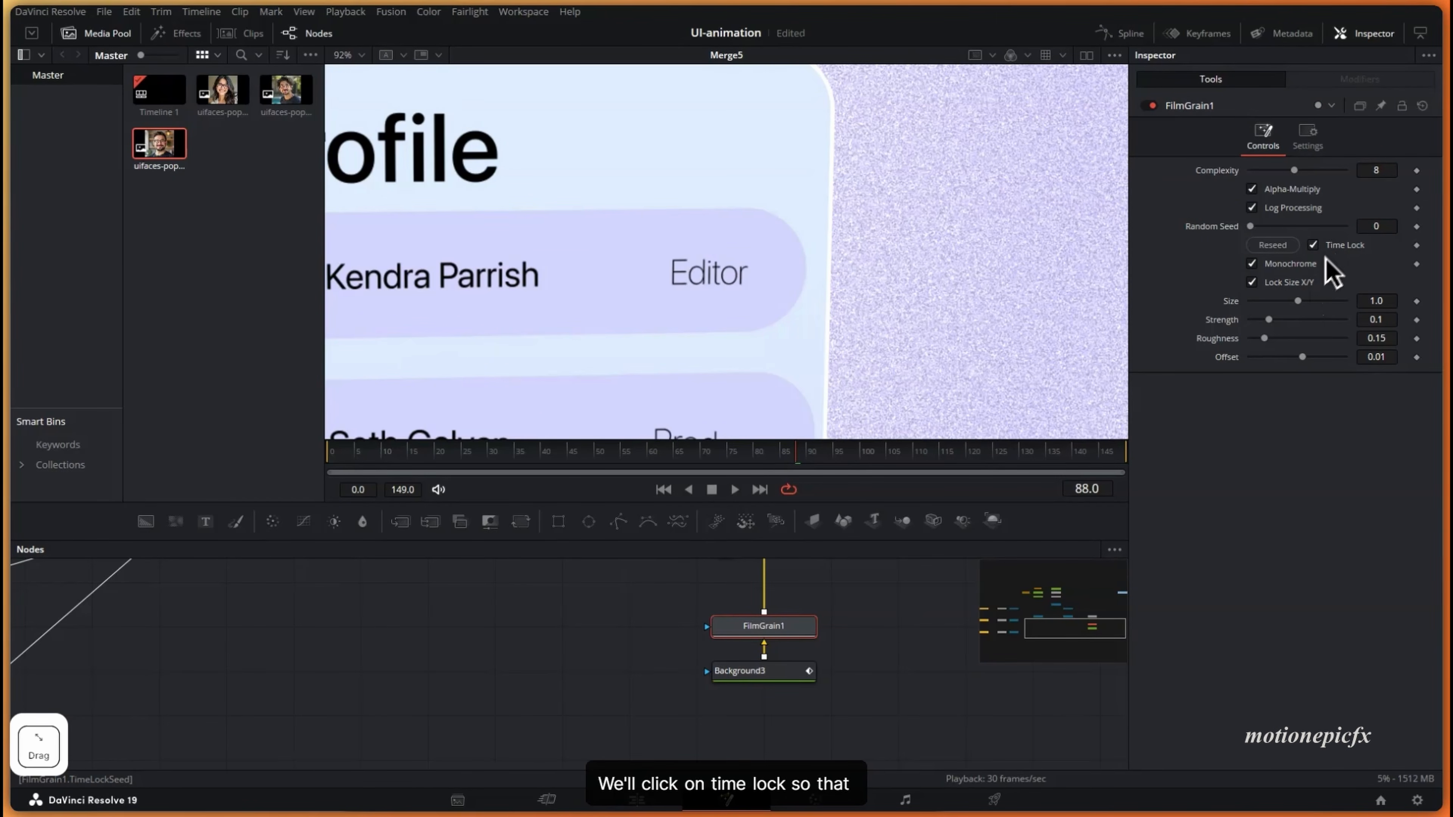
drag(1297, 300, 1249, 300)
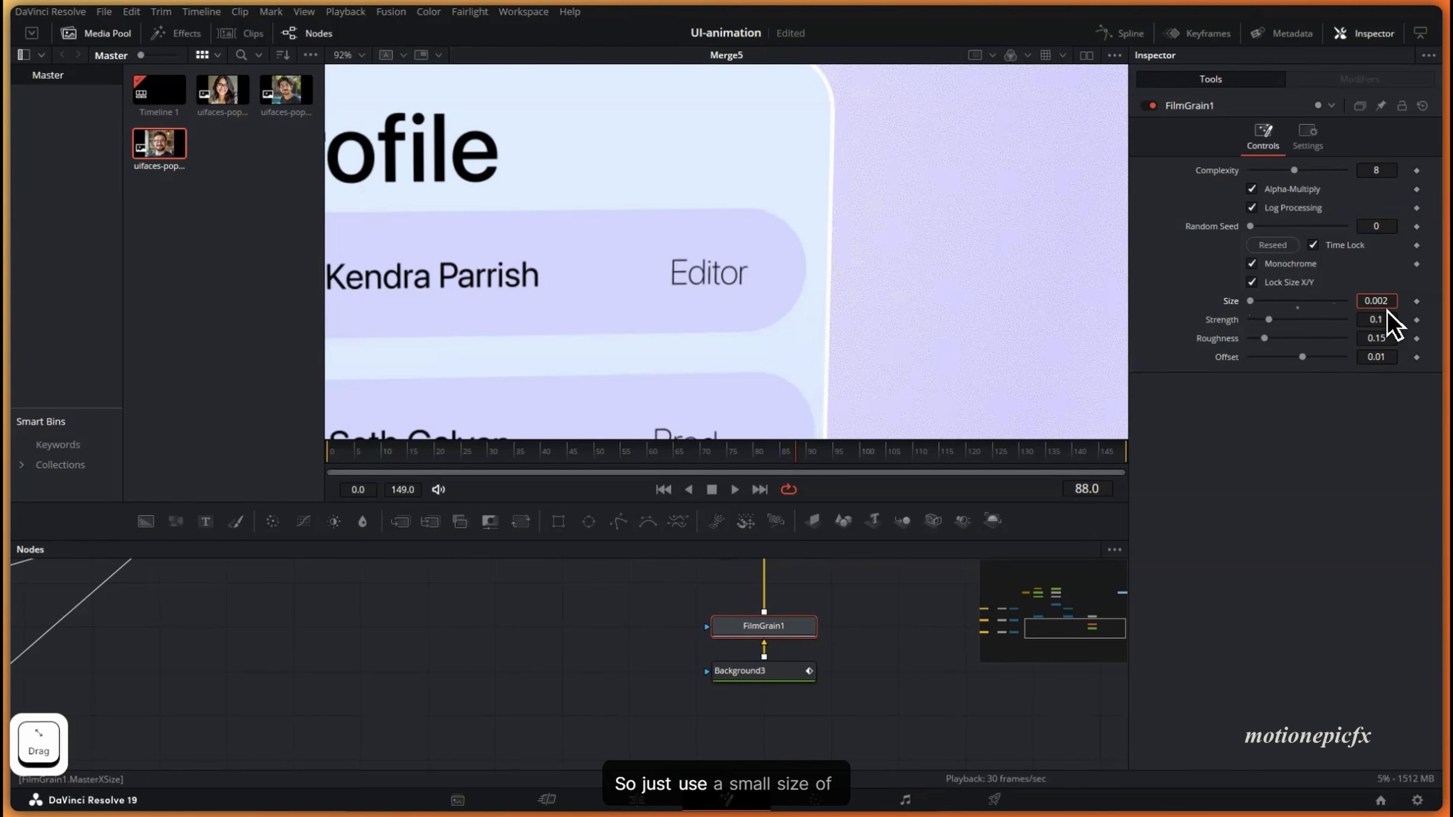